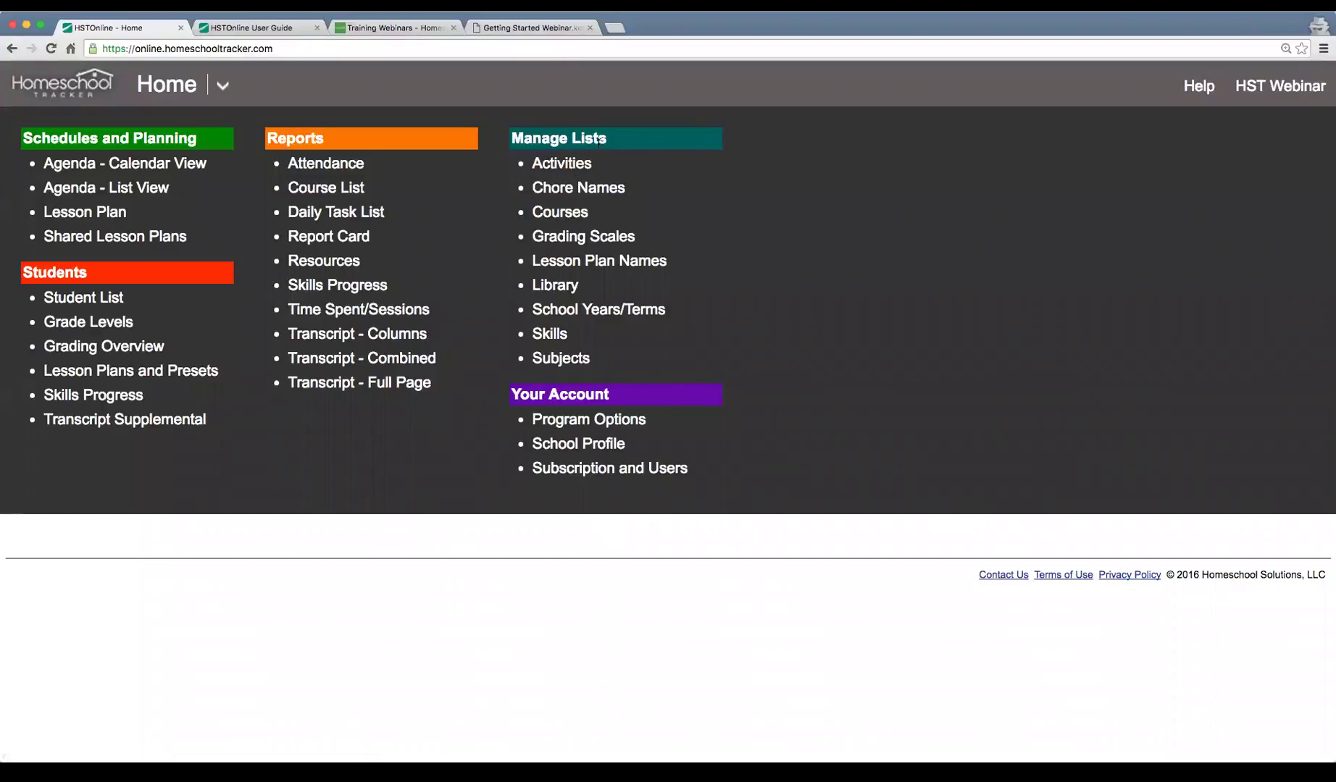
Open the Subjects list and view the details of the History subject without changing them.
left_click(576, 363)
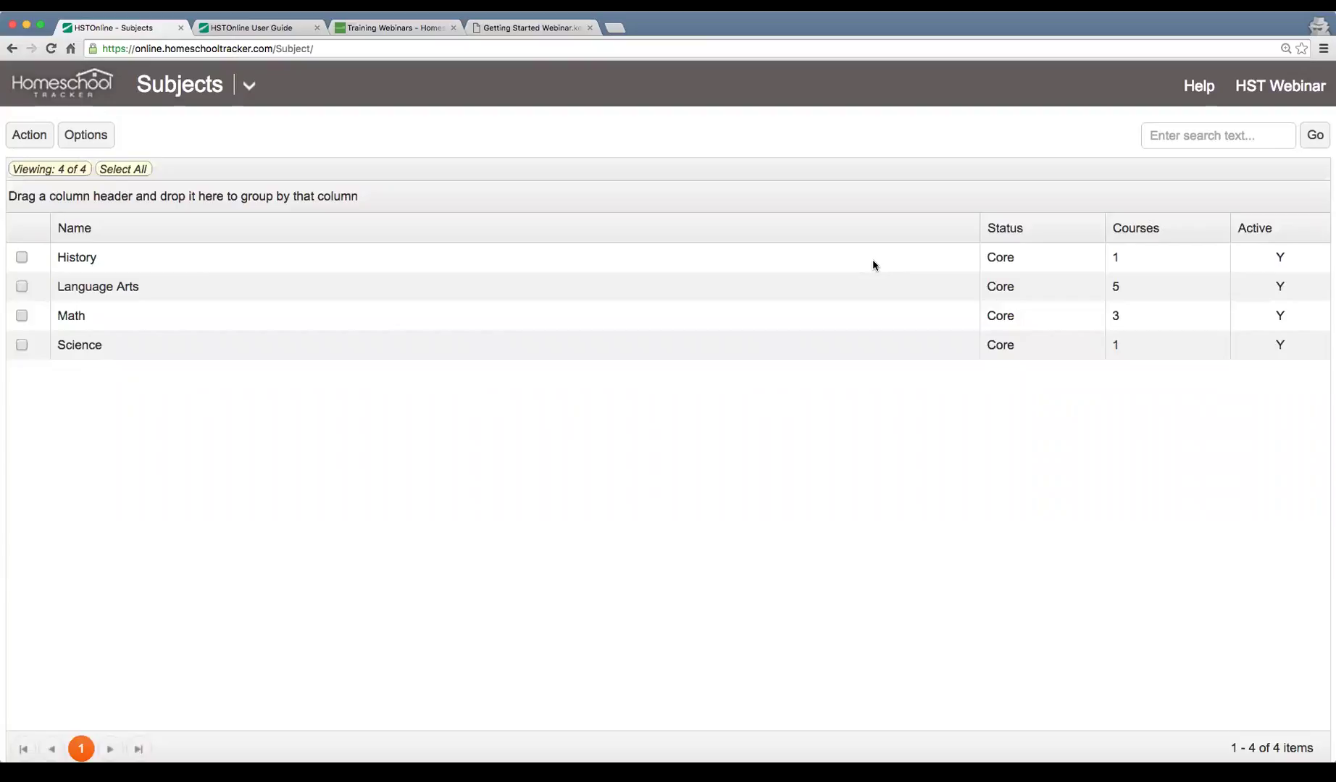
left_click(801, 261)
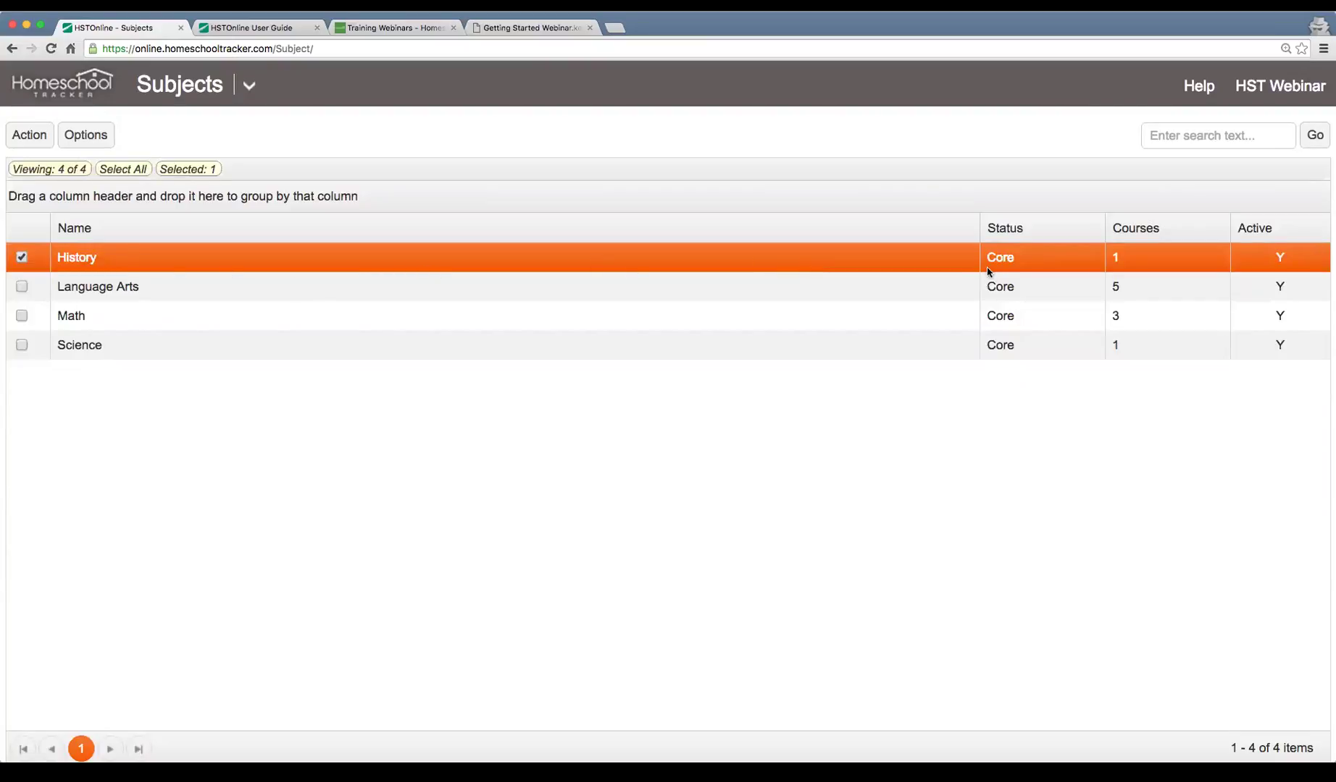
double_click(920, 265)
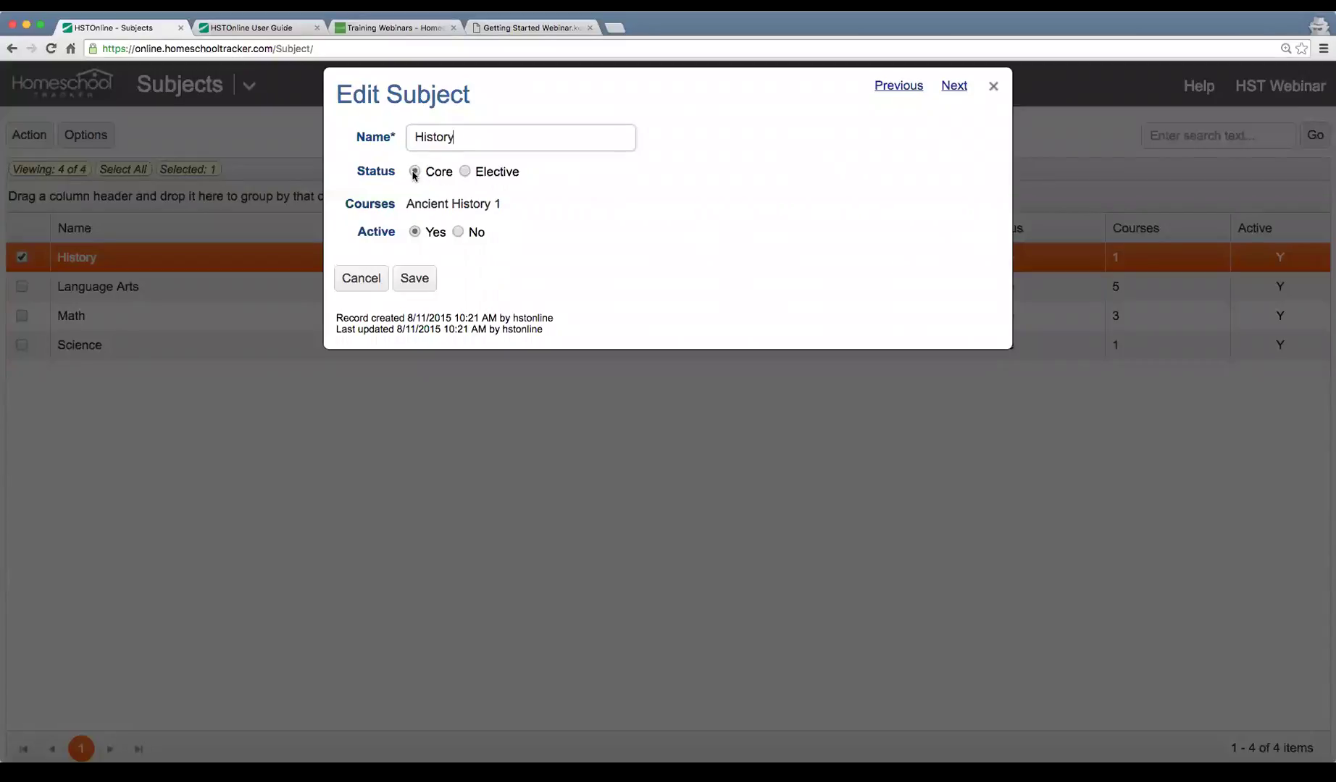
left_click_drag(355, 208, 505, 206)
left_click(493, 207)
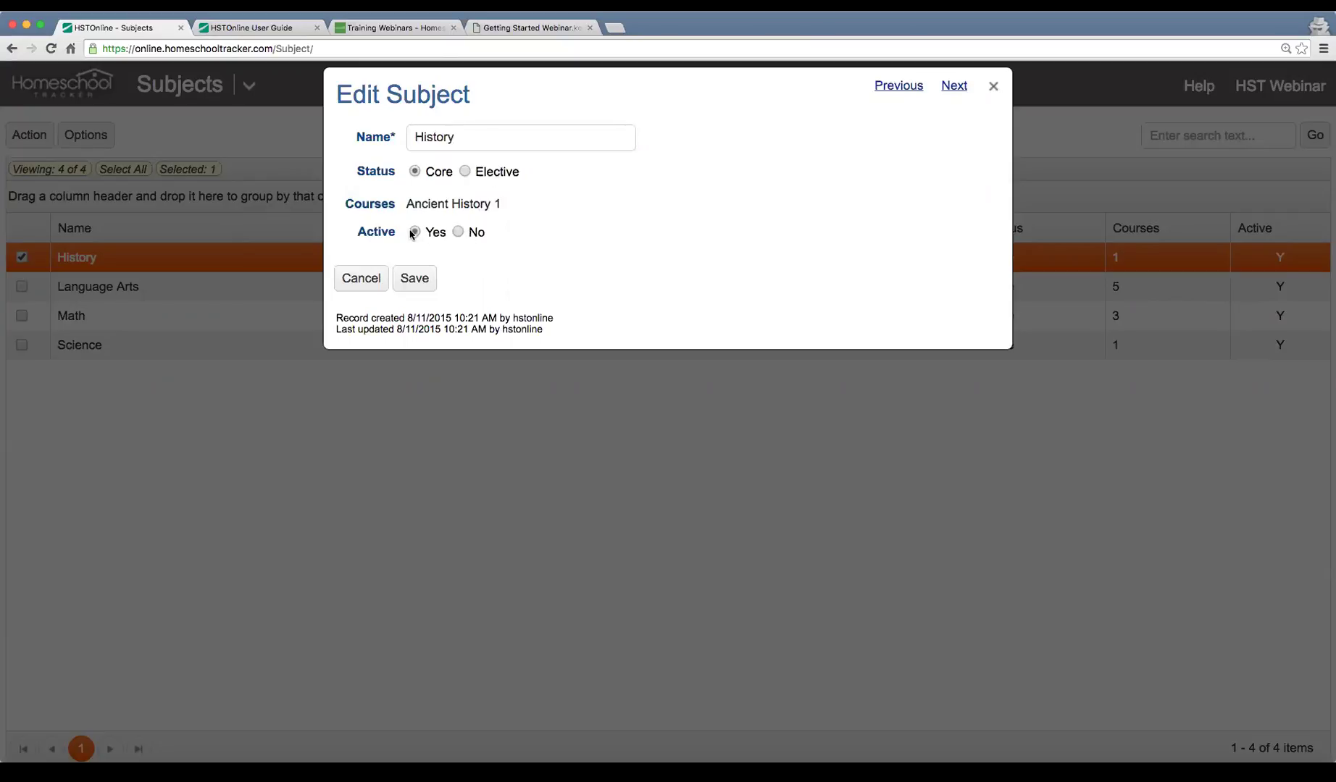
left_click(380, 275)
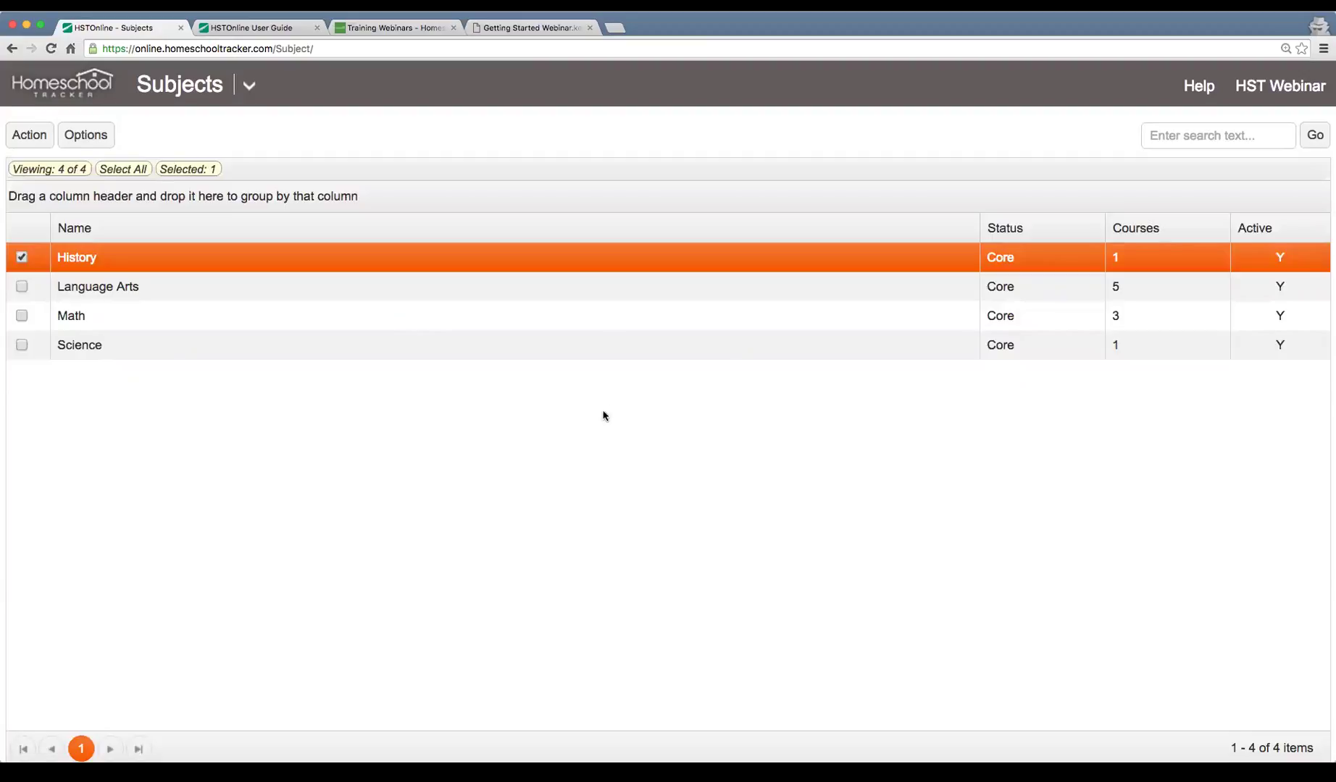
left_click(31, 138)
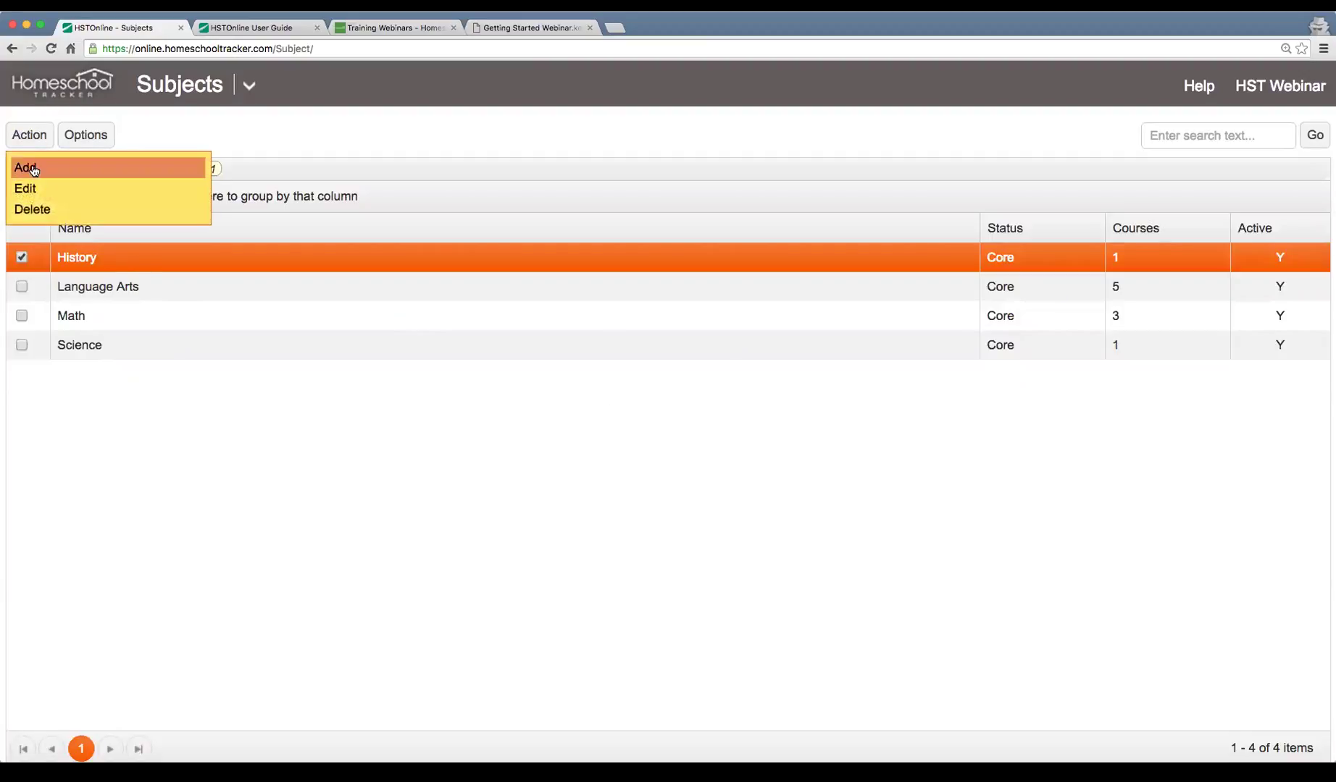
left_click(37, 168)
left_click(372, 302)
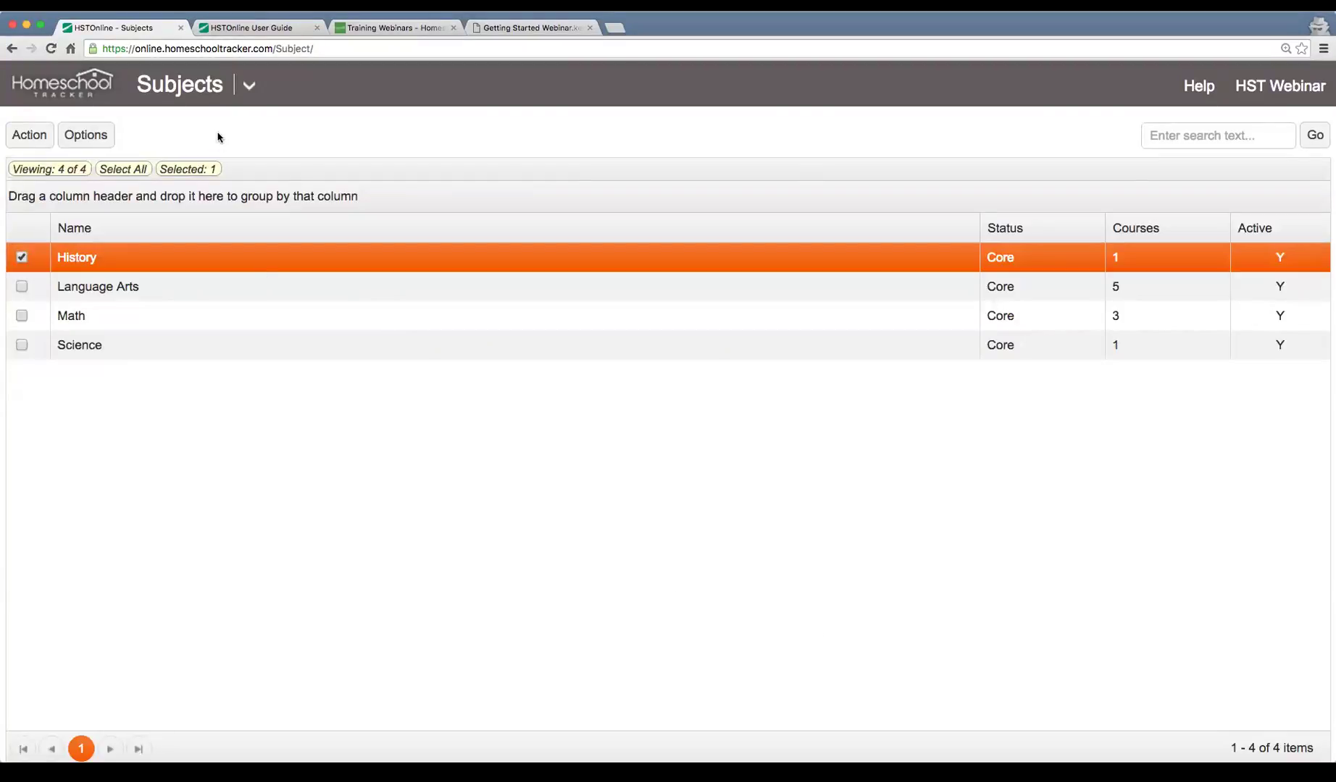
Go to the Courses list and view the details of the Ancient History 1 course without changing them.
left_click(249, 86)
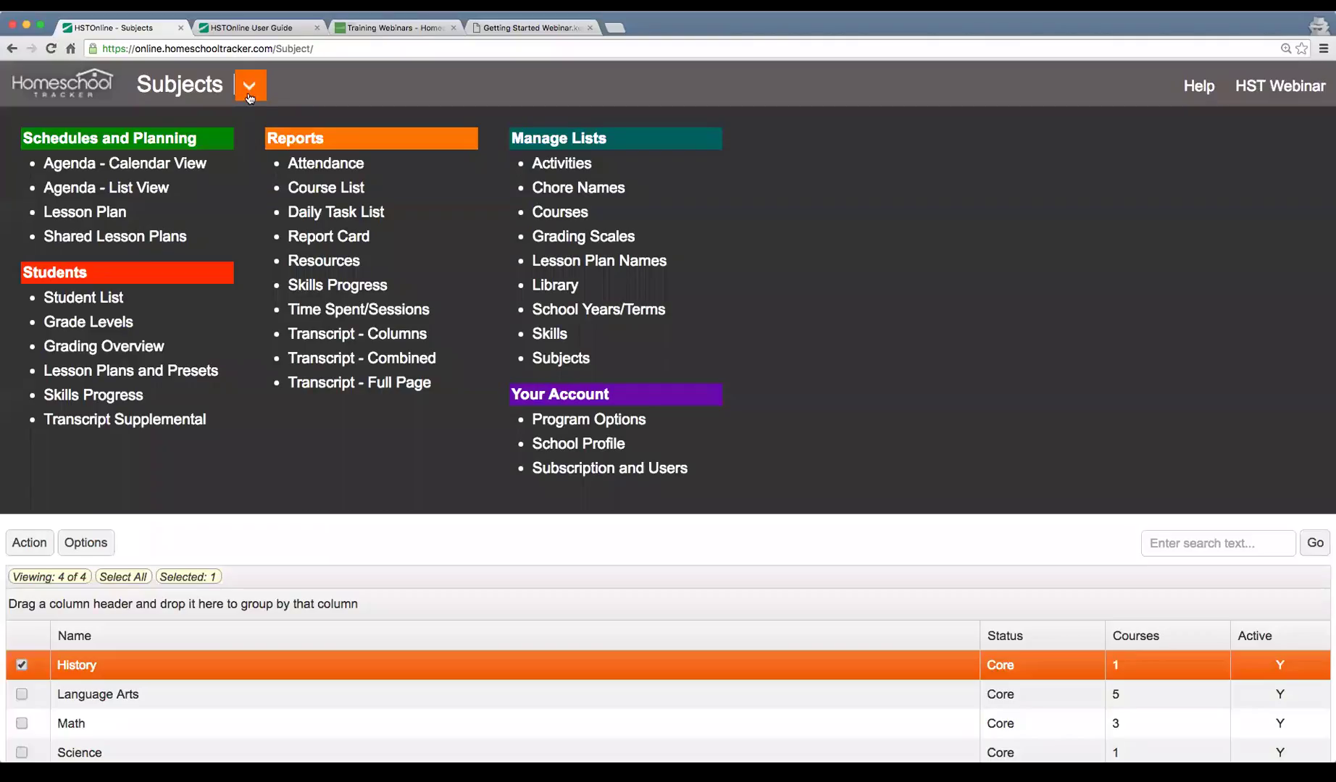
left_click(560, 212)
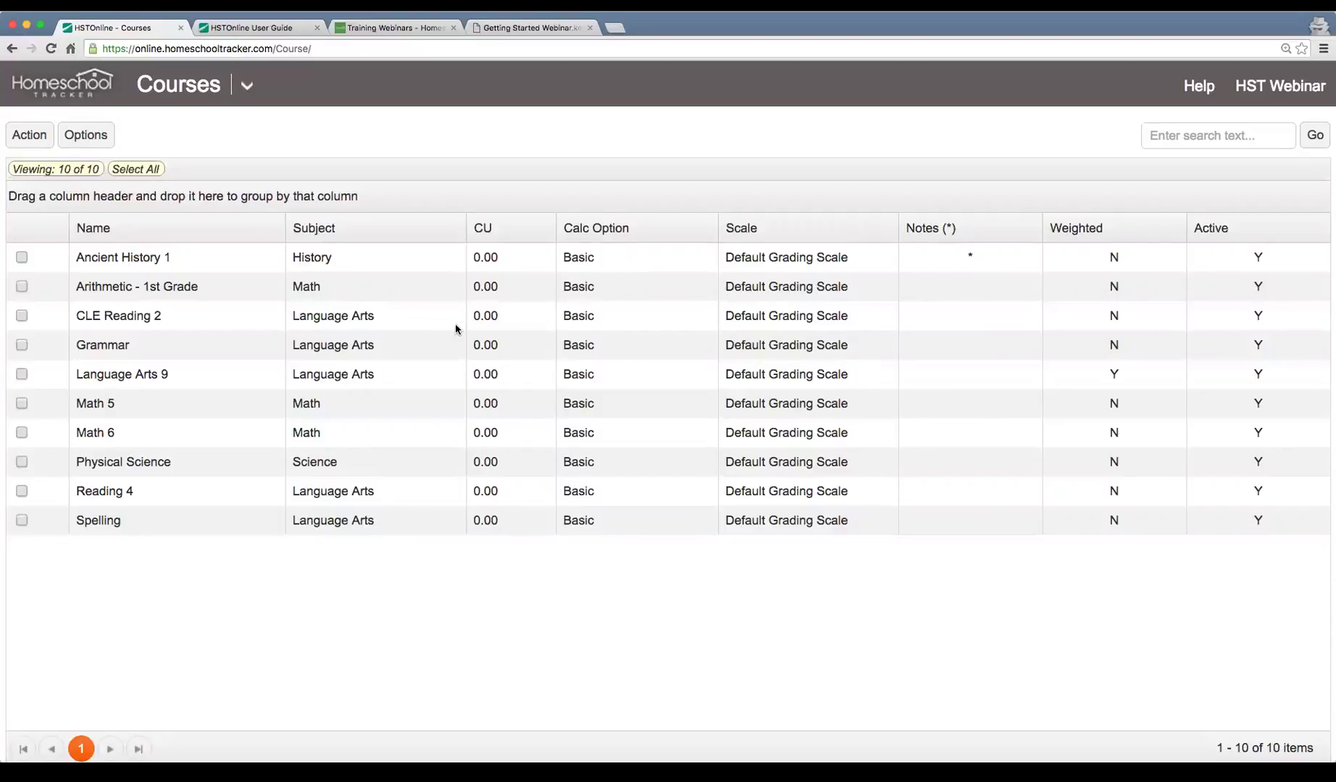
double_click(193, 260)
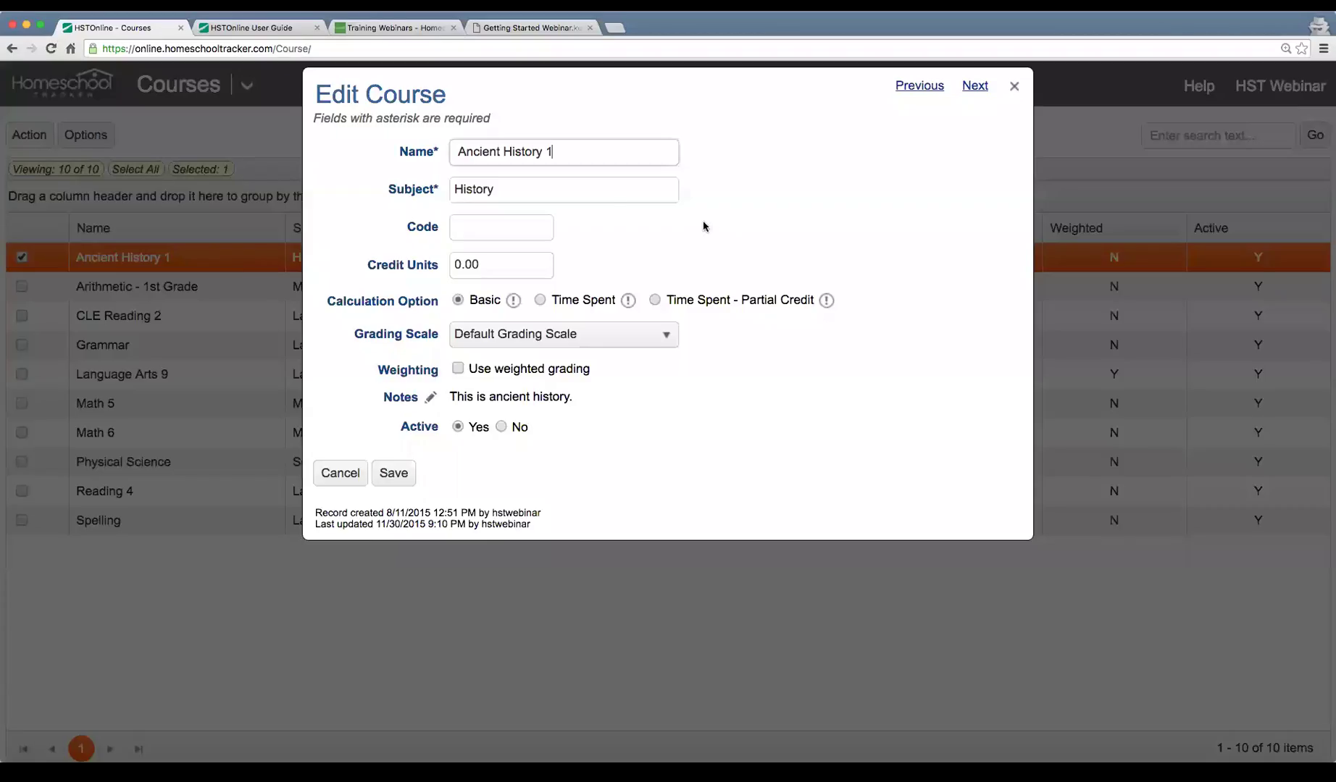
left_click(513, 189)
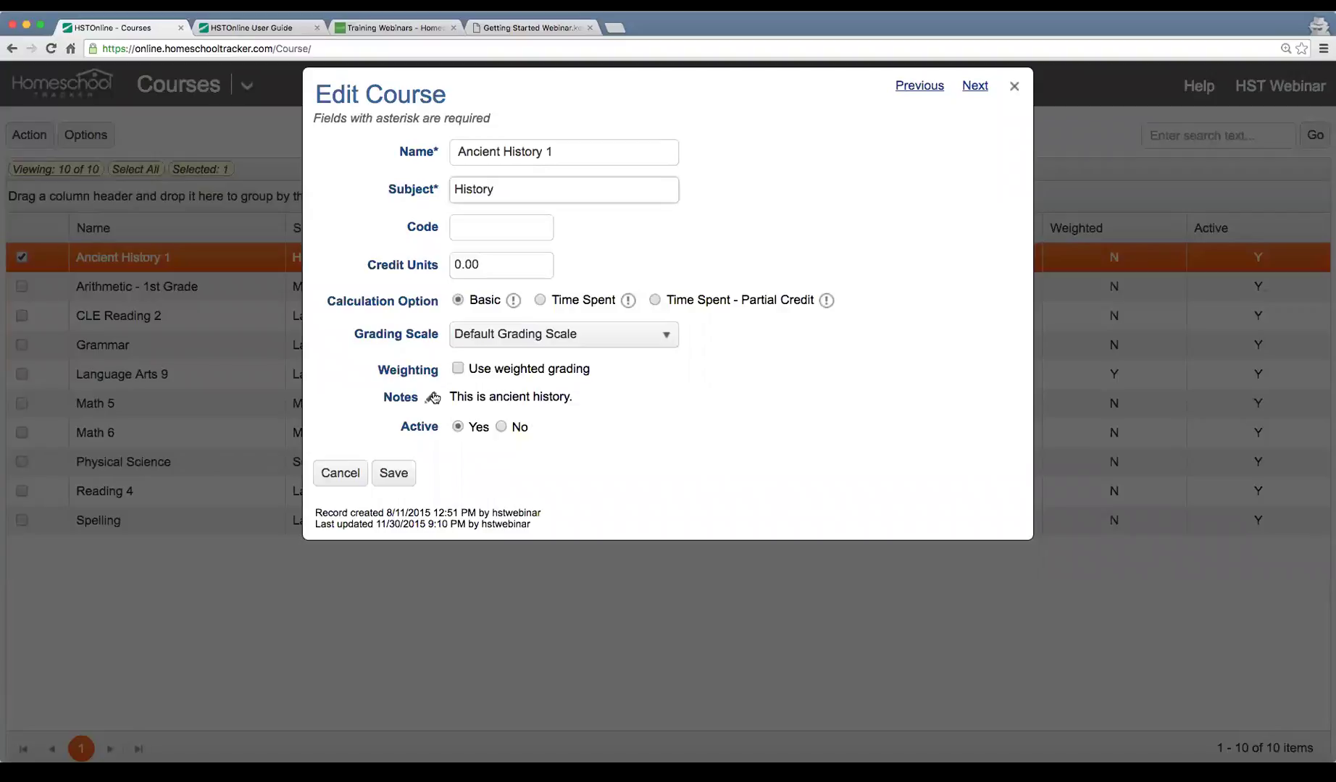
left_click(362, 468)
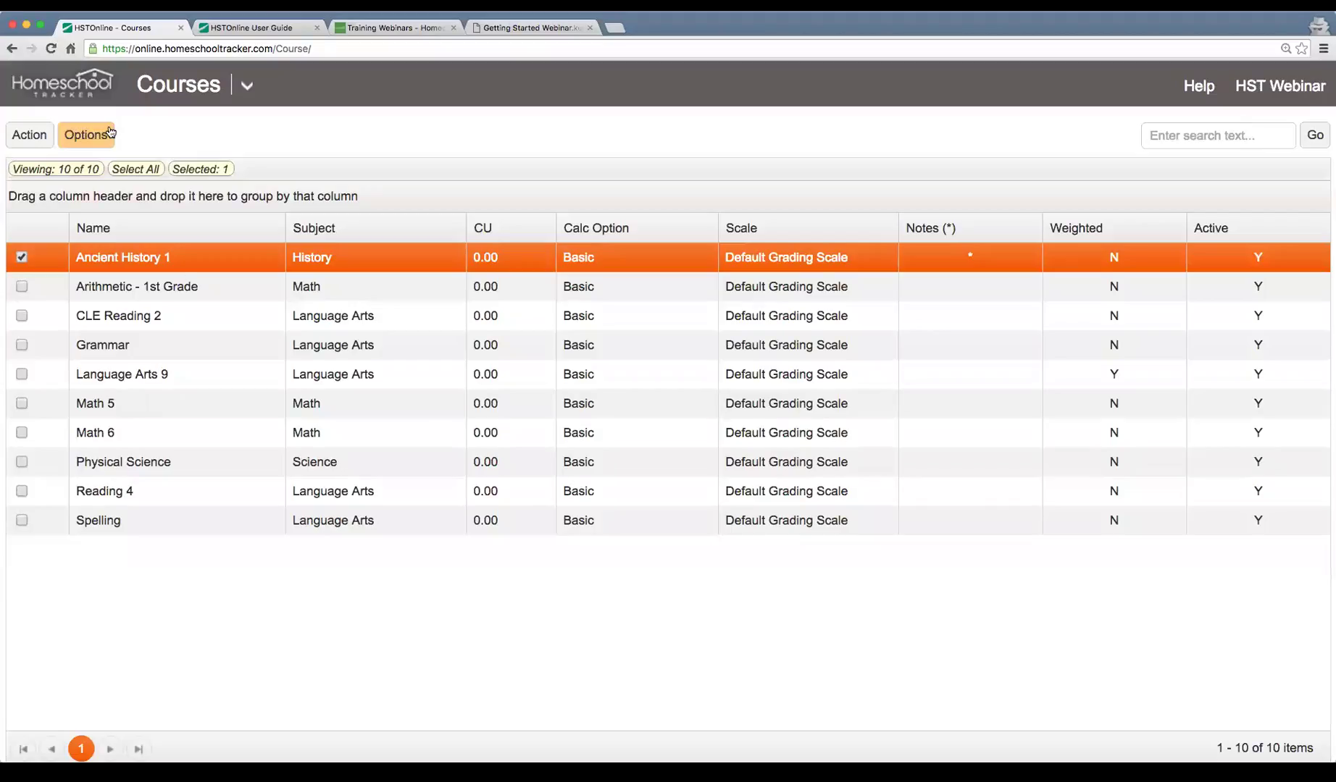
Start a new course named Reading 1 and assign it to the Language Arts subject.
left_click(32, 143)
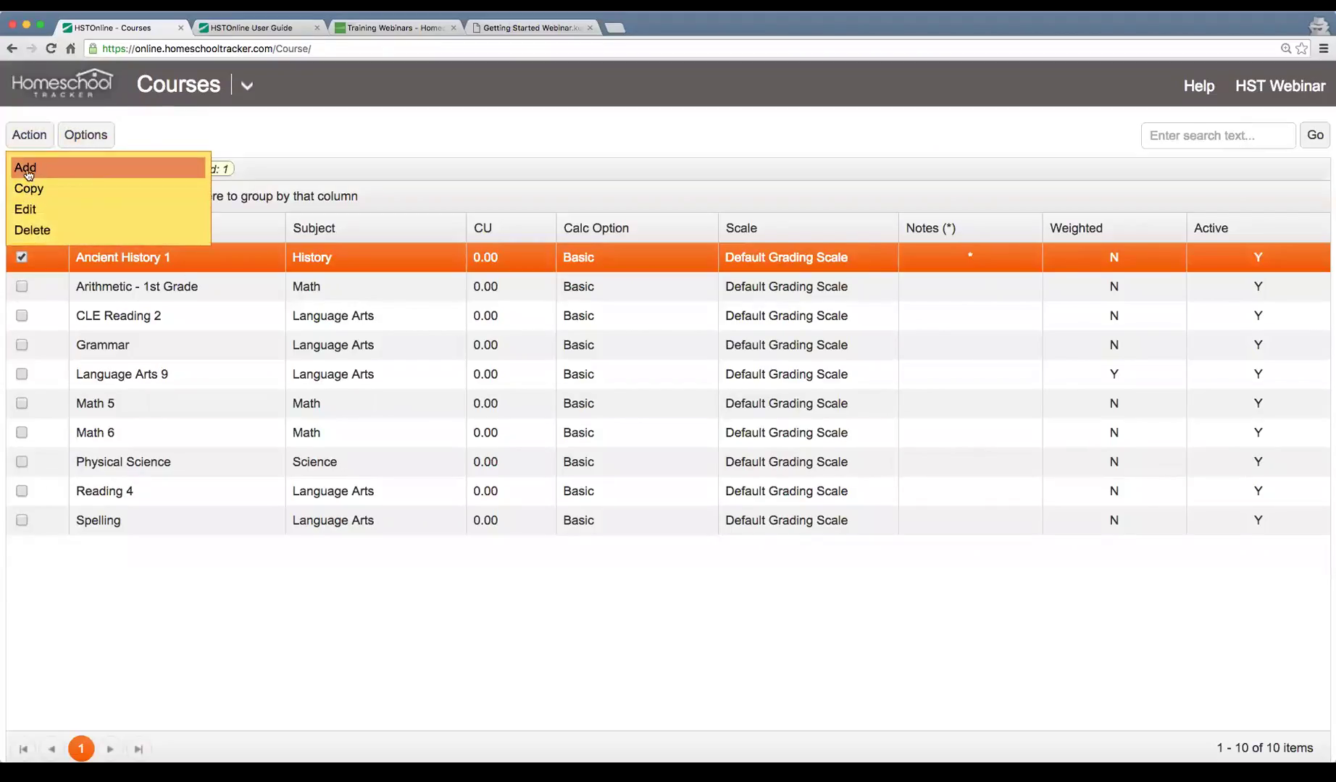
left_click(27, 167)
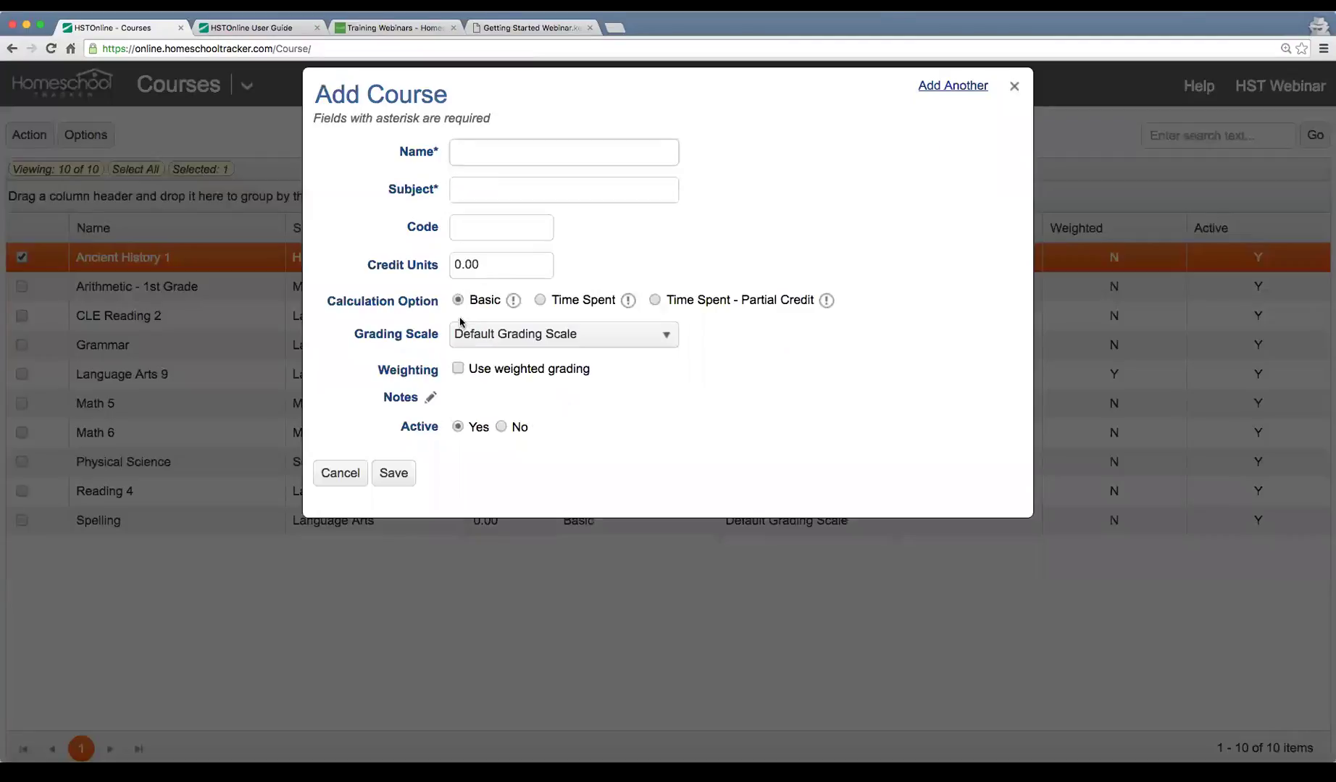
type("Reading 1")
key("Tab")
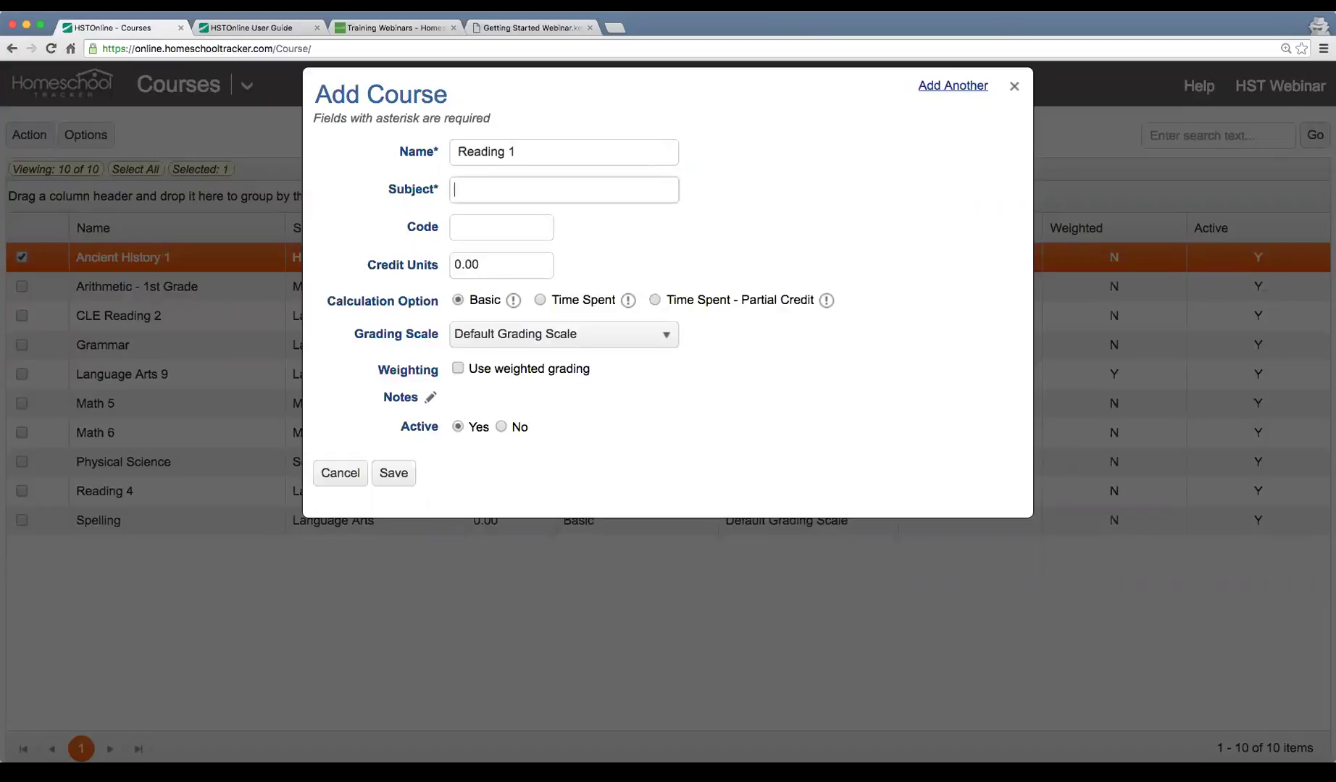
type("Langua")
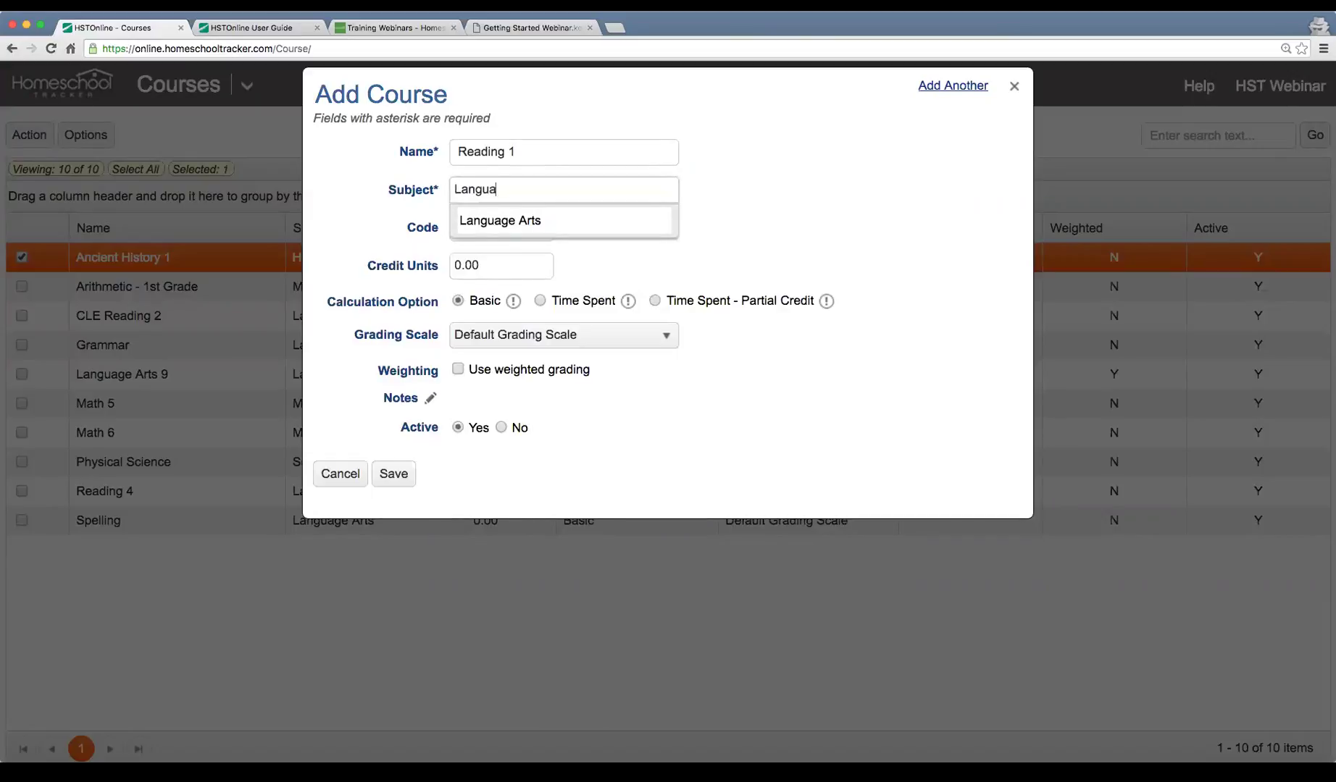
left_click(501, 230)
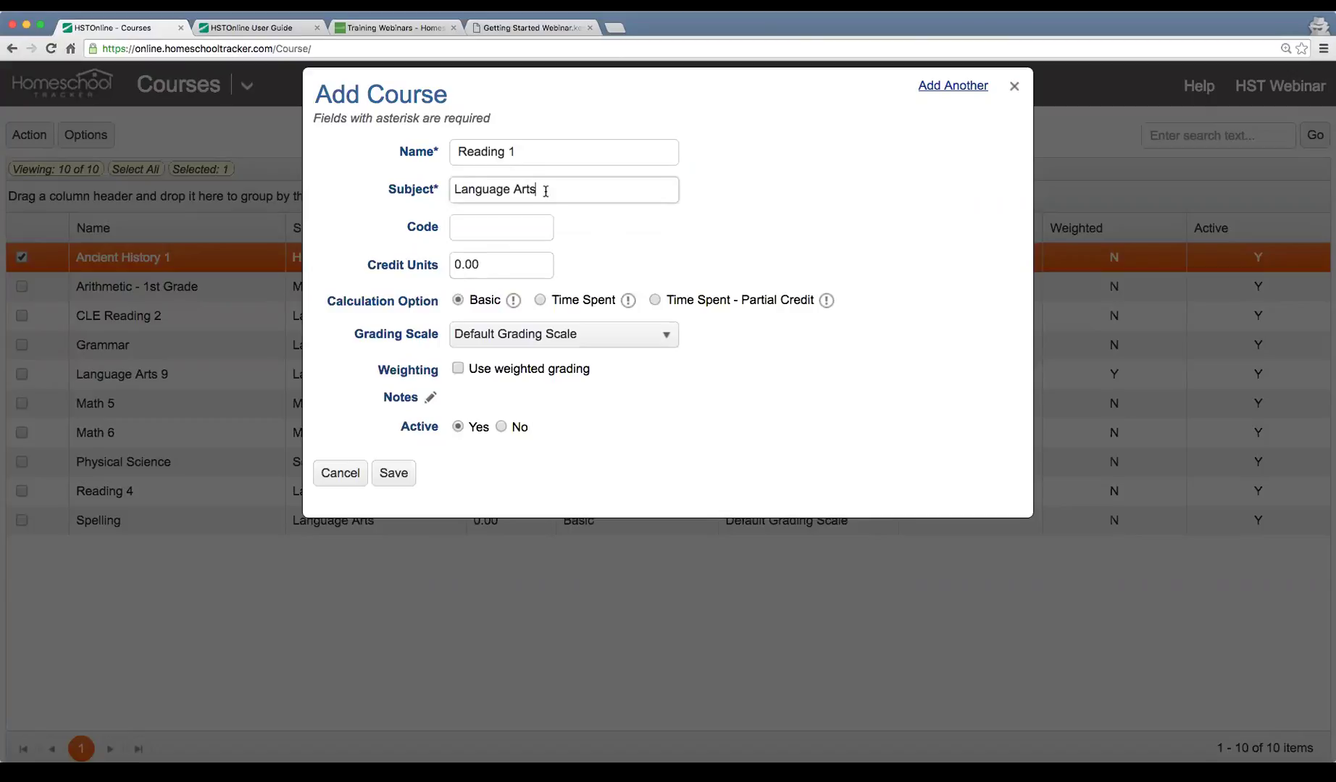
Clear the new course's subject and choose Language Arts again from the full list of subjects.
left_click_drag(546, 191, 417, 179)
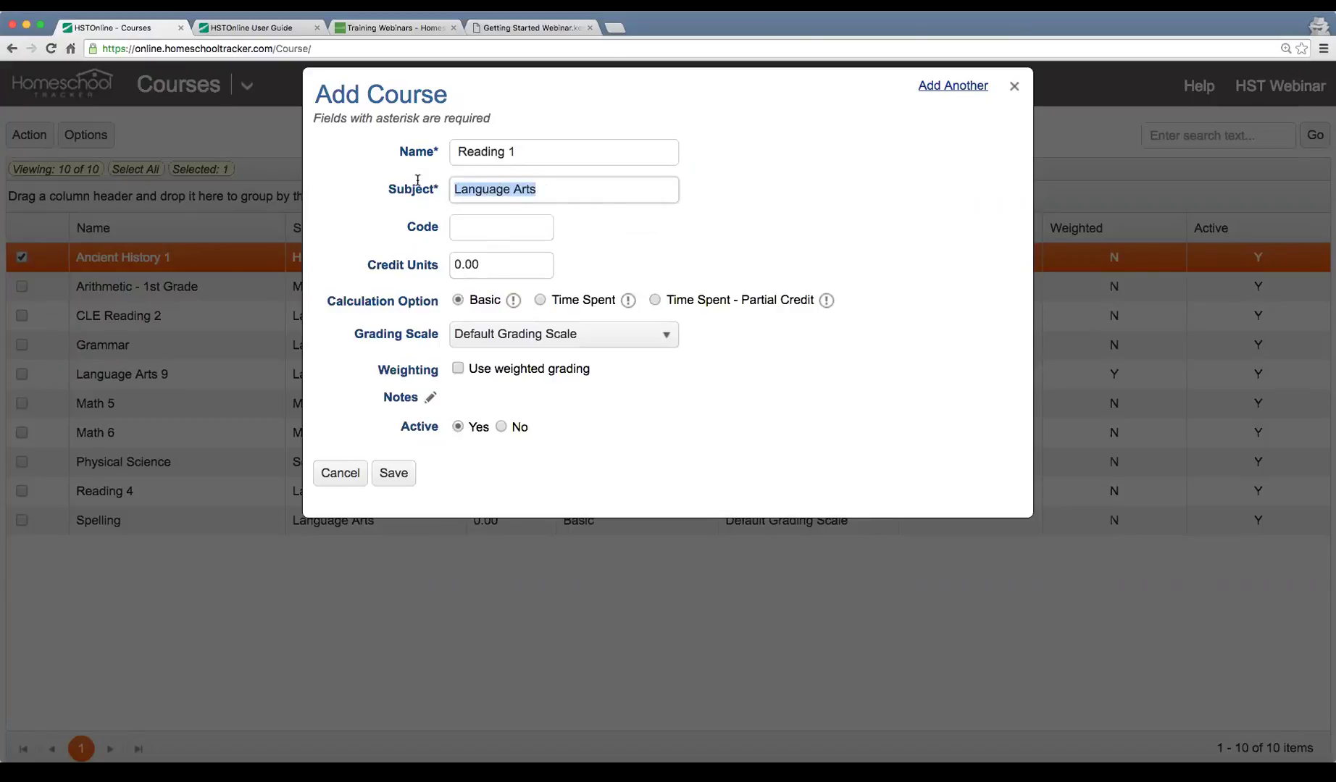
left_click_drag(362, 196, 434, 190)
left_click_drag(566, 189, 422, 190)
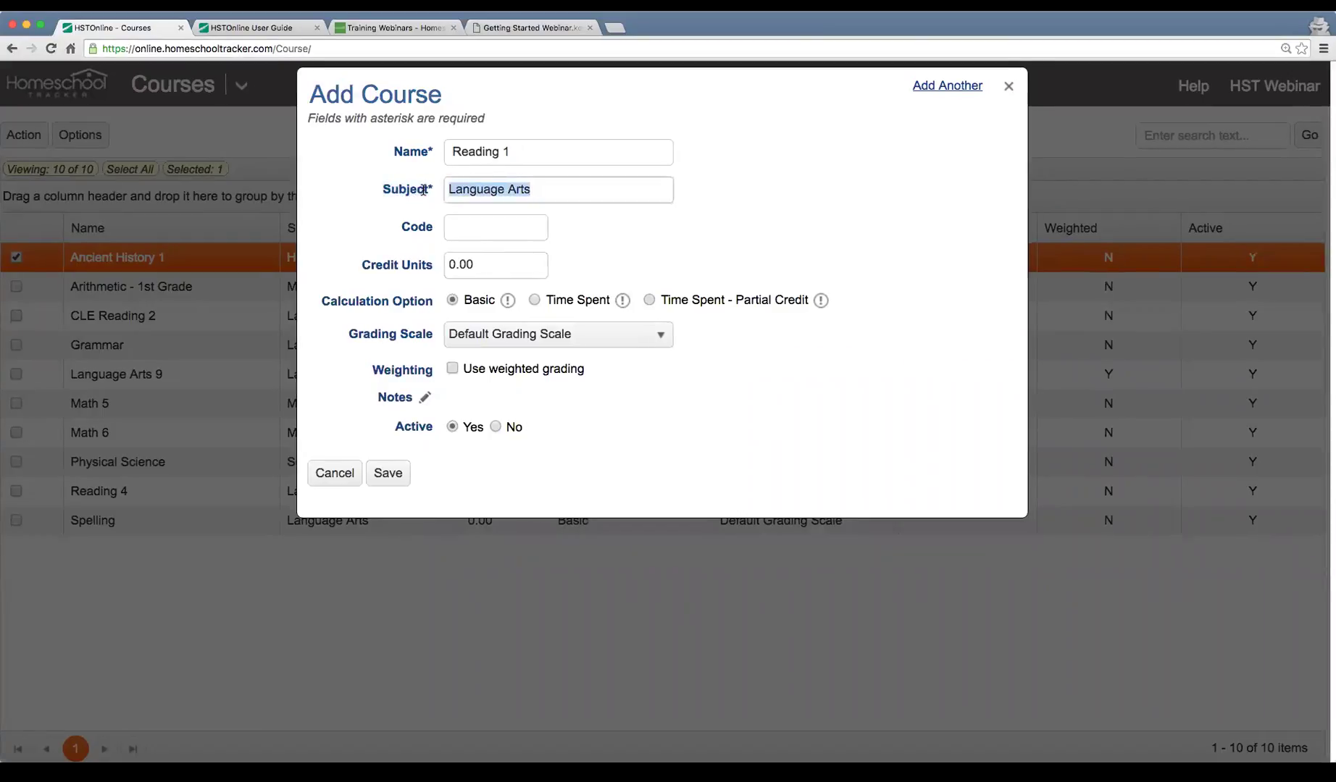
key("BackSpace")
type("lan")
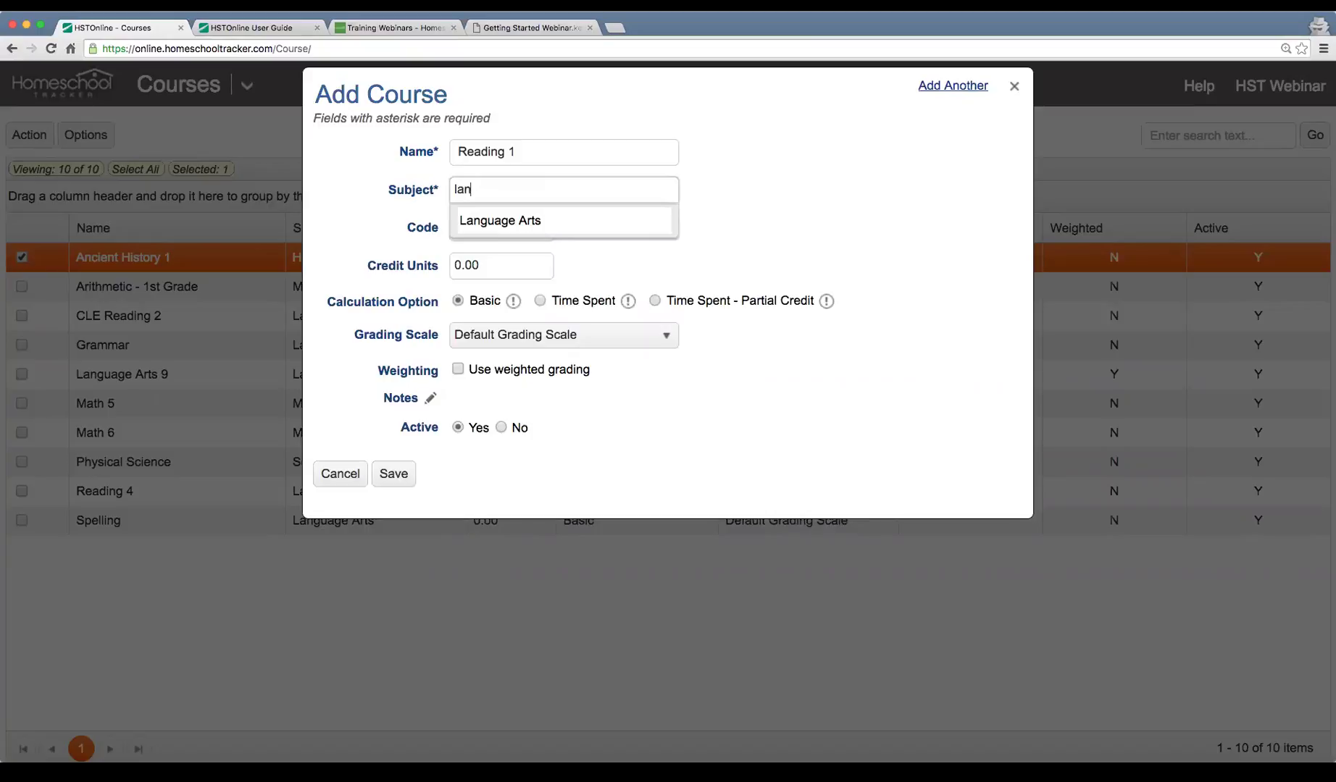
key("BackSpace")
key("BackSpace")
key("BackSpace")
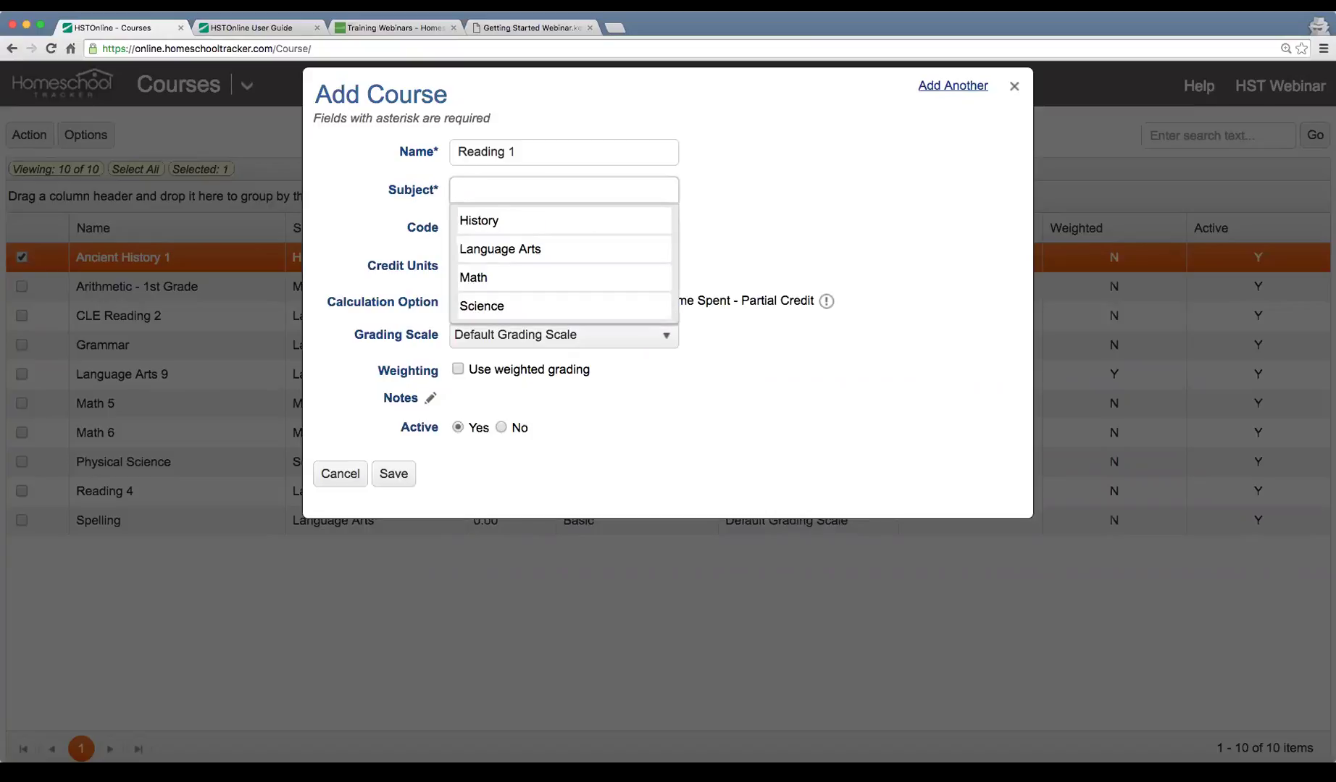
left_click(522, 250)
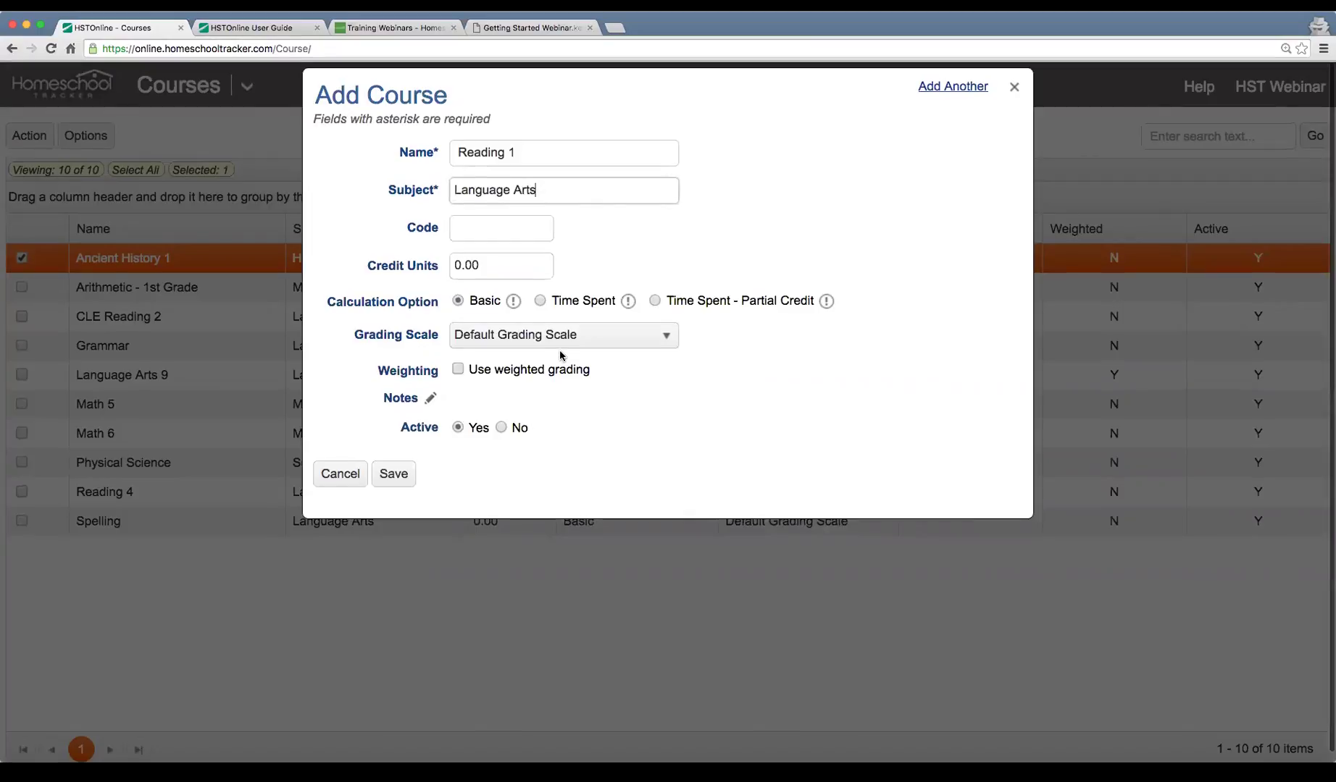
Save the new course, refresh the course list and select the Reading 1 entry.
left_click(393, 474)
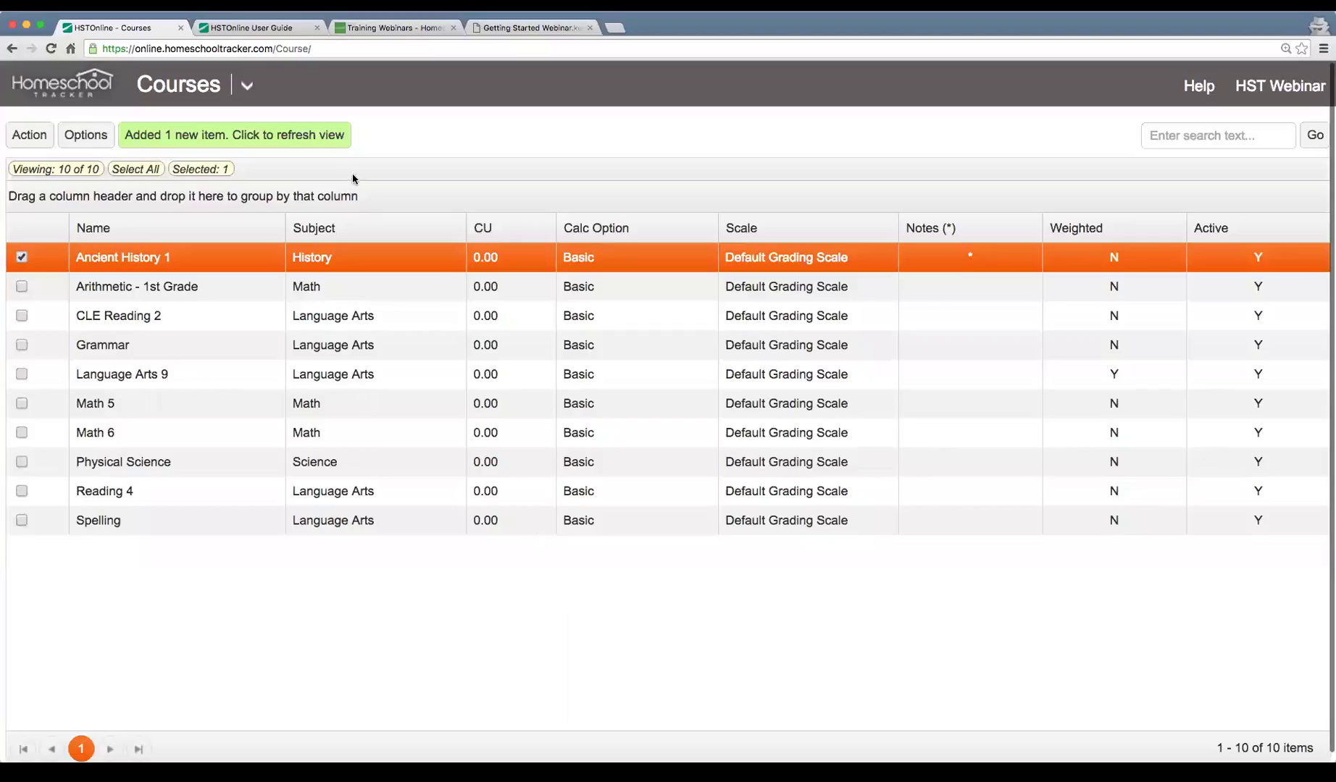
left_click(295, 142)
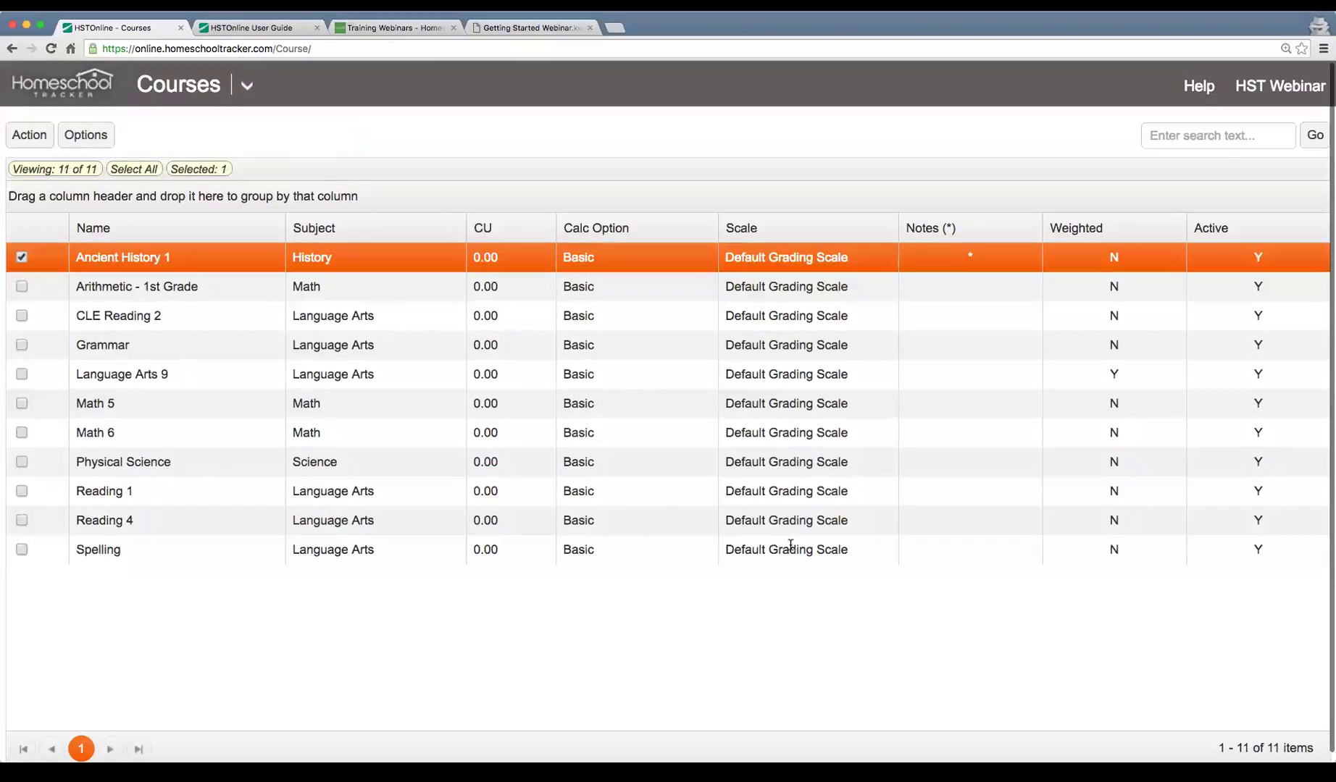
left_click(176, 502)
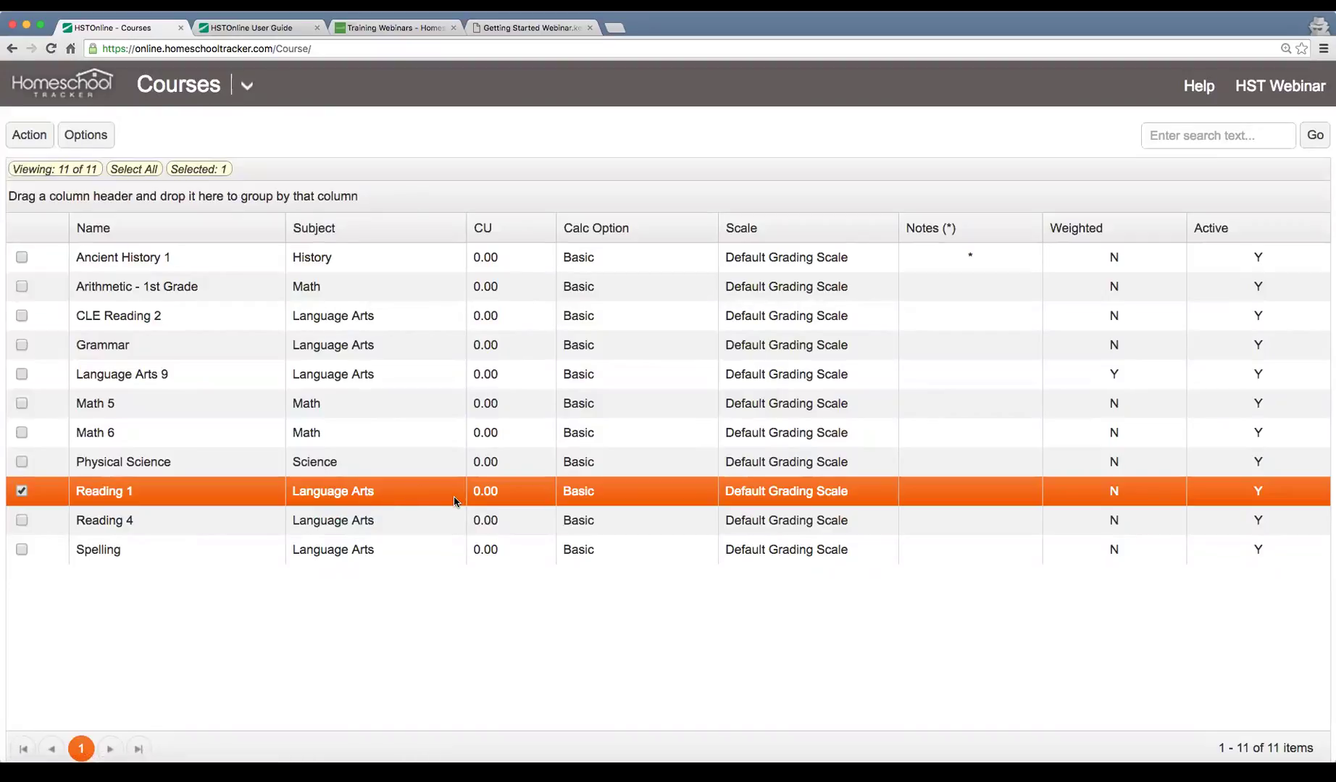
Switch to the Getting Started webinar PDF and review the Subjects/Courses slides, highlighting the Subject/Course notation.
key("ctrl+Tab")
key("ctrl+Tab")
key("ctrl+Tab")
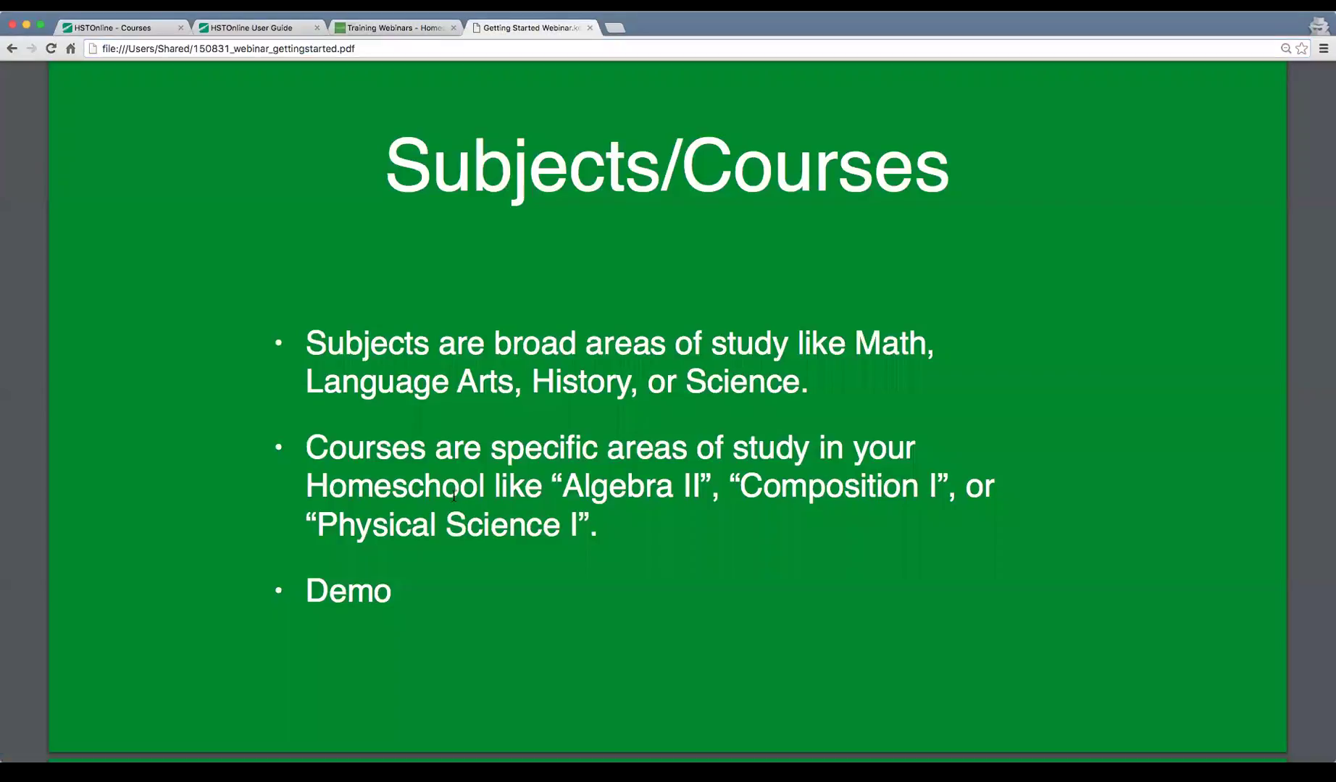
scroll(572, 466, "down", 1)
scroll(571, 466, "down", 10)
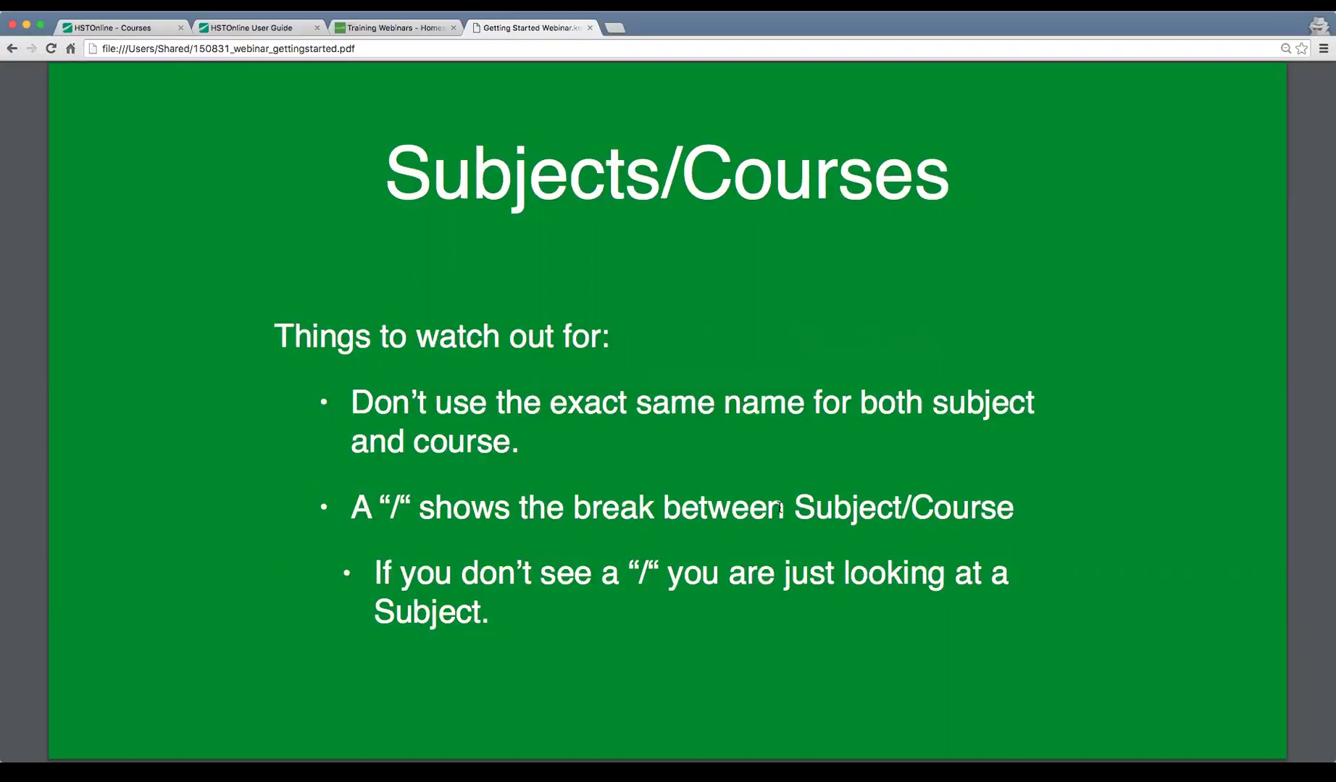
left_click_drag(794, 508, 1025, 507)
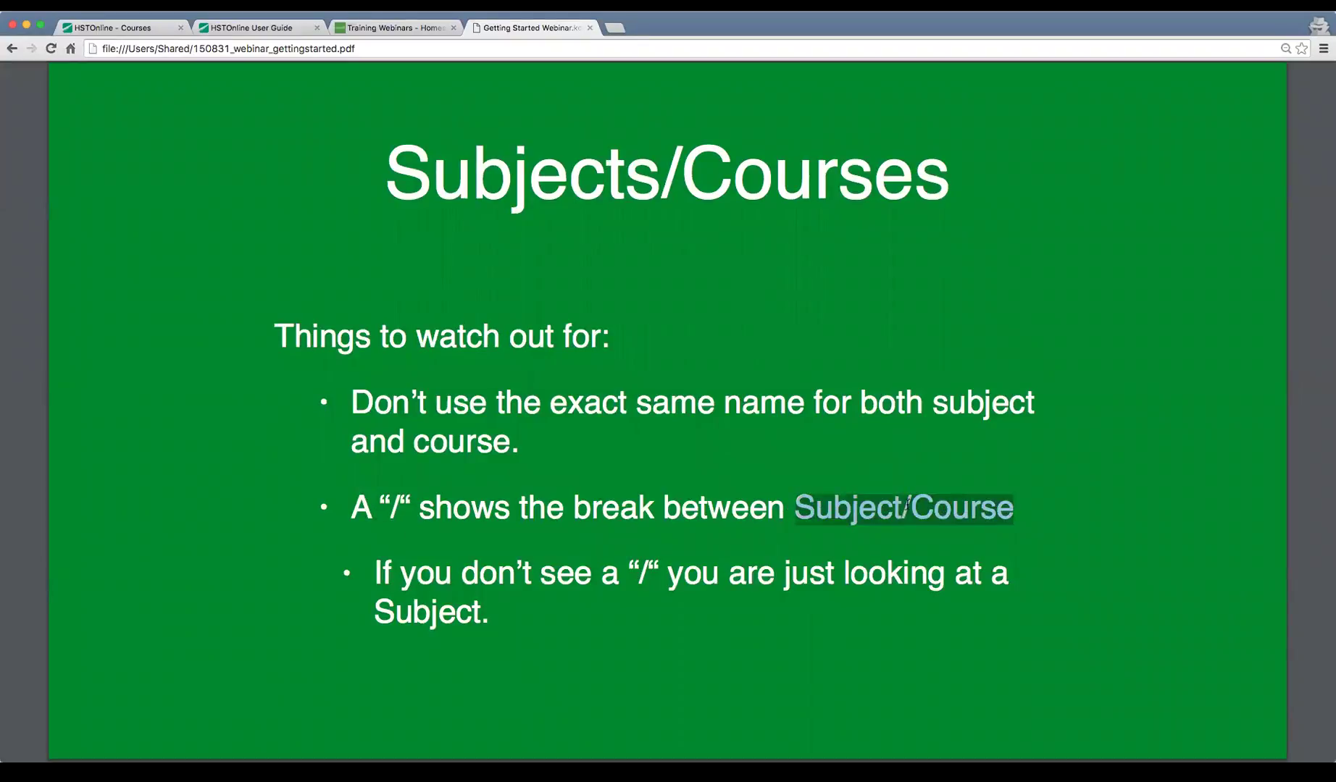
left_click(907, 506)
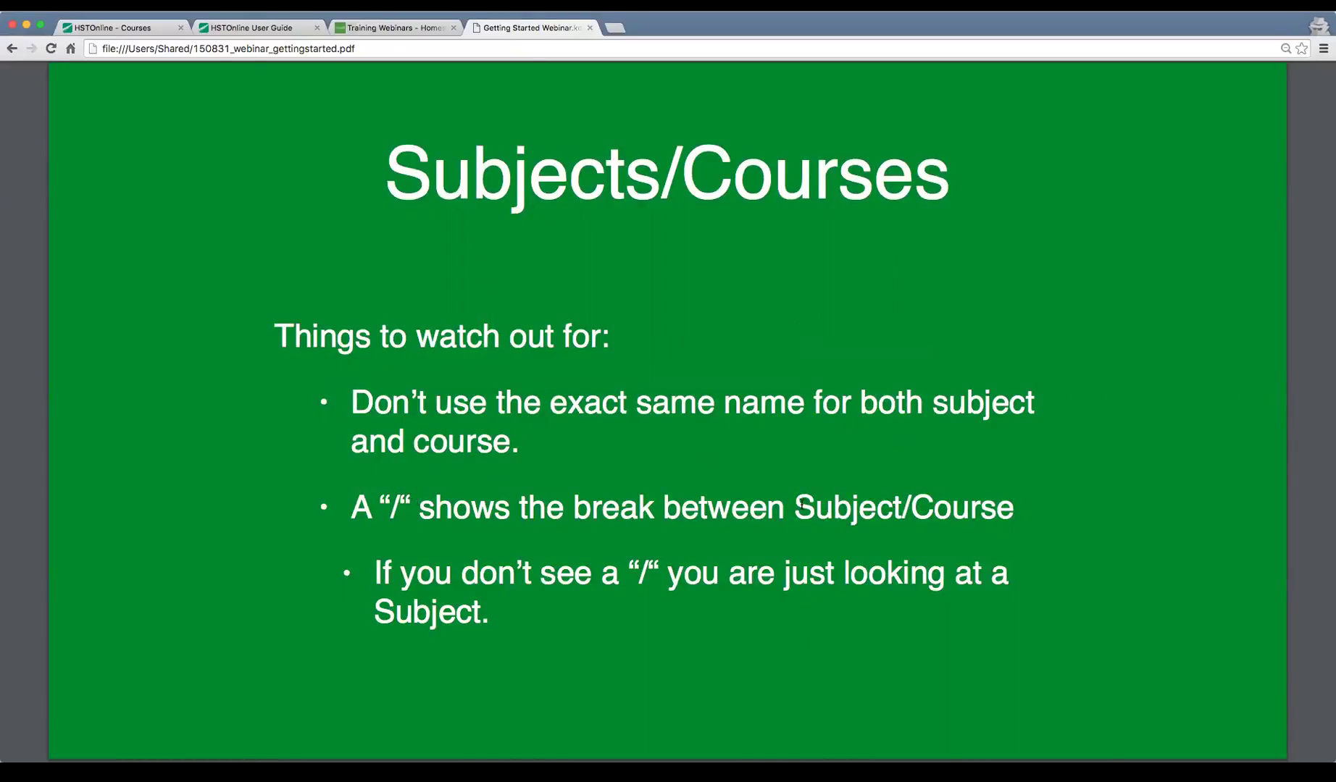
left_click_drag(801, 507, 893, 509)
left_click_drag(1010, 512, 1014, 513)
left_click(879, 520)
left_click_drag(912, 509, 798, 504)
left_click(677, 531)
Return to Homeschool Tracker, open the agenda's calendar view and start adding a single assignment, highlighting the Subject/Course label.
key("ctrl+Tab")
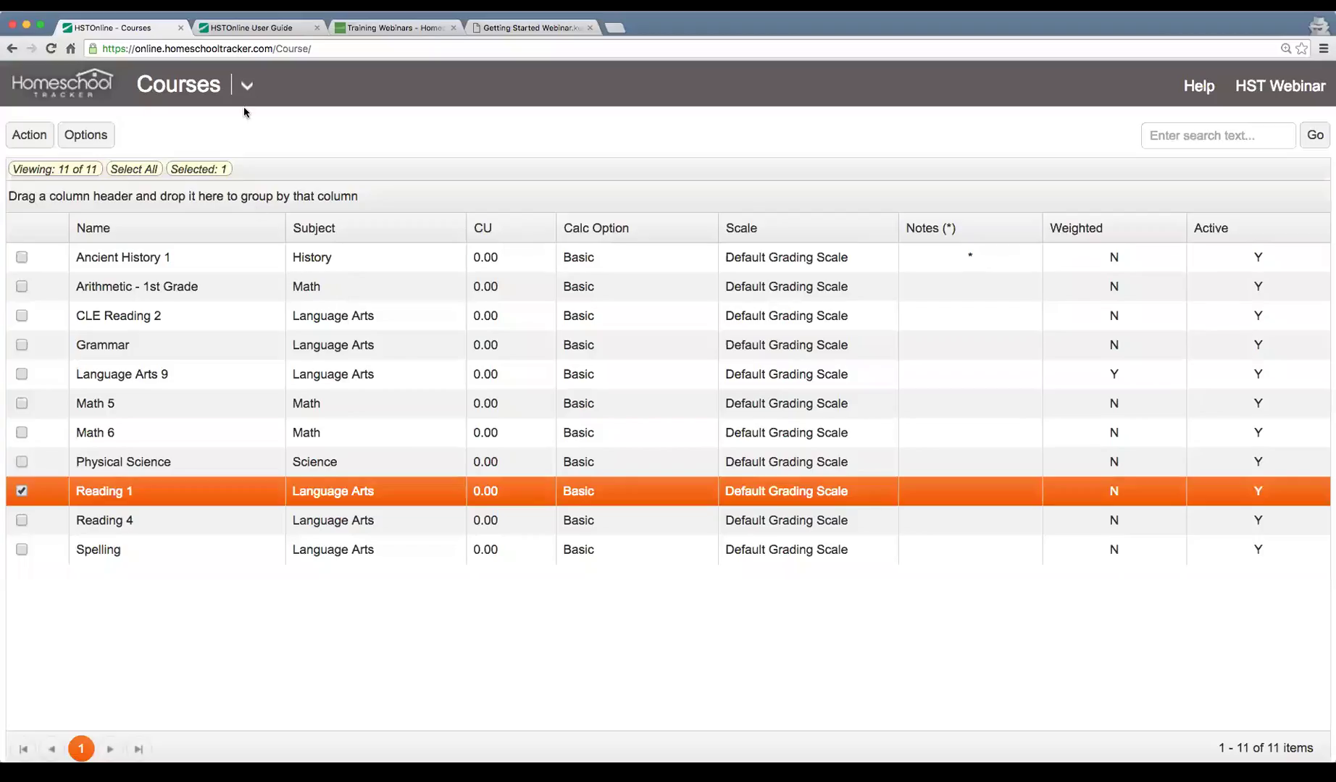
left_click(247, 86)
left_click(141, 169)
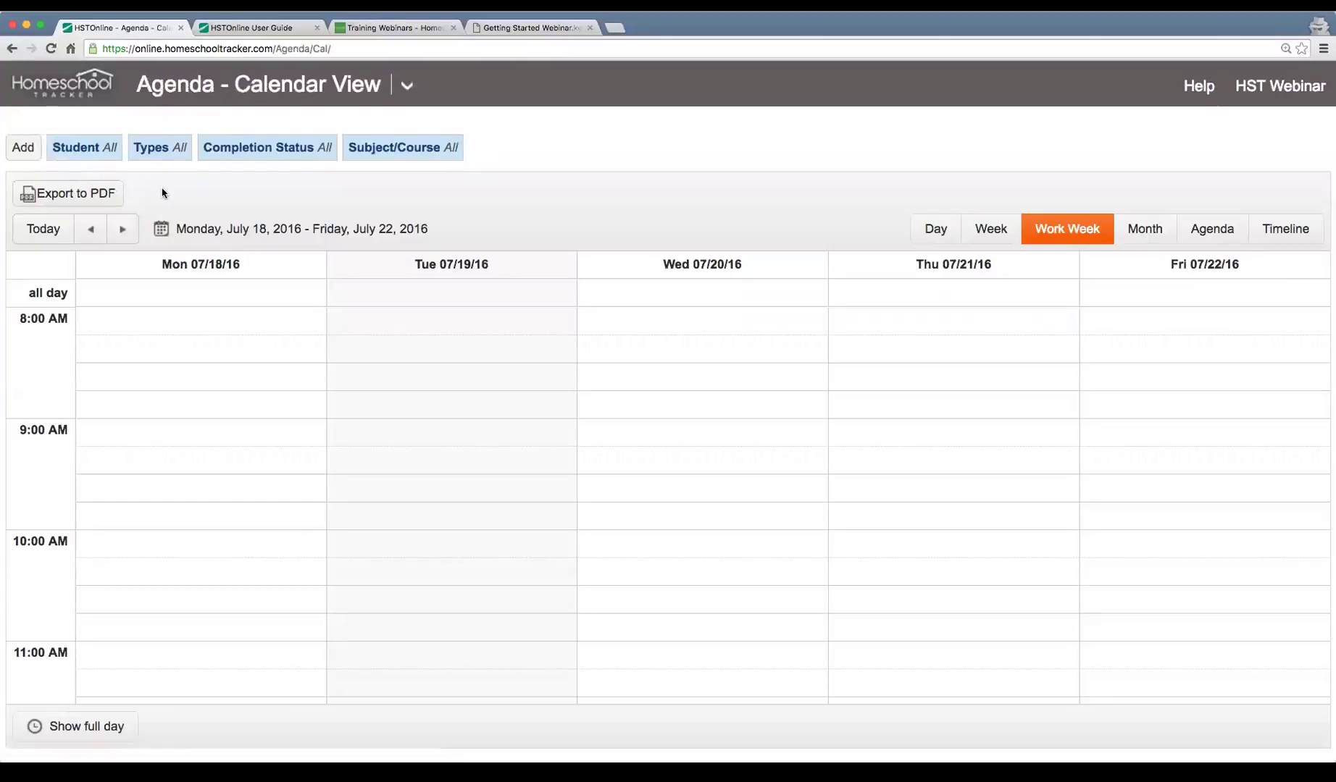
left_click(21, 147)
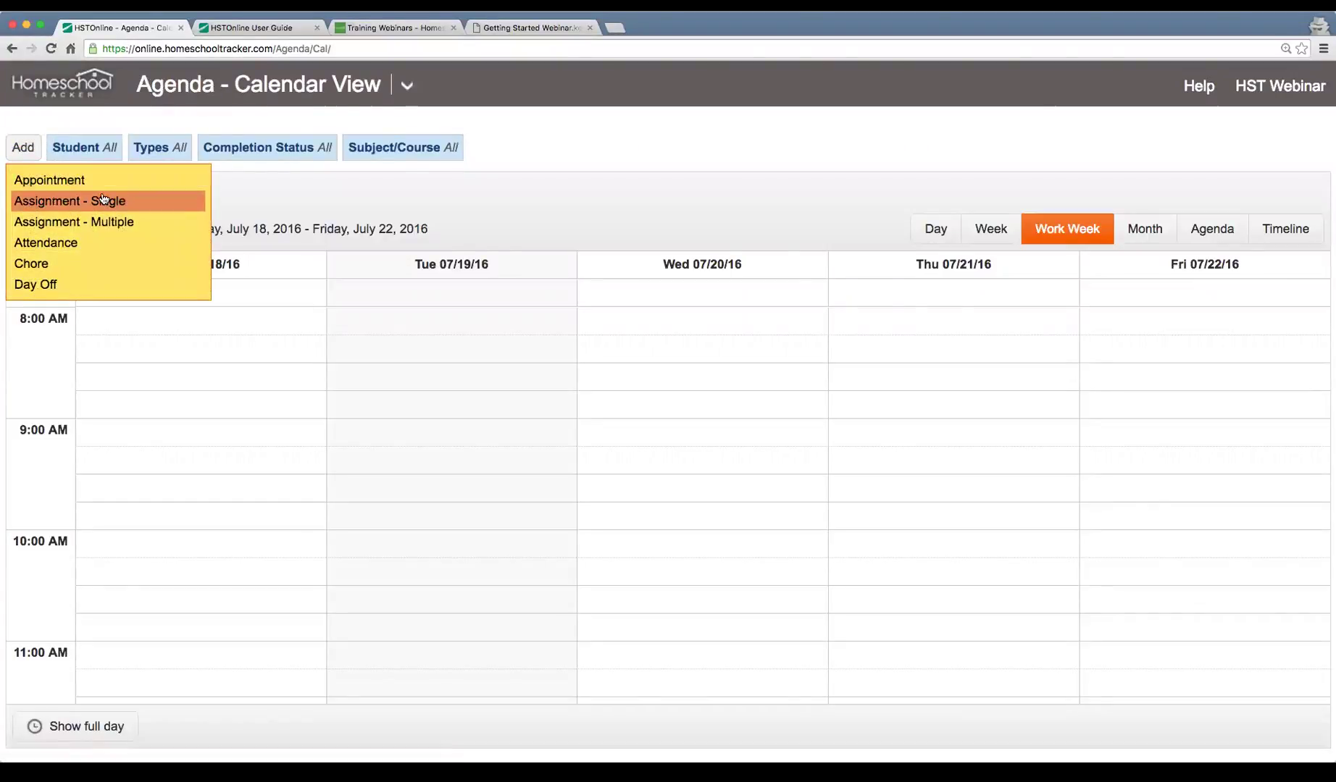
left_click(99, 200)
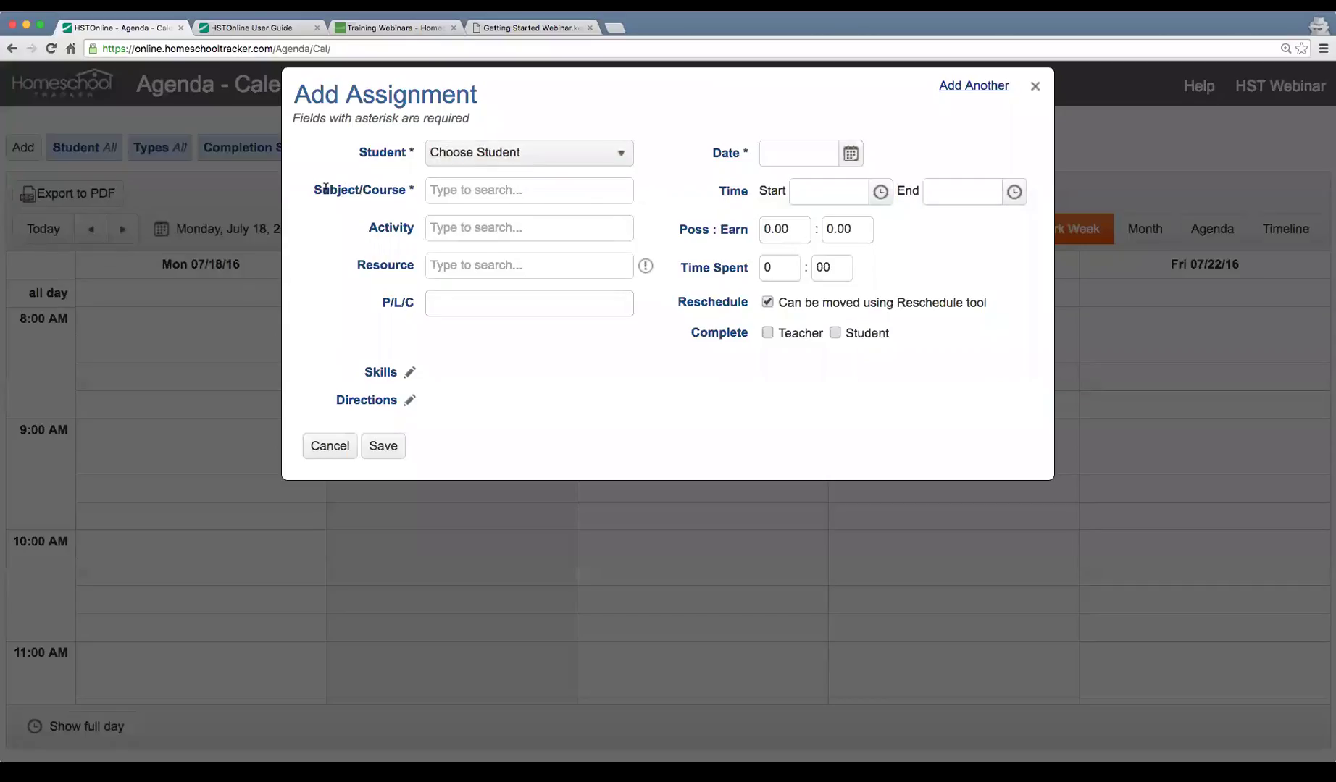
left_click_drag(316, 190, 403, 192)
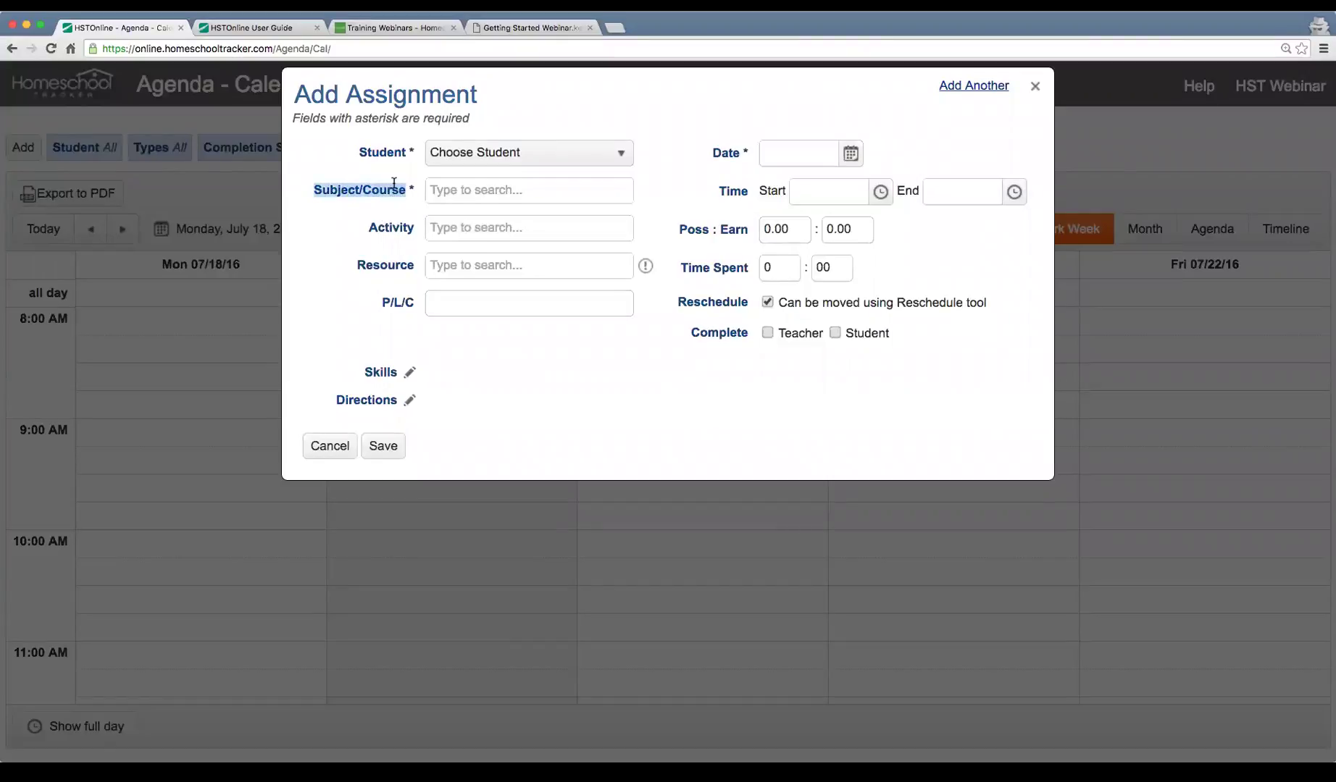
Choose History as the assignment's Subject/Course, clear it and choose History/Ancient History 1 instead.
left_click(500, 190)
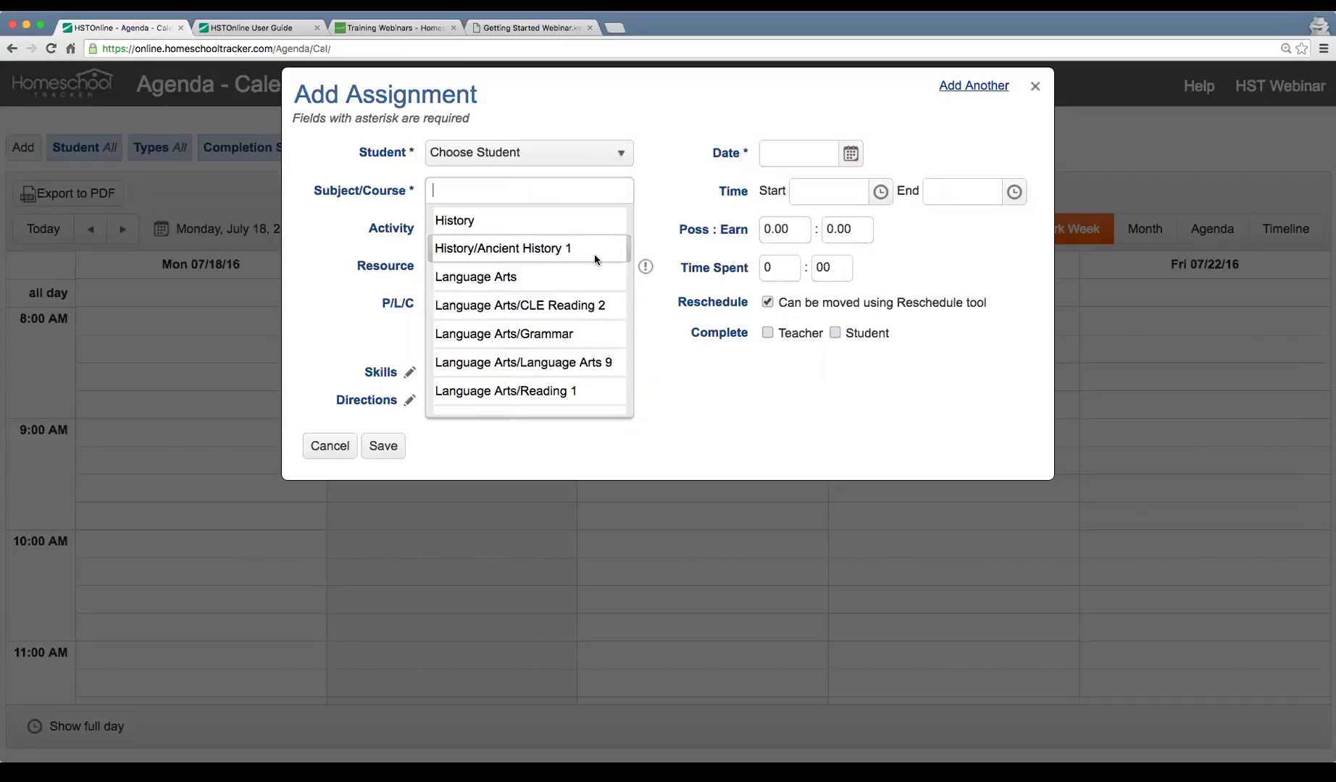
left_click(494, 223)
left_click_drag(476, 189, 409, 186)
key("BackSpace")
left_click(503, 252)
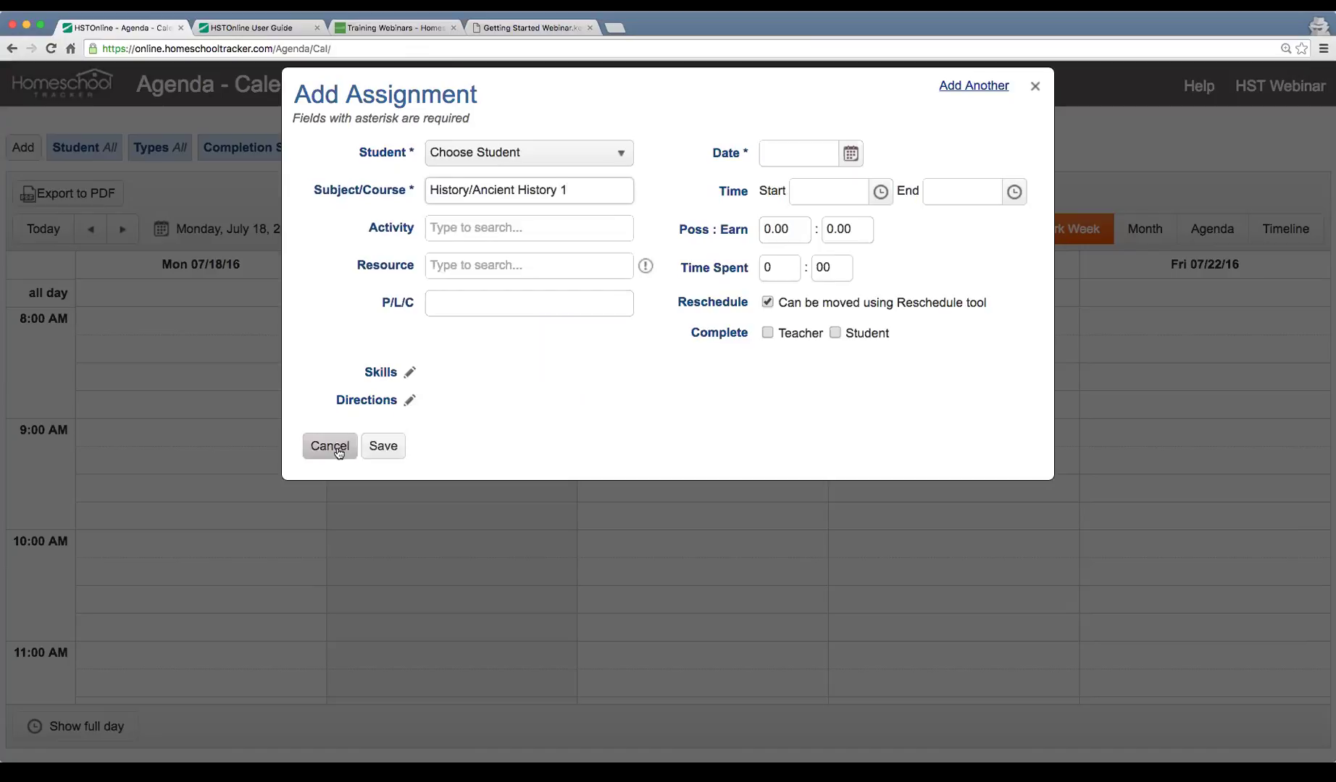
Switch to the Getting Started webinar PDF and read the Assignments slide.
key("super+4")
scroll(830, 544, "down", 10)
scroll(822, 543, "down", 3)
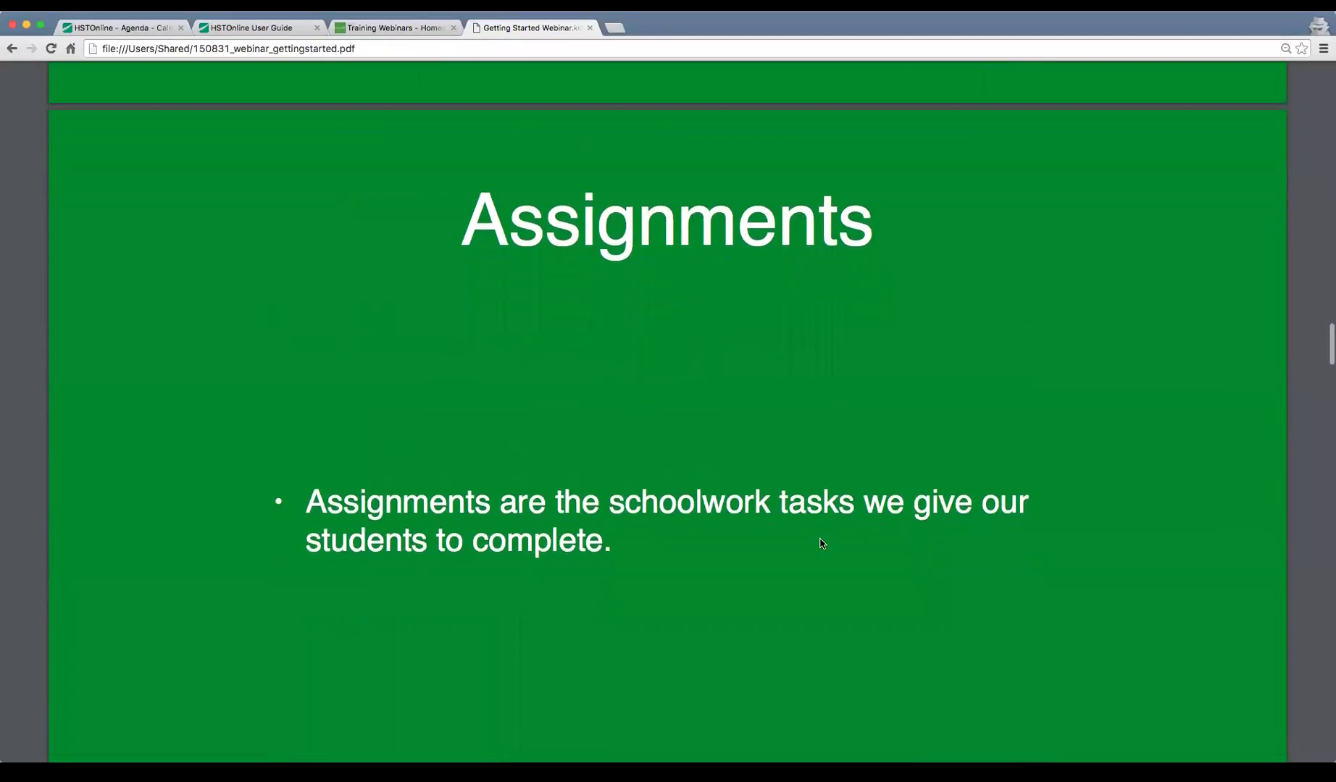
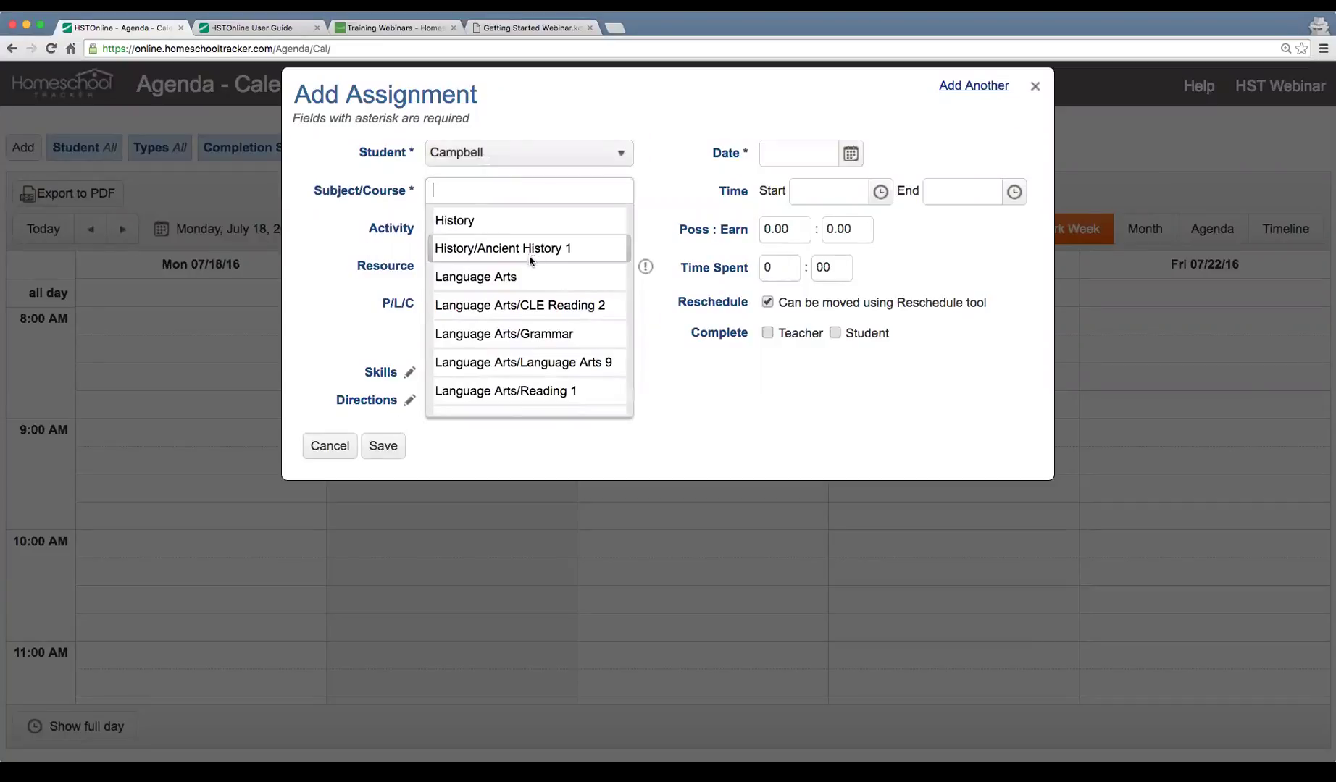
Set the new assignment's Subject/Course to History/Ancient History 1 and its activity to Lesson.
left_click(552, 249)
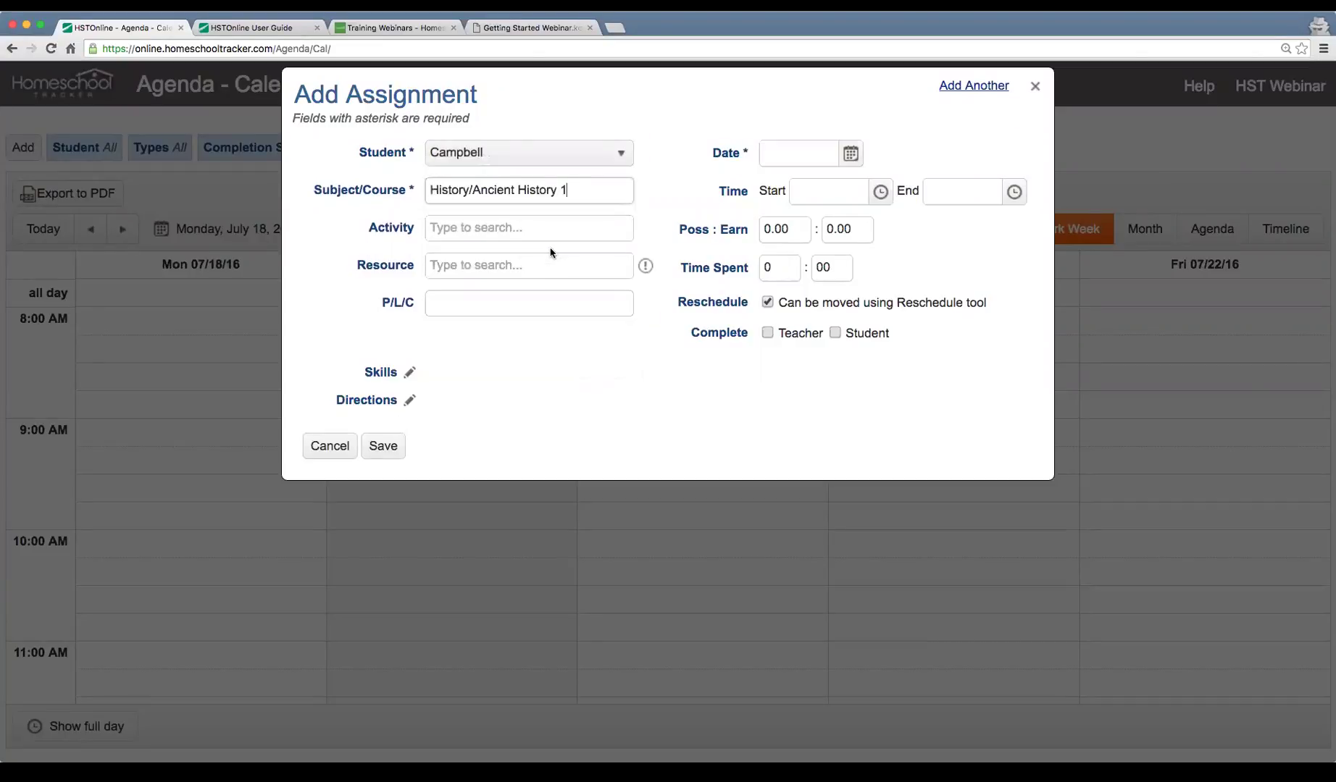
left_click(460, 228)
scroll(505, 294, "down", 2)
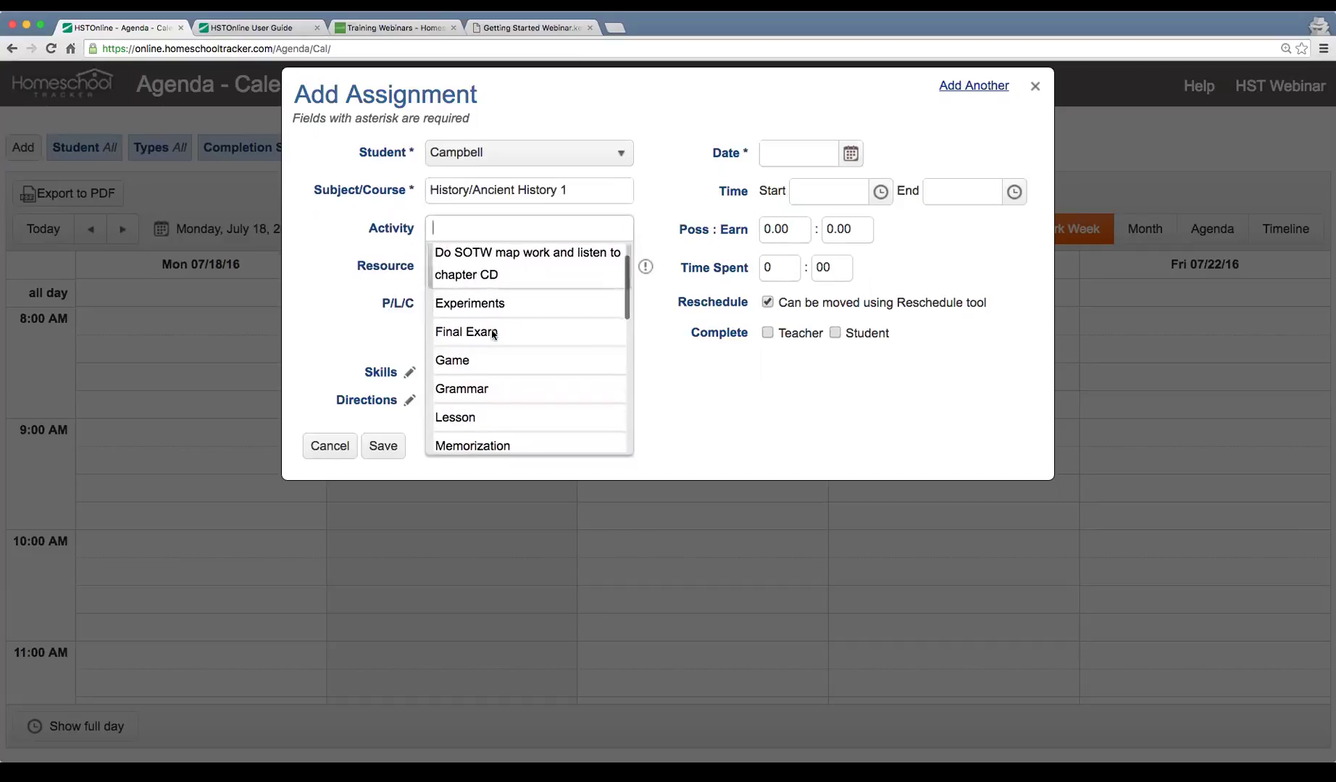
left_click(540, 417)
Set the resource to All About Spelling: Level 5, Teacher's Manual and Student Packet, and enter Lesson 1 as the P/L/C.
left_click(515, 266)
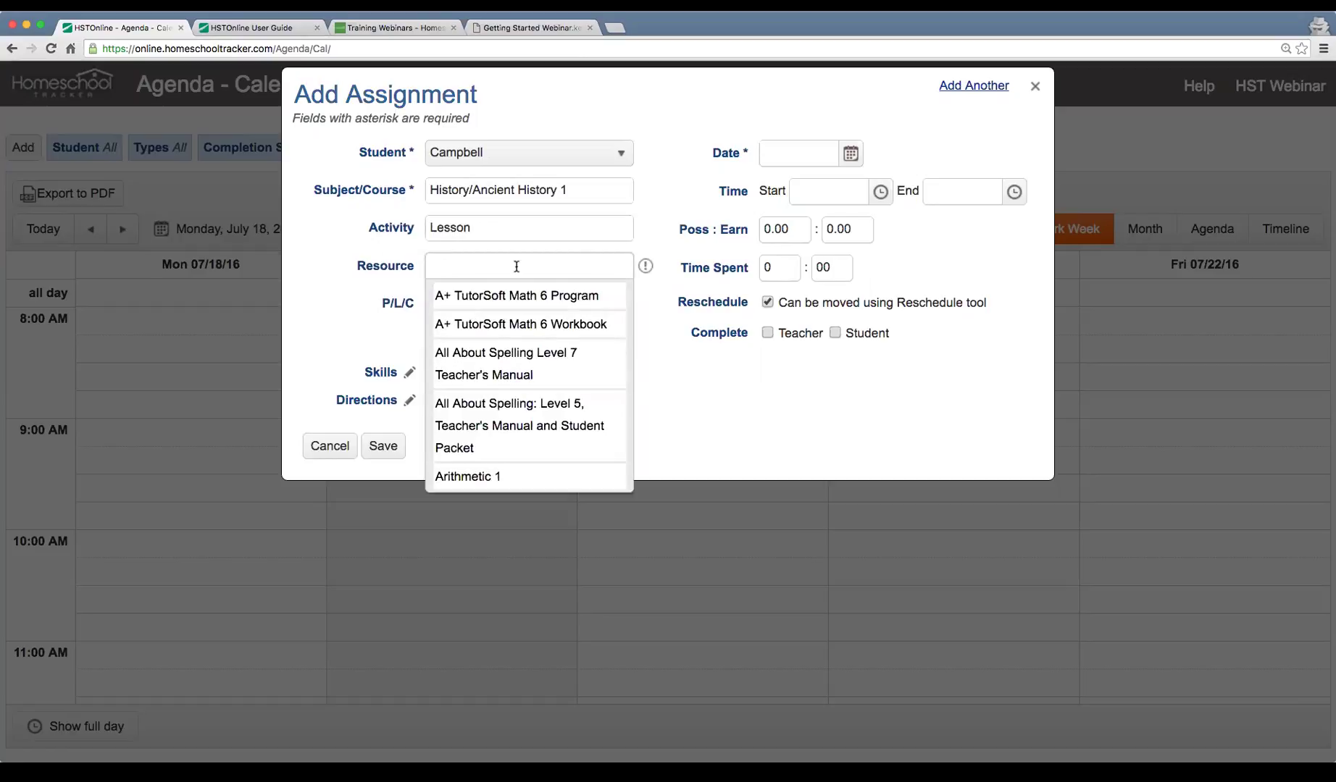
left_click(558, 427)
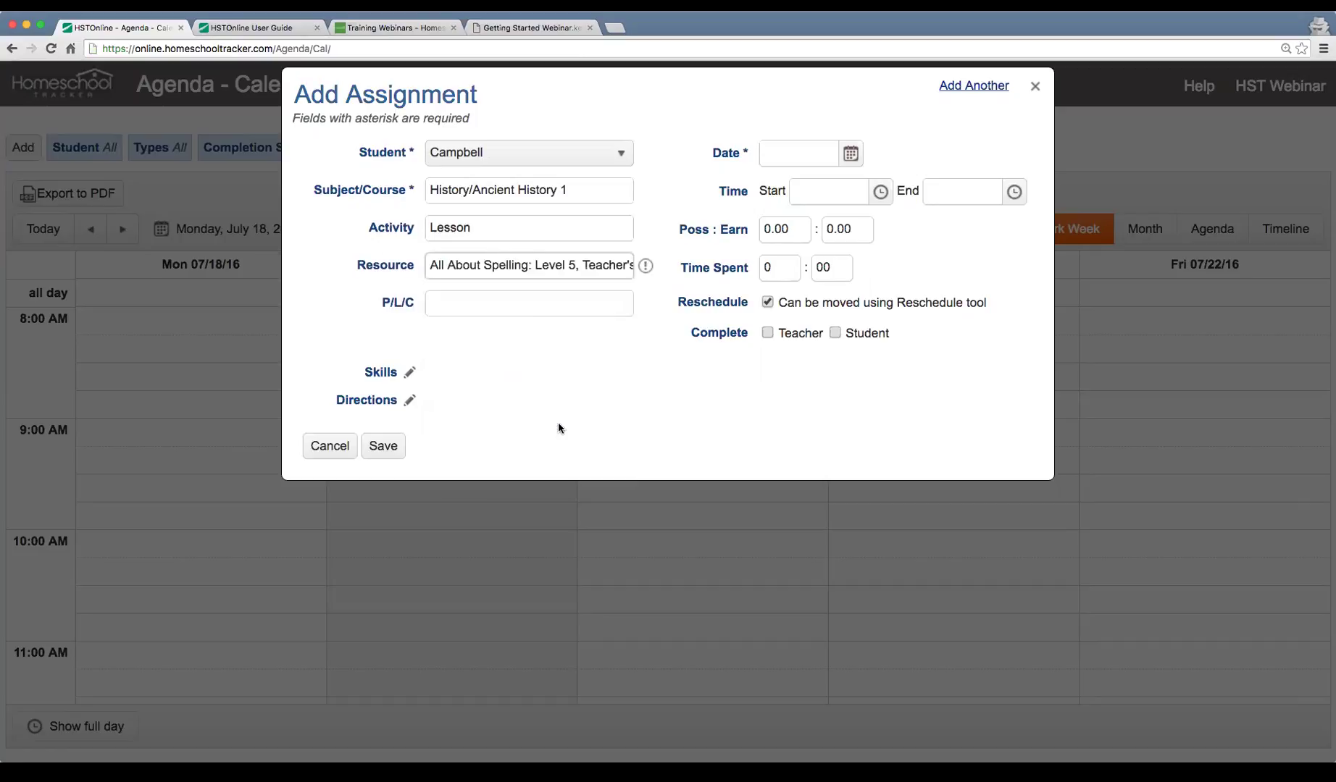
left_click(471, 297)
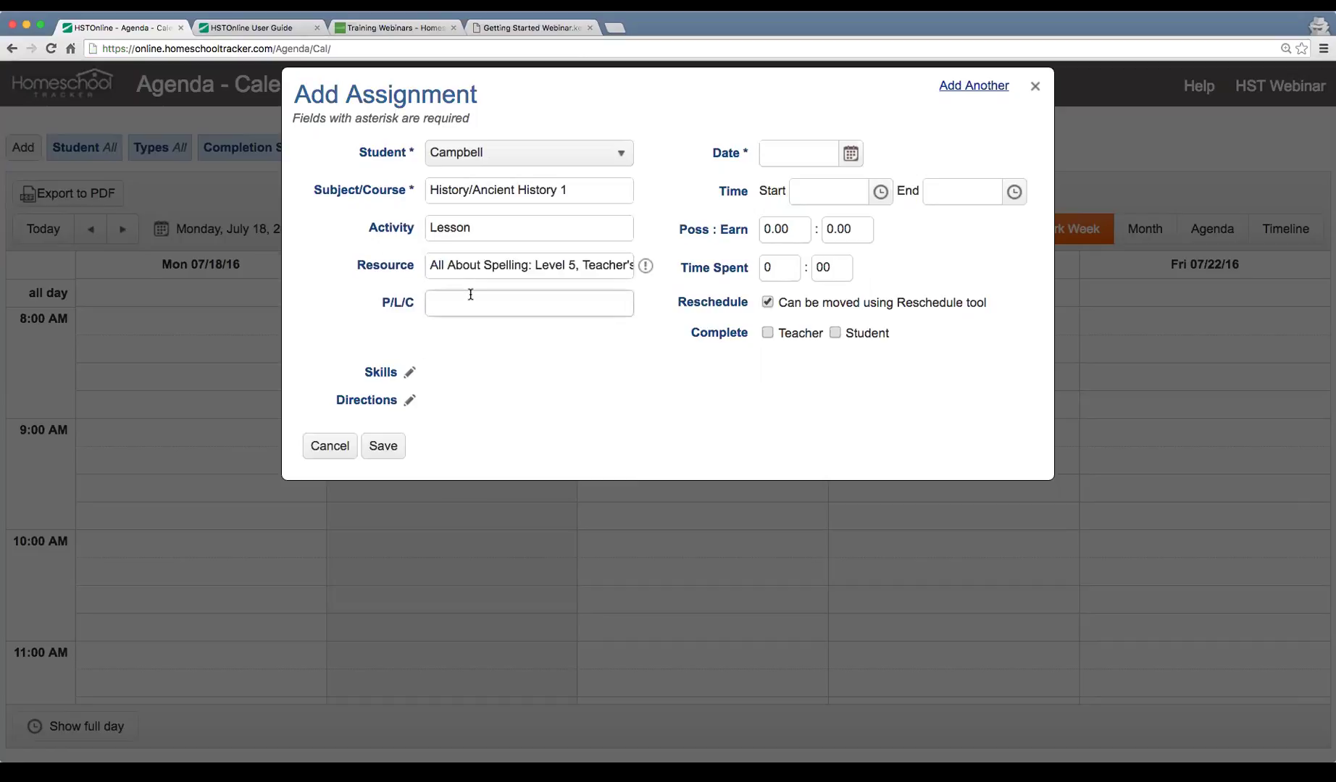
type("Lesson 1")
Schedule the assignment for 7/19/2016 from 9:00 AM to 10:00 AM.
left_click(850, 153)
left_click(880, 395)
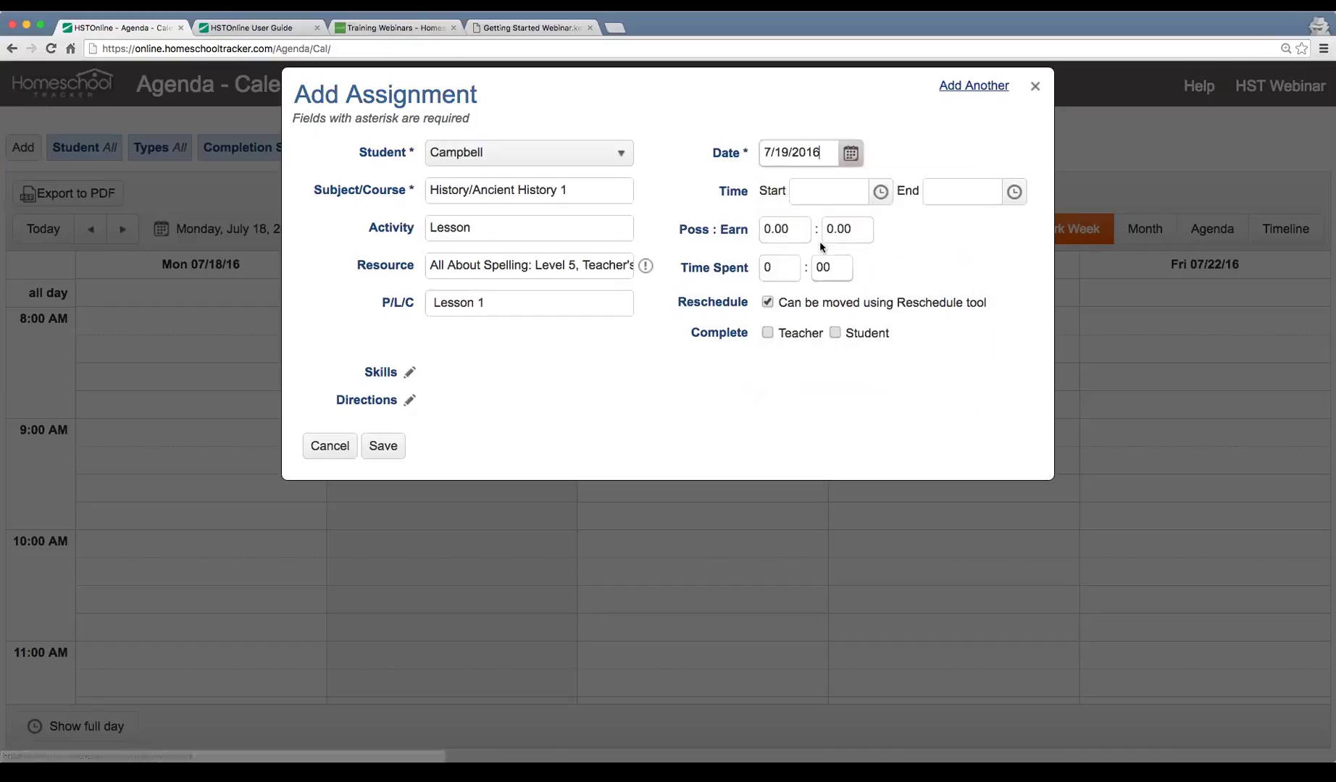
left_click(880, 192)
scroll(848, 326, "down", 2)
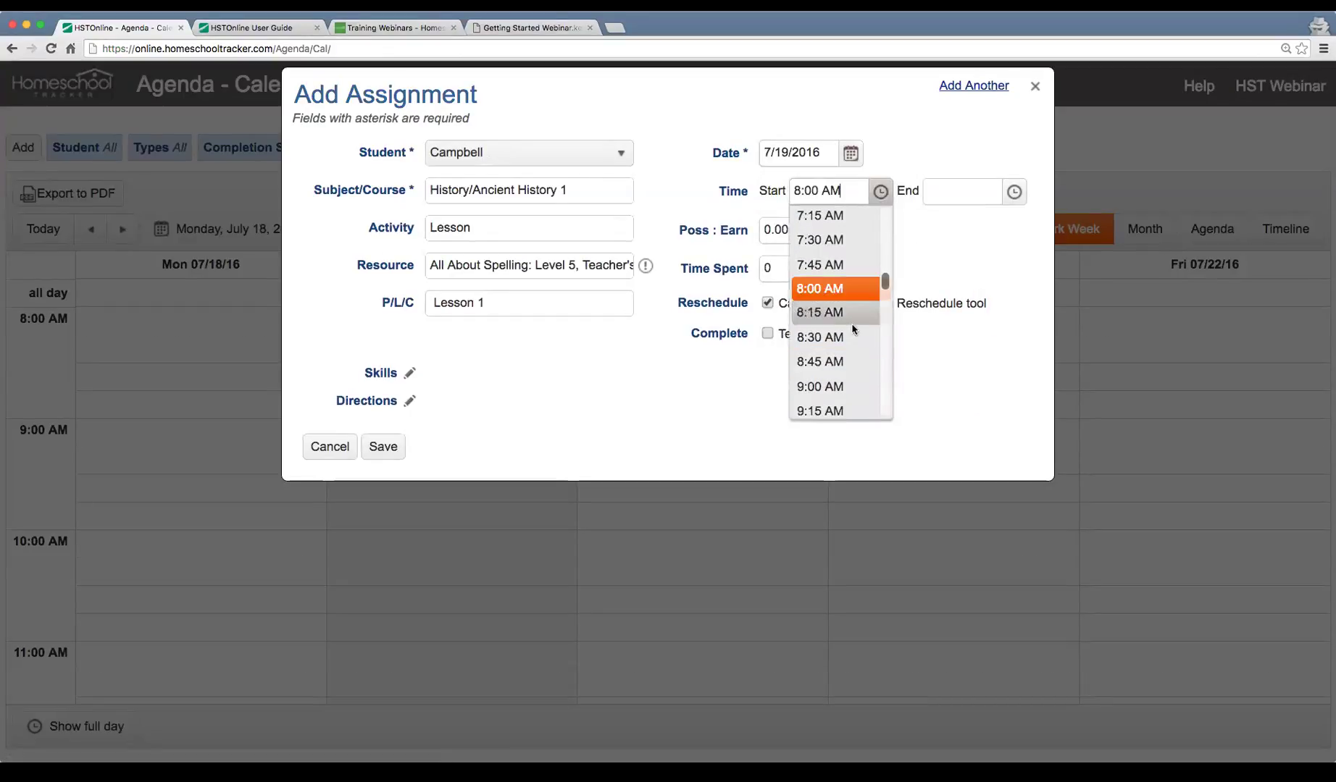
left_click(840, 387)
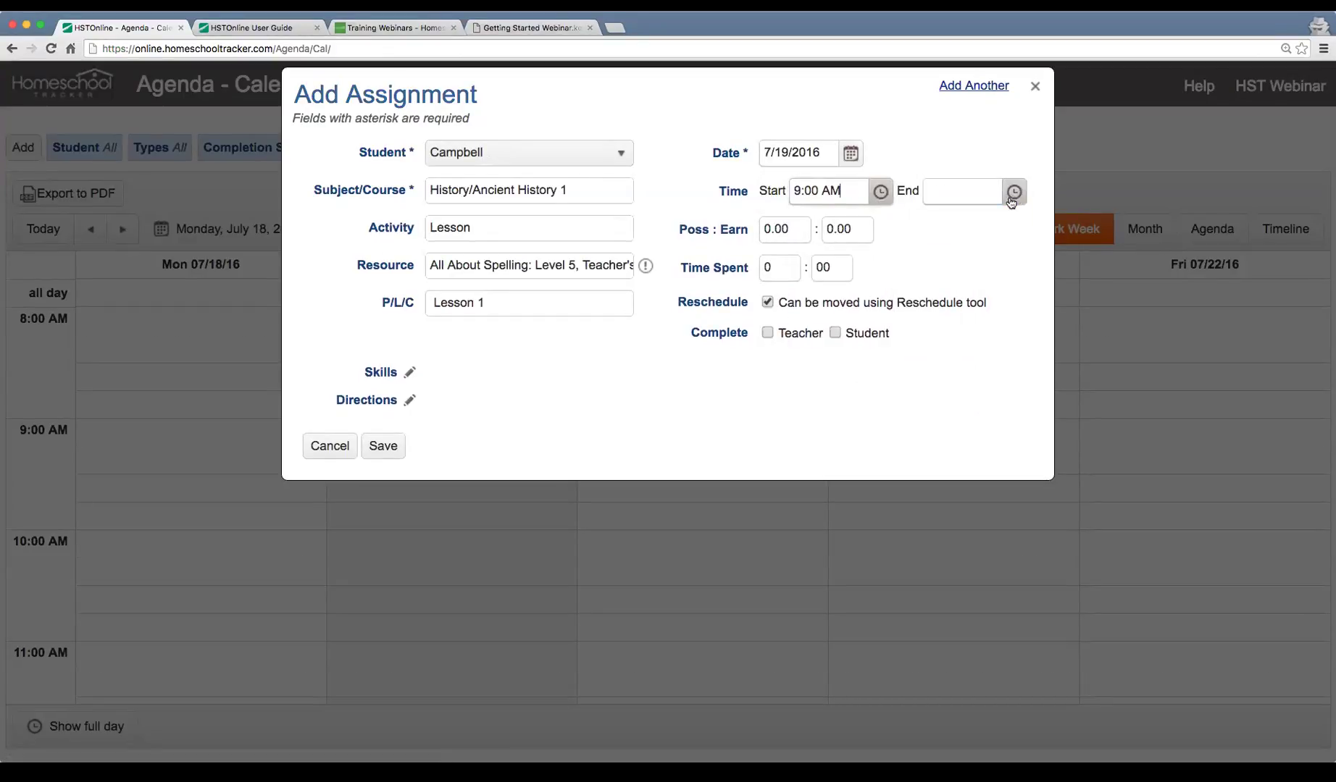
left_click(1013, 191)
left_click(957, 333)
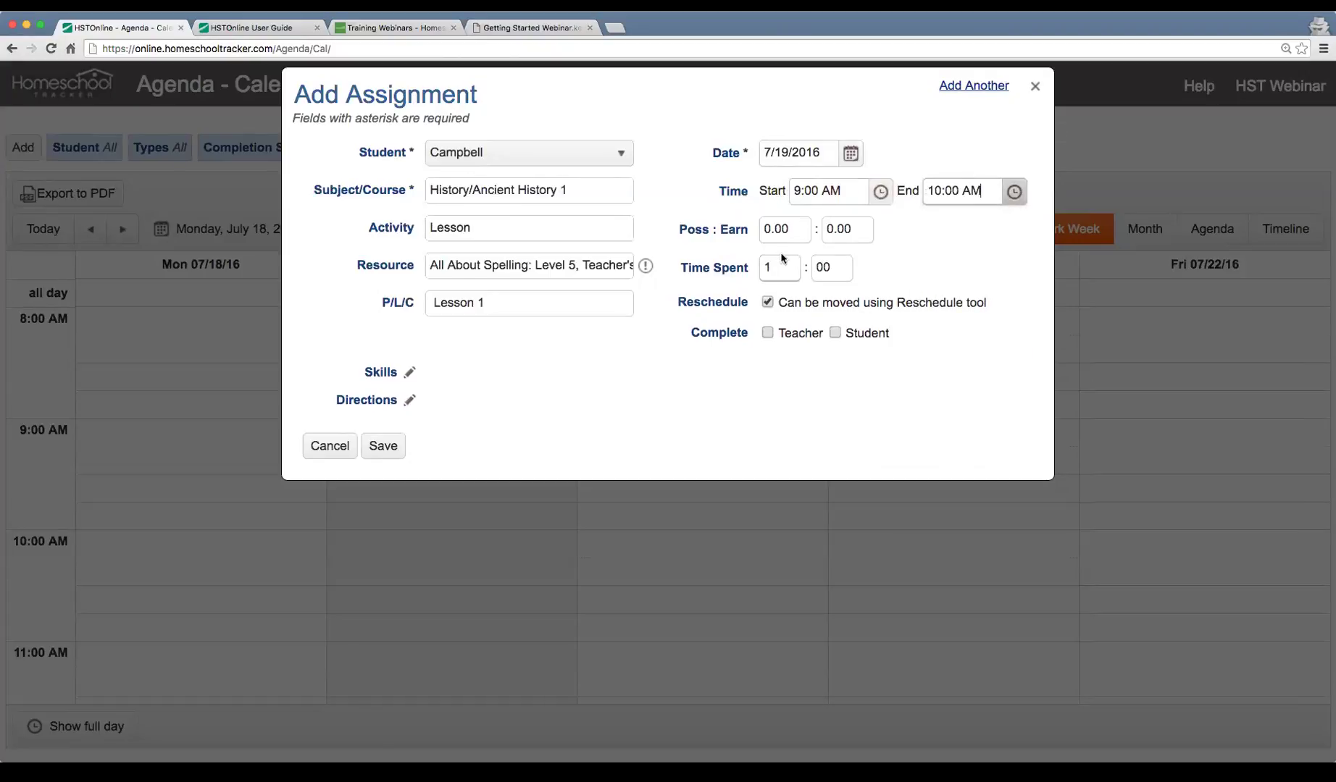
Set the assignment's possible points to 10 and save it.
left_click(795, 229)
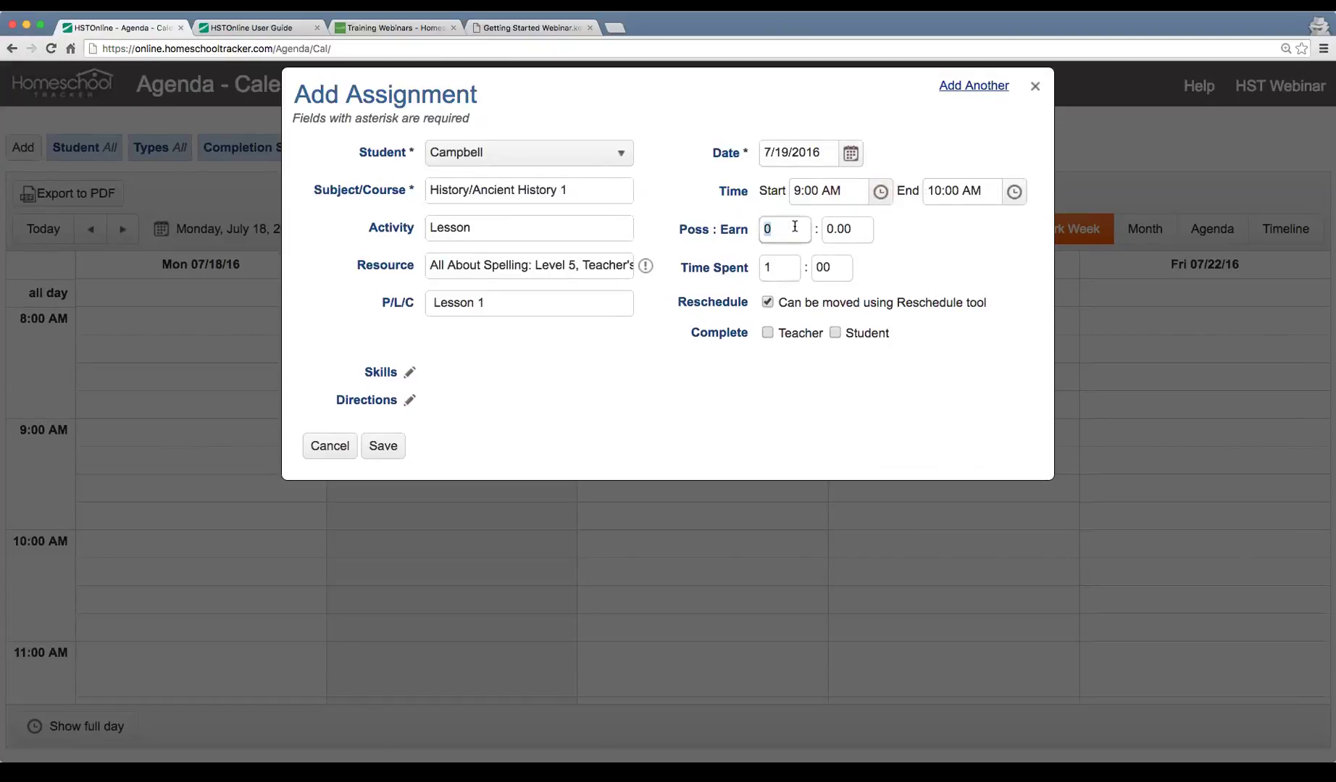
type("10")
key("Tab")
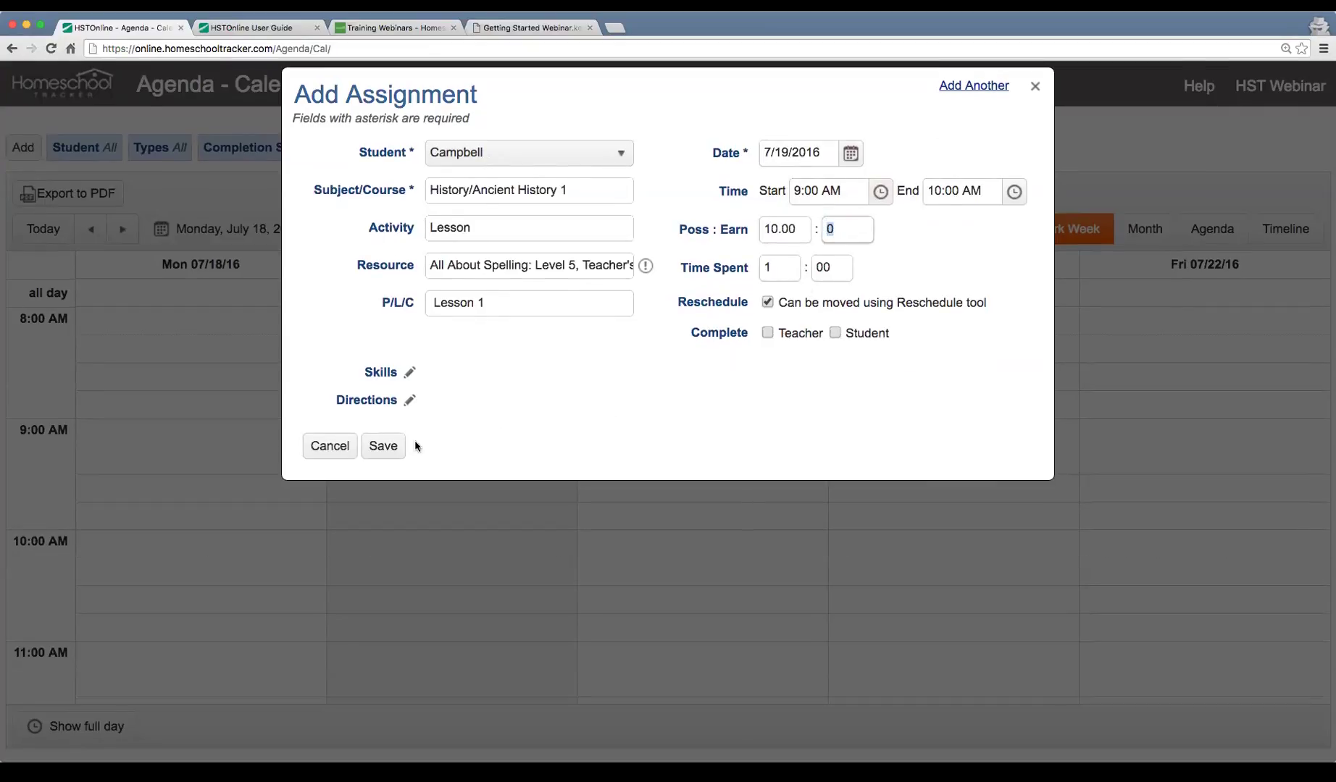
left_click(383, 445)
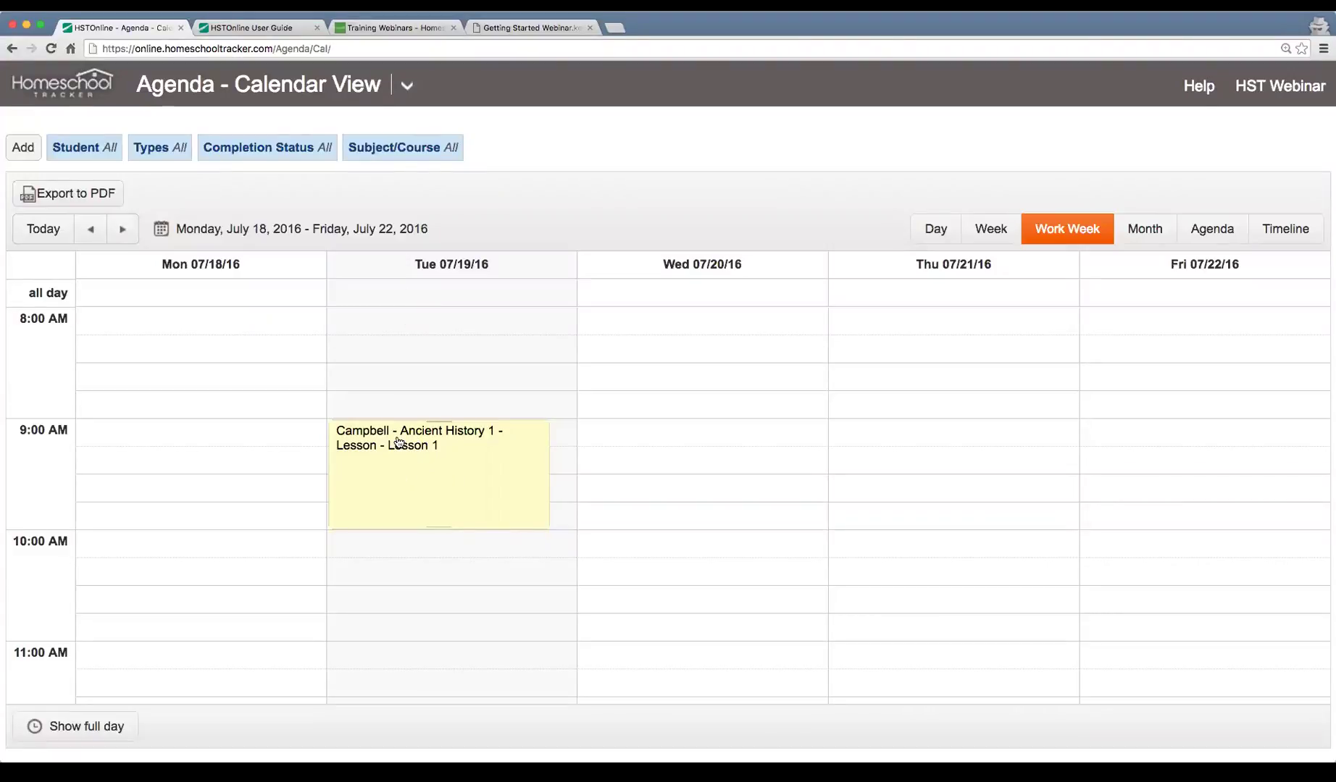
View the Lesson 1 assignment's summary and full edit form from the calendar, closing the form without changes.
scroll(422, 507, "down", 2)
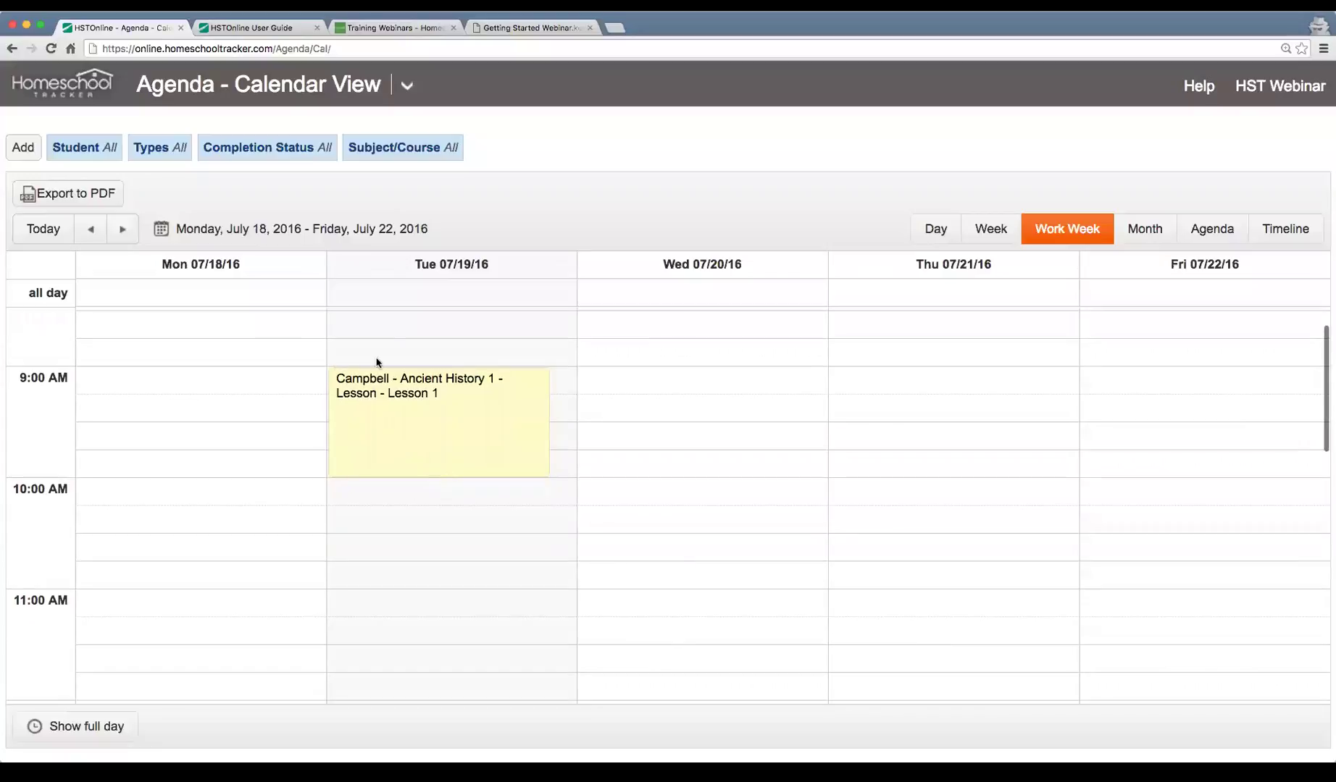
left_click(486, 433)
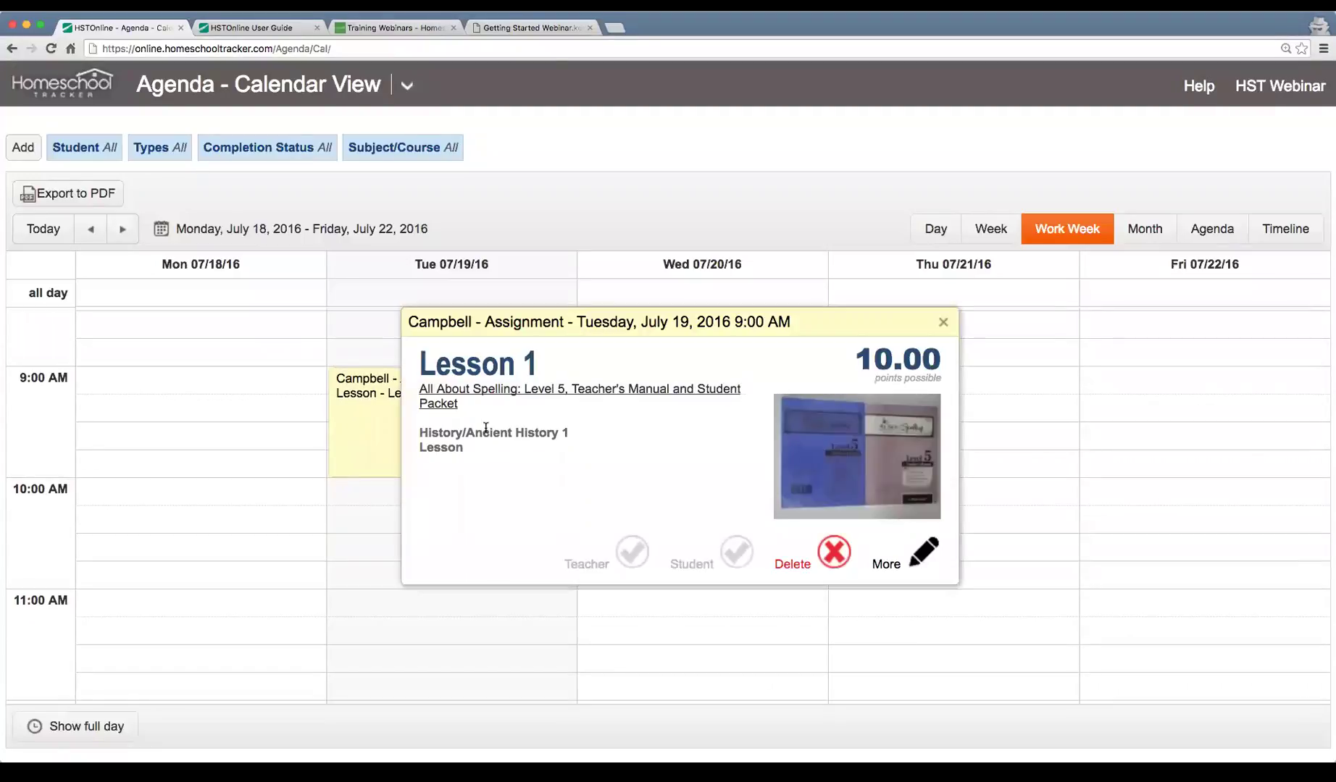
left_click(925, 552)
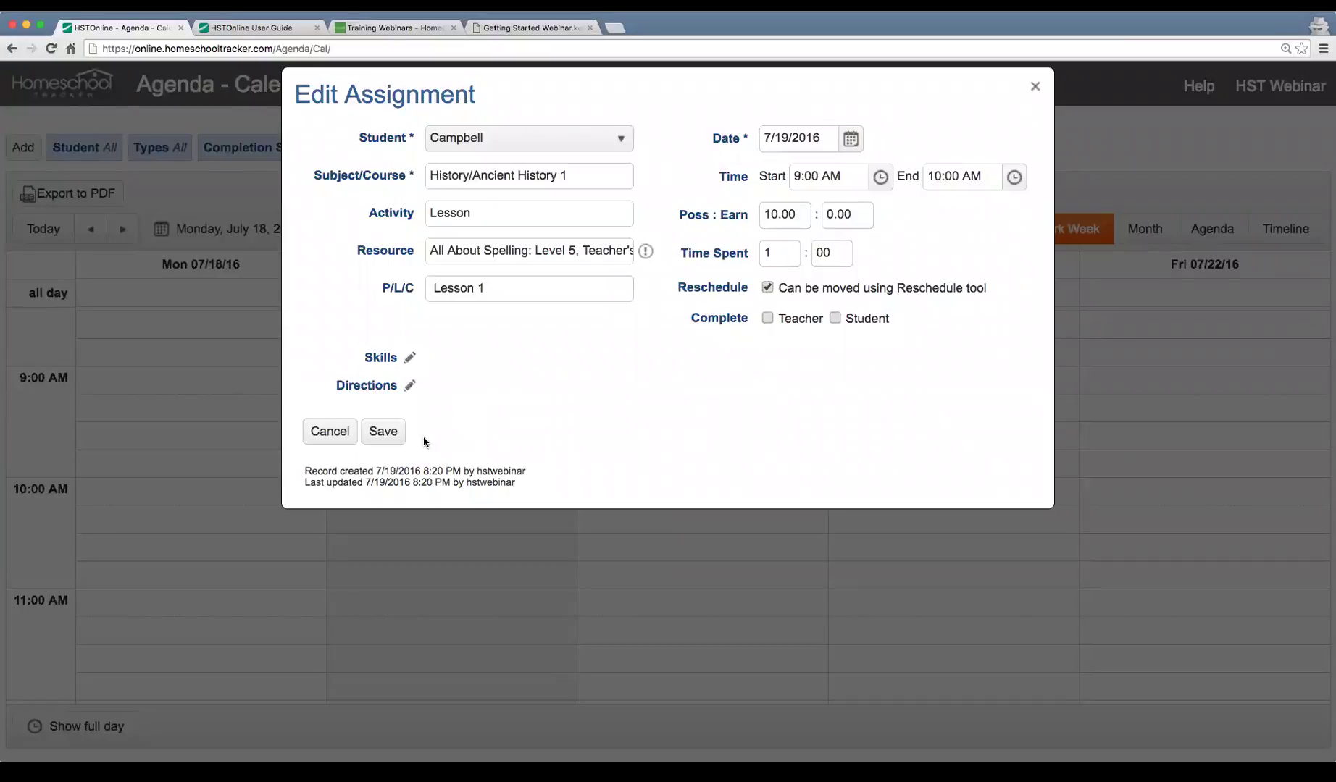
left_click(326, 431)
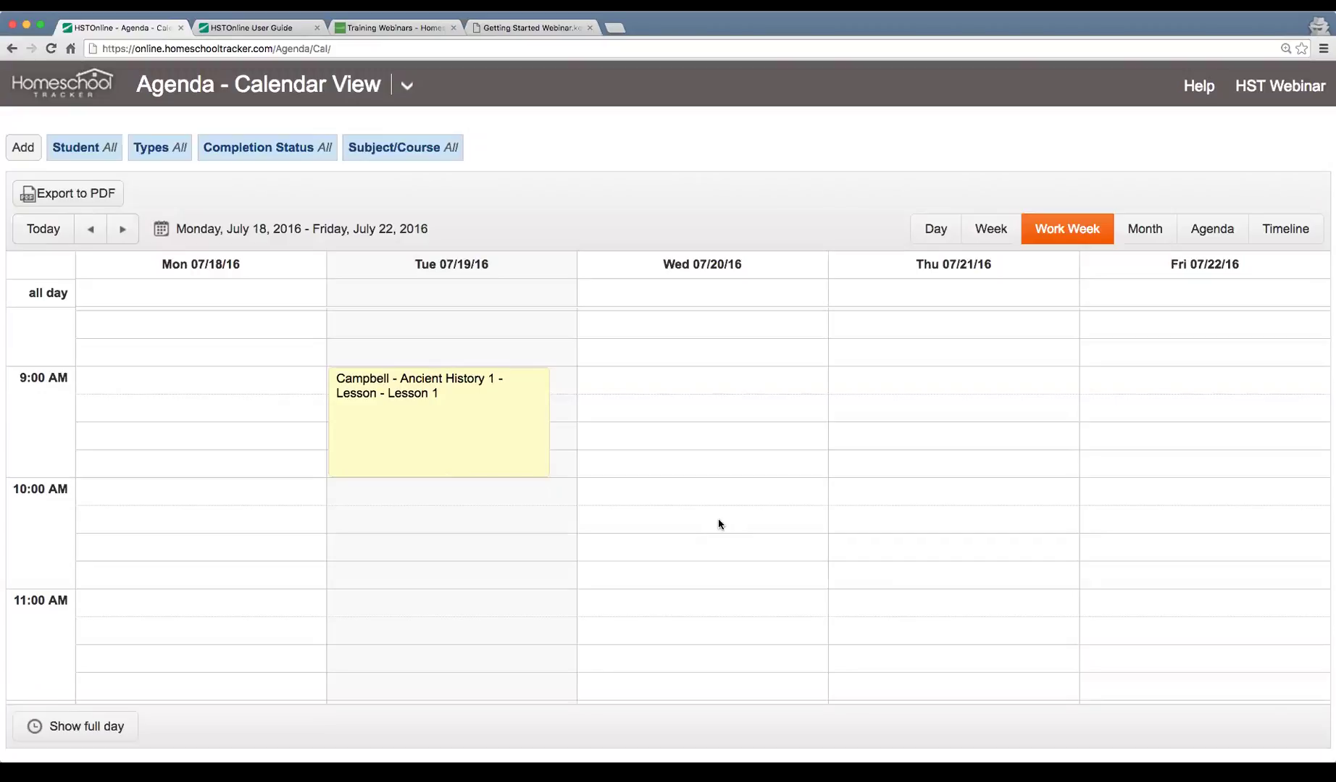
Record 9 earned points for the Lesson 1 assignment, mark it complete by the teacher and save it.
left_click(454, 410)
left_click(922, 553)
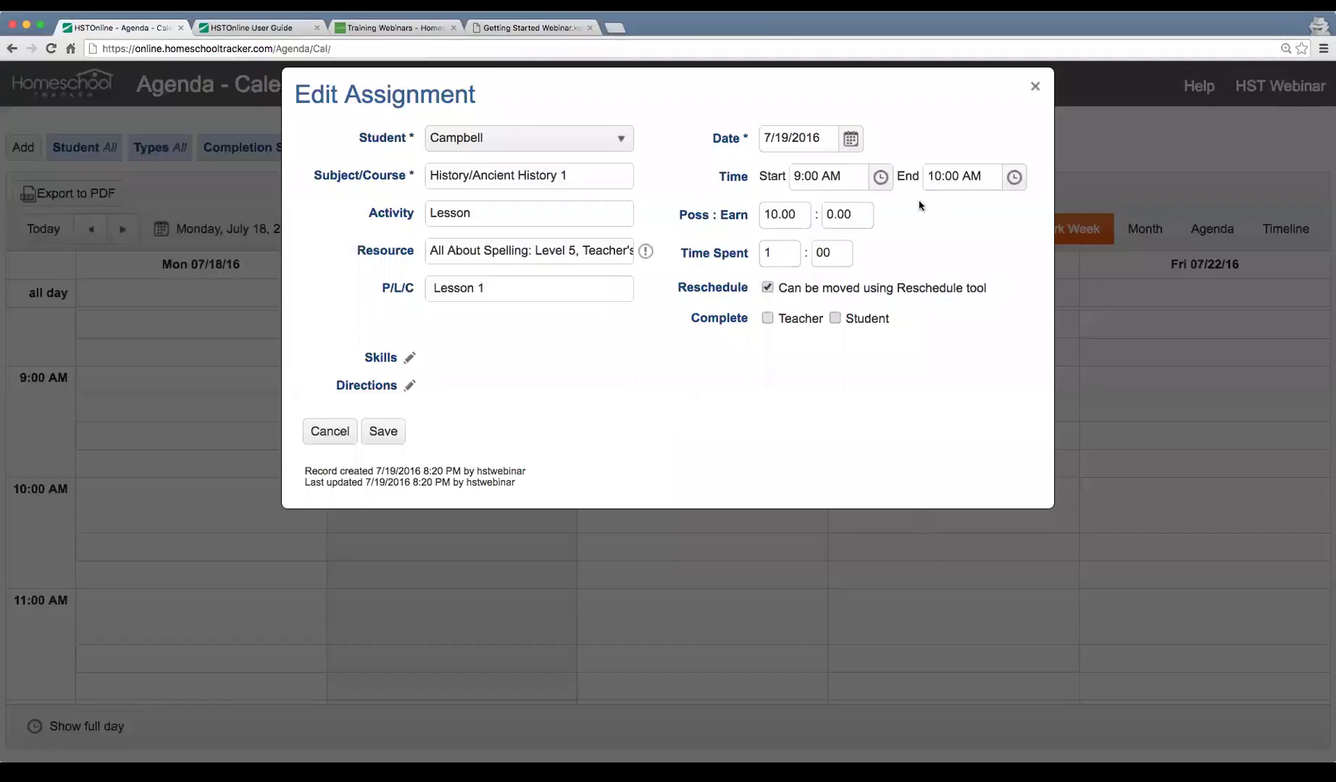
left_click(856, 217)
type("9")
left_click(791, 324)
left_click_drag(880, 216, 978, 218)
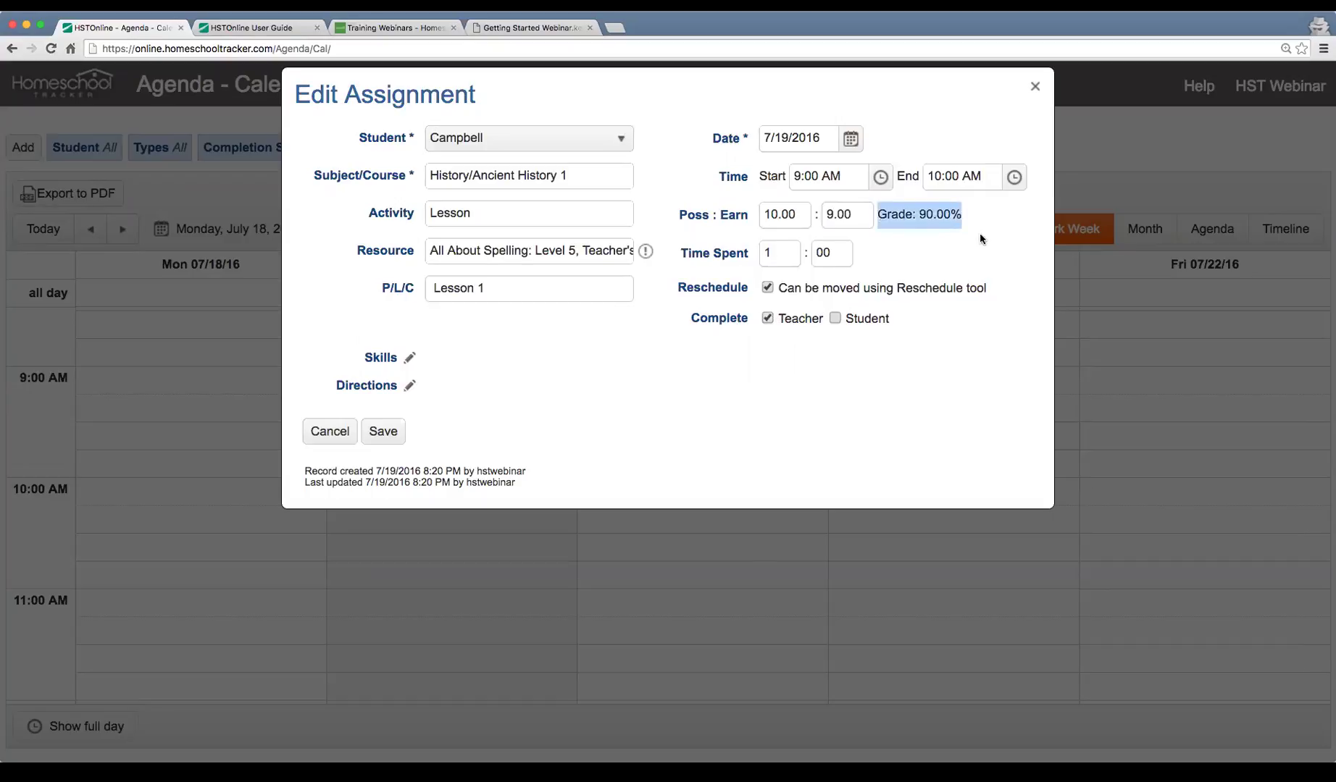
left_click(384, 432)
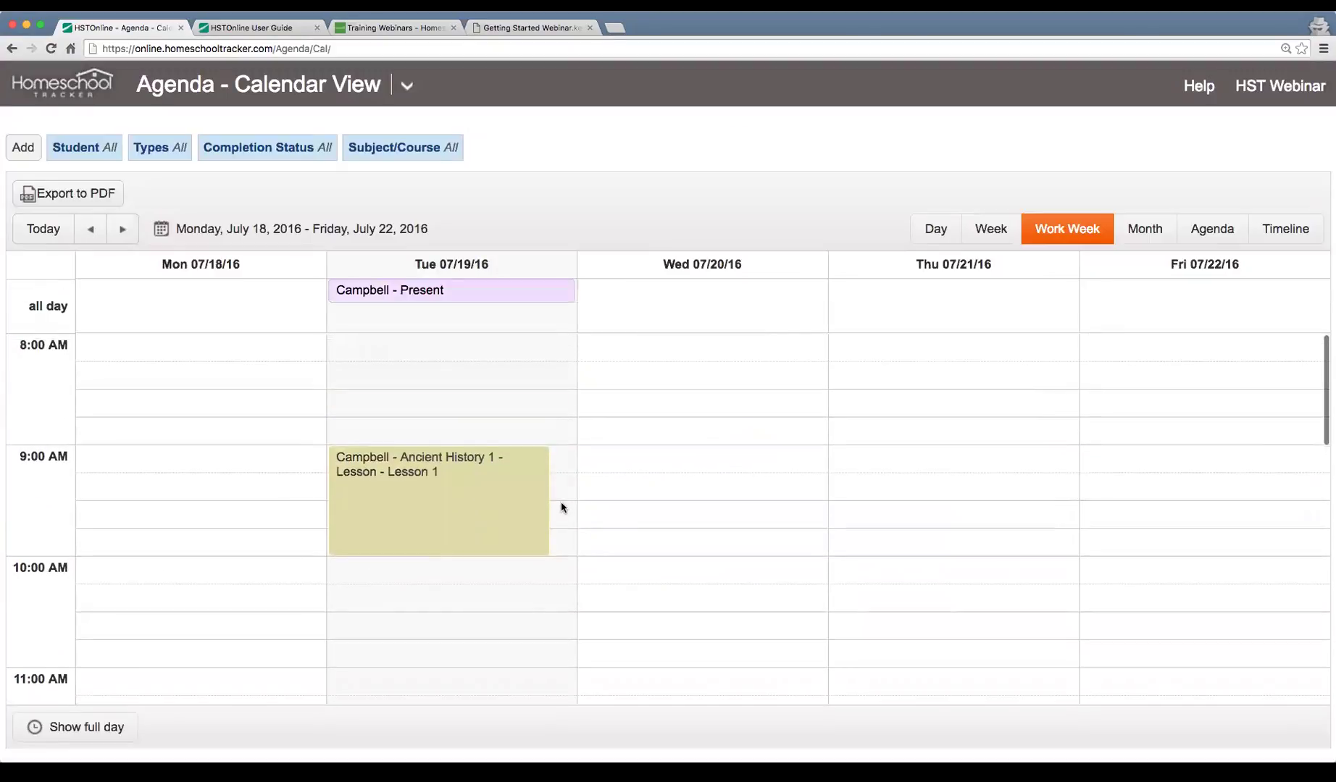
Start adding multiple assignments from the agenda calendar.
scroll(561, 508, "down", 2)
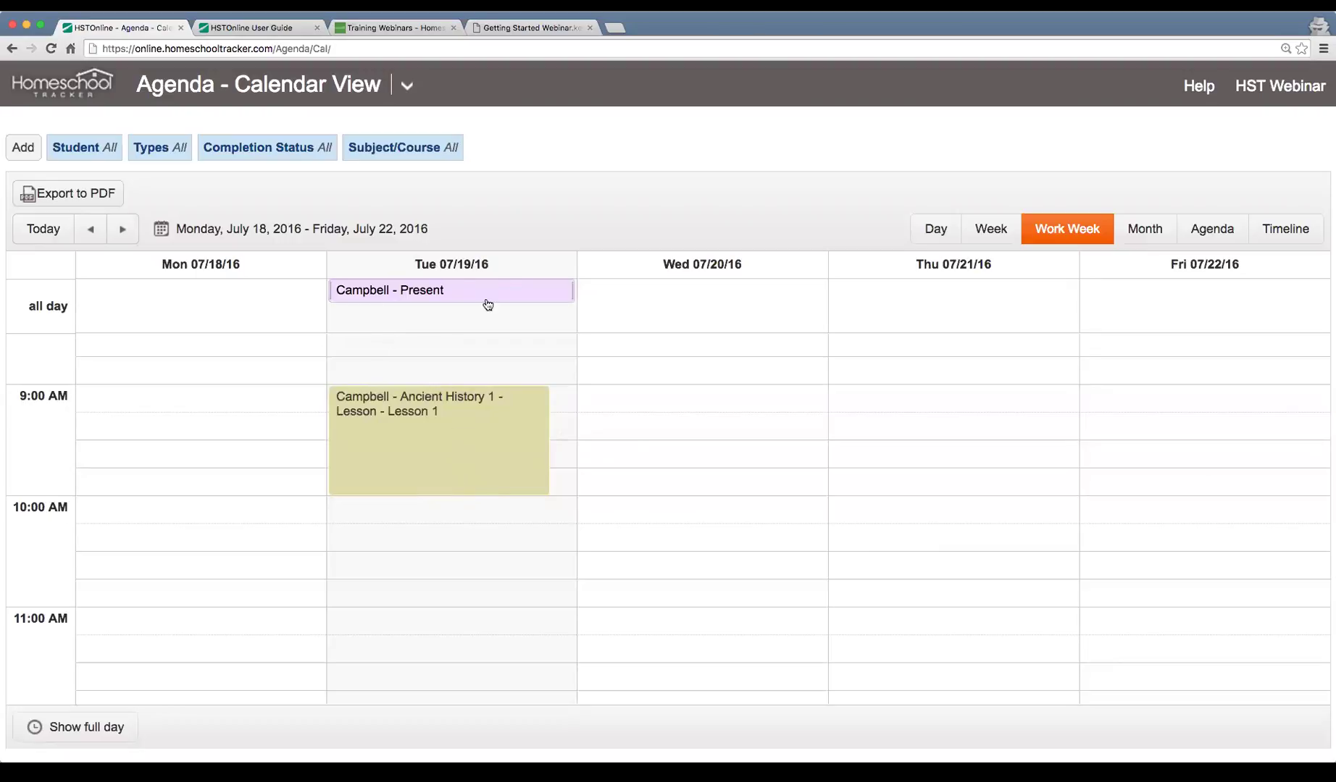
scroll(548, 516, "down", 1)
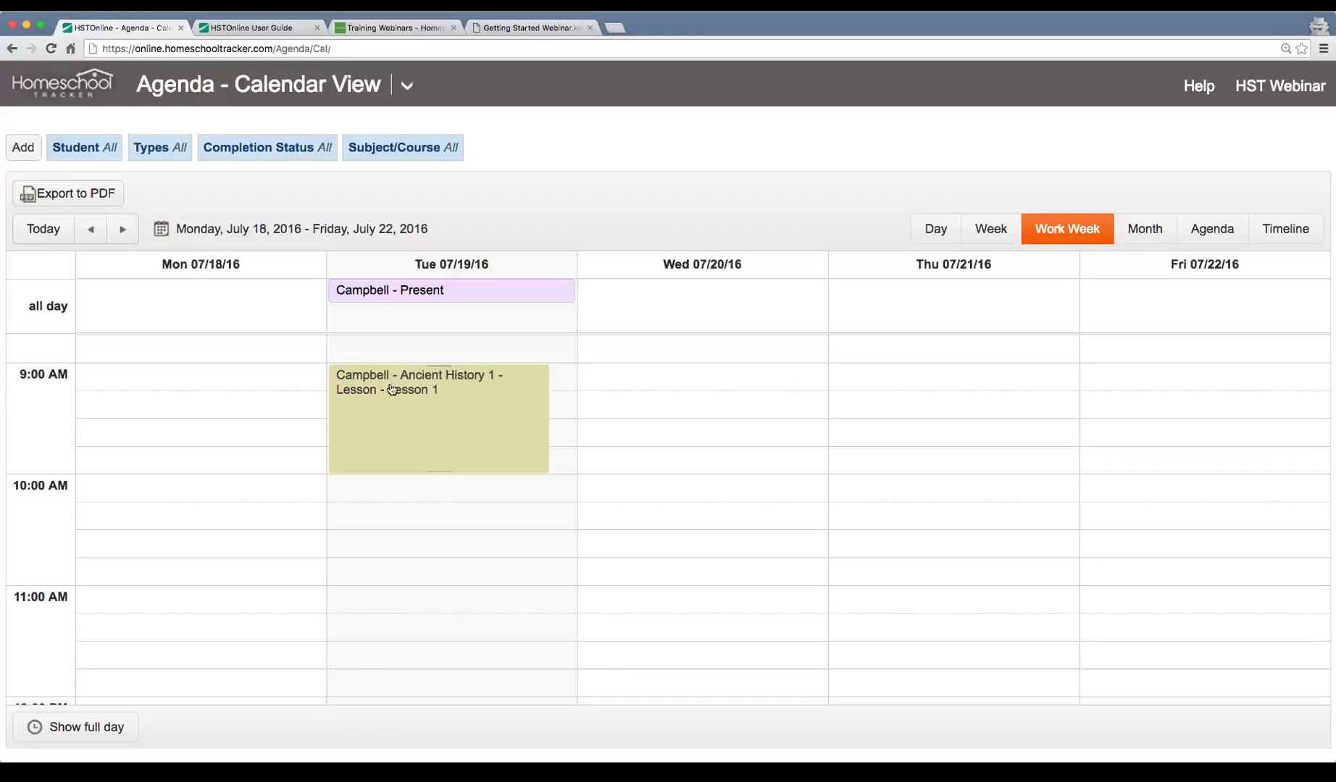
left_click(33, 152)
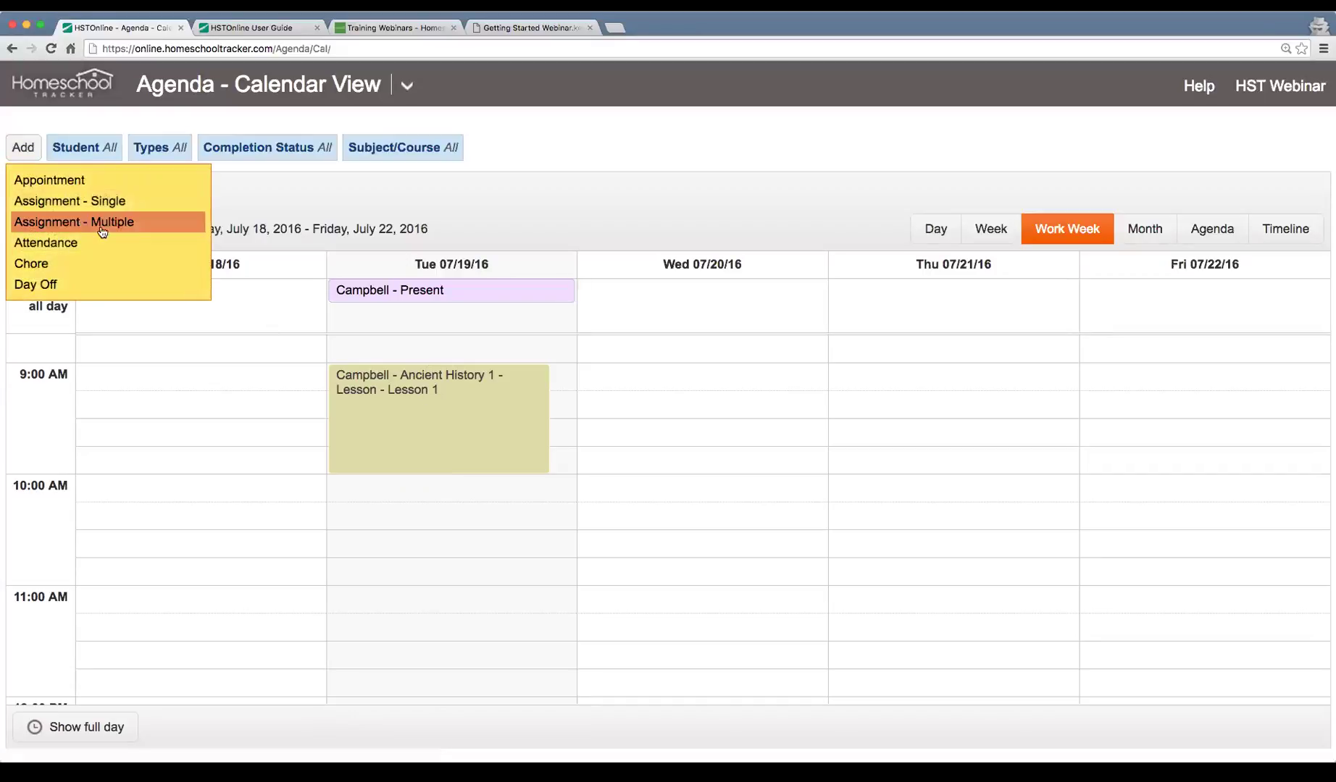
left_click(129, 223)
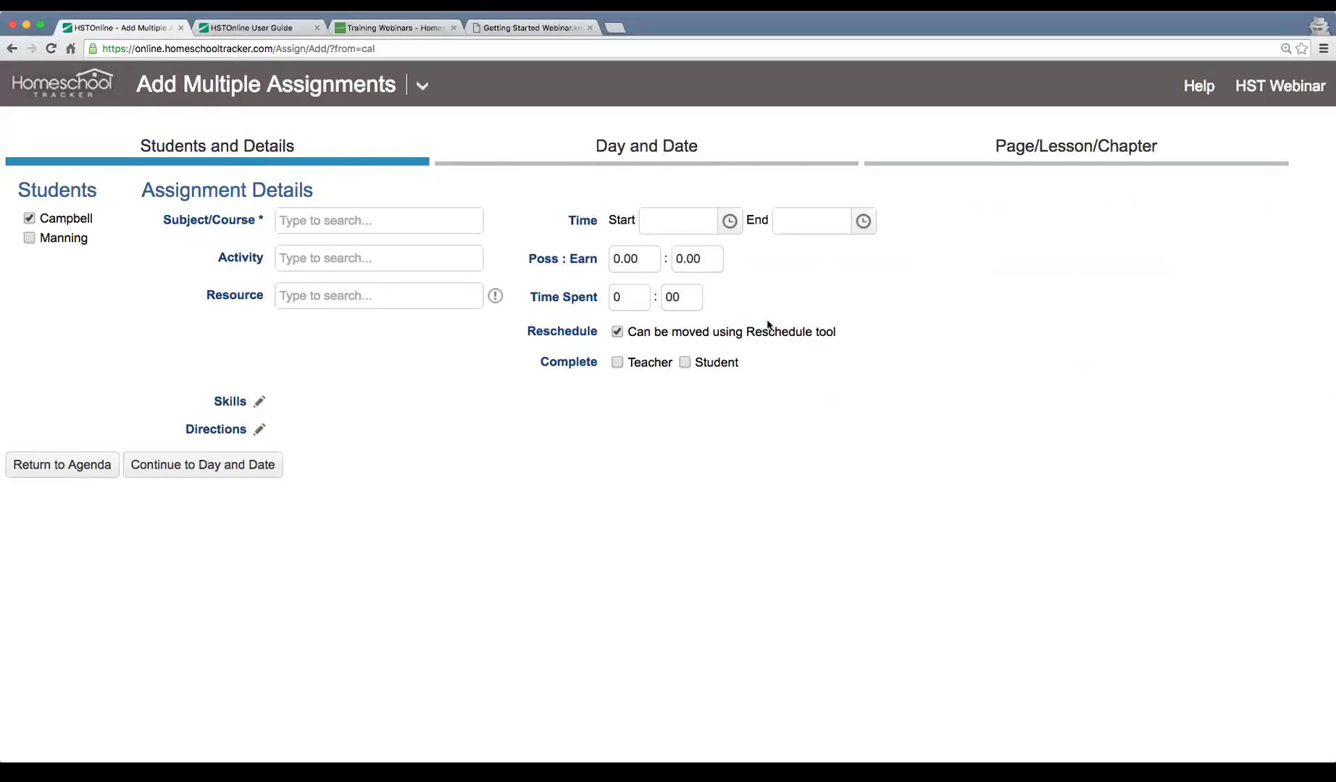
Look over the Day and Date and Page/Lesson/Chapter sections of the multiple-assignment form.
left_click(647, 154)
left_click(1004, 145)
left_click(673, 145)
left_click(967, 153)
left_click(697, 156)
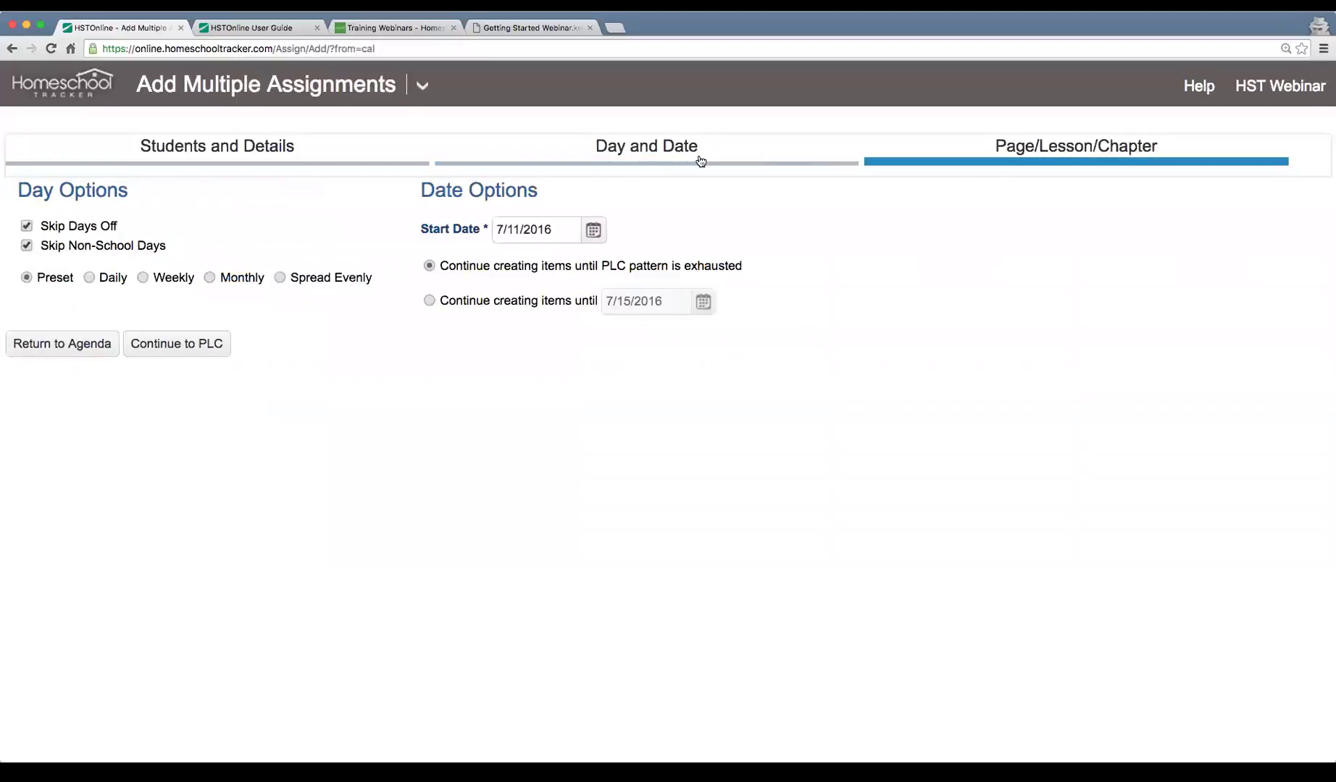
Assign the multiple assignments to History/Ancient History 1 with activity Lesson and resource All About Spelling Level 7 Teacher's Manual.
left_click(292, 152)
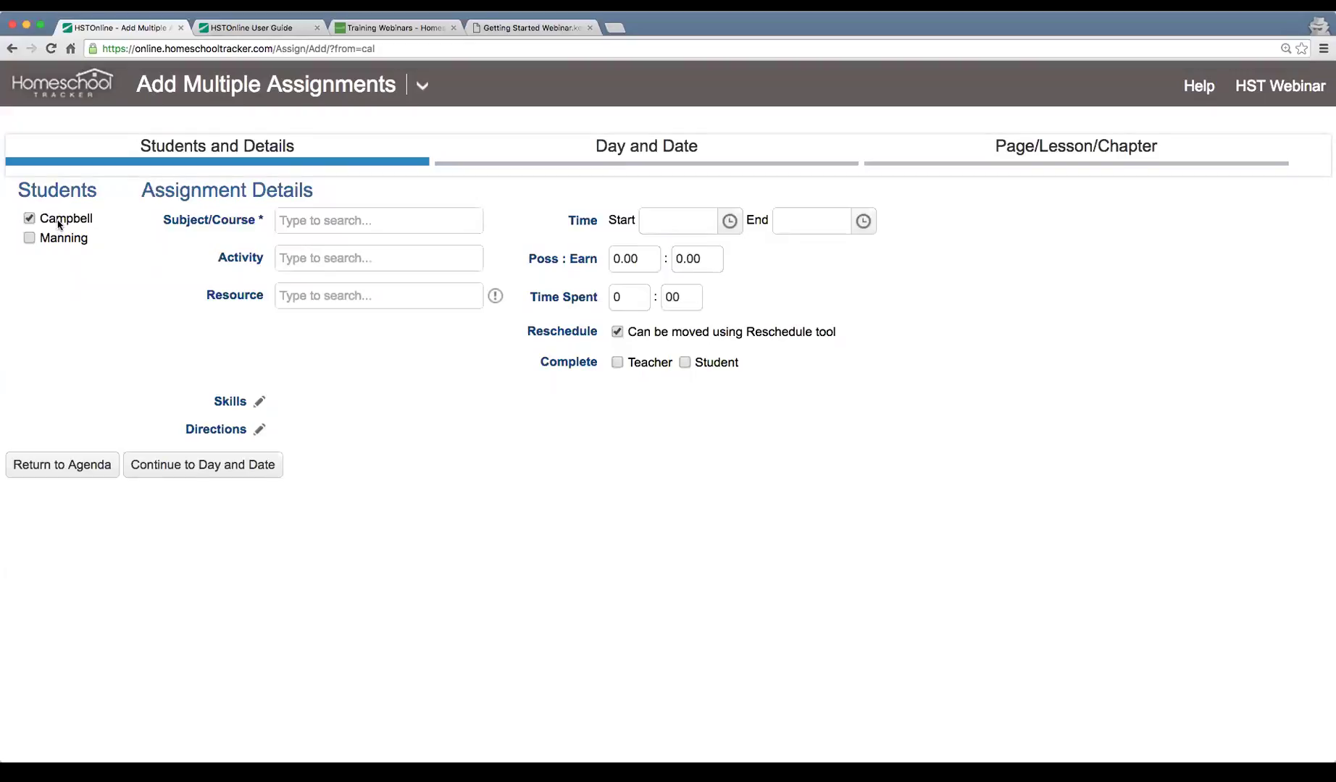
left_click(297, 214)
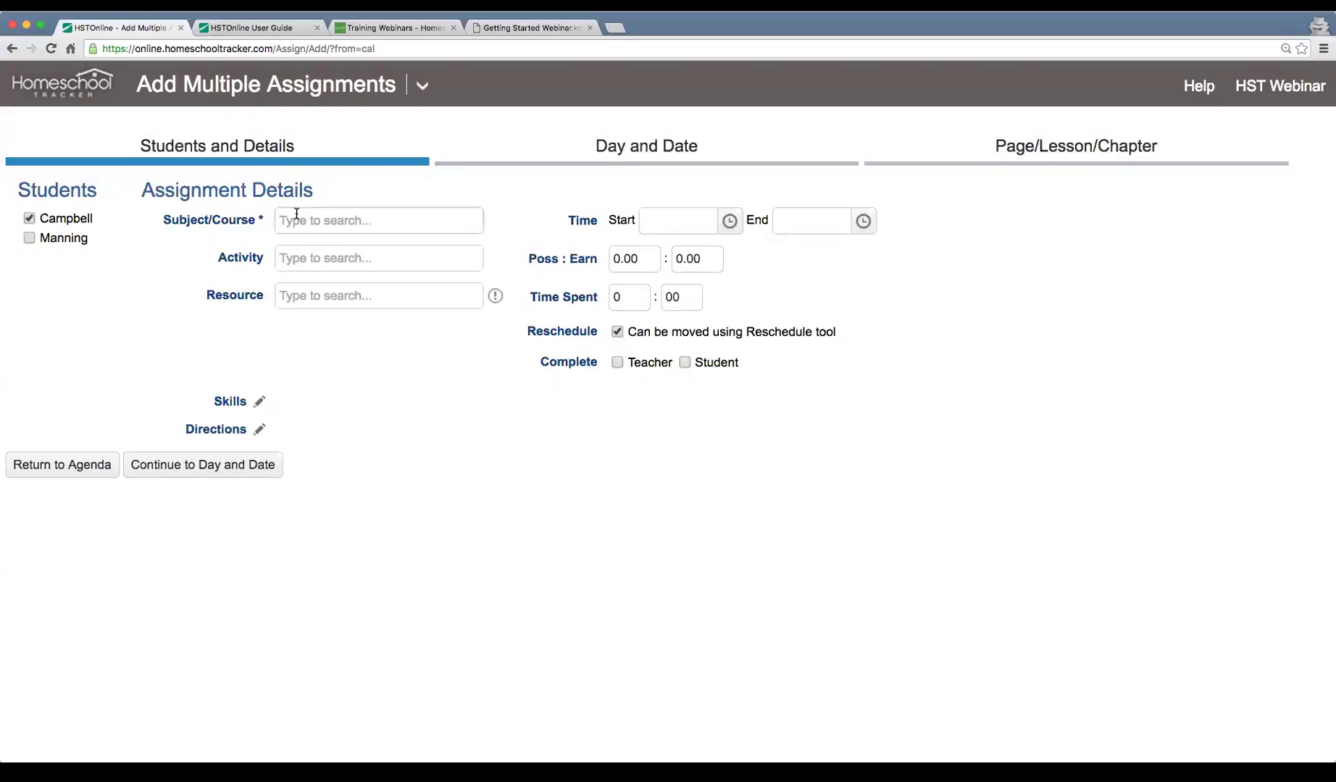
scroll(362, 282, "up", 3)
left_click(362, 277)
left_click(355, 262)
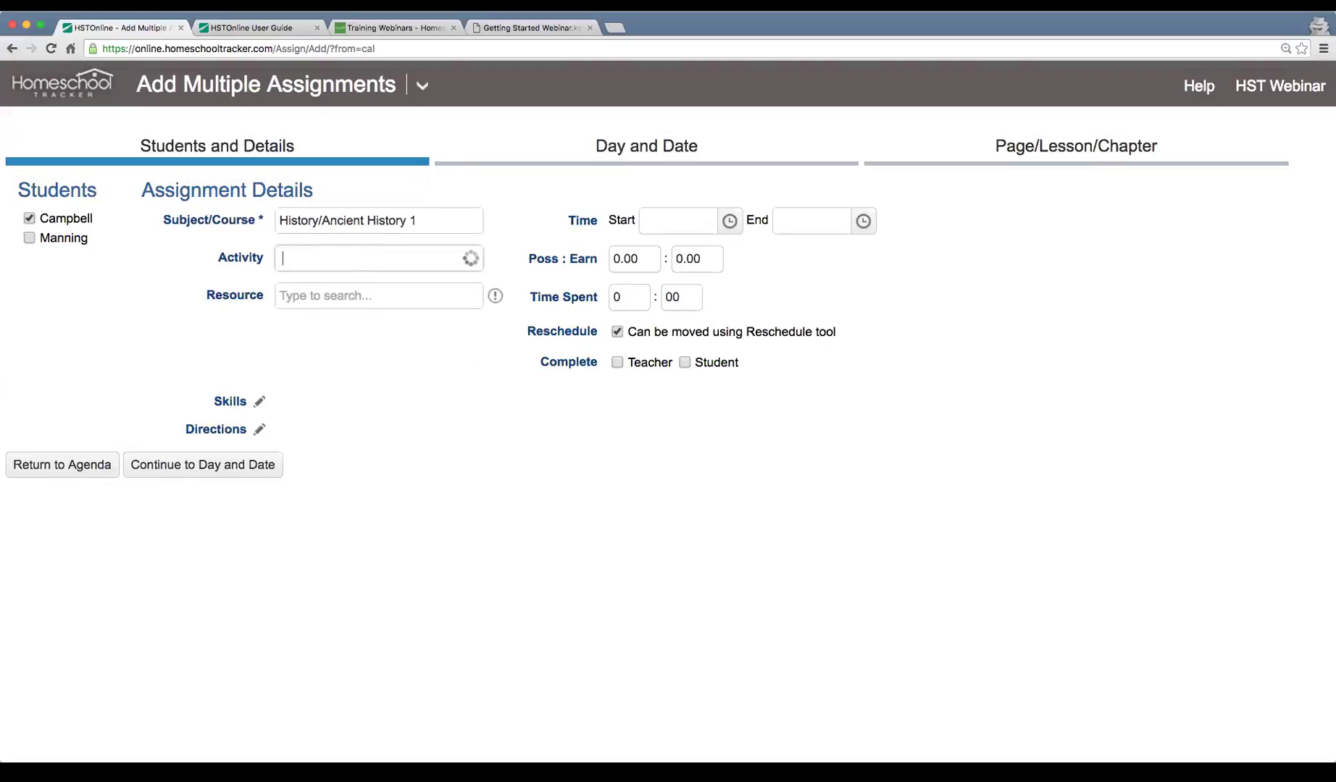
left_click(336, 478)
left_click(311, 297)
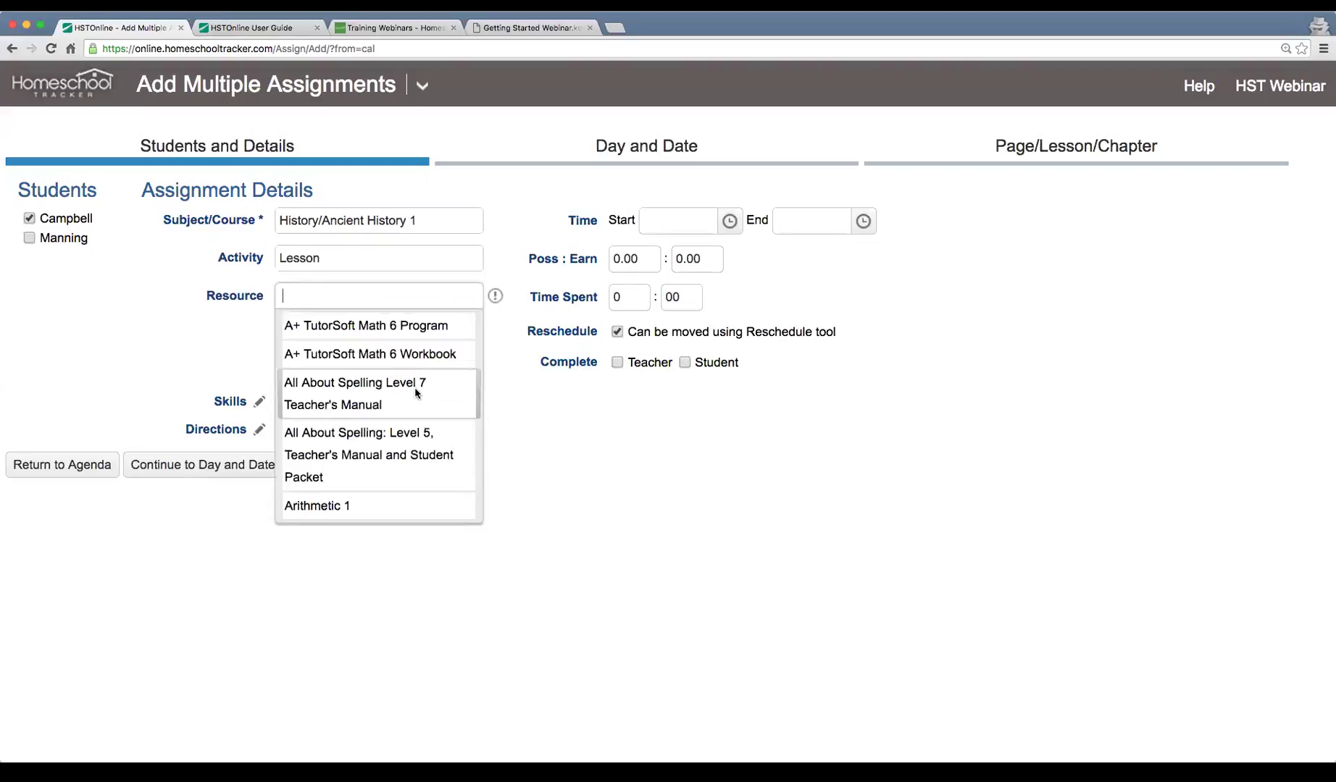
left_click(409, 389)
Set the assignments' time from 9:00 AM to 10:00 AM and the possible points to 10.
left_click(730, 221)
scroll(731, 394, "down", 3)
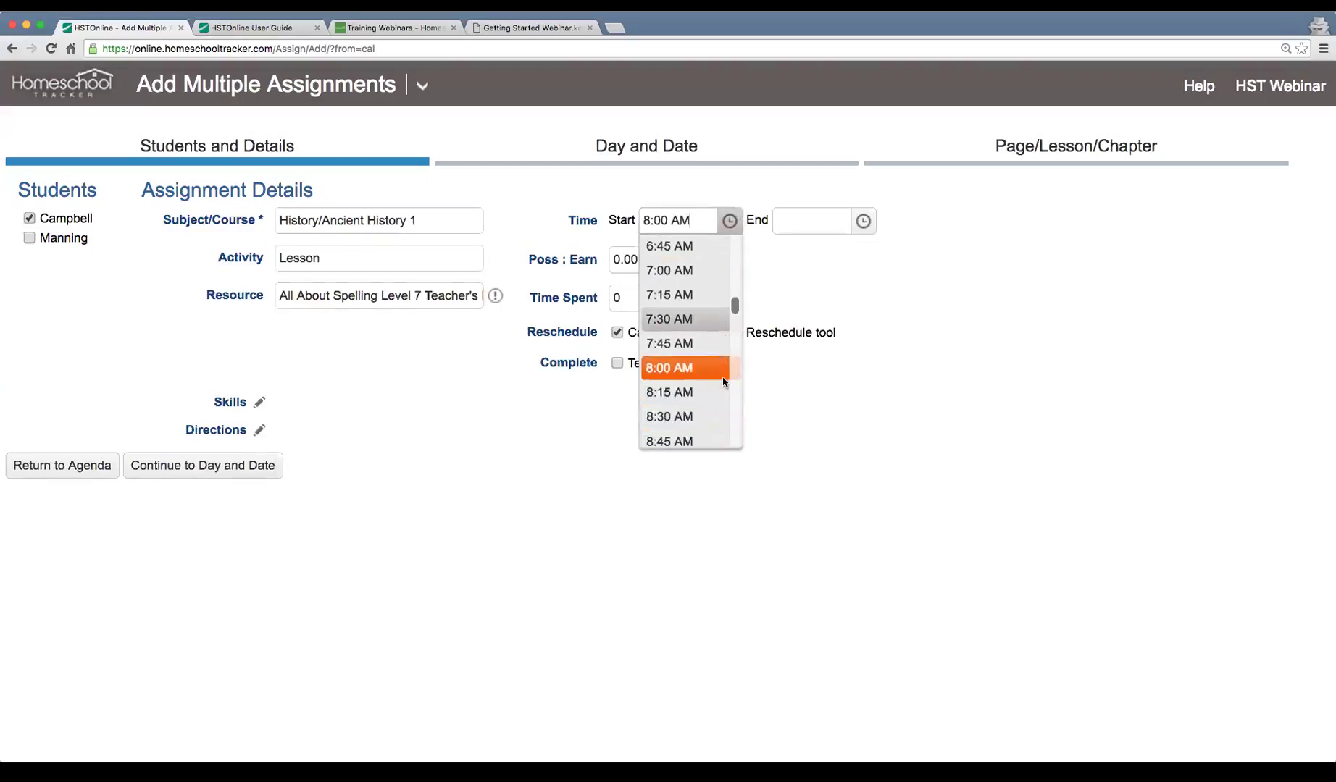
left_click(692, 432)
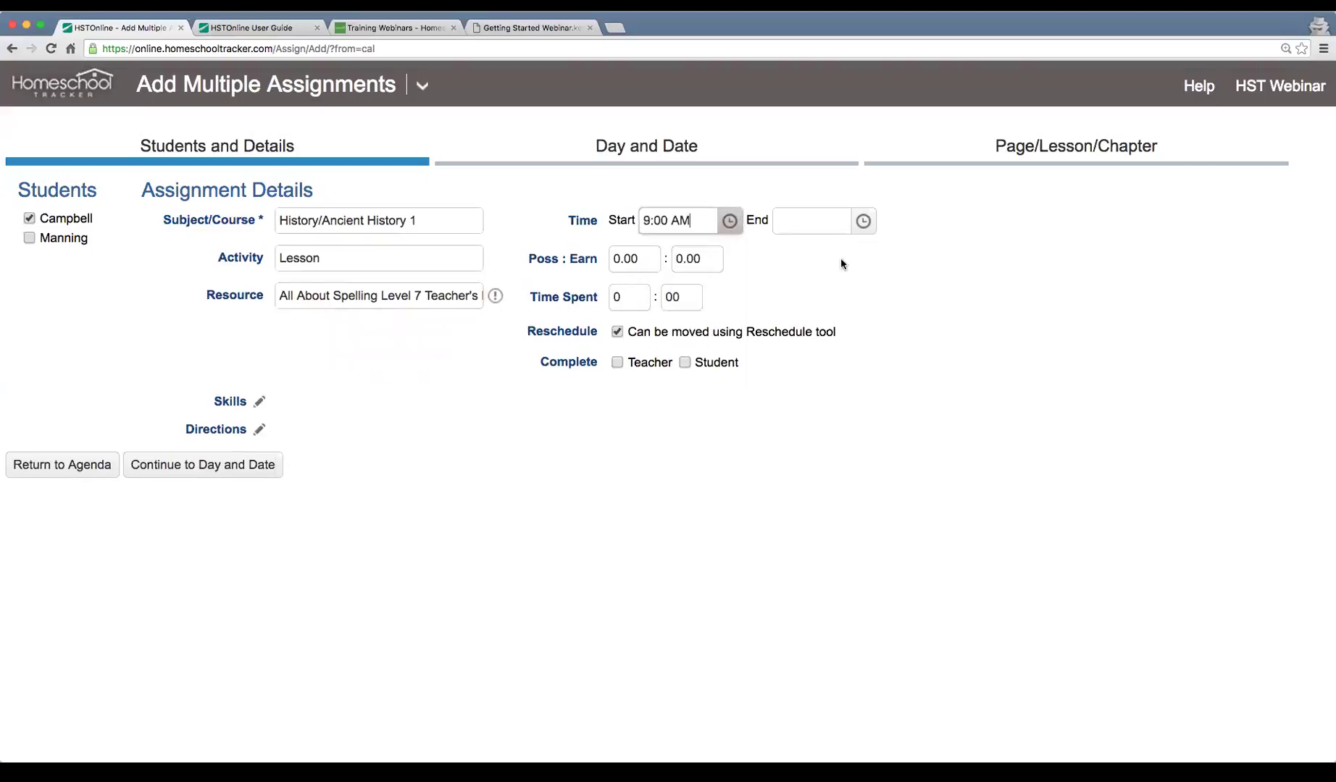
left_click(863, 221)
scroll(811, 391, "down", 2)
left_click(806, 410)
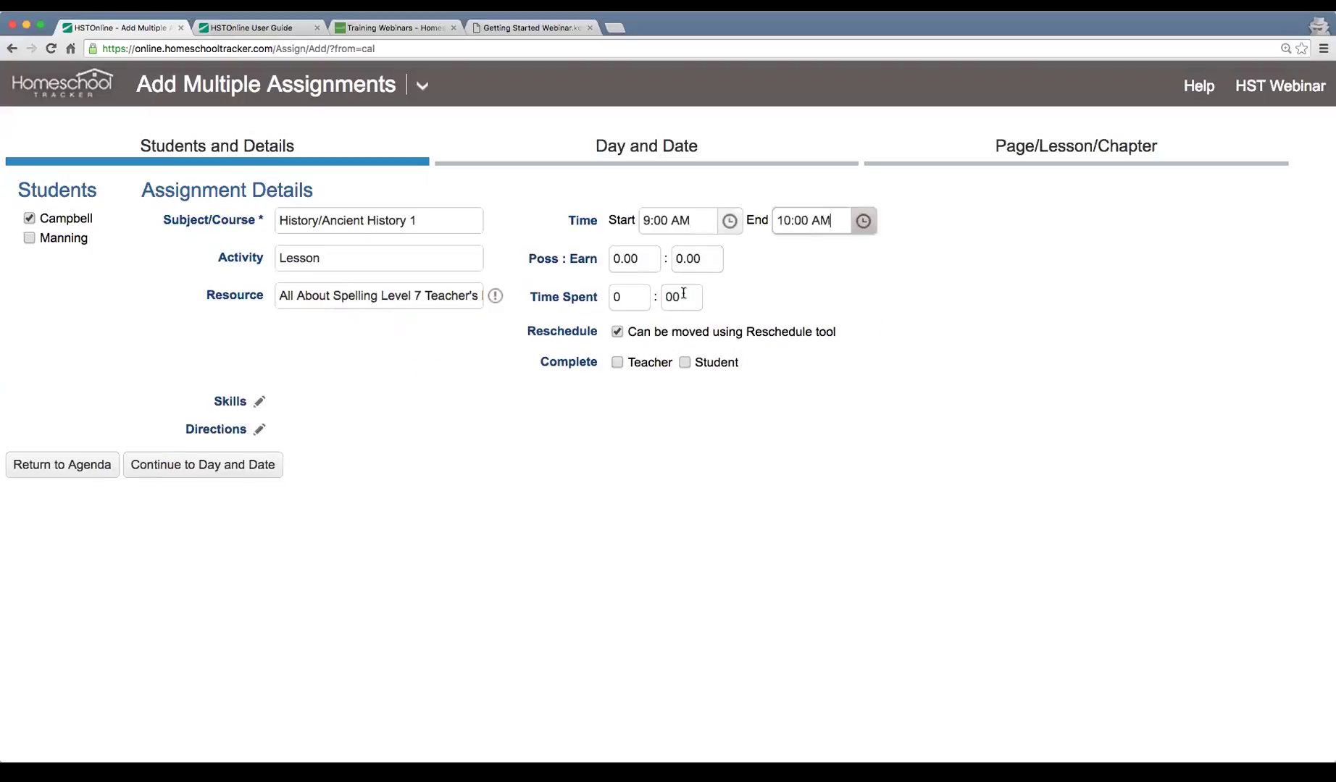
left_click(633, 260)
type("10")
key("Tab")
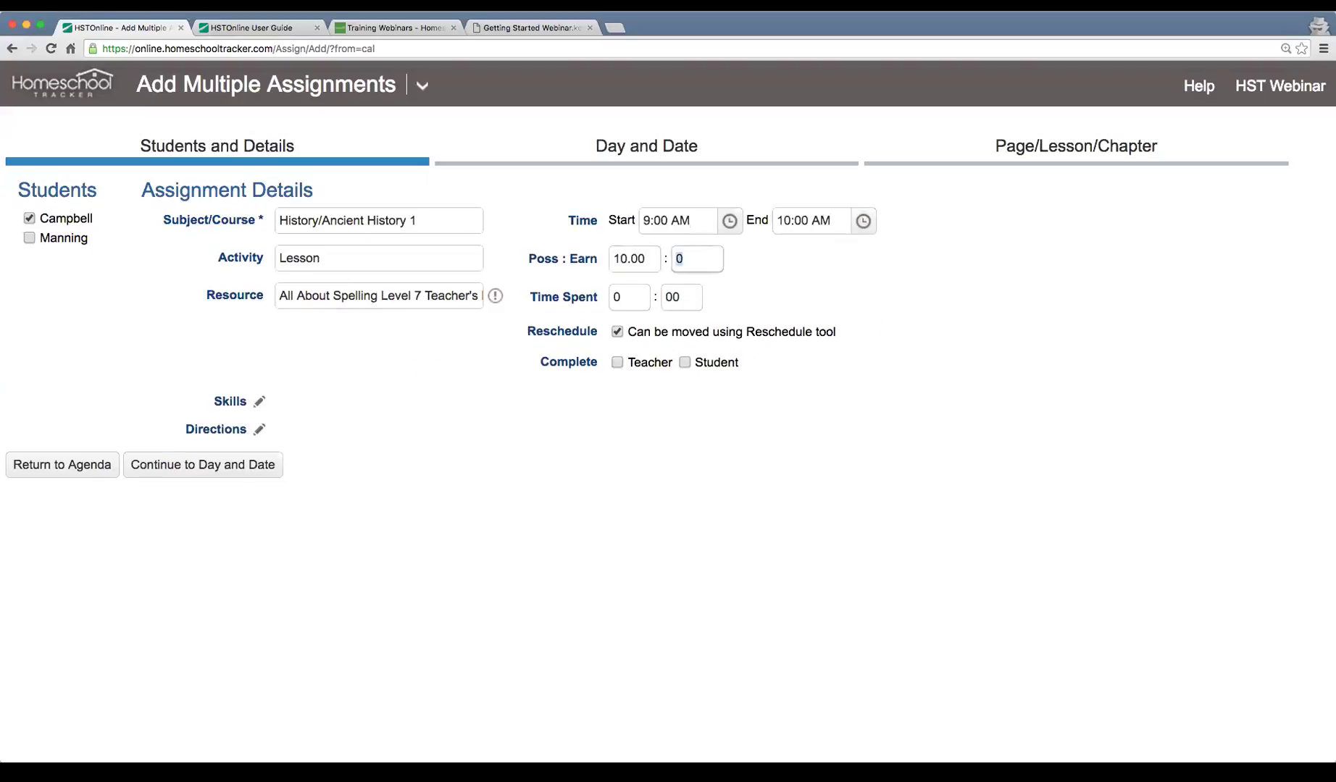
Schedule the assignments daily, every 1 day, starting 7/20/2016 and continuing until the PLC pattern is exhausted.
left_click(208, 471)
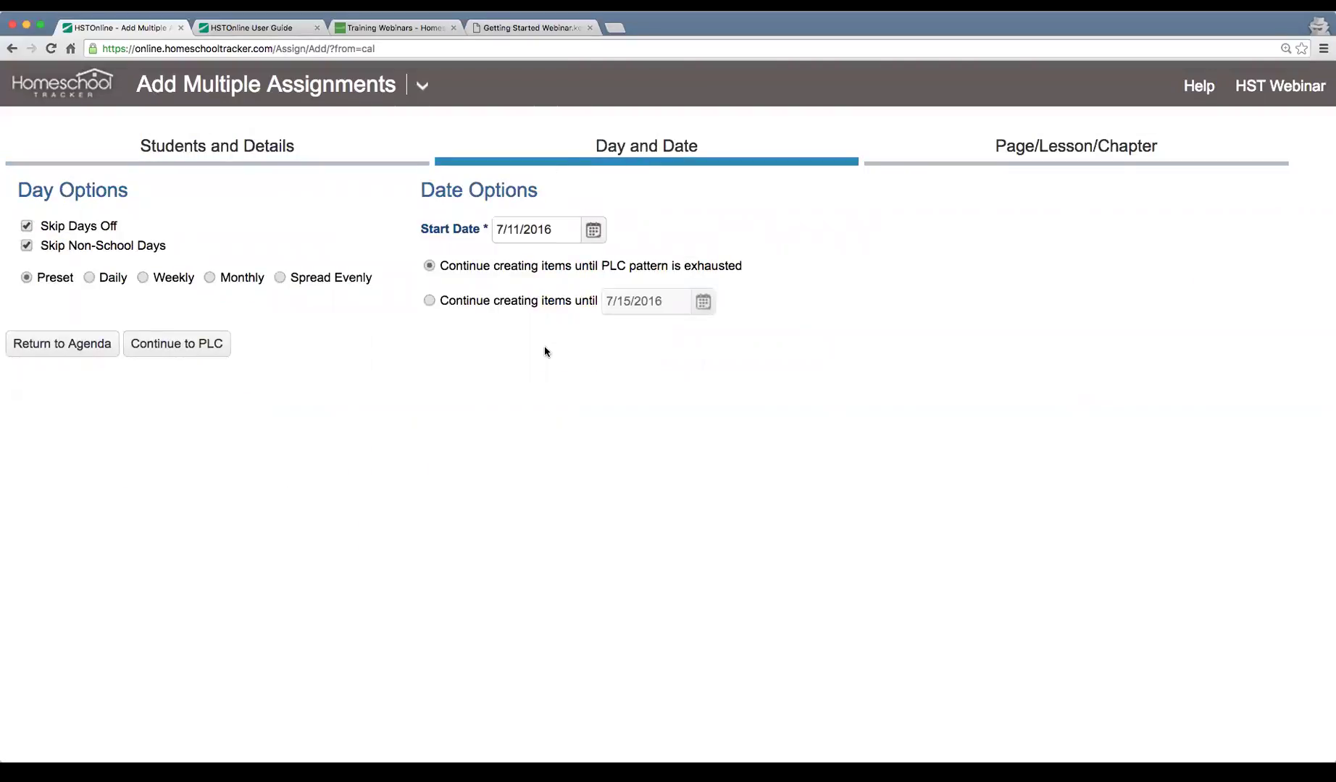
left_click(90, 280)
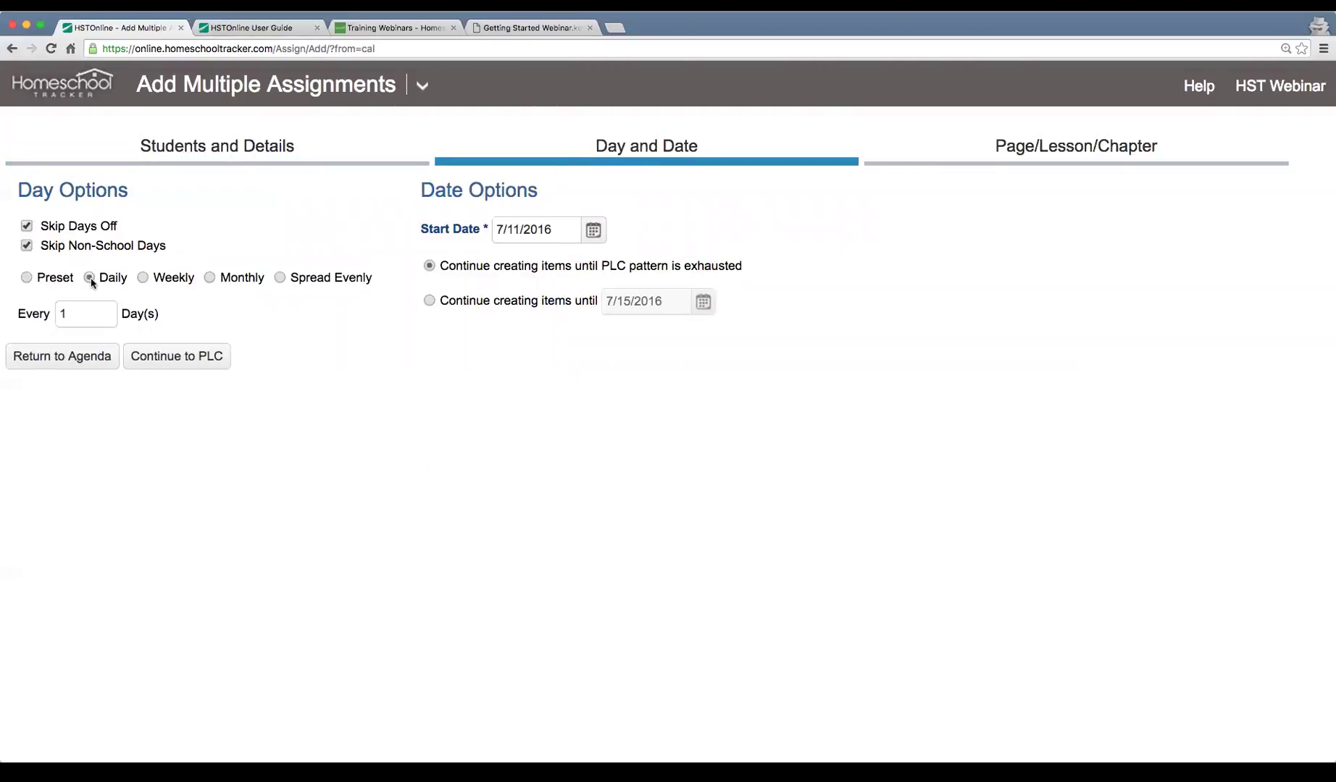
left_click(602, 233)
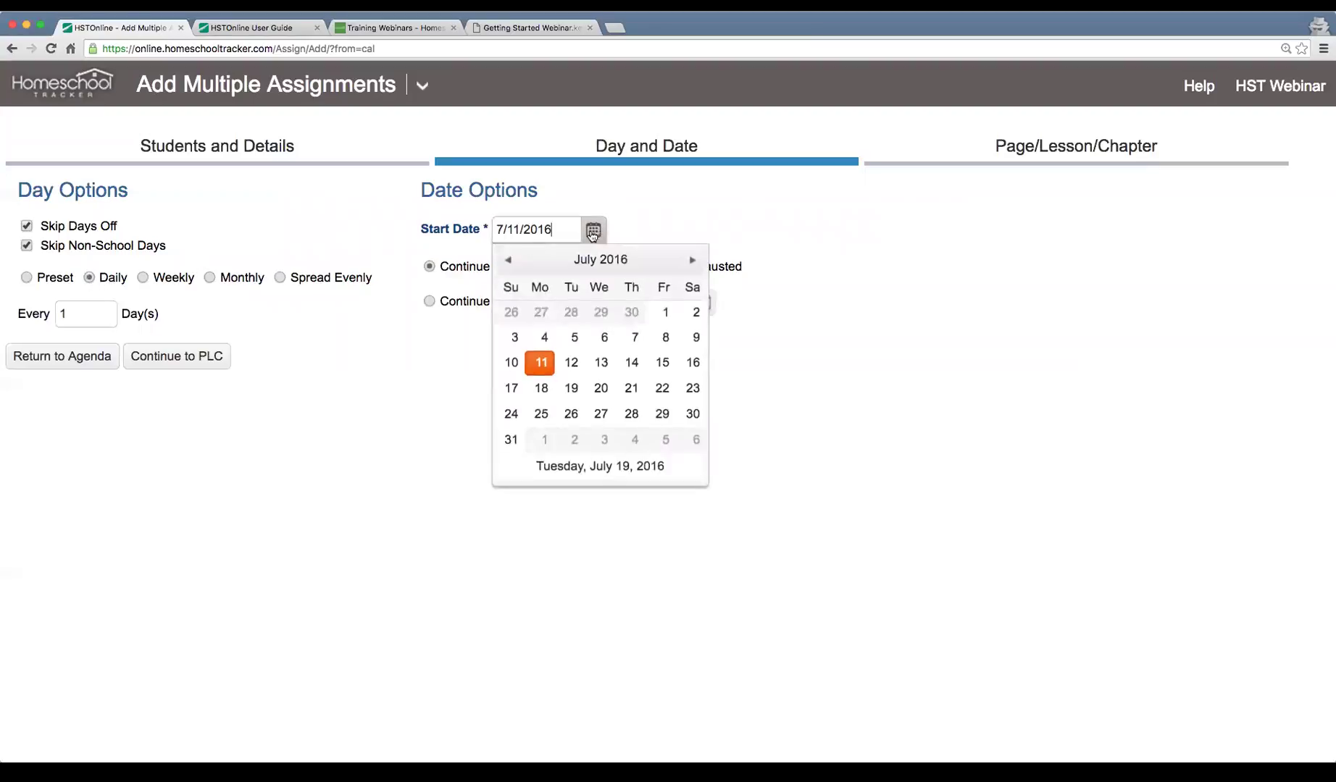
left_click(602, 390)
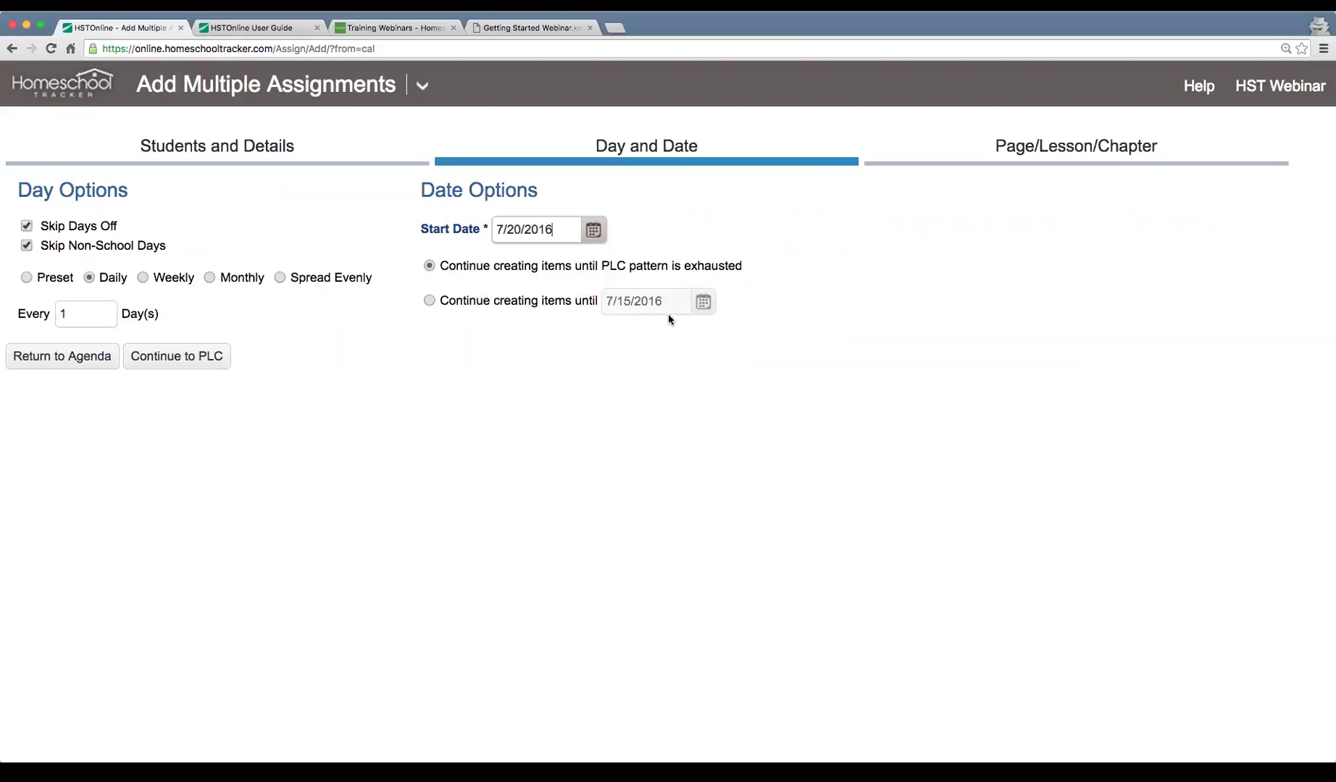
left_click(472, 266)
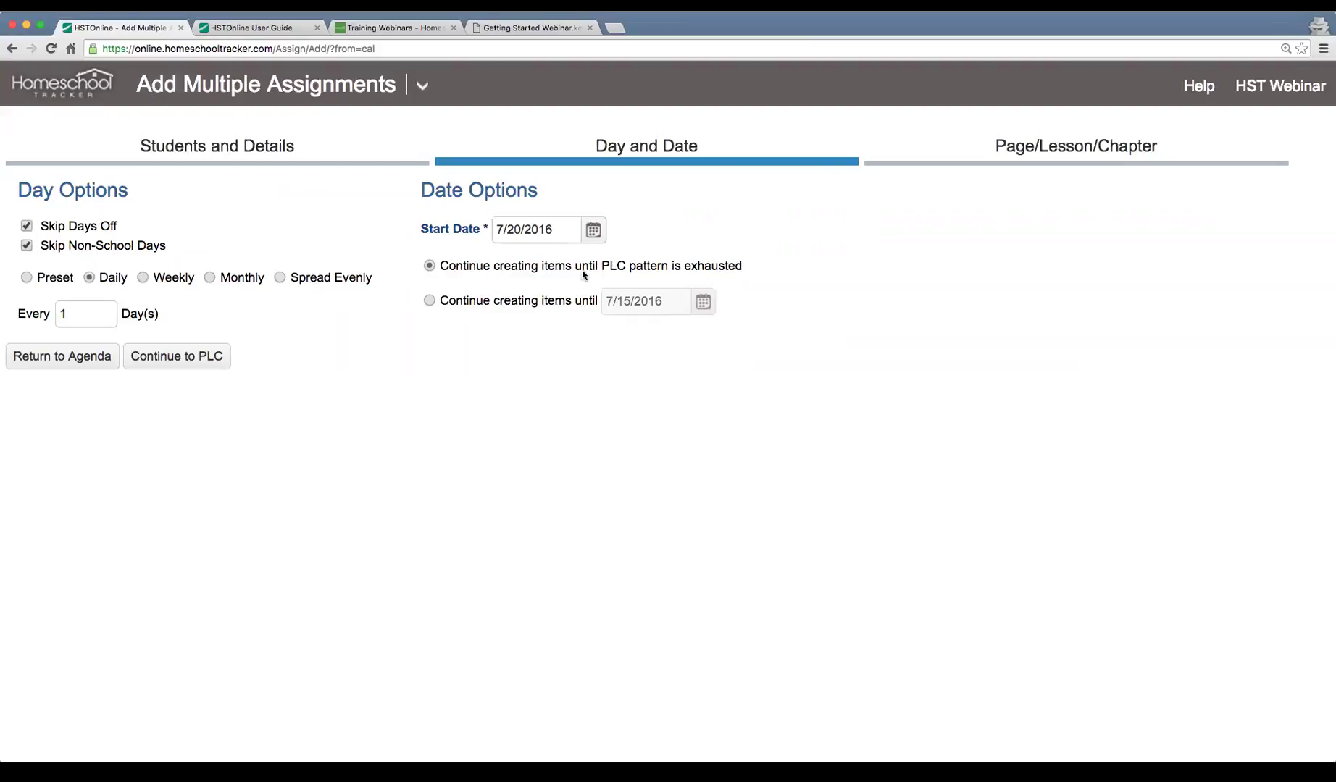
Set up a 1 Part Auto-Increment with leading text Lesson, starting with 2 and ending with 4, and check the sample.
left_click(192, 358)
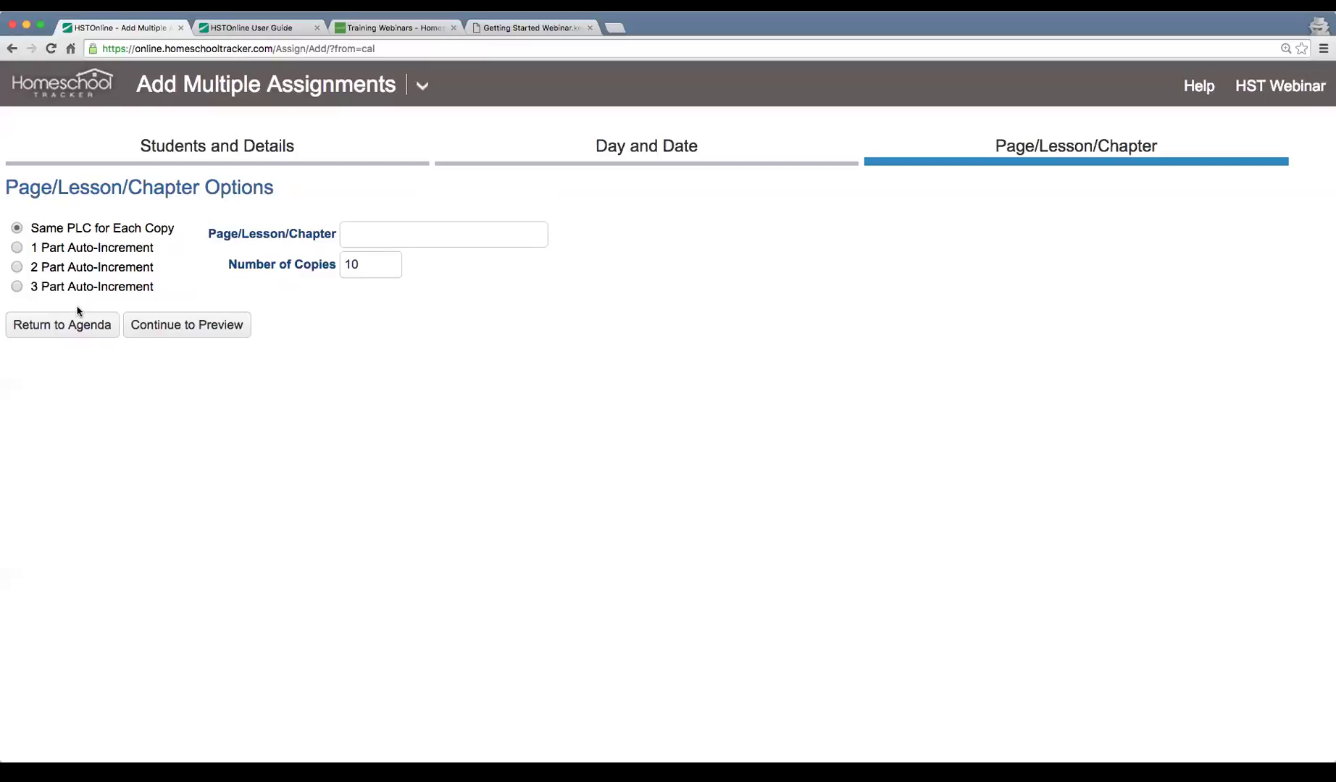
left_click(84, 250)
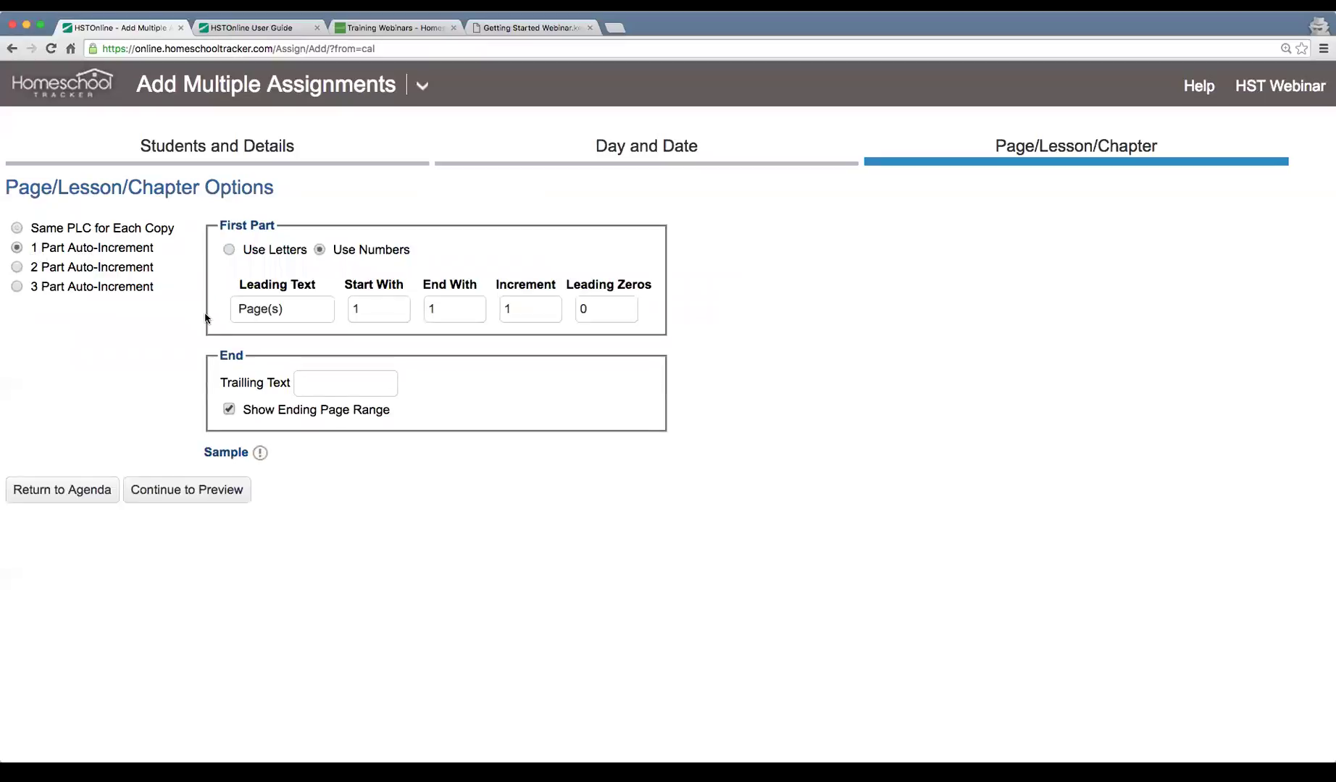
left_click_drag(295, 310, 215, 305)
type("Lesson")
key("Tab")
type("2")
key("Tab")
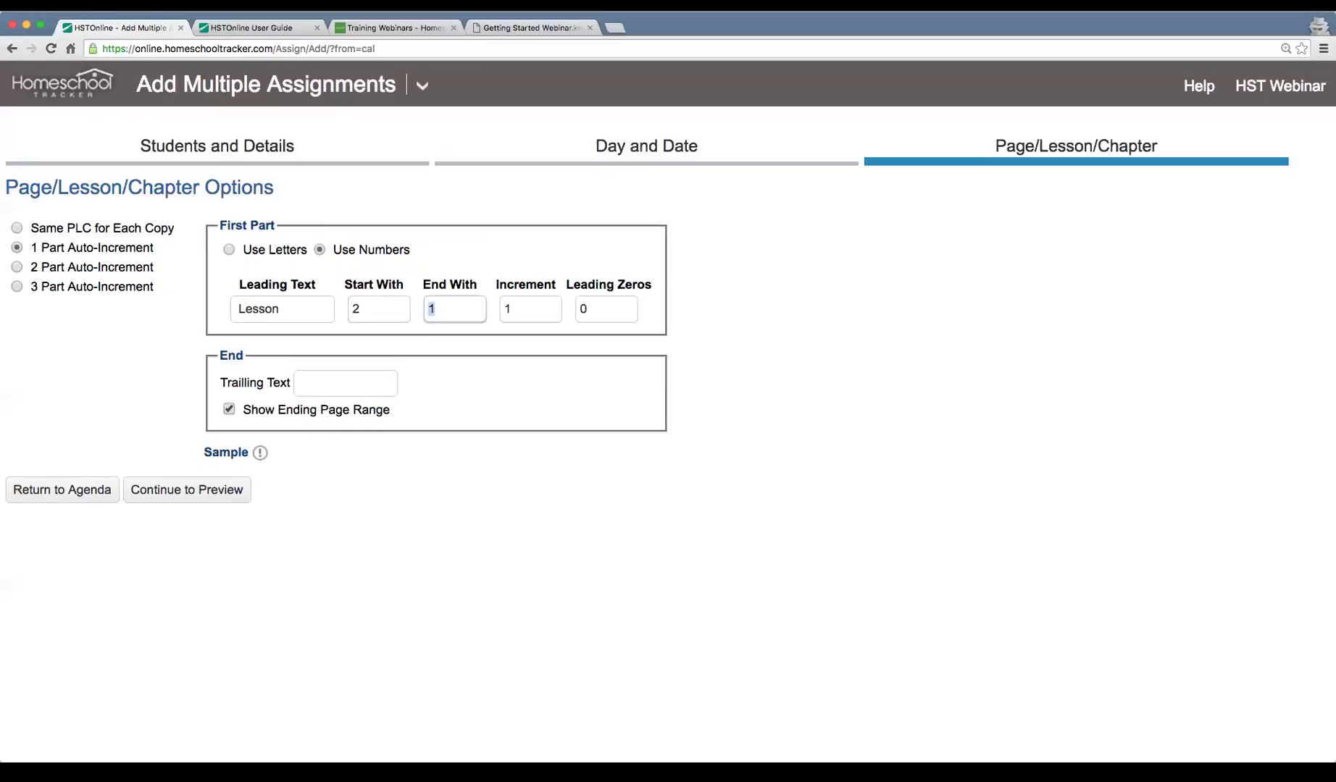
type("4")
key("Tab")
left_click(261, 454)
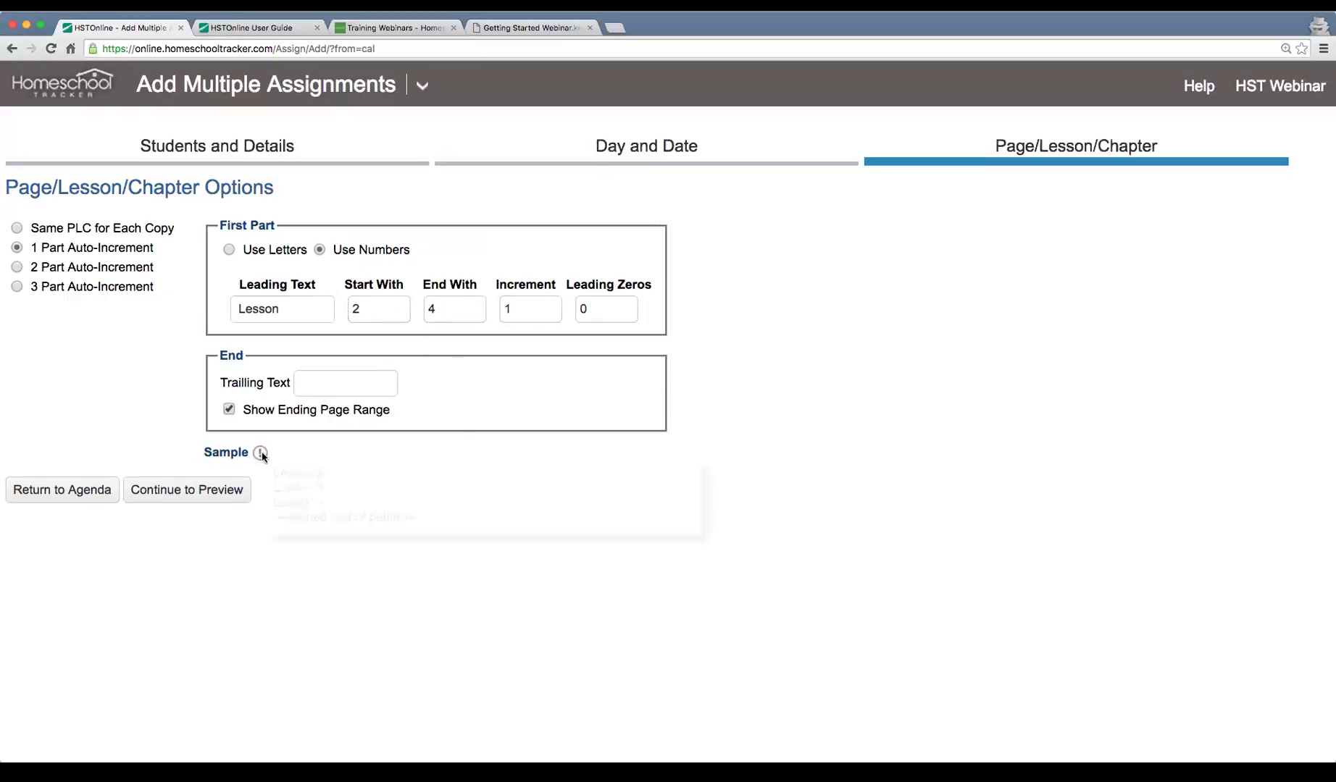
left_click(612, 638)
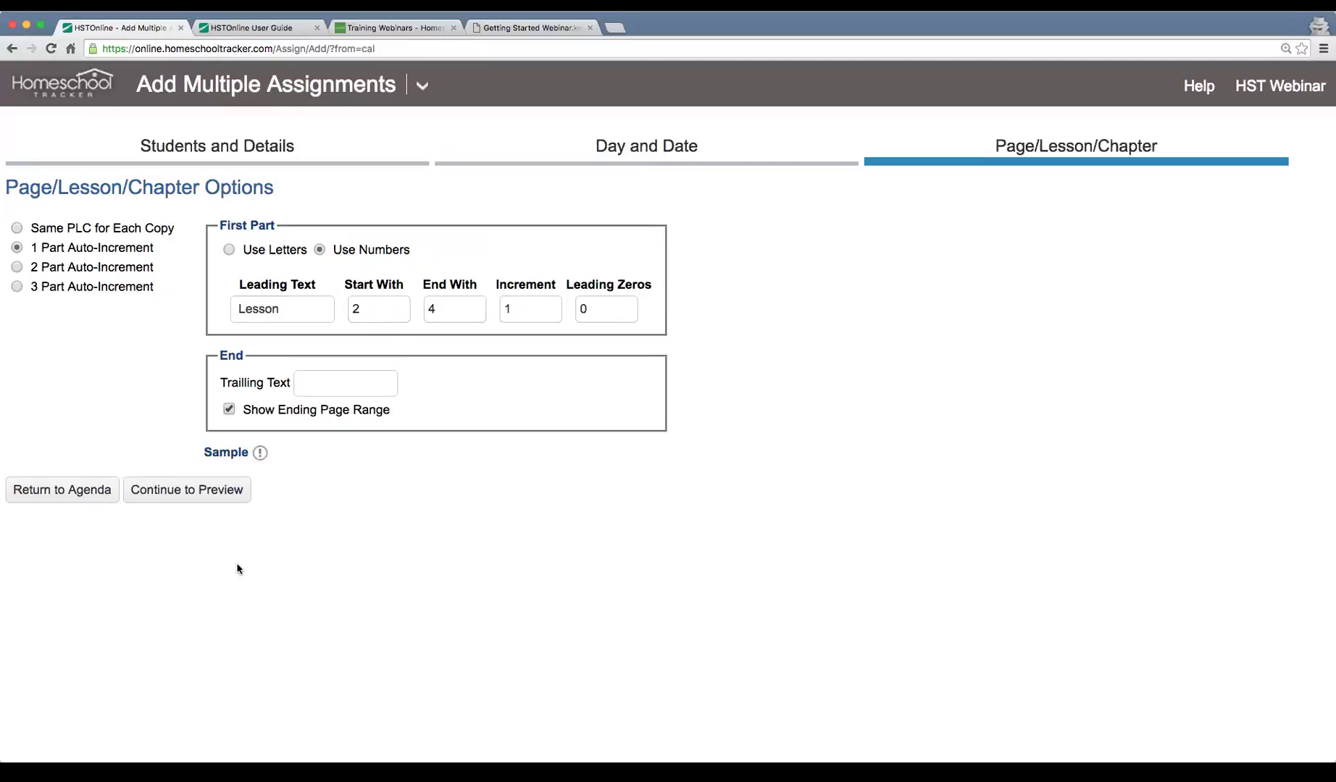
Preview the generated assignments, select all of them and accept them into the agenda.
left_click(198, 494)
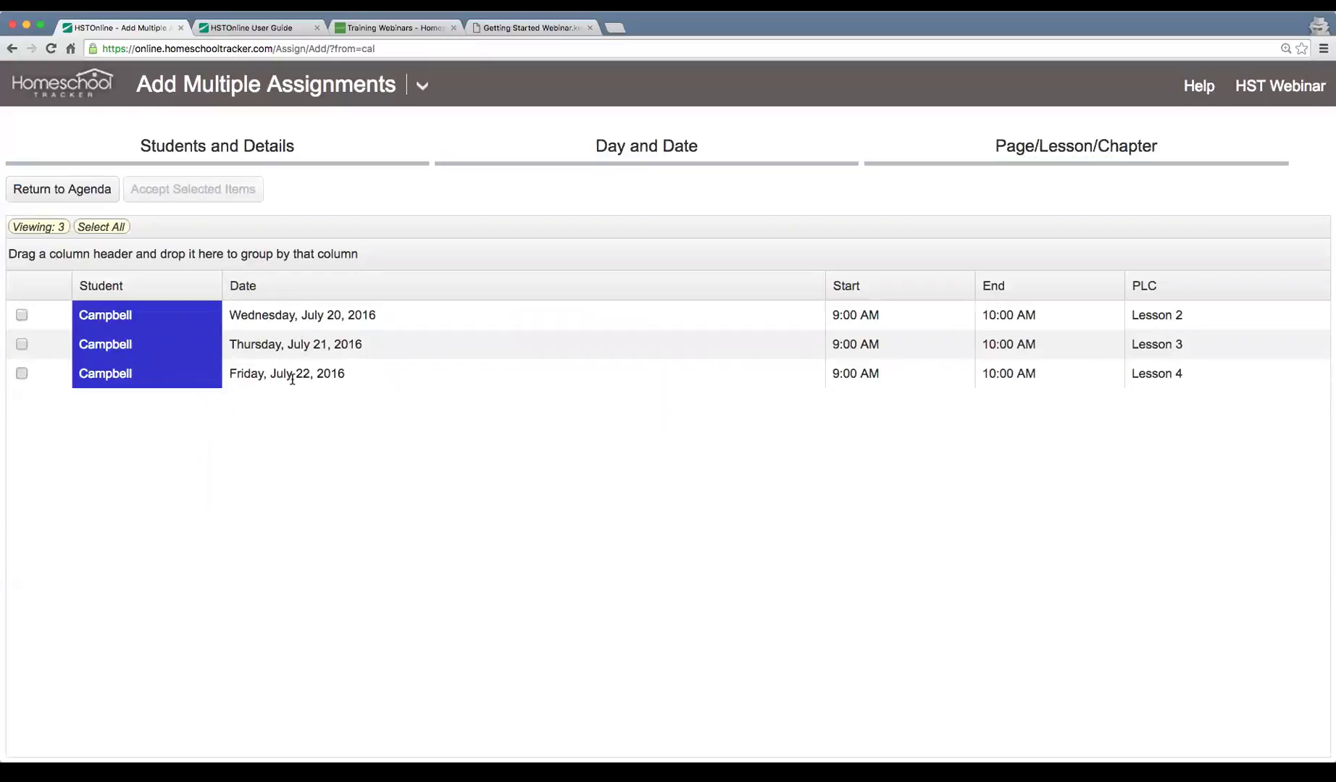
left_click(342, 313)
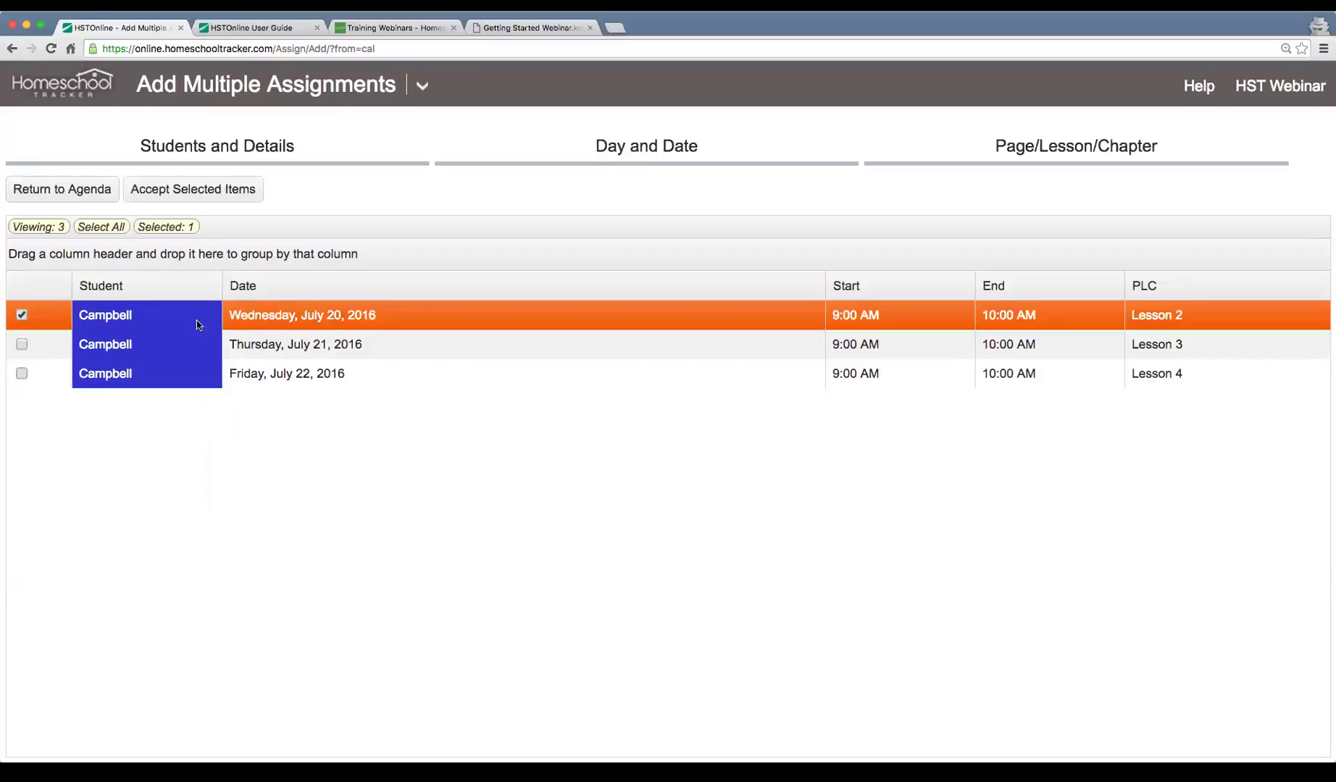
left_click(568, 355)
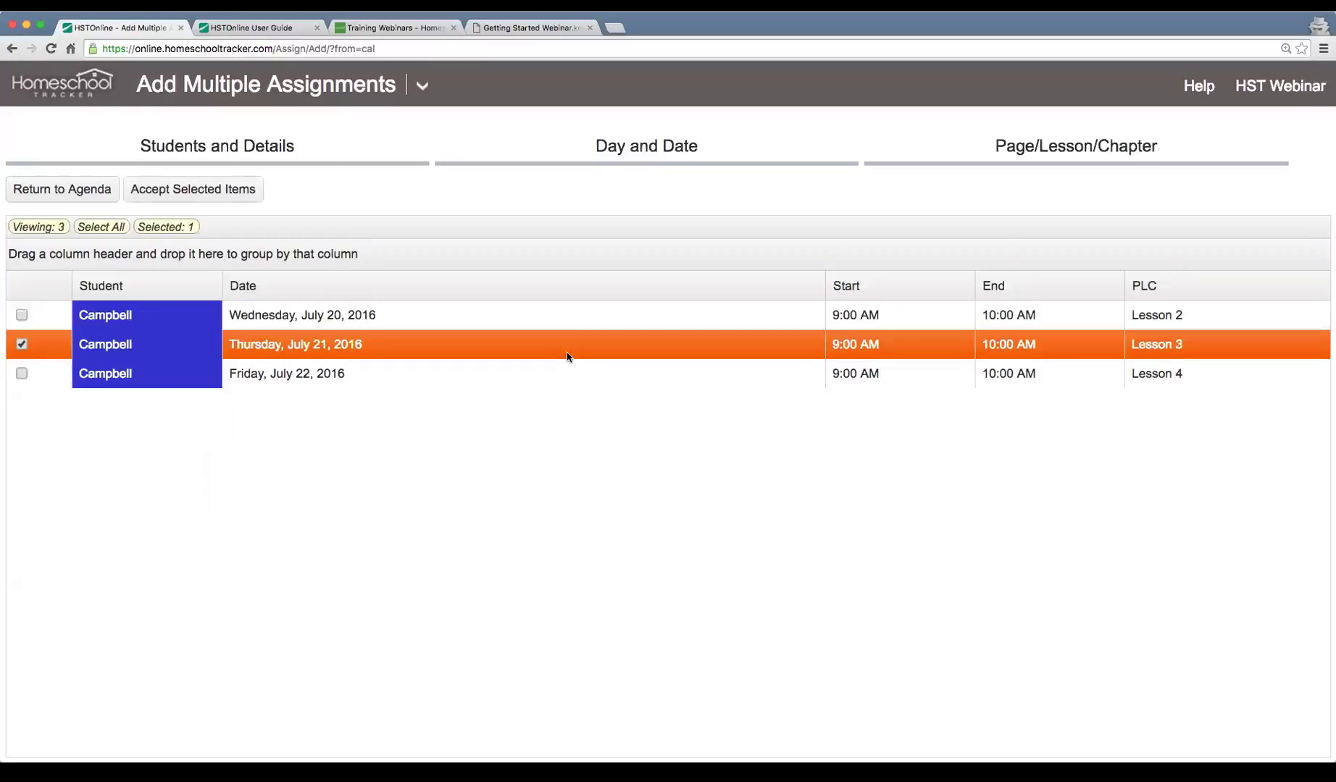
left_click(553, 374)
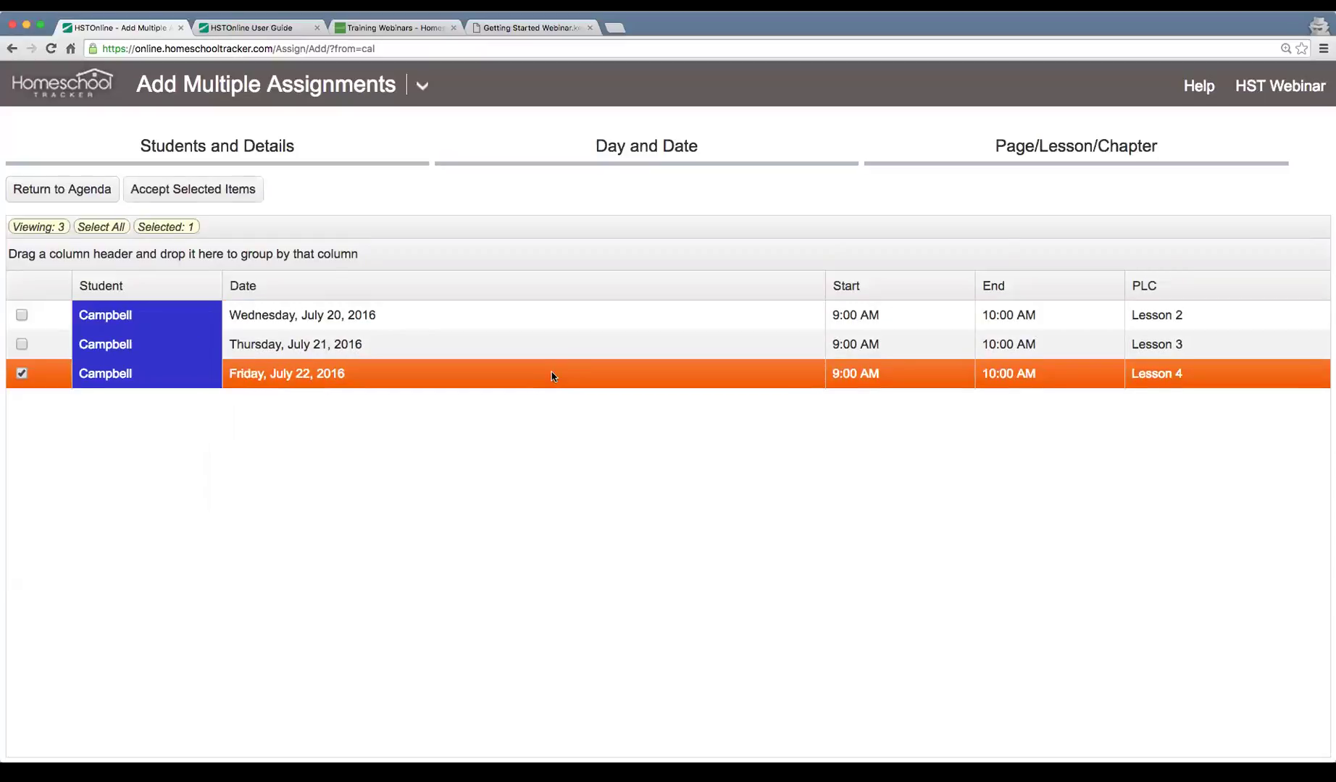
left_click(1161, 320)
left_click(1160, 344)
left_click(1160, 373)
left_click(101, 228)
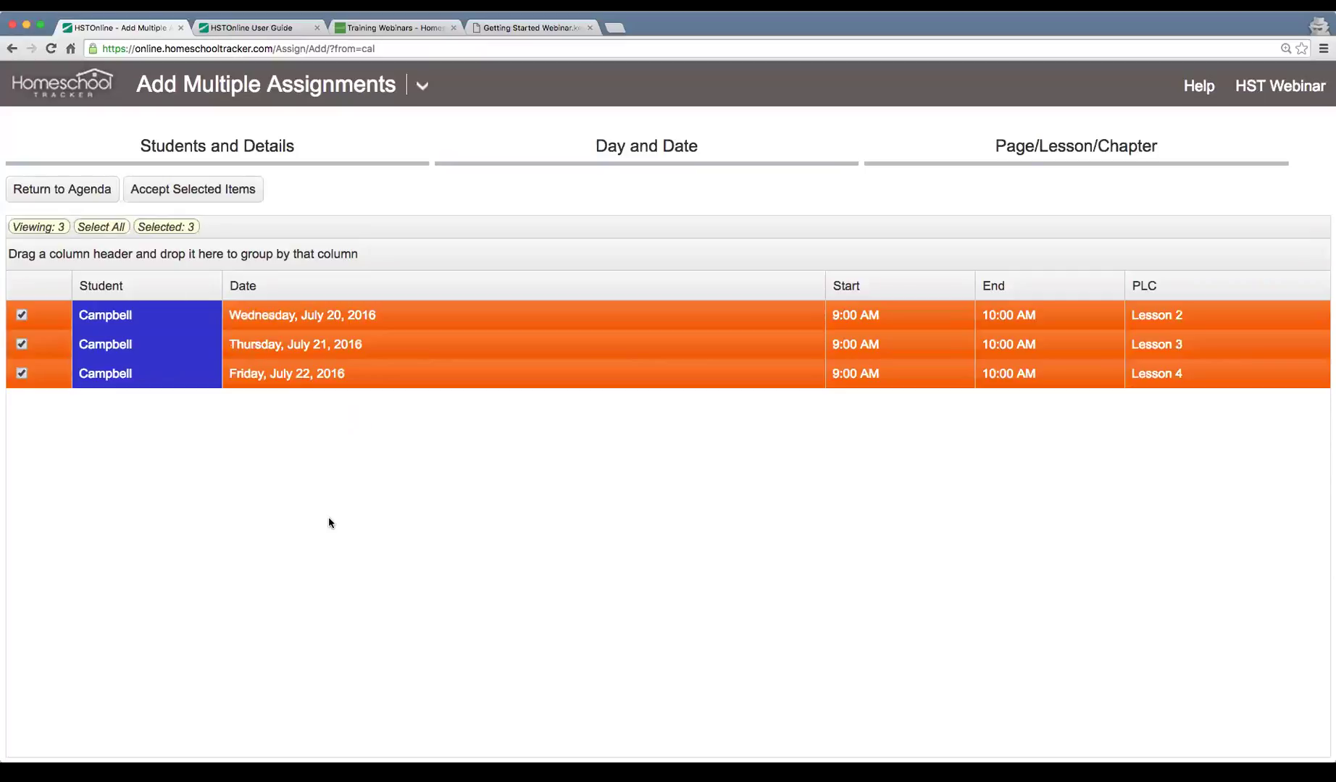
left_click(233, 200)
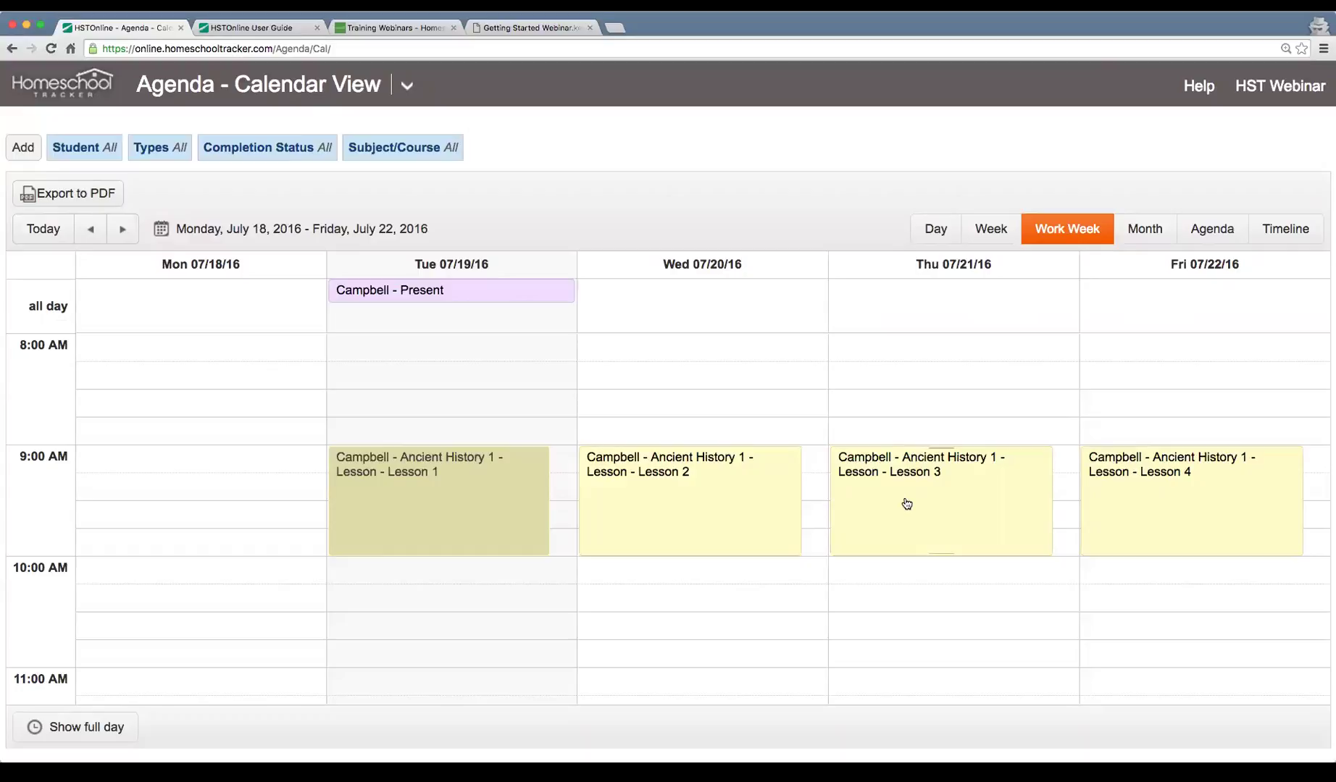
Filter the calendar's item types to hide attendance entries.
scroll(723, 538, "down", 2)
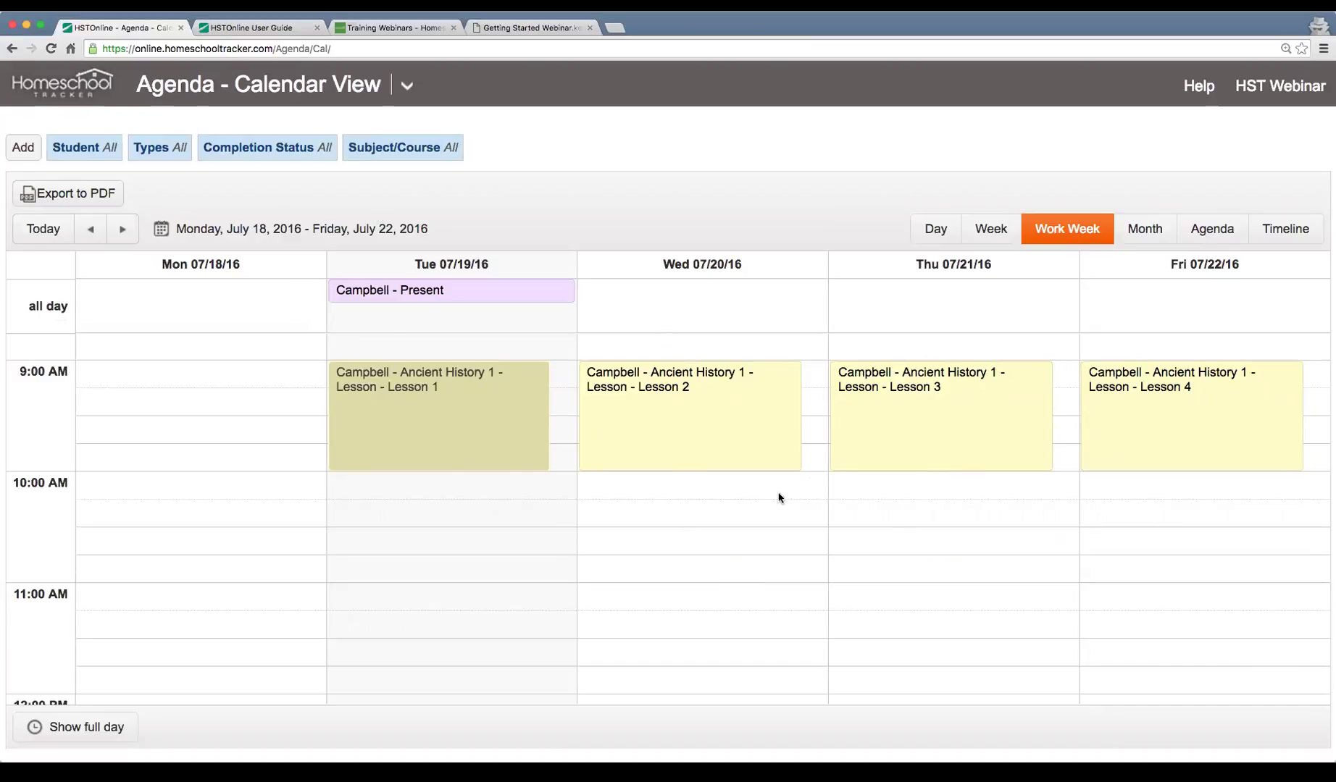
scroll(703, 499, "up", 2)
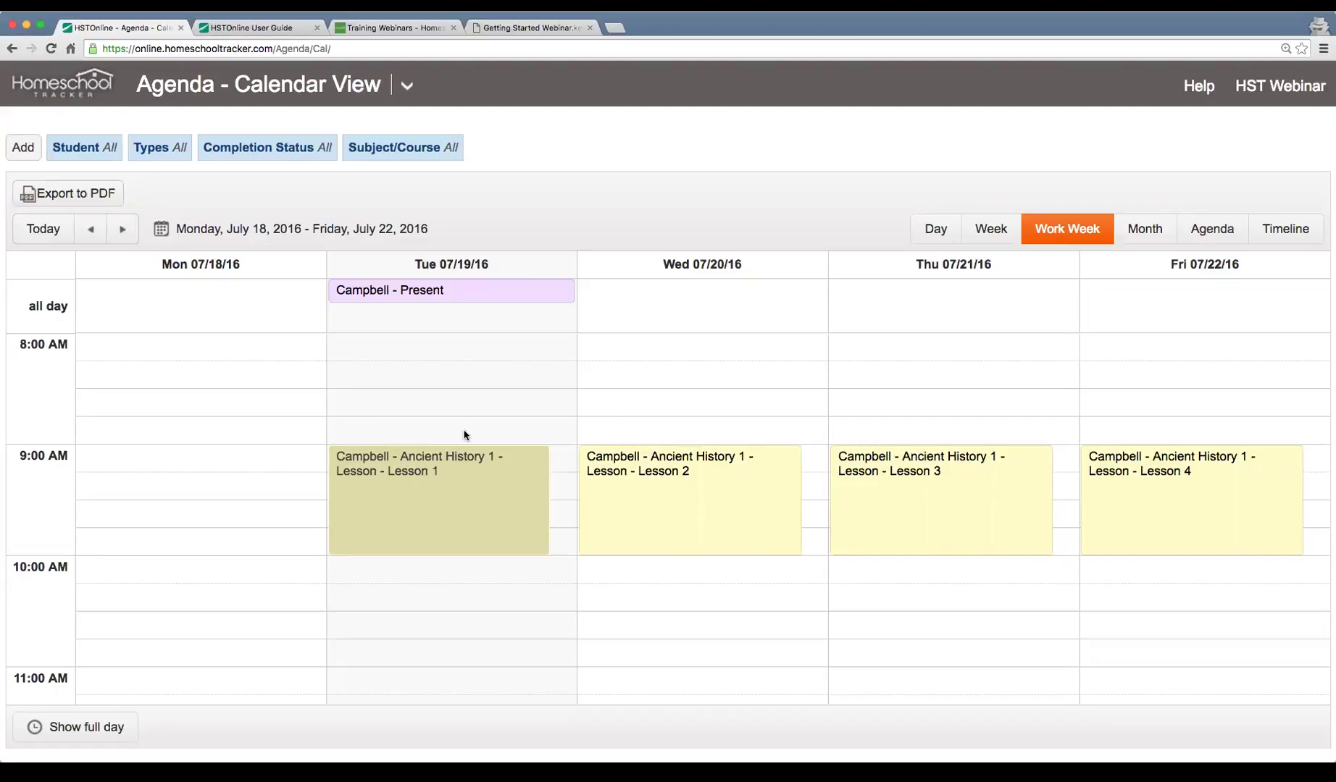
left_click(160, 148)
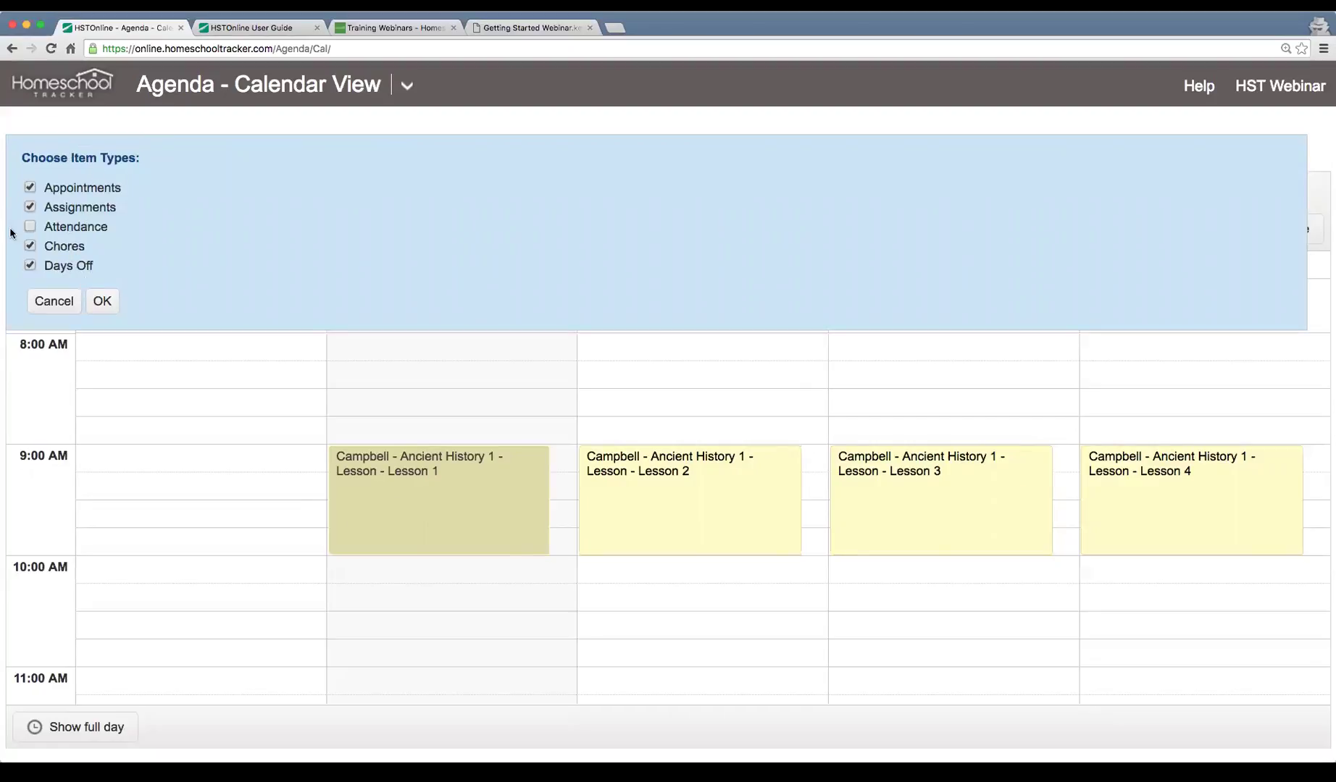
left_click(104, 307)
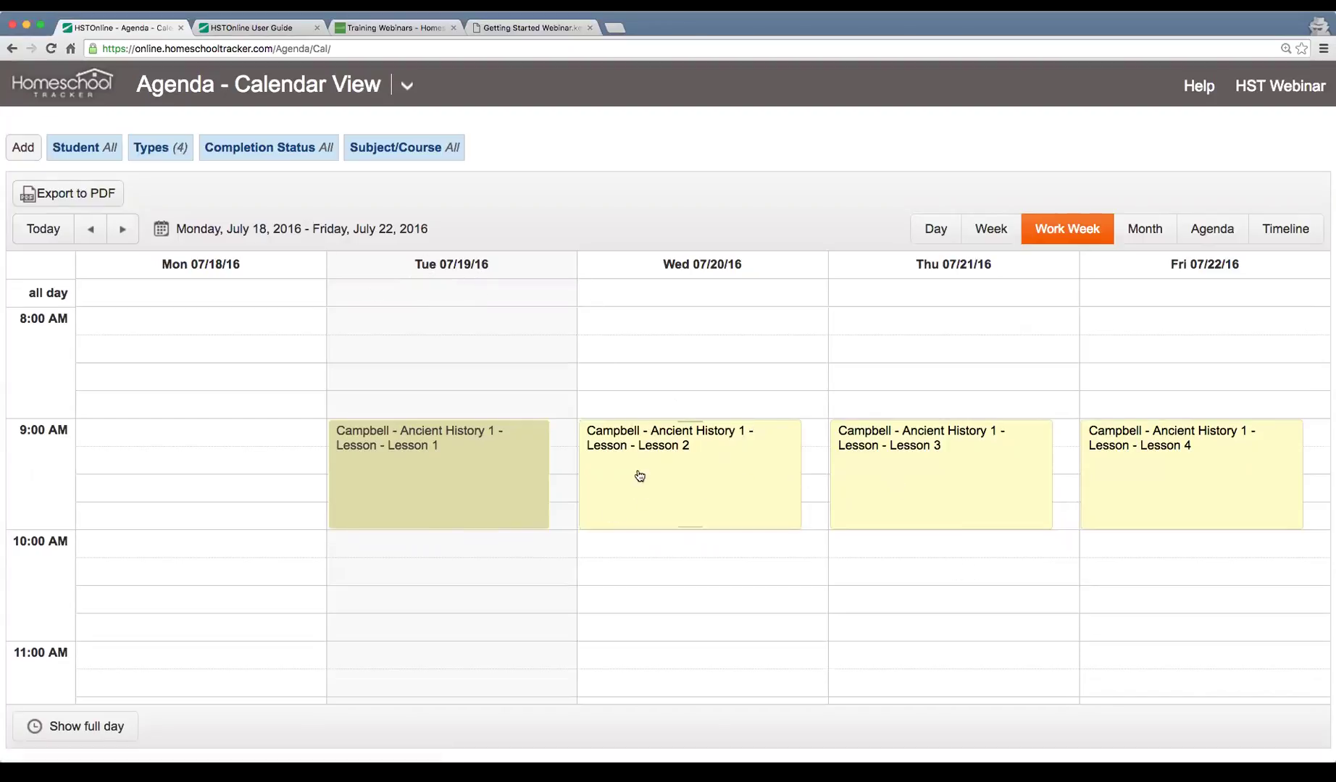
Include attendance again in the calendar's item type filter.
scroll(660, 419, "down", 3)
scroll(652, 435, "up", 3)
left_click(161, 147)
left_click(71, 230)
left_click(102, 301)
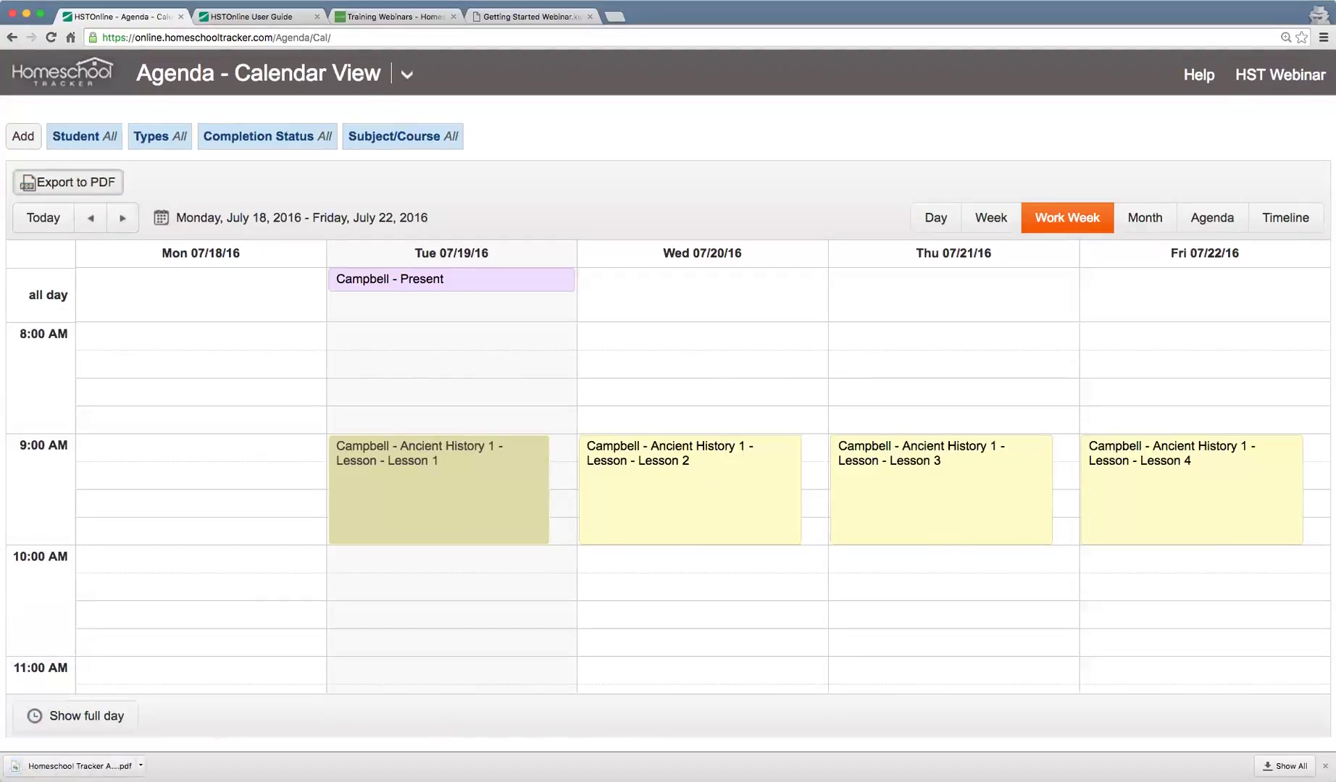
Open the exported agenda PDF, look over the week's schedule and close it.
left_click(78, 766)
scroll(492, 436, "down", 1)
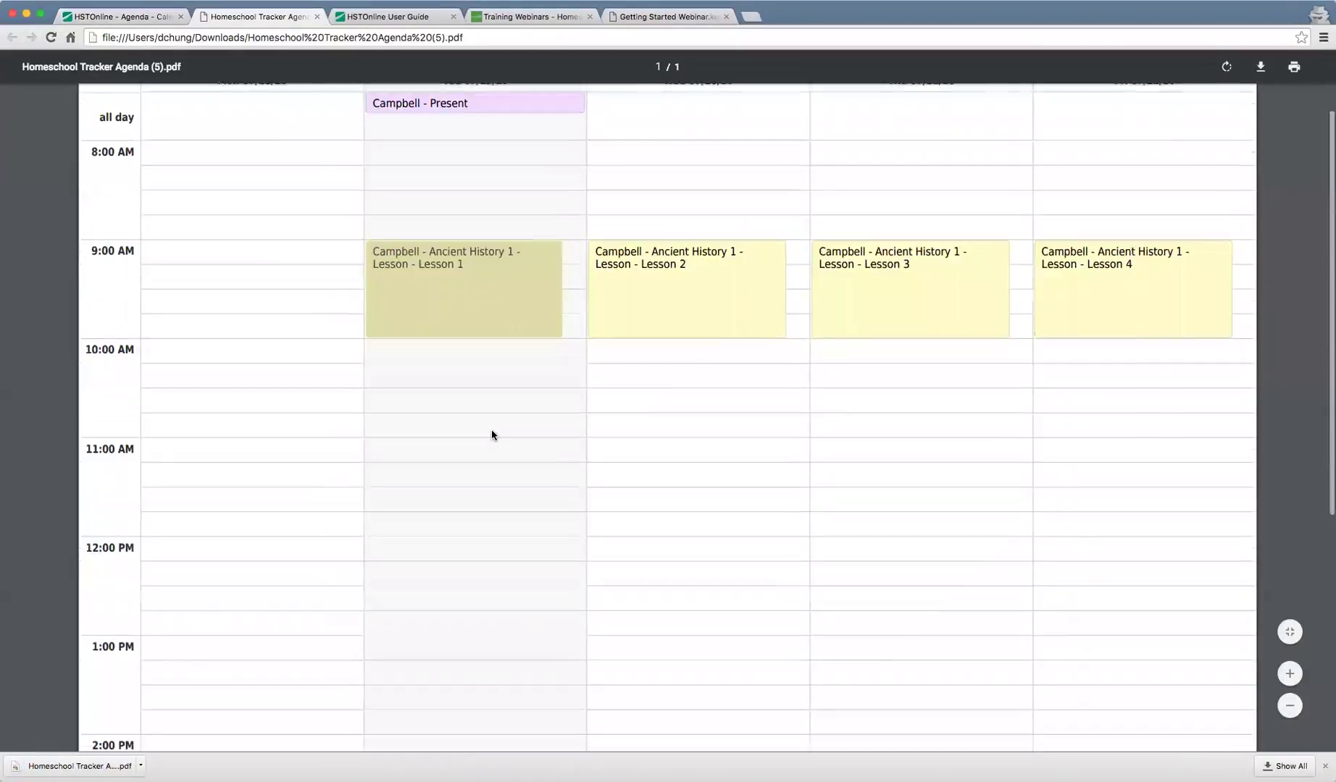
scroll(492, 436, "down", 10)
scroll(492, 429, "up", 10)
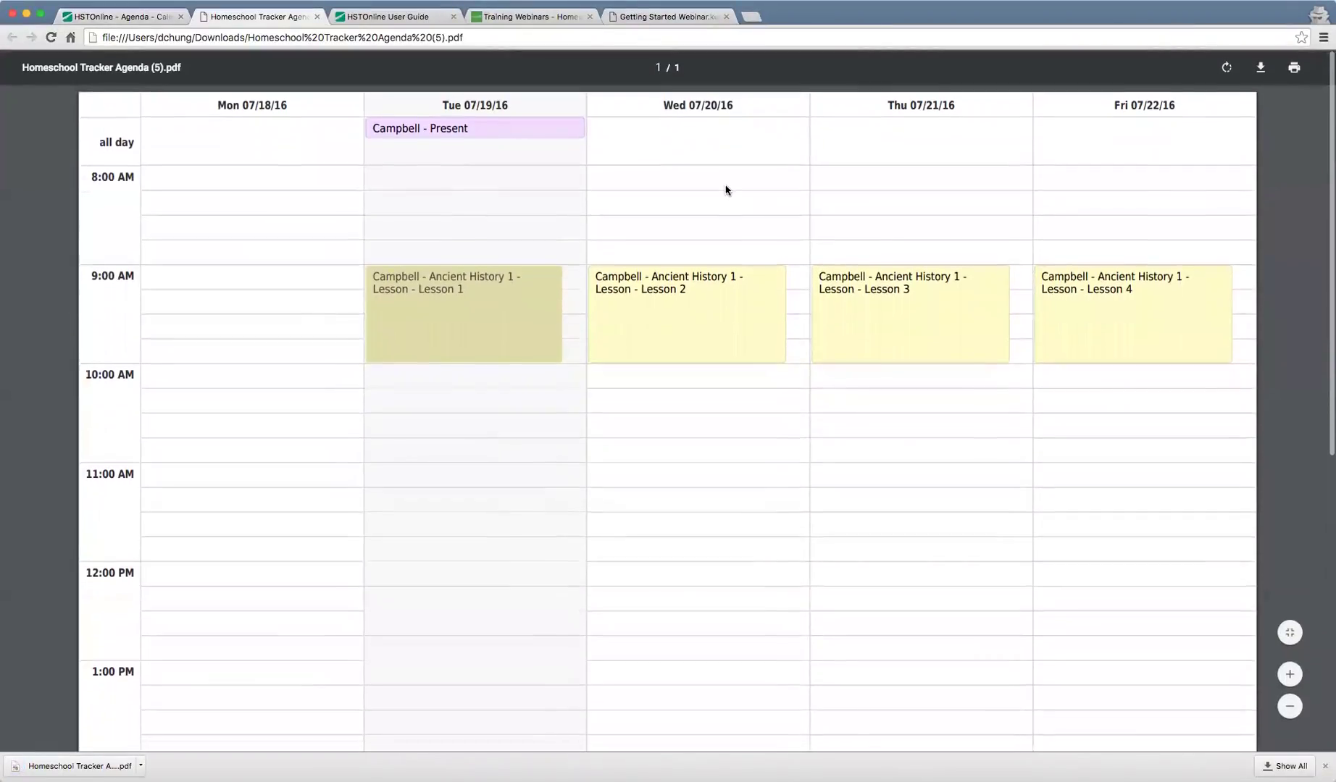
left_click(316, 16)
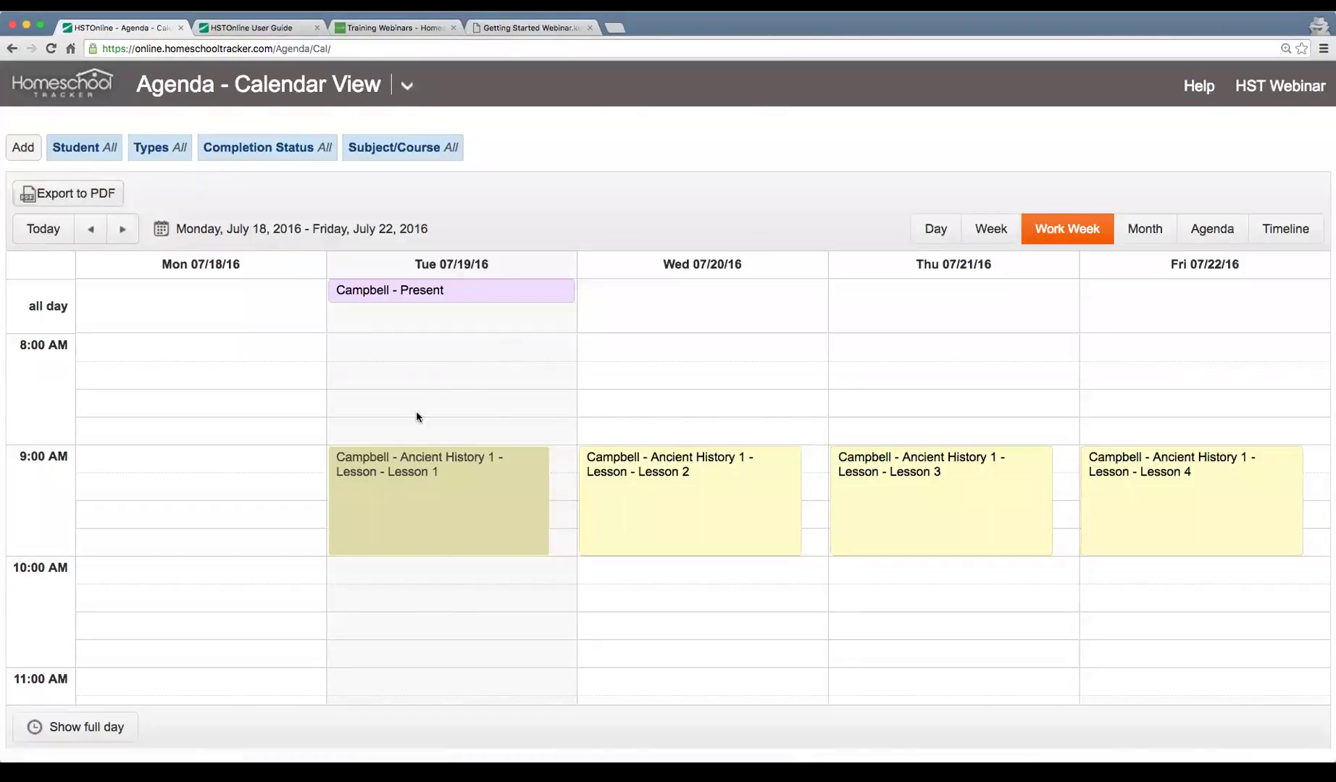
Look at the following week in the calendar, return to the July 18–22 week and switch to the day view.
left_click(122, 231)
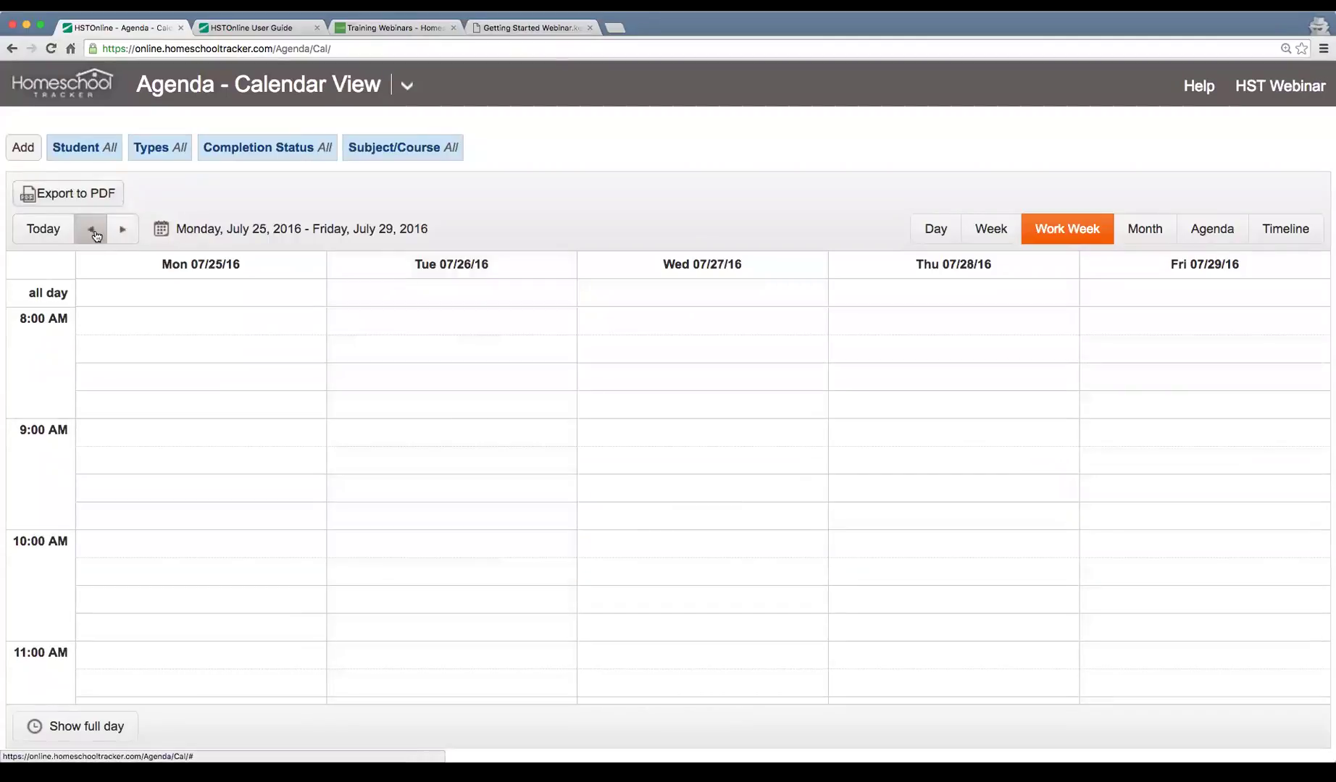
left_click(92, 230)
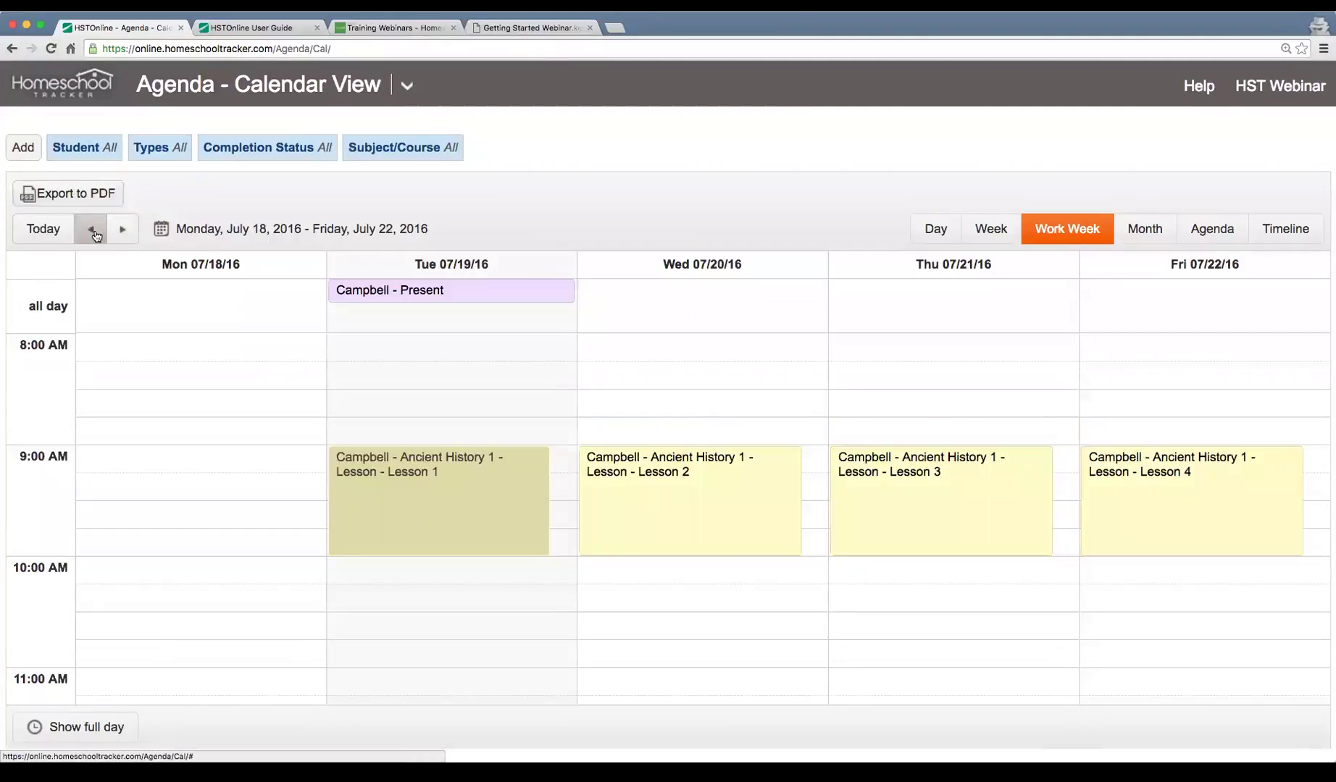
left_click(938, 234)
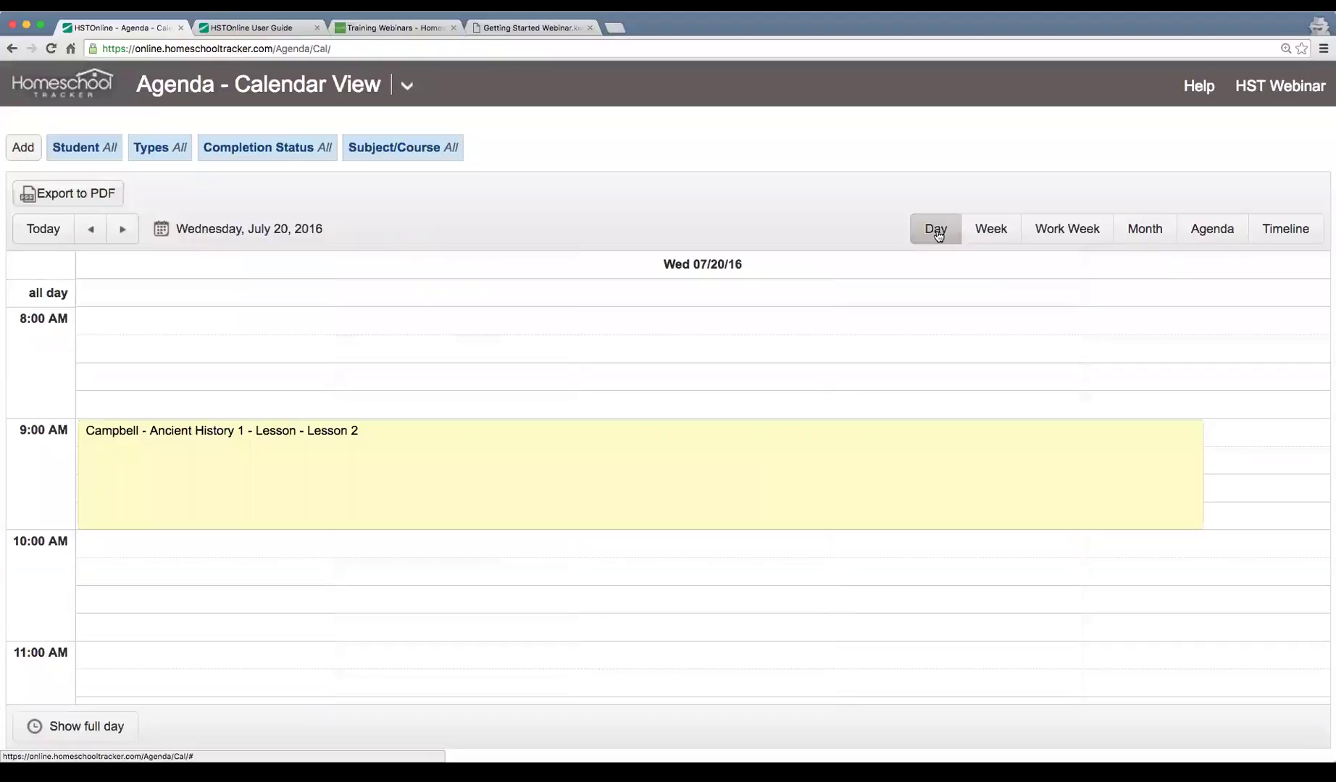
Look through the calendar's week, work week, July 2016 month and agenda views.
left_click(1006, 233)
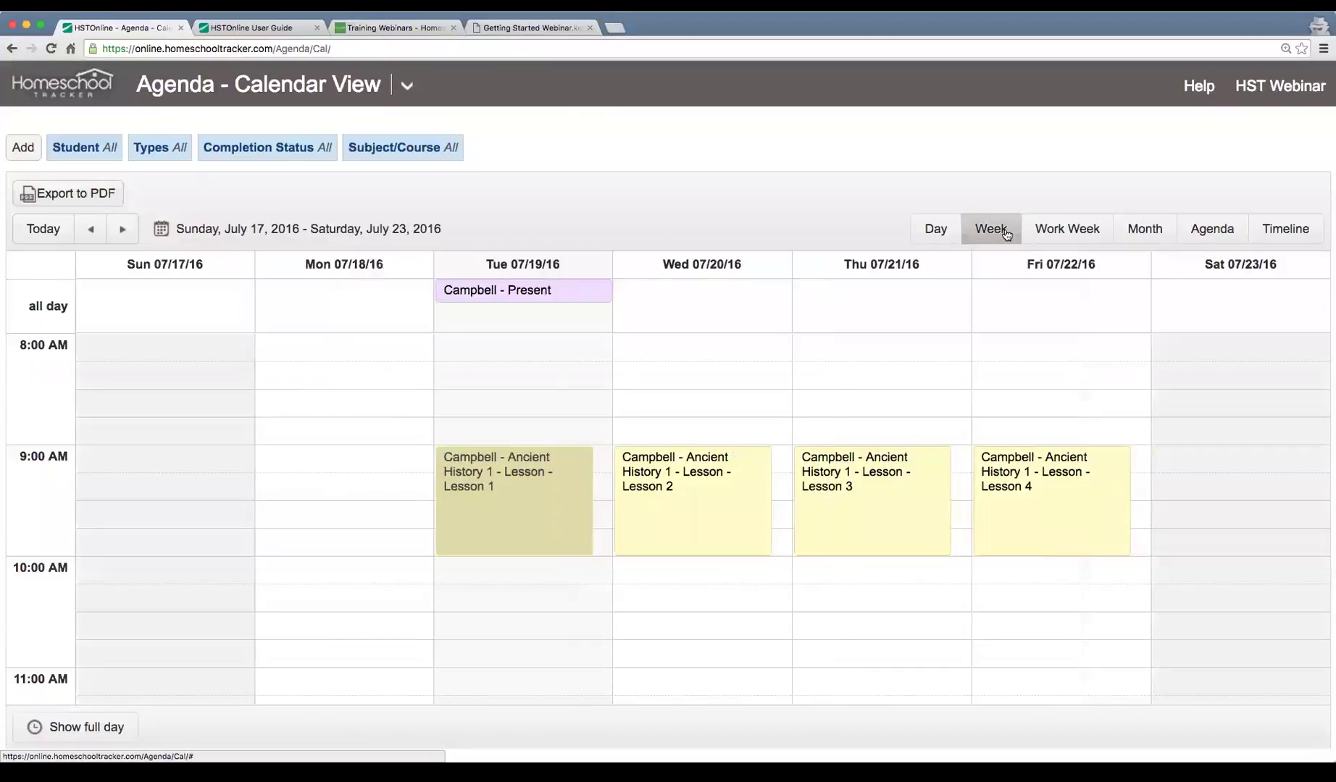
left_click(1073, 233)
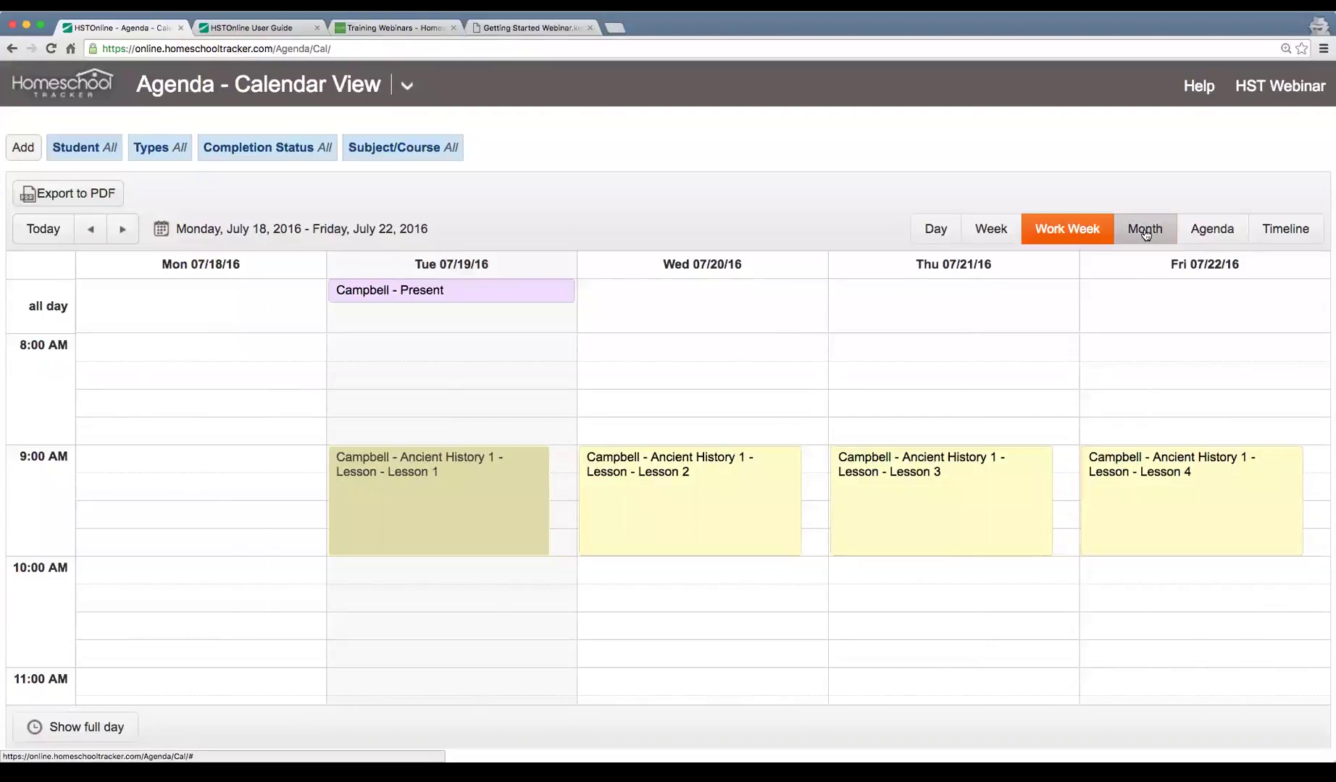
left_click(1144, 229)
scroll(1085, 332, "down", 3)
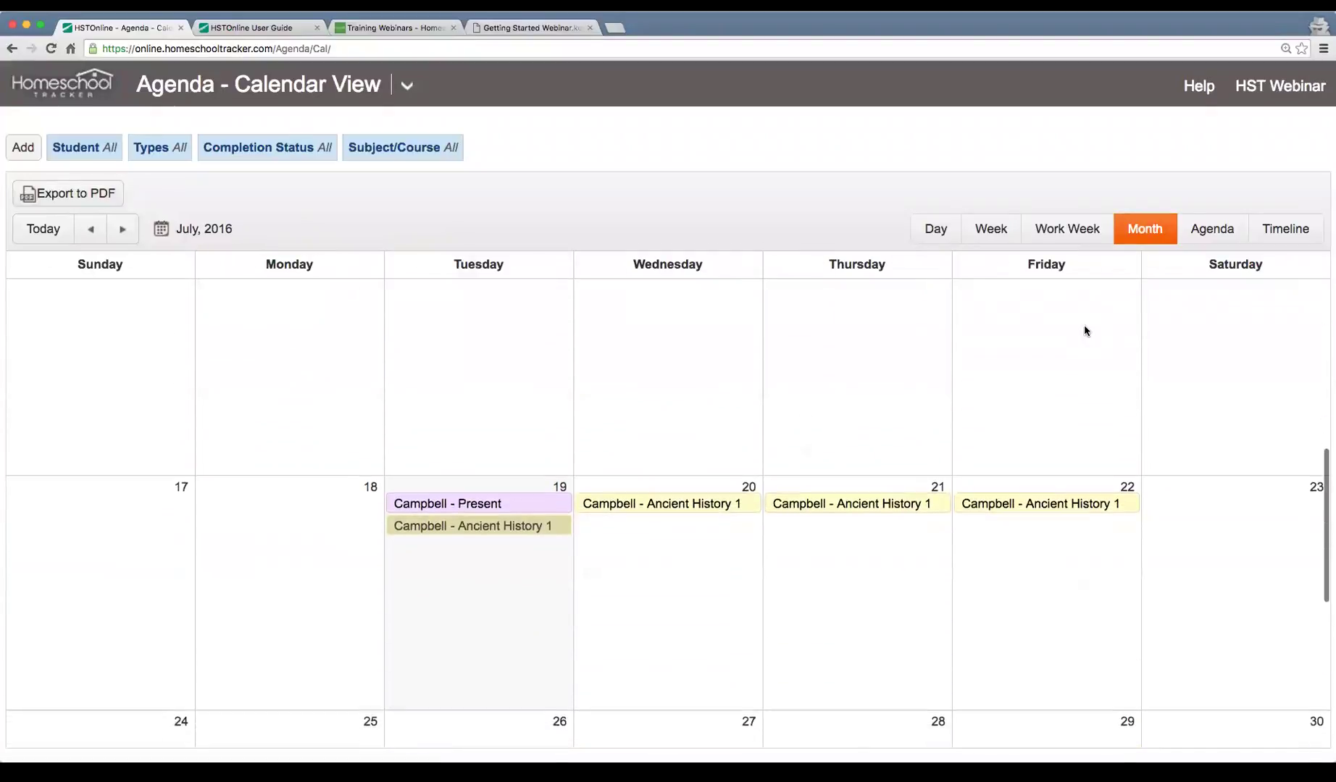
left_click(1200, 230)
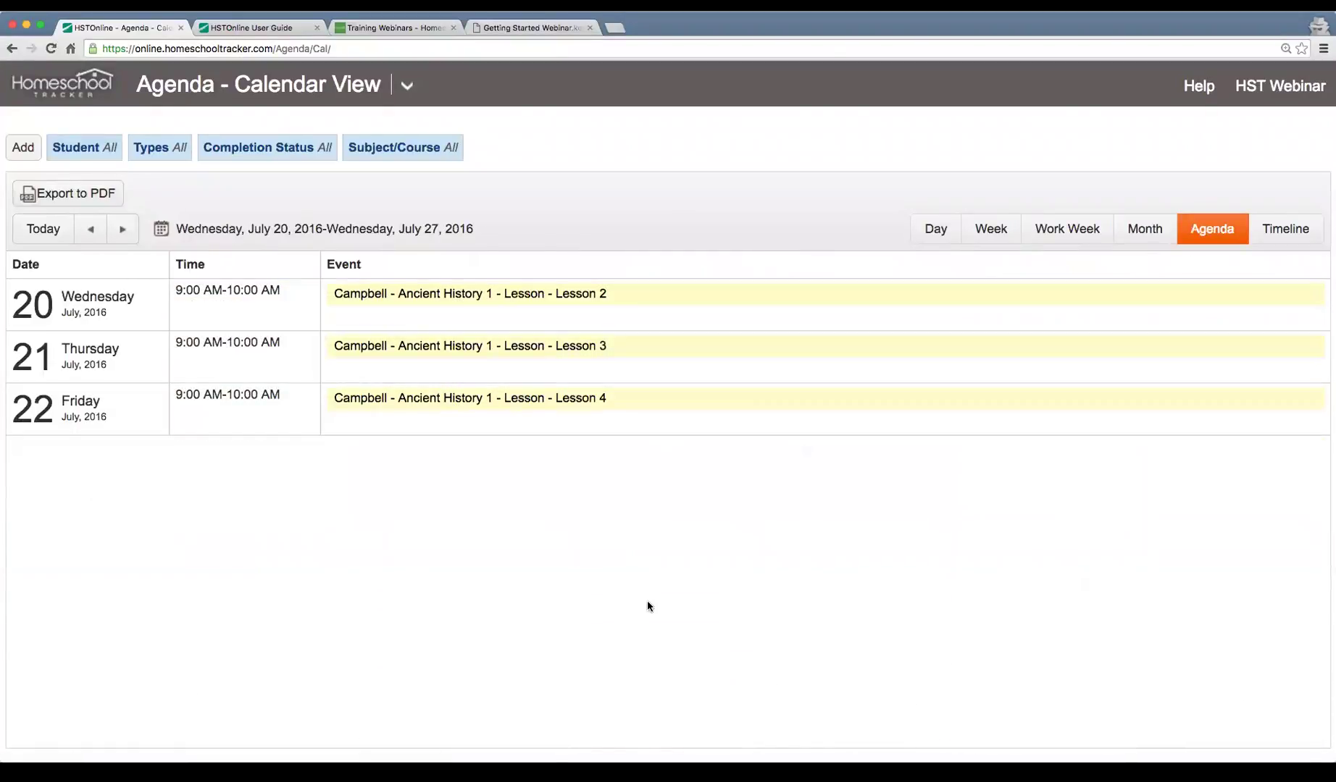
Show the calendar as a timeline and look along the hours of Wednesday, July 20.
left_click(1286, 227)
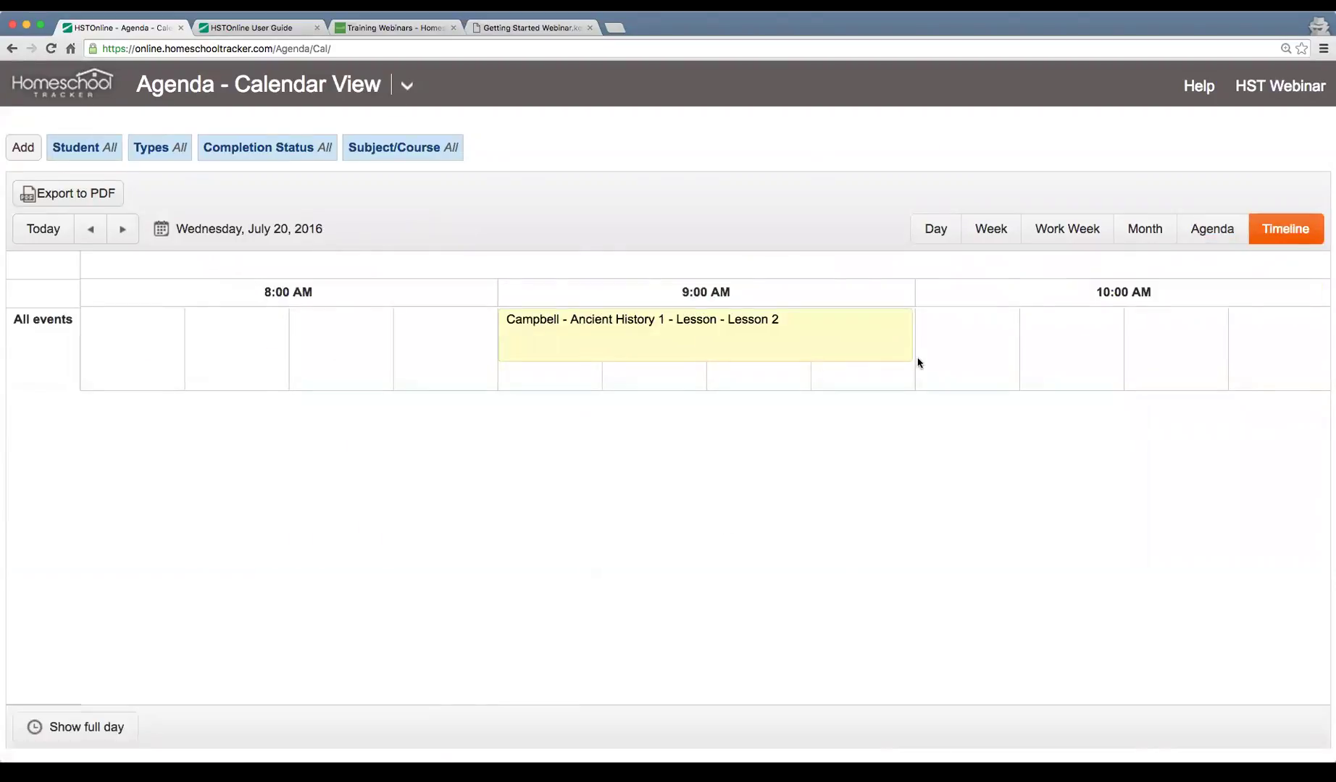
scroll(915, 359, "right", 15)
scroll(918, 358, "left", 15)
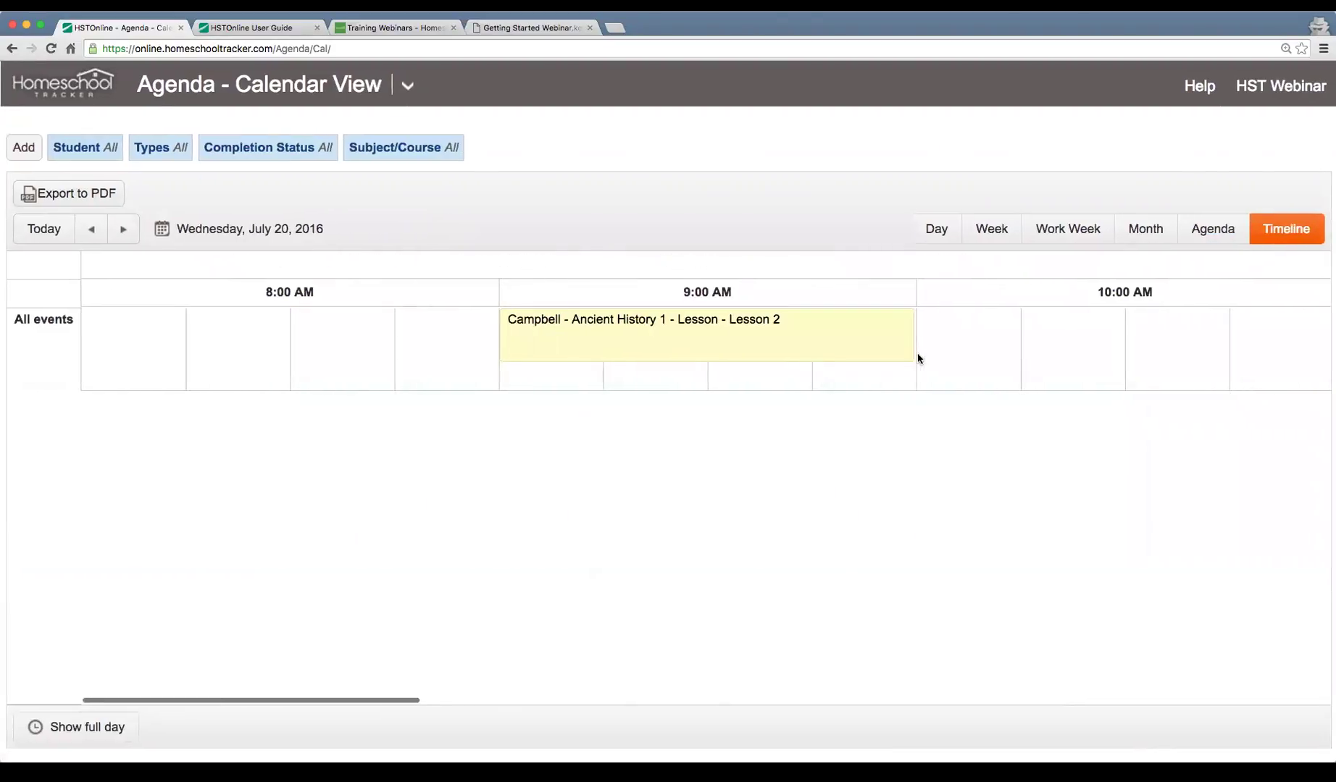
scroll(917, 358, "right", 3)
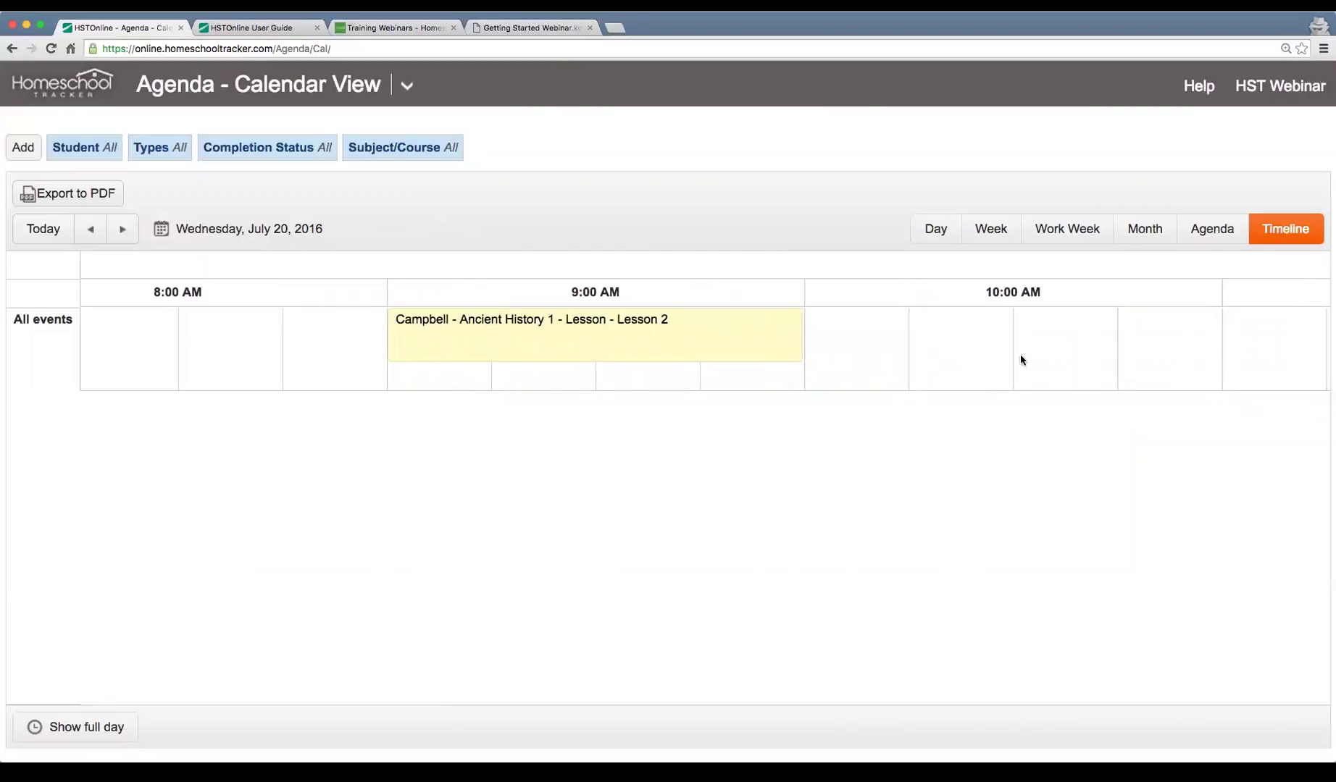
scroll(1107, 336, "right", 1)
scroll(1108, 336, "right", 5)
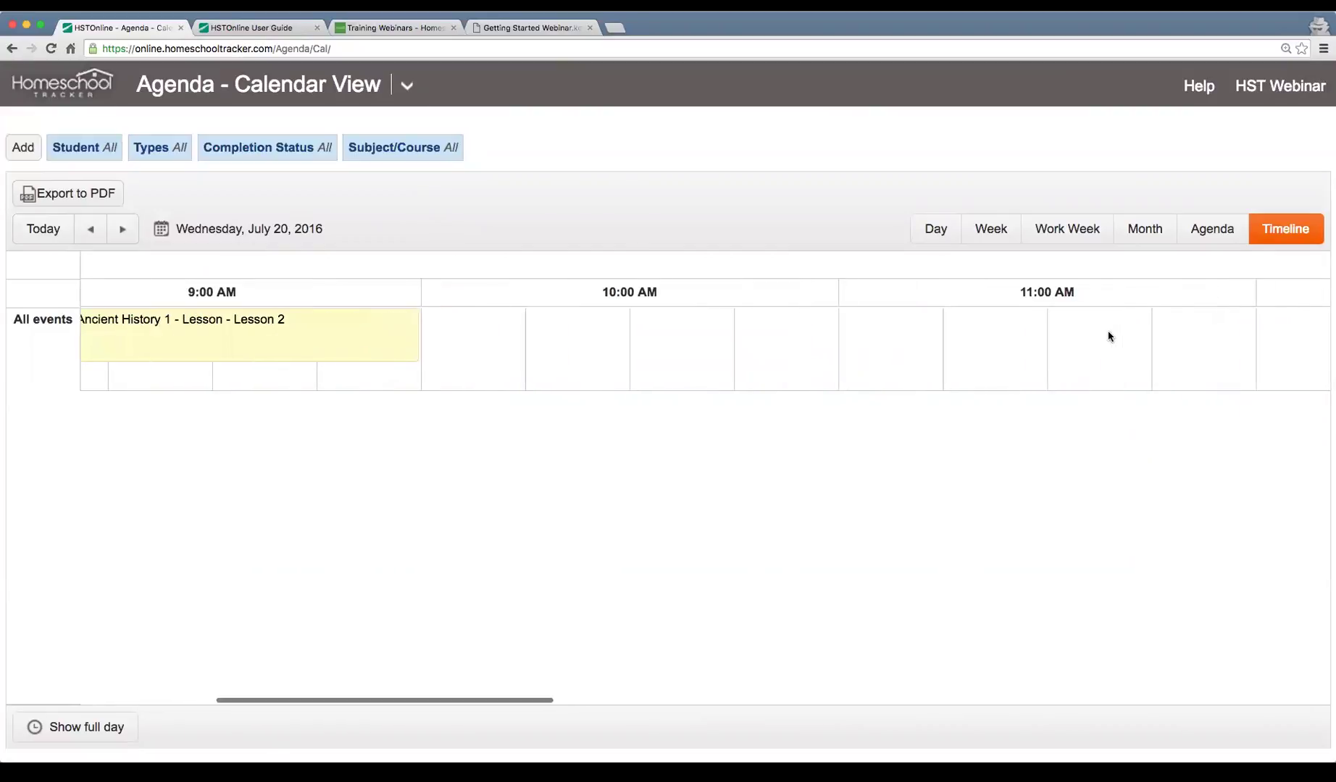
scroll(1101, 319, "left", 3)
Return to the work week view and compare its full-day display with school hours, ending on school hours.
left_click(1065, 231)
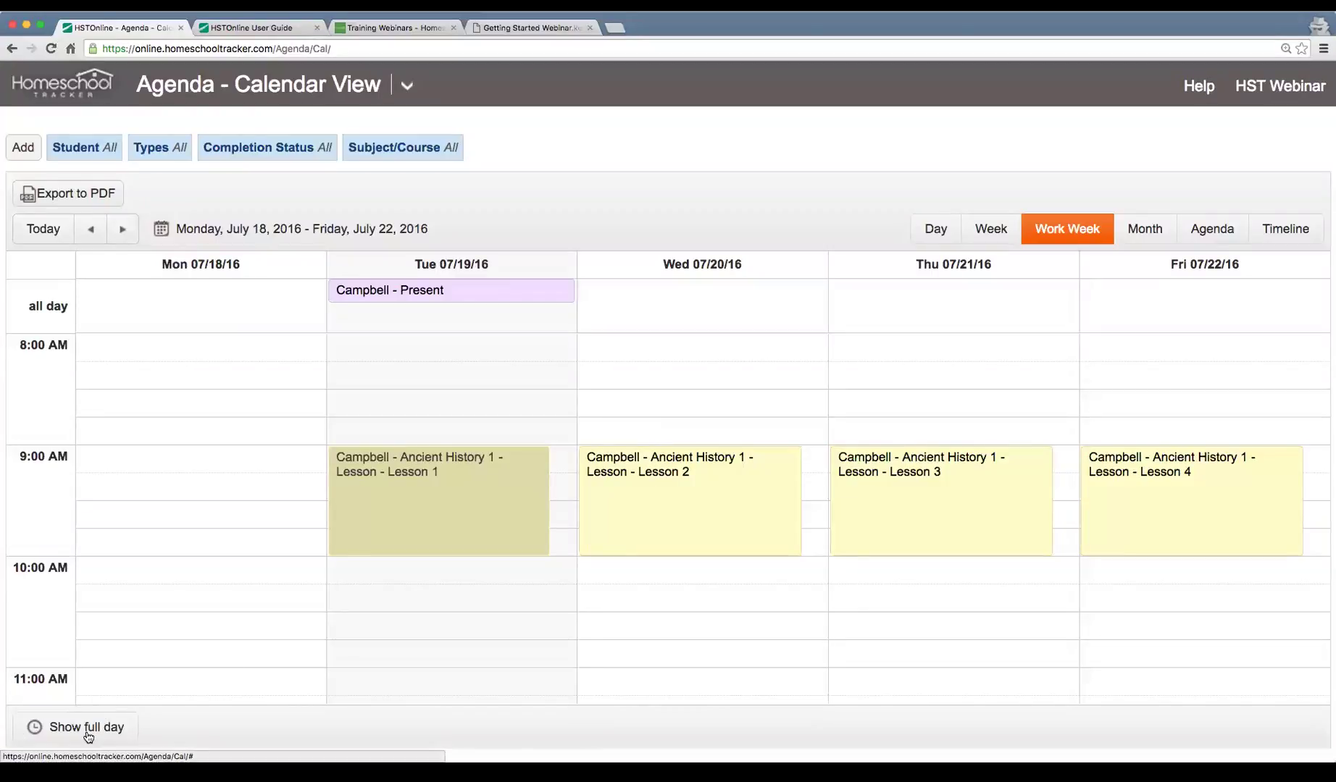
left_click(87, 735)
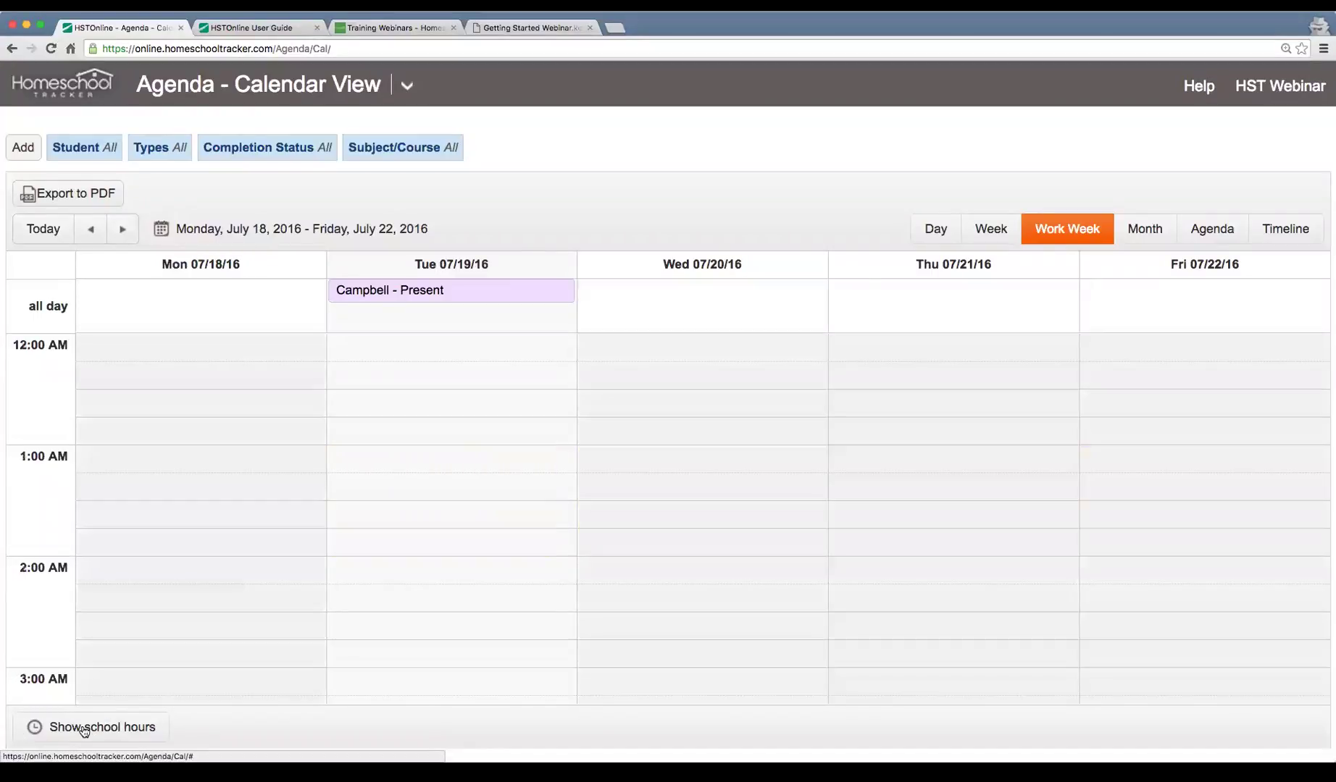
left_click(84, 729)
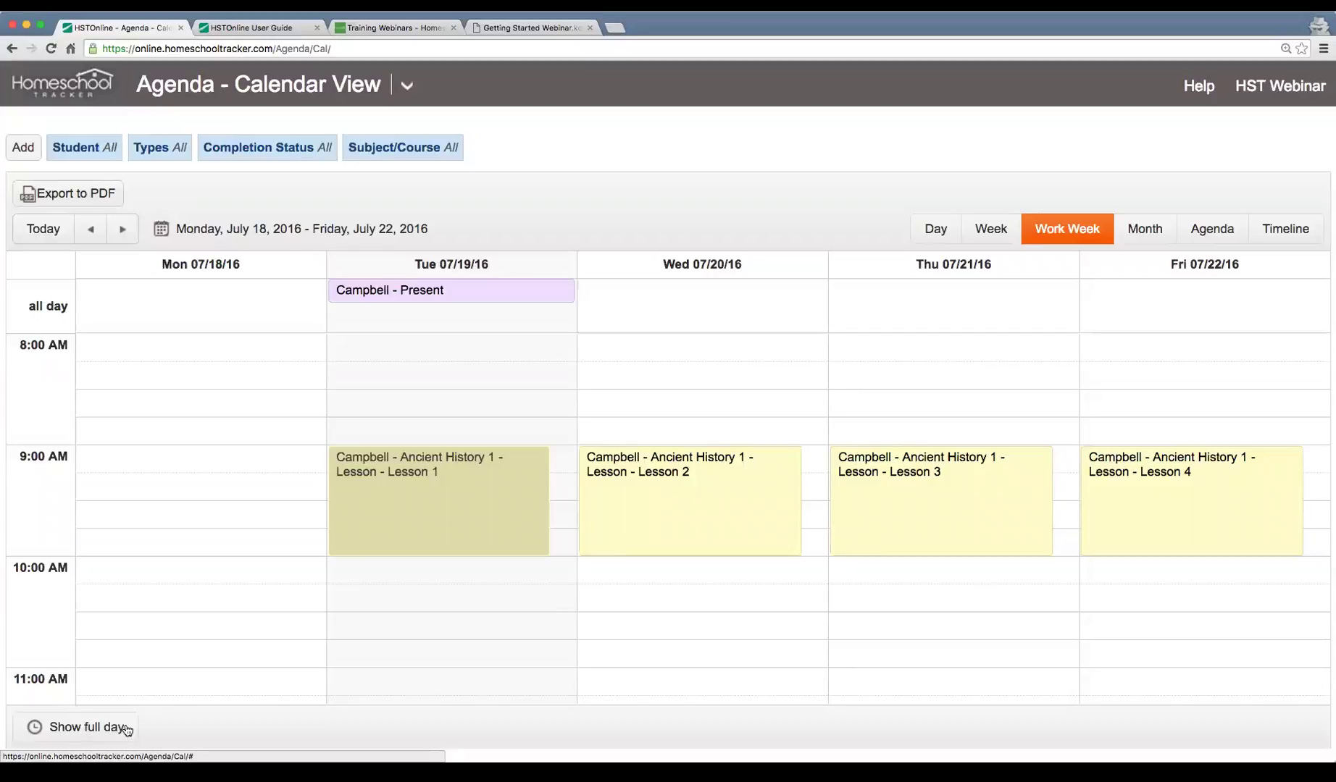
left_click(87, 728)
scroll(280, 520, "down", 20)
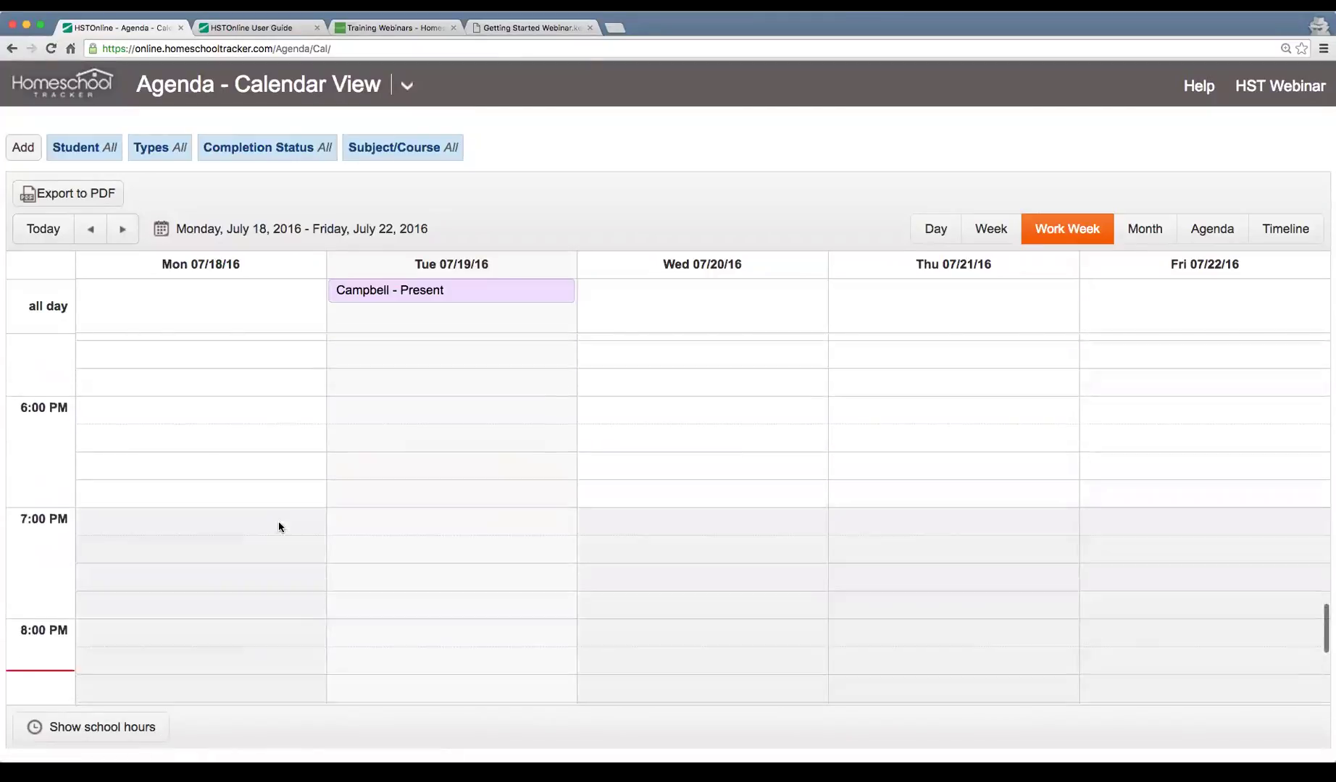
left_click(144, 736)
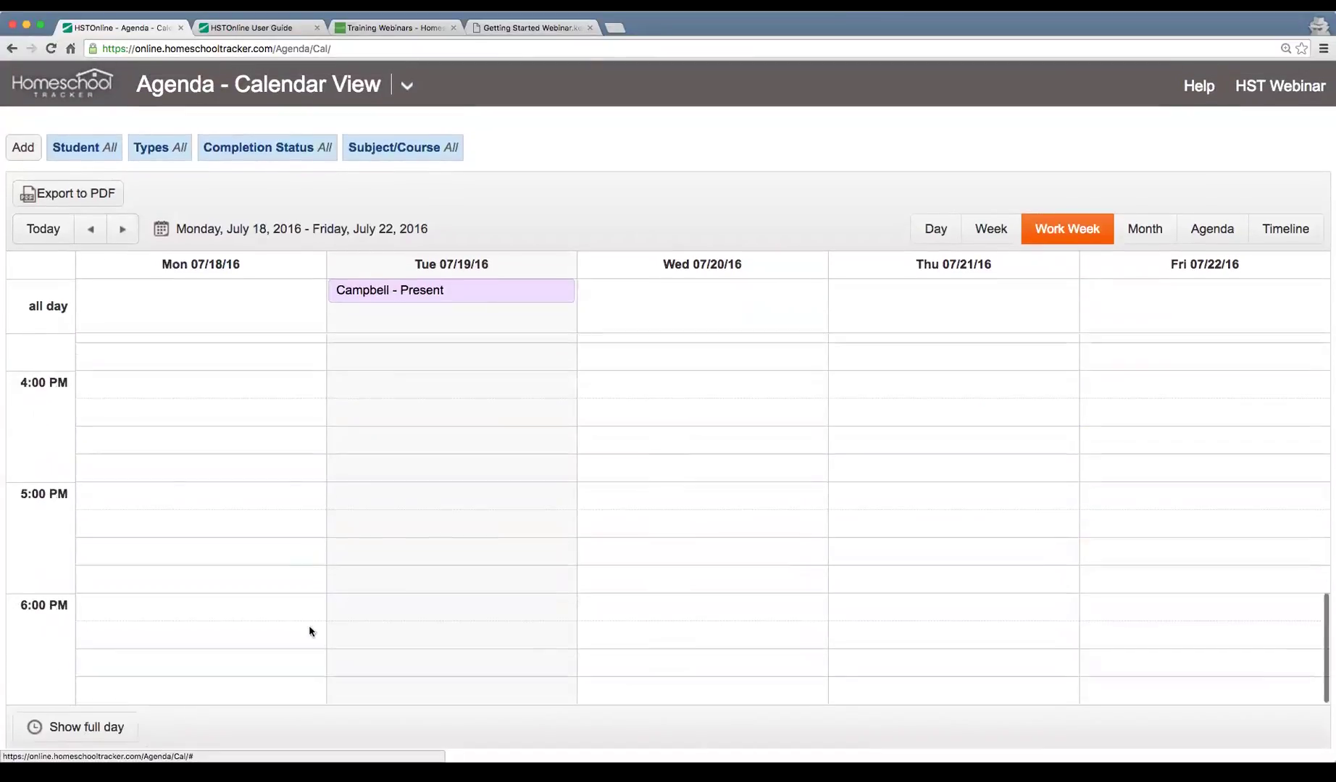
scroll(447, 537, "up", 10)
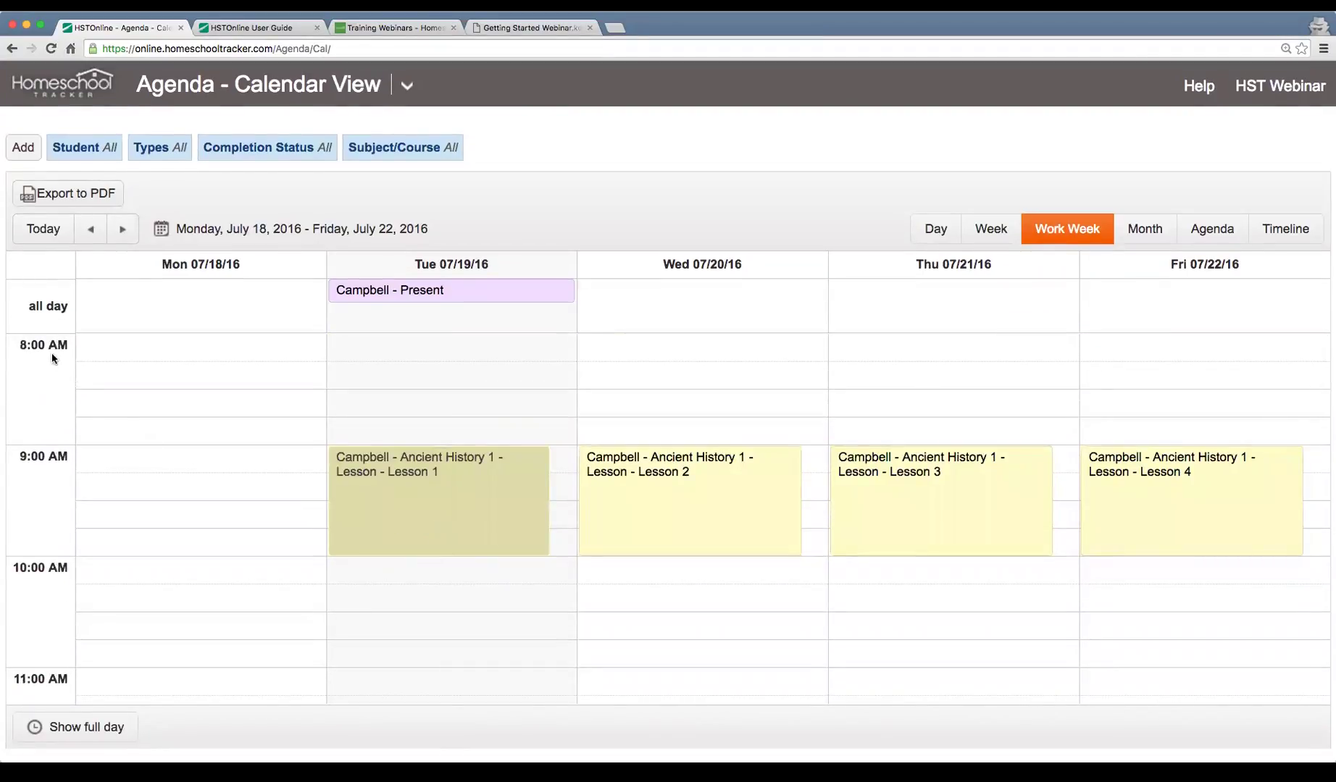
scroll(302, 466, "down", 10)
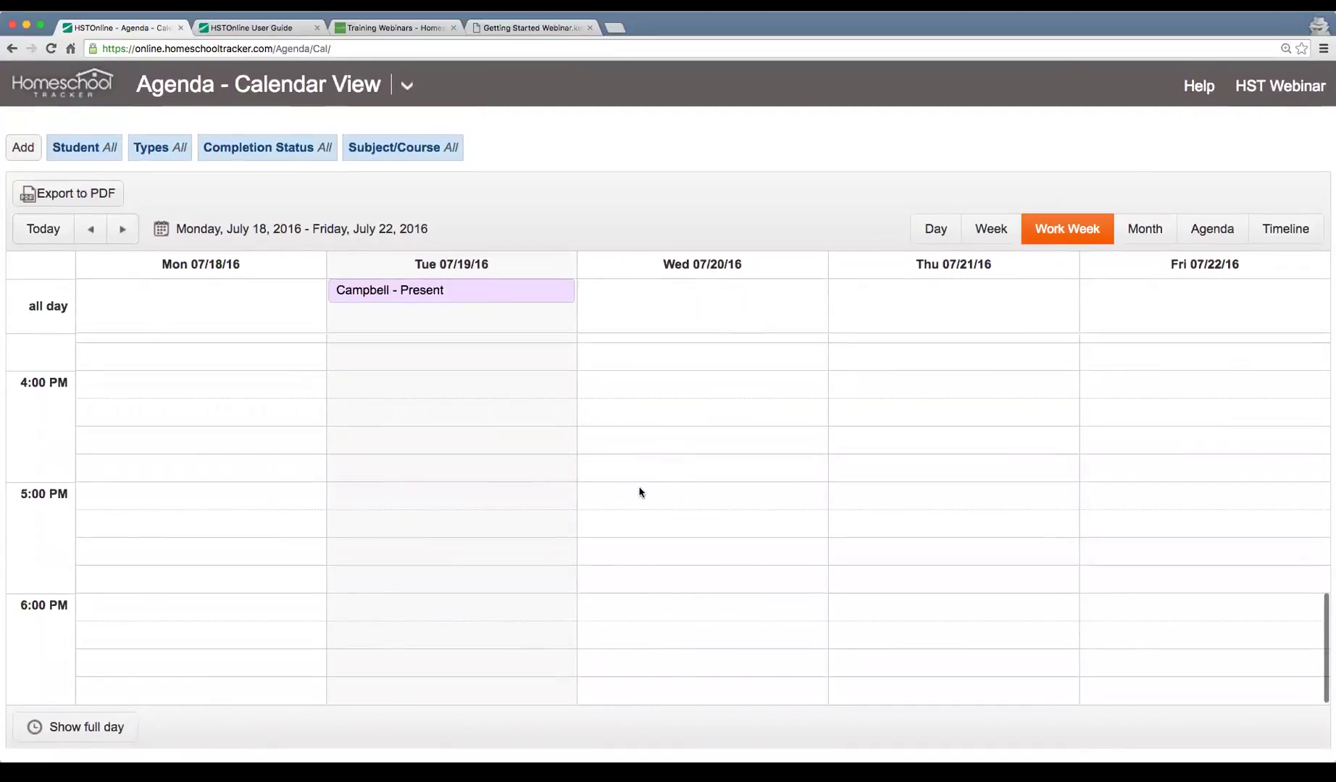
scroll(639, 492, "up", 10)
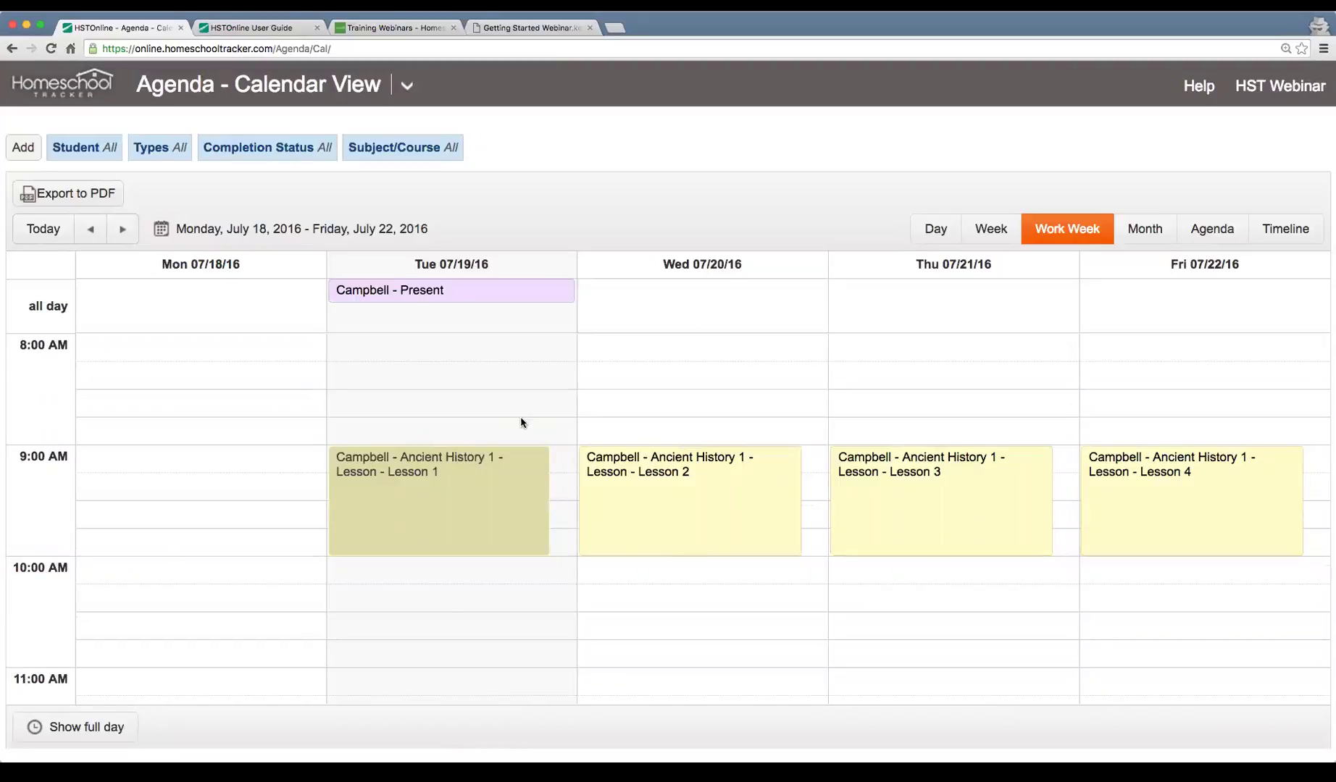
Open the agenda's list view and look over the week's lesson entries and their columns.
left_click(407, 85)
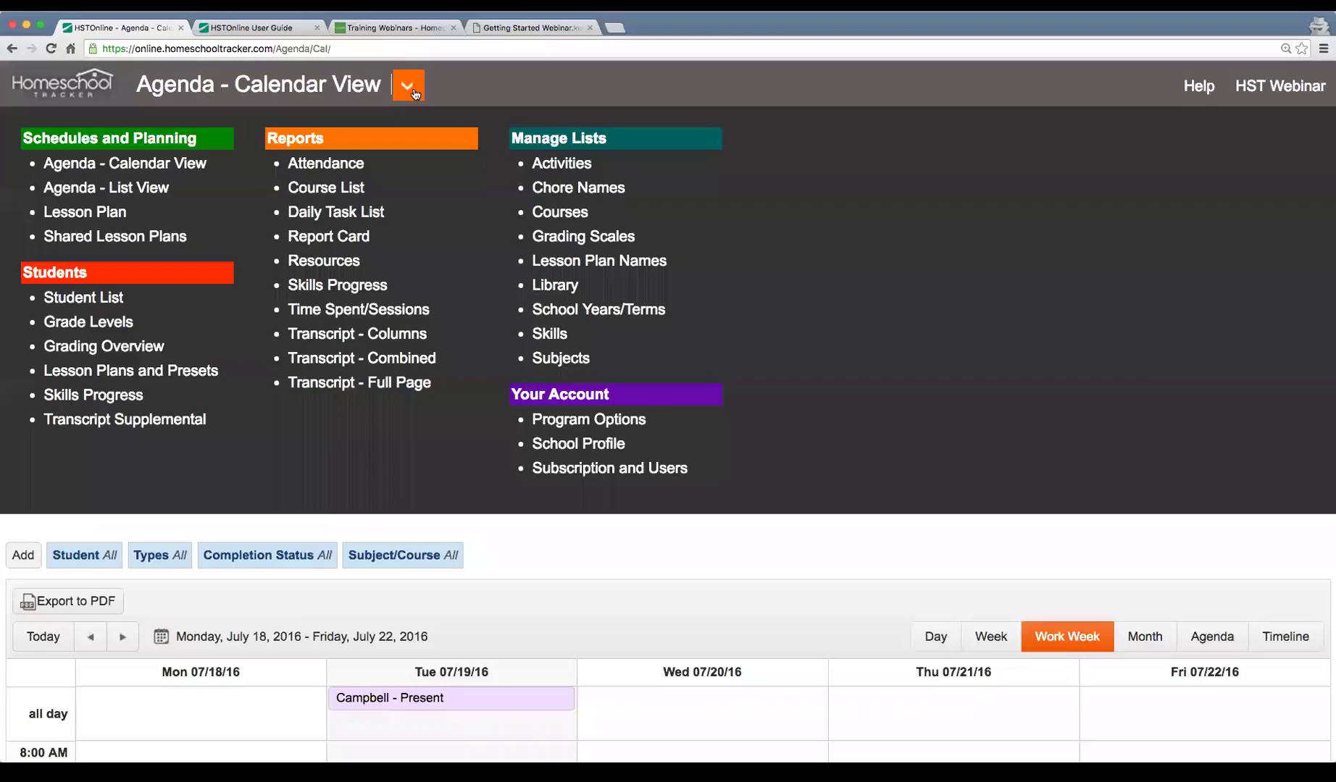
left_click(150, 187)
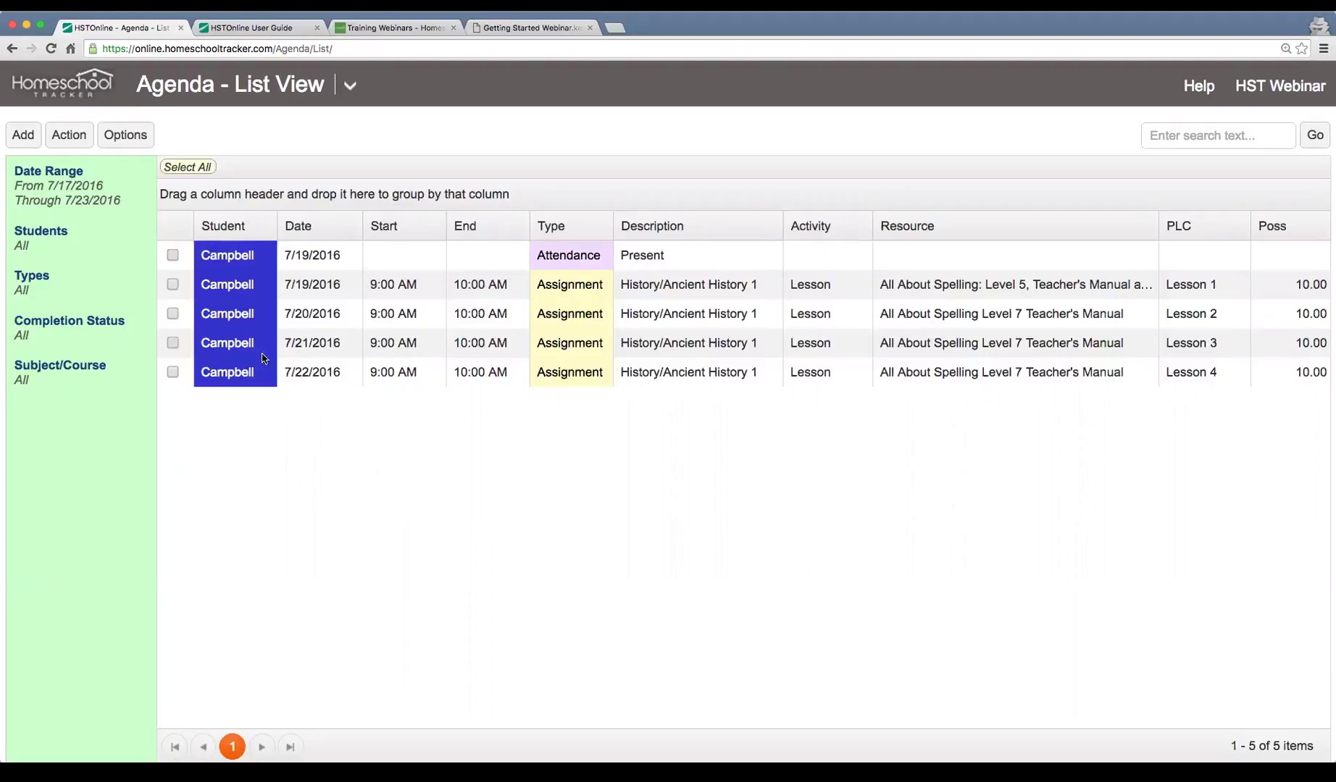
left_click(239, 287)
left_click(236, 313)
left_click(233, 342)
scroll(1094, 344, "right", 5)
scroll(507, 341, "left", 5)
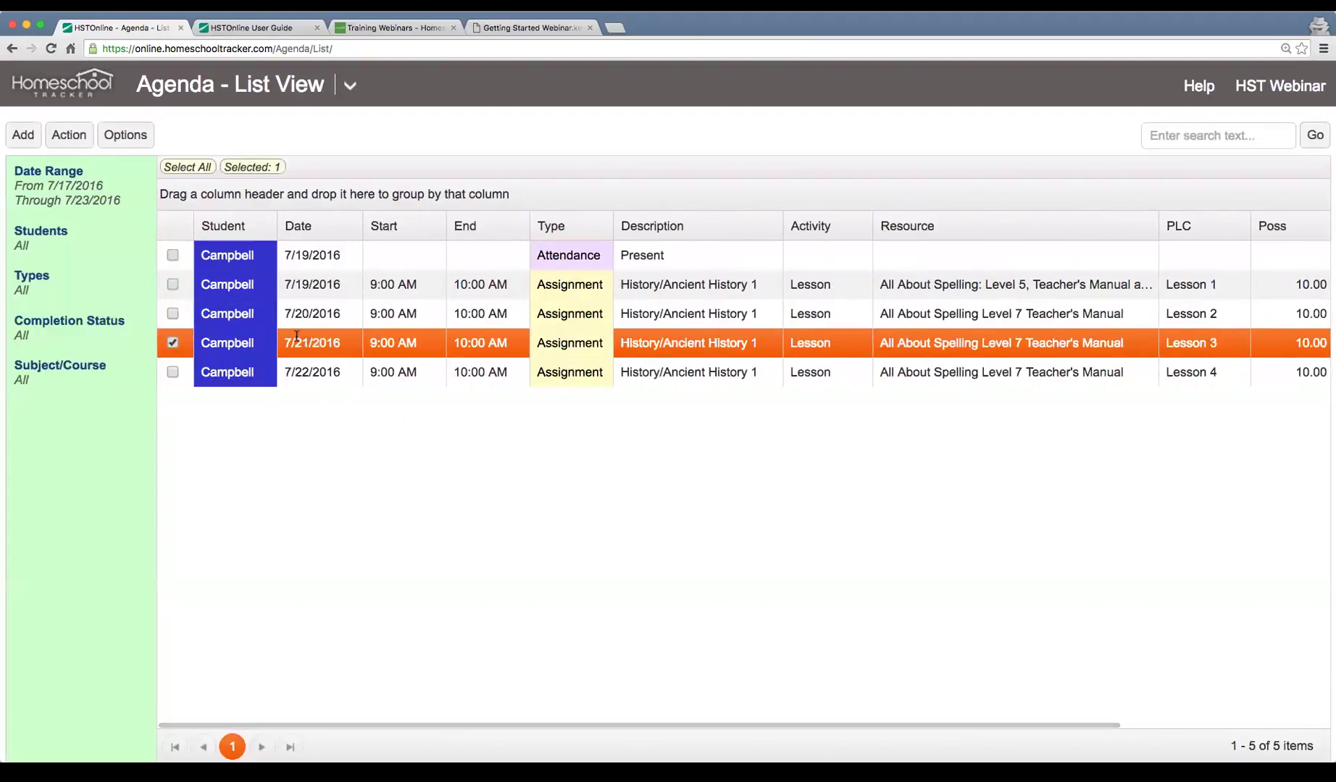
Examine the points, grade and completion columns for Lessons 1 to 4, then select the attendance entry.
left_click(497, 284)
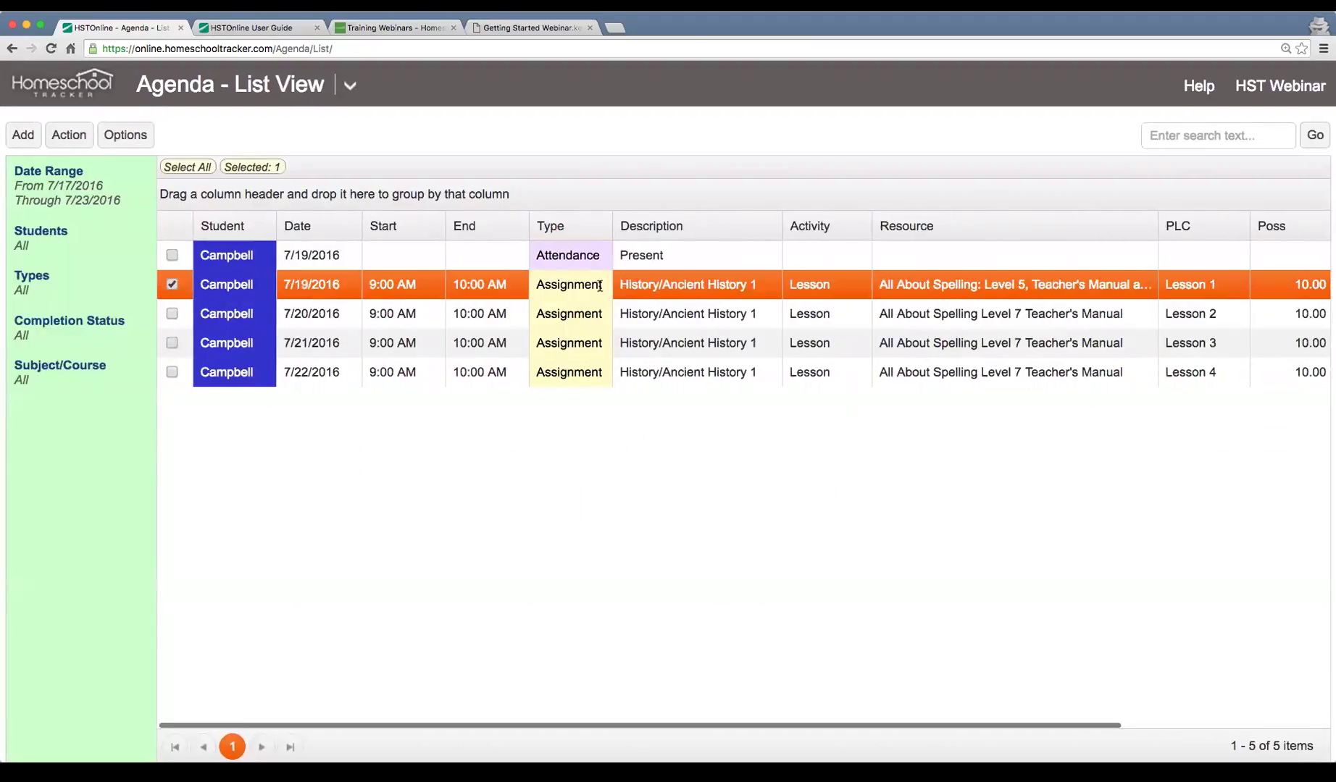
scroll(569, 344, "right", 5)
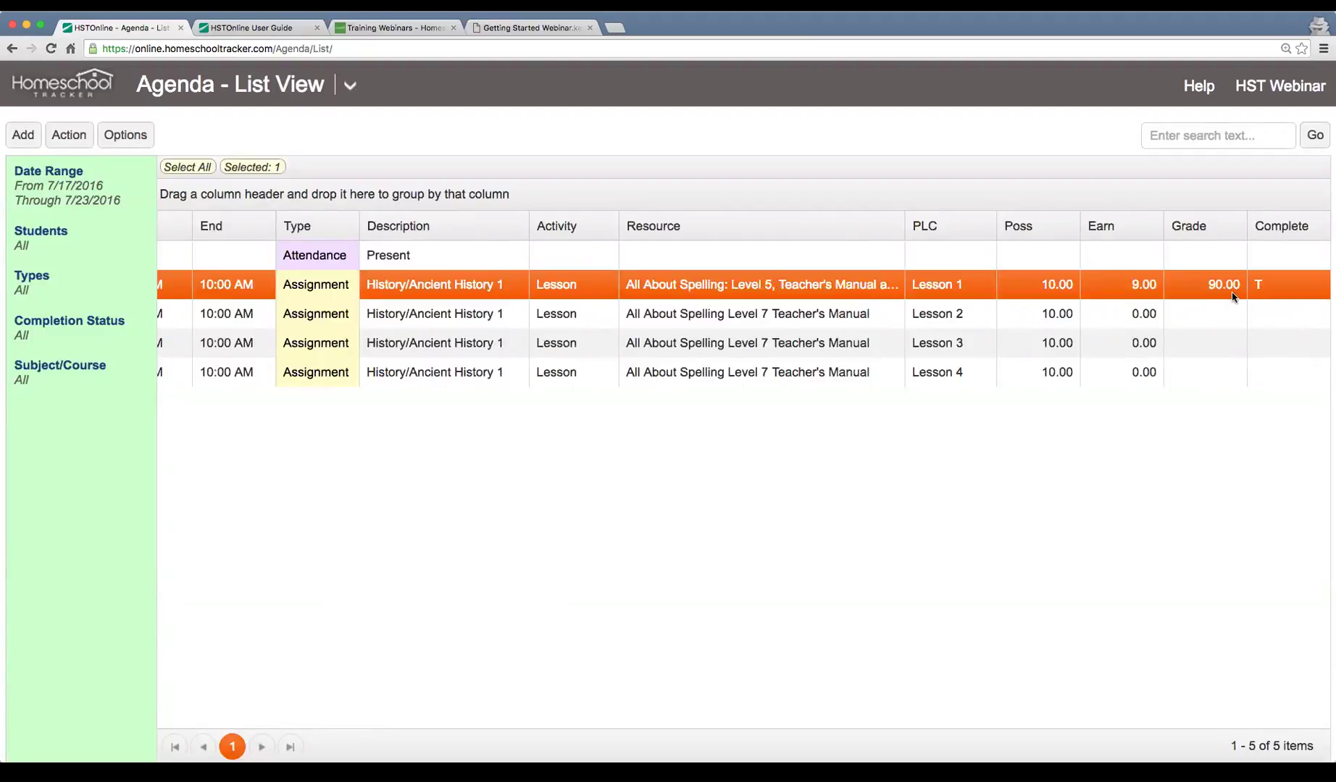
left_click(1106, 326)
left_click(1070, 342)
left_click(1040, 380)
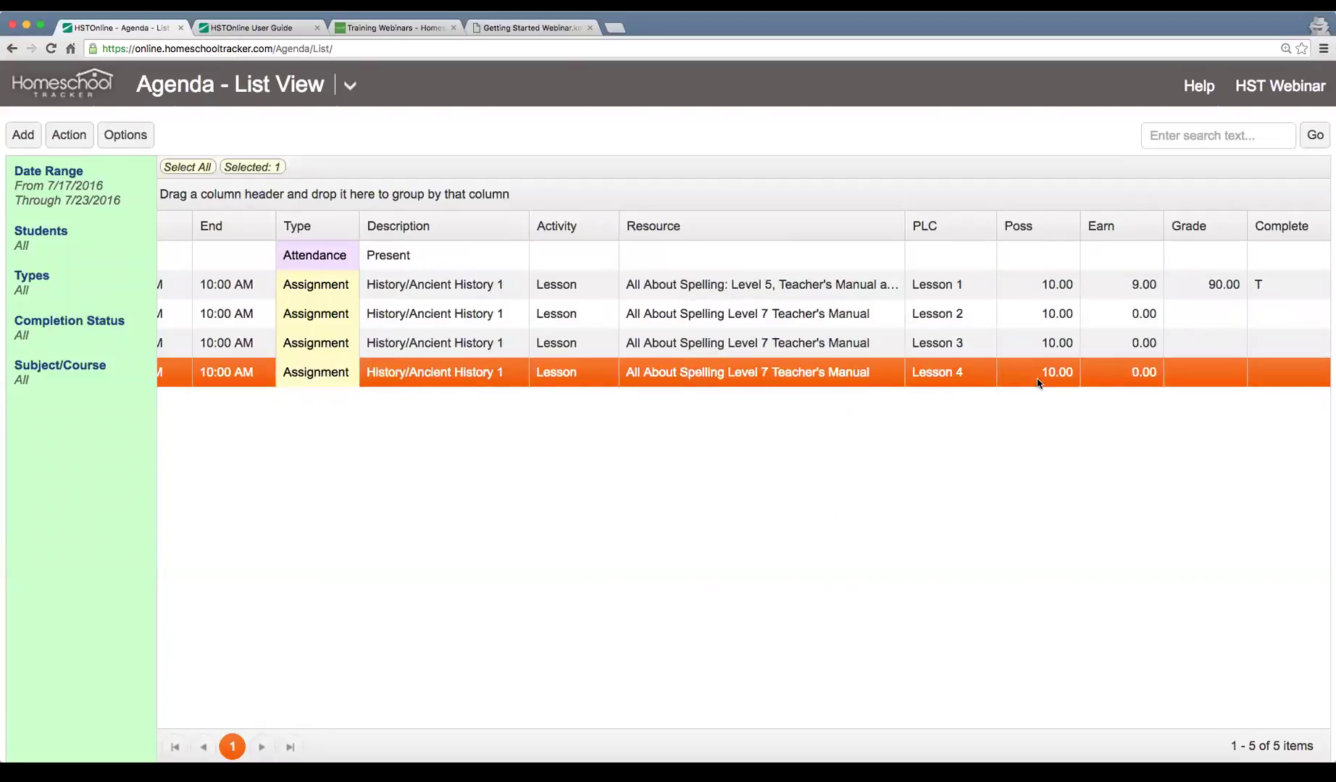
scroll(769, 344, "left", 5)
left_click(540, 253)
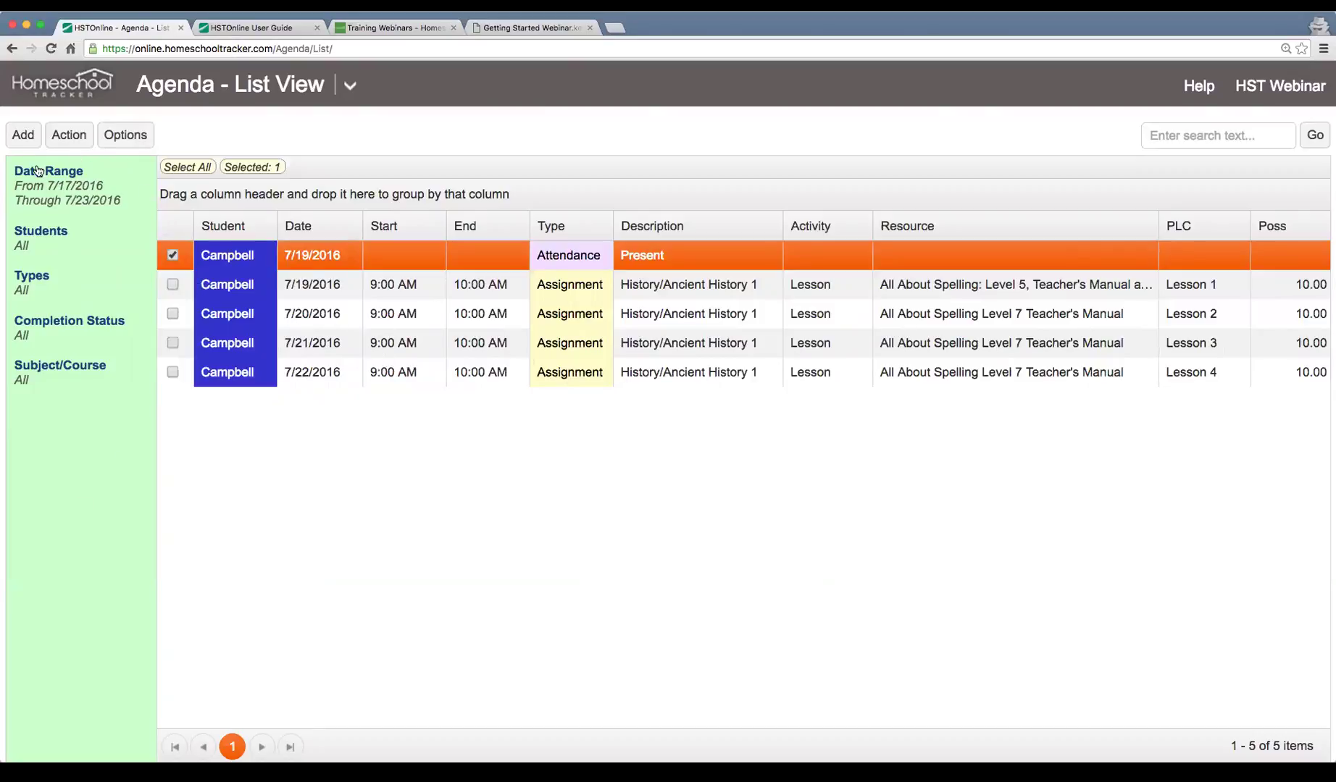
Look at the list's date range and item type filters and close them without changes.
left_click(82, 196)
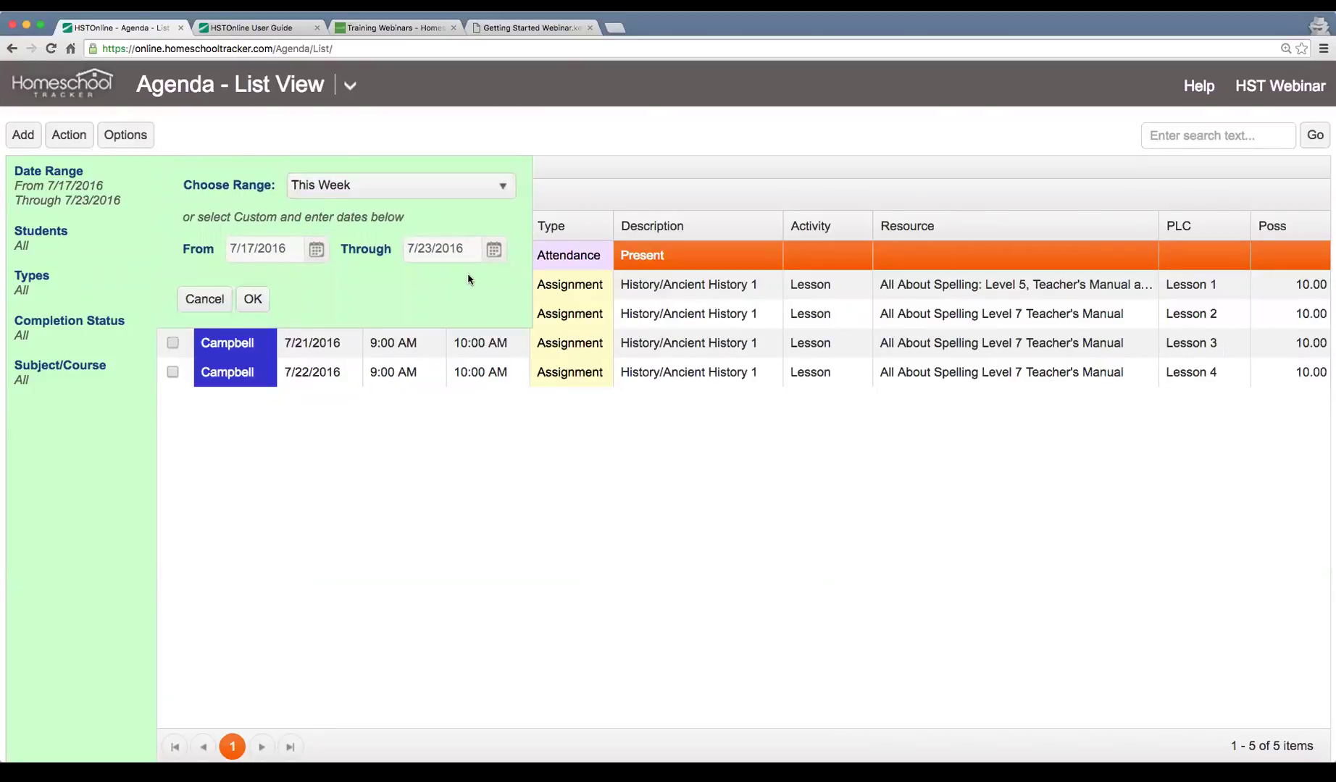
left_click(204, 299)
left_click(36, 293)
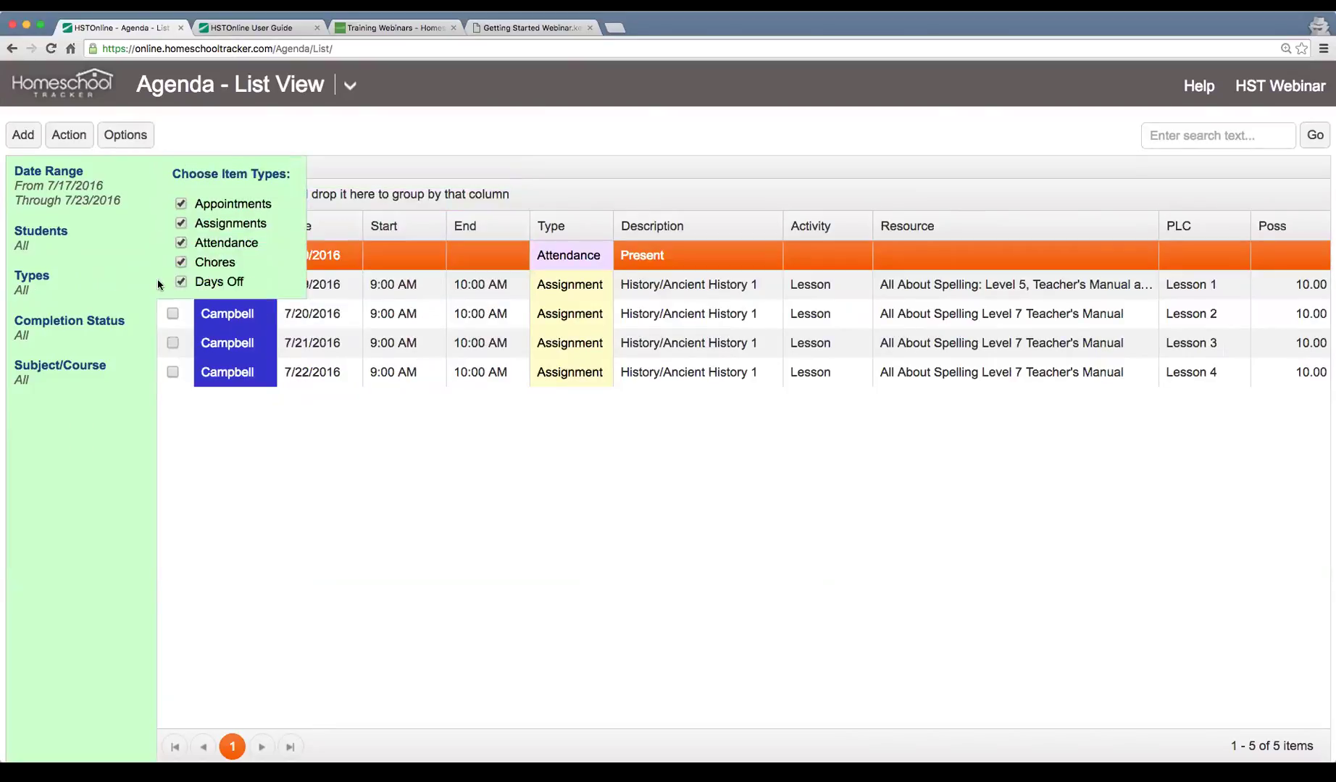
left_click(203, 319)
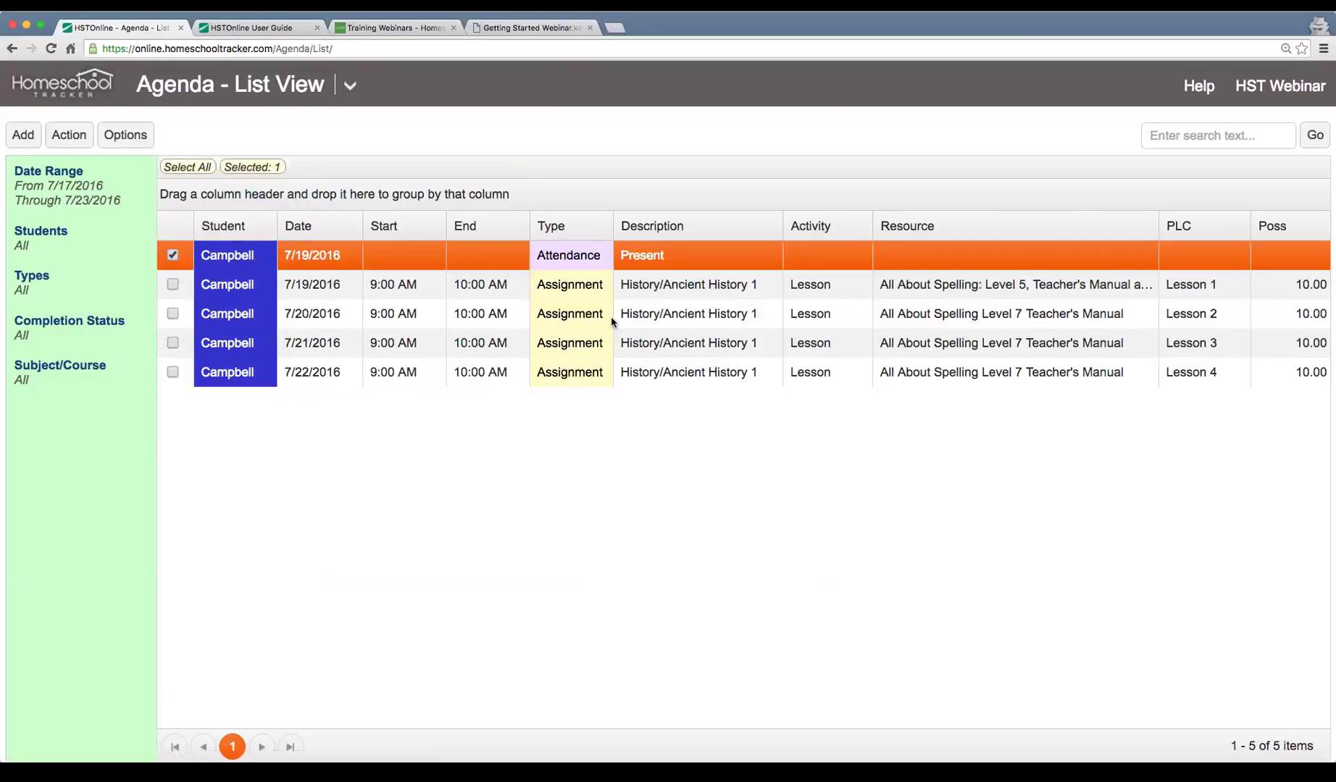
Sort the agenda list by date and clear the sorting again.
scroll(611, 319, "right", 5)
scroll(611, 316, "left", 5)
left_click(316, 217)
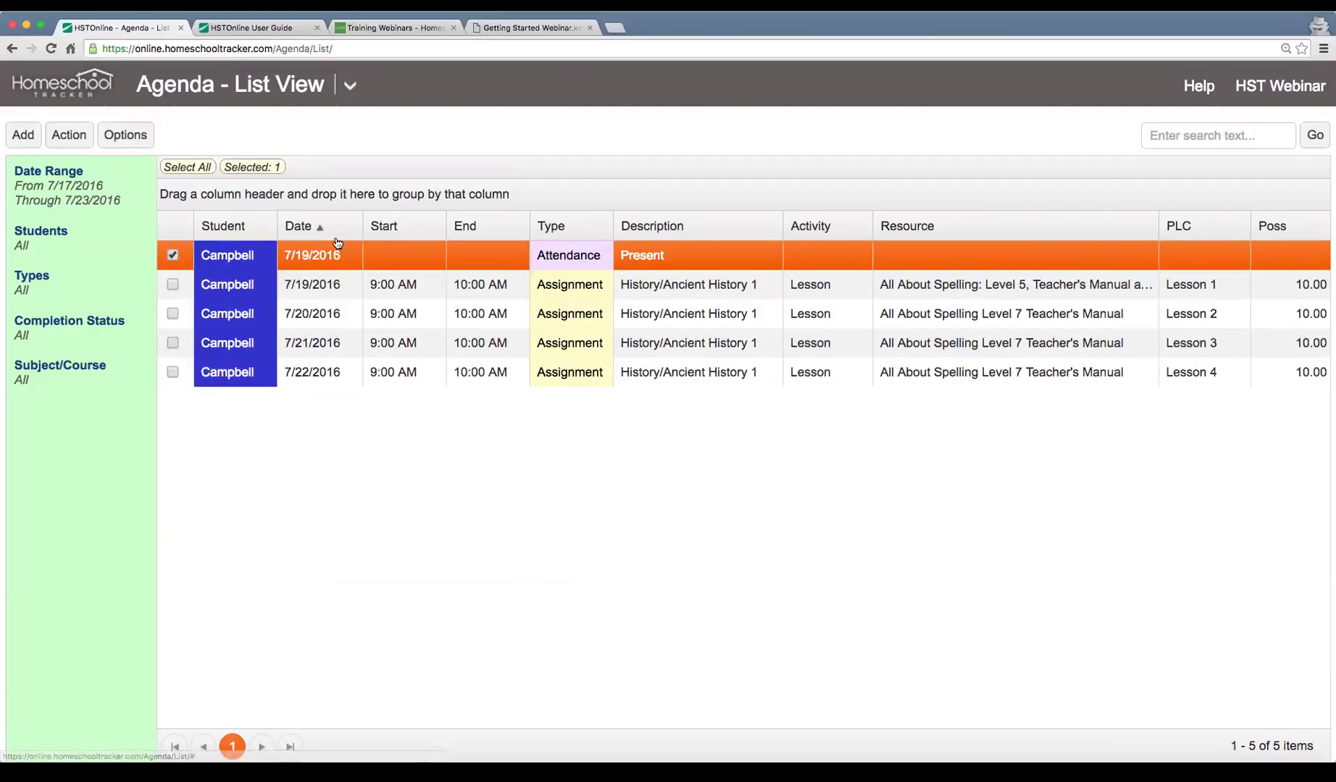
left_click(341, 228)
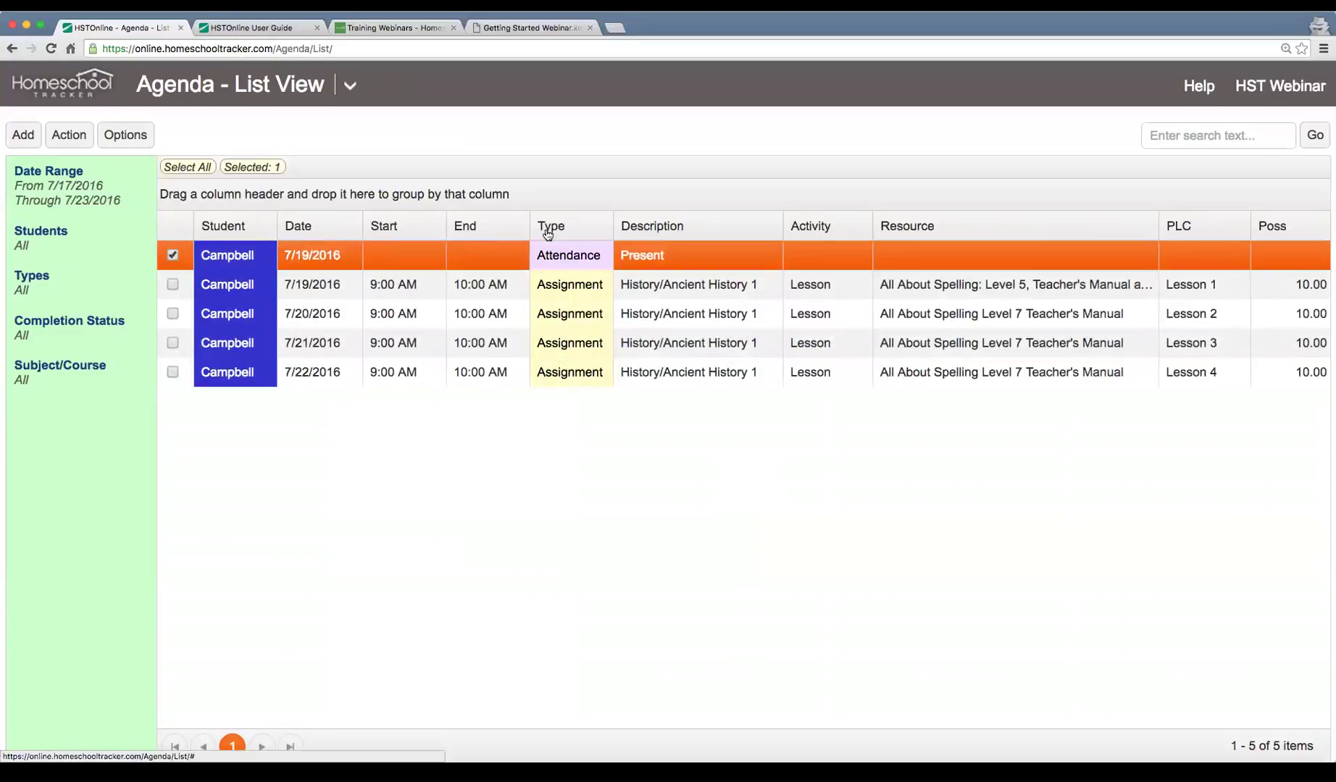
Group the list by type, collapse and expand the assignment and attendance groups, and remove the grouping.
left_click_drag(564, 227, 439, 187)
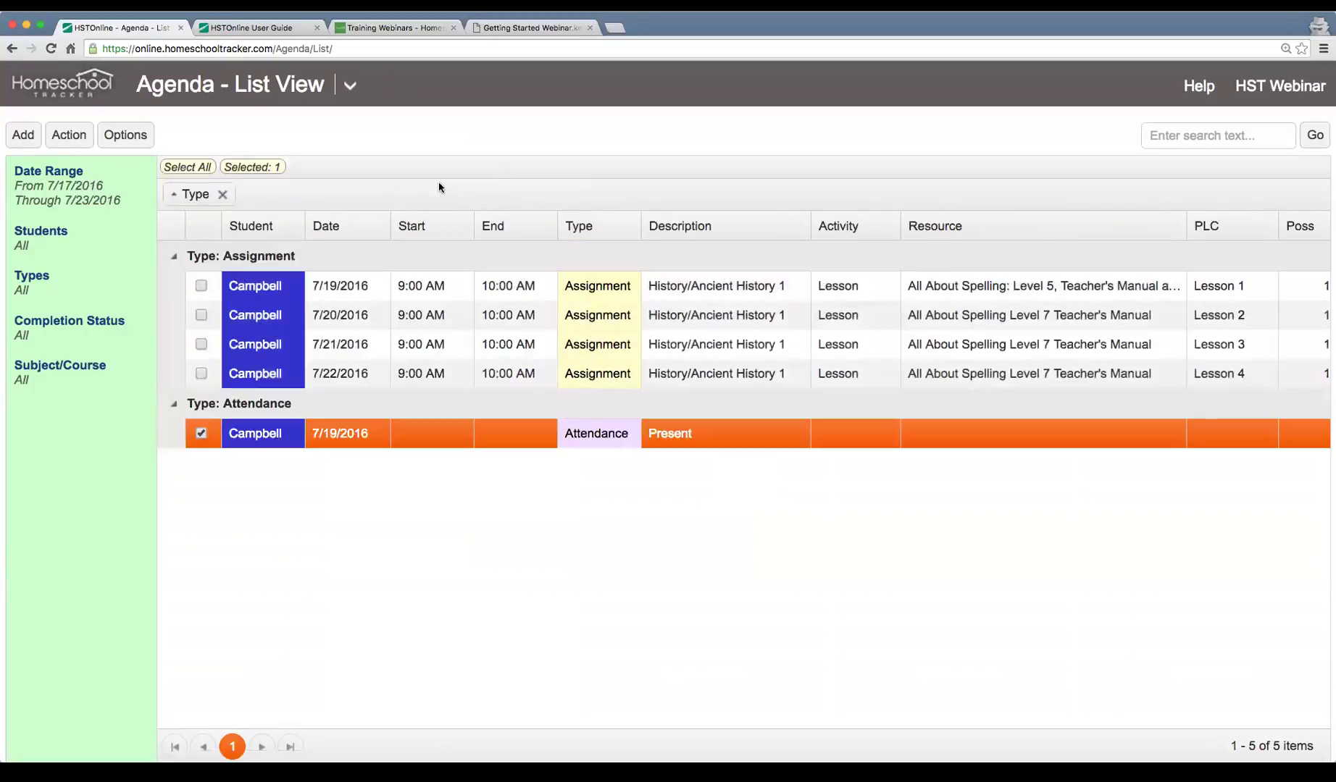
left_click_drag(224, 256, 283, 259)
left_click(175, 257)
left_click(175, 257)
left_click(174, 403)
left_click(173, 404)
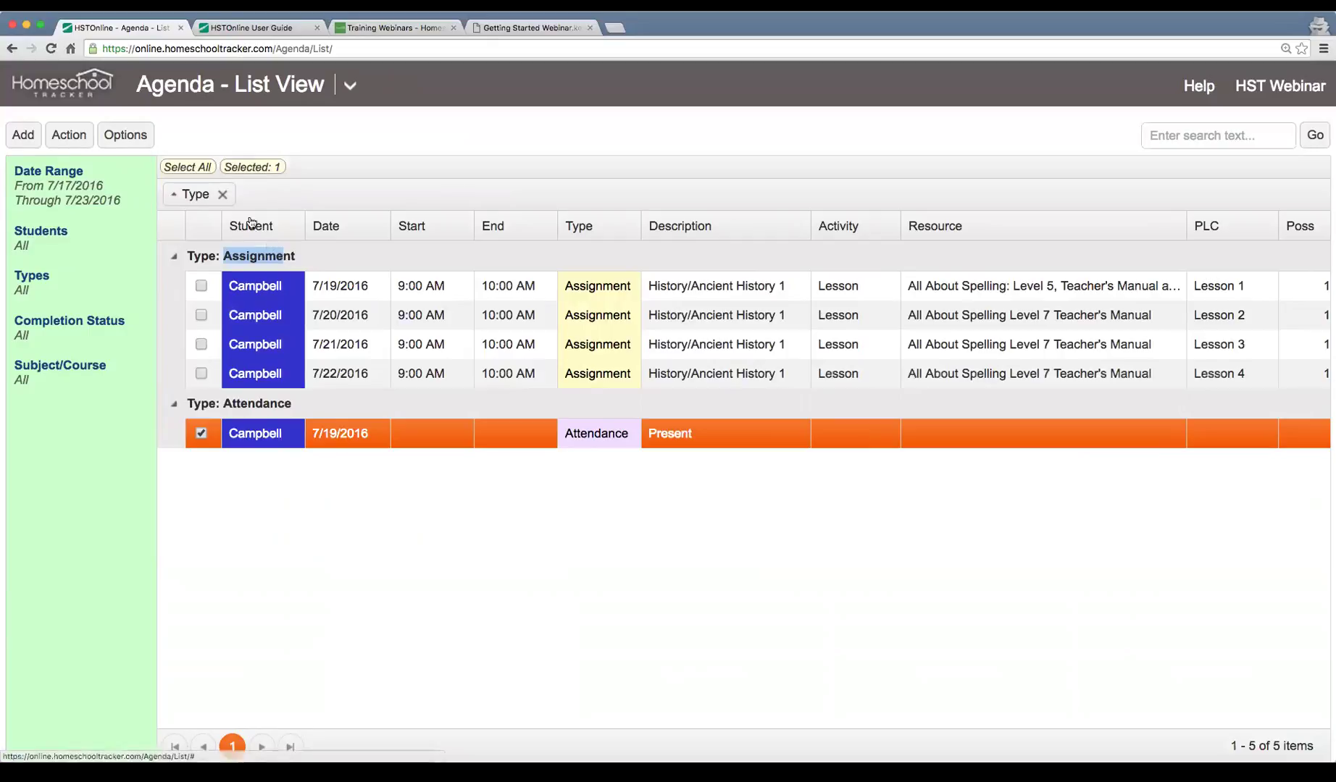
left_click(222, 195)
Search the agenda list for "lesson" and clear the search to list all entries again.
left_click(1182, 137)
type("lesson")
key("Return")
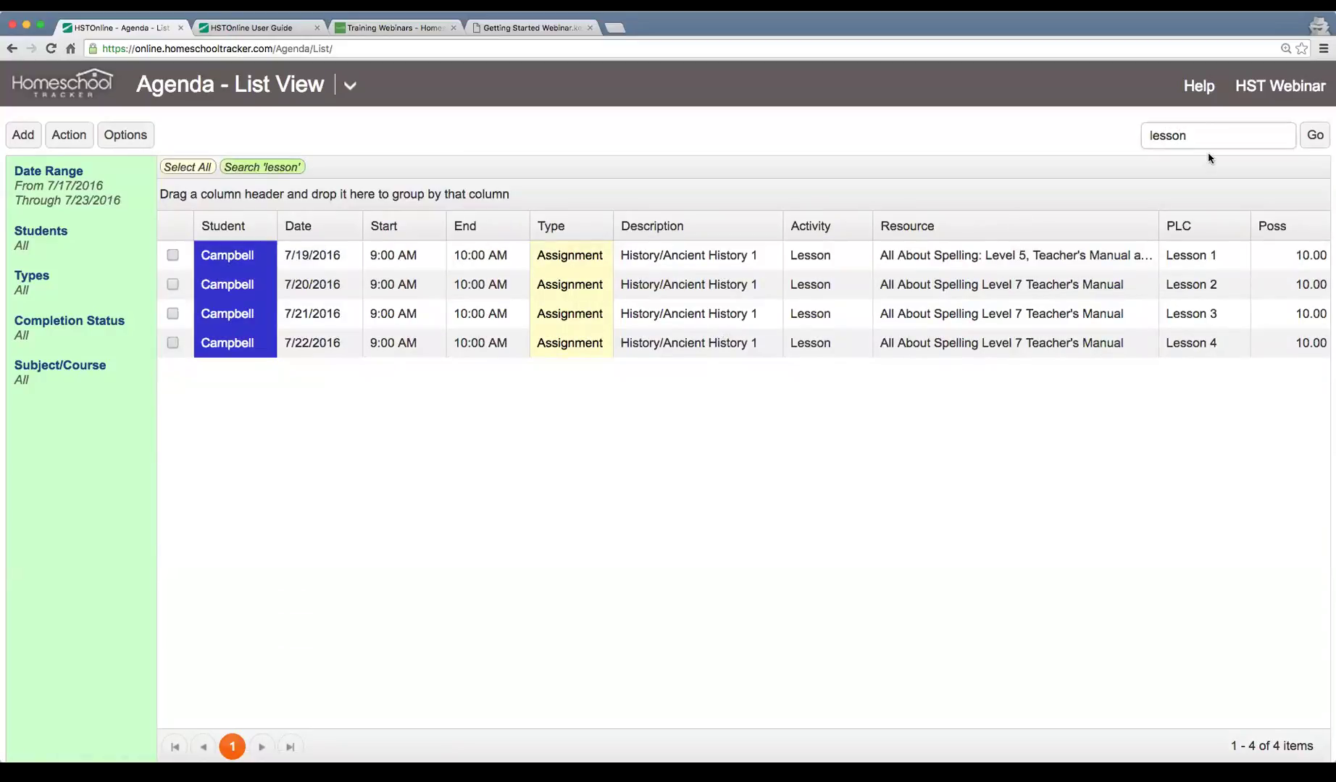
double_click(1224, 135)
key("BackSpace")
left_click(1307, 138)
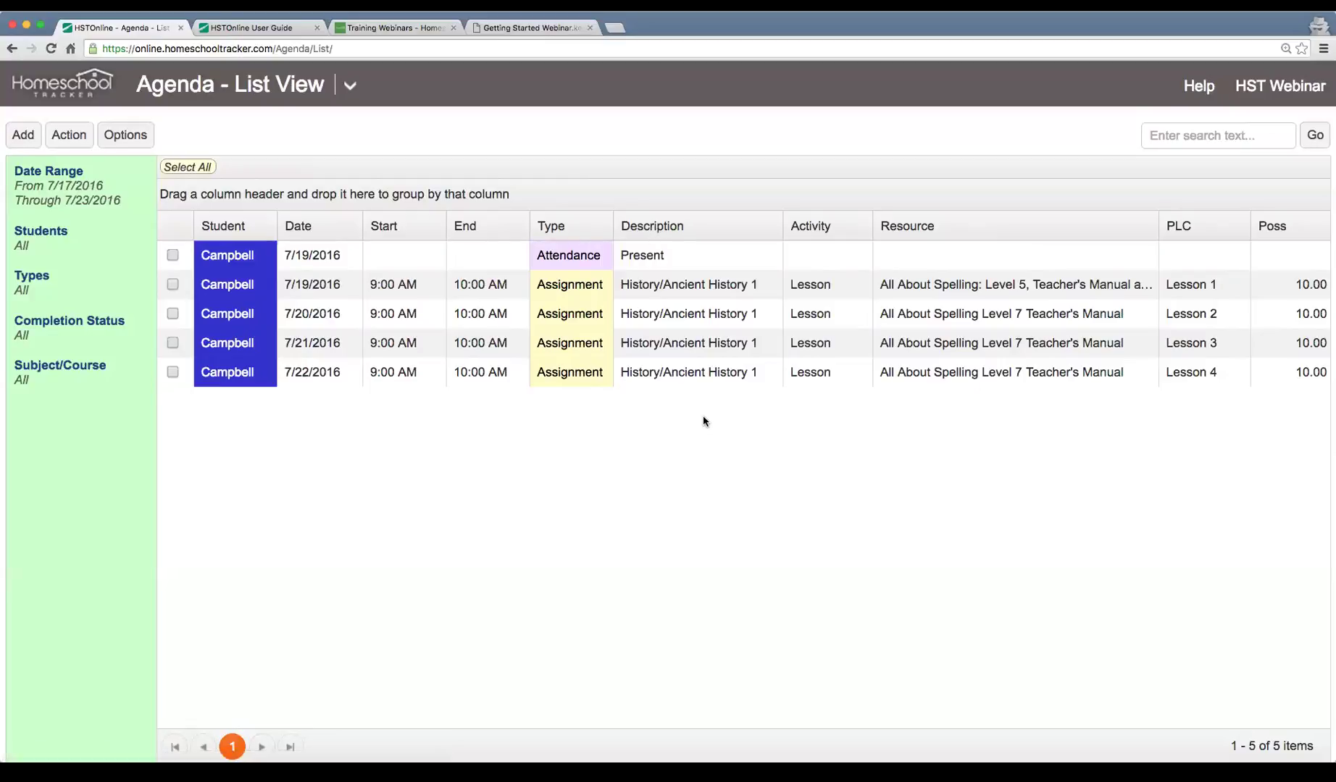
Select the Lesson 2, 3 and 4 assignments and open them for multi-editing.
scroll(703, 421, "right", 5)
scroll(695, 417, "right", 2)
scroll(693, 415, "left", 6)
left_click(172, 314)
left_click(172, 343)
left_click(172, 372)
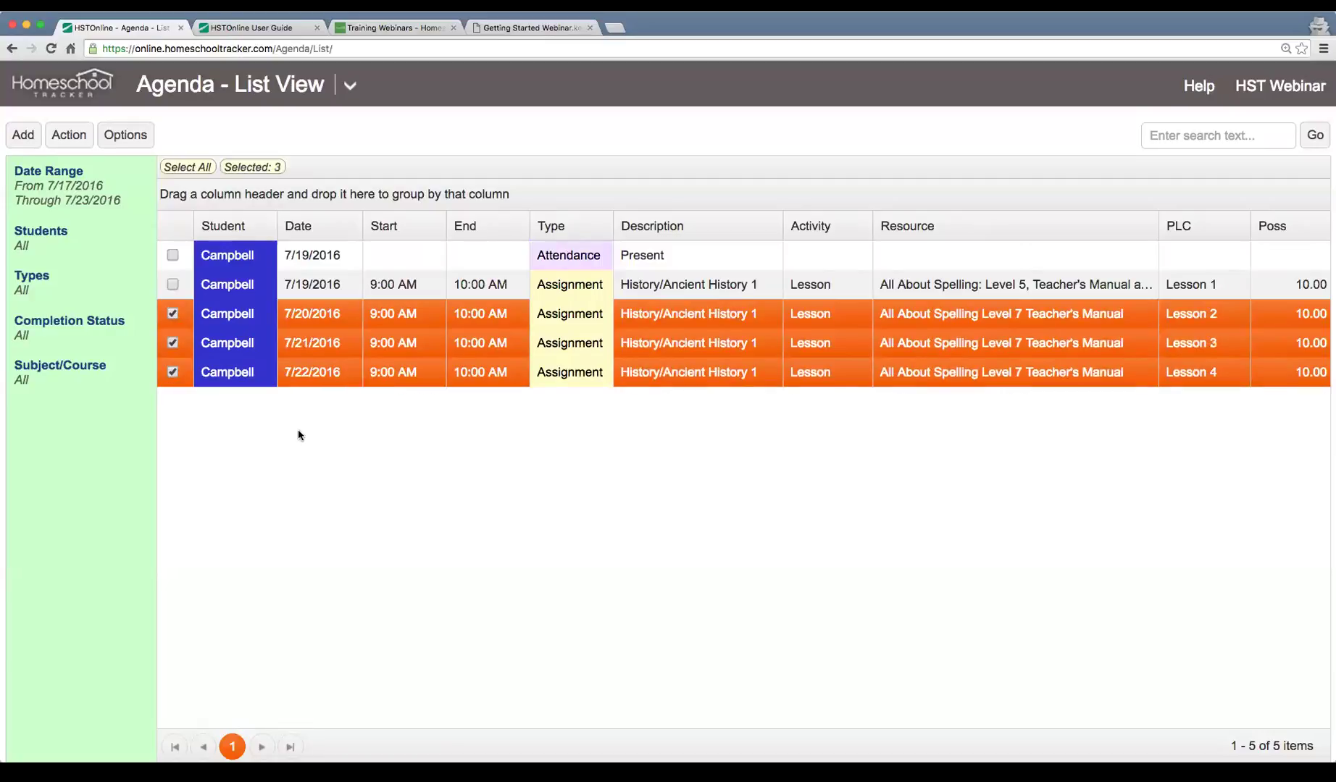
left_click(69, 135)
left_click(87, 251)
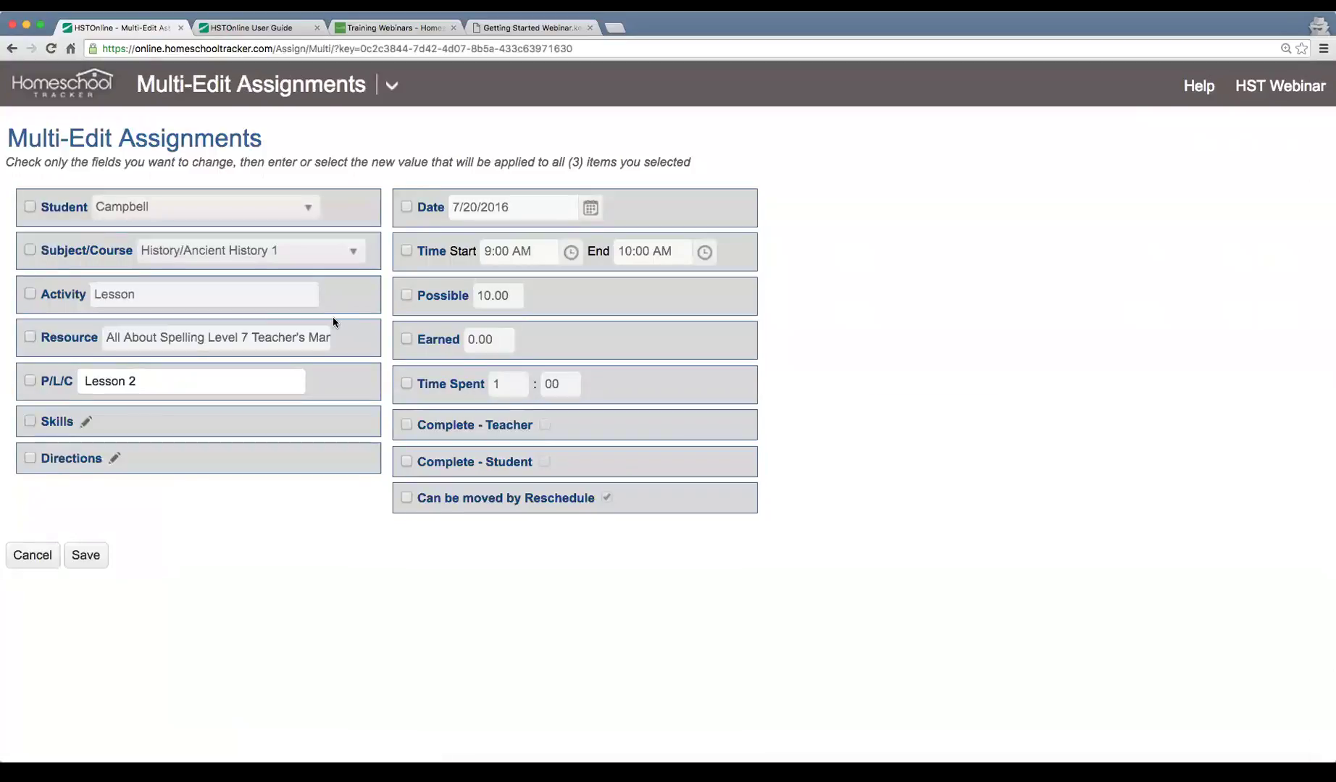
Enable the earned points change for the selected assignments and set it to 8.
left_click(406, 339)
left_click(481, 338)
type("8")
key("Tab")
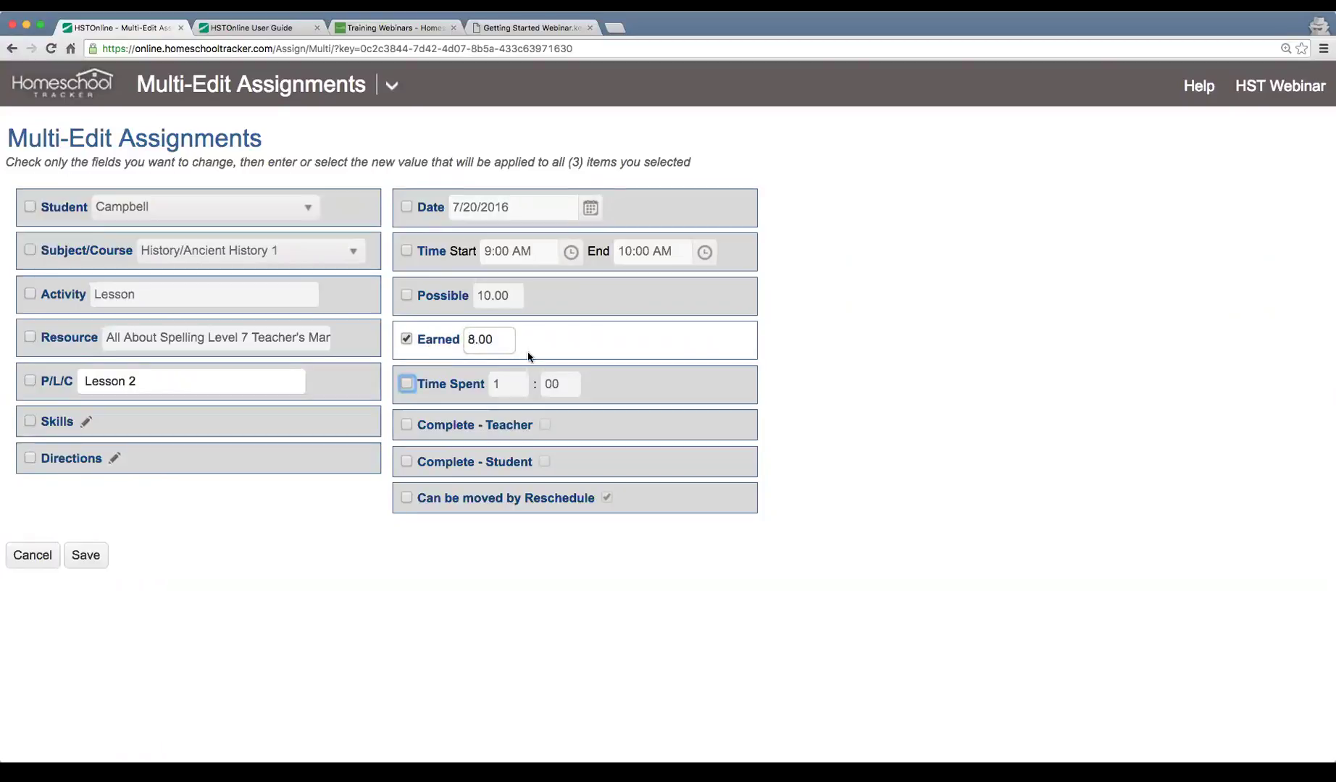
Enable the teacher completion change, mark the selected assignments complete by the teacher, and save the multi-edit.
left_click(406, 425)
left_click(545, 425)
left_click(91, 561)
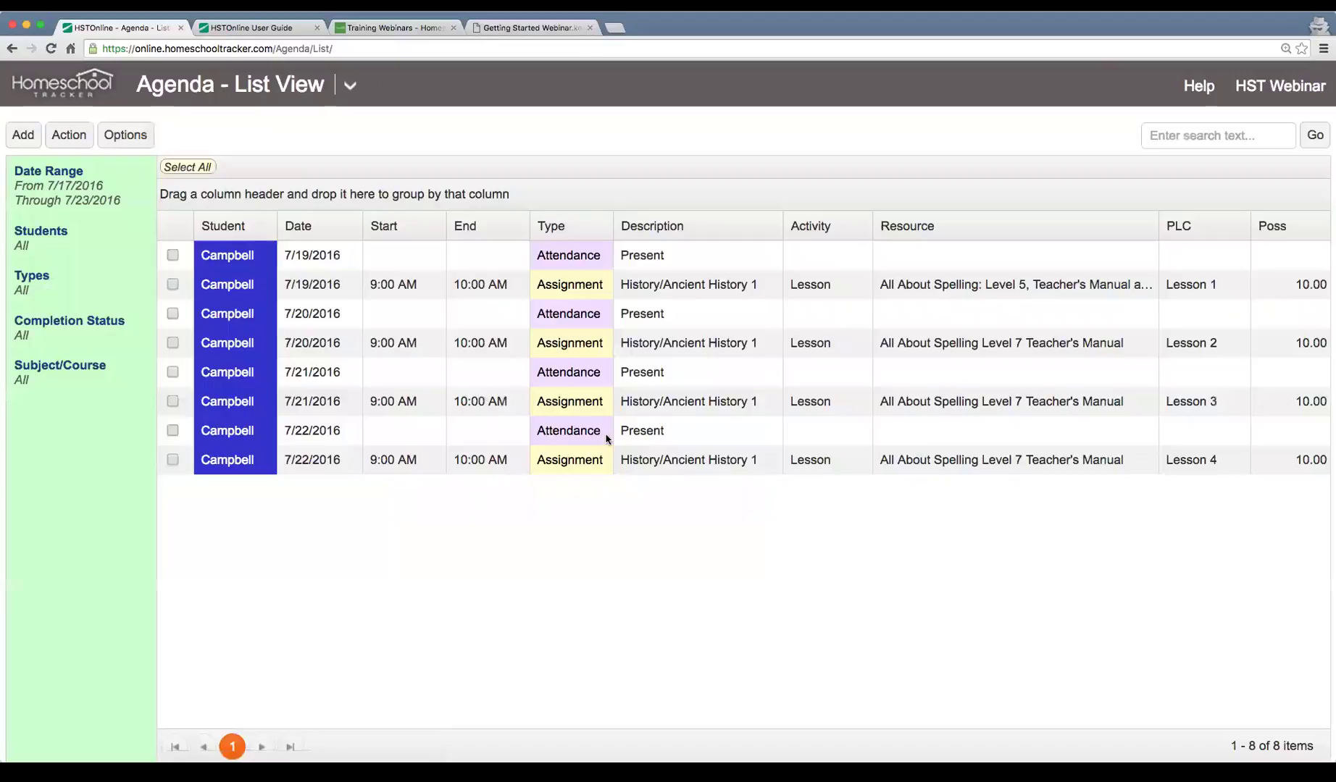
Check the earned points, grades and completion status of the Lesson 2, 3 and 4 assignments, and switch to the Getting Started Webinar slides.
left_click(573, 317)
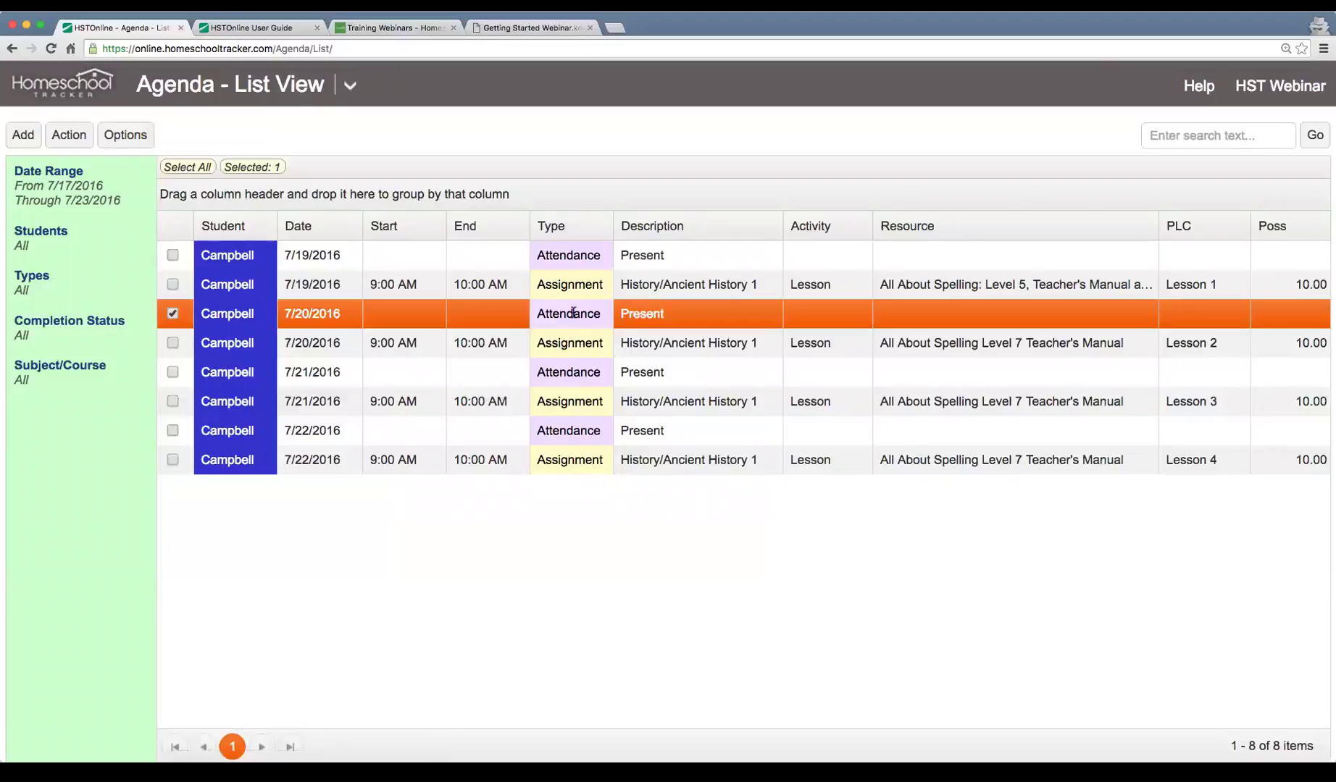
left_click(571, 369)
left_click(582, 414)
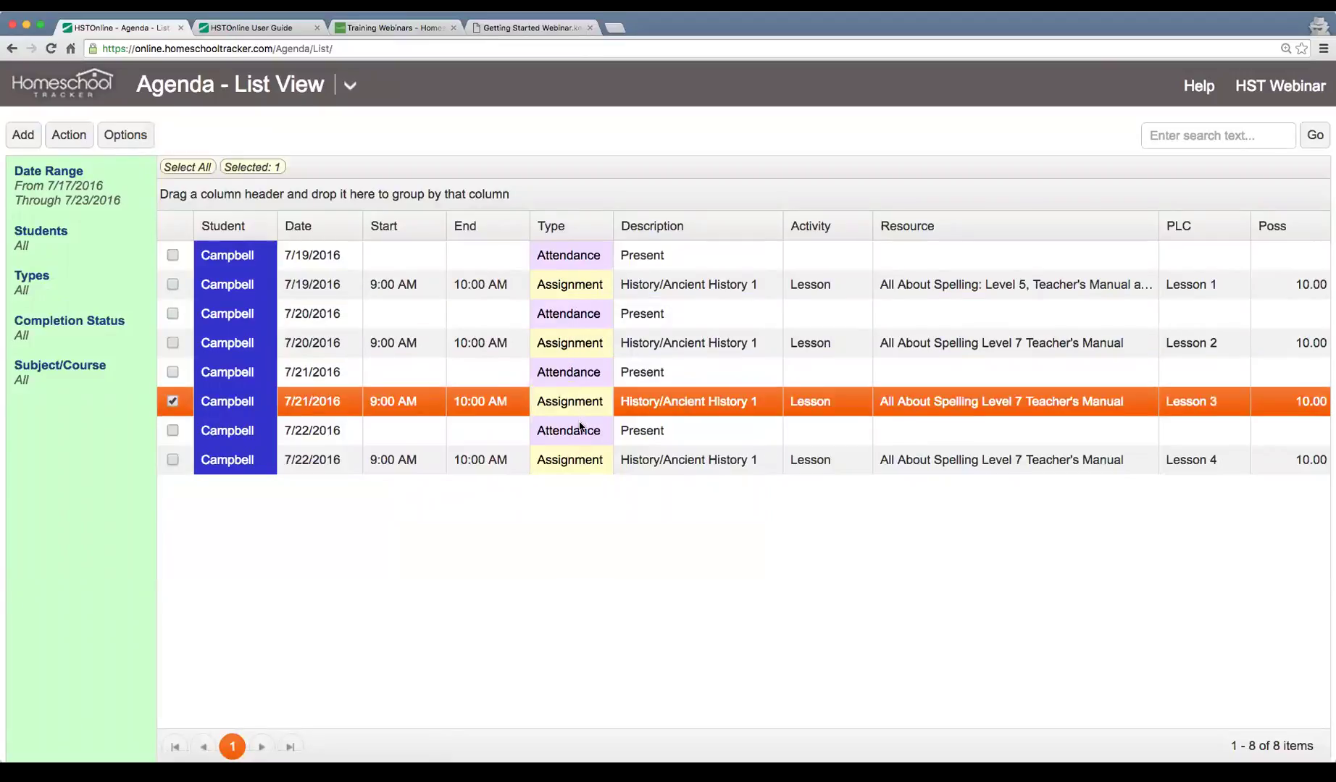
left_click(601, 431)
scroll(721, 398, "right", 2)
scroll(721, 398, "right", 3)
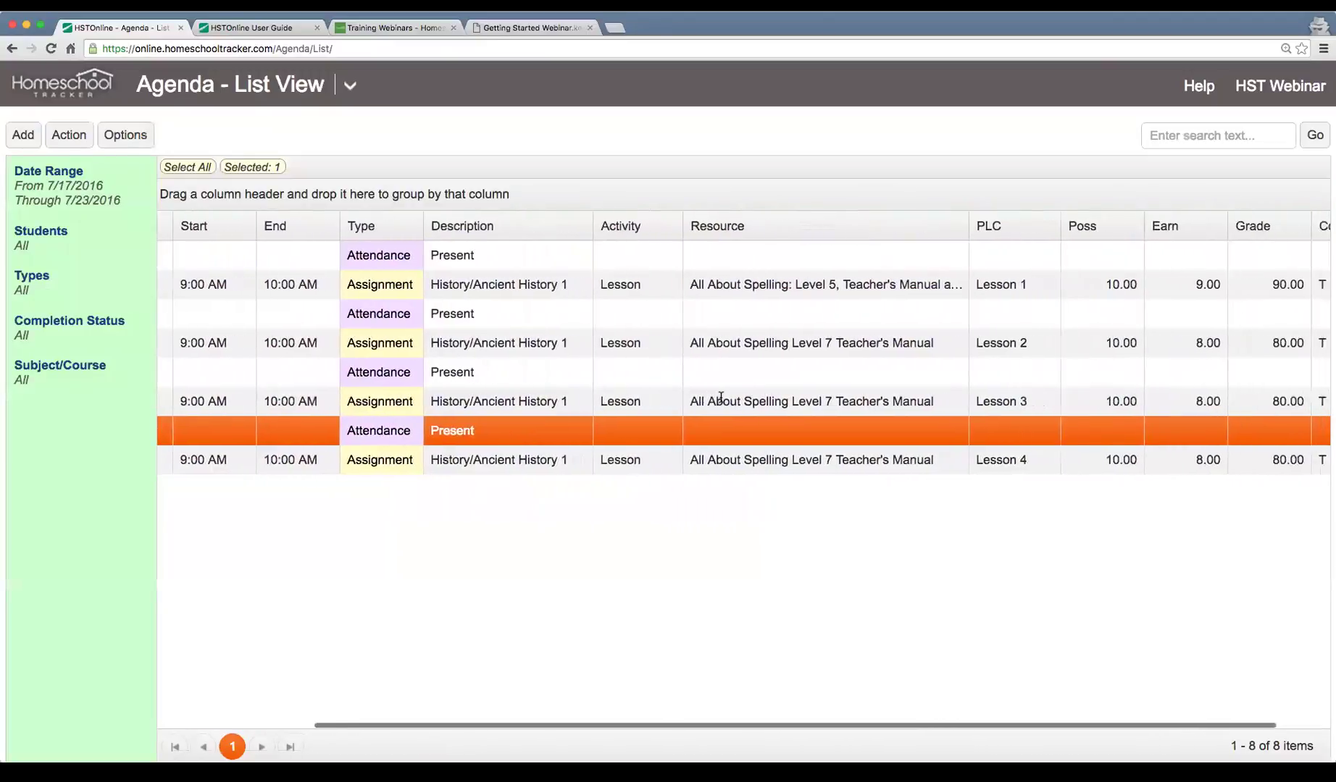
left_click(1159, 354)
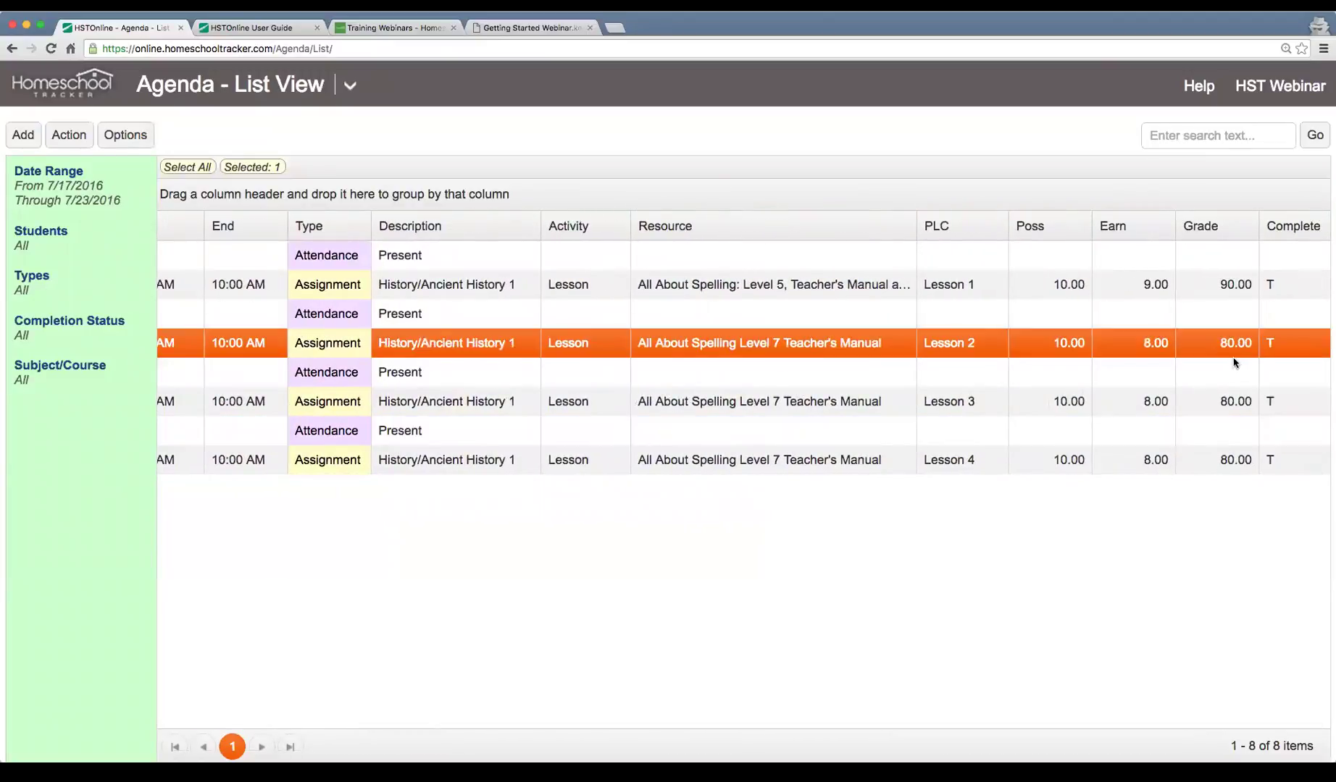
left_click(1265, 419)
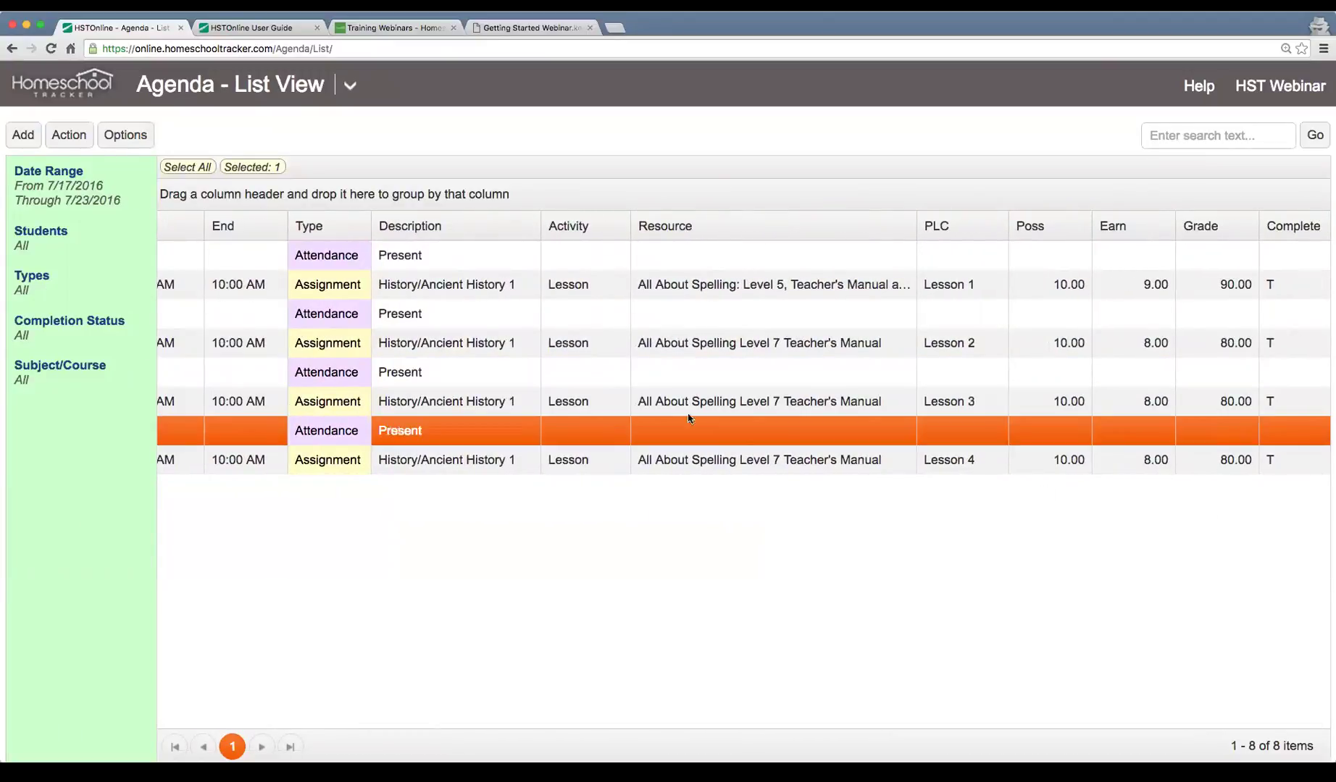
scroll(652, 406, "left", 4)
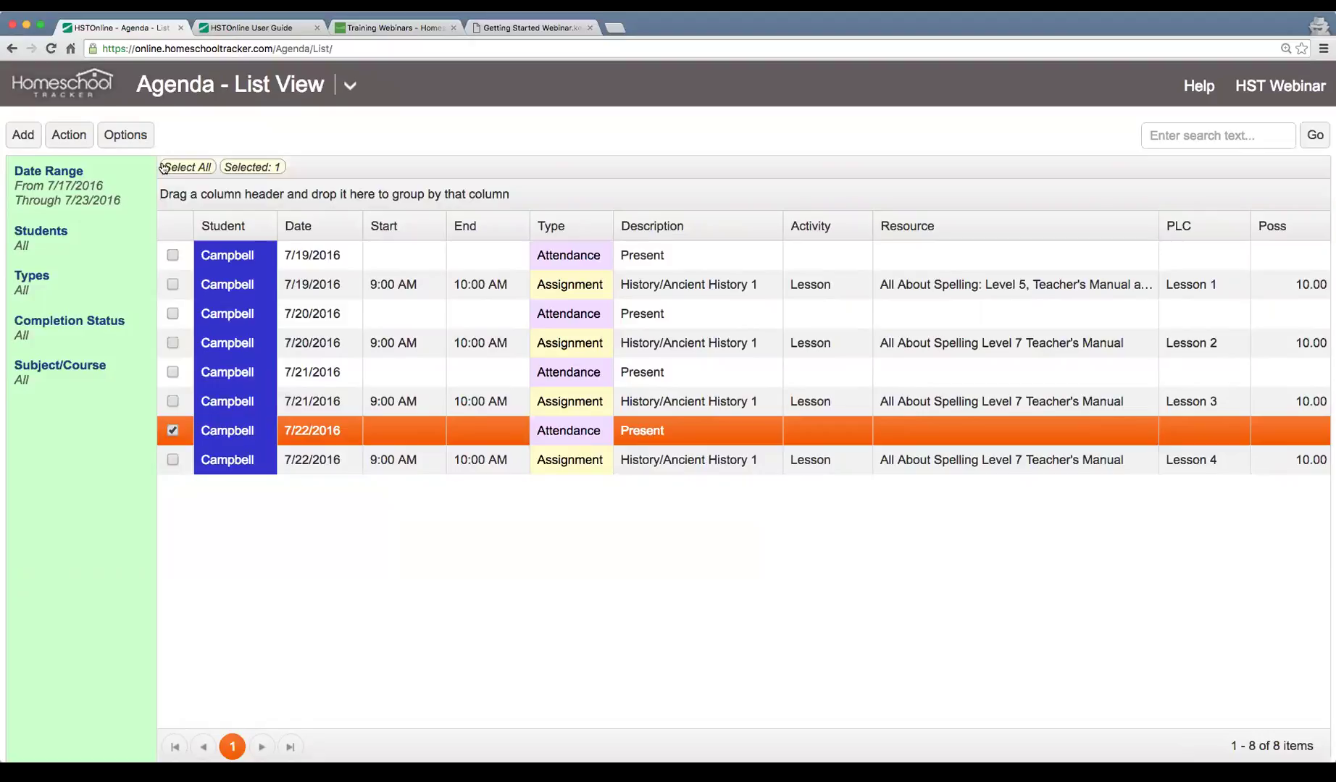
left_click(507, 28)
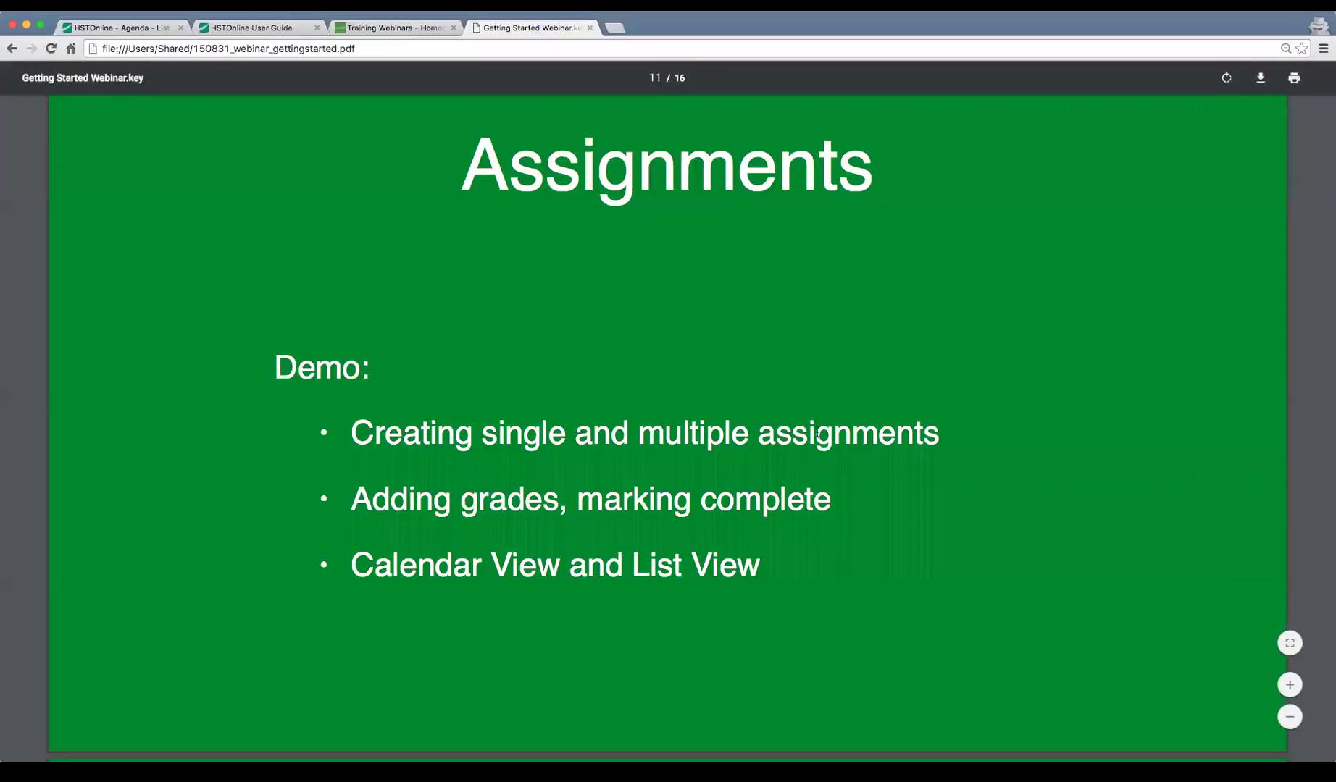
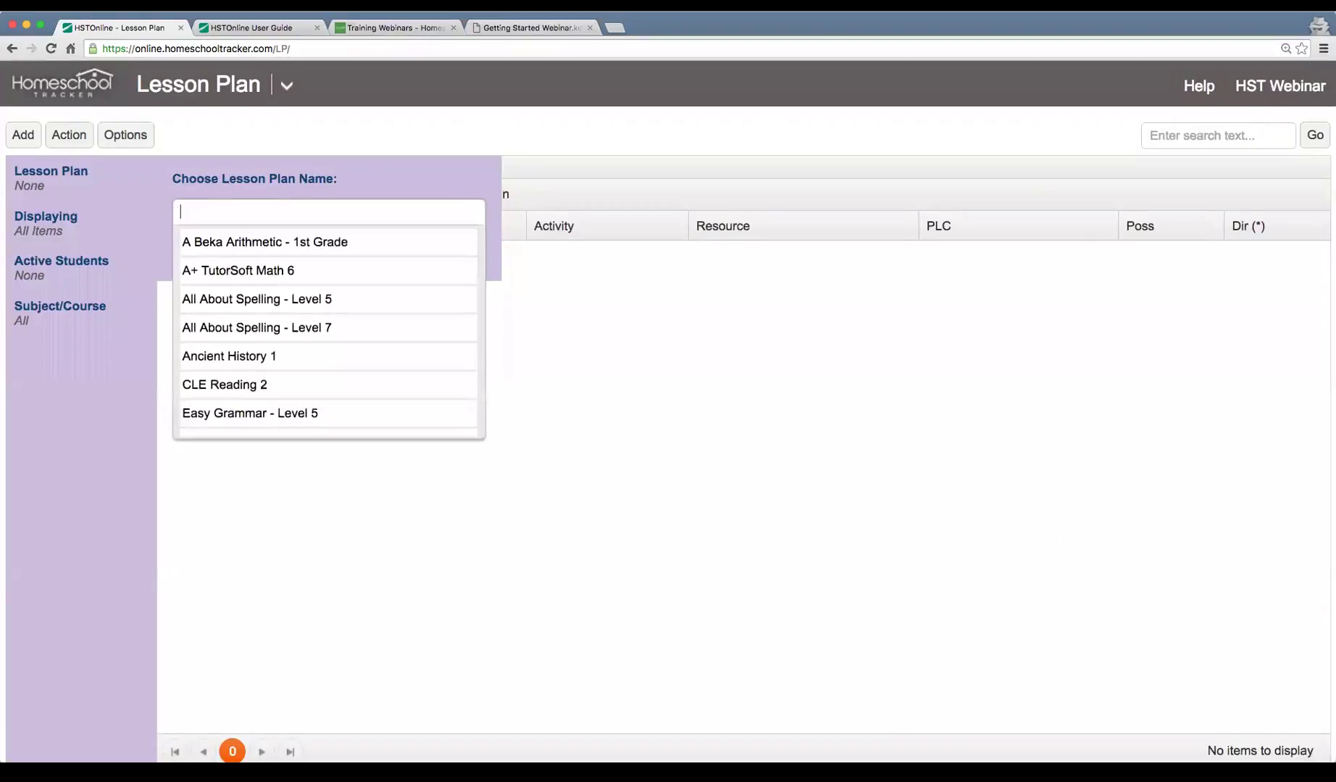
Display the "A Beka Arithmetic - 1st Grade" lesson plan.
left_click(296, 246)
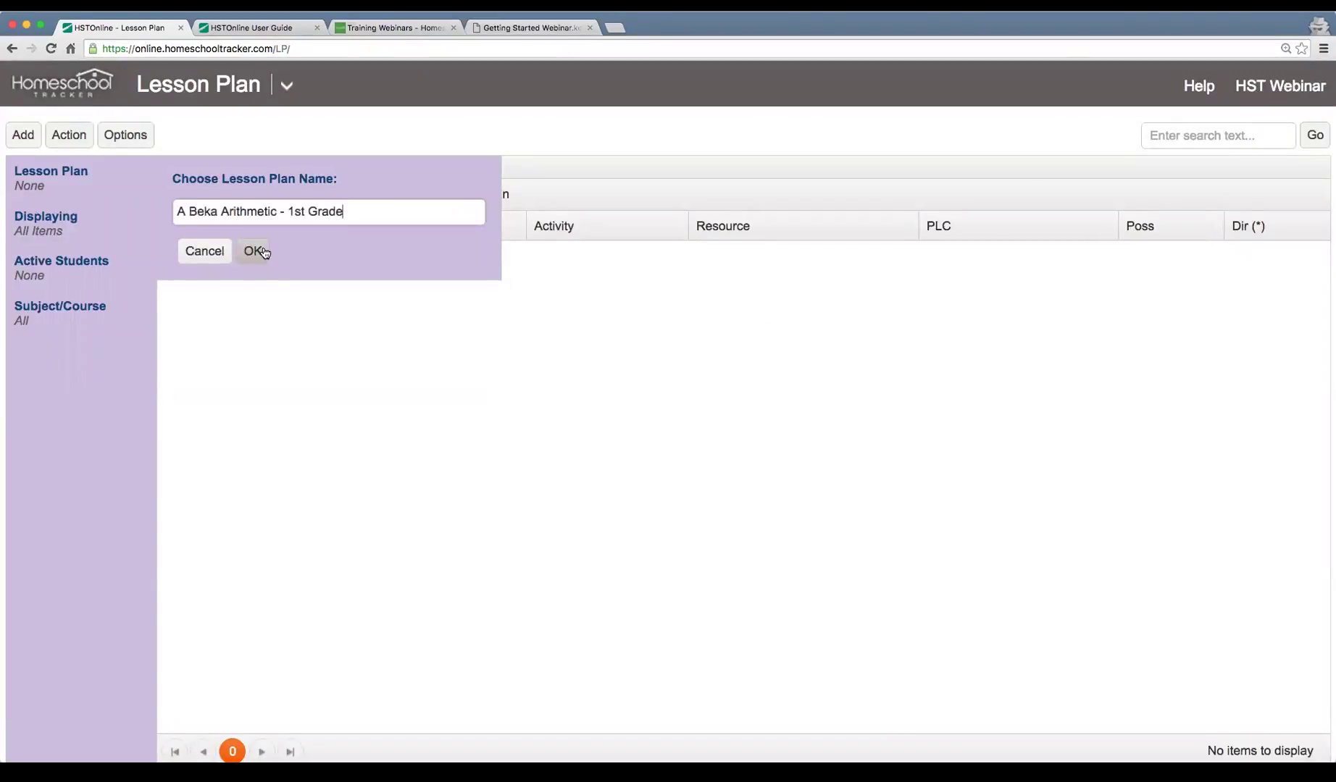
left_click(263, 249)
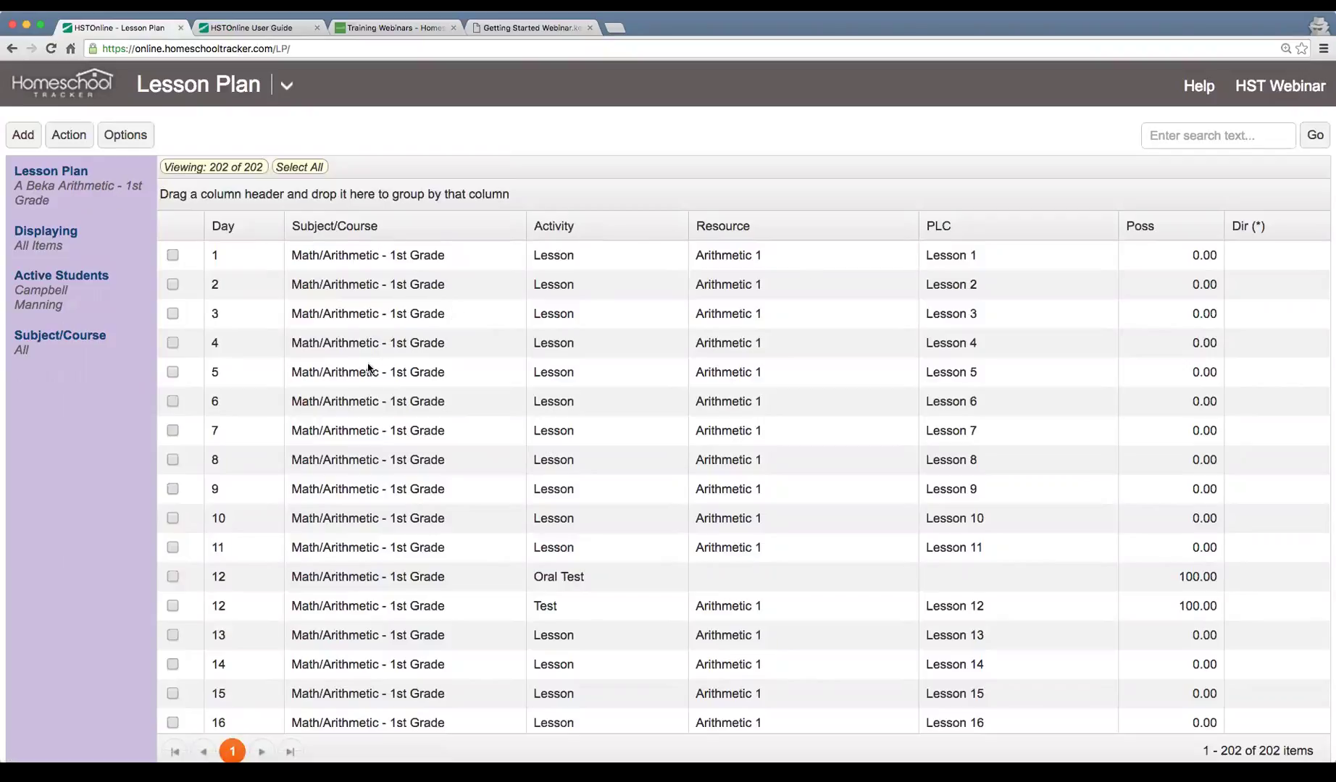
Examine the subject/course, activity, resource and PLC entries of the plan's first three days.
left_click(362, 256)
left_click(356, 285)
left_click(358, 309)
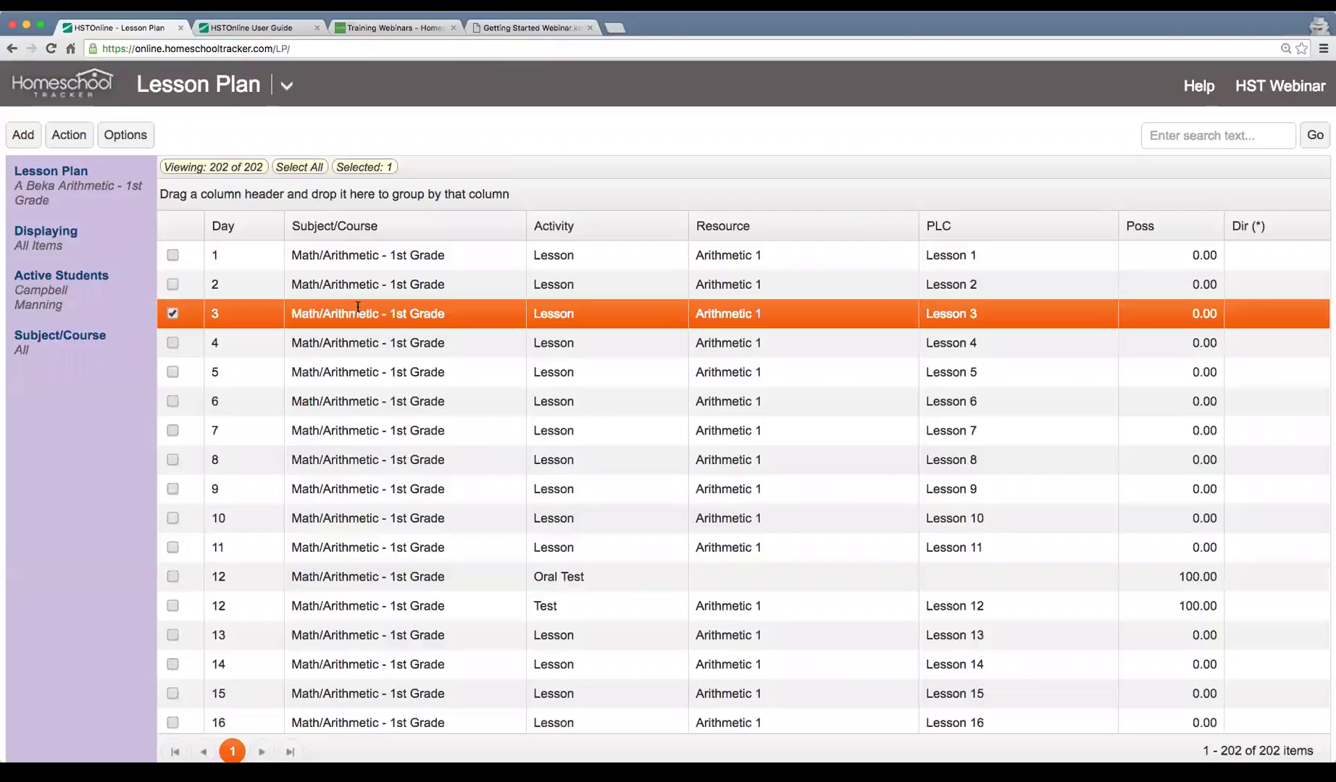
left_click(360, 286)
left_click(368, 258)
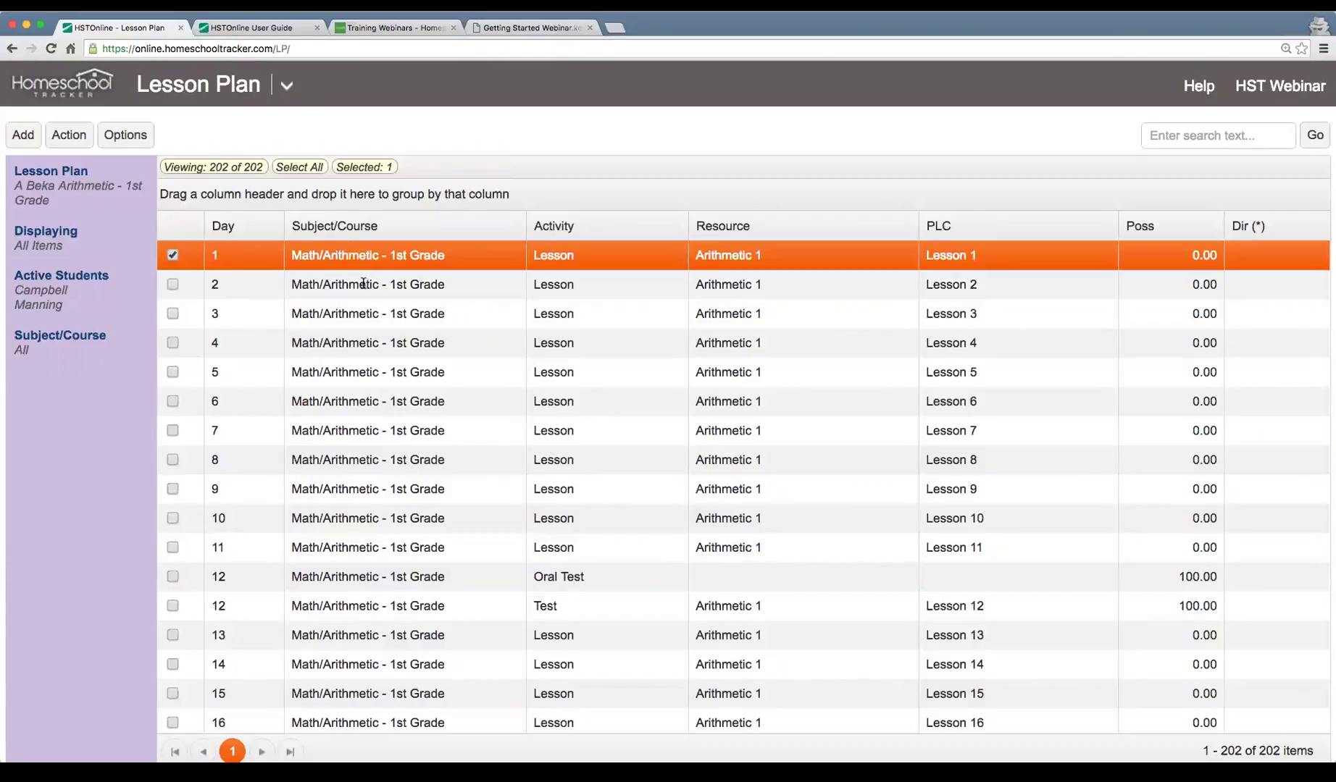
left_click(362, 284)
left_click(356, 312)
left_click(361, 258)
left_click(452, 292)
left_click(447, 256)
left_click(762, 288)
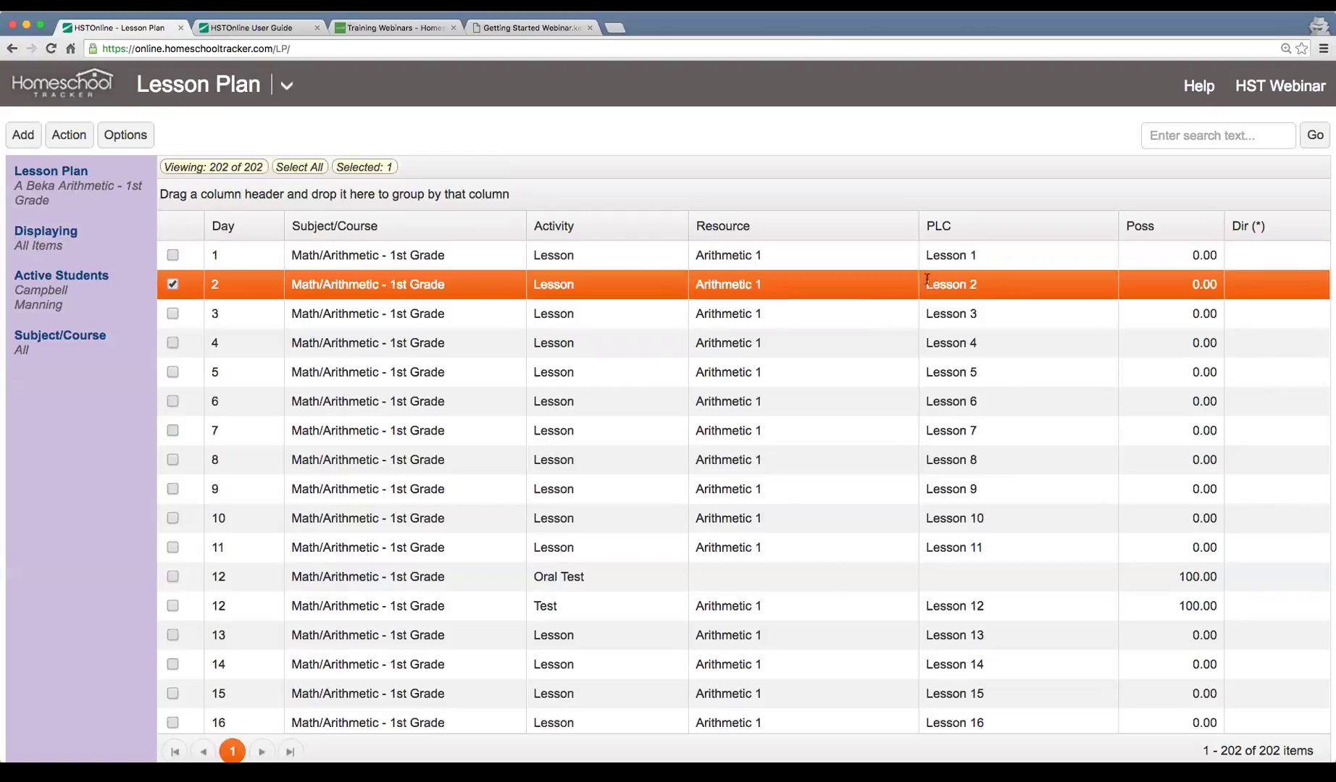
Open the day 3 lesson plan item to view its details and close it without saving.
left_click(873, 313)
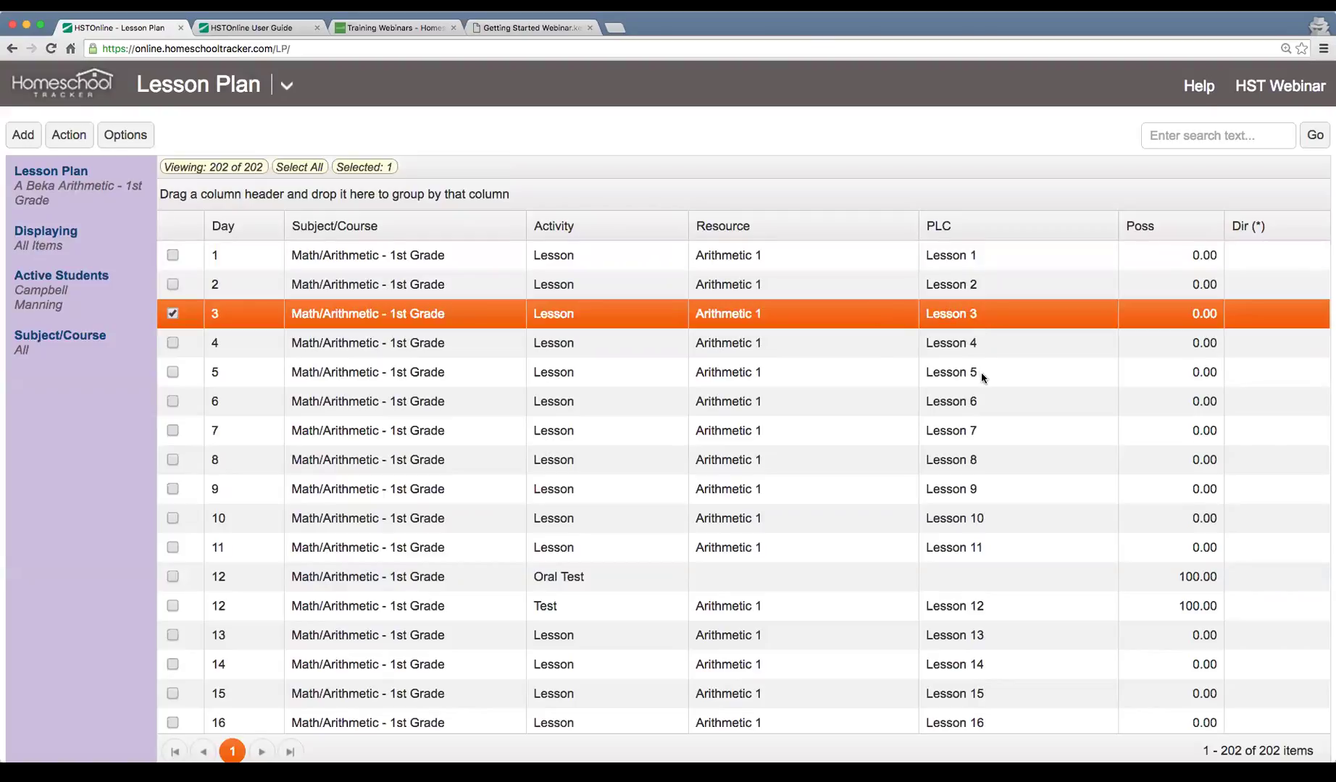
double_click(839, 319)
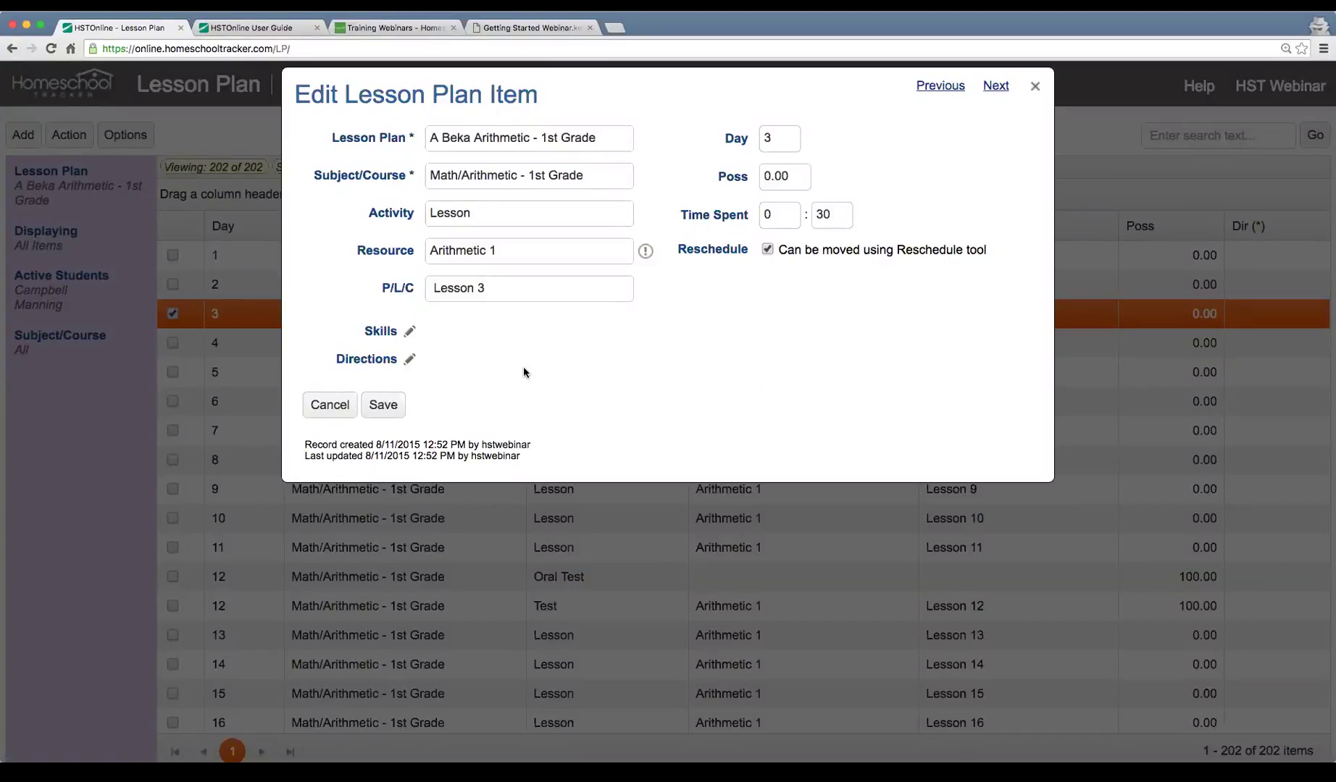
left_click(316, 410)
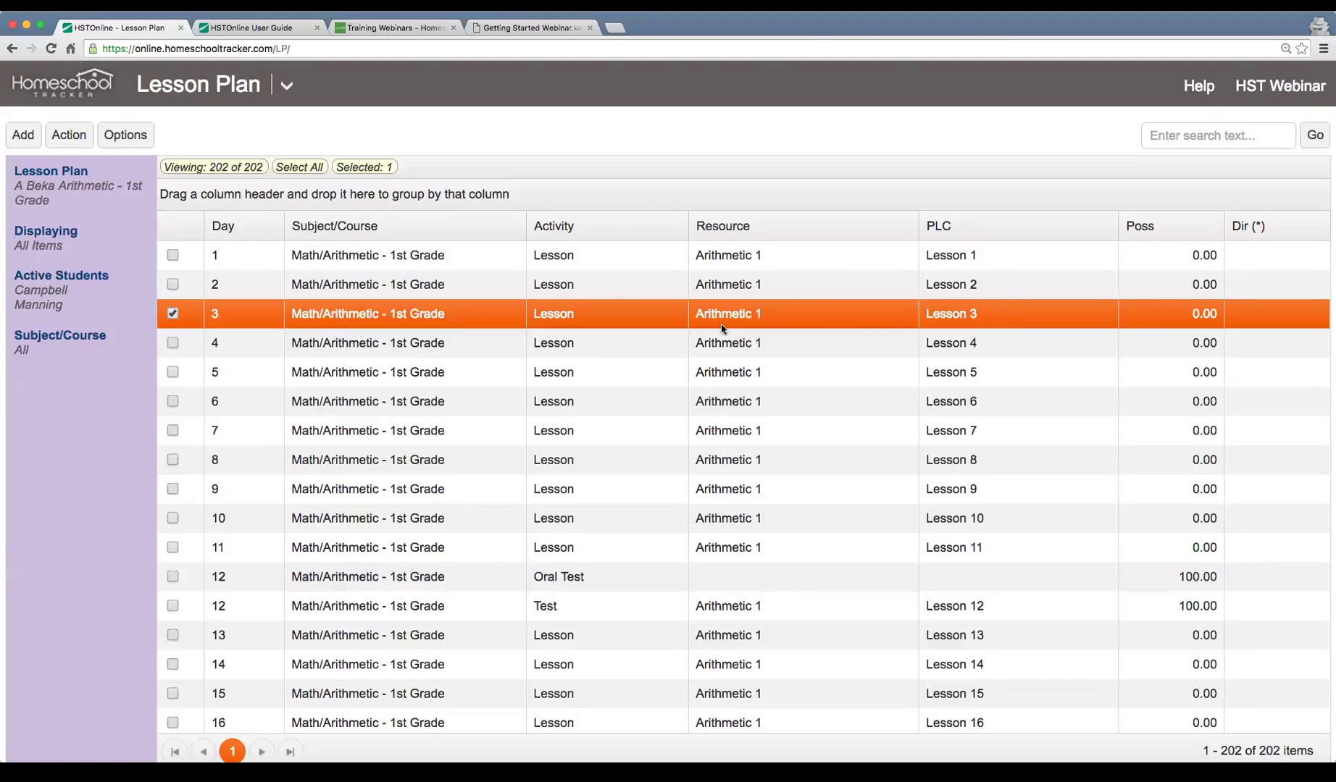
Review the sequence of lessons, oral tests and tests from day 4 through the plan's last day, and return to the beginning.
left_click(775, 340)
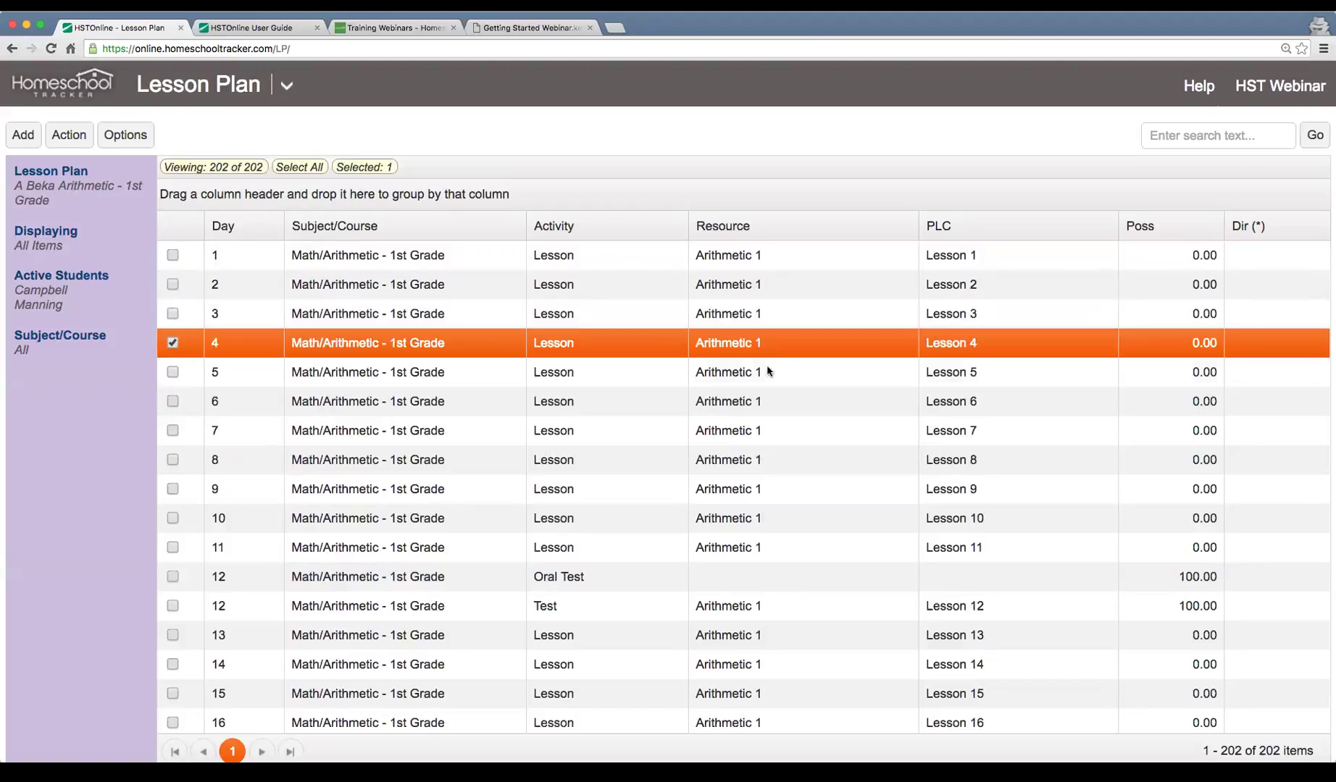
left_click(770, 372)
left_click(782, 431)
left_click(802, 509)
left_click(790, 552)
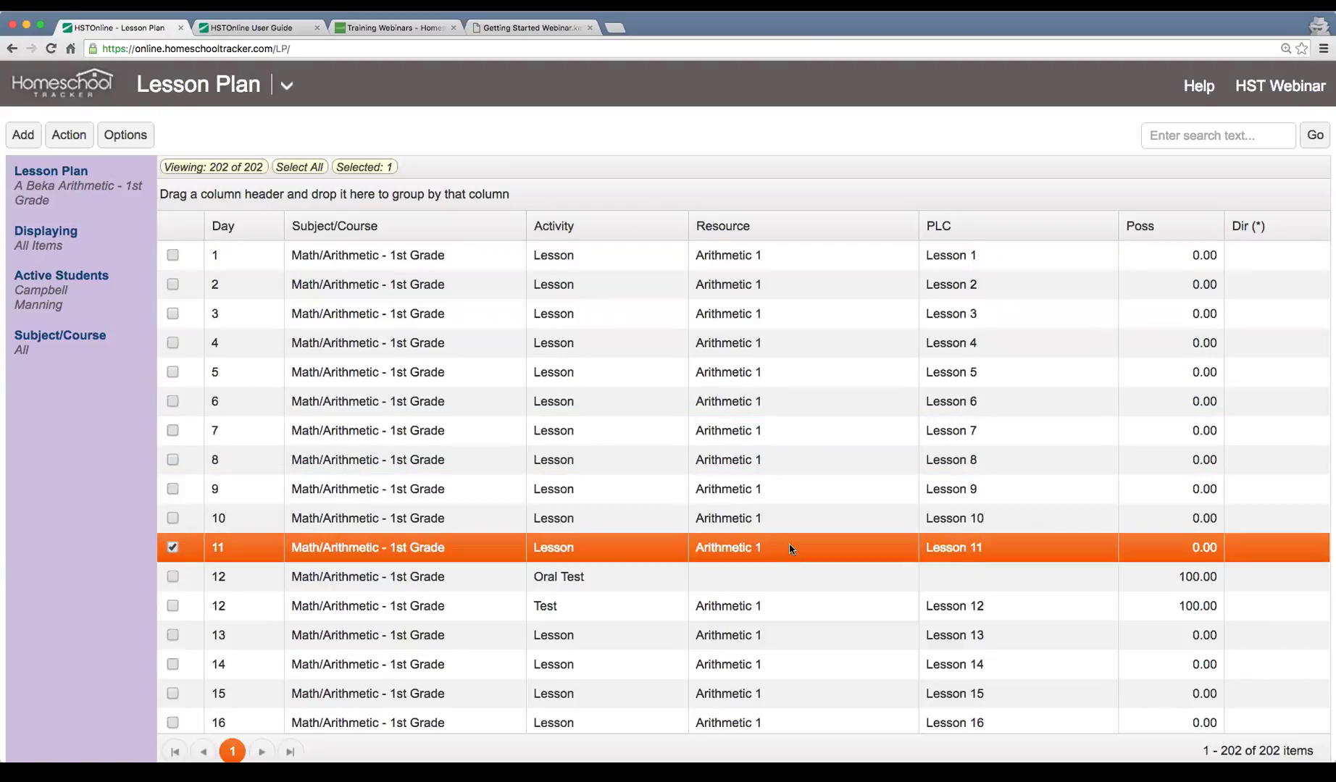
left_click(774, 582)
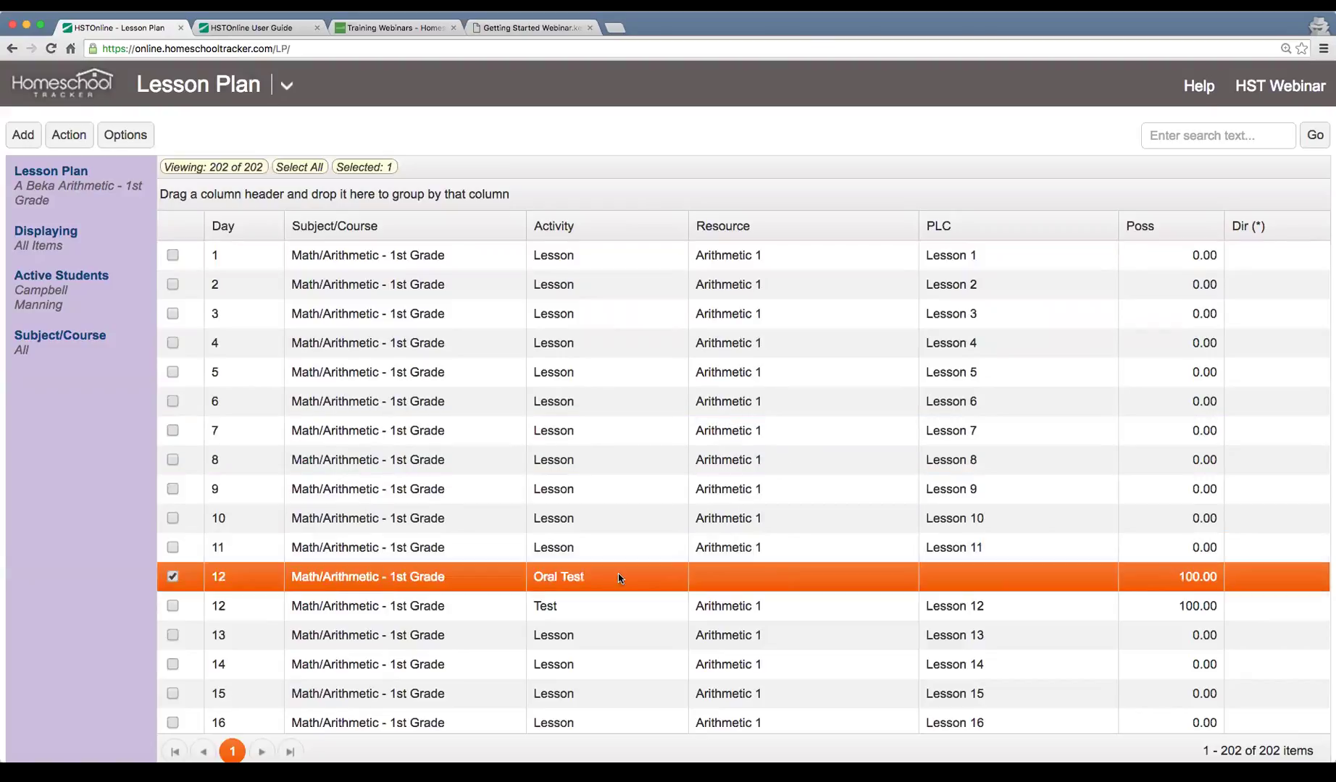
left_click(710, 608)
left_click(717, 586)
left_click(715, 605)
scroll(685, 586, "down", 2)
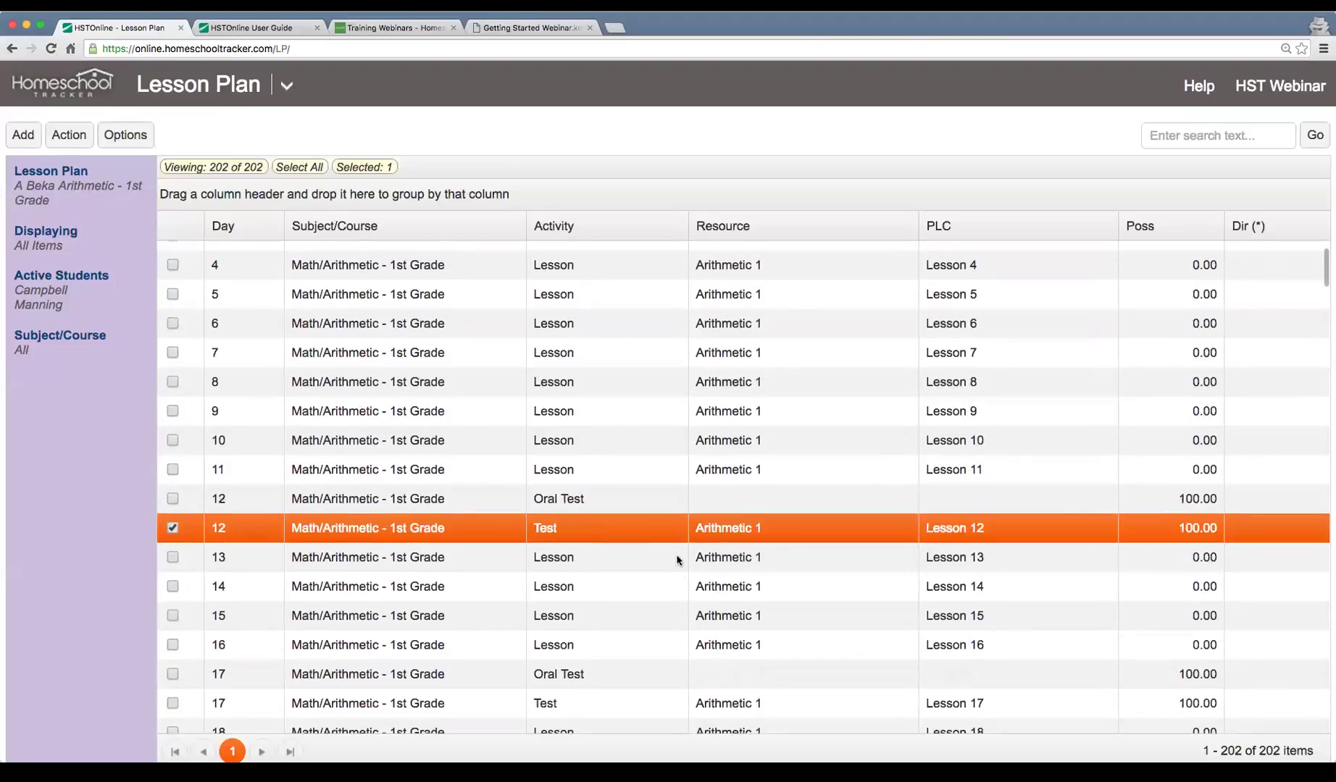
left_click(876, 566)
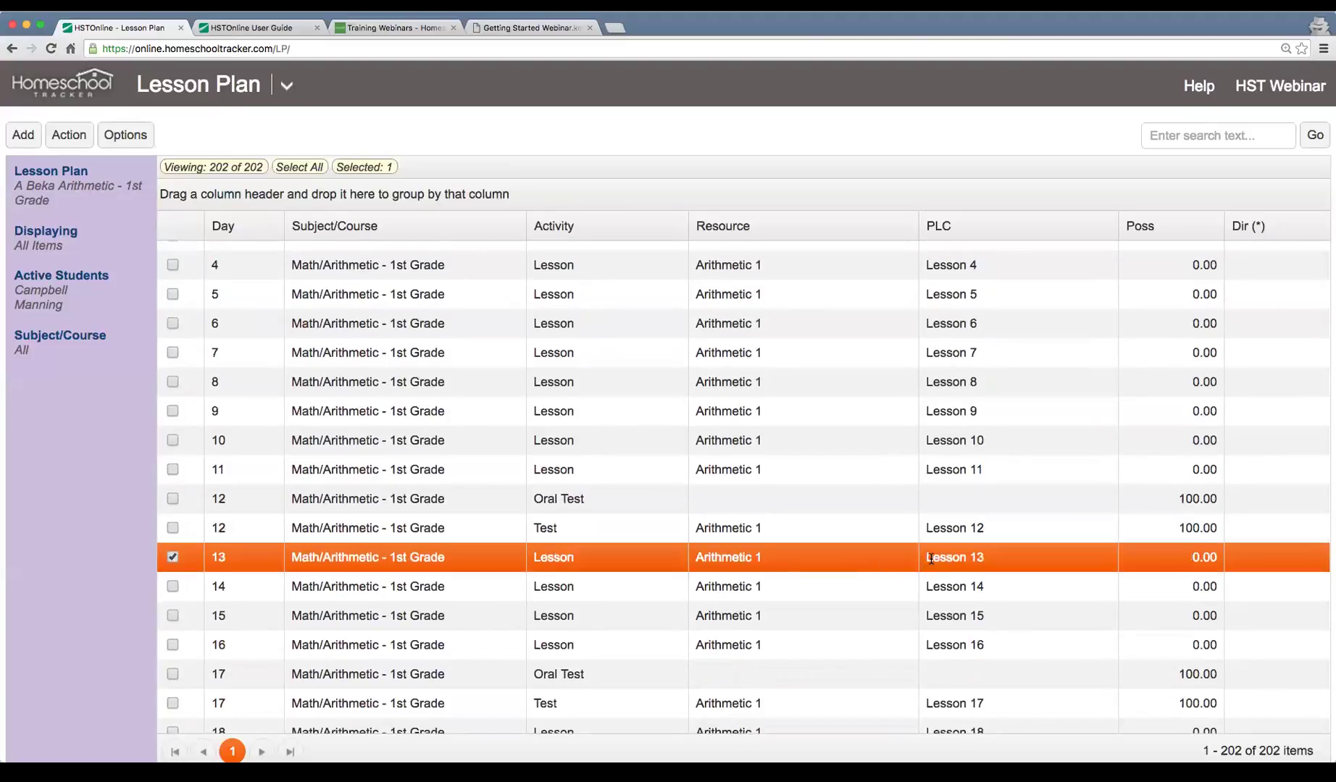
scroll(931, 559, "down", 8)
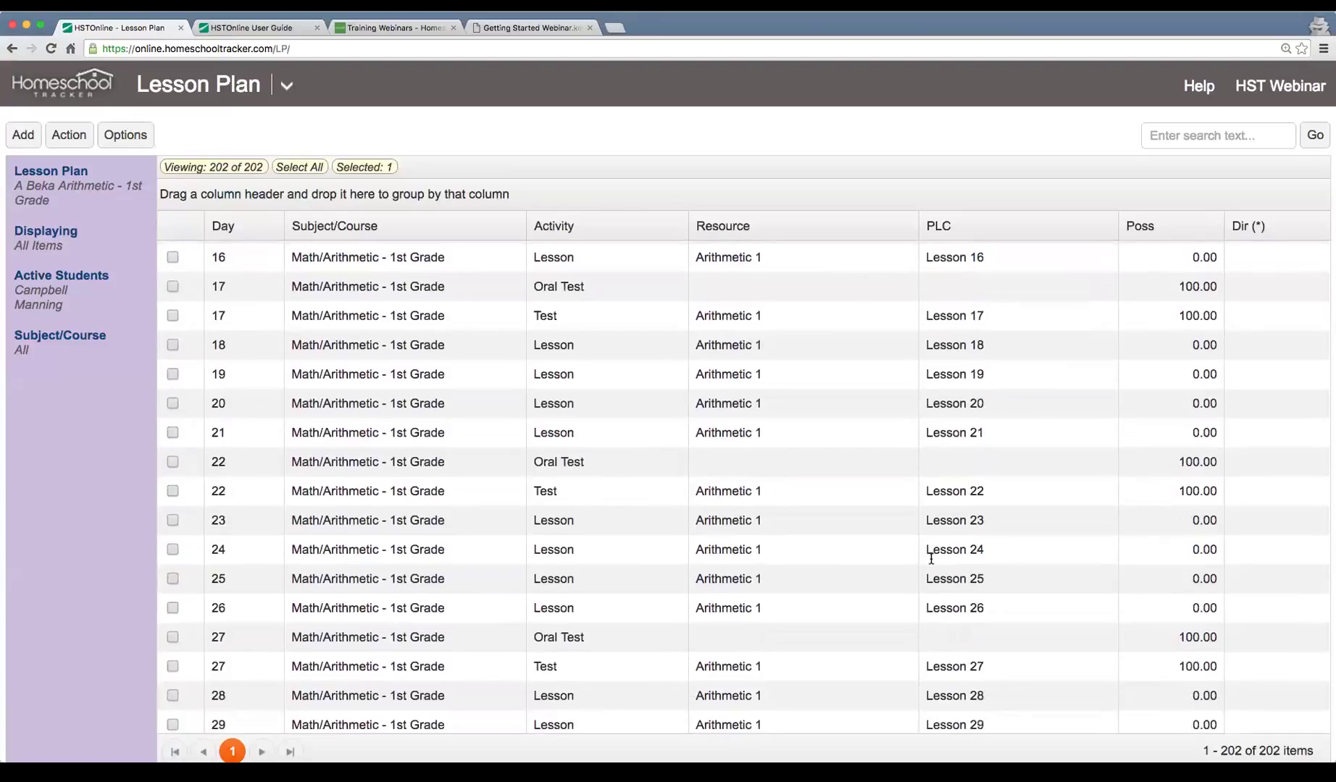
scroll(931, 558, "down", 20)
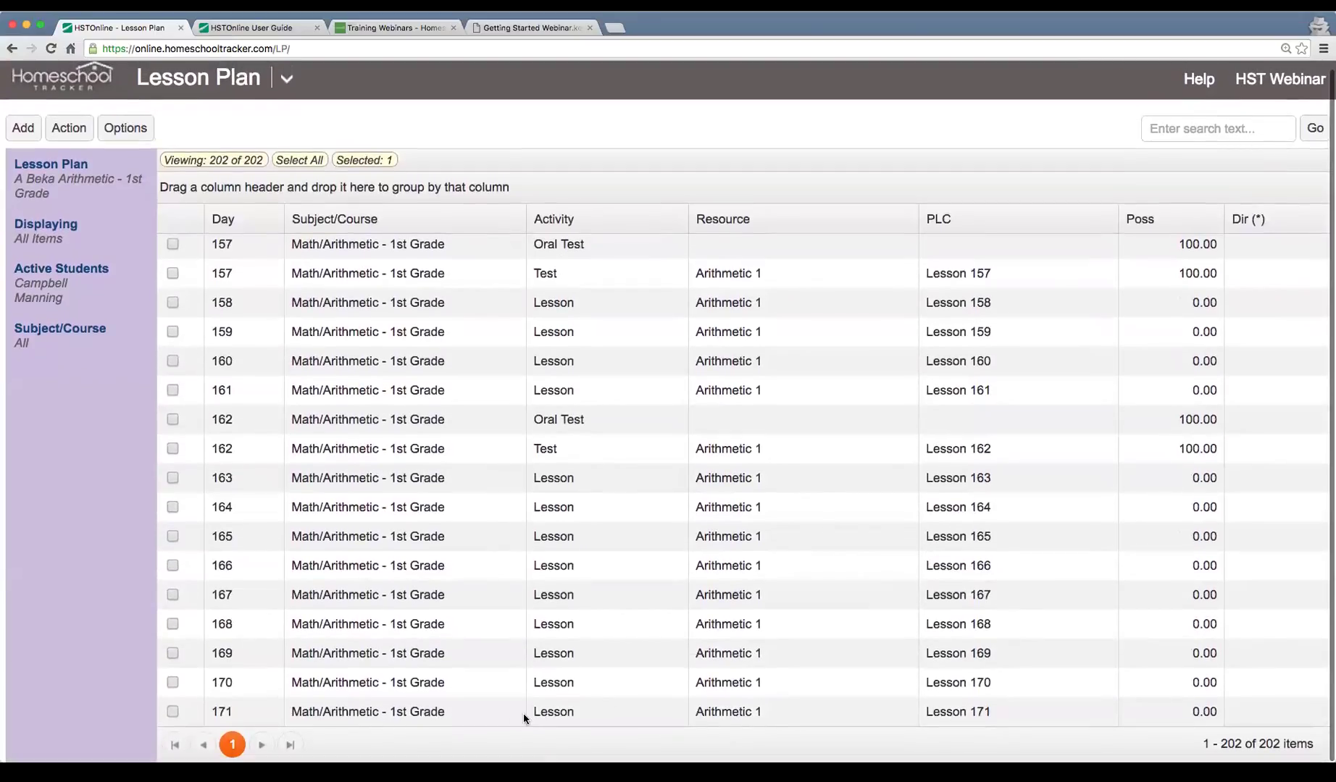
left_click(260, 716)
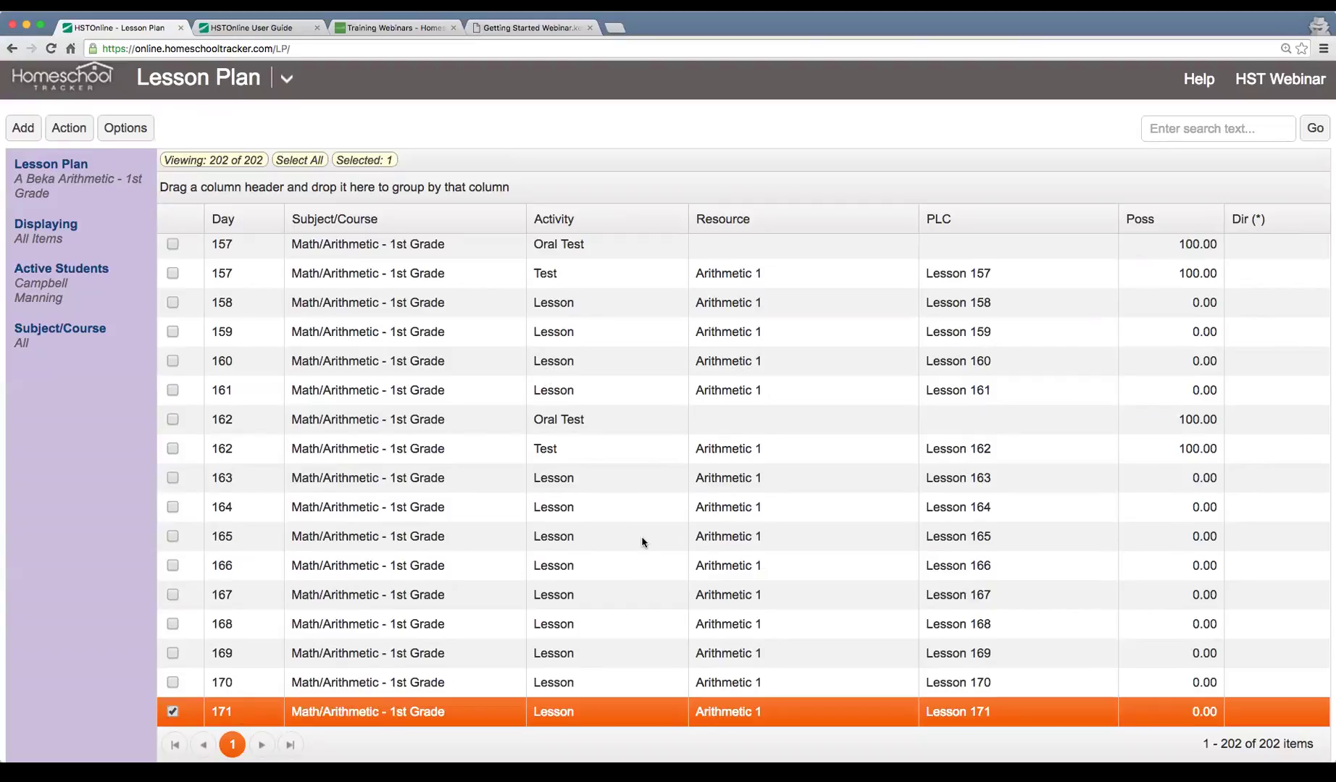
scroll(640, 544, "up", 10)
scroll(641, 547, "up", 20)
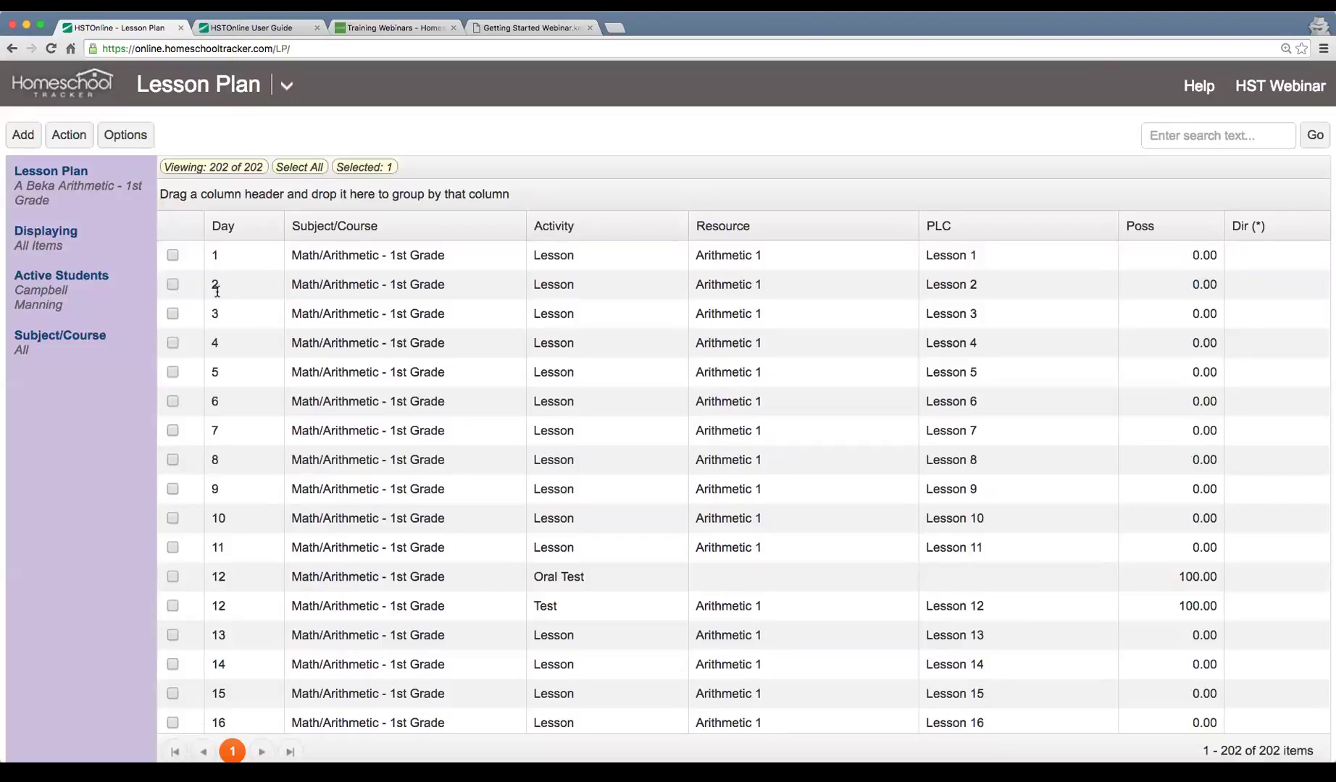
Deselect the day 171 item at the end of the lesson plan.
left_click(69, 135)
scroll(361, 337, "down", 5)
scroll(362, 337, "down", 20)
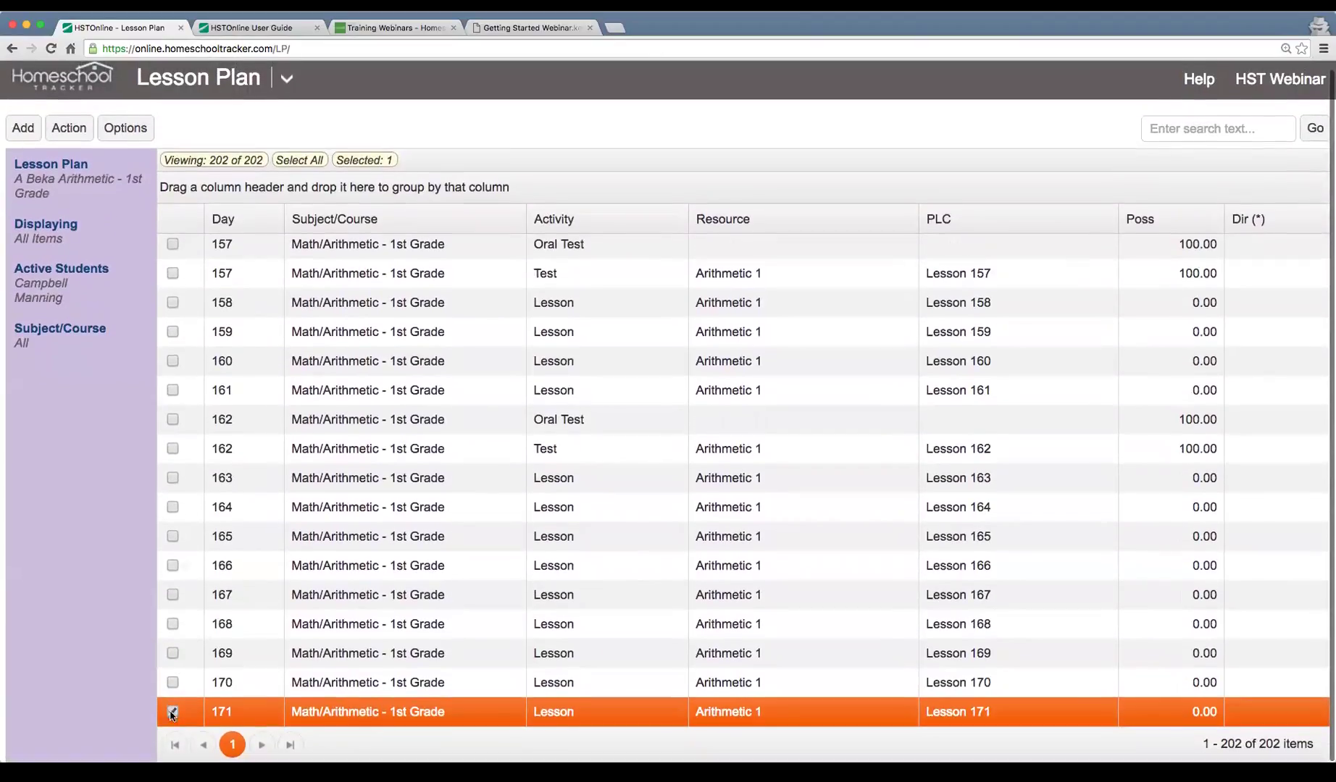
left_click(173, 714)
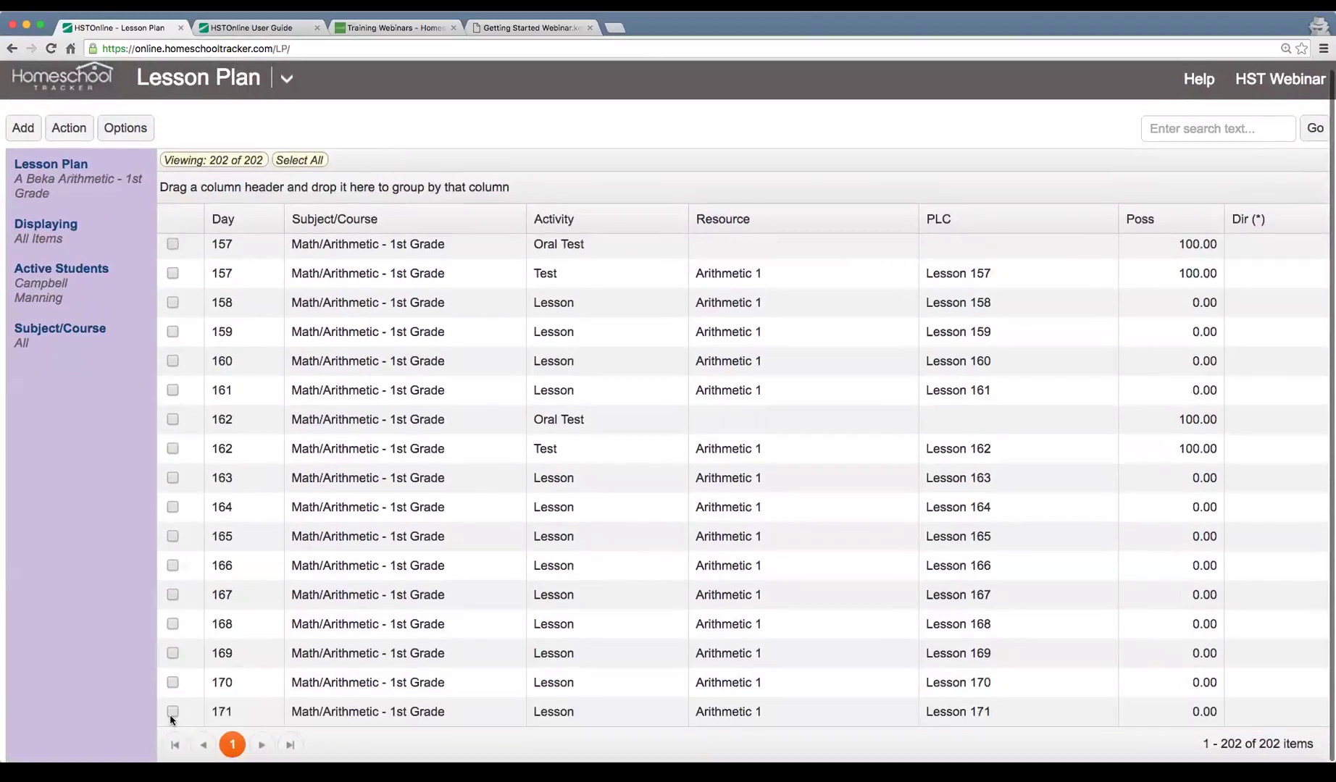
scroll(327, 355, "up", 15)
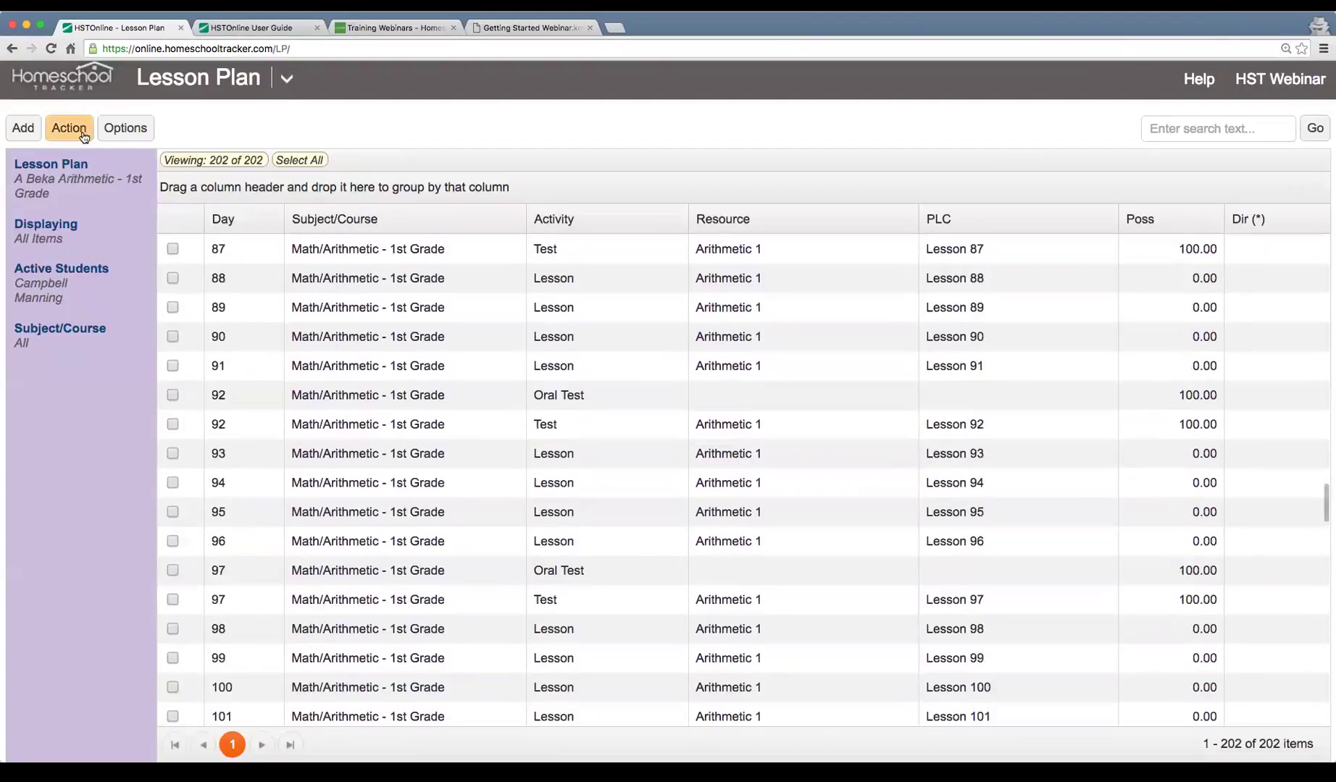
Start adding multiple lesson plan items and preview the Day Numbers and Page/Lesson/Chapter stages before returning to the details.
left_click(23, 130)
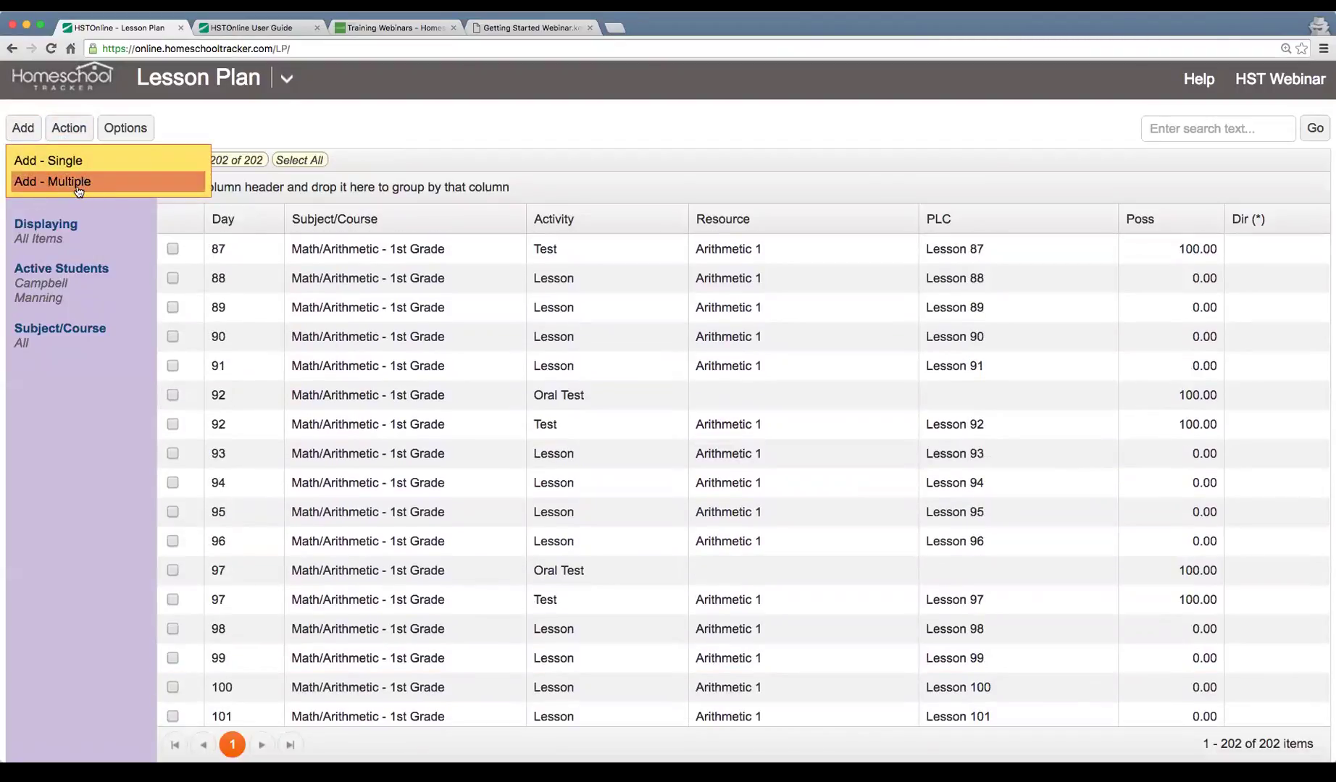
left_click(155, 187)
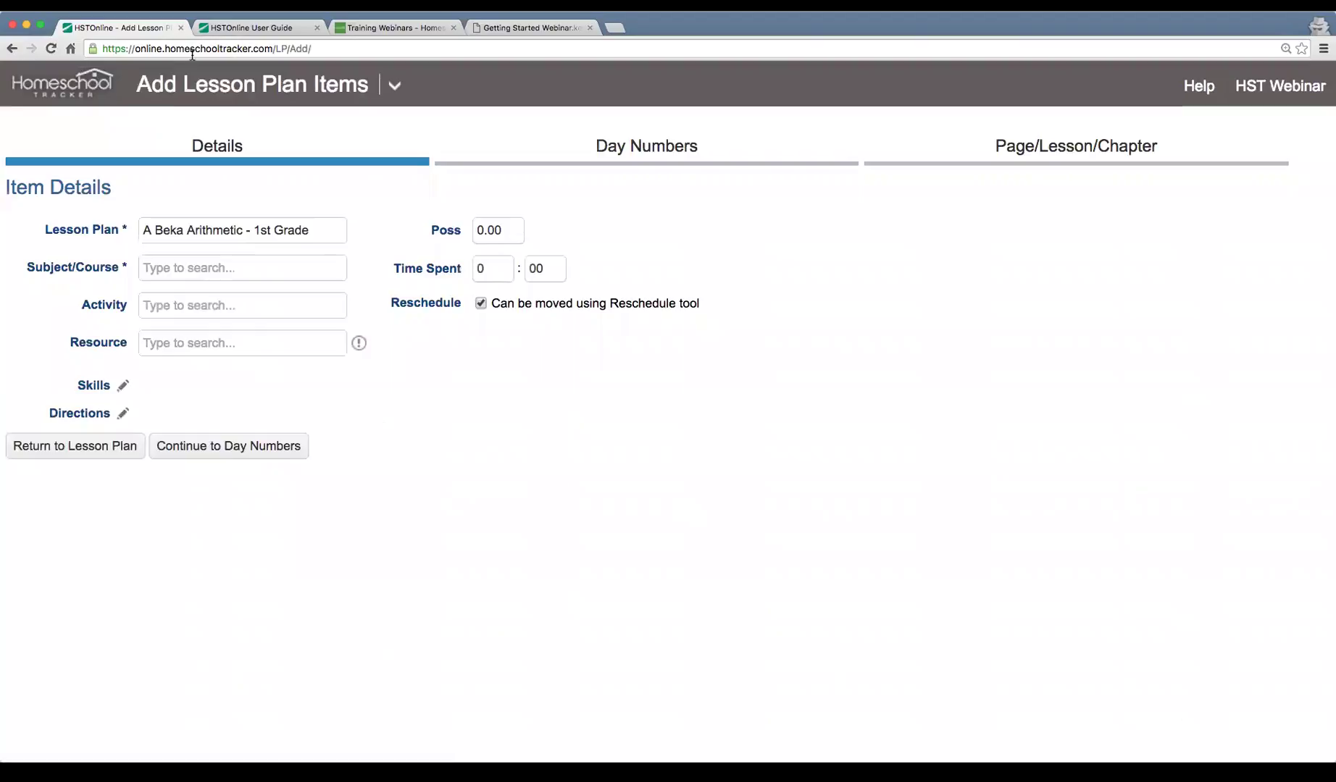
left_click(644, 156)
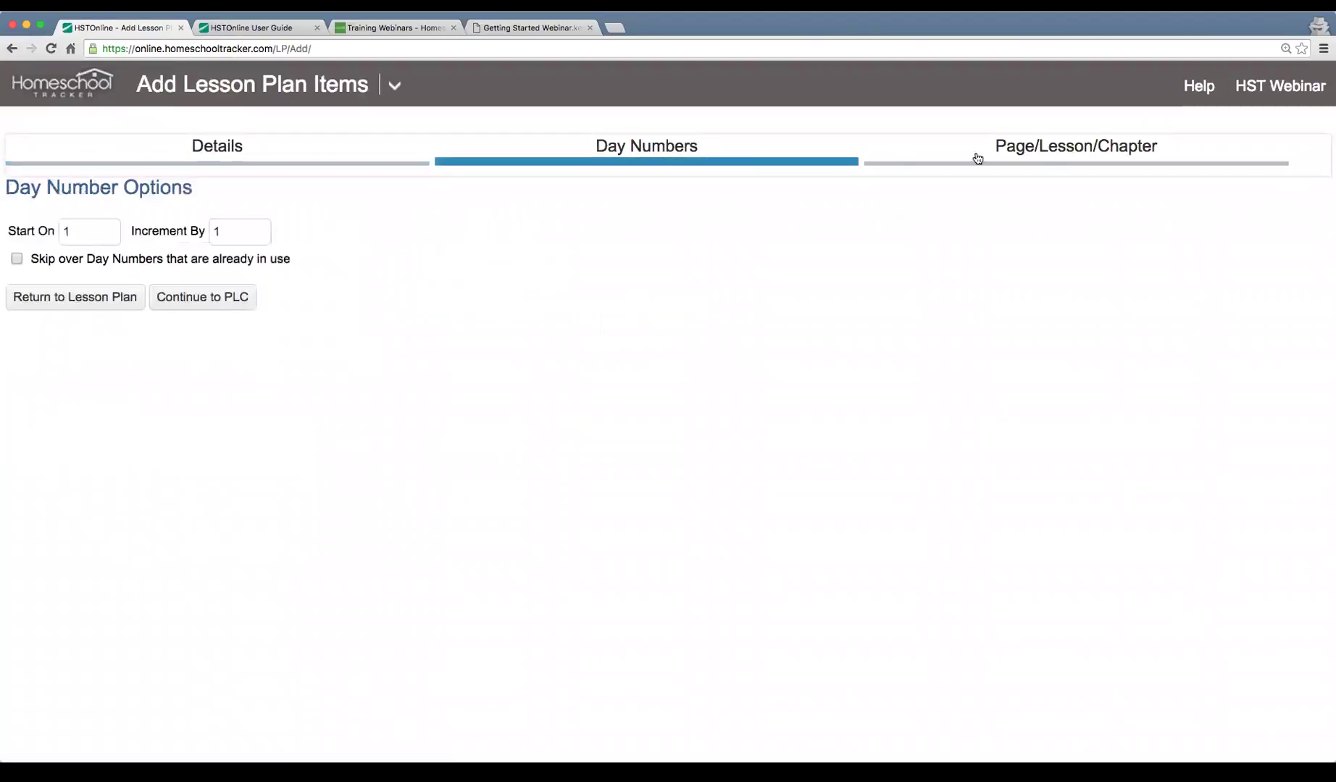
left_click(1051, 155)
left_click(718, 162)
left_click(321, 148)
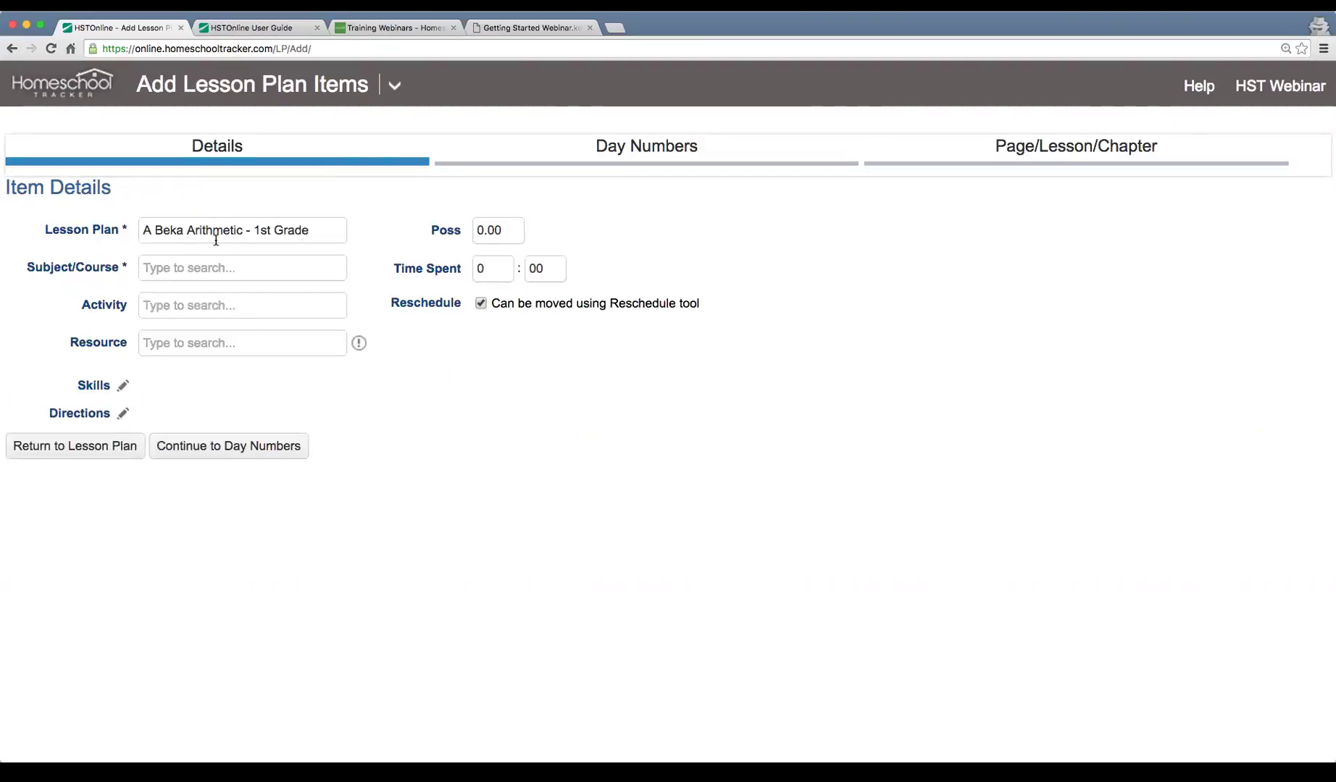
Replace the lesson plan name with "Sample Plan" for the new items.
left_click_drag(316, 230, 124, 229)
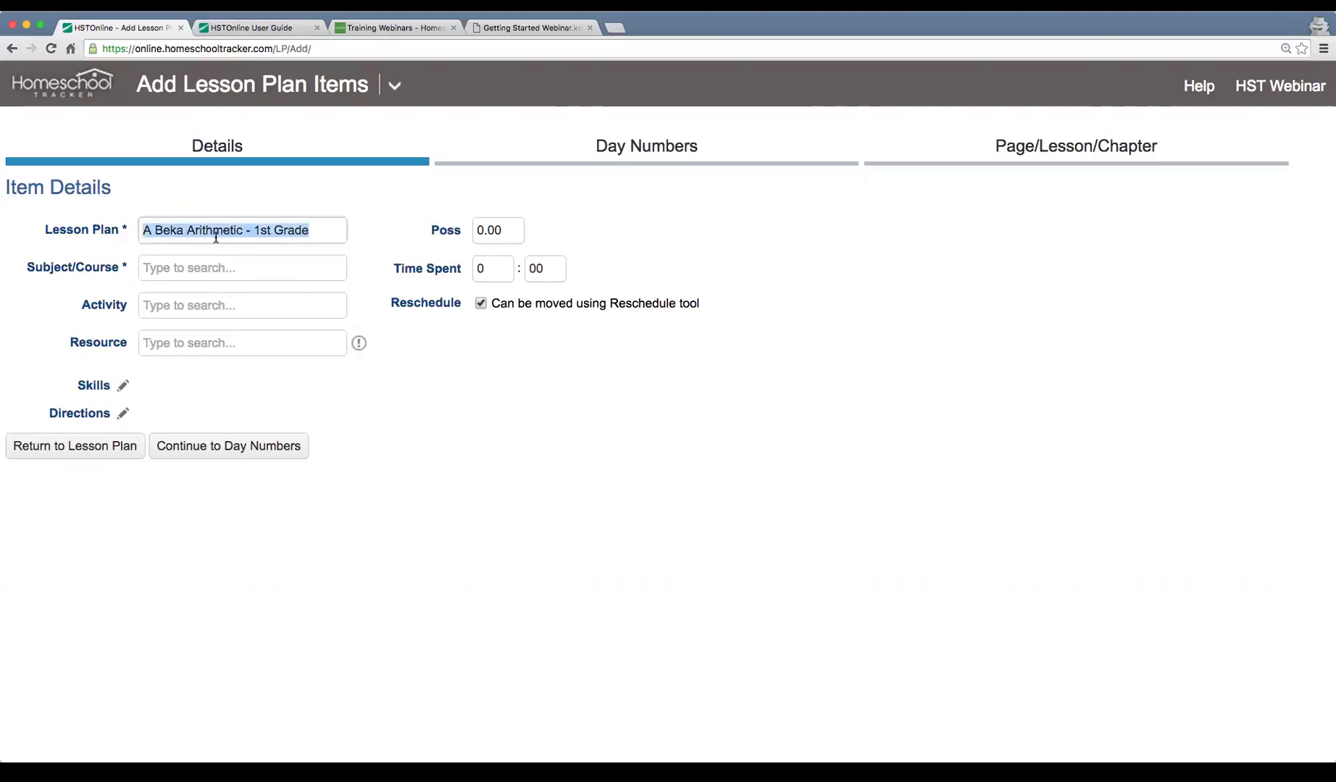
key("BackSpace")
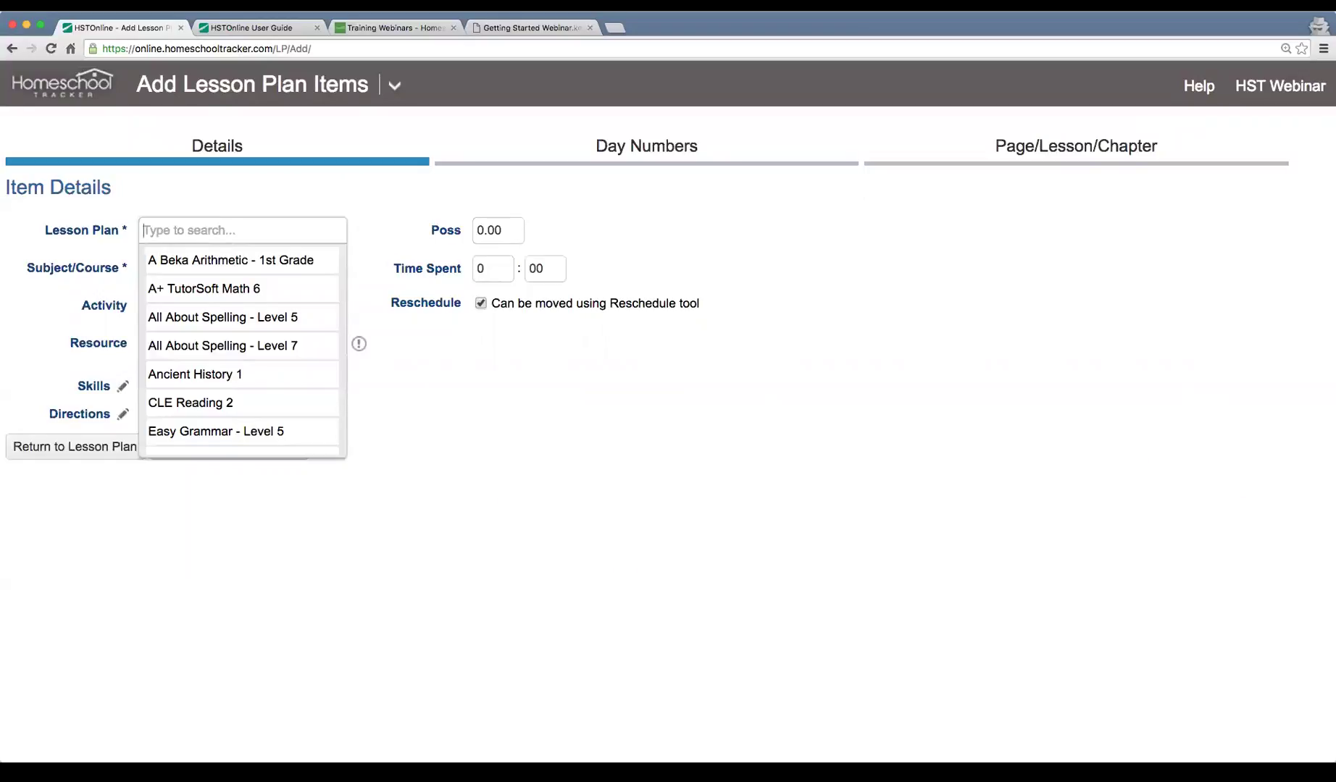
type("Sample")
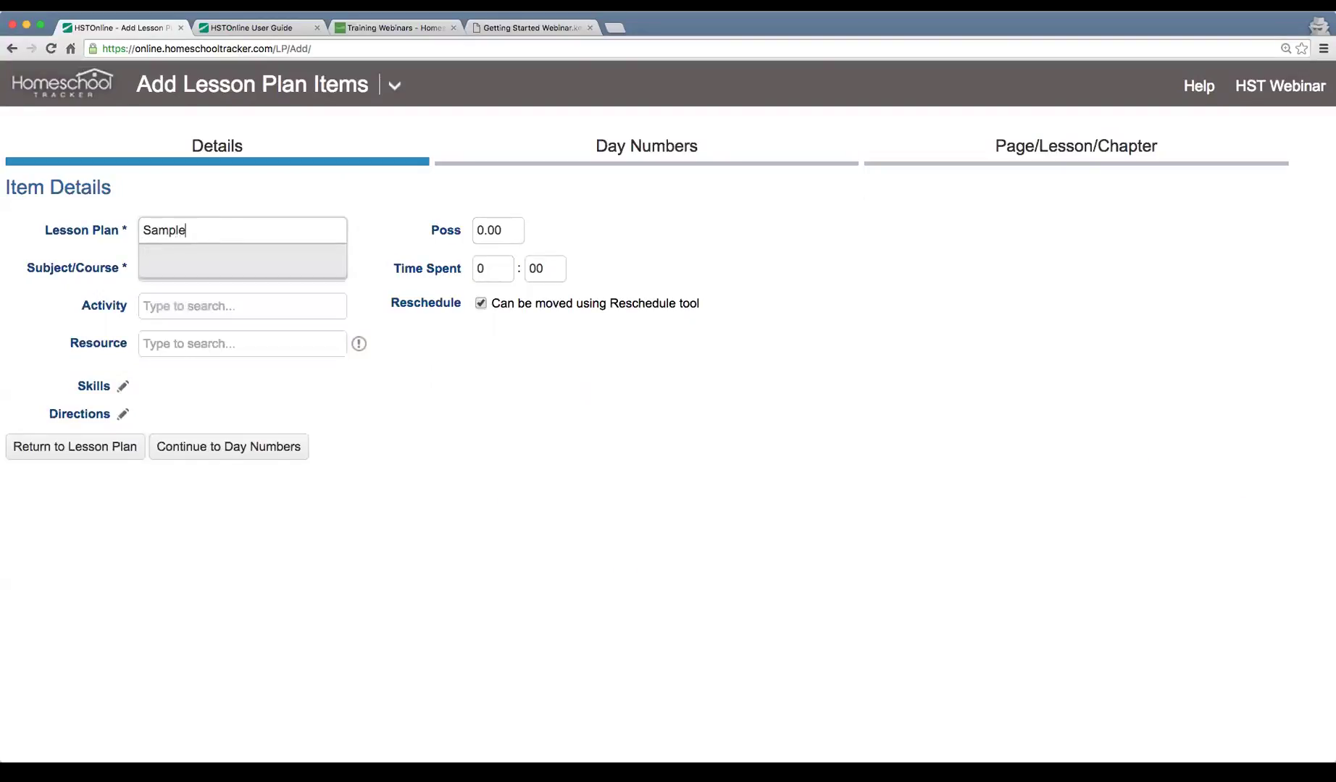
type(" PLan")
key("BackSpace")
key("BackSpace")
key("BackSpace")
type("lan")
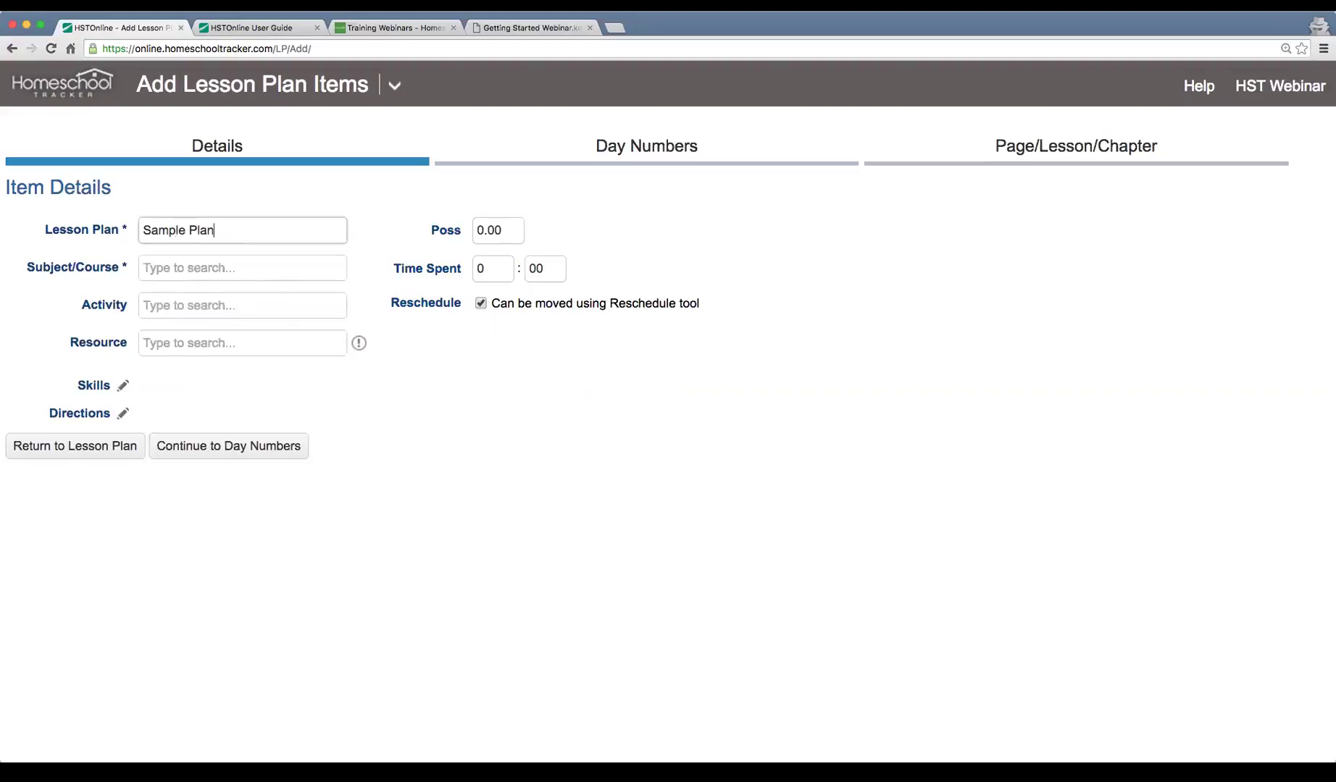
key("Tab")
Assign the items the course History/Ancient History 1, the activity Lesson and the All About Spelling Level 7 Teacher's Manual resource.
left_click(149, 266)
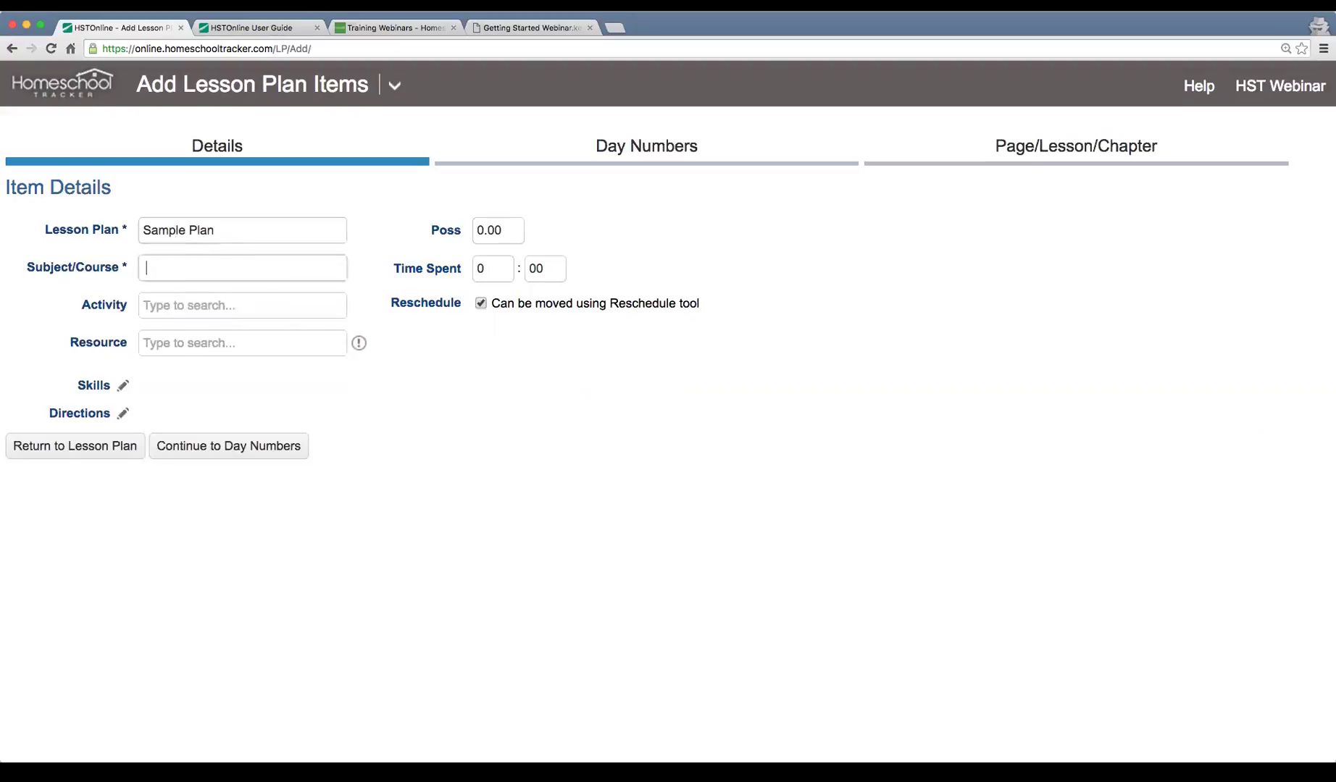
left_click(242, 327)
left_click(187, 307)
type("Les")
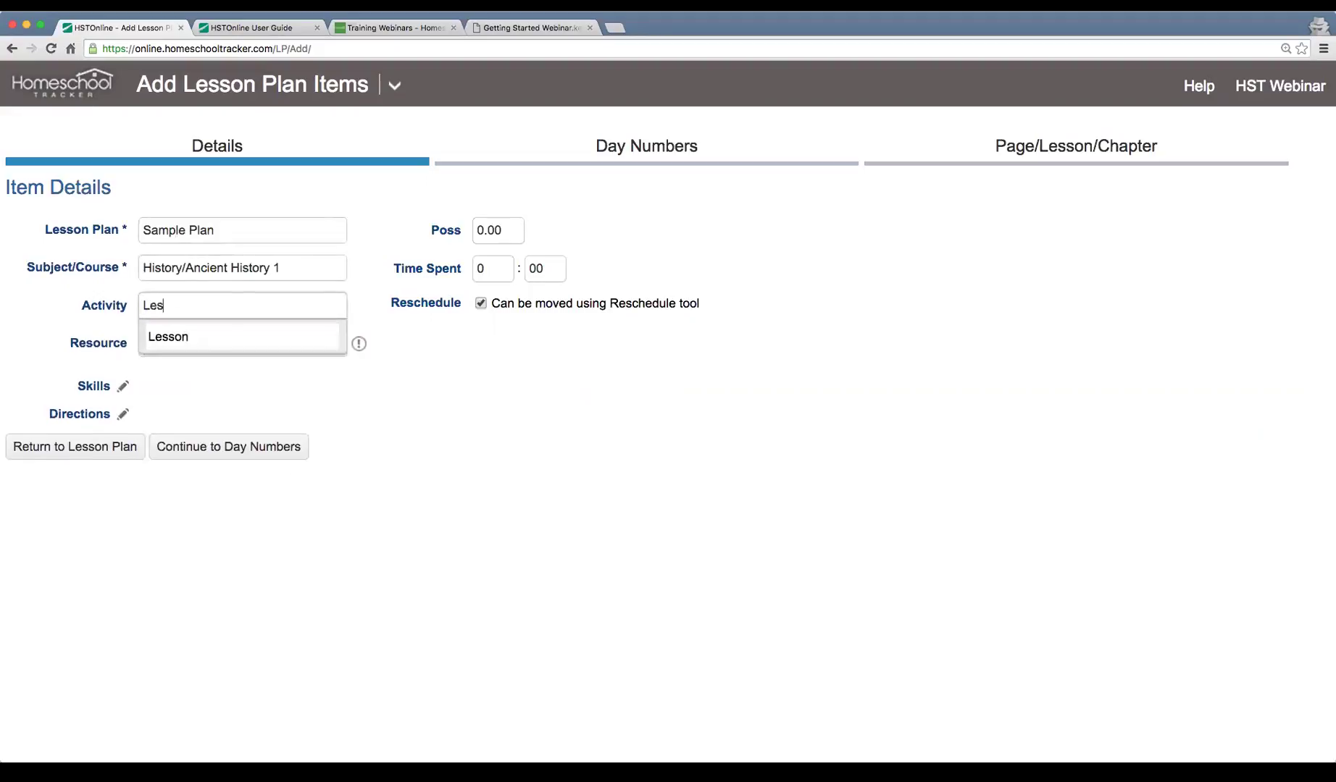
key("Tab")
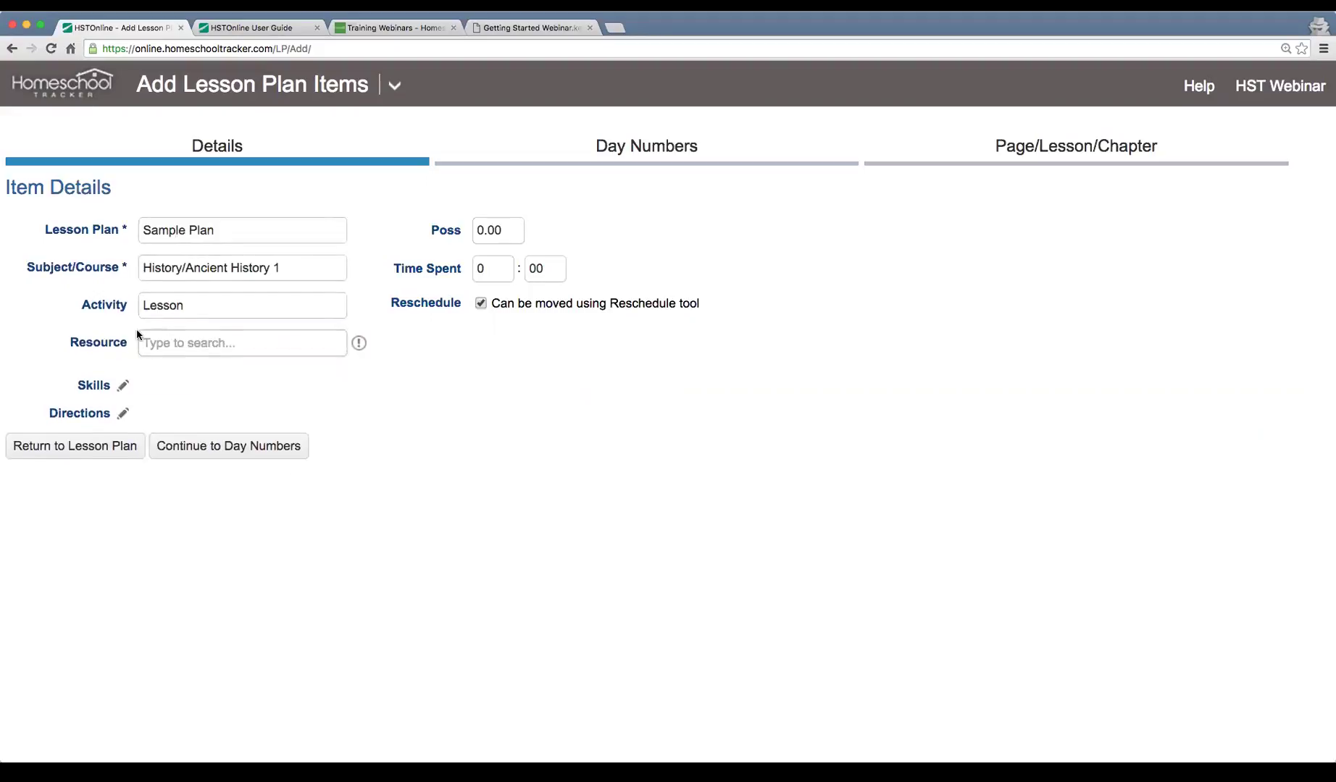
left_click(193, 340)
left_click(238, 457)
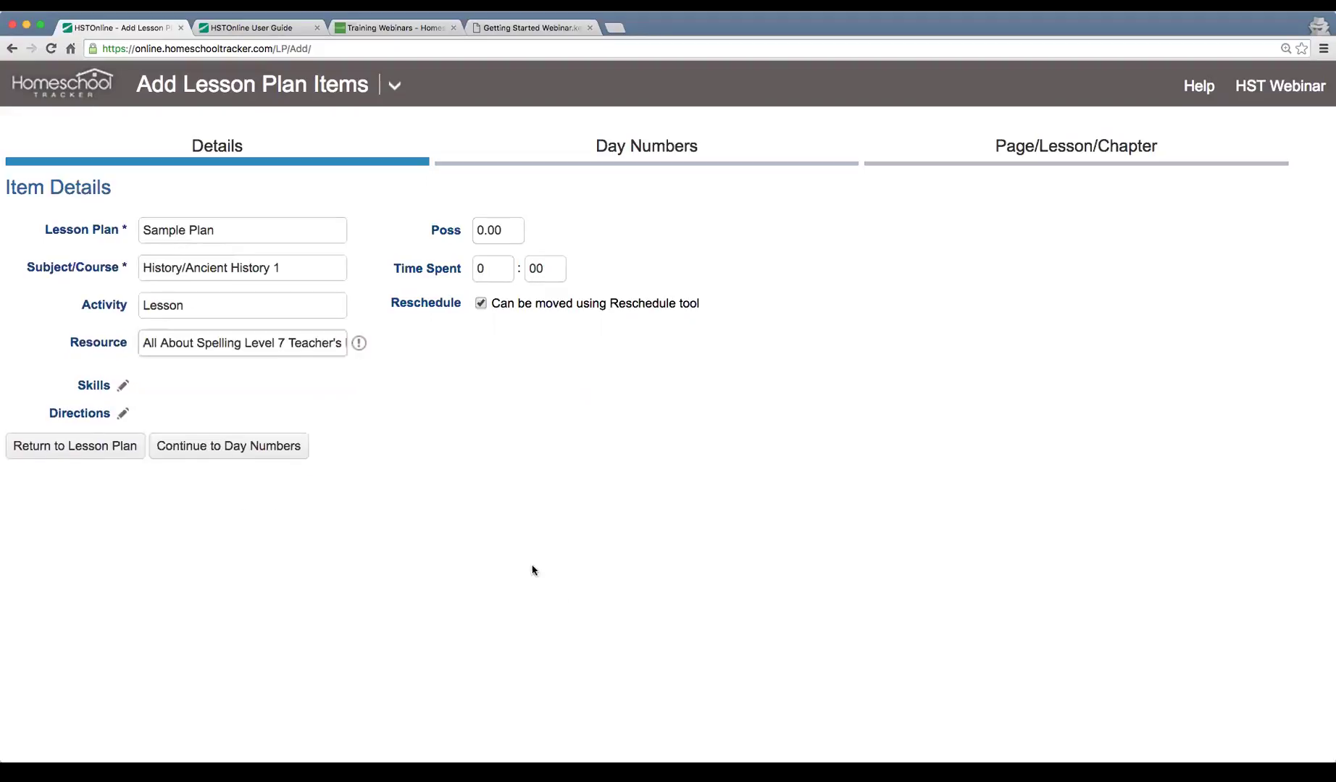
Set the possible points to 10 and accept day numbers starting on 1 with an increment of 1.
left_click(500, 227)
type("10")
key("Tab")
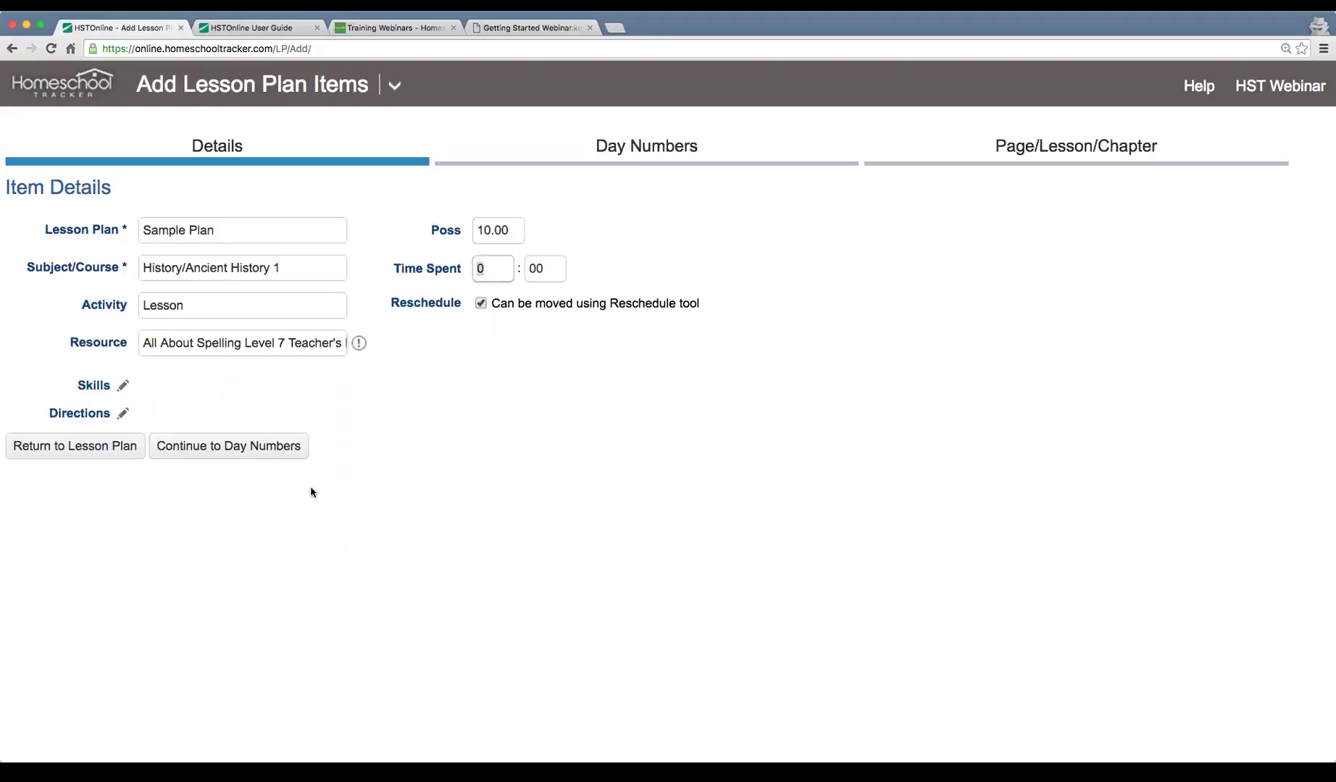
left_click(215, 443)
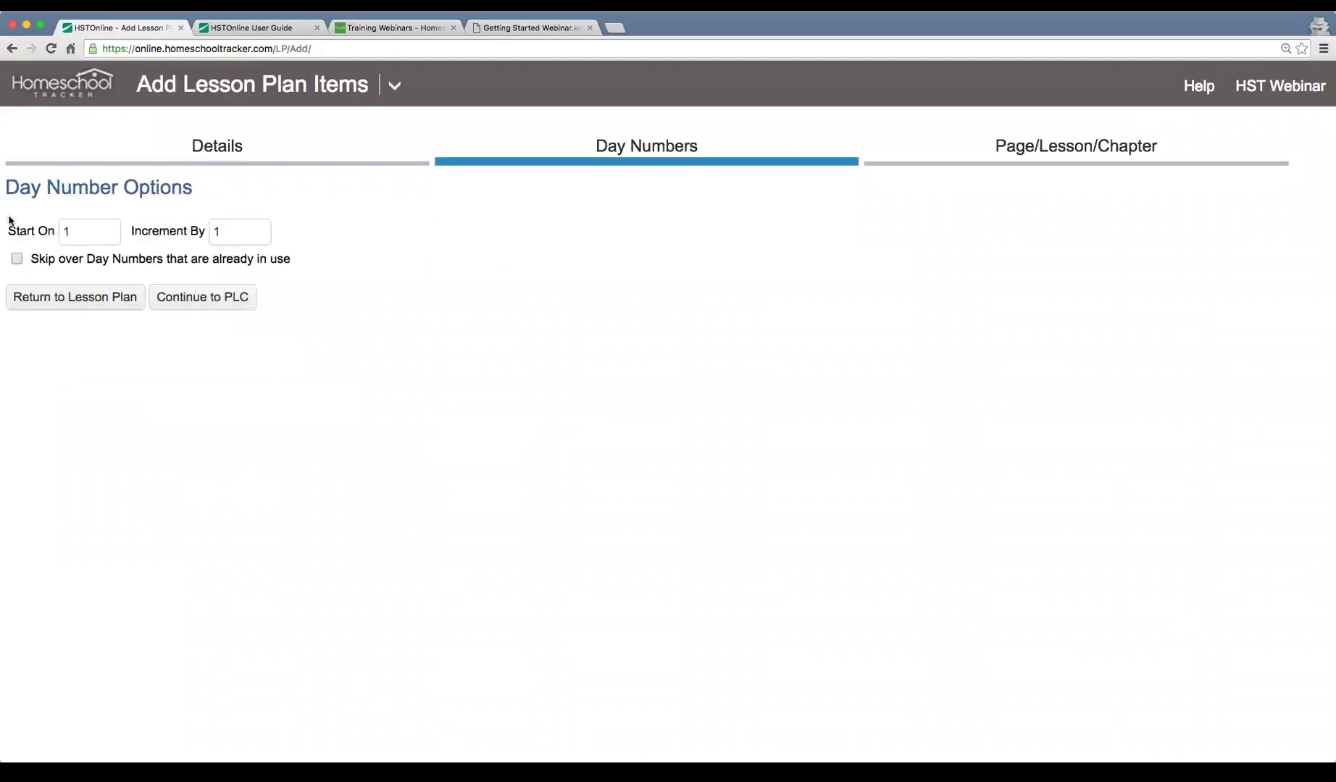
left_click(230, 232)
left_click(206, 297)
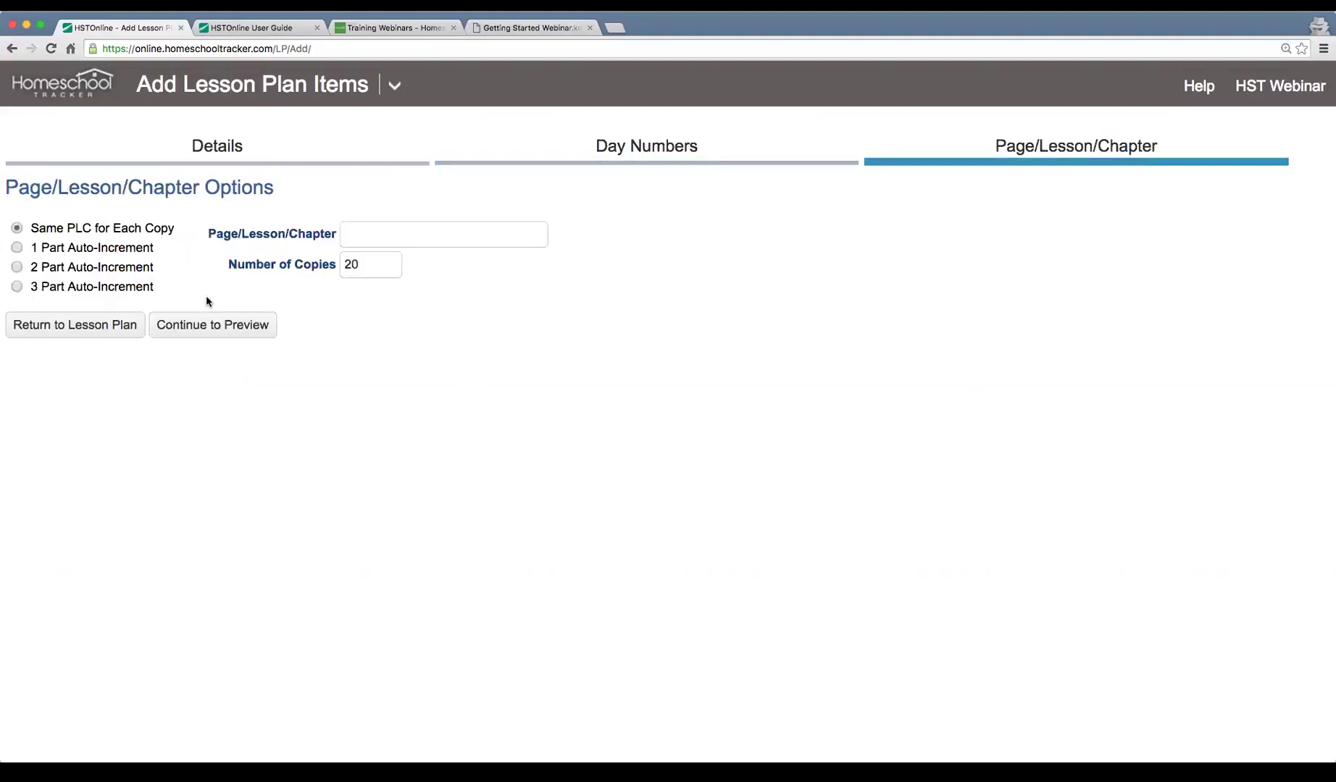
Configure one-part auto-increment numbering with leading text "Lesson" from 1 to 10, and generate the item preview.
left_click(95, 249)
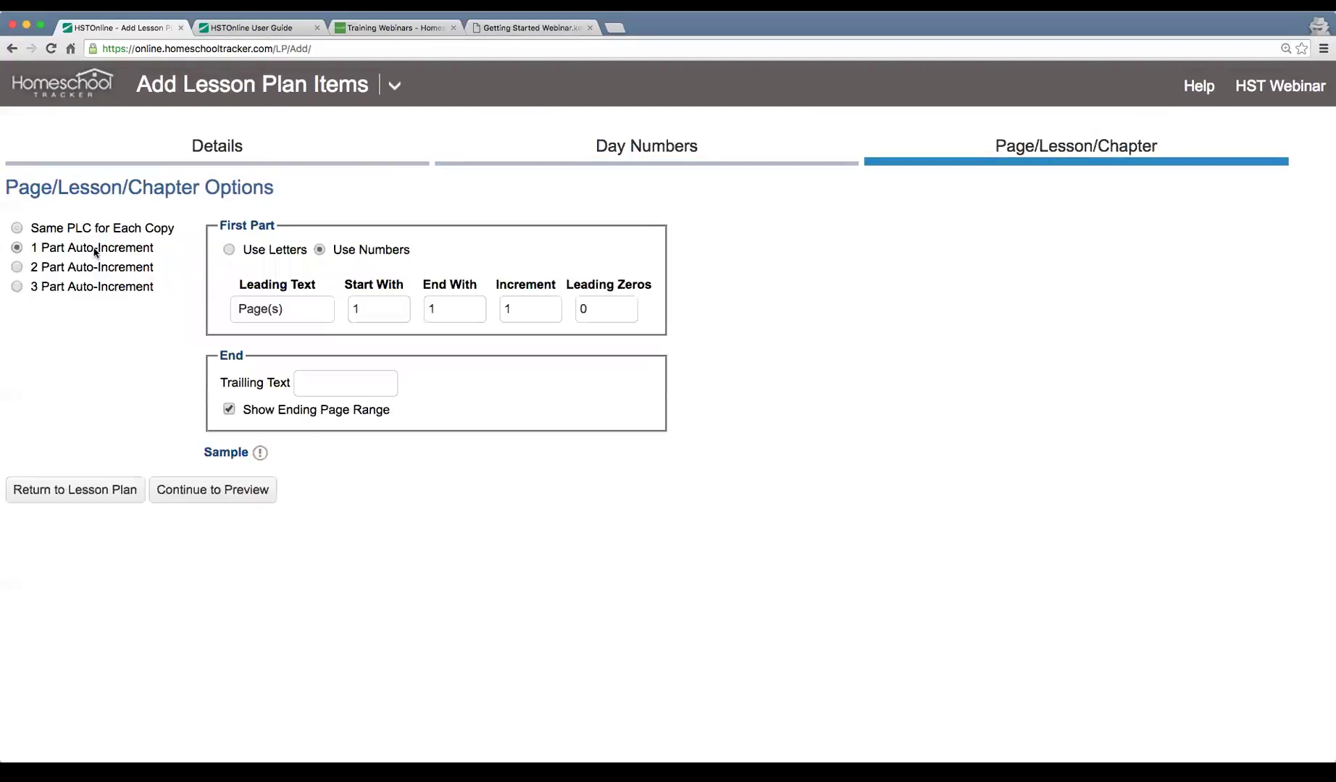
left_click_drag(295, 313, 170, 299)
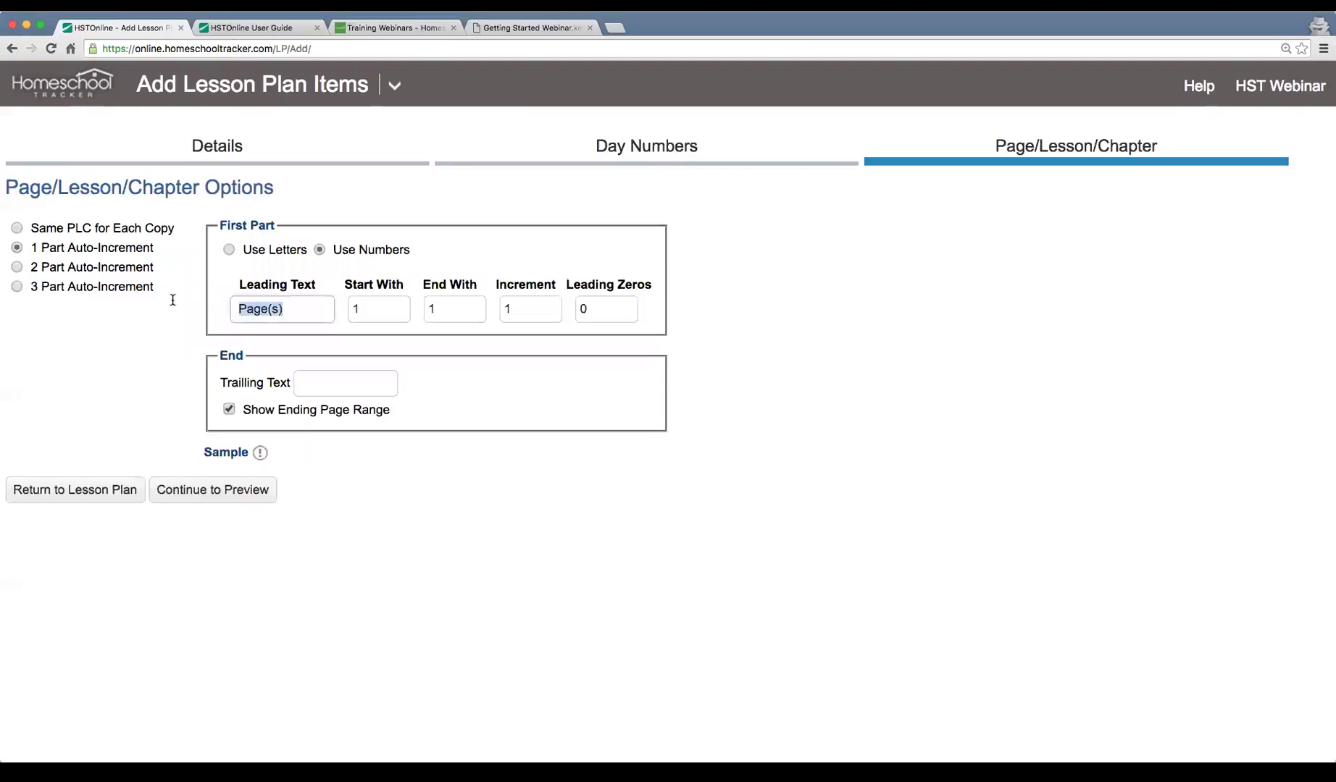
type("Lesson")
key("Tab")
key("Tab")
type("10")
key("Tab")
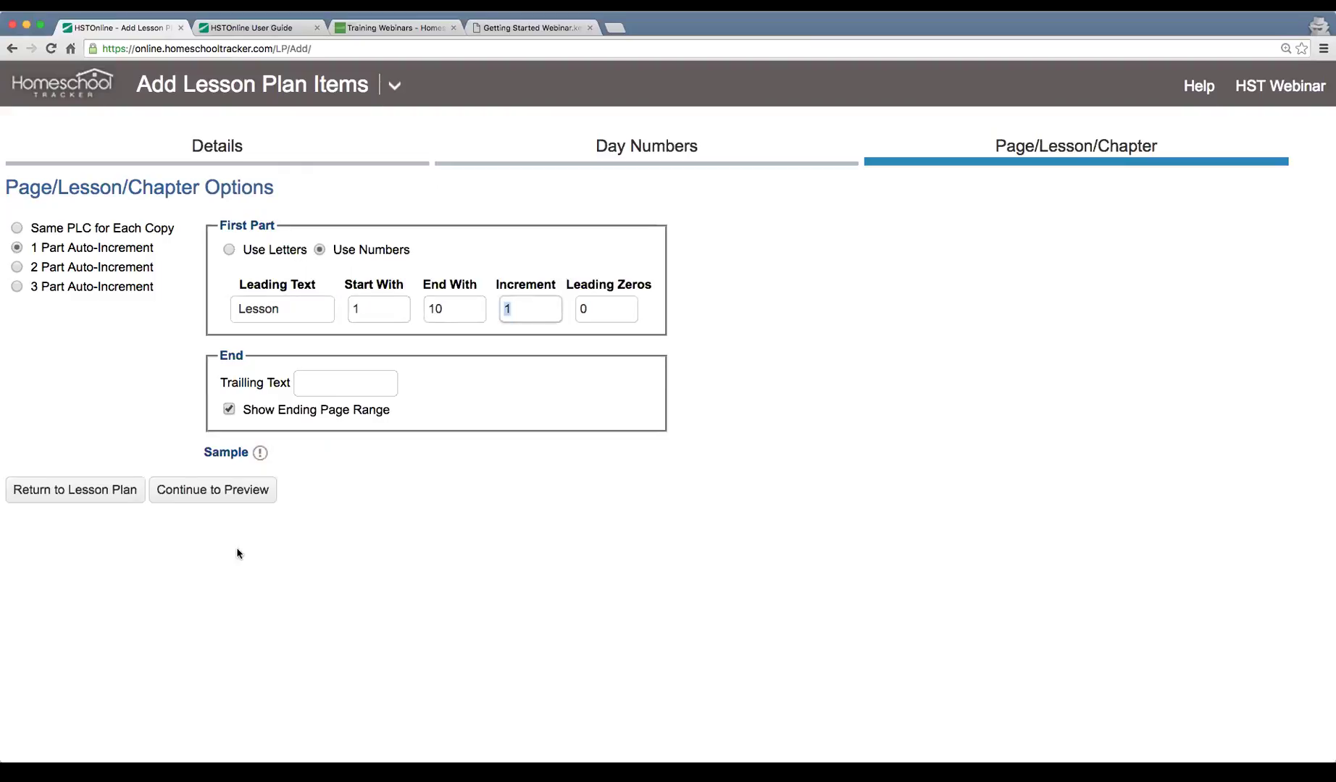
left_click(220, 500)
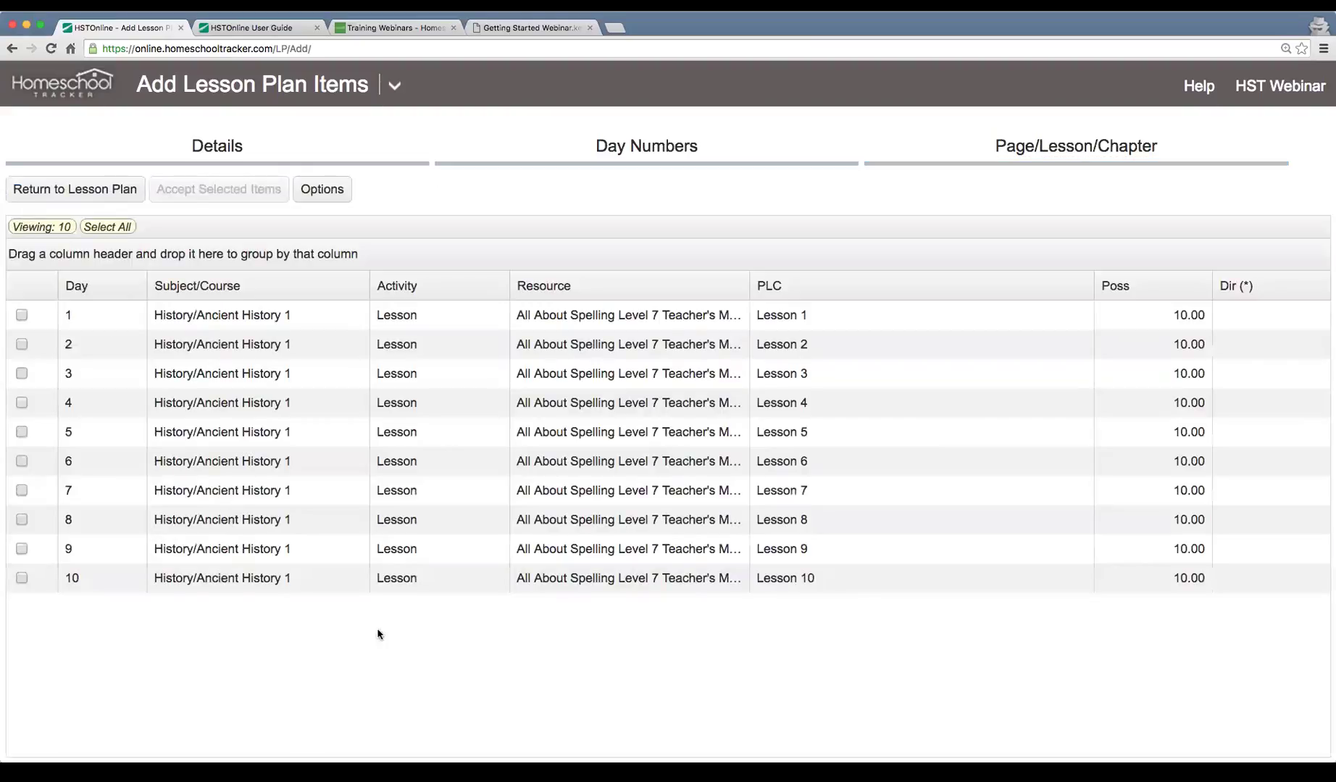
Select all ten previewed lessons and accept them into the lesson plan.
left_click(77, 319)
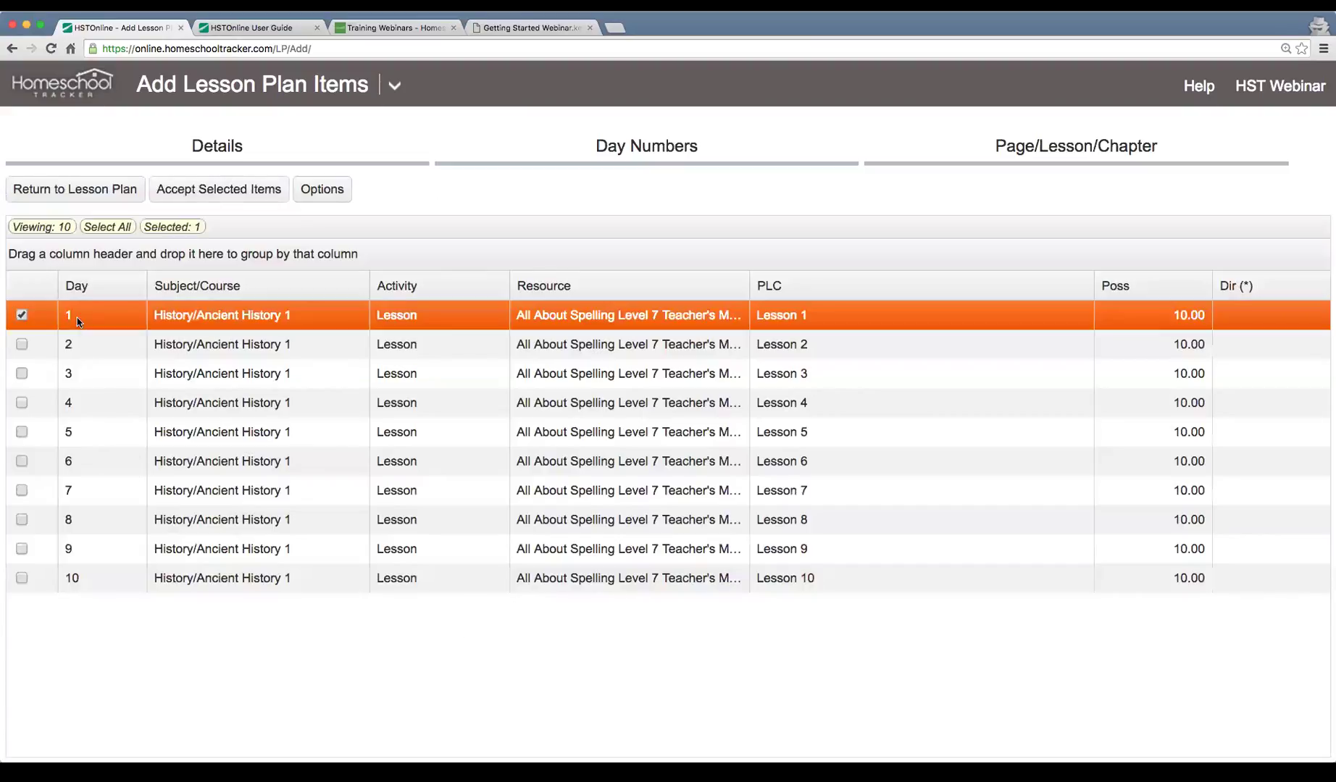
left_click(804, 576)
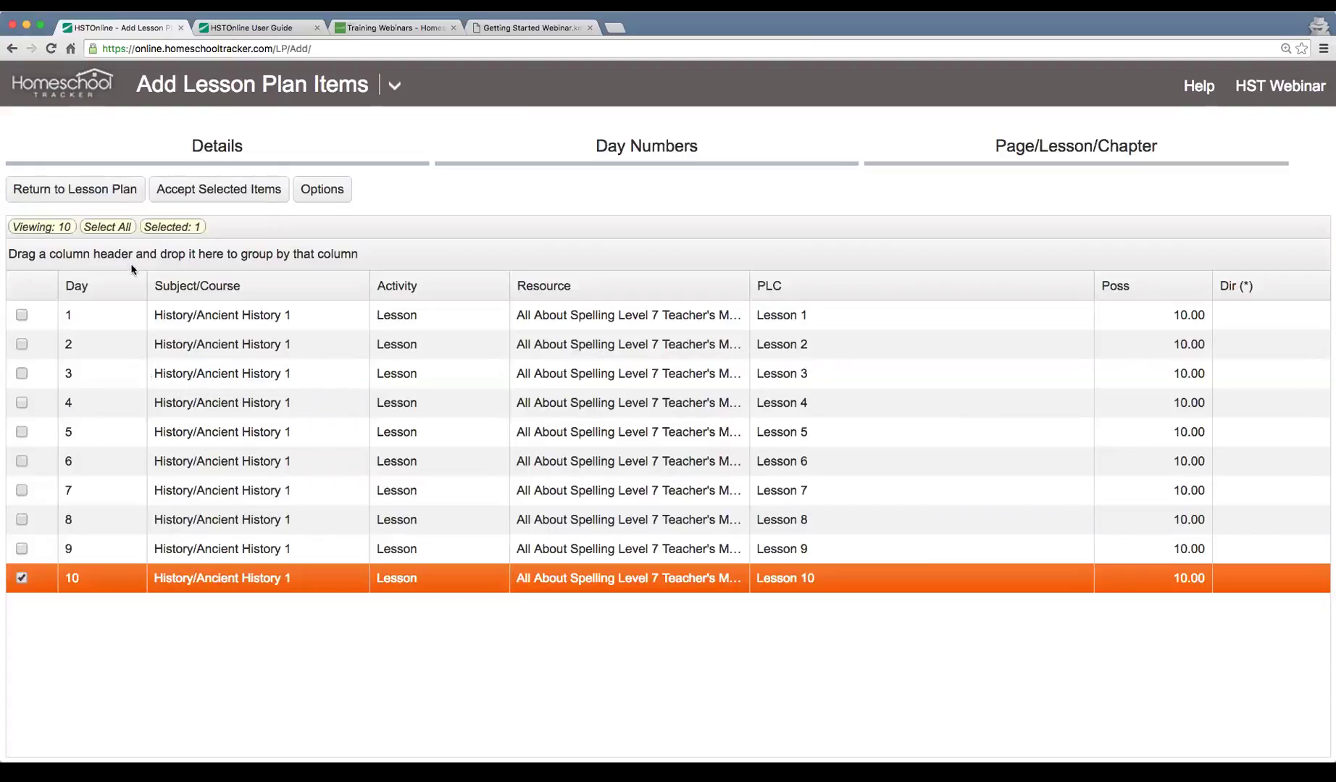
left_click(107, 227)
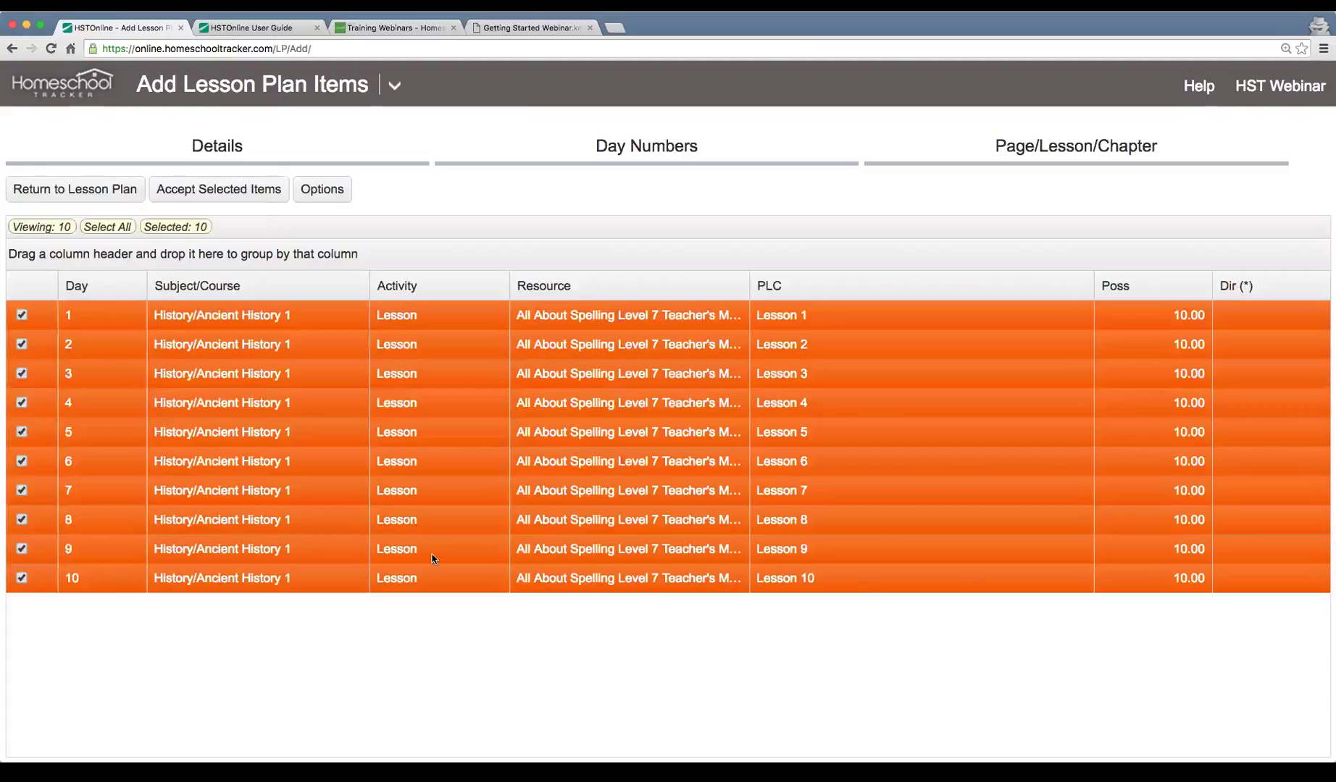
left_click(192, 191)
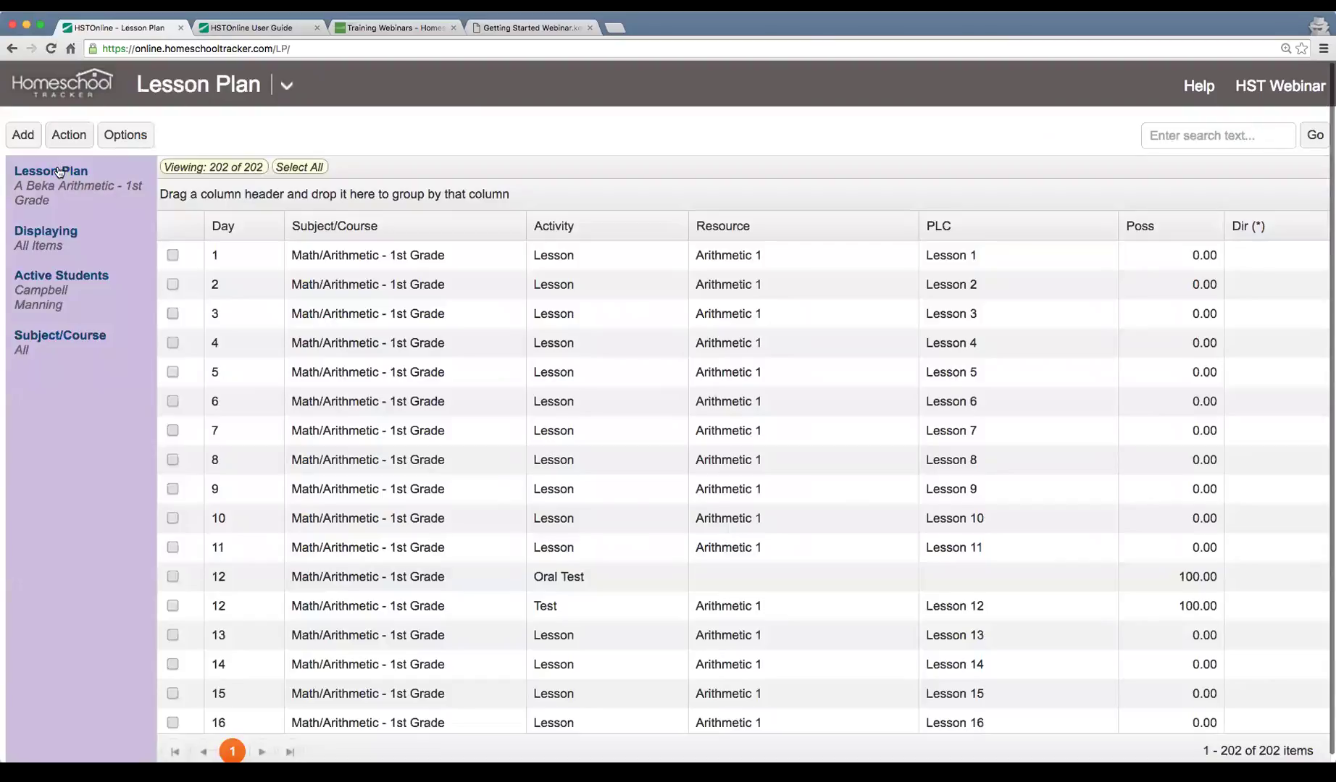
Switch the displayed lesson plan to Sample Plan.
left_click(54, 196)
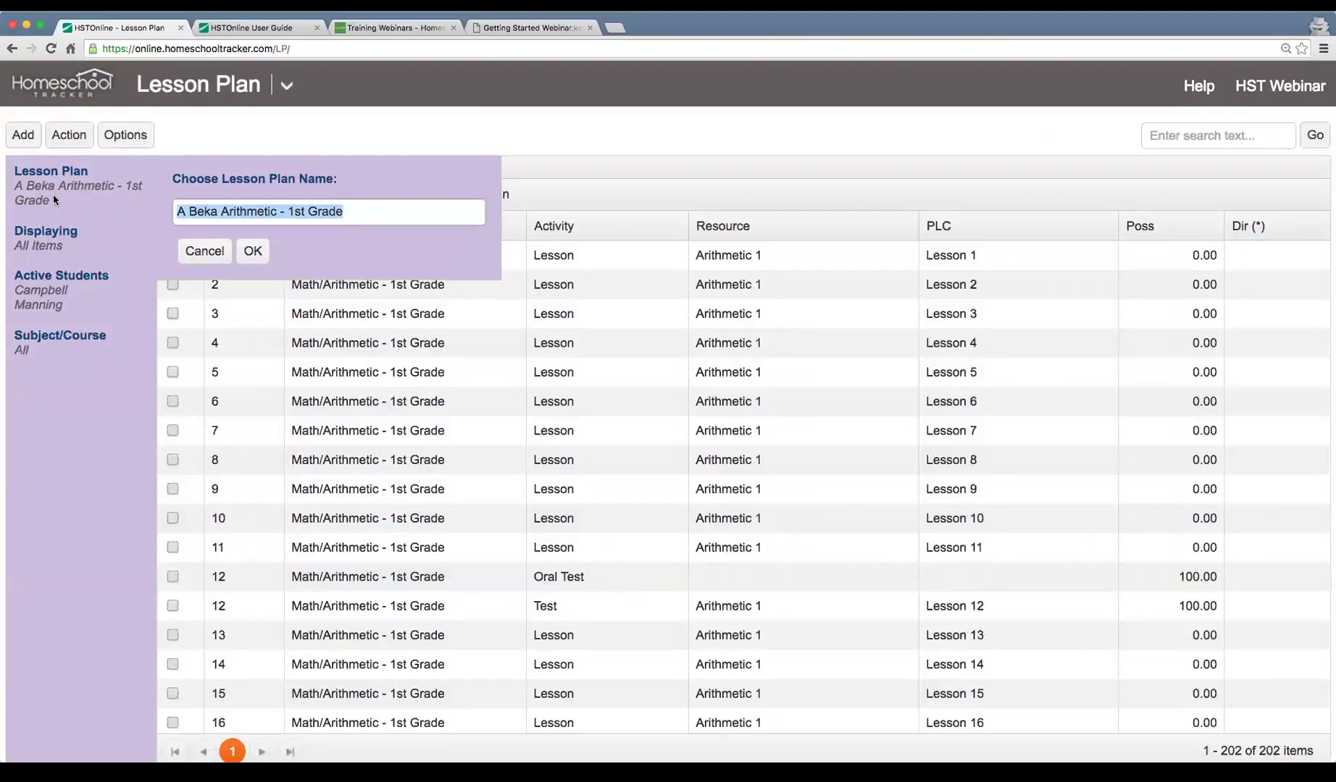
type("sampl")
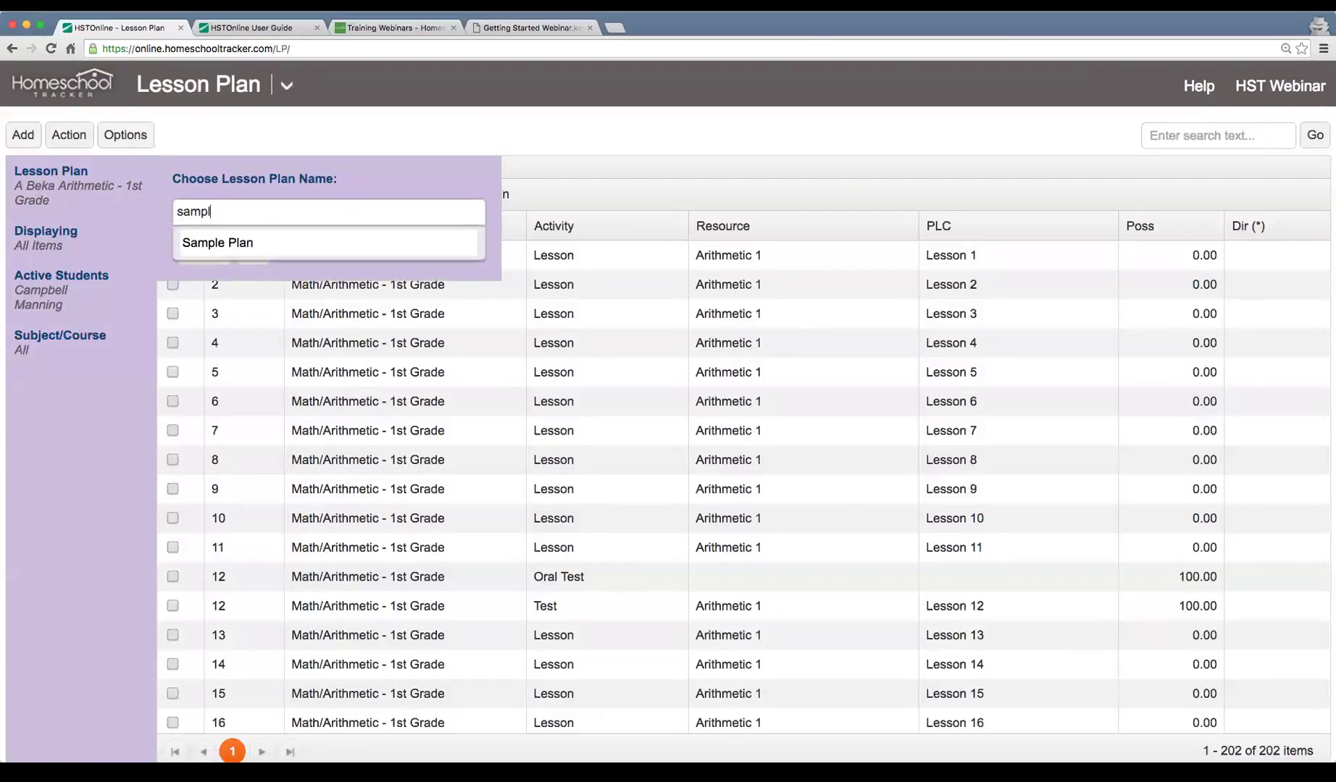
left_click(240, 242)
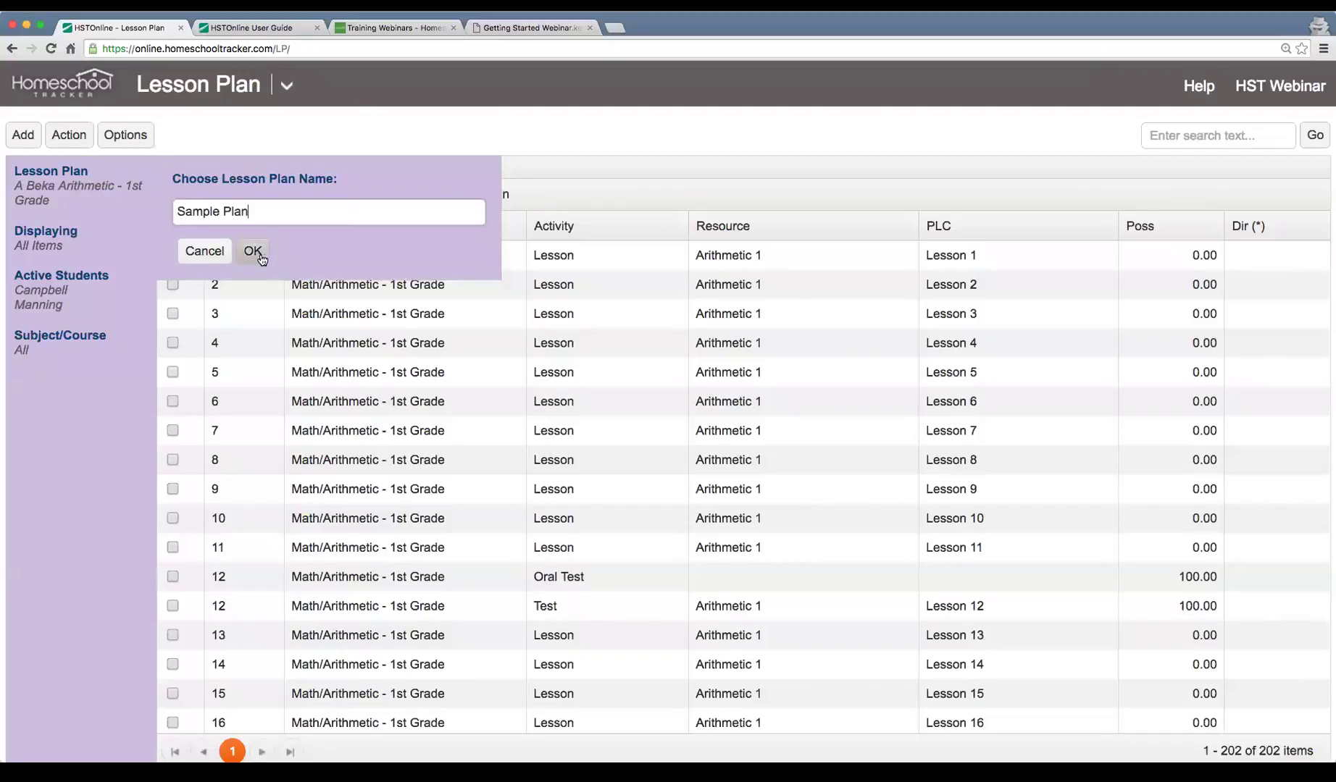
left_click(255, 266)
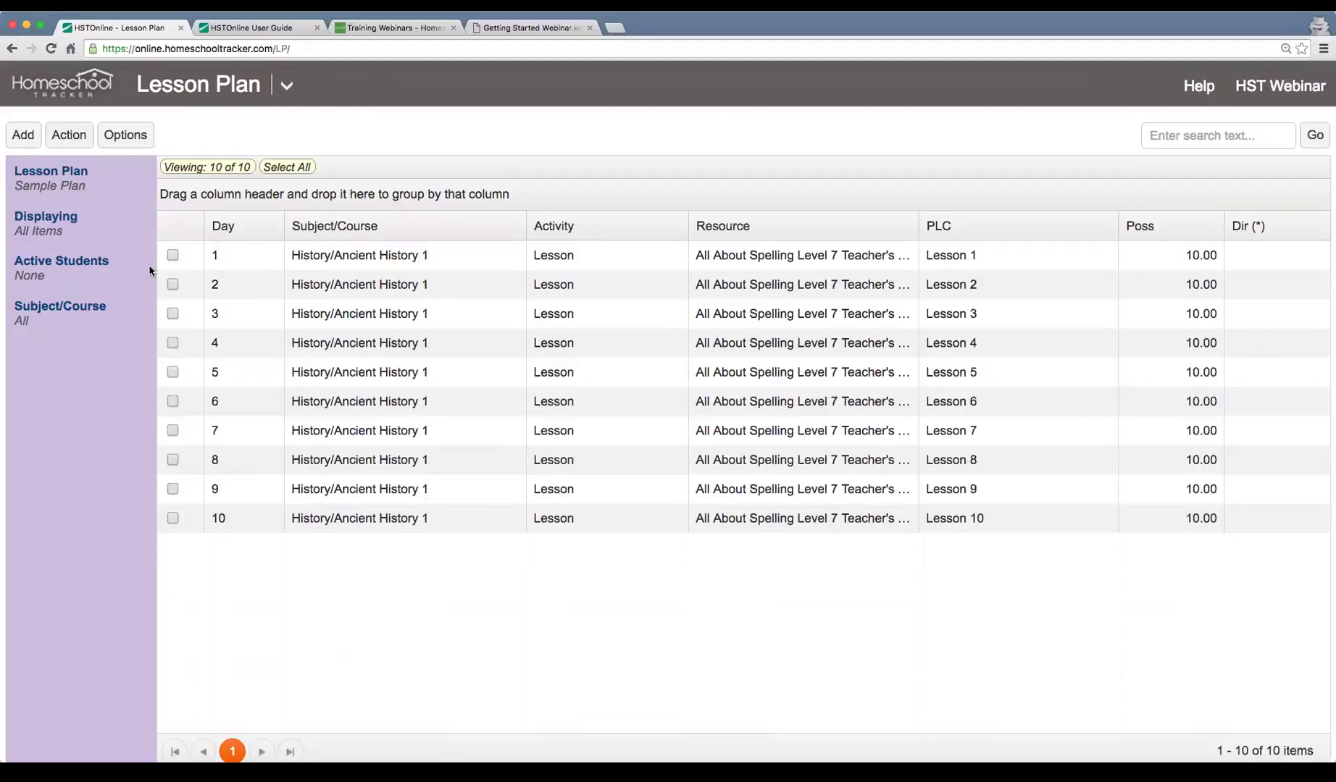
Add a single Test item for History/Ancient History 1 with 100 possible points to the Sample Plan and save it.
mouse_move(26, 150)
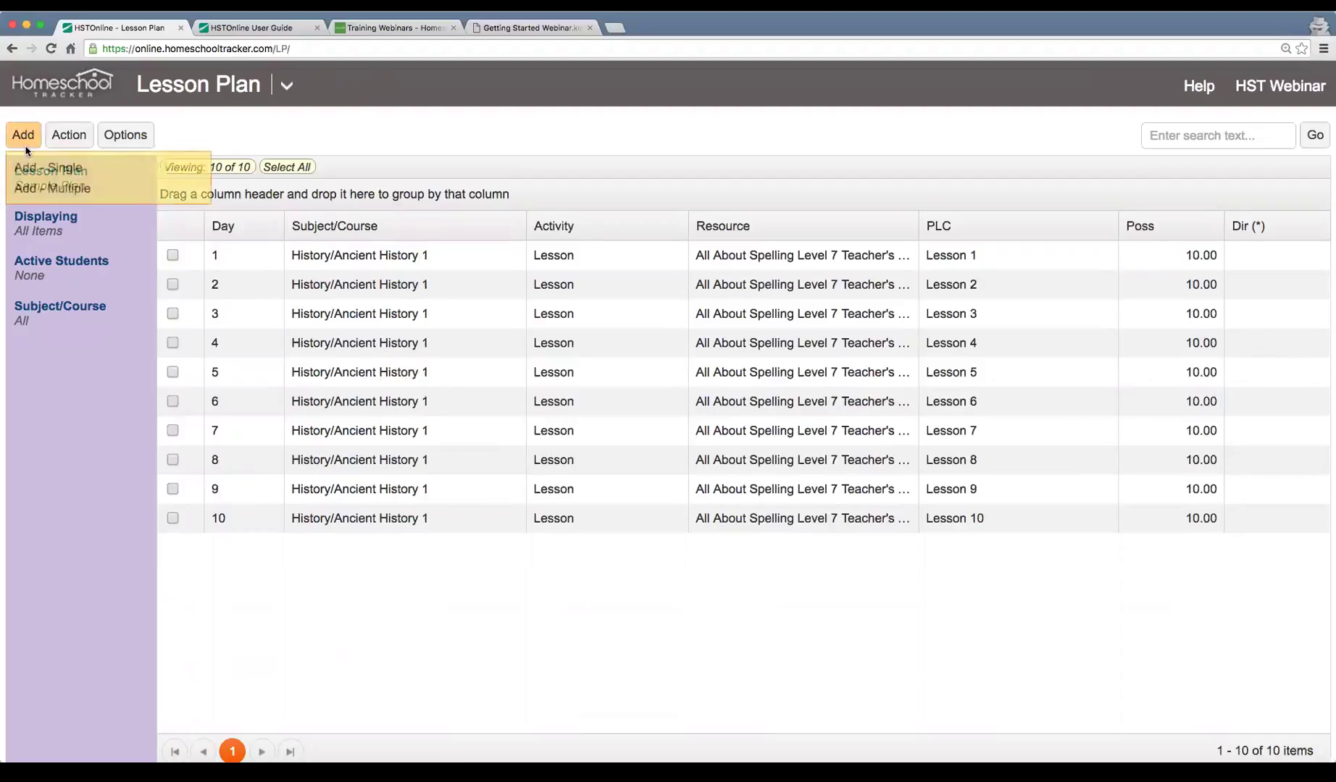
left_click(153, 169)
left_click(538, 191)
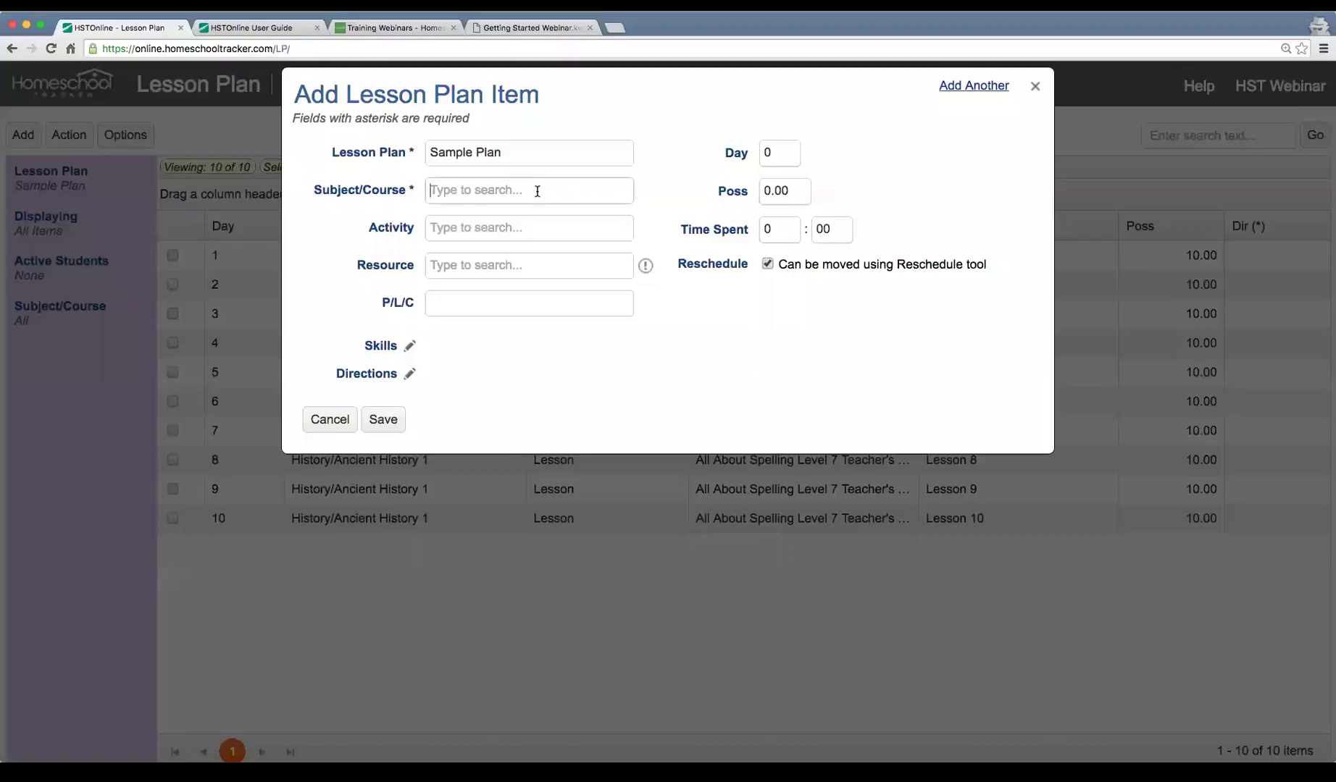
key("Down")
key("Down")
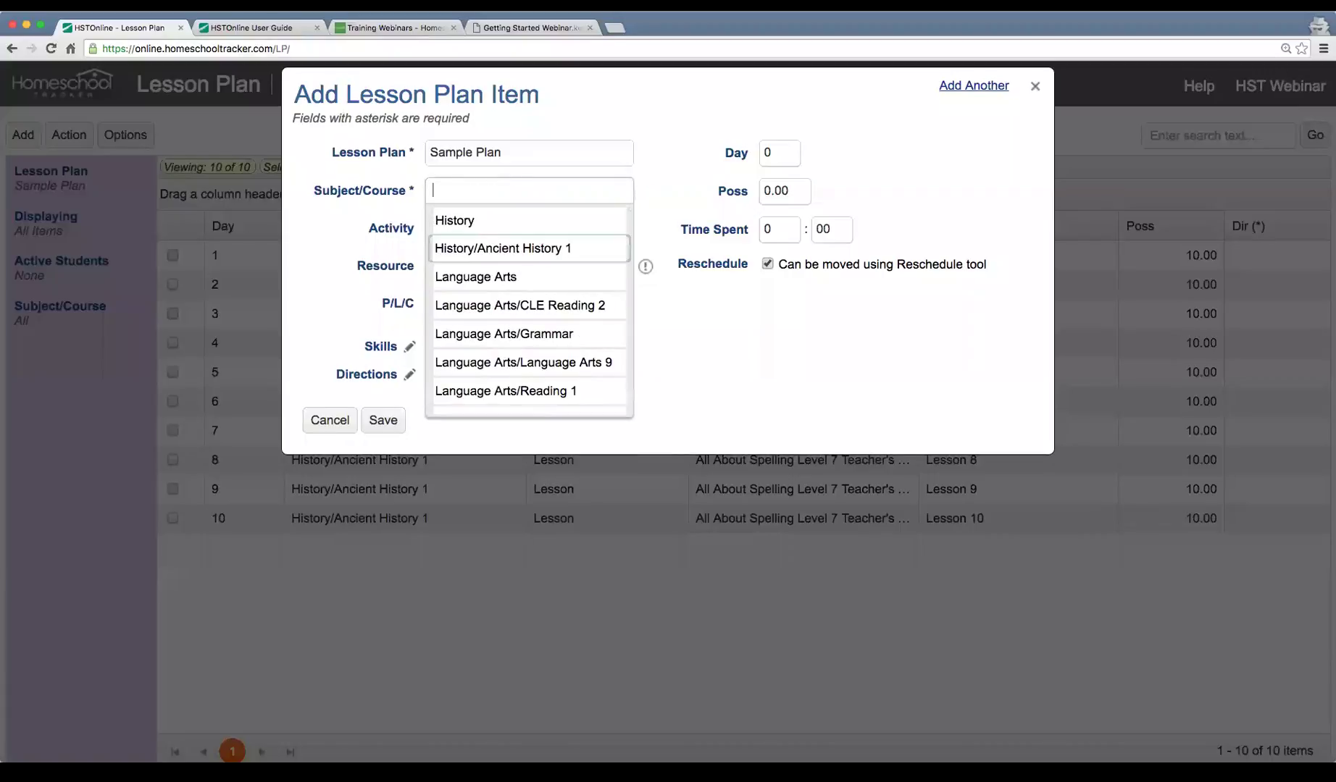
key("Tab")
type("Tes")
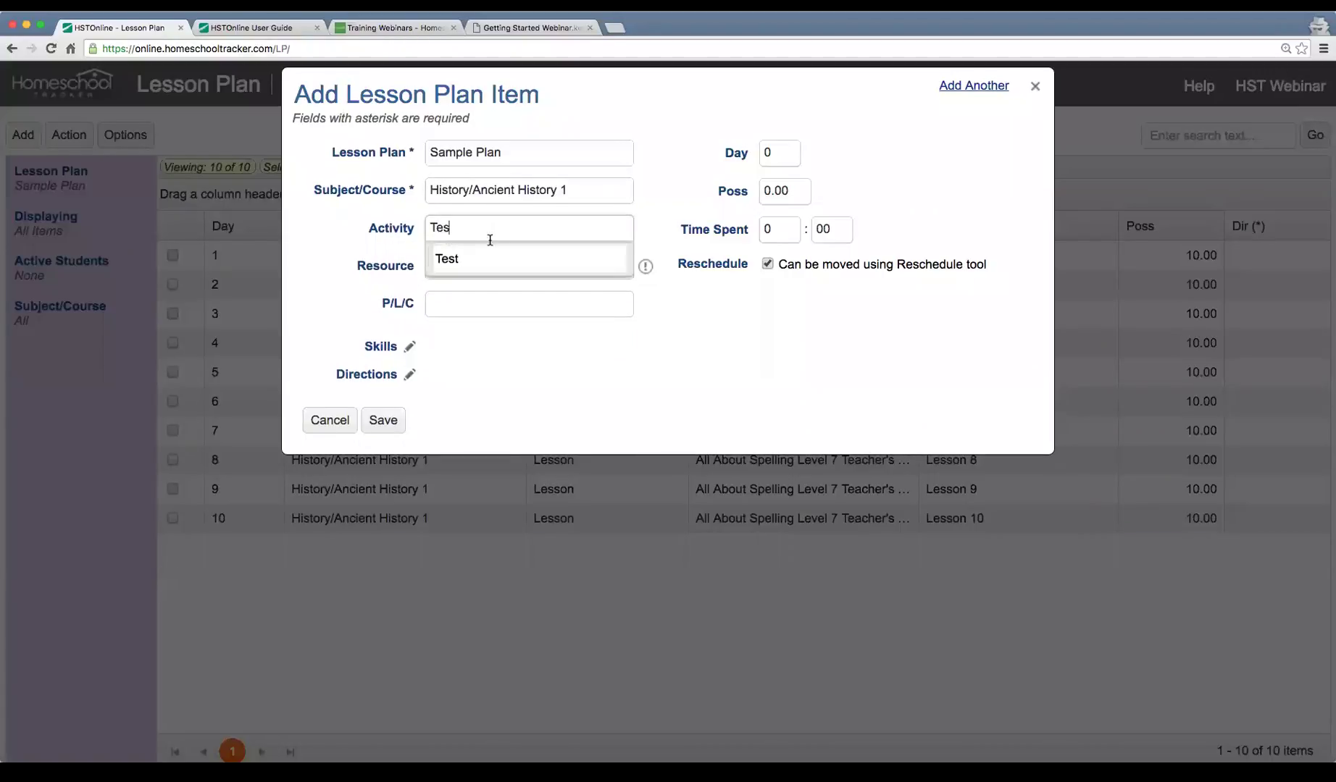
left_click(484, 257)
left_click(784, 190)
type("100")
key("Tab")
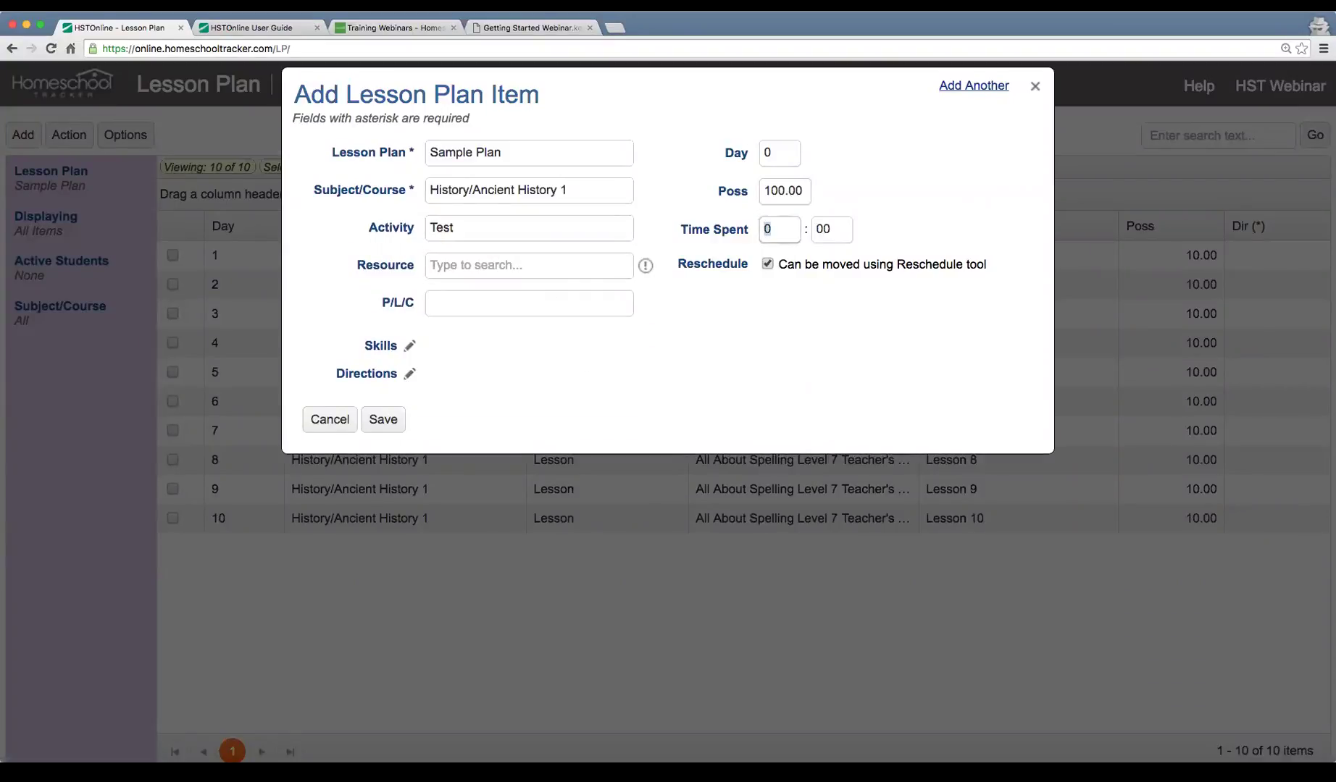
left_click(382, 423)
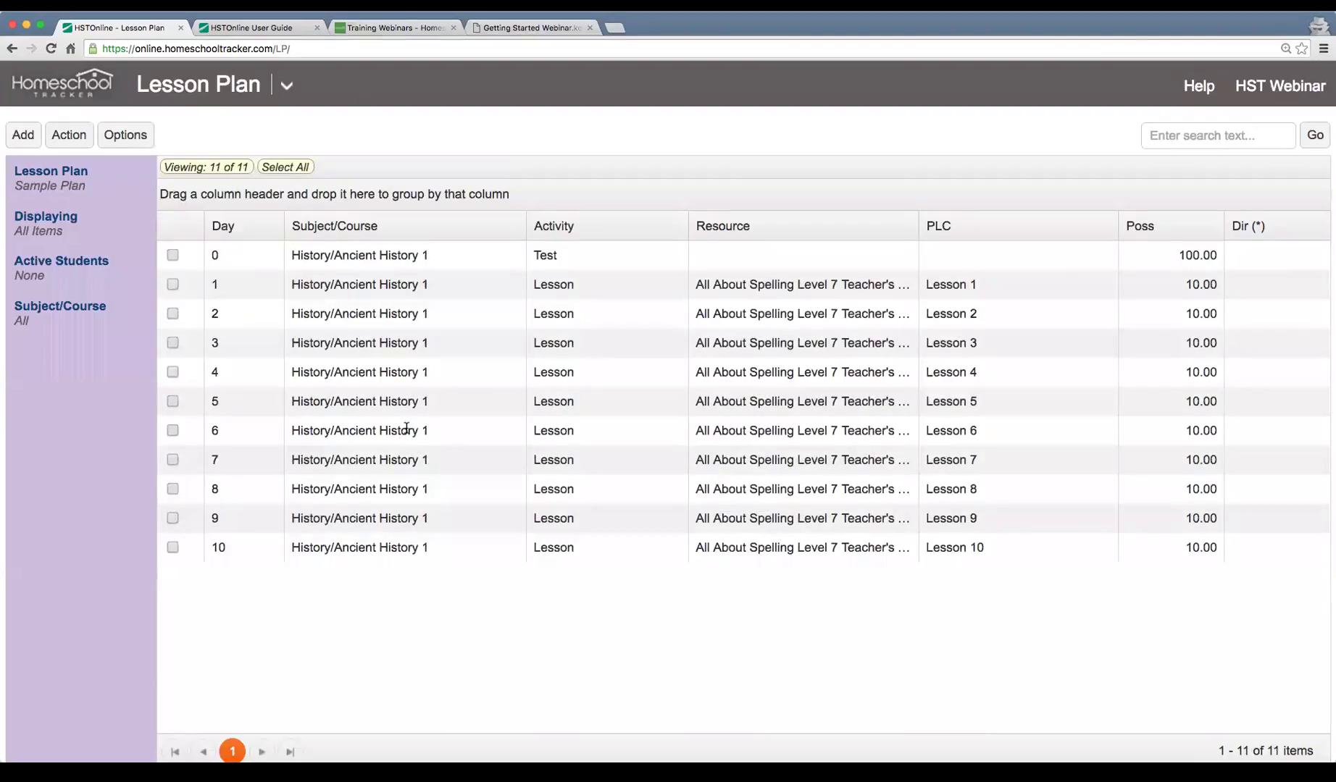
Change the Test item's day number to 11 and save it.
left_click(604, 252)
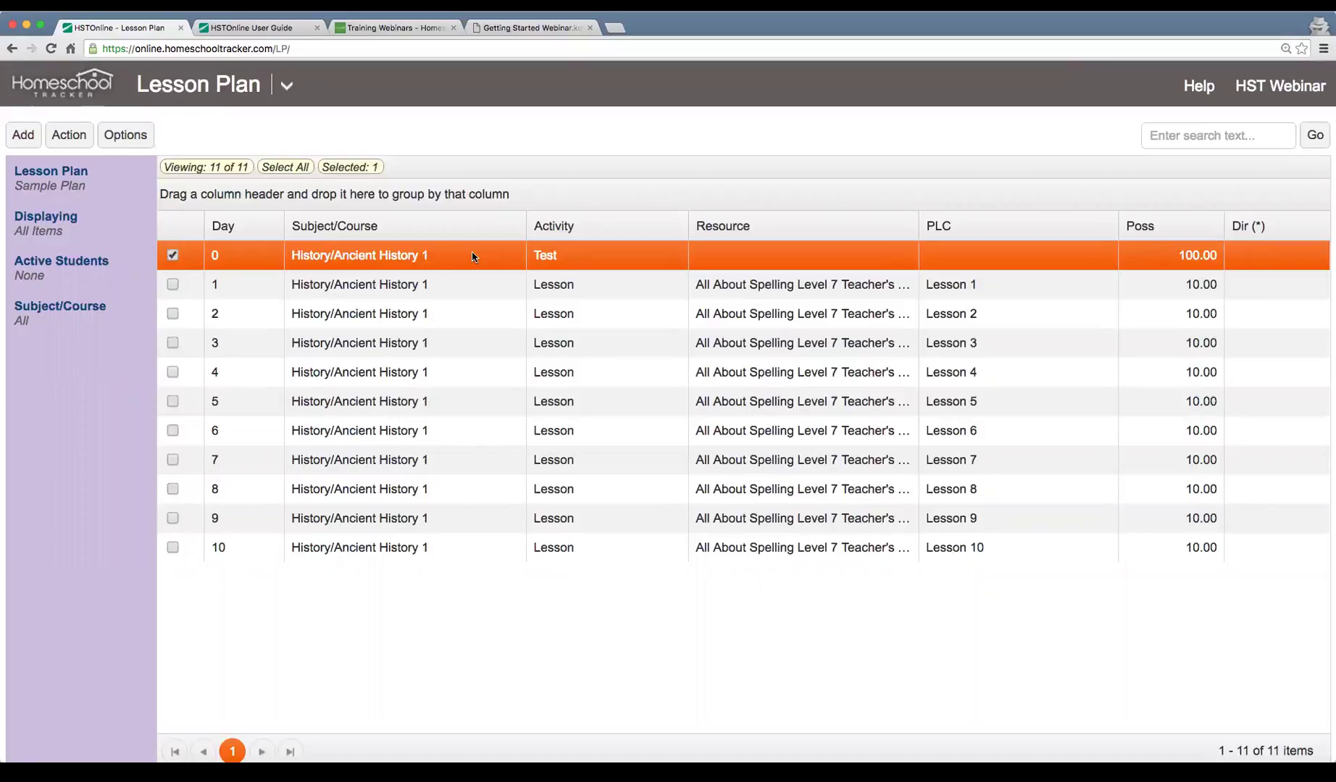
double_click(435, 255)
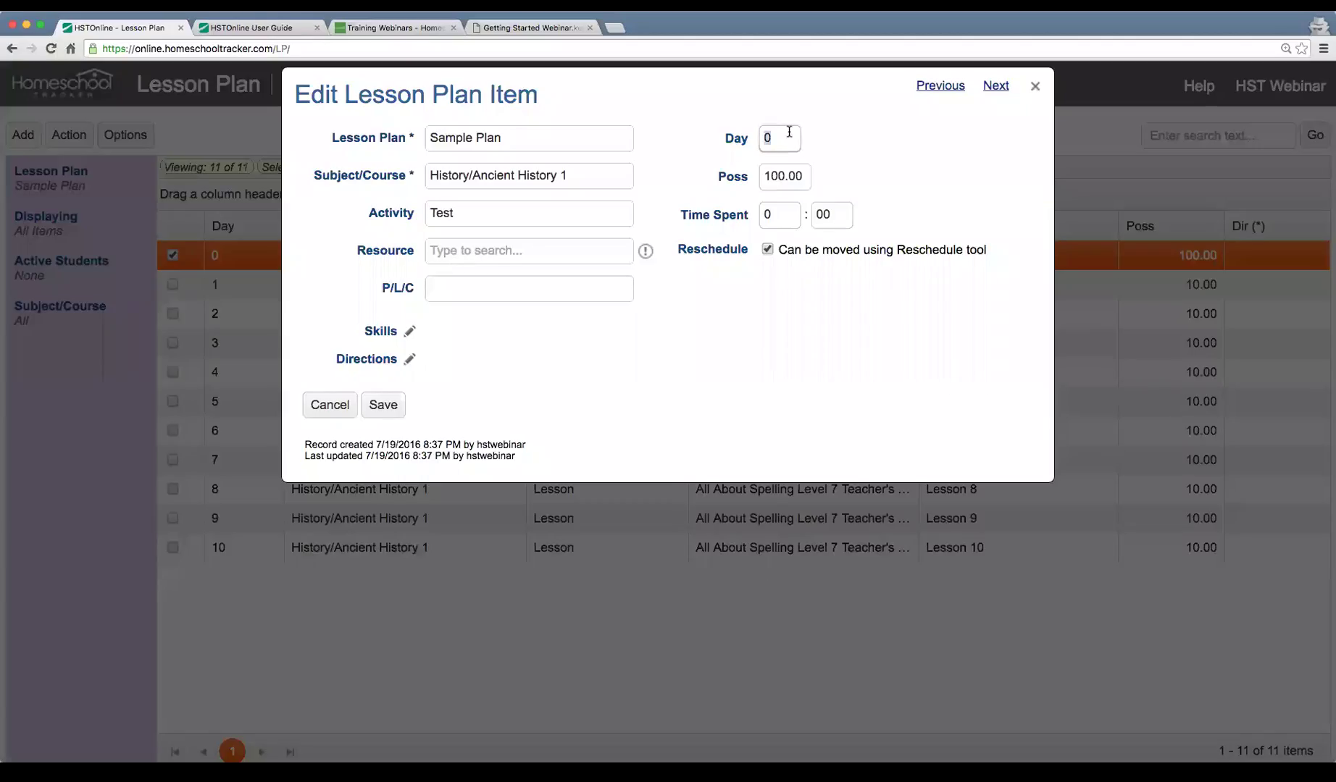
type("11")
left_click(367, 405)
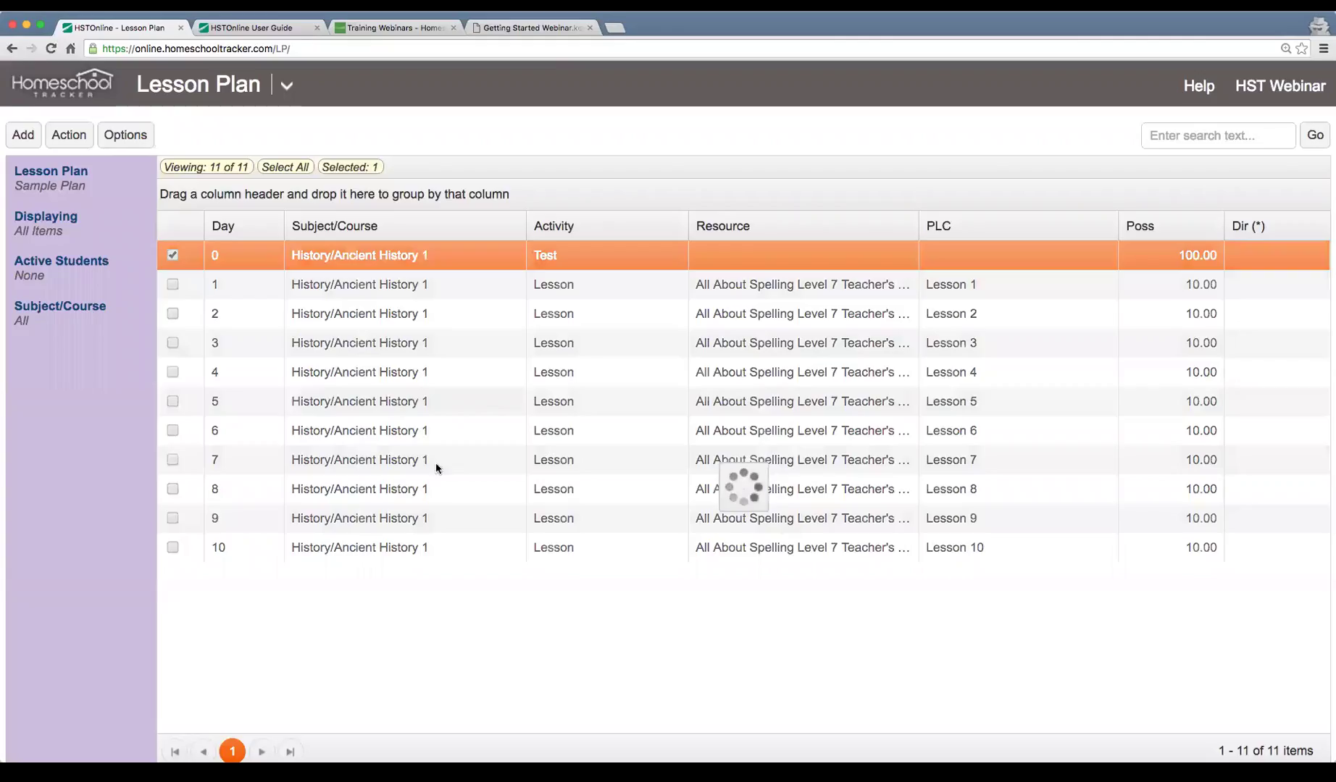
left_click(380, 255)
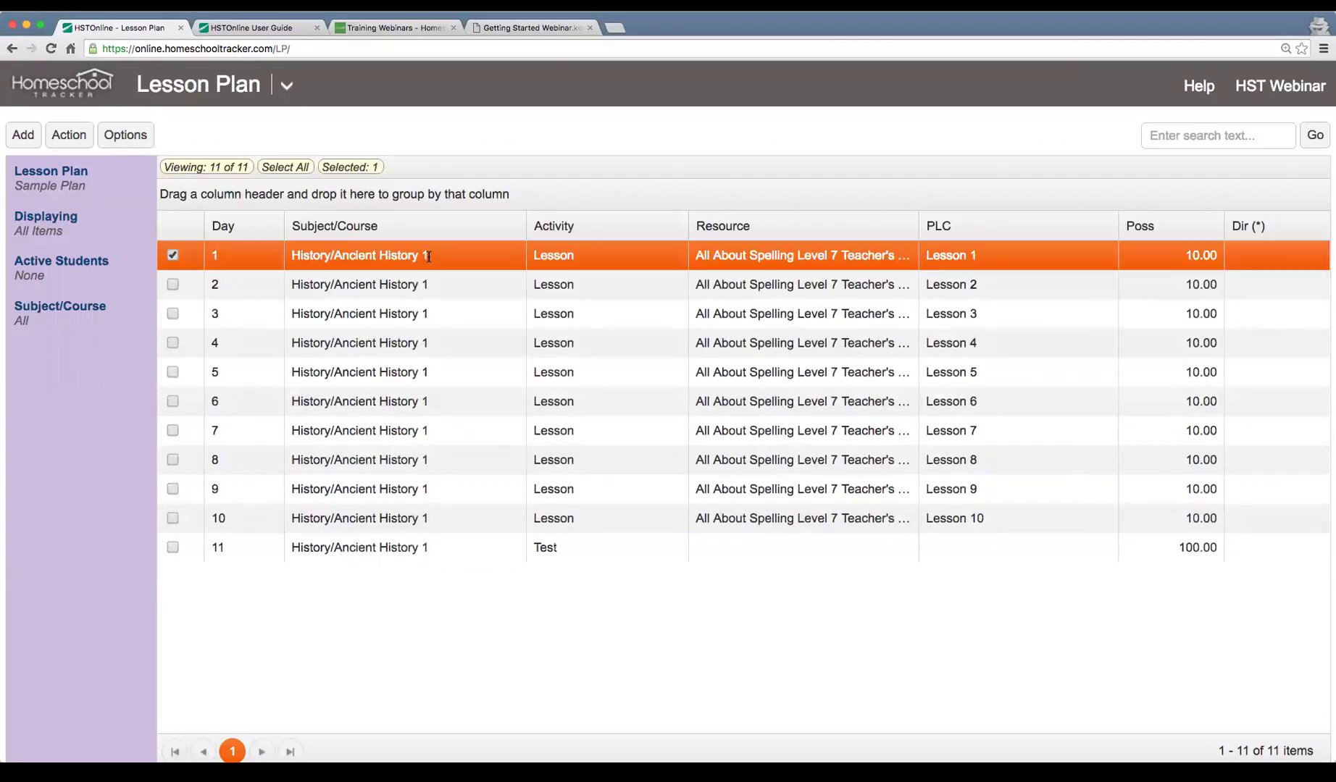
left_click(469, 522)
left_click(653, 547)
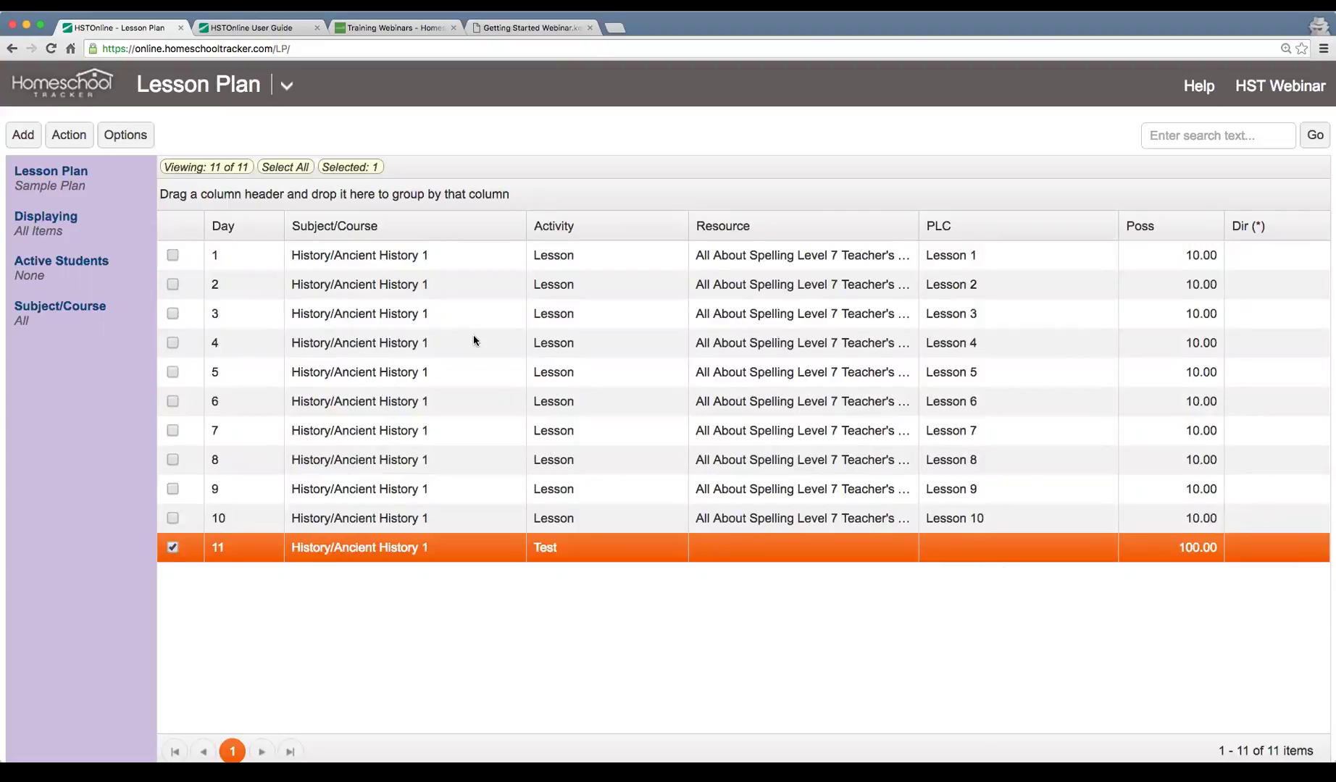
left_click(496, 261)
scroll(503, 557, "down", 1)
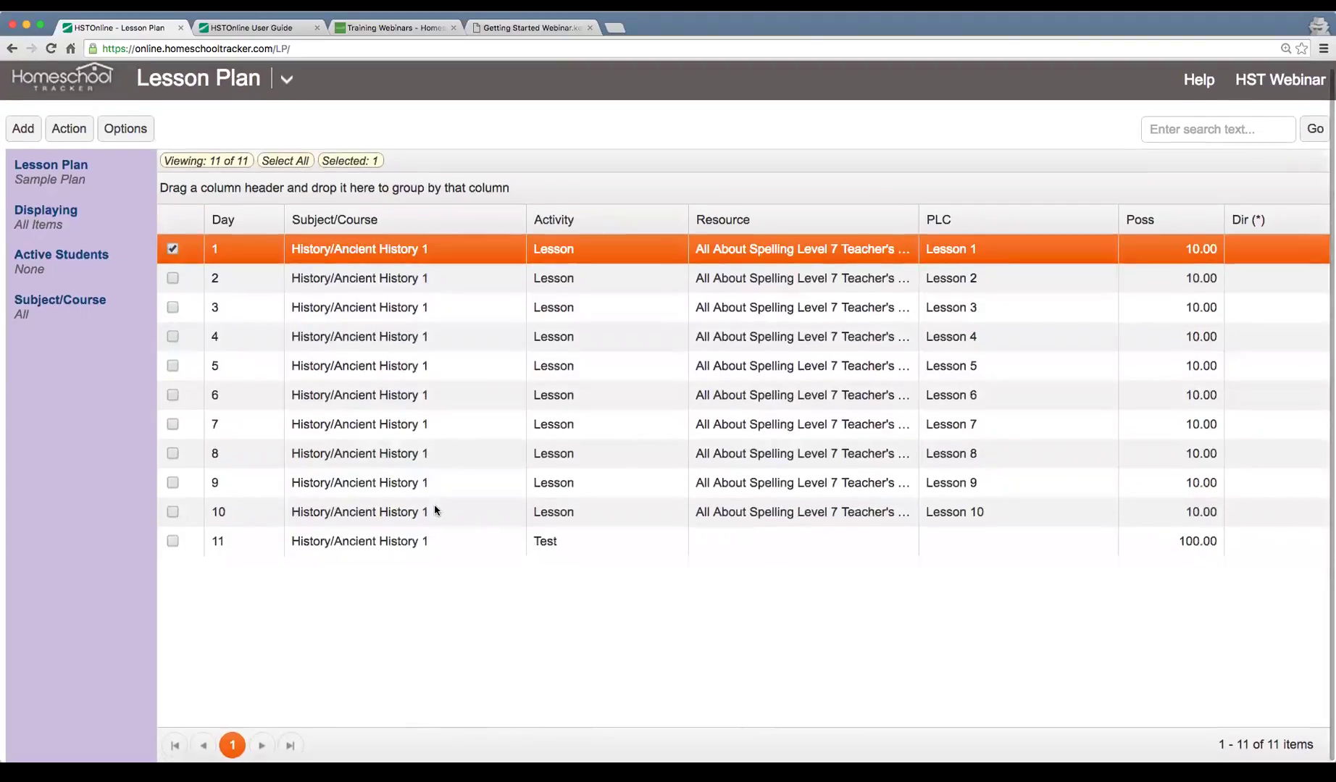
Open the Shared Lesson Plans page, clear the reading search term, and list all shared plans.
left_click(287, 79)
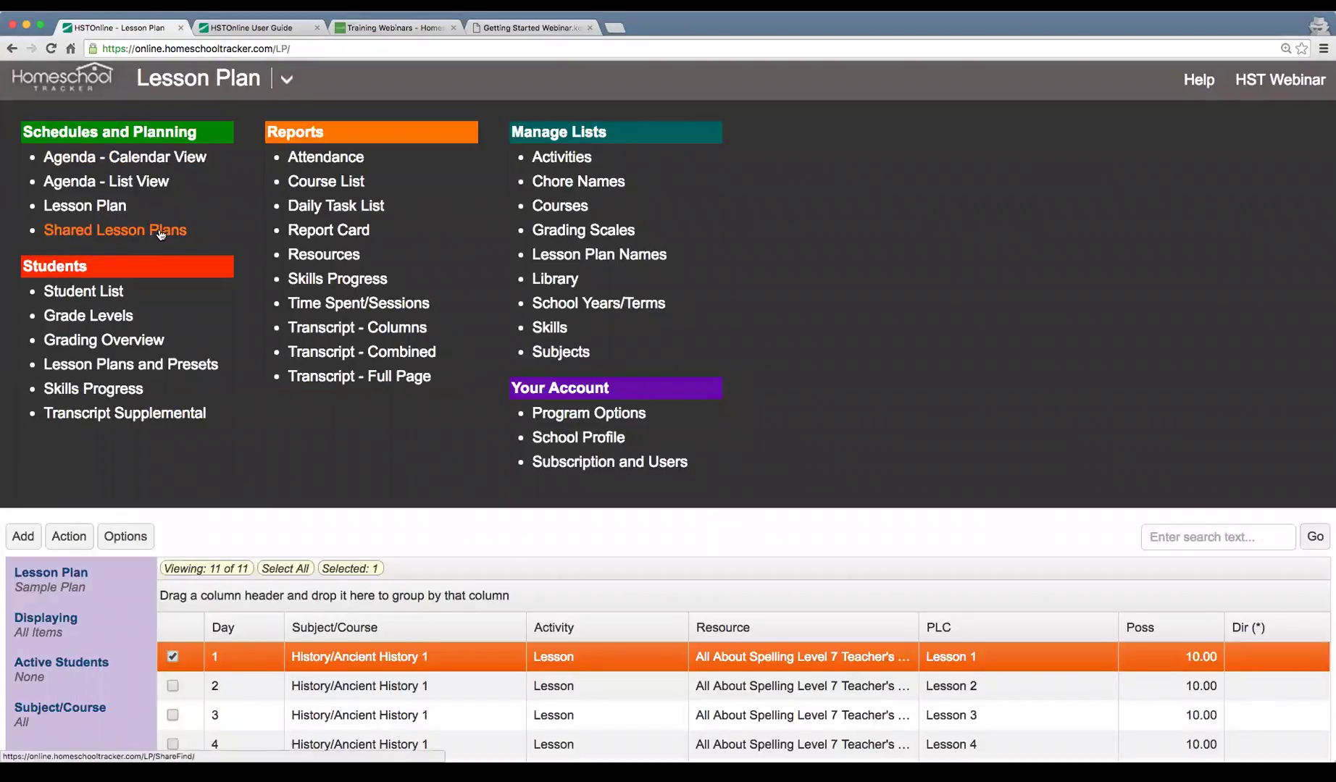
left_click(138, 236)
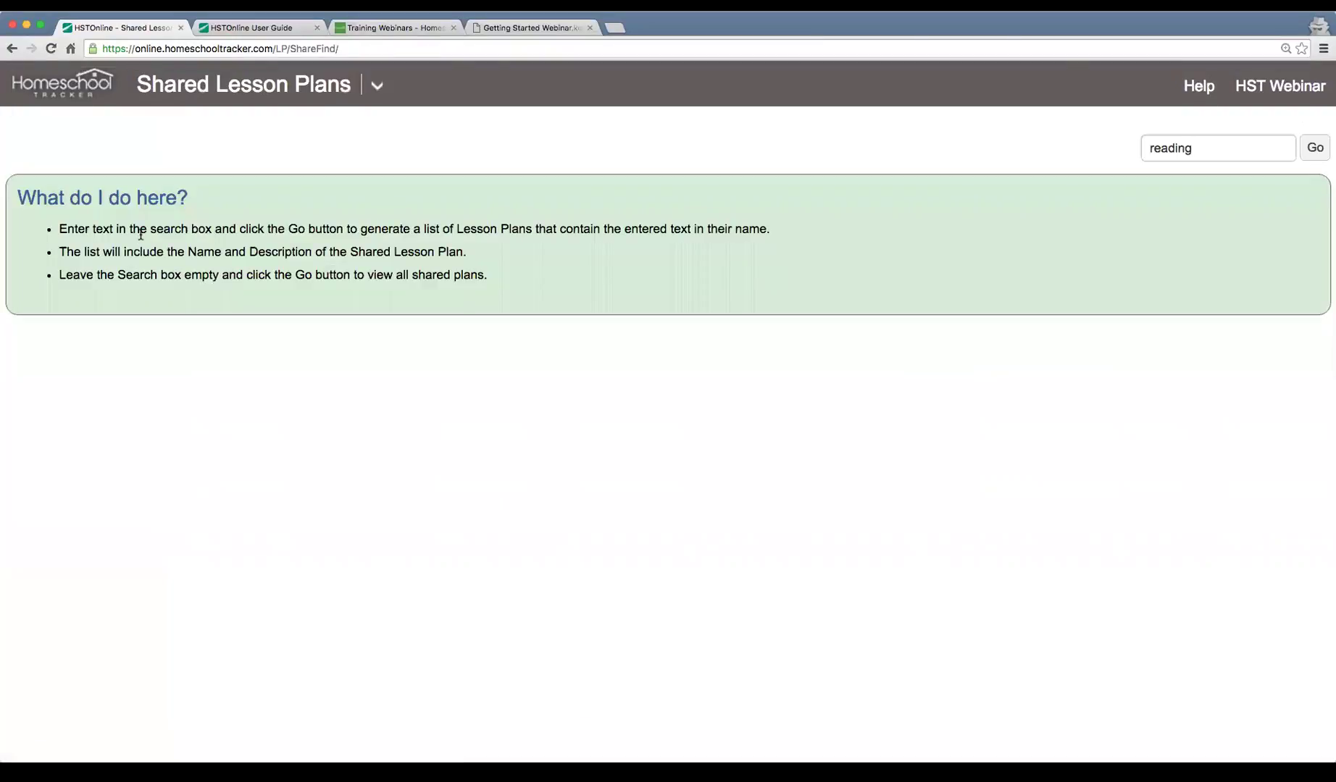
left_click_drag(1213, 144, 999, 131)
key("BackSpace")
left_click(1315, 151)
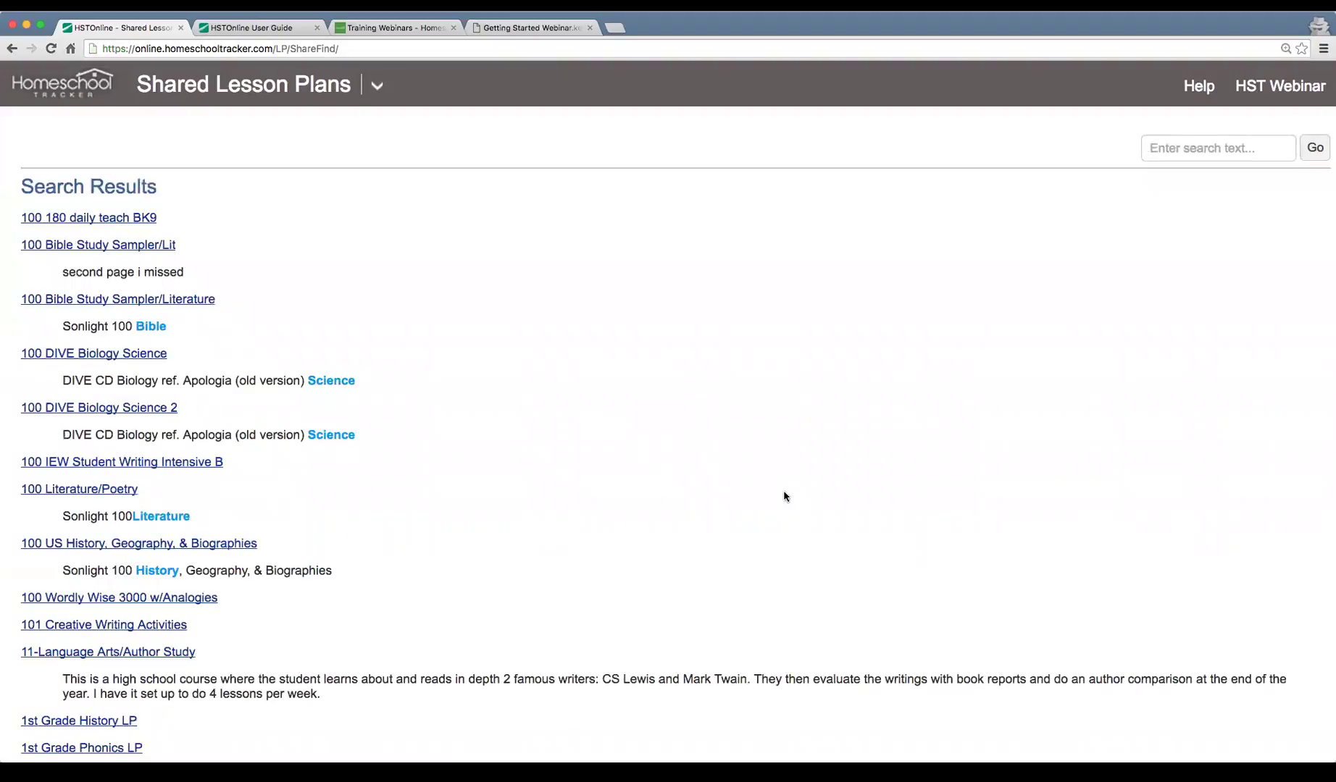
Browse the full list of shared lesson plans and their descriptions, and return to its beginning.
scroll(785, 497, "down", 15)
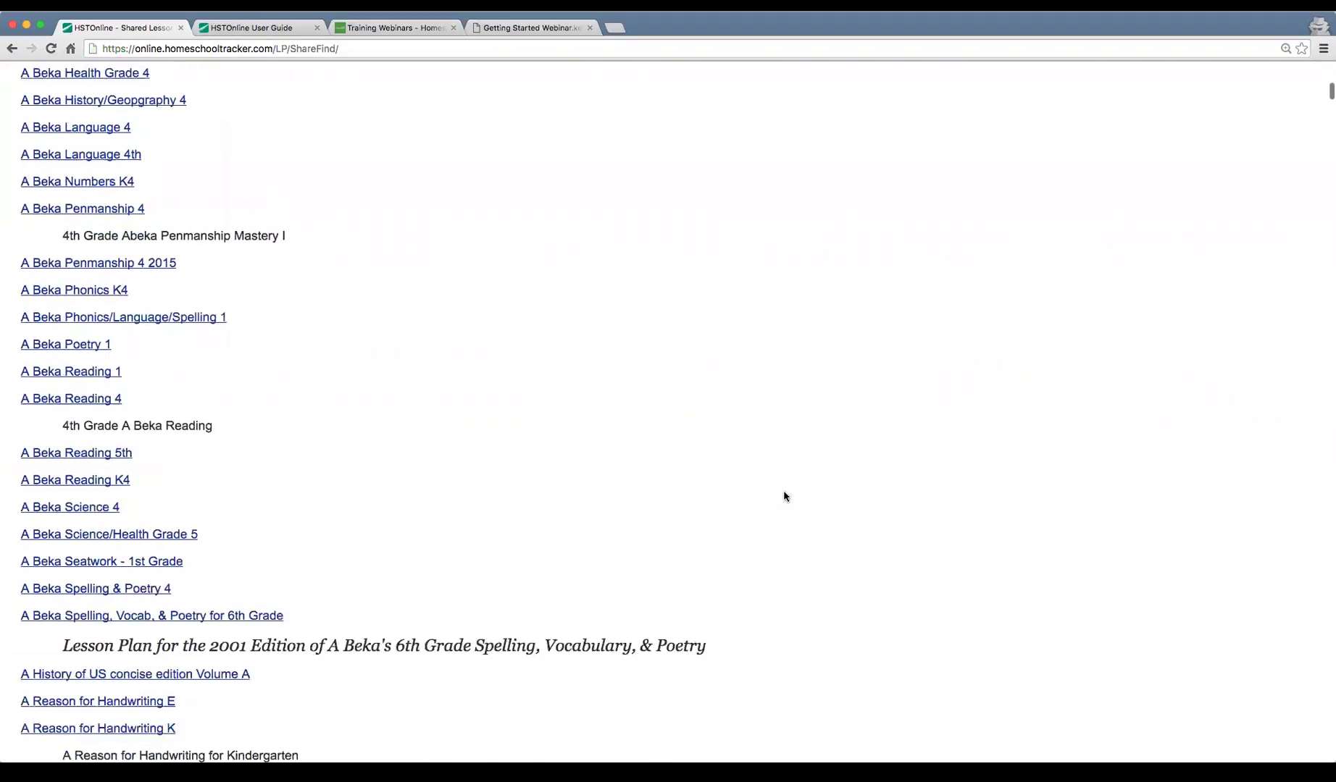
scroll(784, 497, "down", 20)
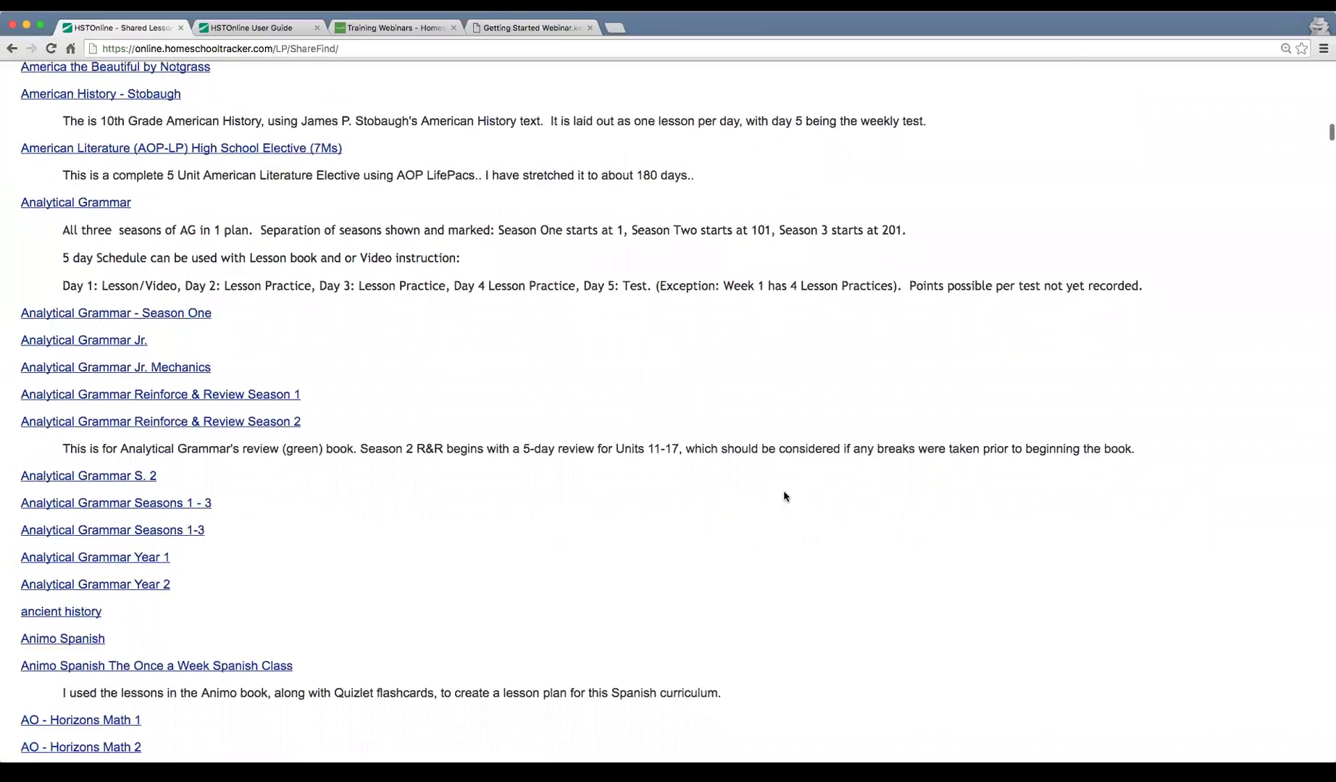
scroll(785, 497, "down", 20)
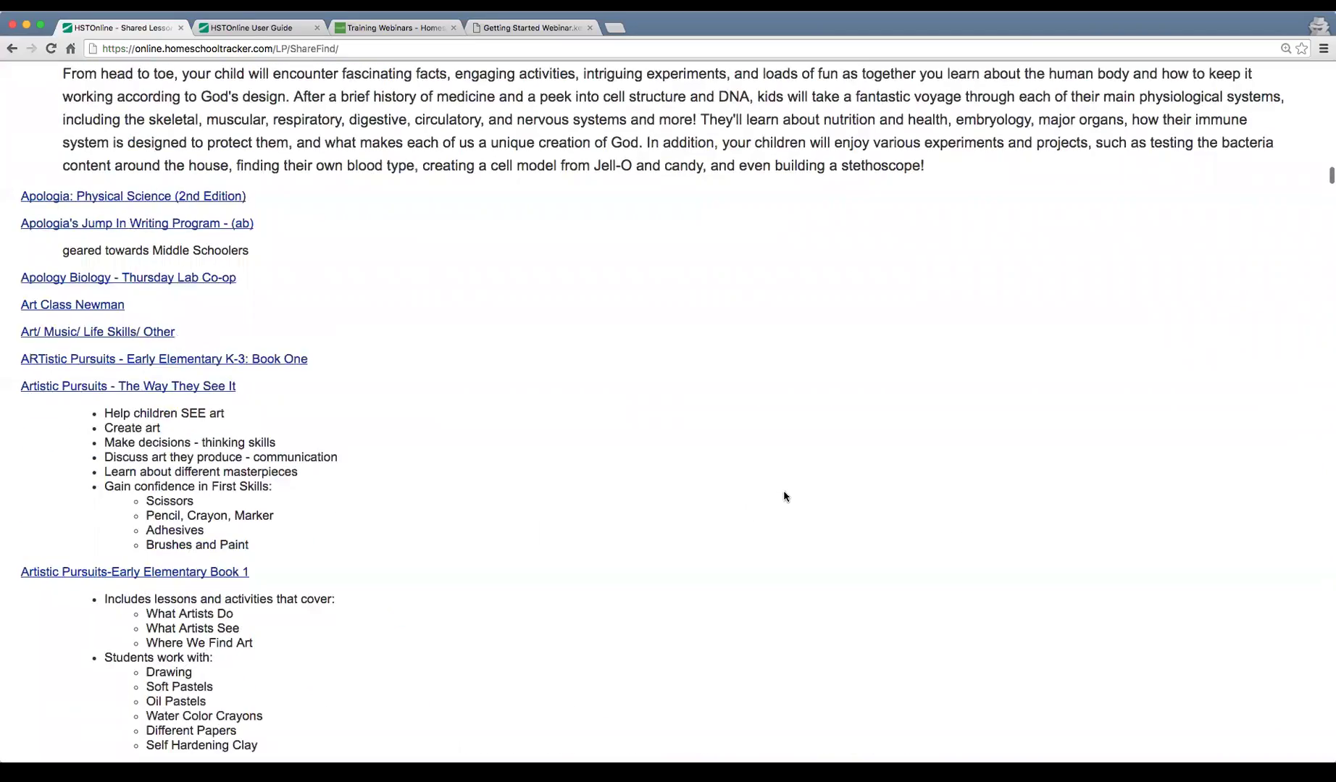
scroll(785, 497, "up", 5)
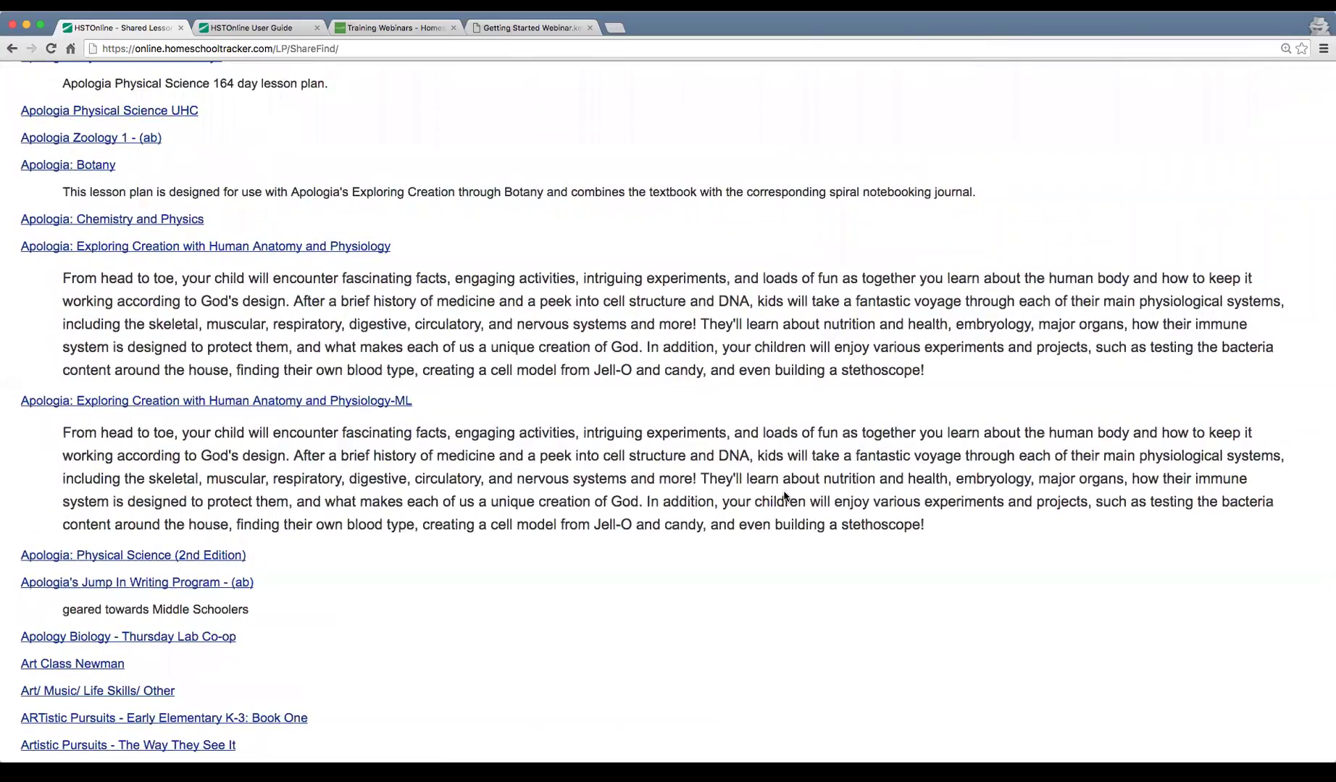
scroll(784, 497, "down", 20)
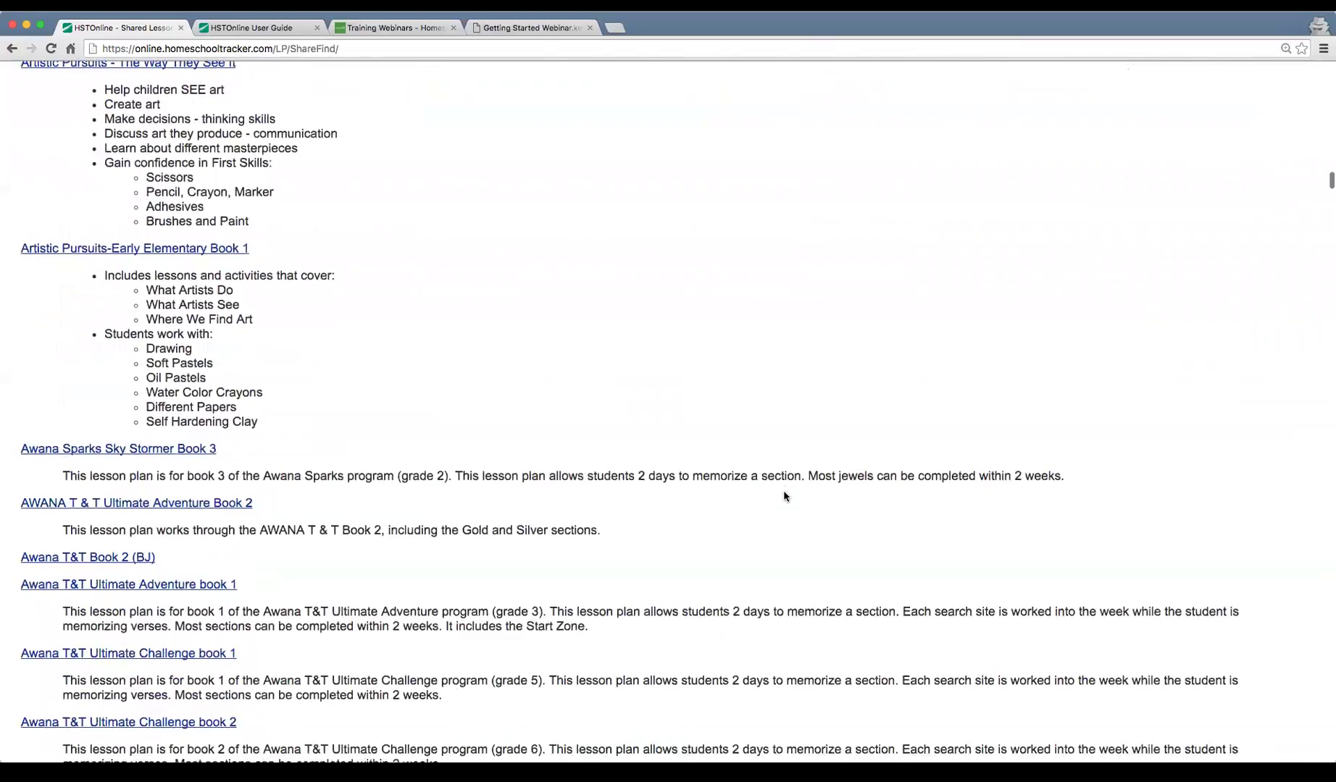
scroll(784, 497, "down", 20)
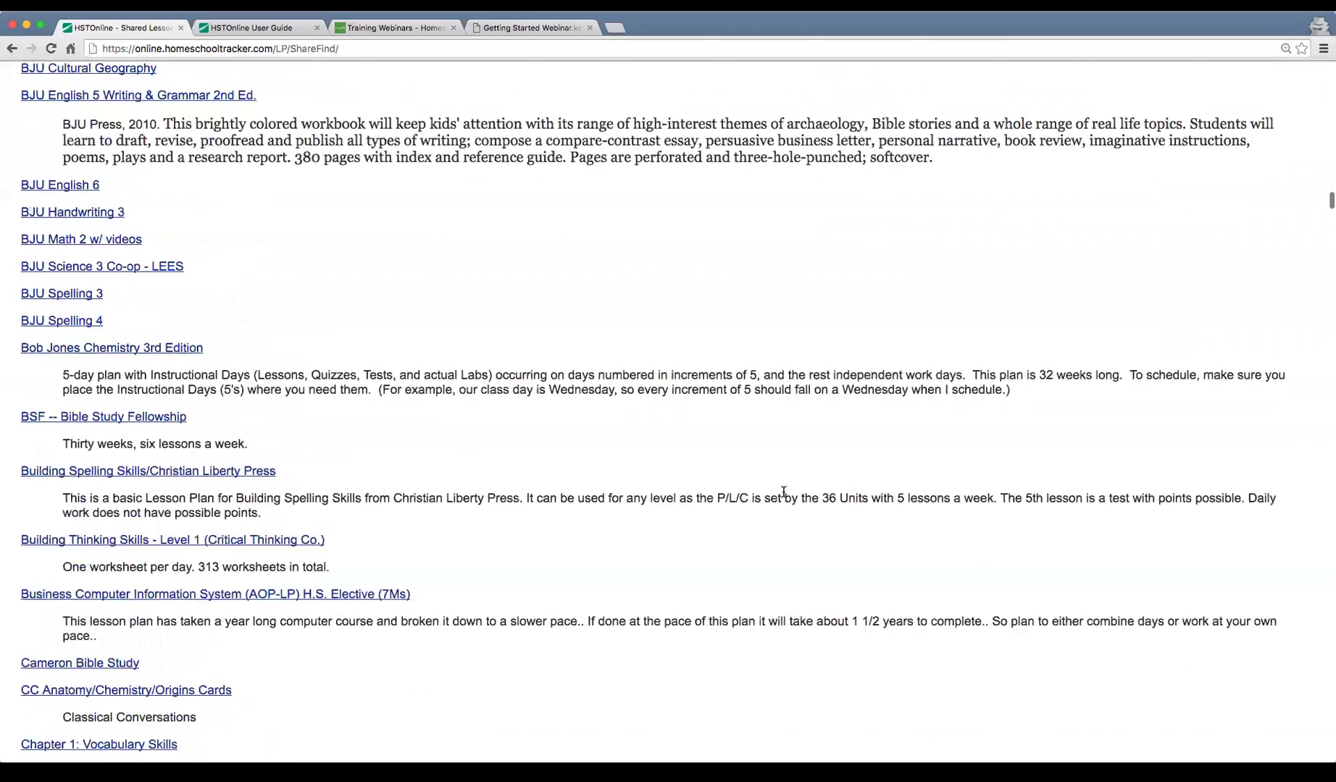
scroll(784, 492, "down", 13)
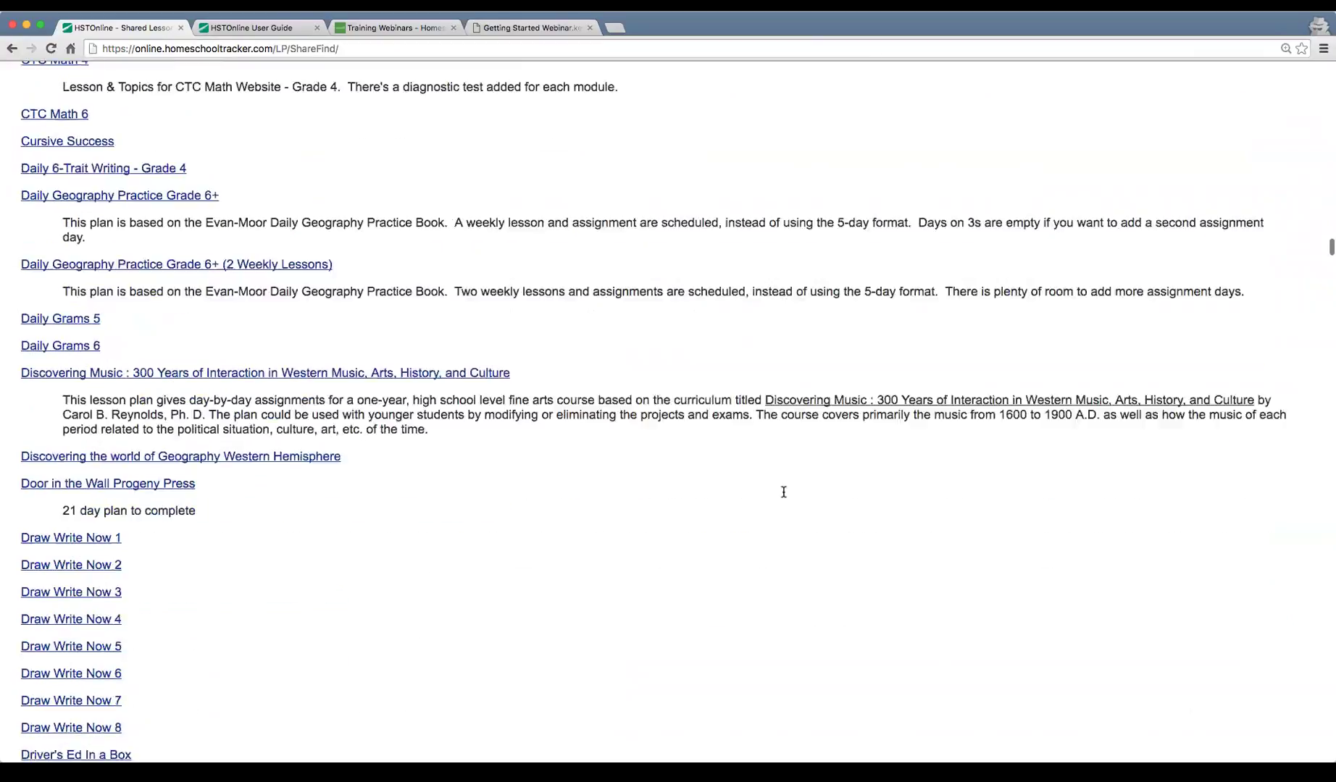
scroll(783, 492, "up", 20)
scroll(780, 505, "up", 20)
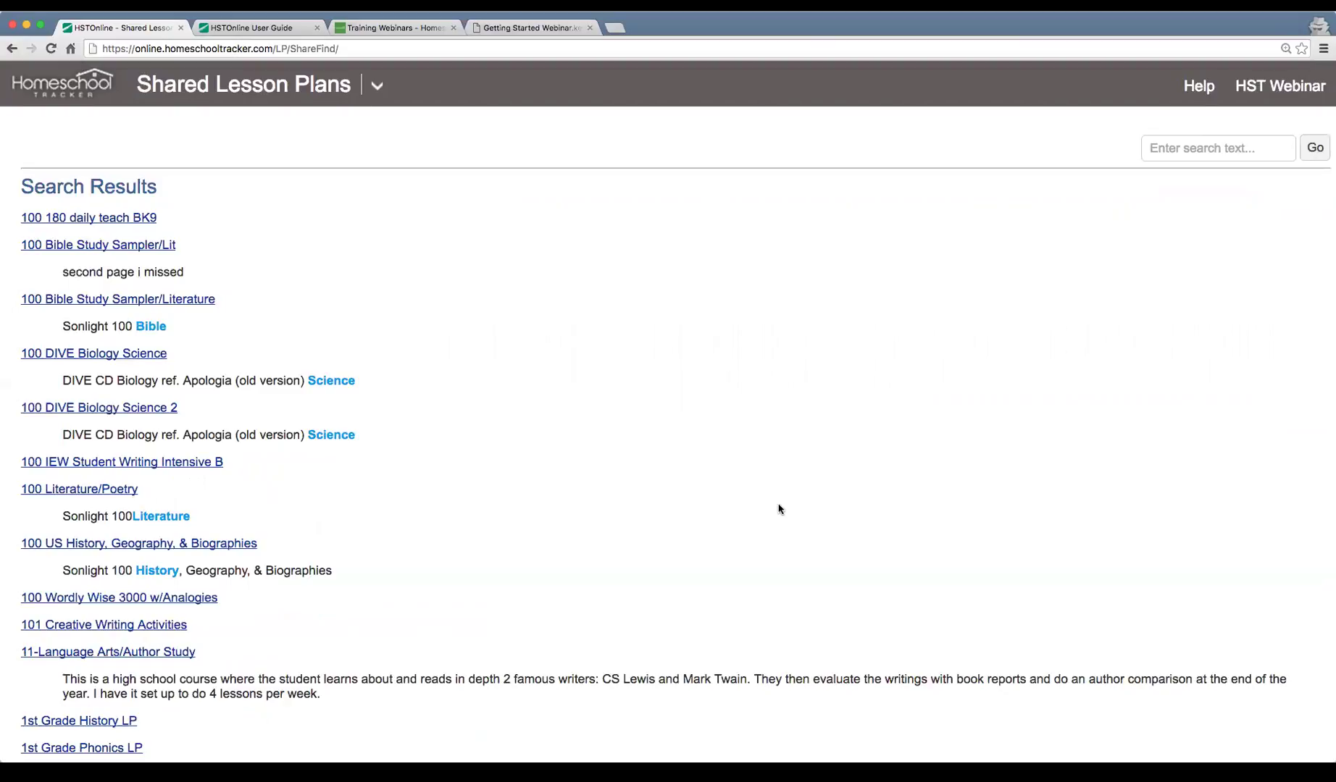
Search the shared plans for reading and open the preview of Usborn First Reading Level 1.
left_click(1198, 150)
type("reading")
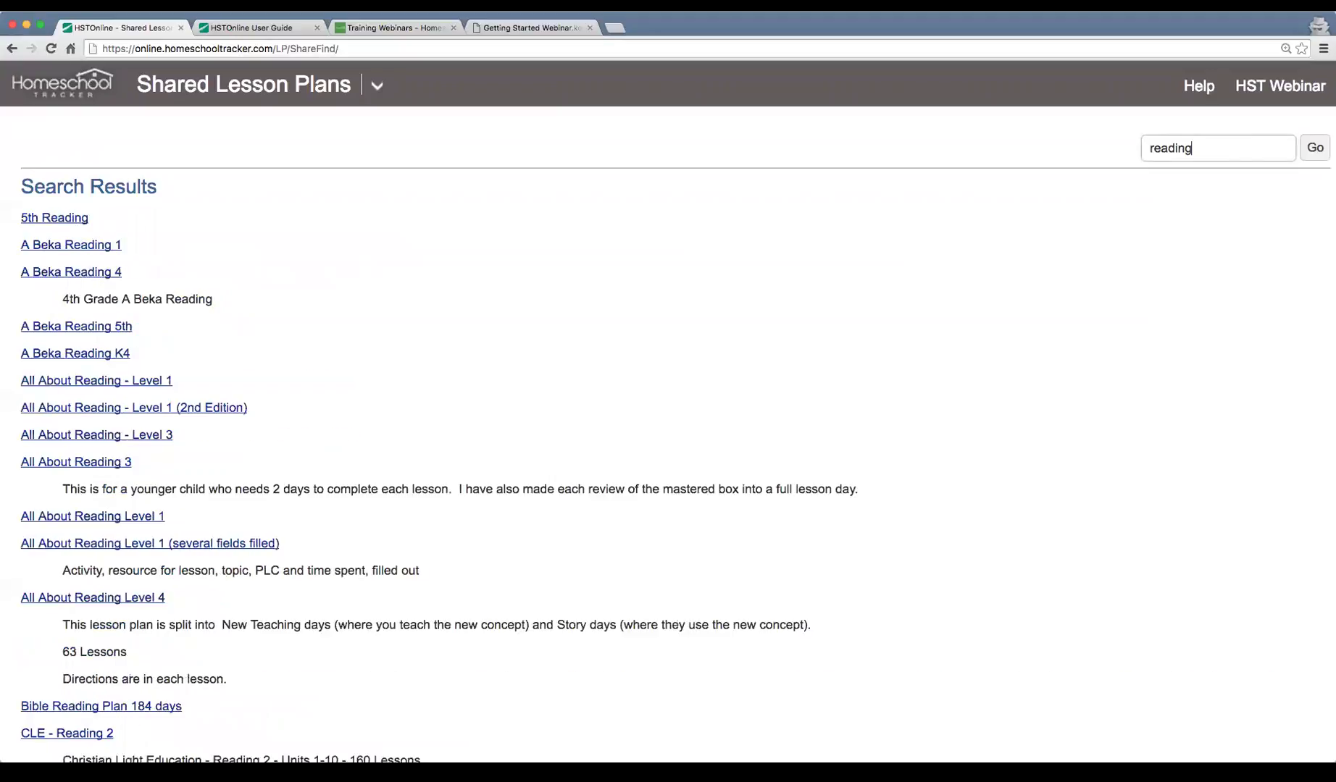
scroll(374, 353, "down", 15)
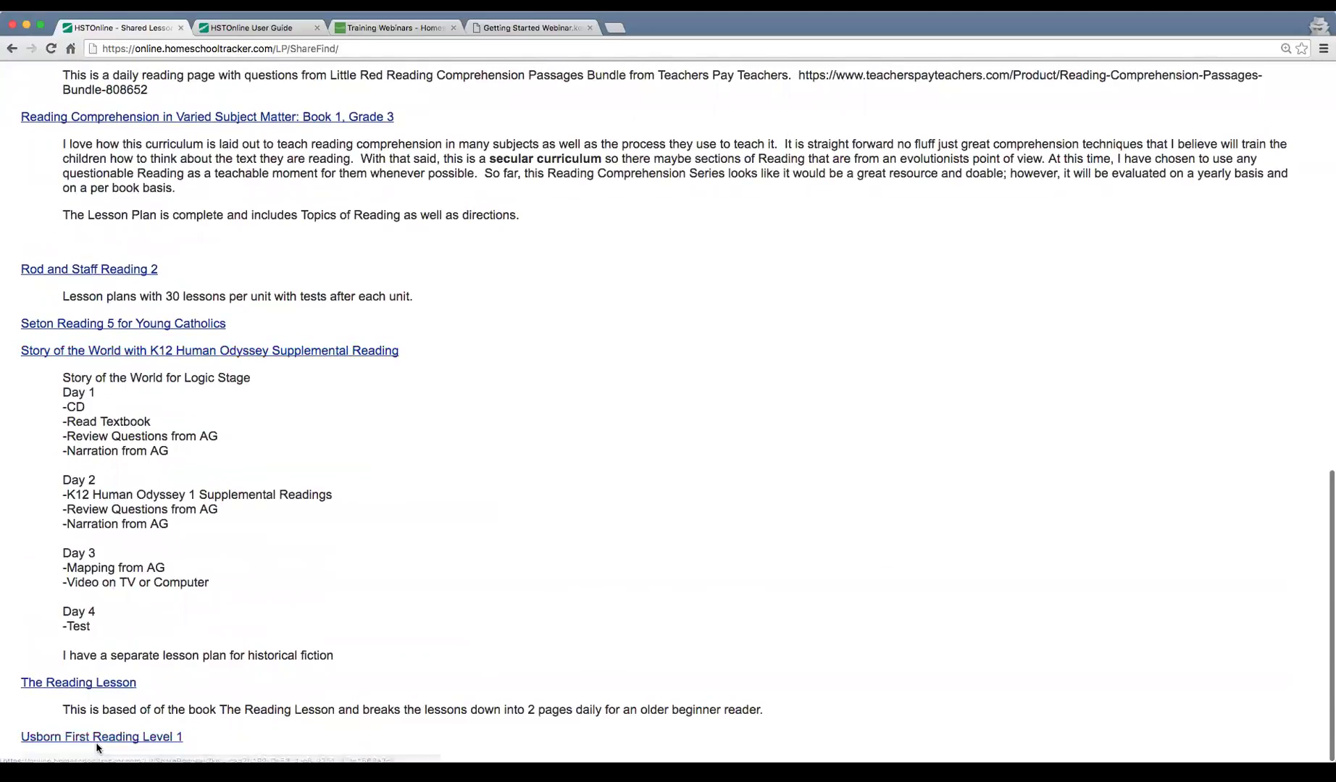
left_click(137, 744)
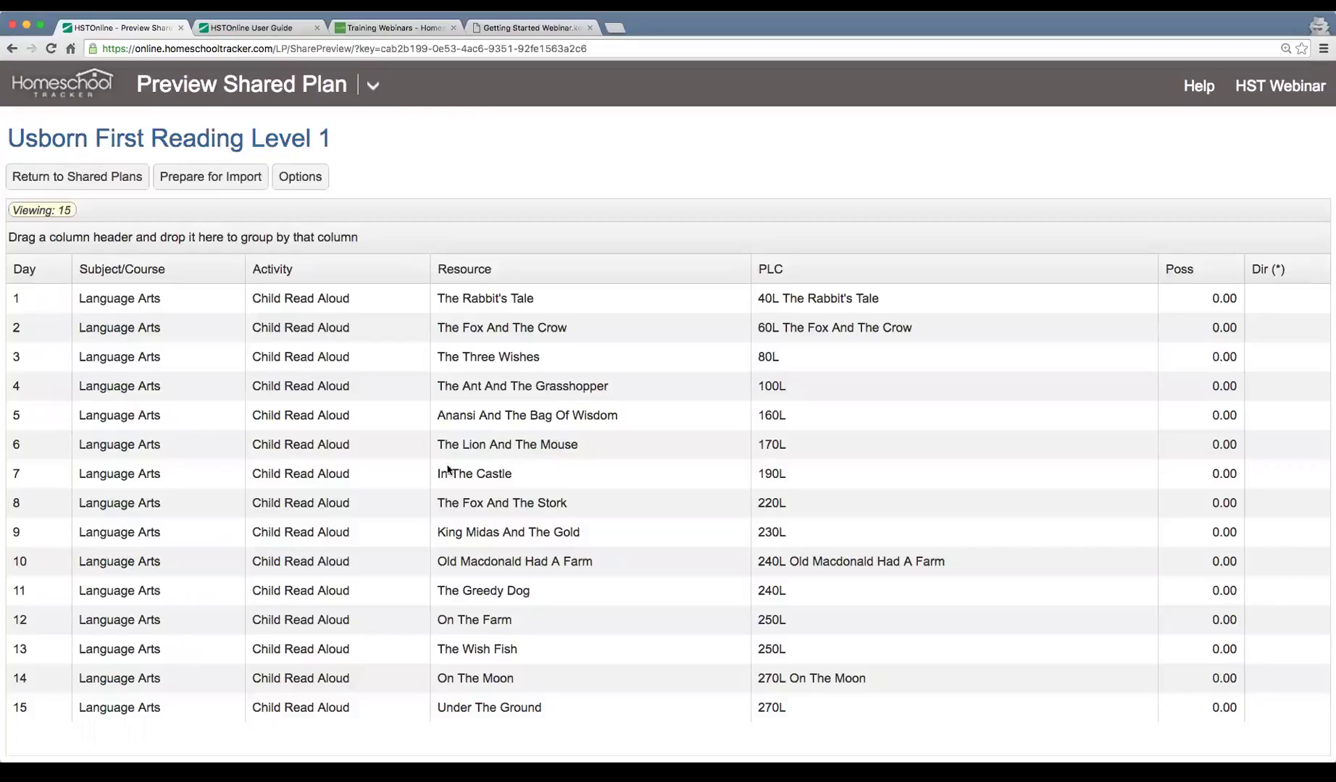
Look over the previewed plan, prepare it for import, name the new lesson plan Reading 1, and select all its items.
scroll(458, 614, "down", 2)
left_click(643, 305)
left_click(914, 327)
left_click(902, 358)
left_click(875, 447)
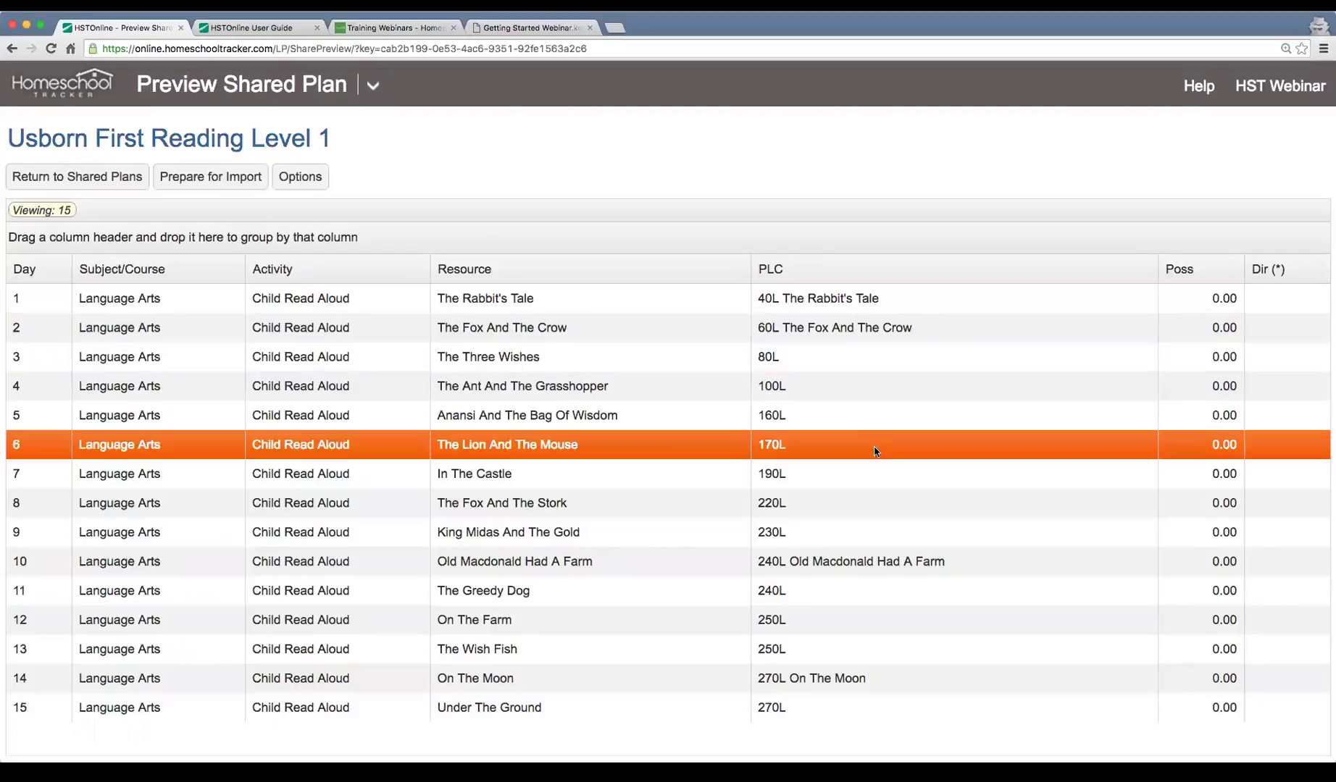
left_click(889, 598)
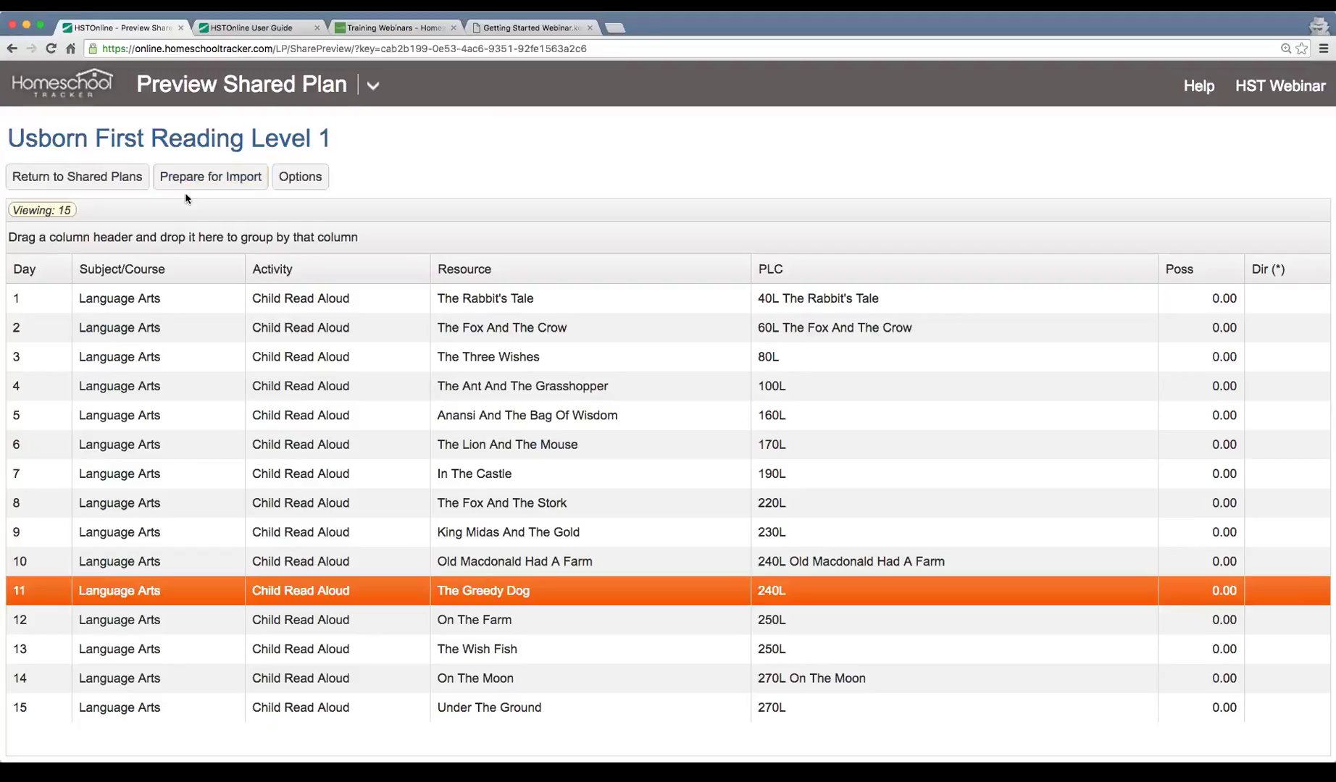
left_click(226, 181)
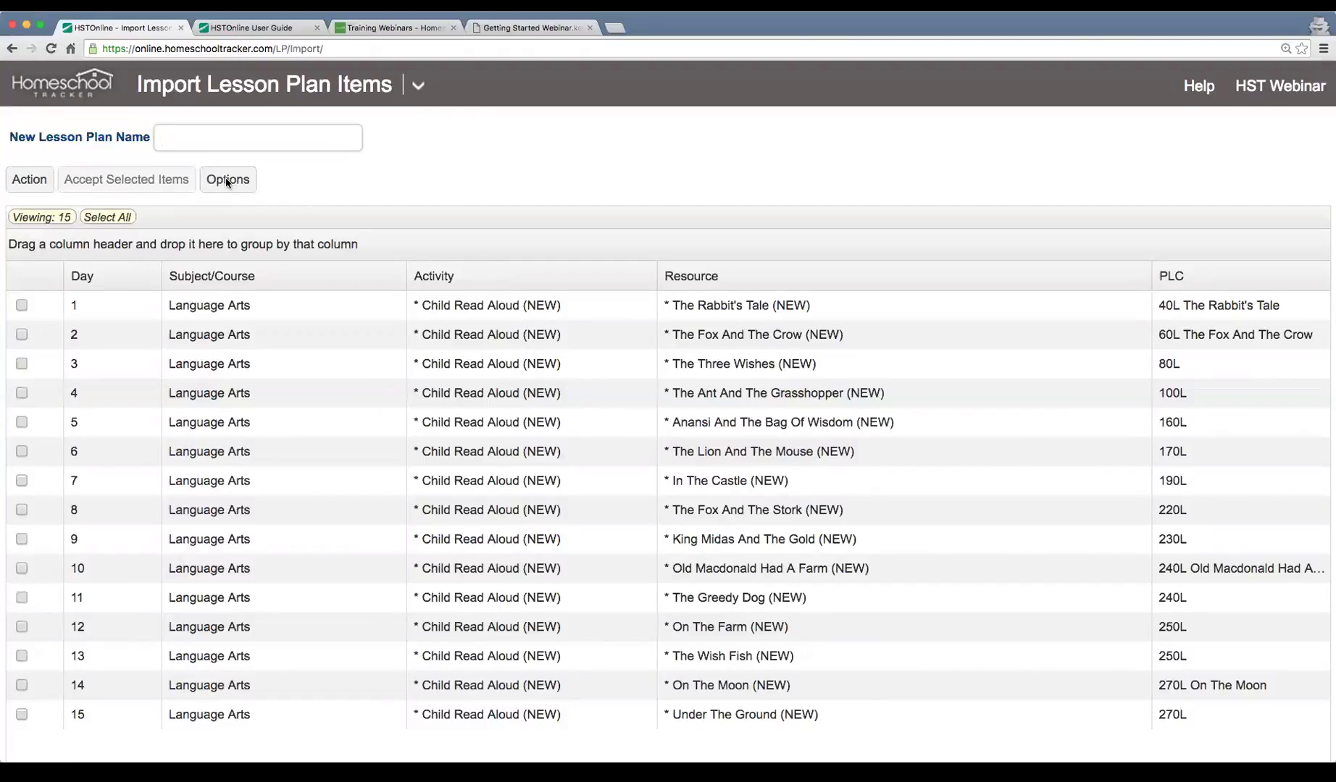
type("Reading 1")
left_click(97, 217)
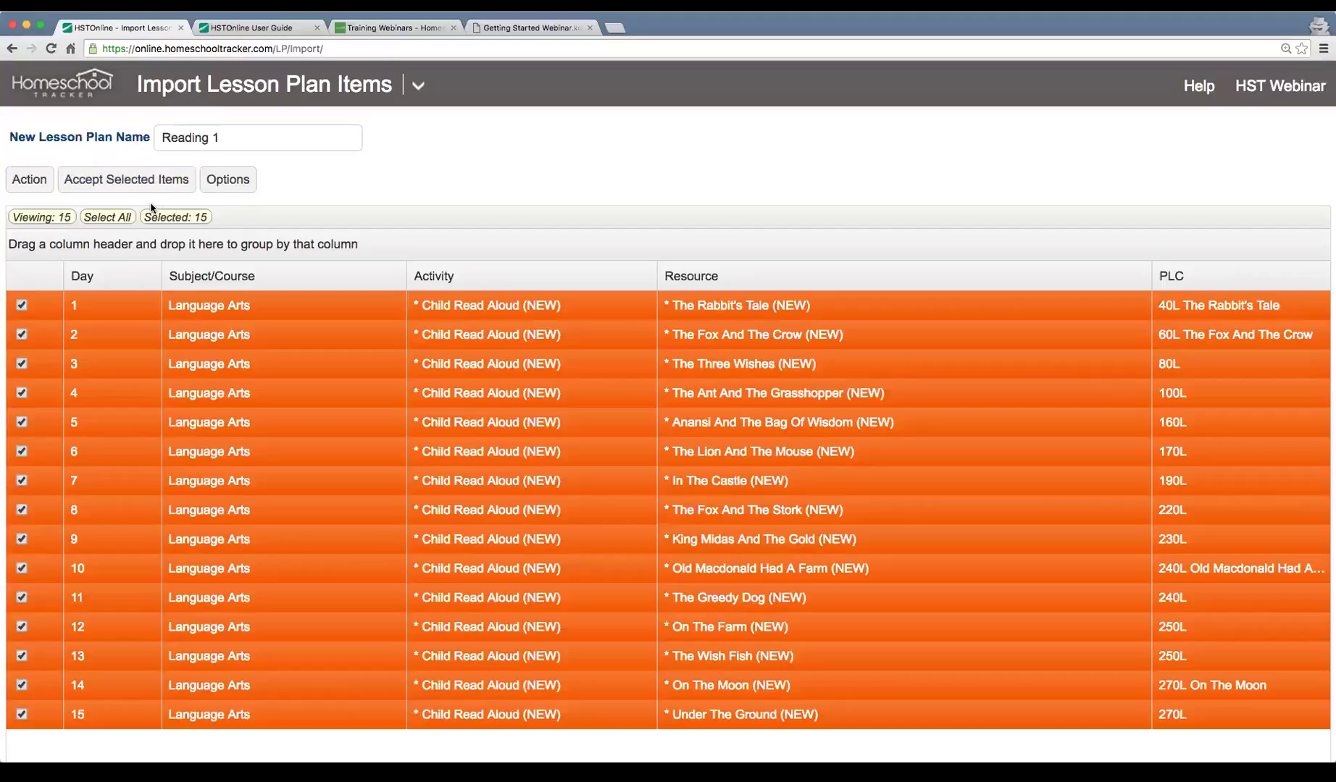
Multi-edit the selected import items to set their Subject/Course to Language Arts/Reading 1 and save the change.
scroll(576, 424, "down", 1)
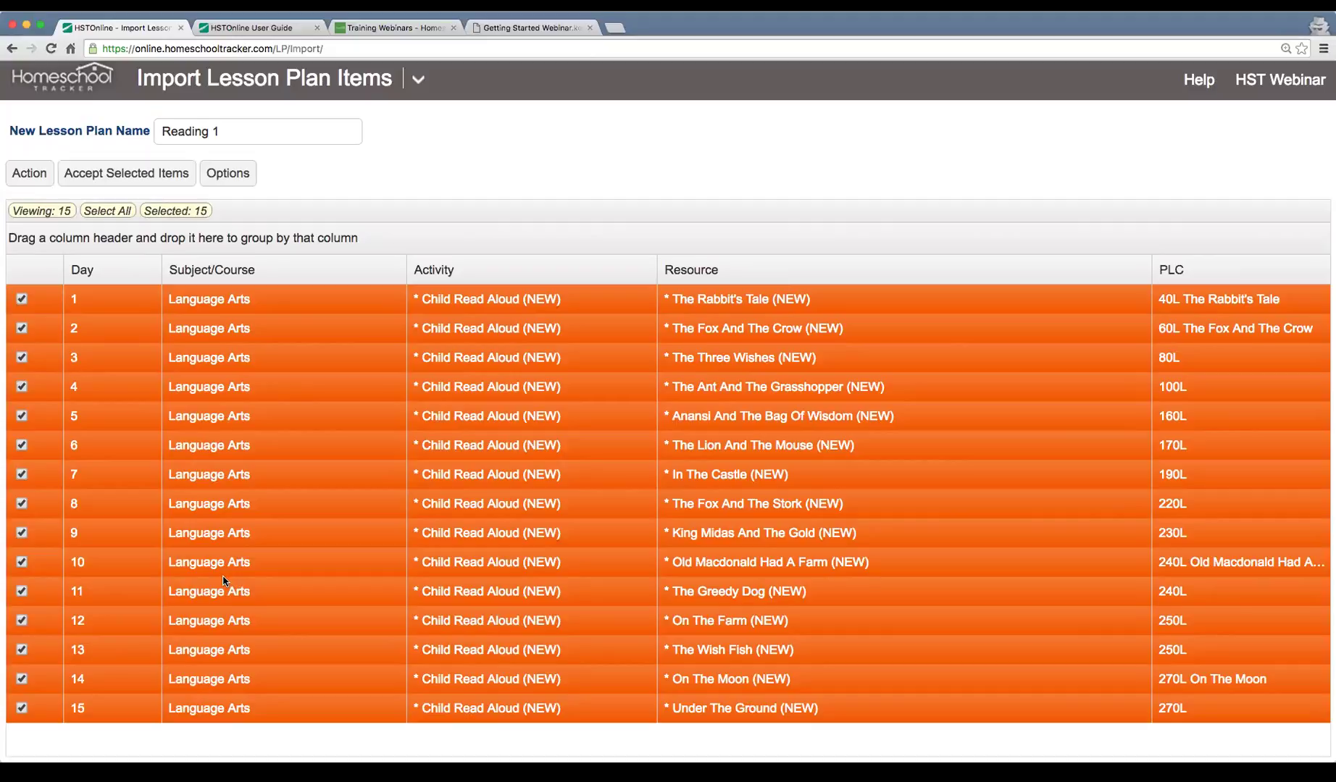
scroll(217, 565, "up", 1)
scroll(212, 563, "up", 1)
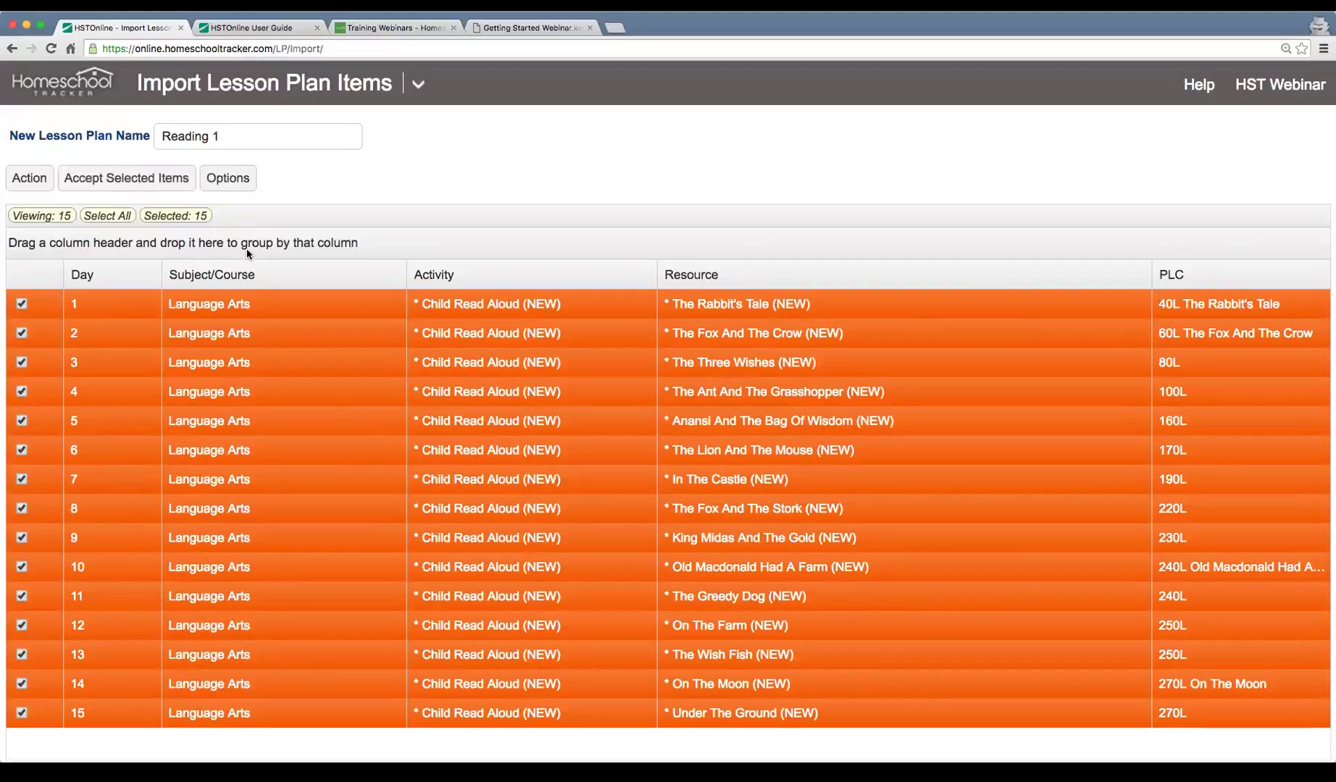
left_click(35, 185)
left_click(36, 210)
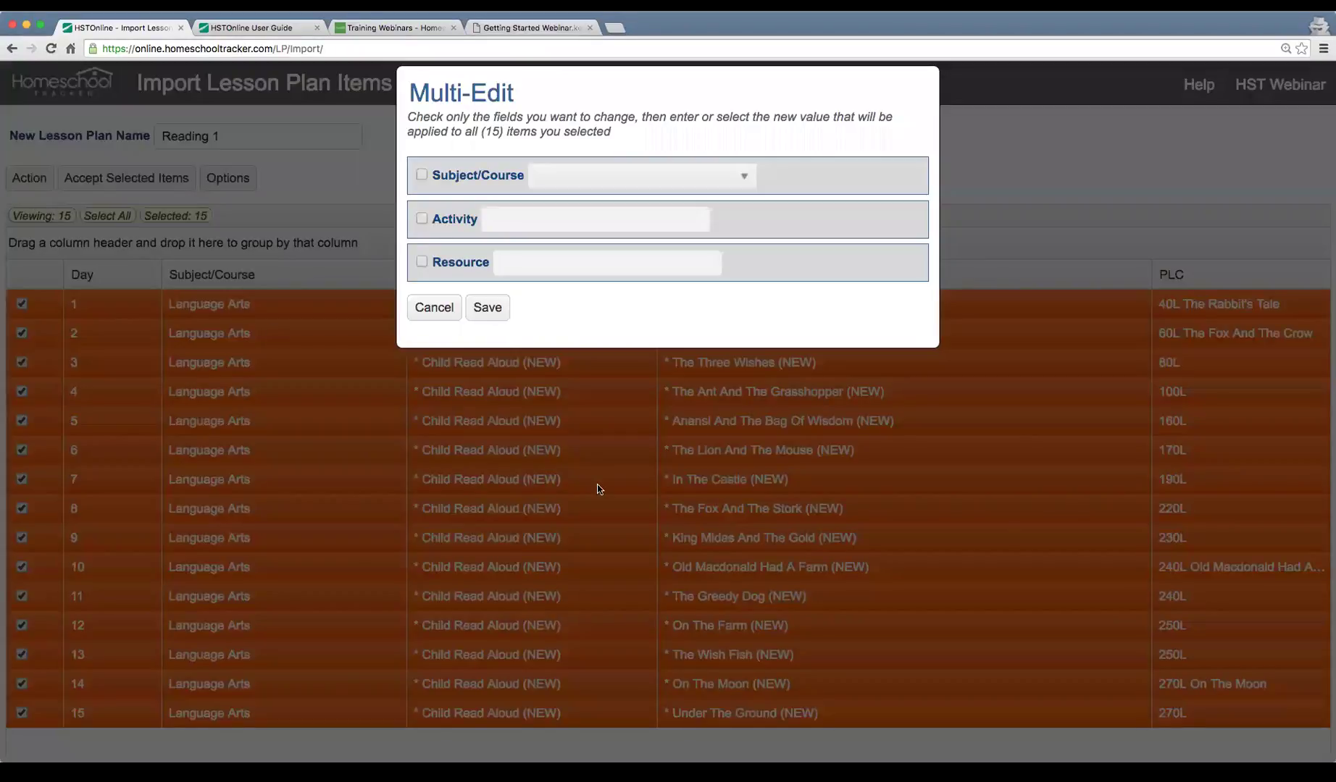
left_click(459, 177)
left_click(587, 181)
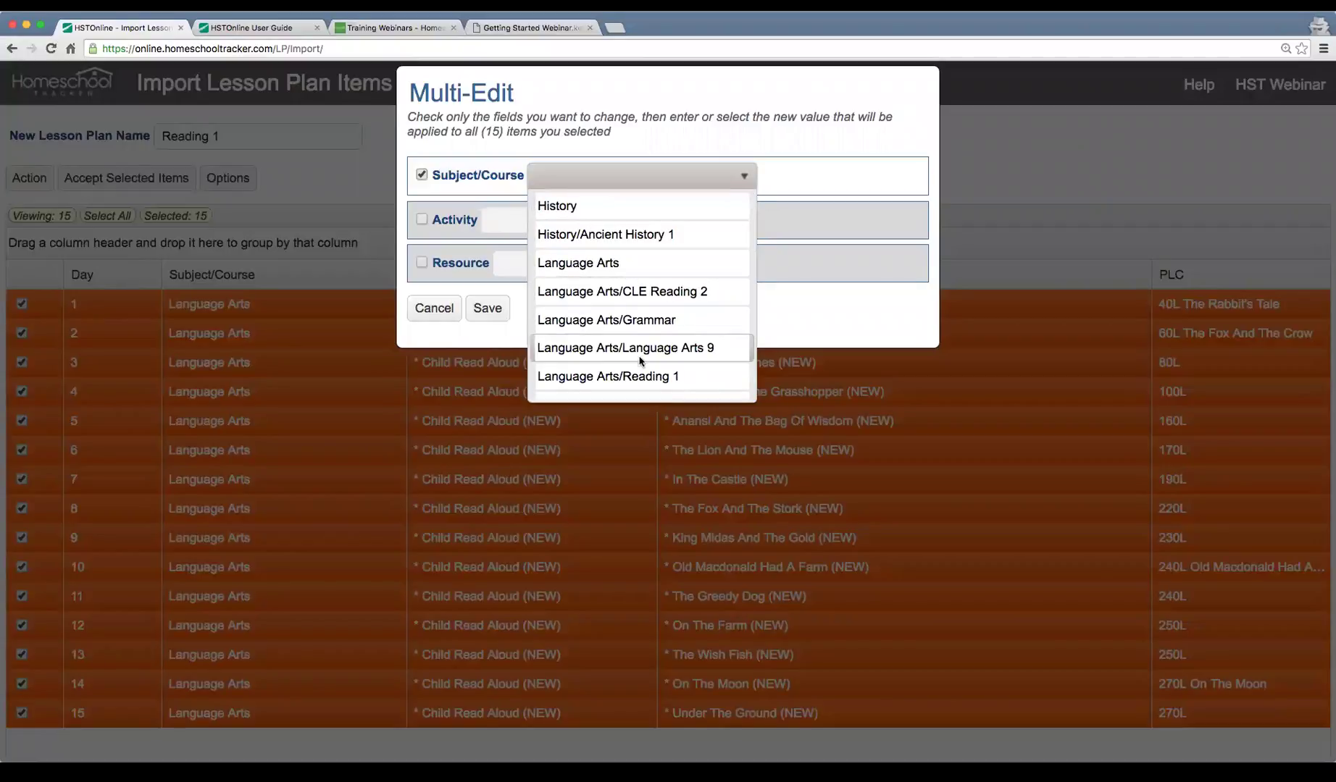
left_click(658, 376)
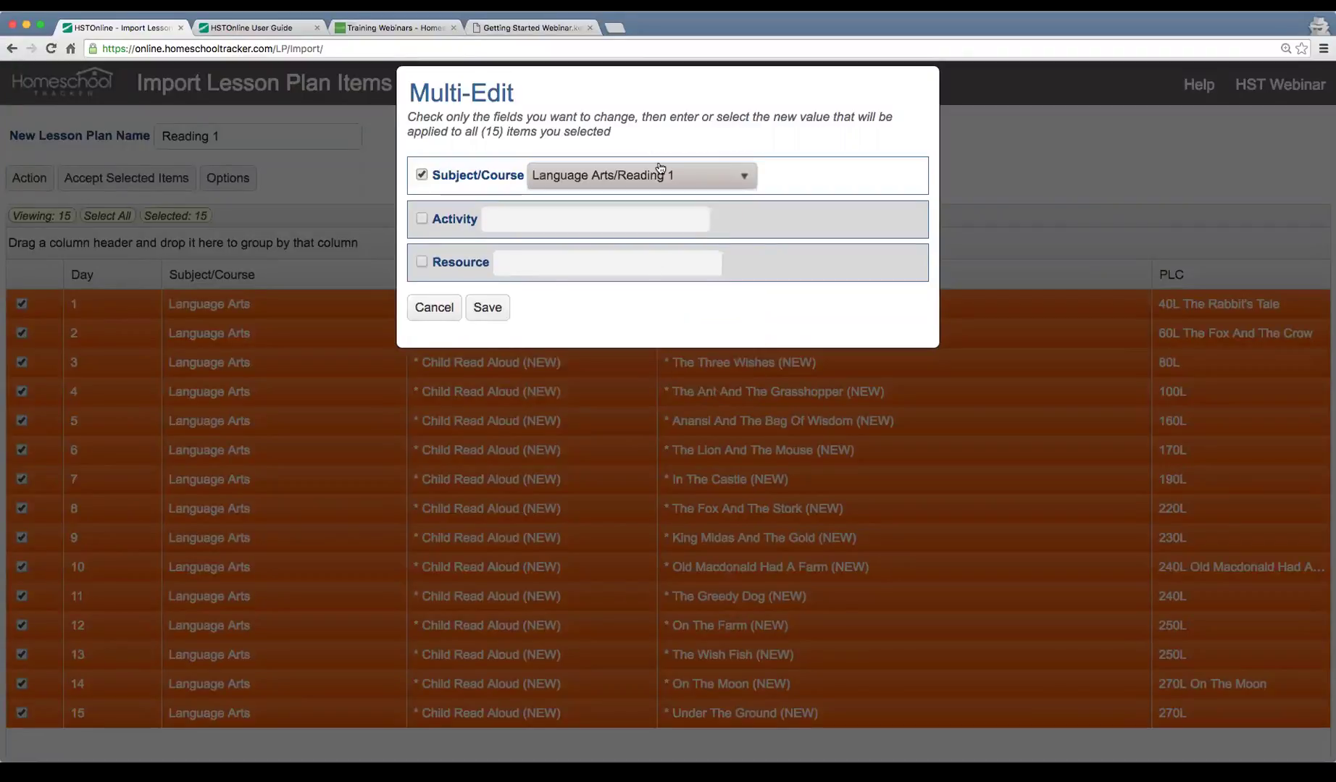
left_click(502, 311)
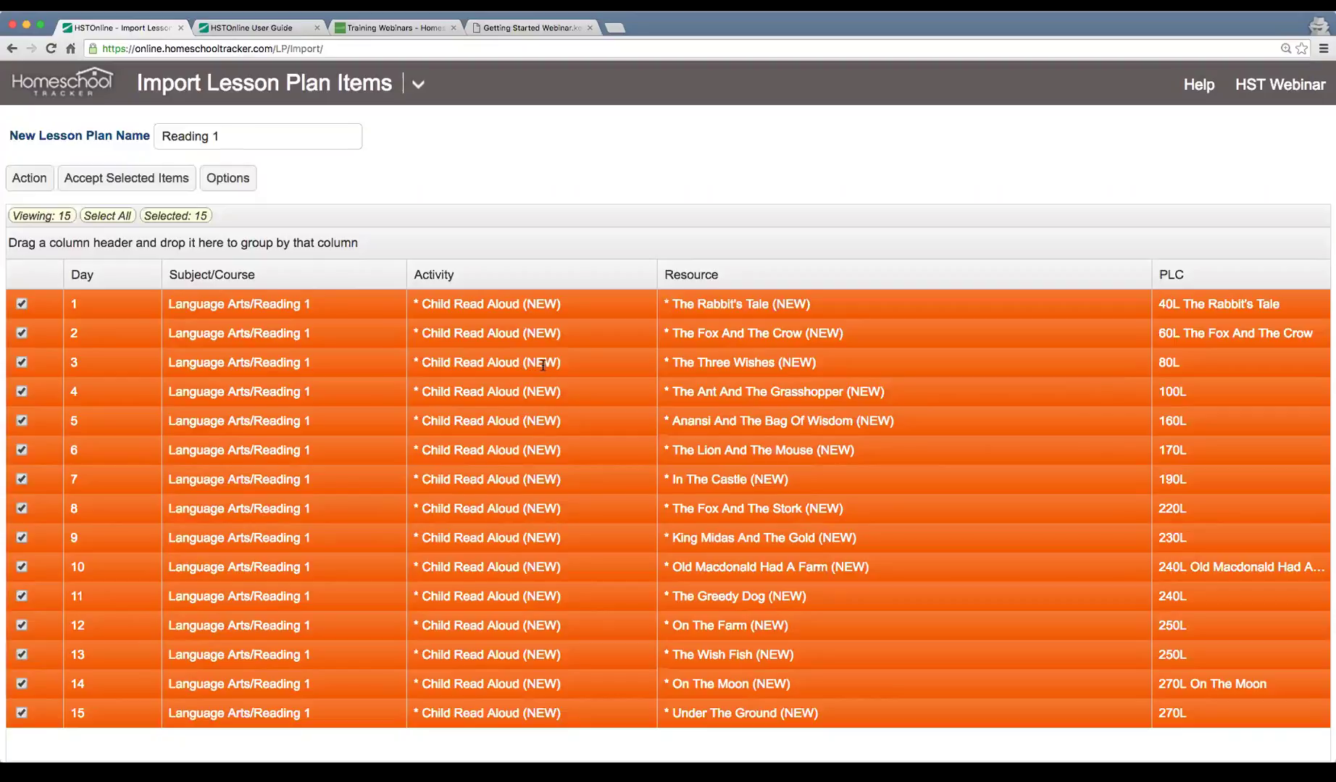
Review the import items and accept the selected ones into the Reading 1 lesson plan.
scroll(814, 521, "down", 1)
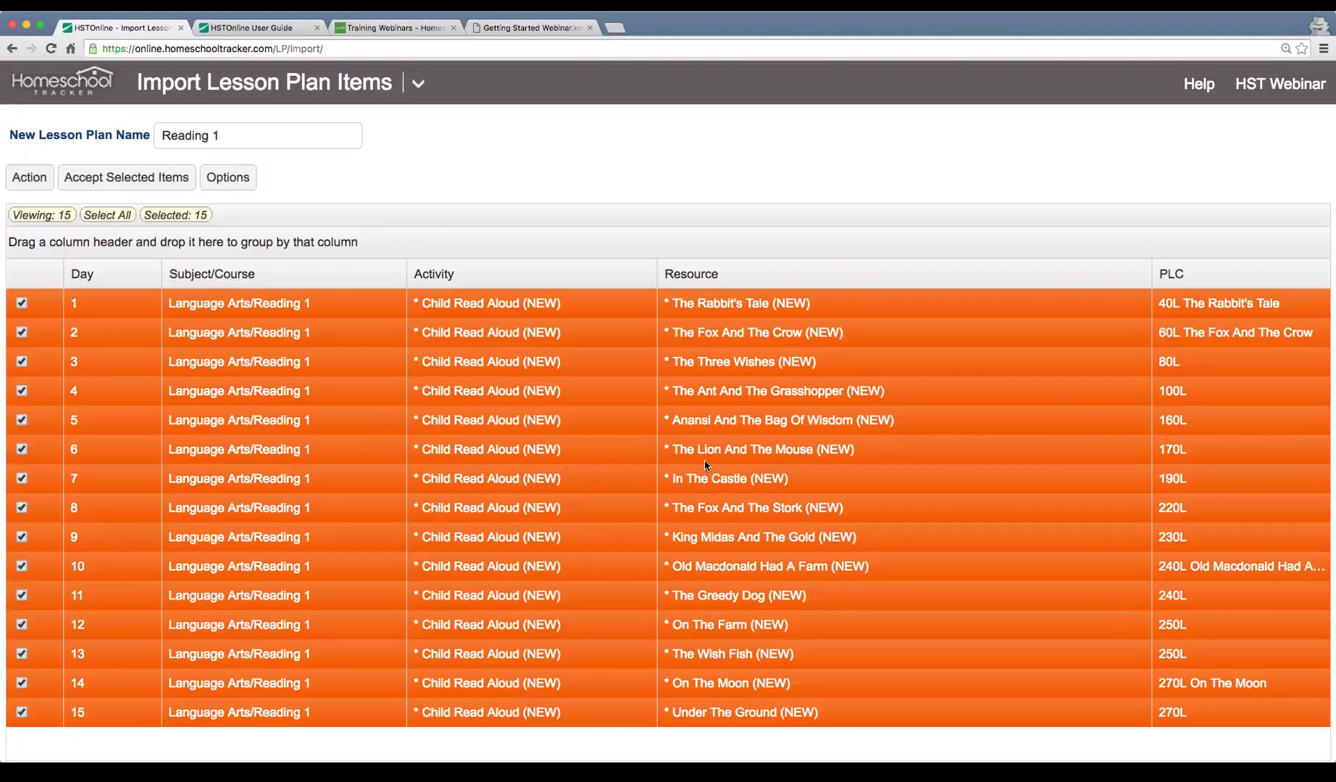
scroll(719, 551, "up", 1)
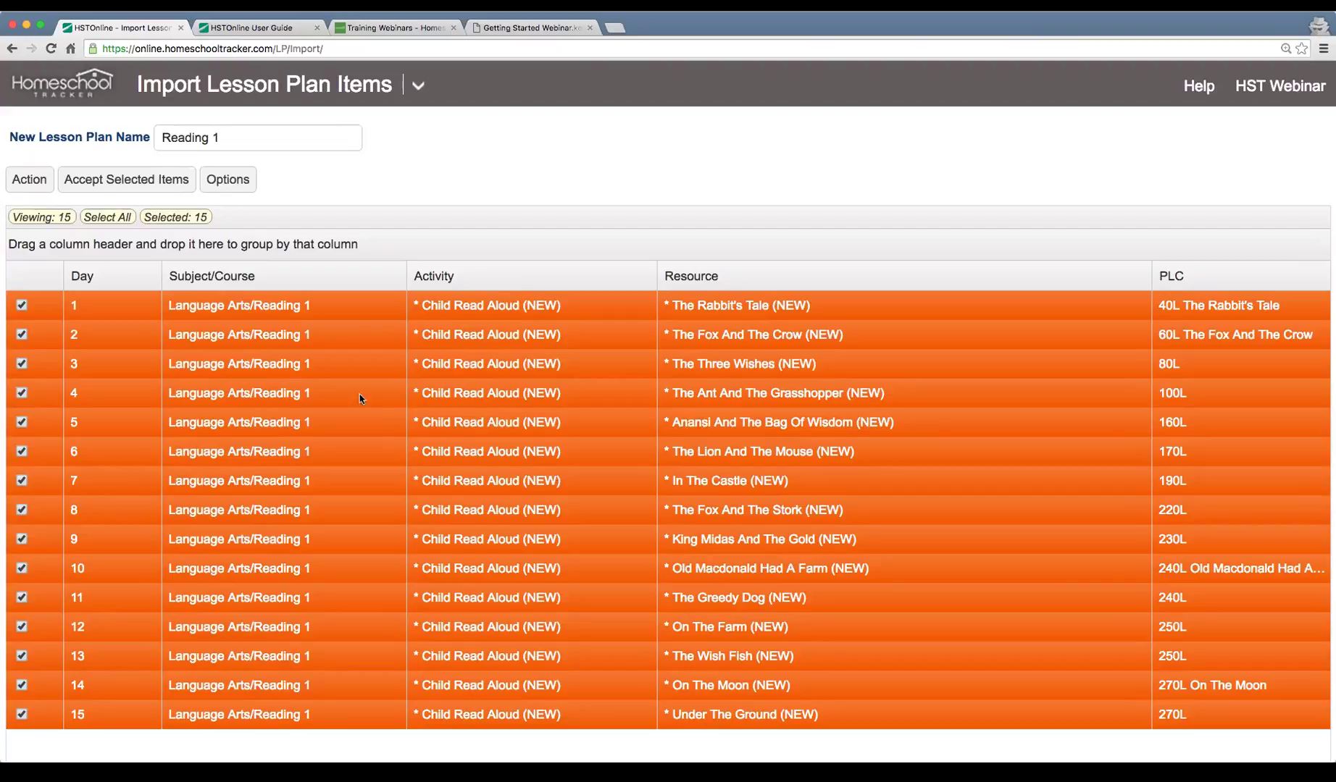
left_click(127, 188)
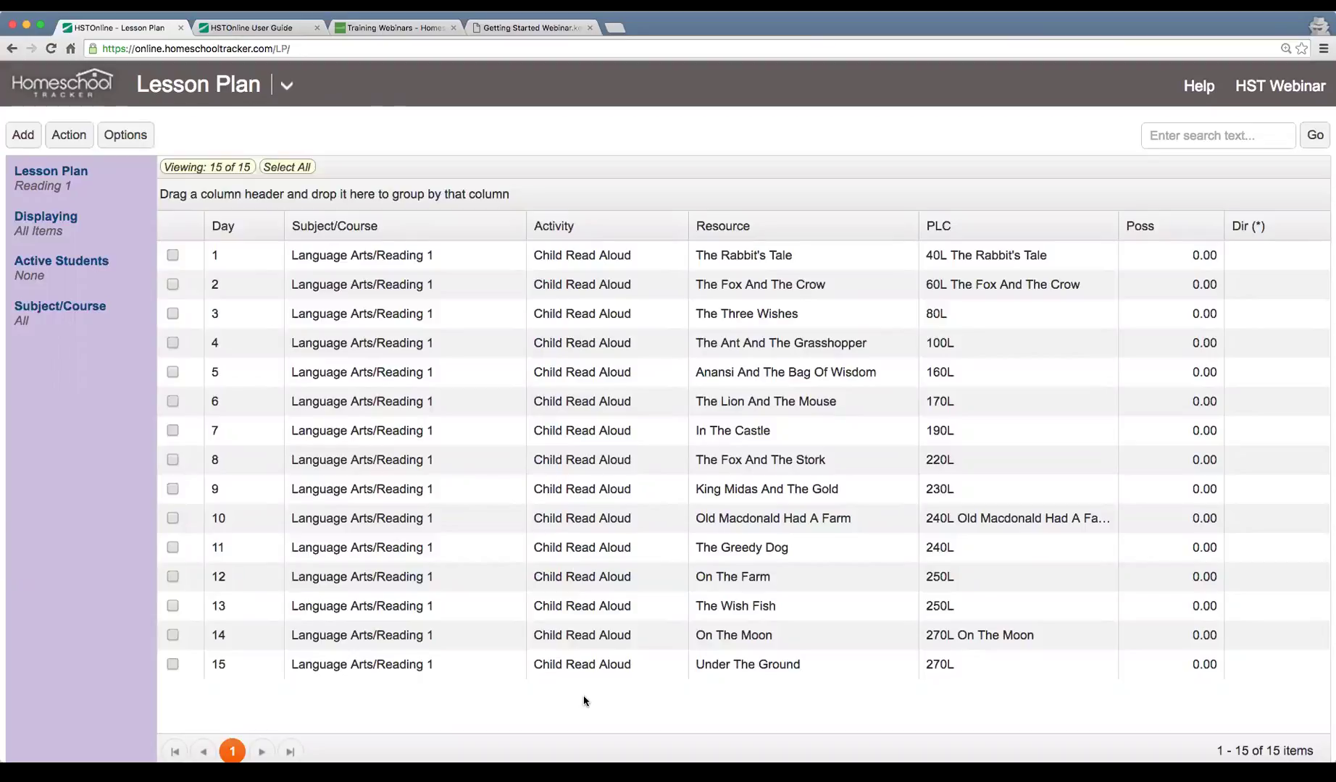
Select the items for days 1 through 5 of the Reading 1 plan and open them in the Scheduler.
scroll(584, 700, "down", 1)
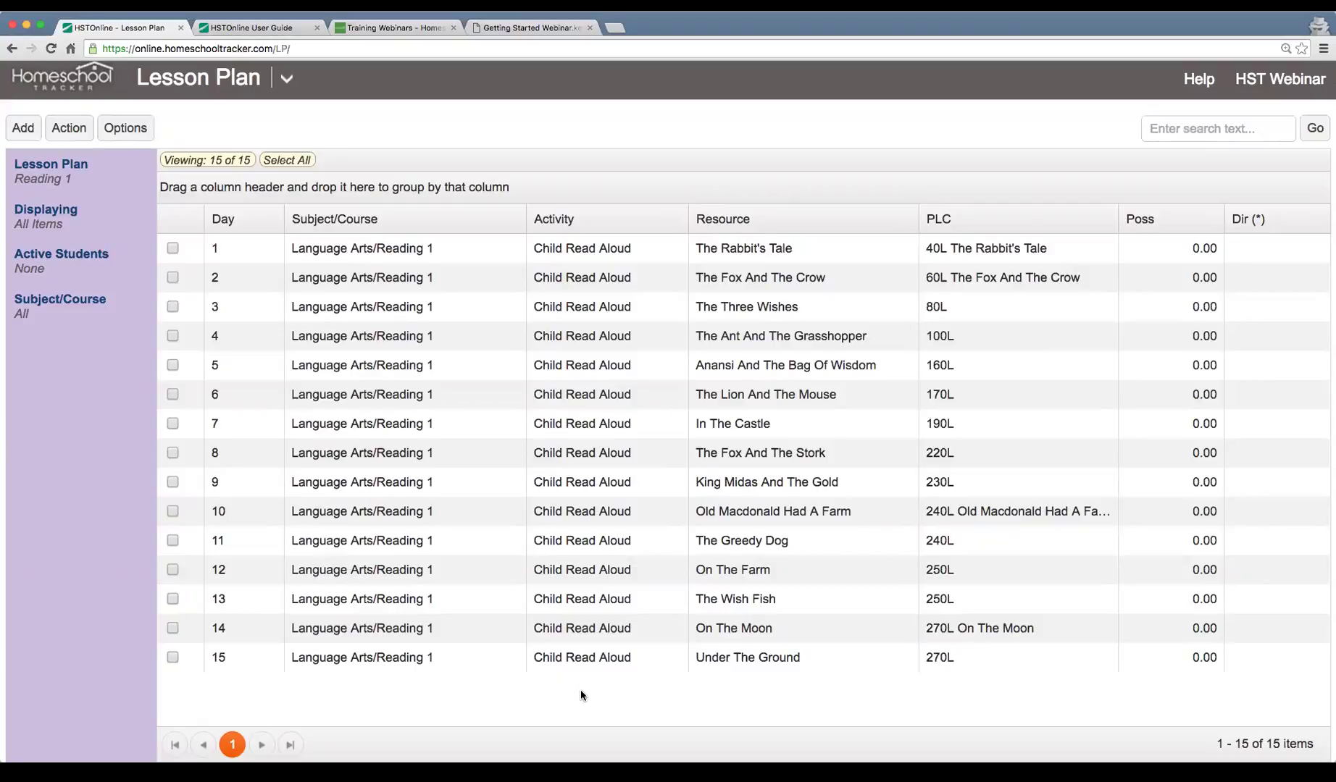
left_click(172, 248)
left_click(173, 277)
left_click(172, 307)
left_click(173, 335)
left_click(172, 365)
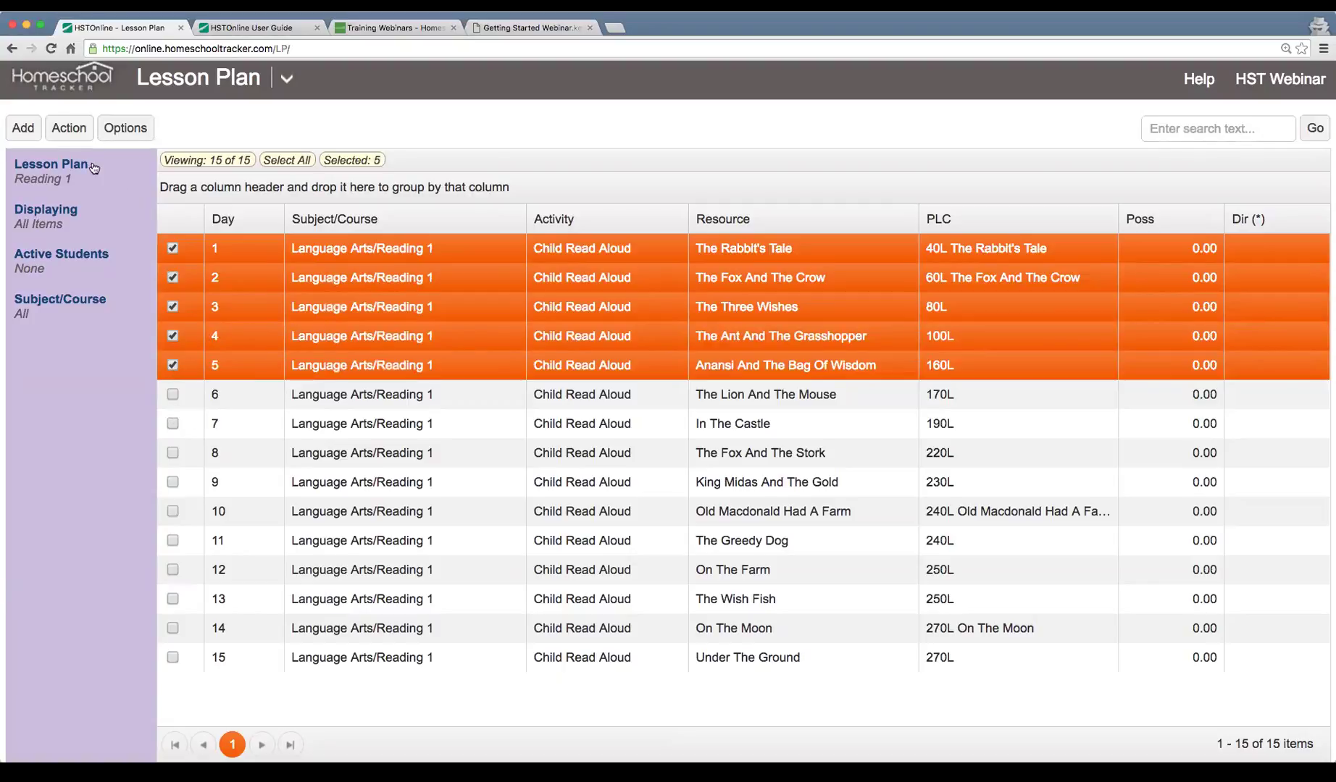
left_click(68, 127)
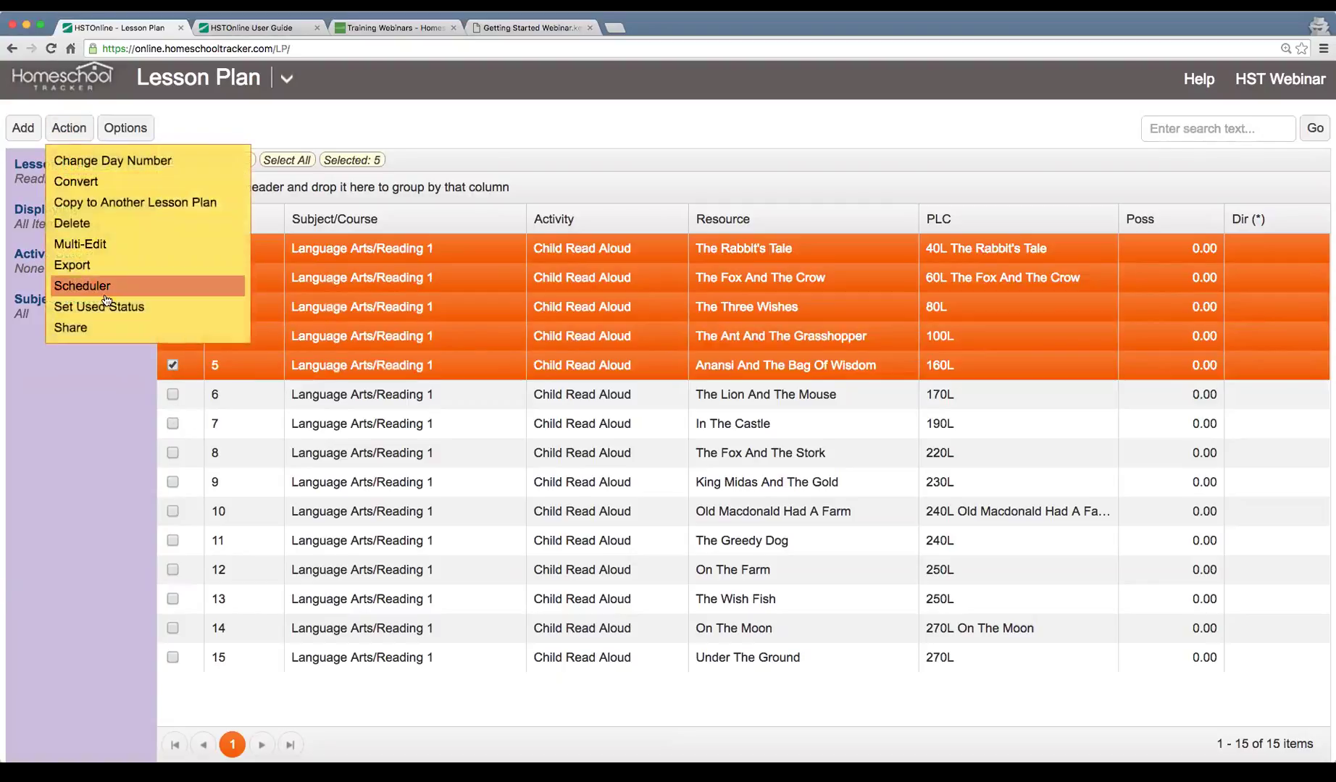
left_click(169, 290)
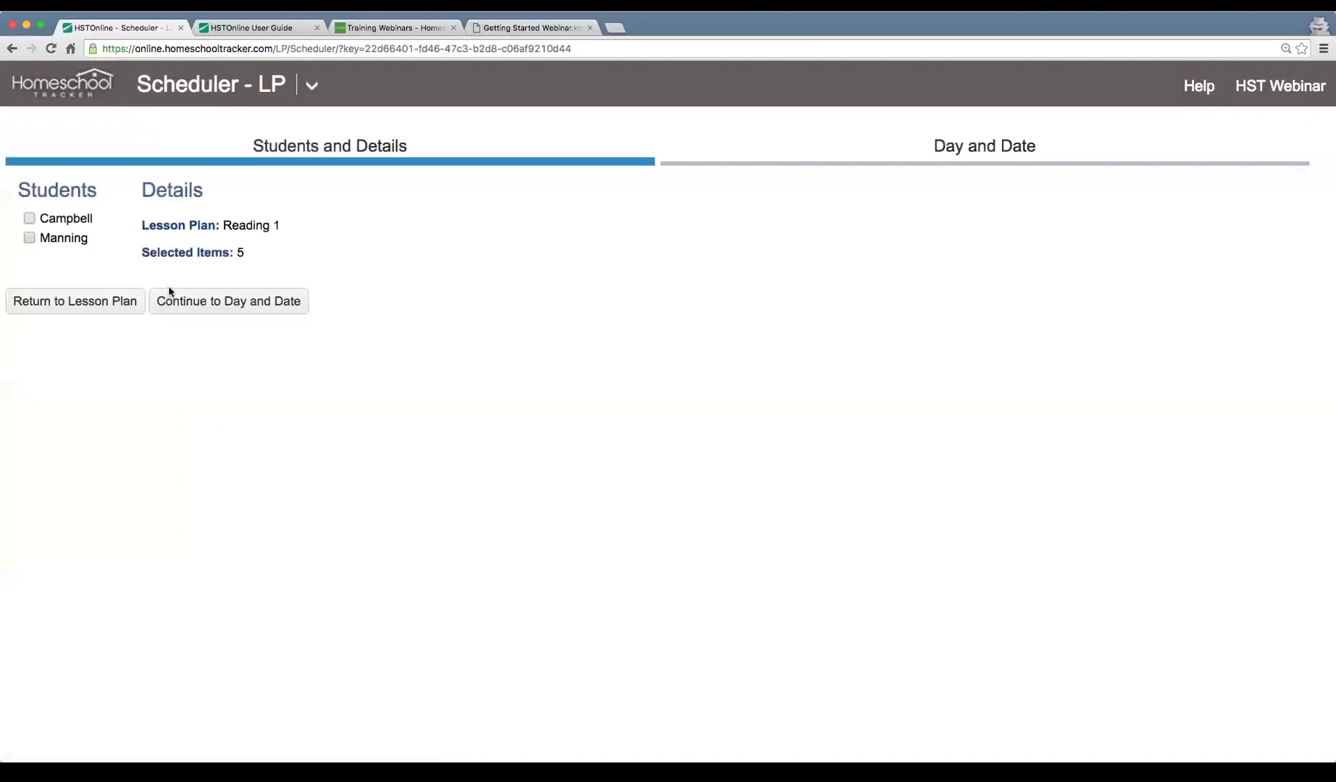
Choose the first listed student for the schedule, continue to the day and date options, and set the start time to 9:00 AM.
left_click(29, 218)
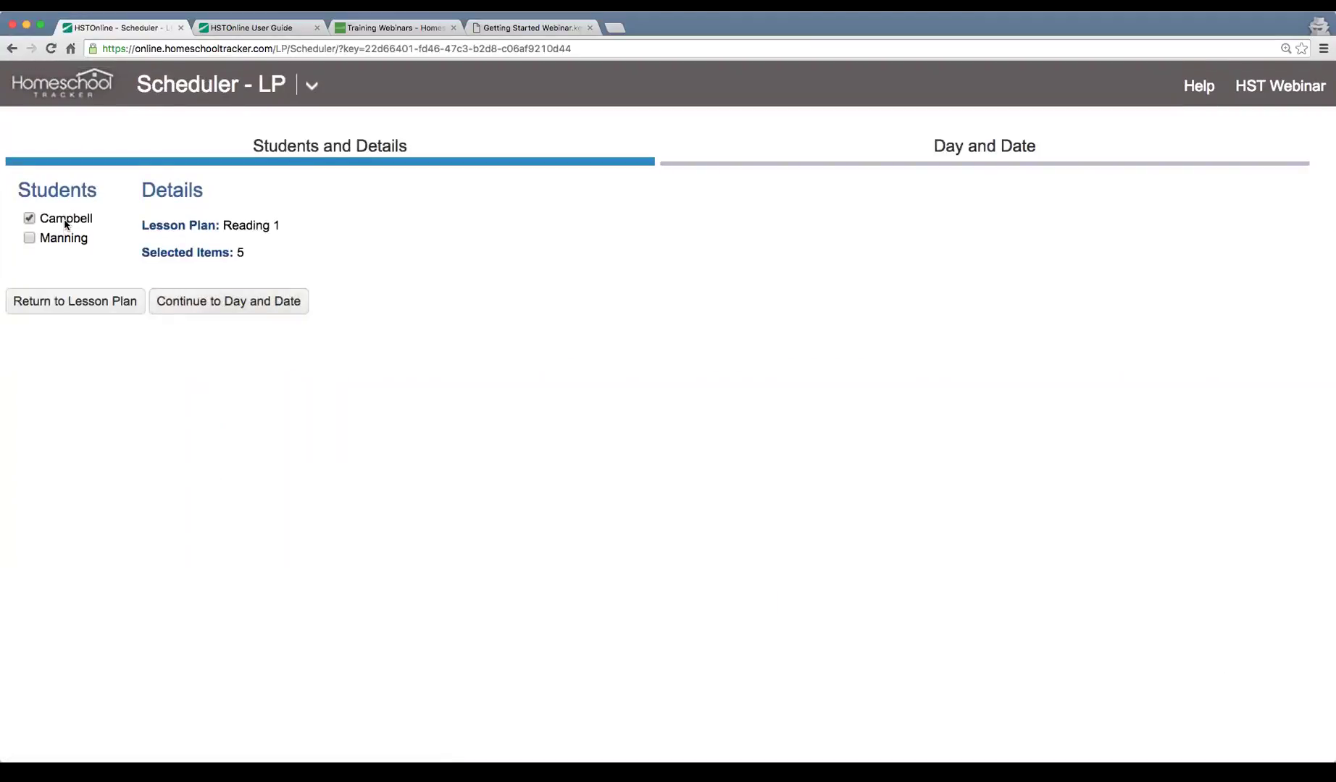
left_click(244, 301)
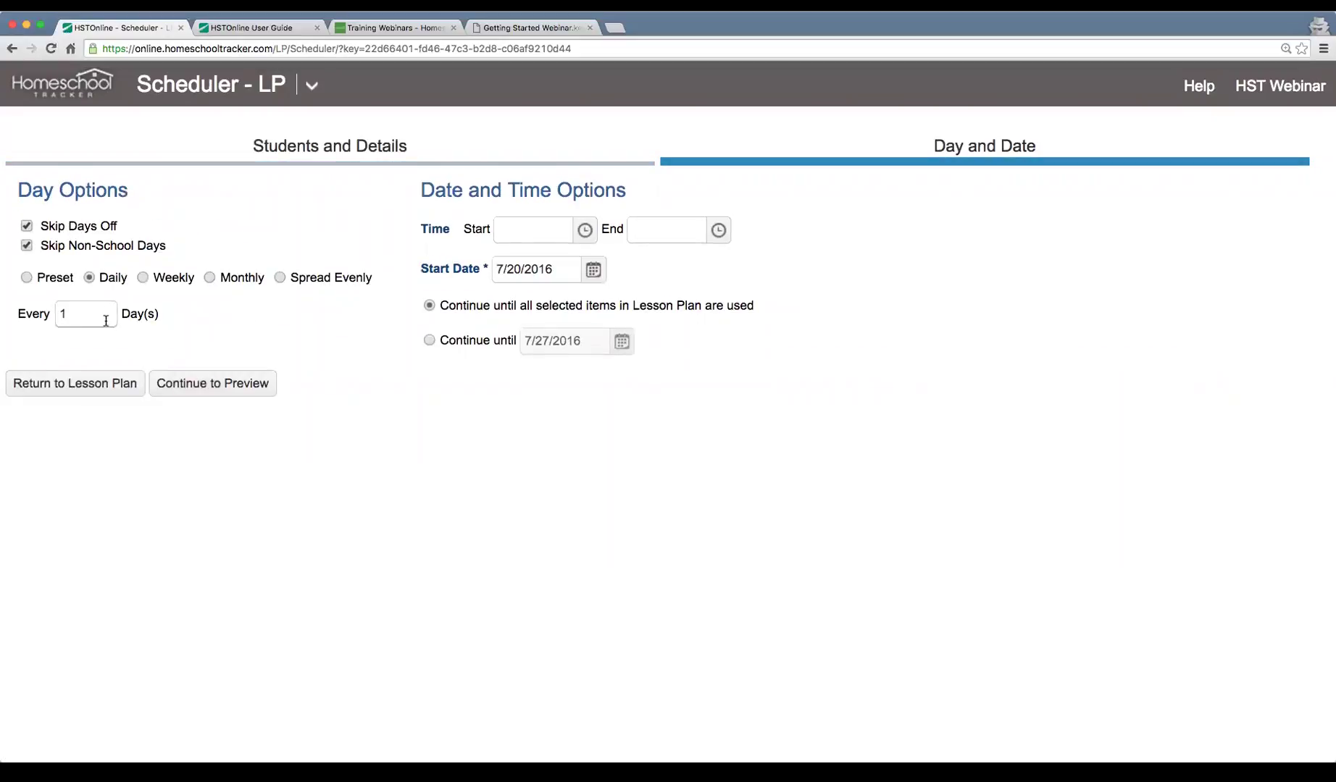
left_click(590, 230)
scroll(564, 349, "down", 3)
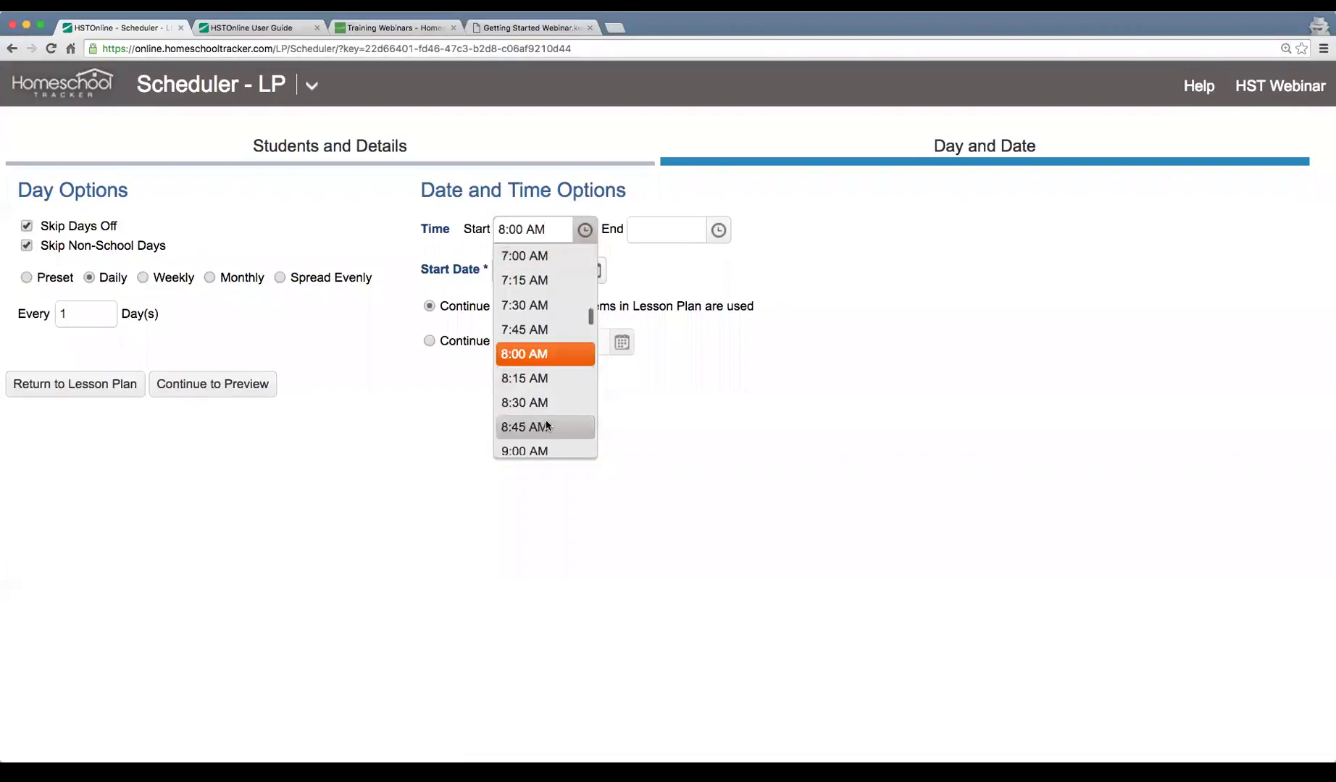
scroll(547, 426, "down", 1)
left_click(561, 427)
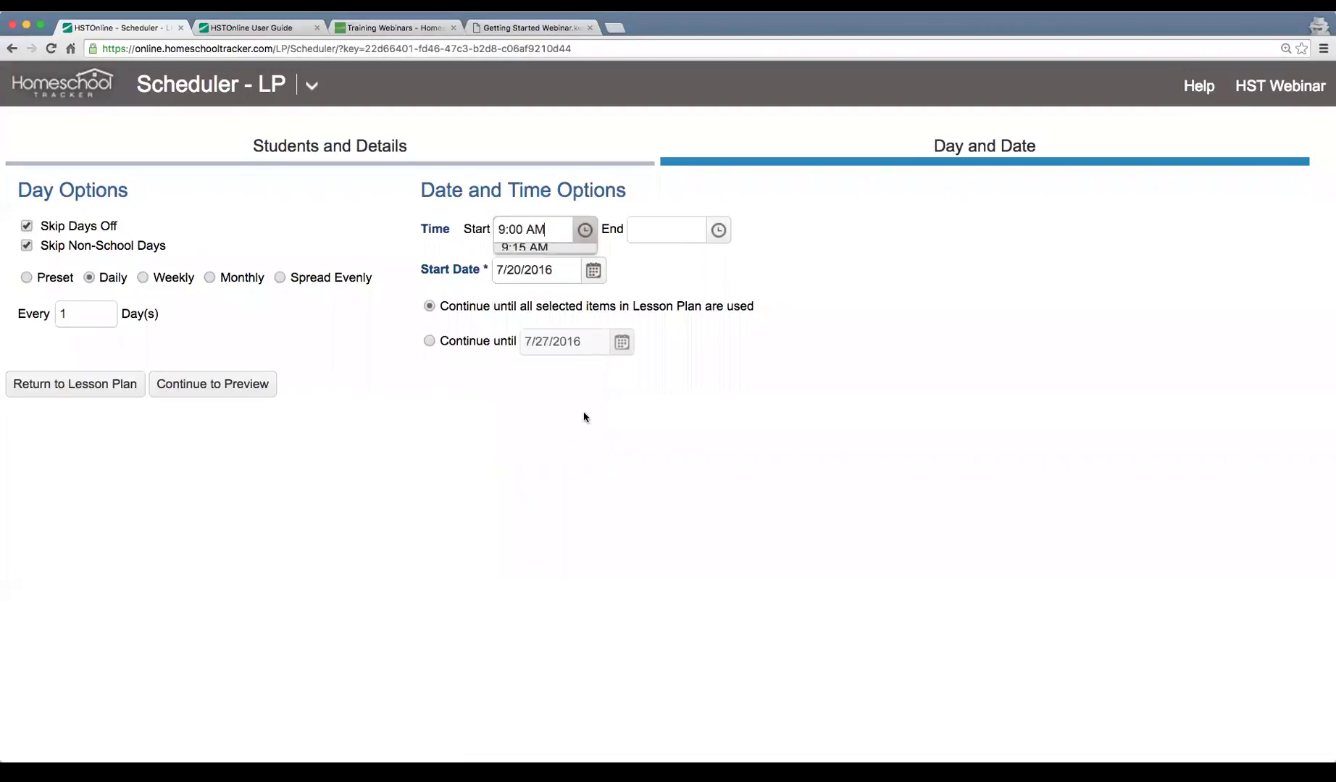
left_click(718, 230)
scroll(694, 311, "down", 3)
scroll(694, 312, "down", 2)
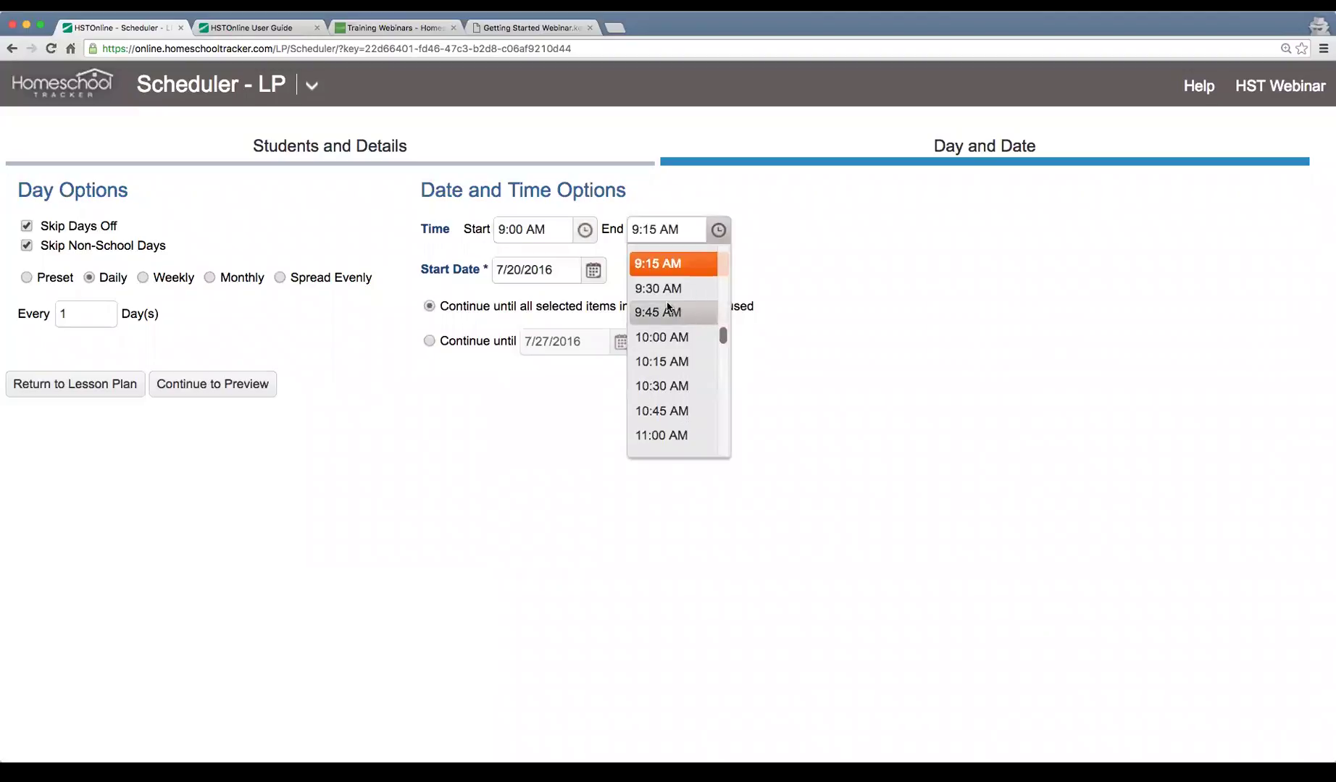
Set the schedule's start time to 10:00 AM and its end time to 11:00 AM.
left_click(584, 229)
scroll(584, 297, "down", 4)
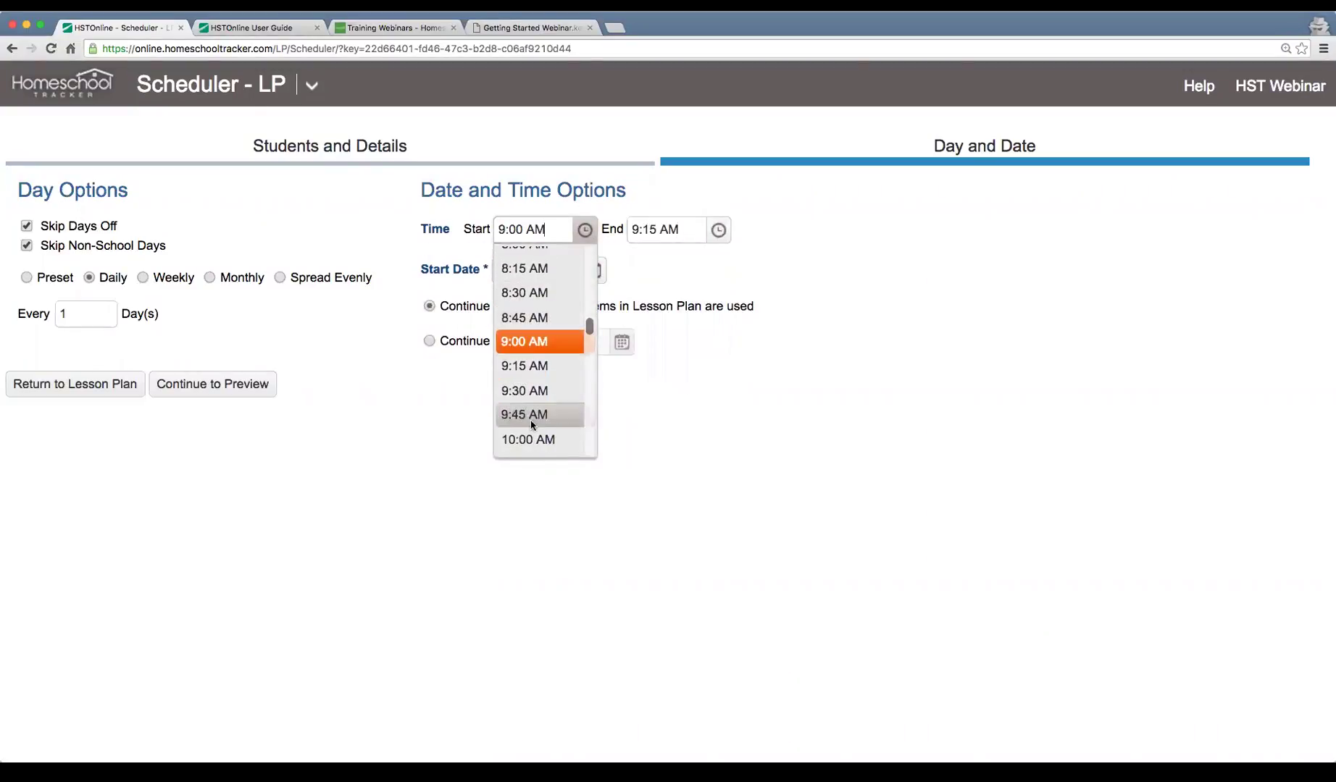
left_click(572, 434)
left_click(725, 230)
scroll(645, 311, "down", 3)
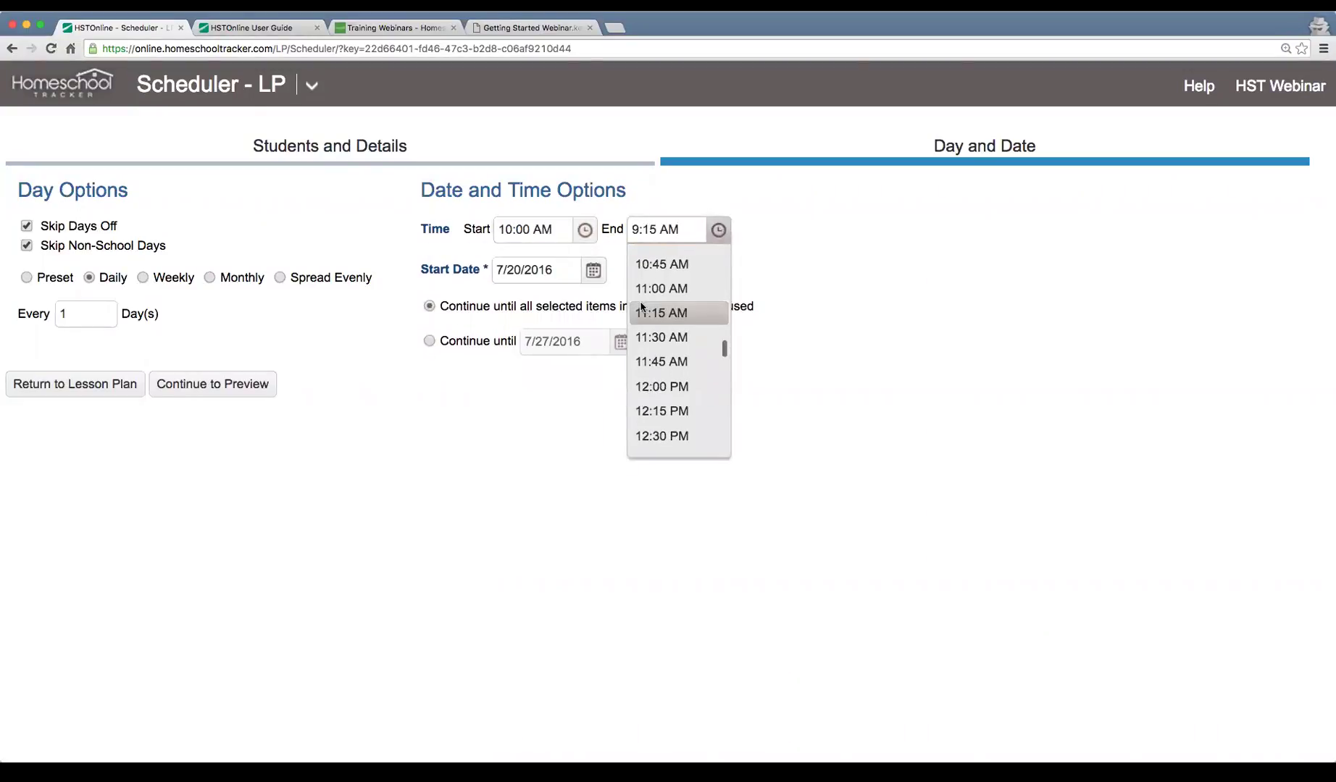
left_click(675, 292)
Set the start date to 7/18/2016, continuing until all selected plan items are used, and open the schedule preview.
left_click(593, 270)
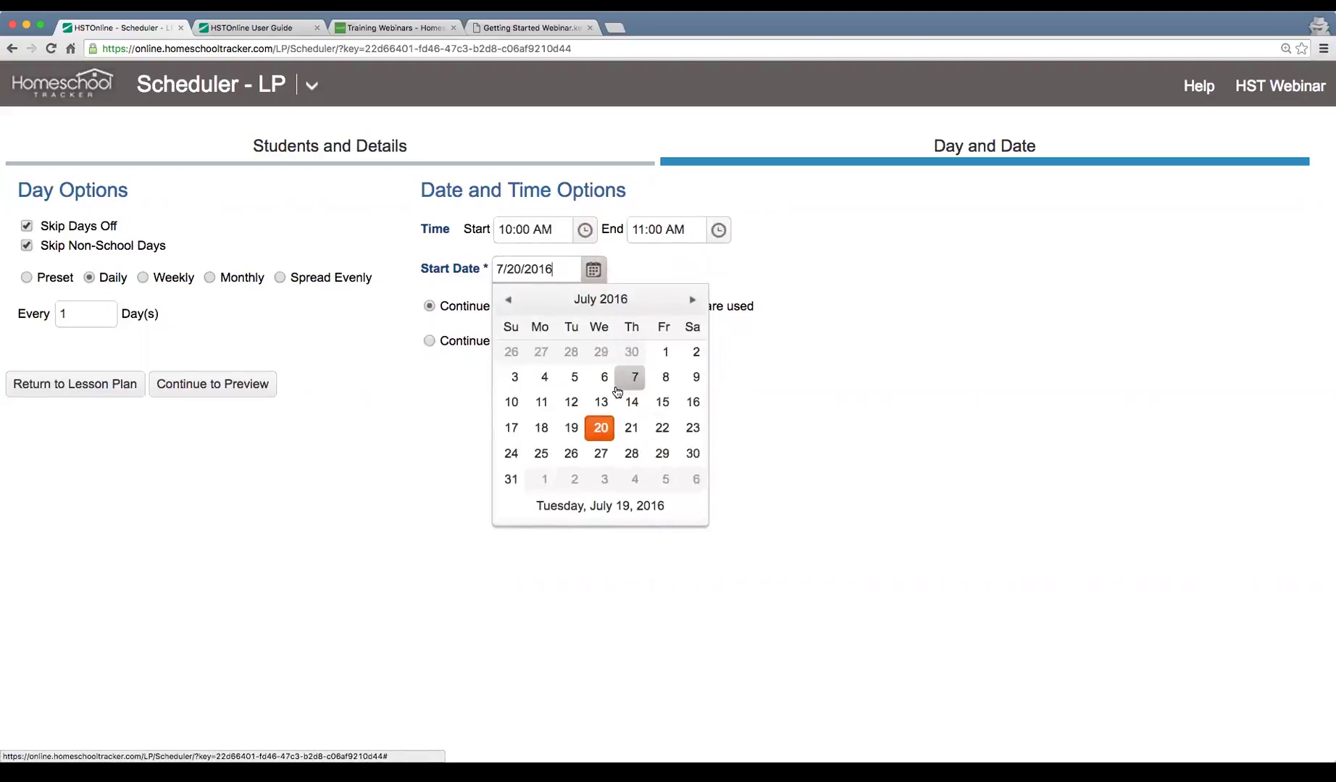
left_click(541, 428)
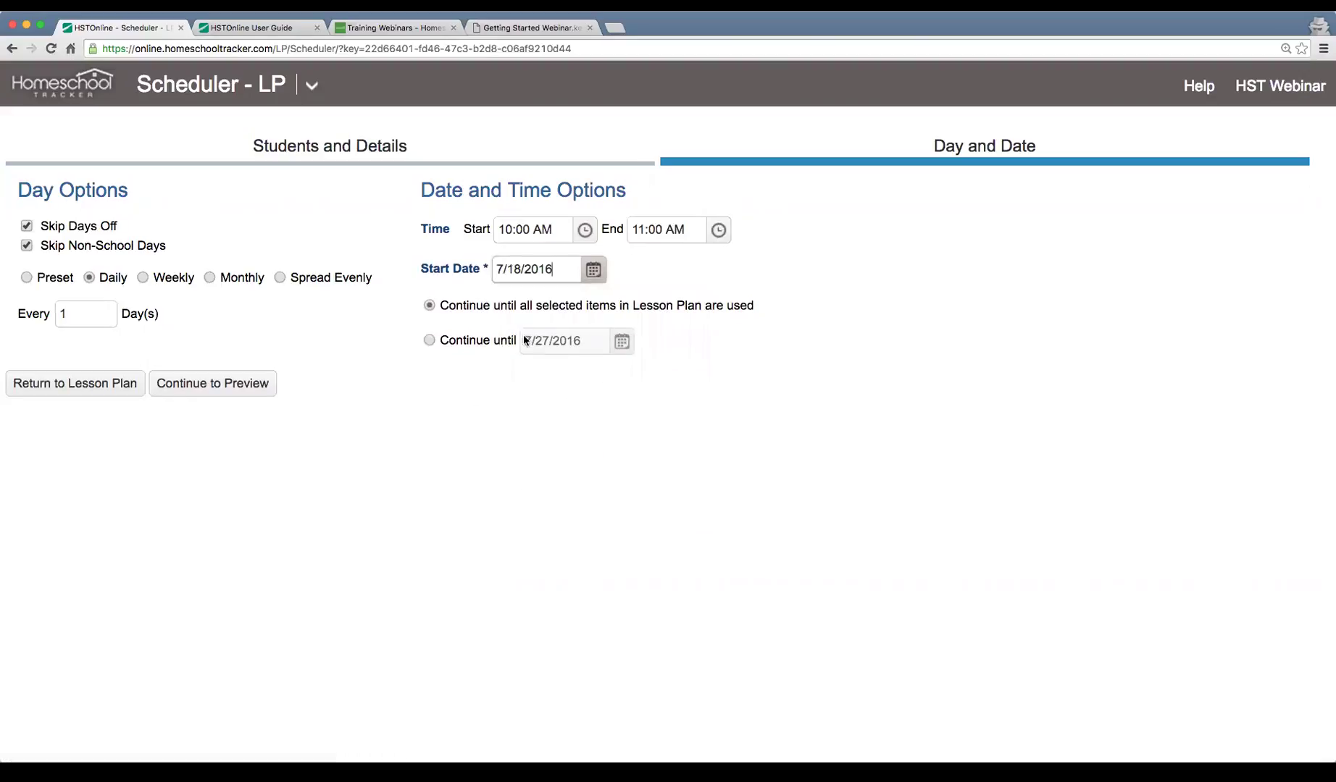
left_click(449, 311)
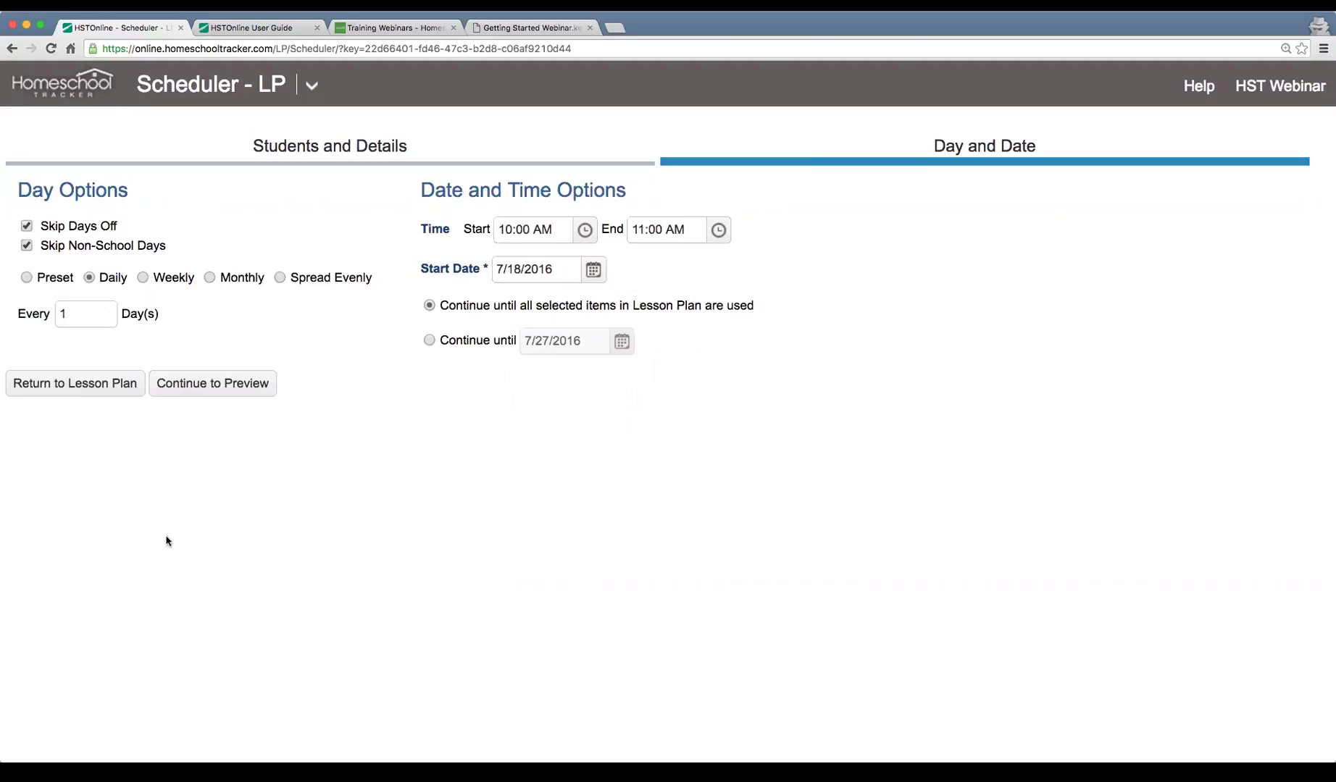
left_click(207, 383)
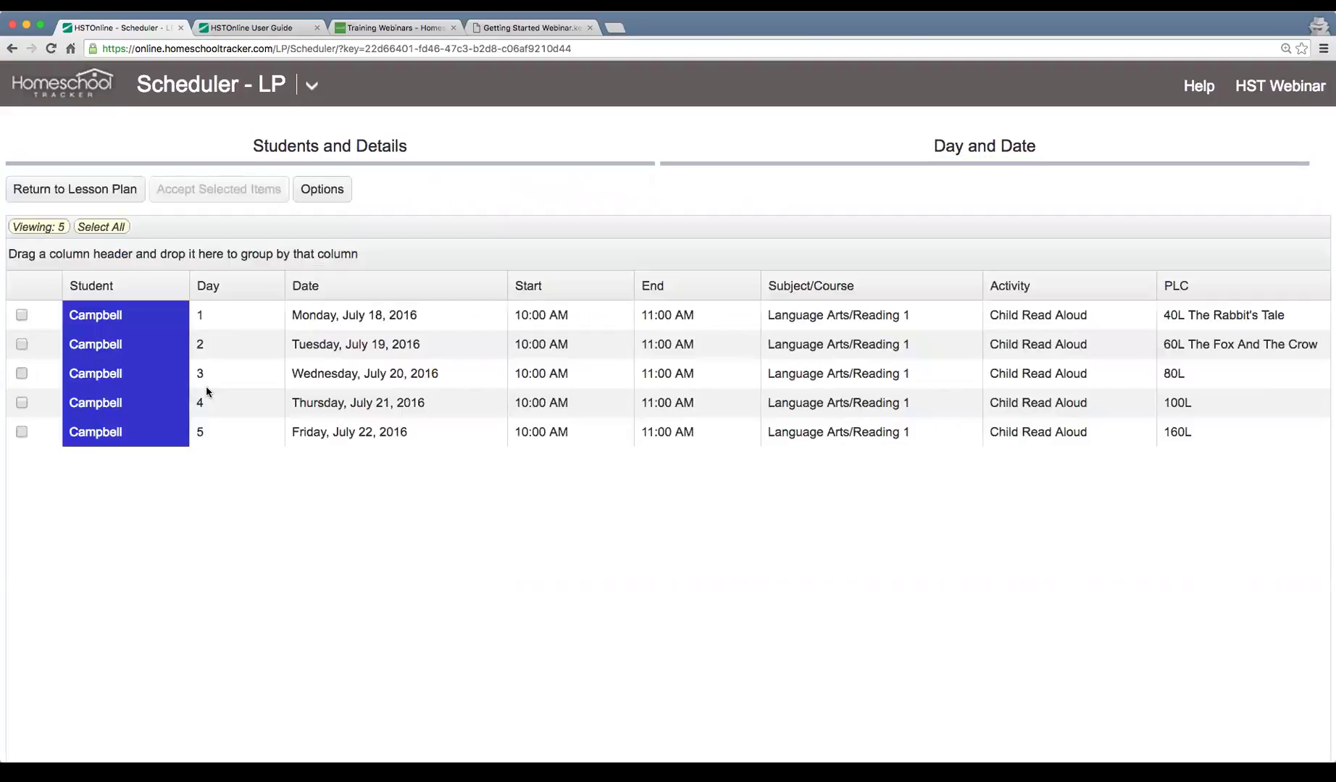
Review the previewed Reading 1 assignments day by day, select all of them and accept them into the student's agenda.
left_click(323, 317)
left_click(314, 348)
left_click(307, 378)
left_click(306, 406)
left_click(307, 431)
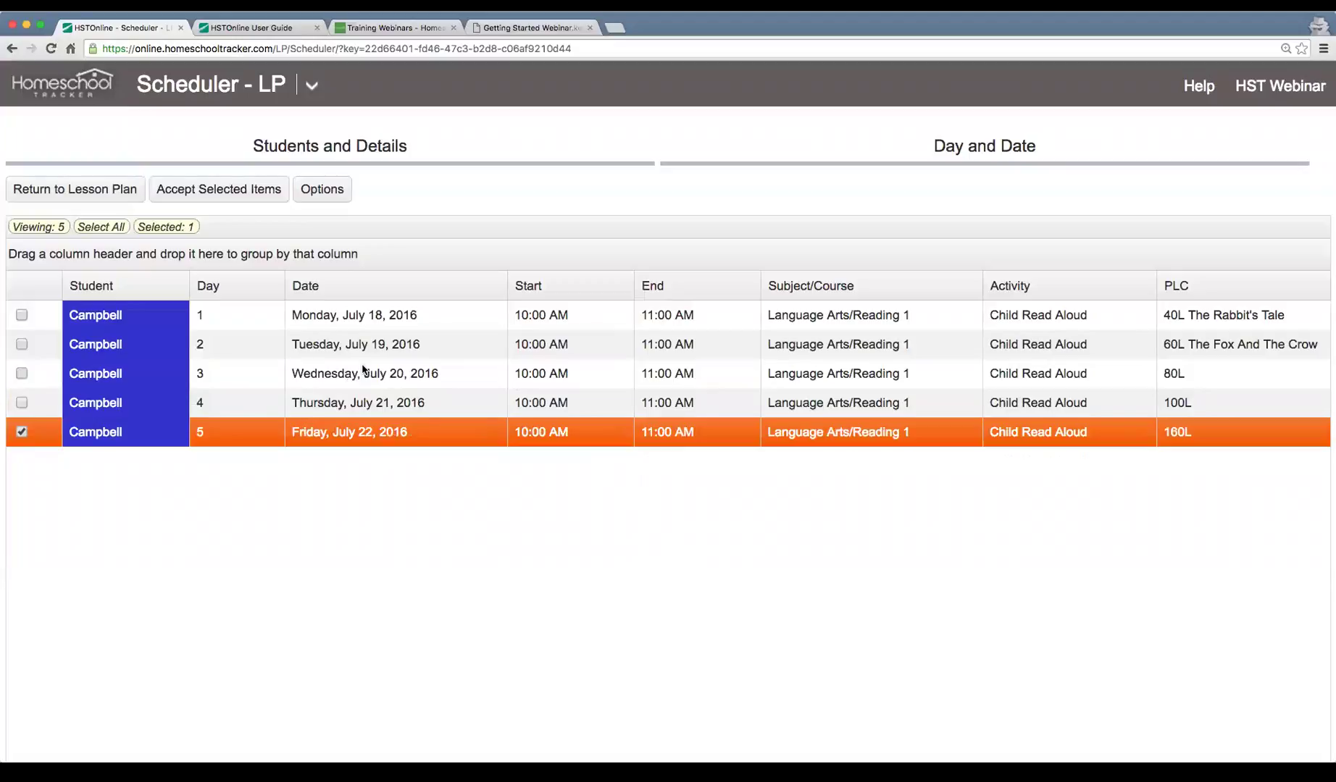
left_click(342, 324)
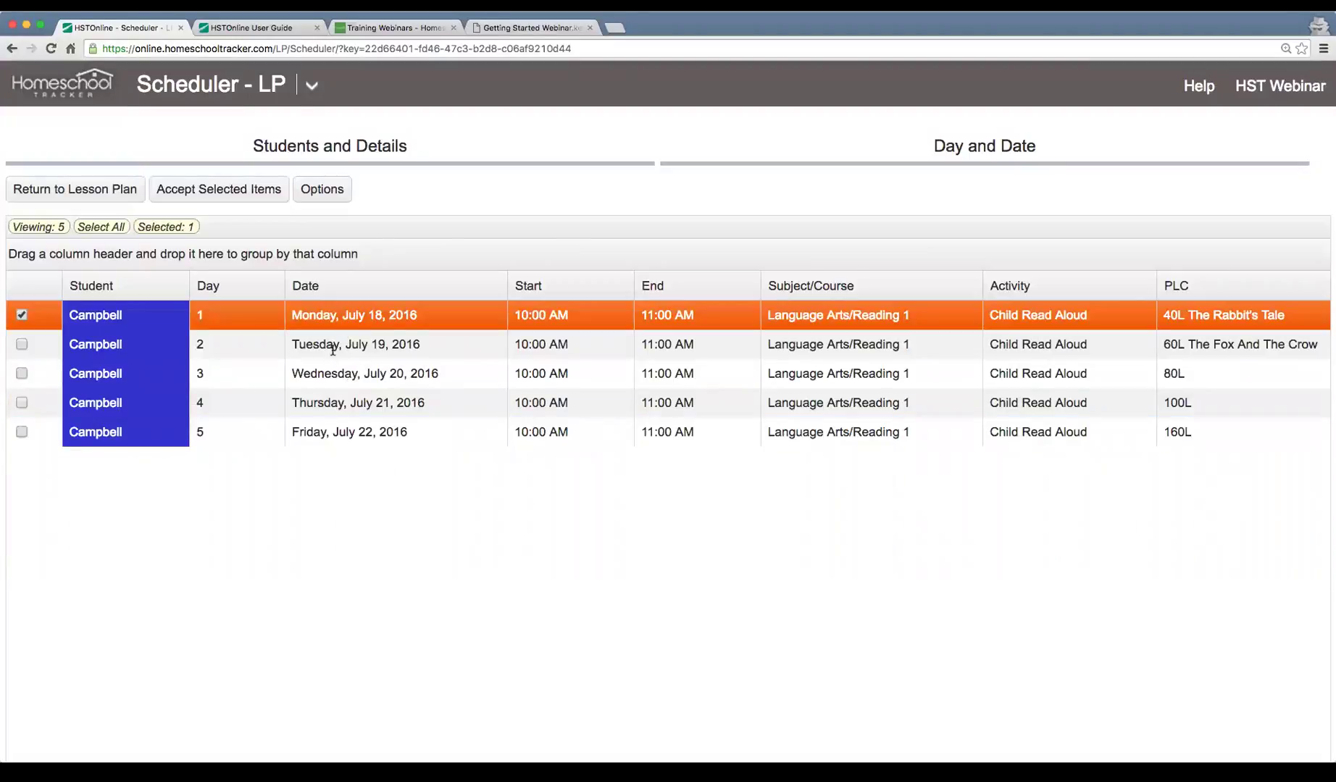
left_click(333, 351)
left_click(327, 373)
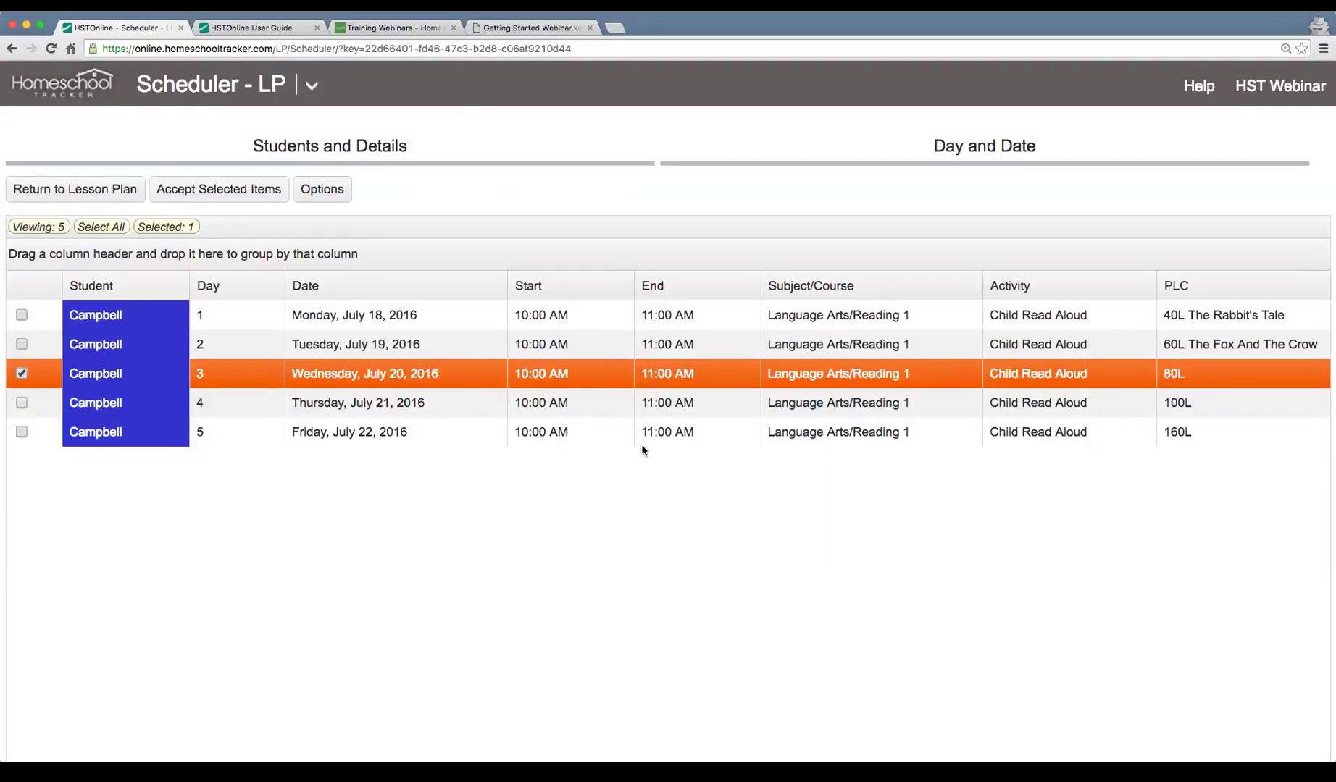
left_click(106, 227)
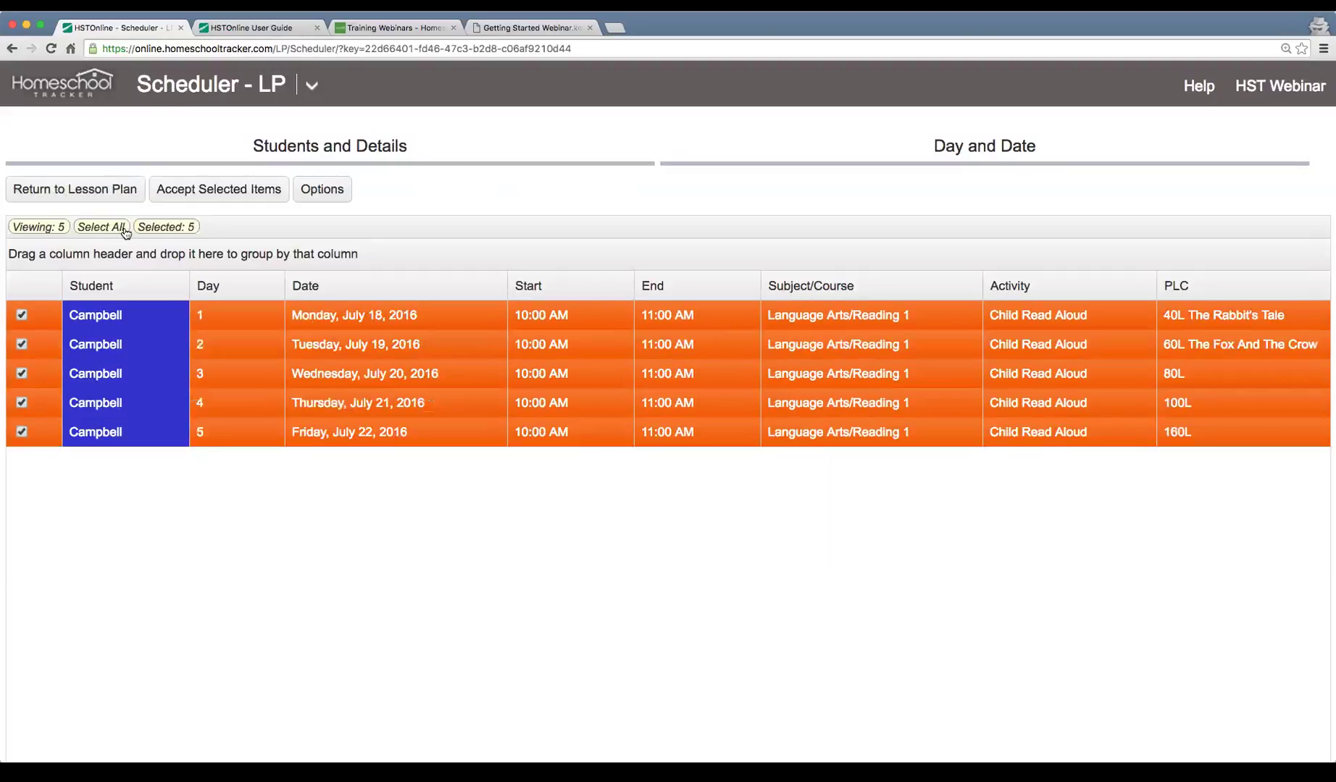
left_click(207, 197)
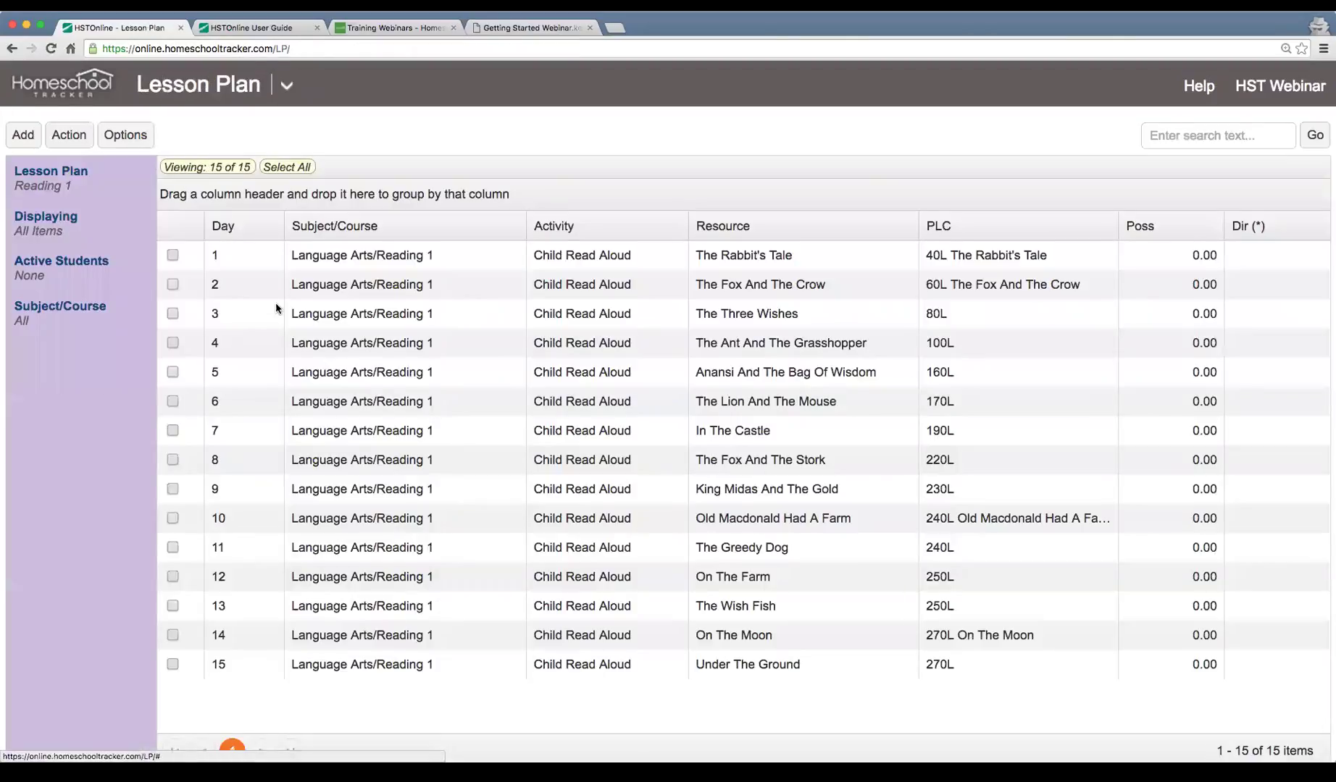
Open the agenda's Calendar View and check the details of Monday's 40L The Rabbit's Tale assignment.
left_click(287, 85)
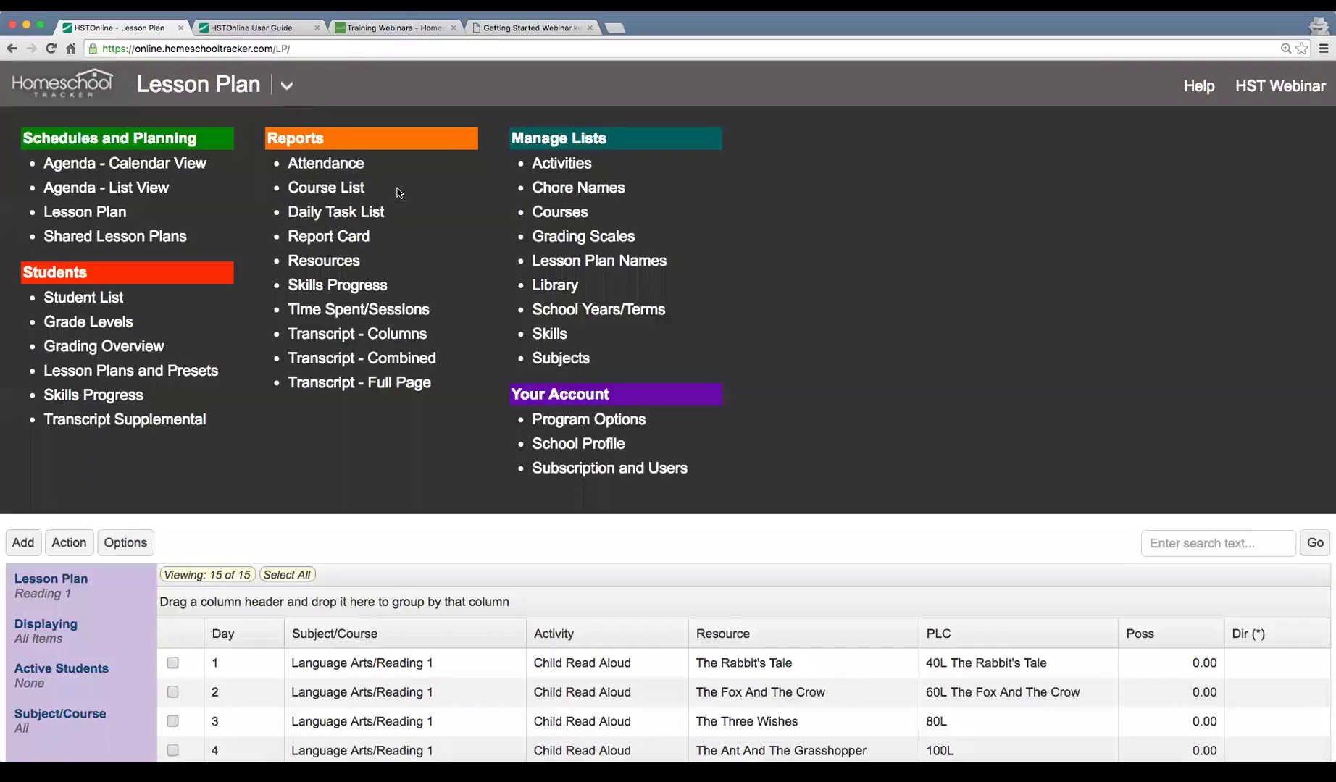
left_click(154, 173)
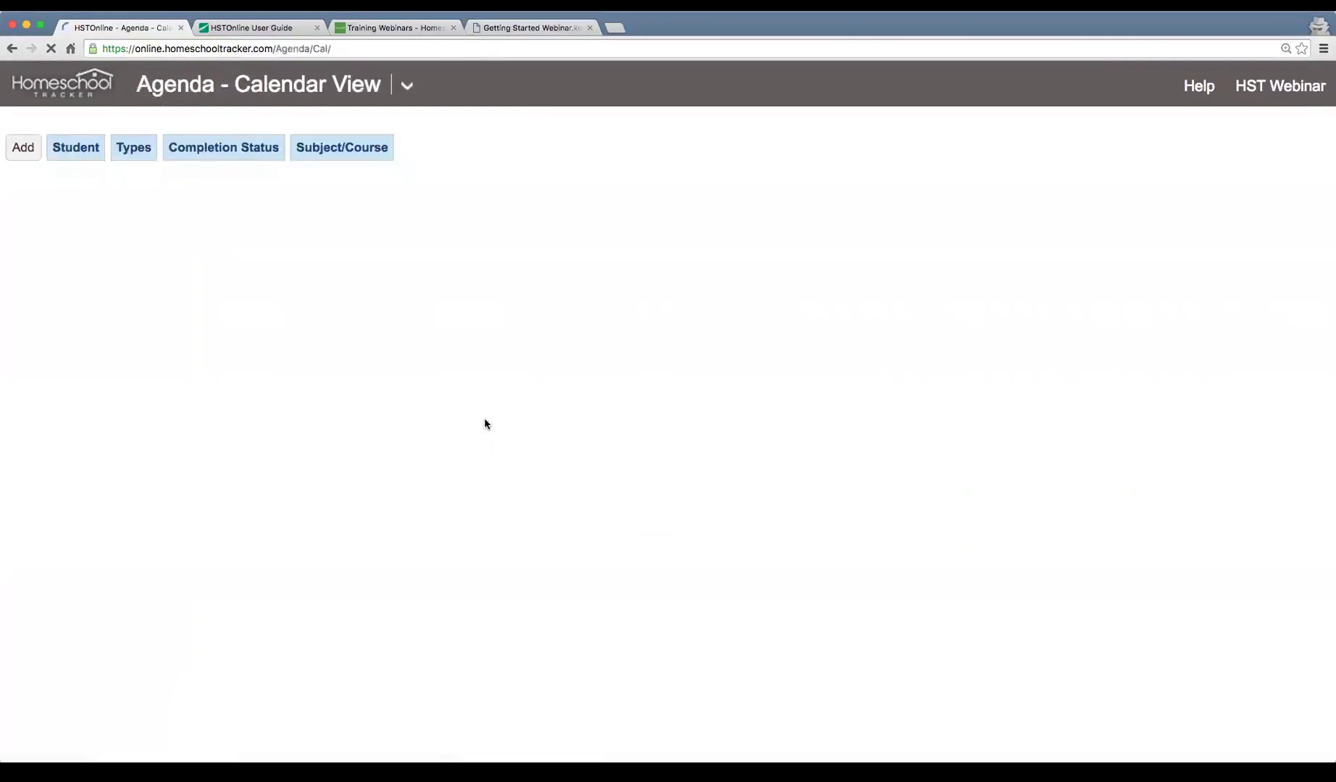
scroll(531, 433, "down", 2)
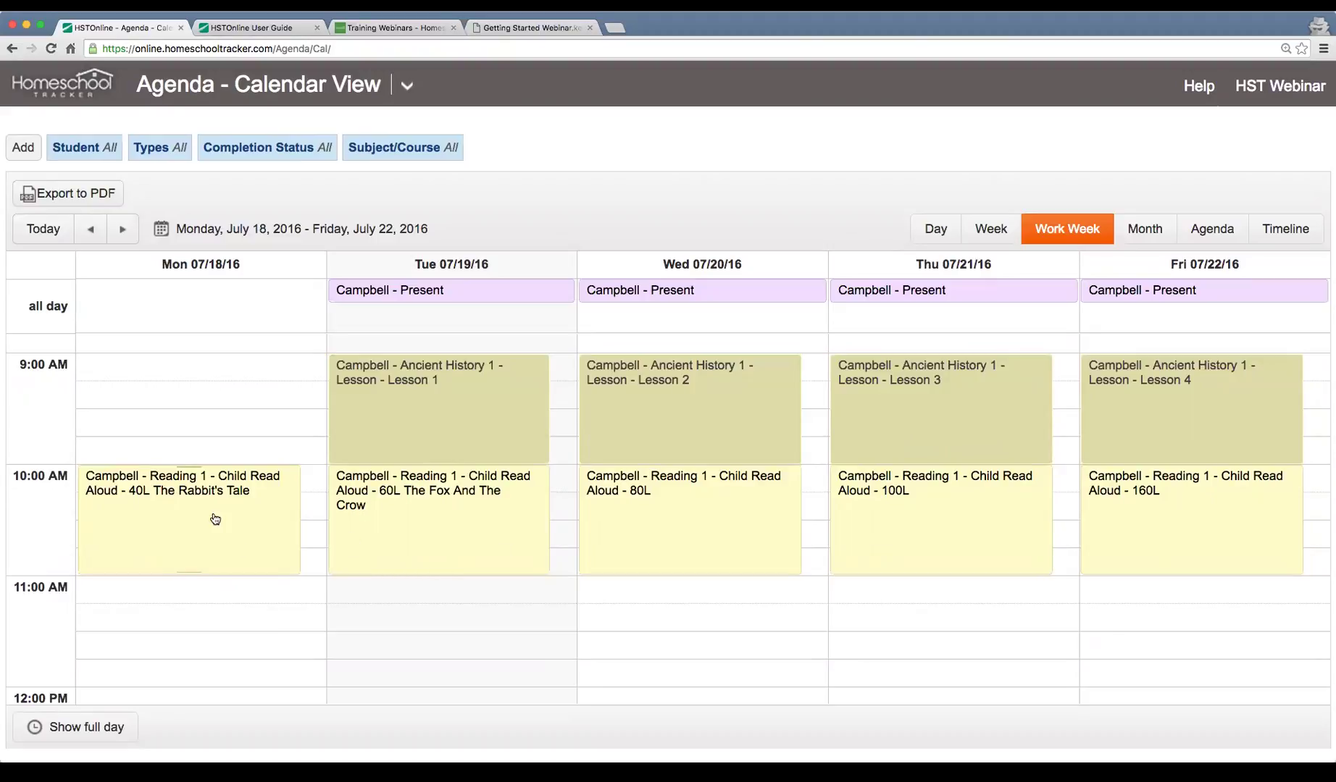
left_click(167, 533)
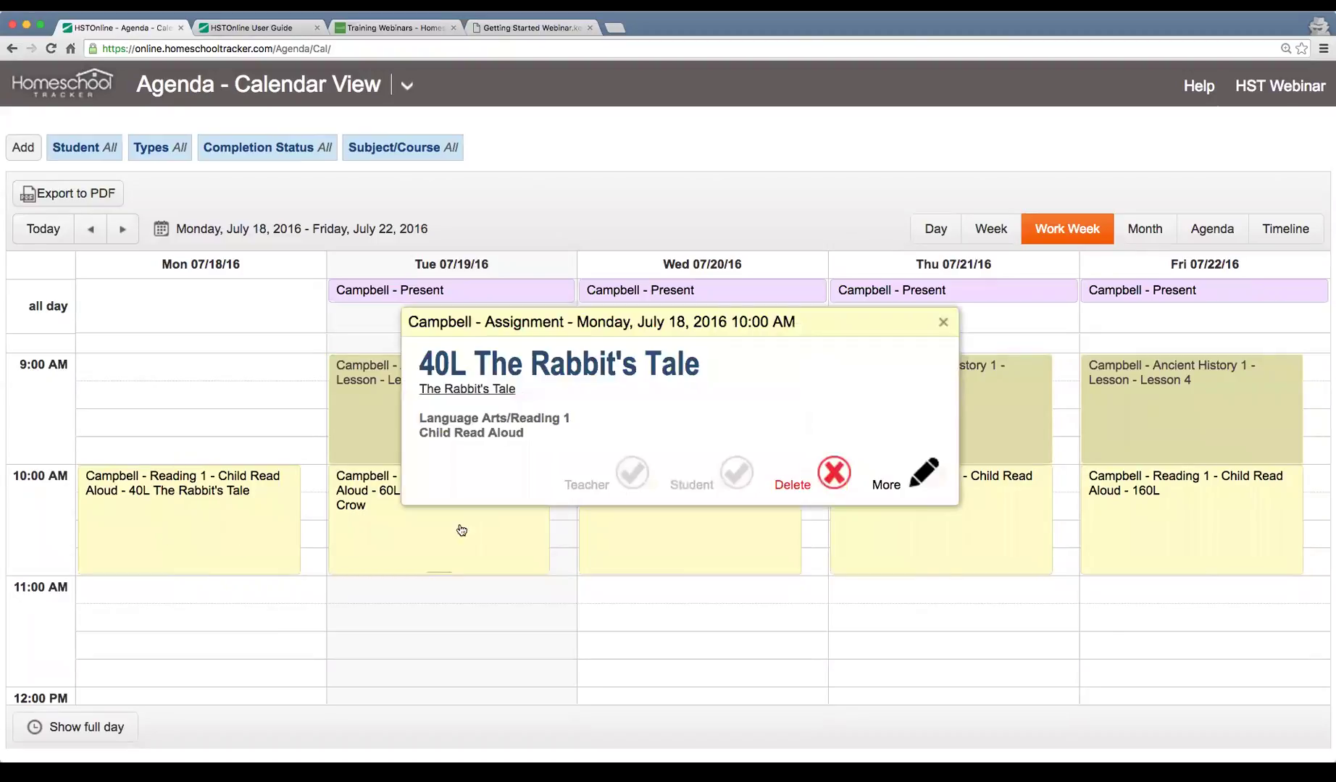
left_click(943, 320)
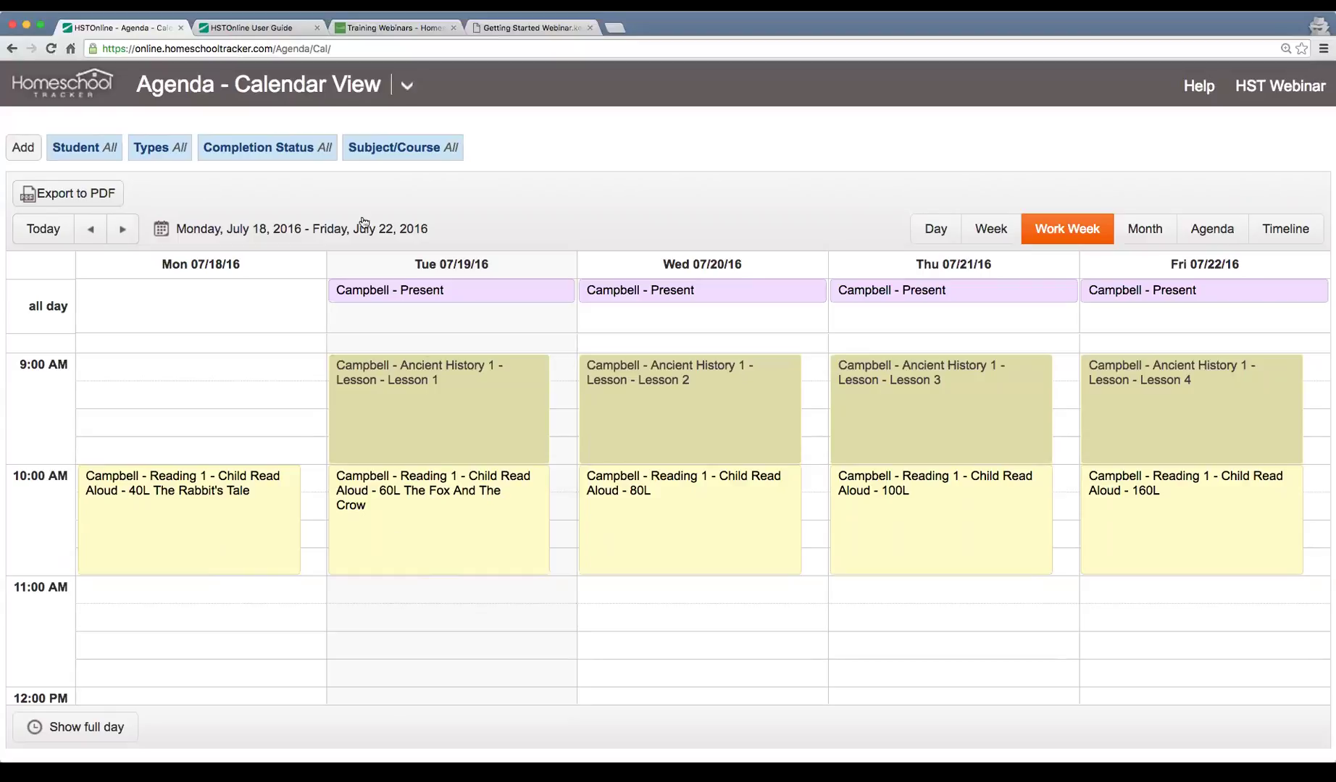
In Lesson Plans and Presets, load the student scheduled for Reading 1 and mark the Reading 1 plan as active.
left_click(407, 85)
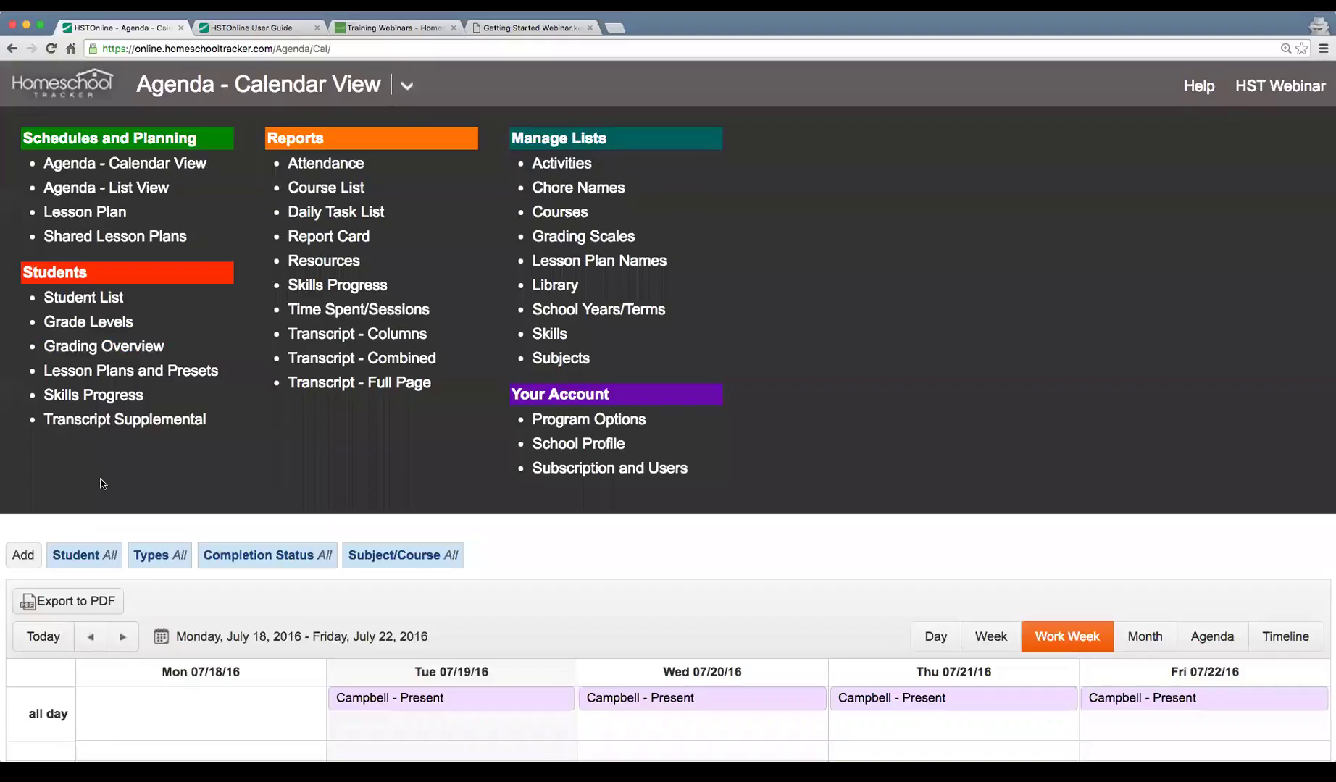
left_click(147, 372)
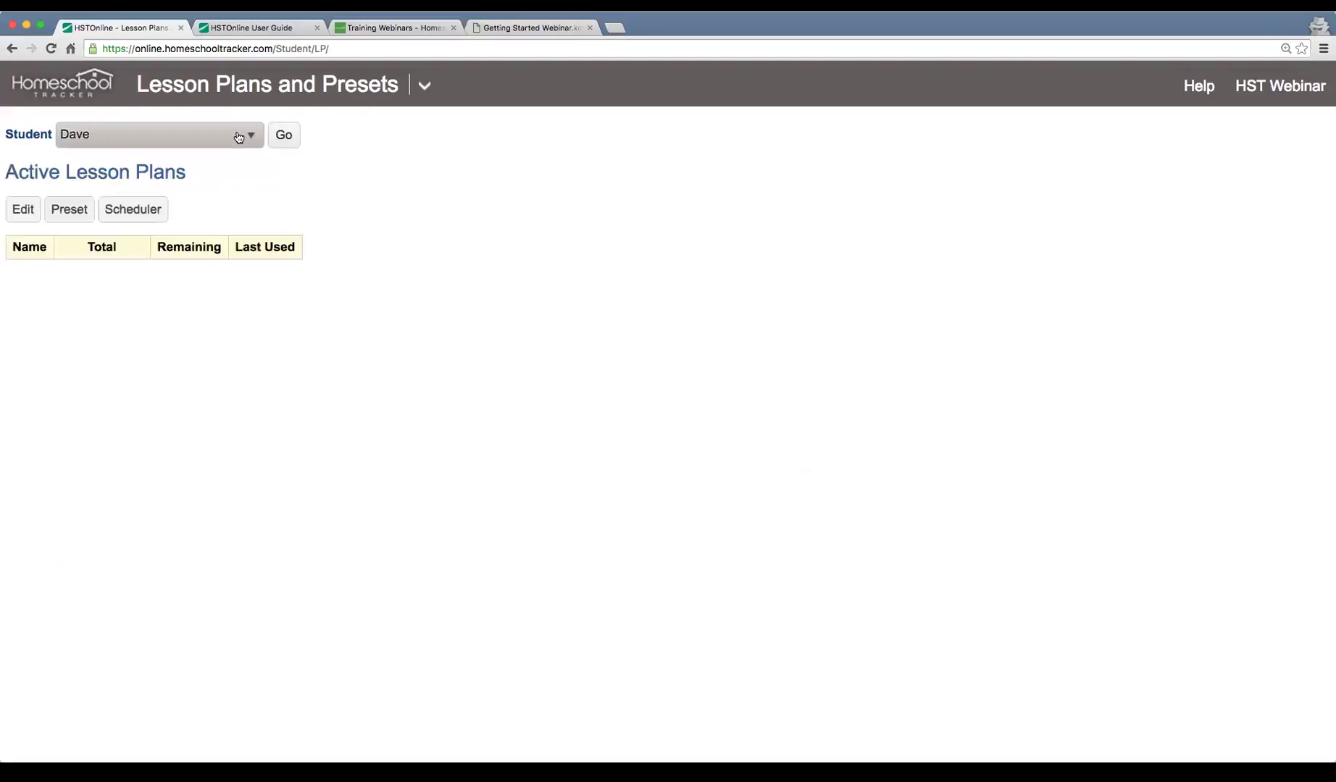
left_click(238, 138)
left_click(210, 186)
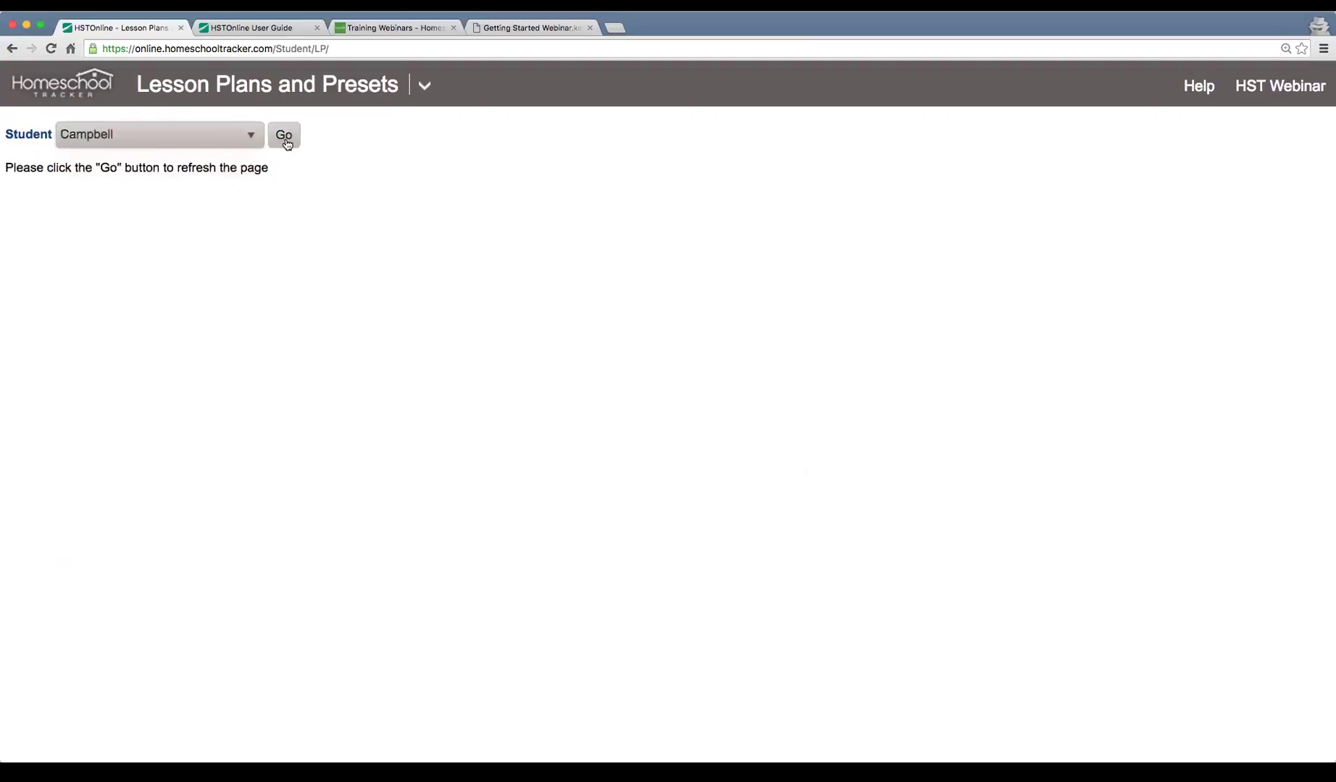
left_click(284, 136)
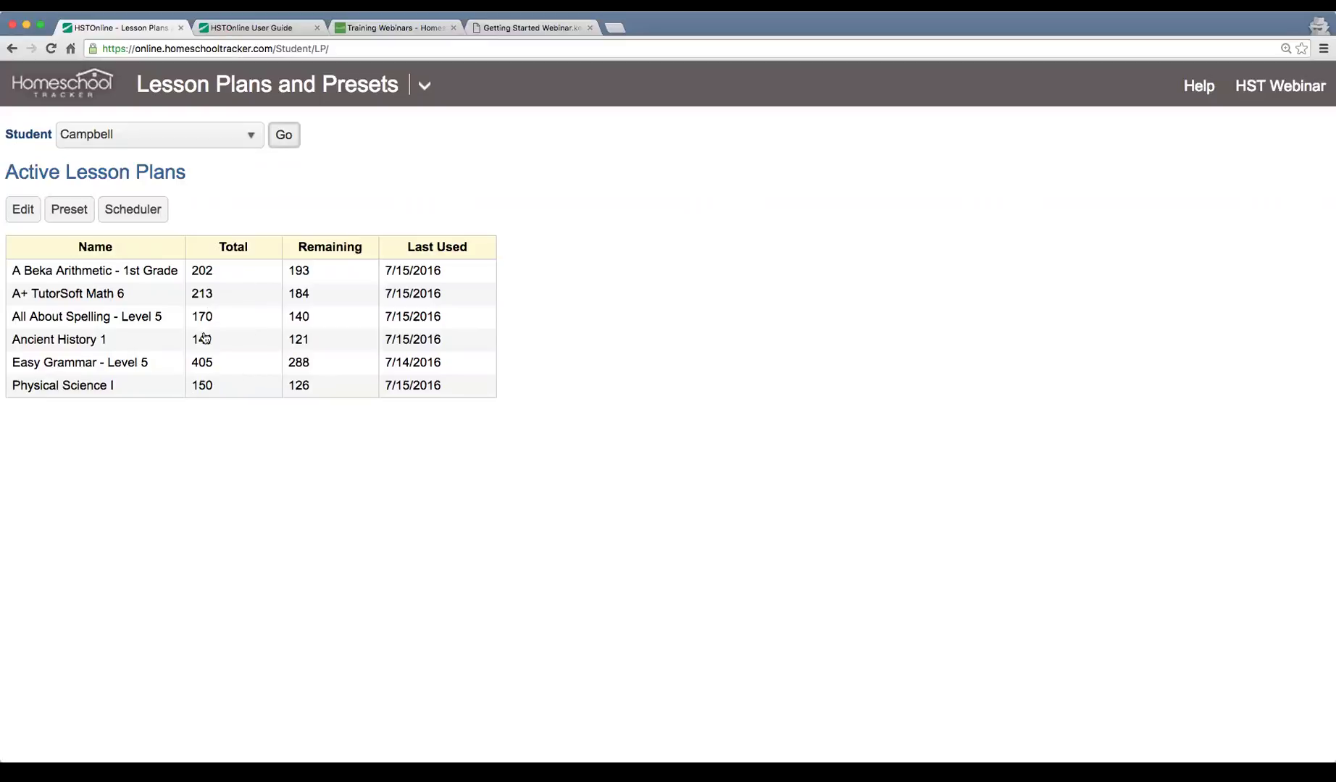
left_click(24, 212)
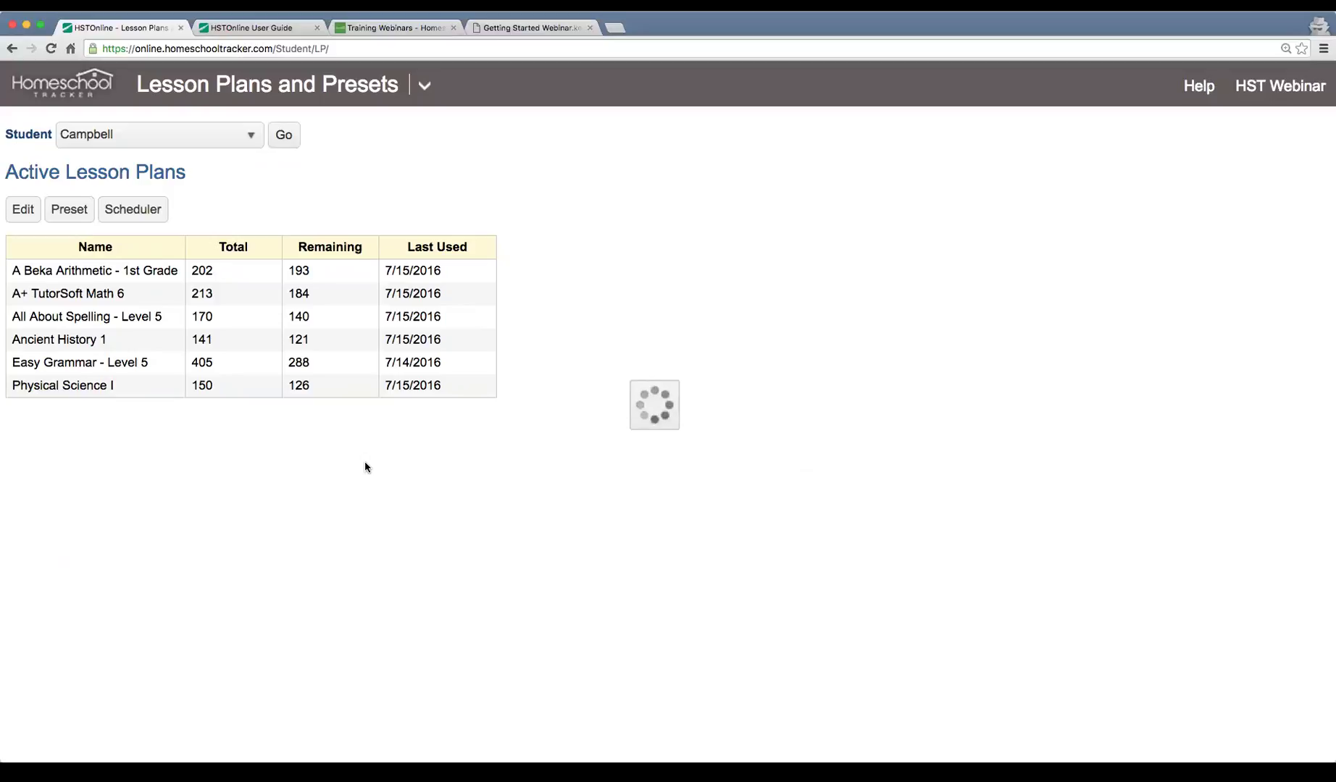
left_click(21, 541)
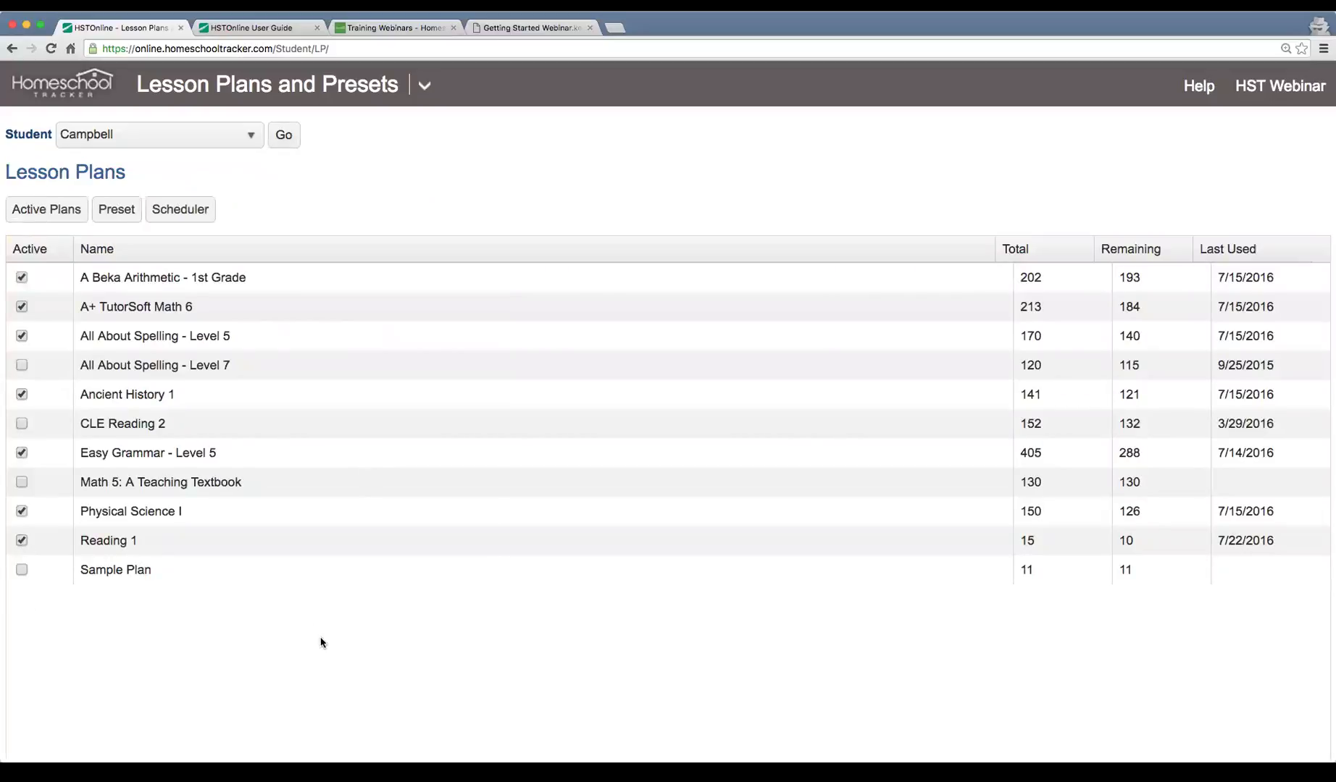
Open the student's weekly preset schedule and examine the subject blocks from morning through afternoon.
left_click(118, 215)
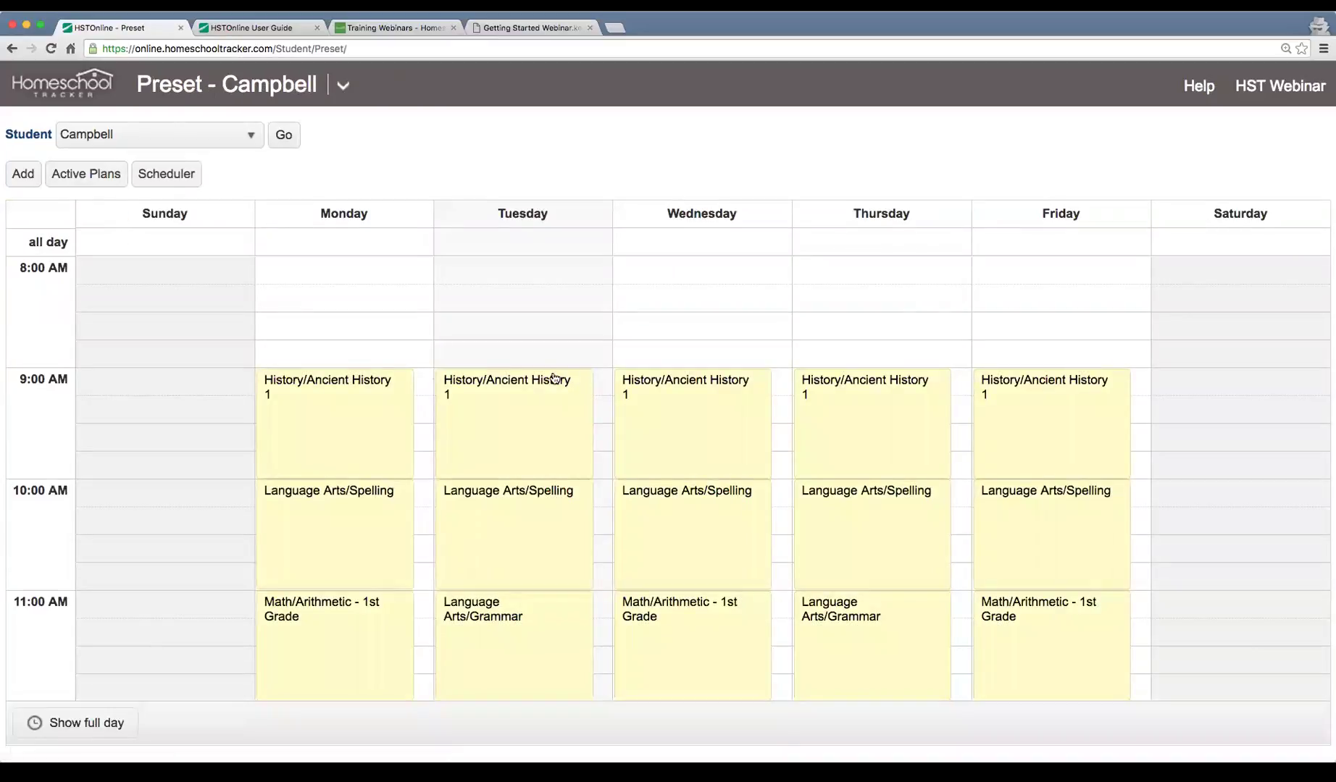
scroll(554, 380, "down", 3)
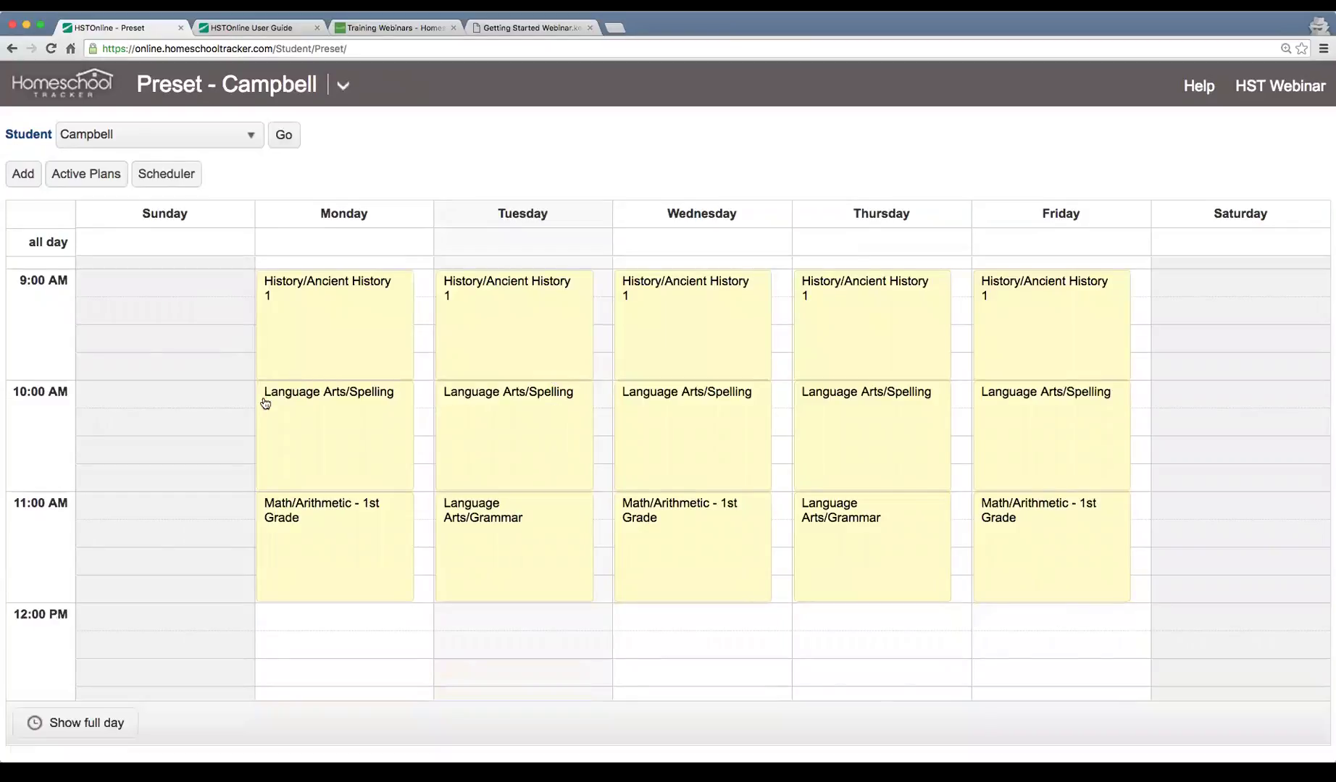
scroll(559, 421, "up", 2)
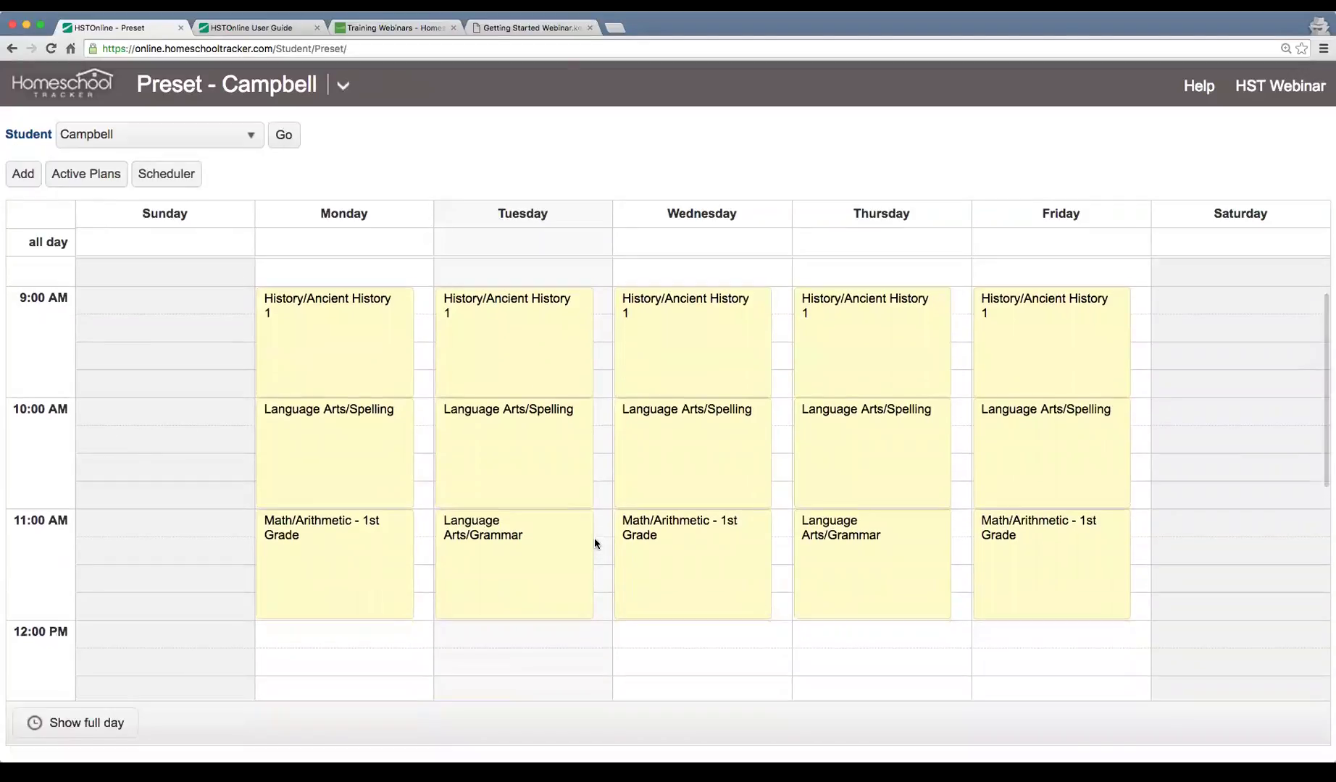
scroll(594, 544, "down", 4)
scroll(594, 543, "up", 4)
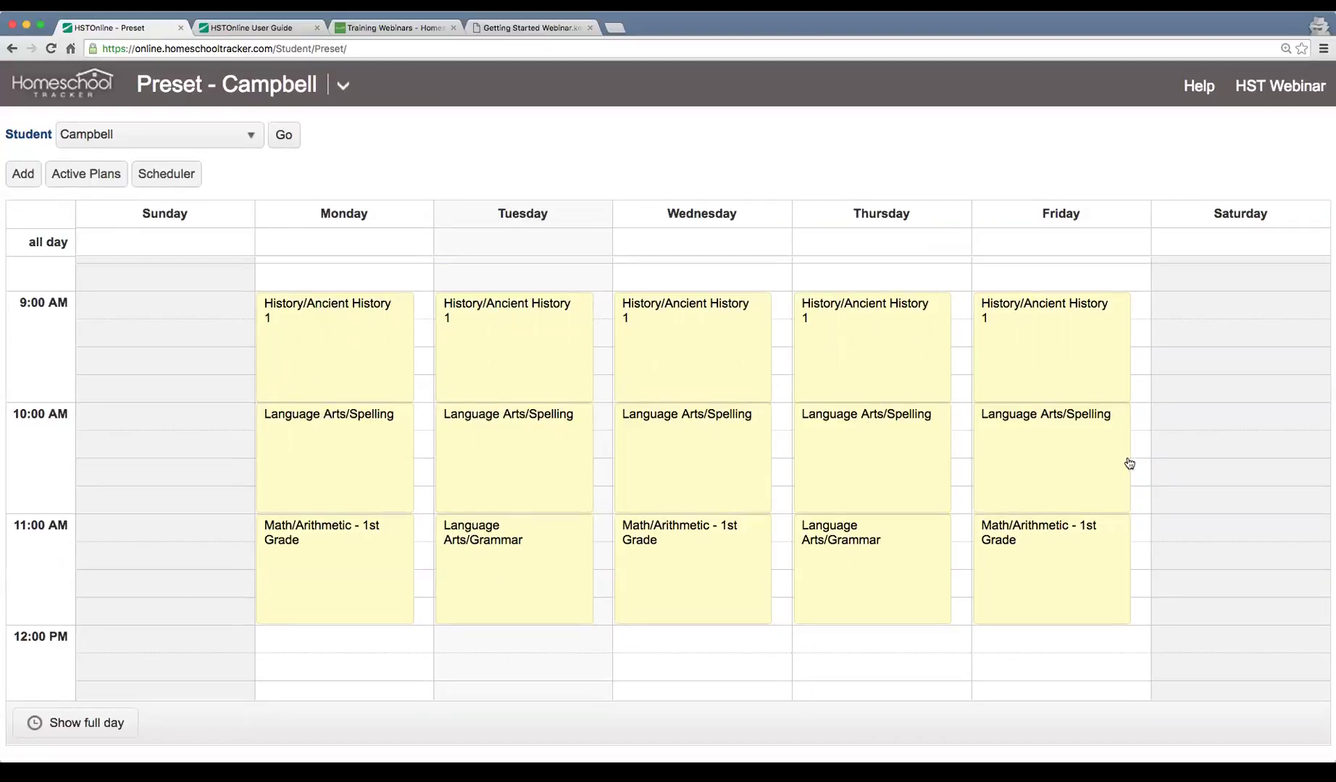
scroll(853, 492, "down", 3)
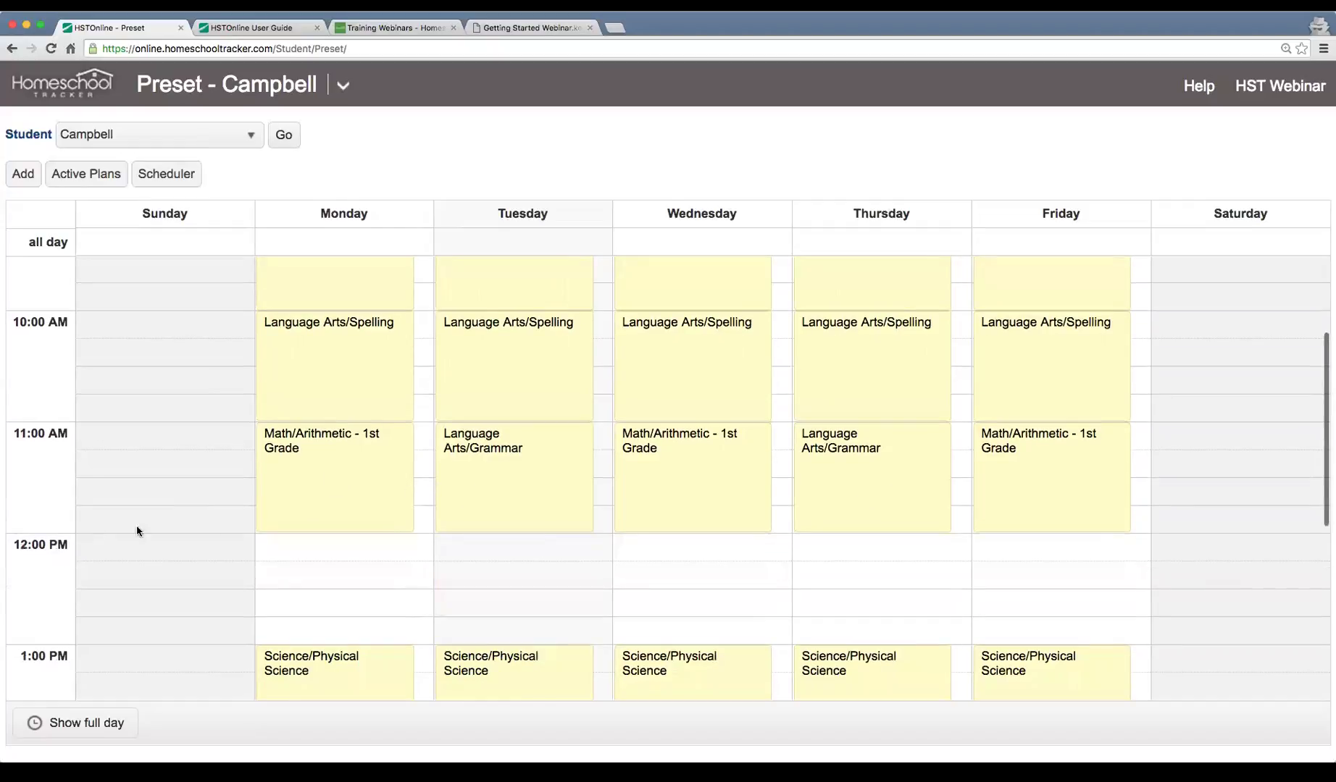
scroll(275, 558, "down", 3)
scroll(432, 561, "down", 1)
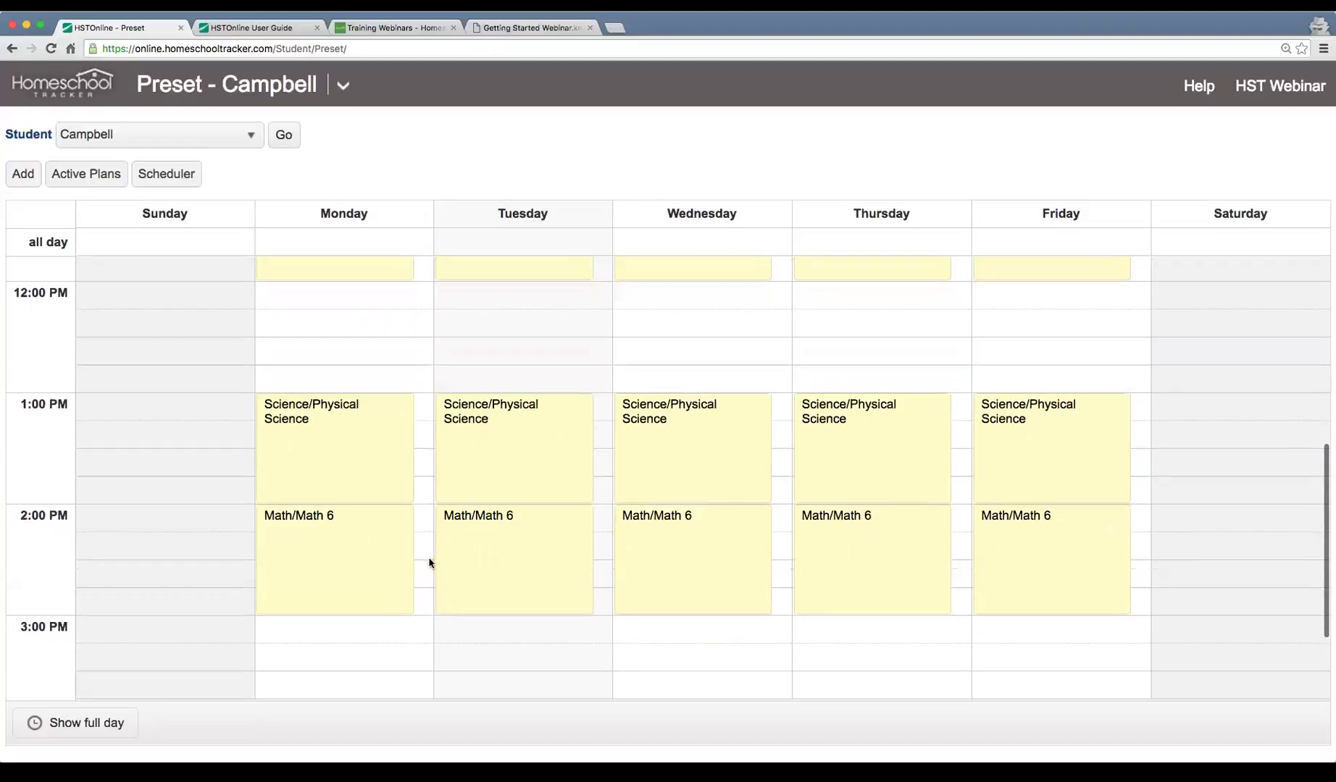
Start a new standard preset for Language Arts/Reading 1 running from 3:00 PM to 4:00 PM.
left_click(23, 175)
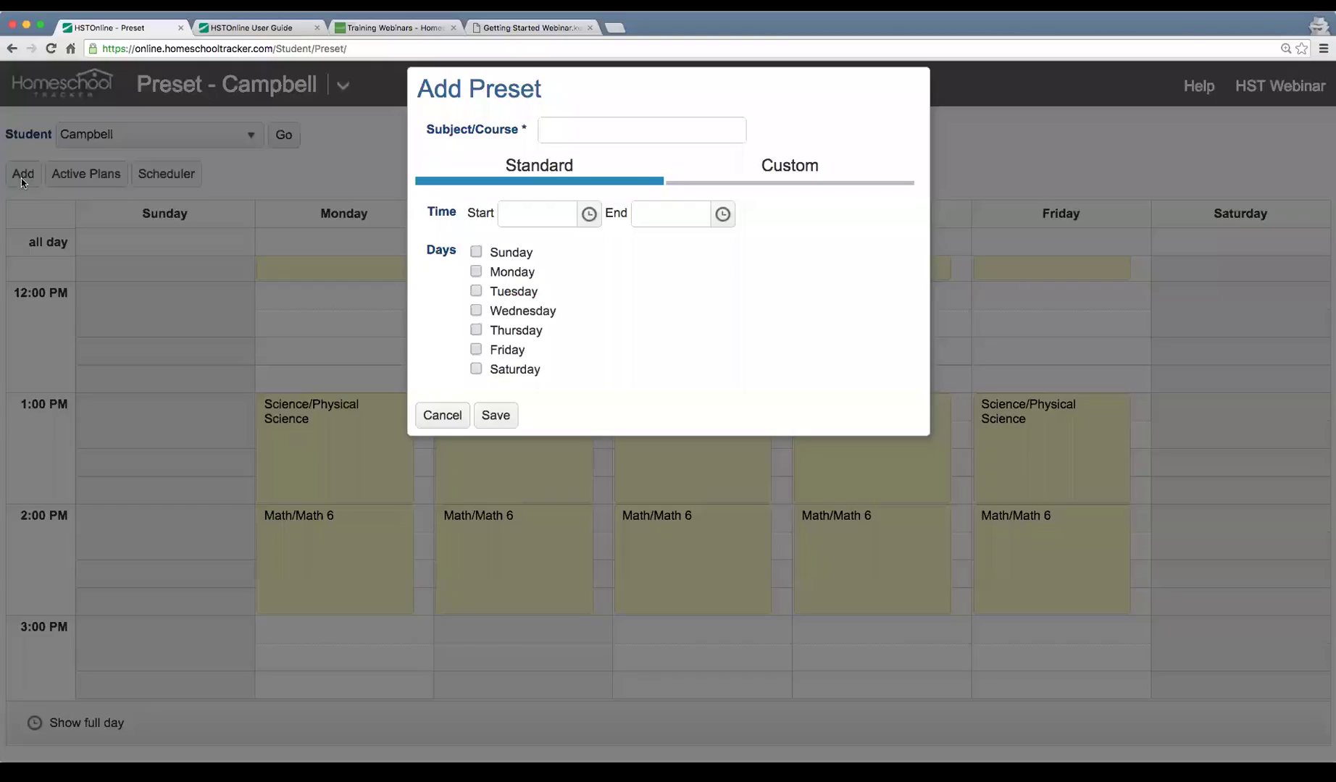
left_click(612, 126)
type("read")
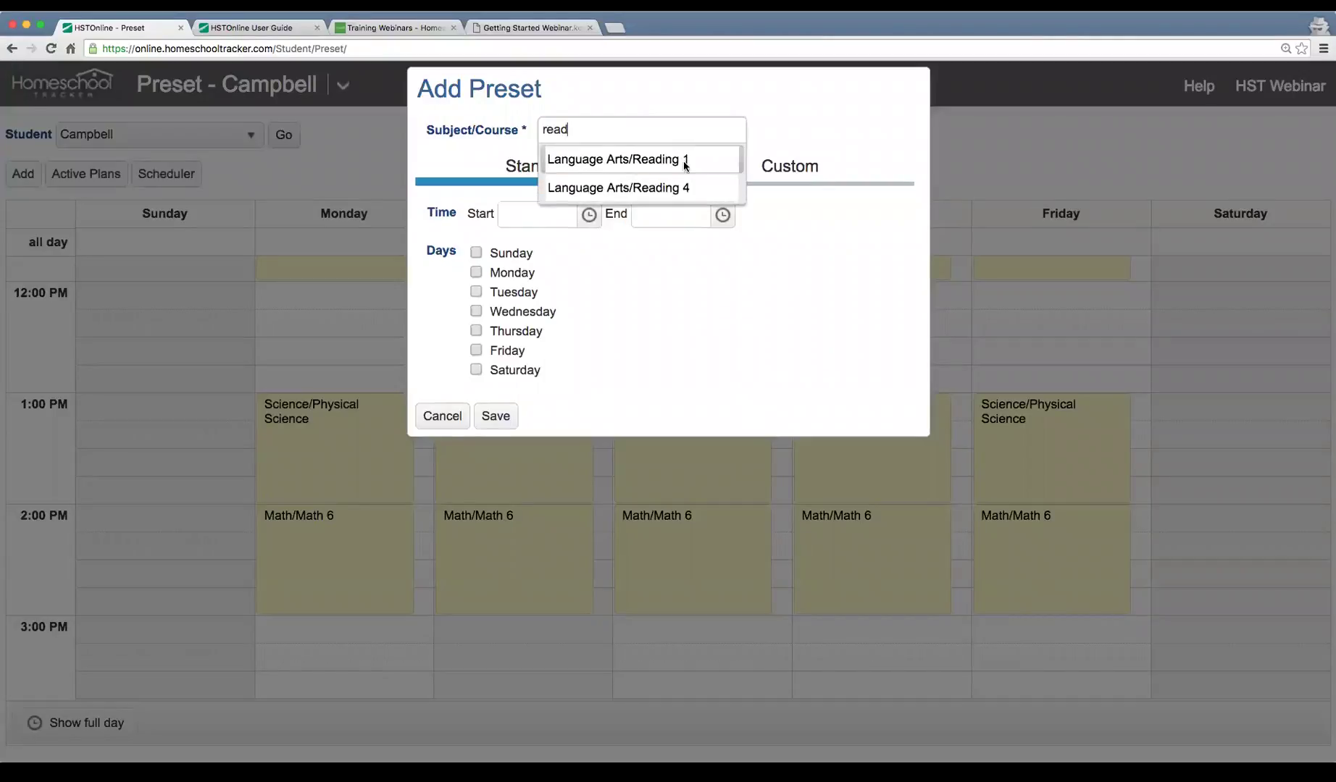
left_click(683, 161)
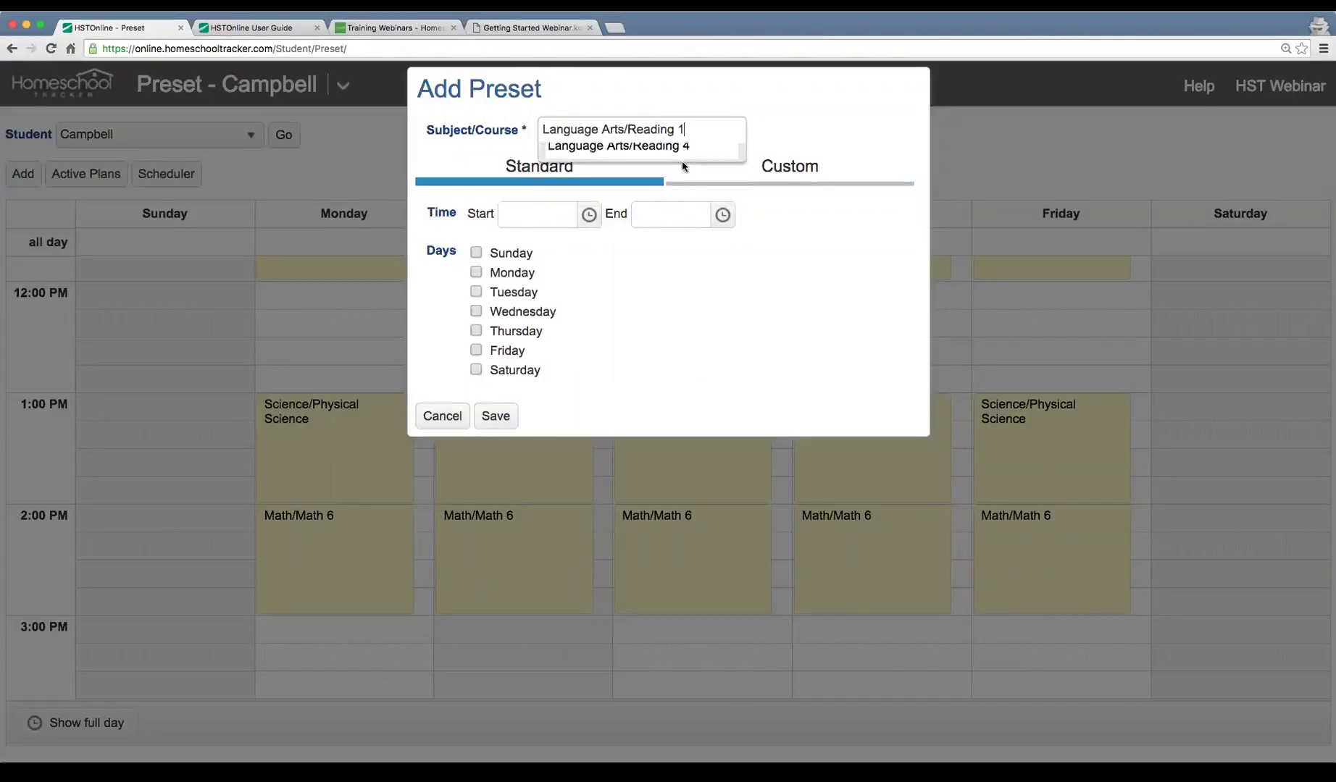
left_click(596, 221)
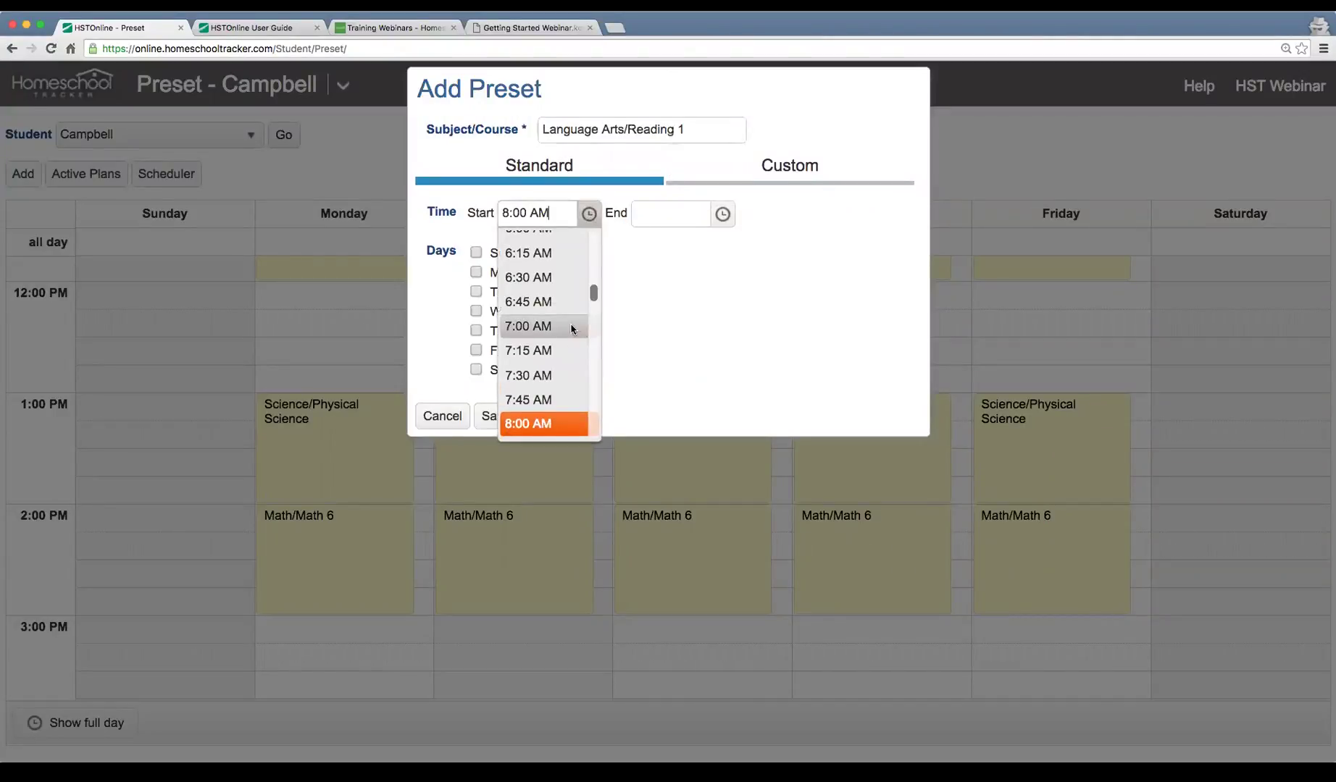
scroll(569, 328, "down", 8)
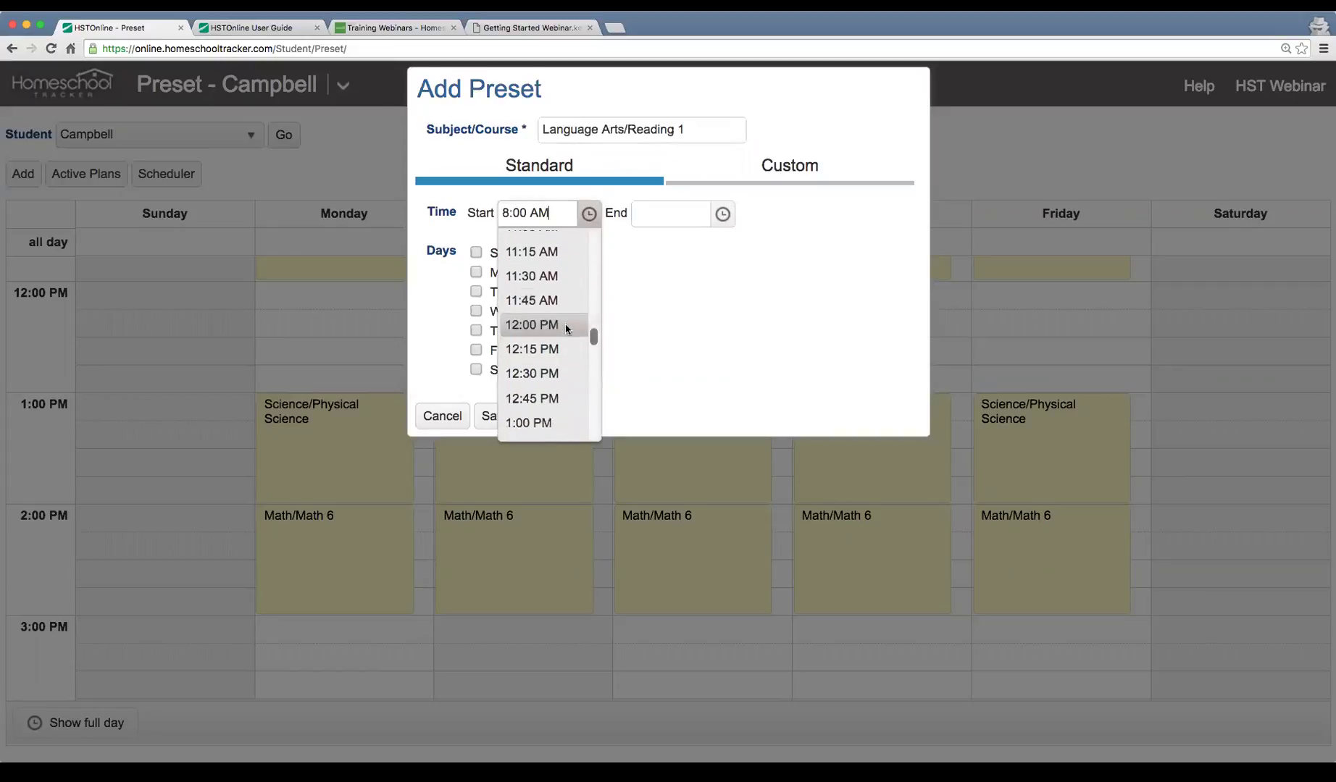
left_click(533, 417)
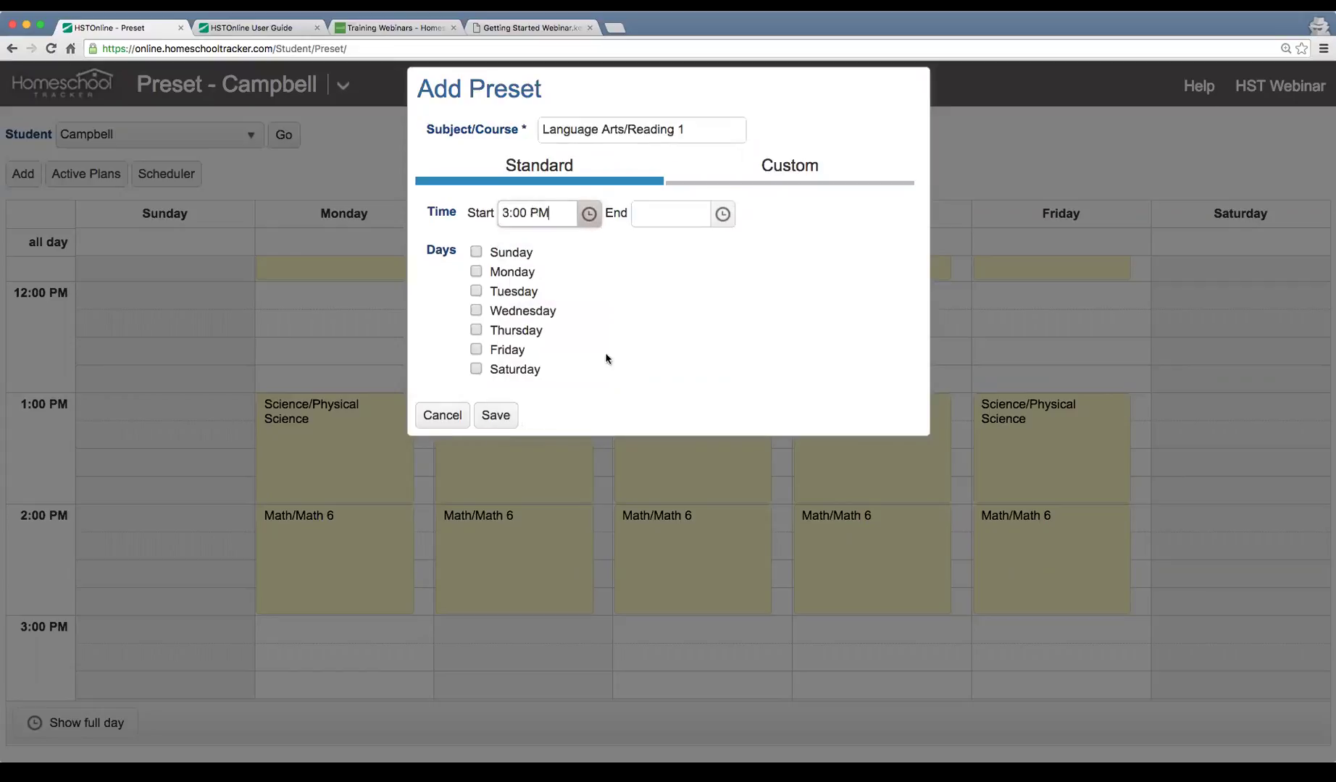
left_click(722, 214)
scroll(697, 275, "down", 3)
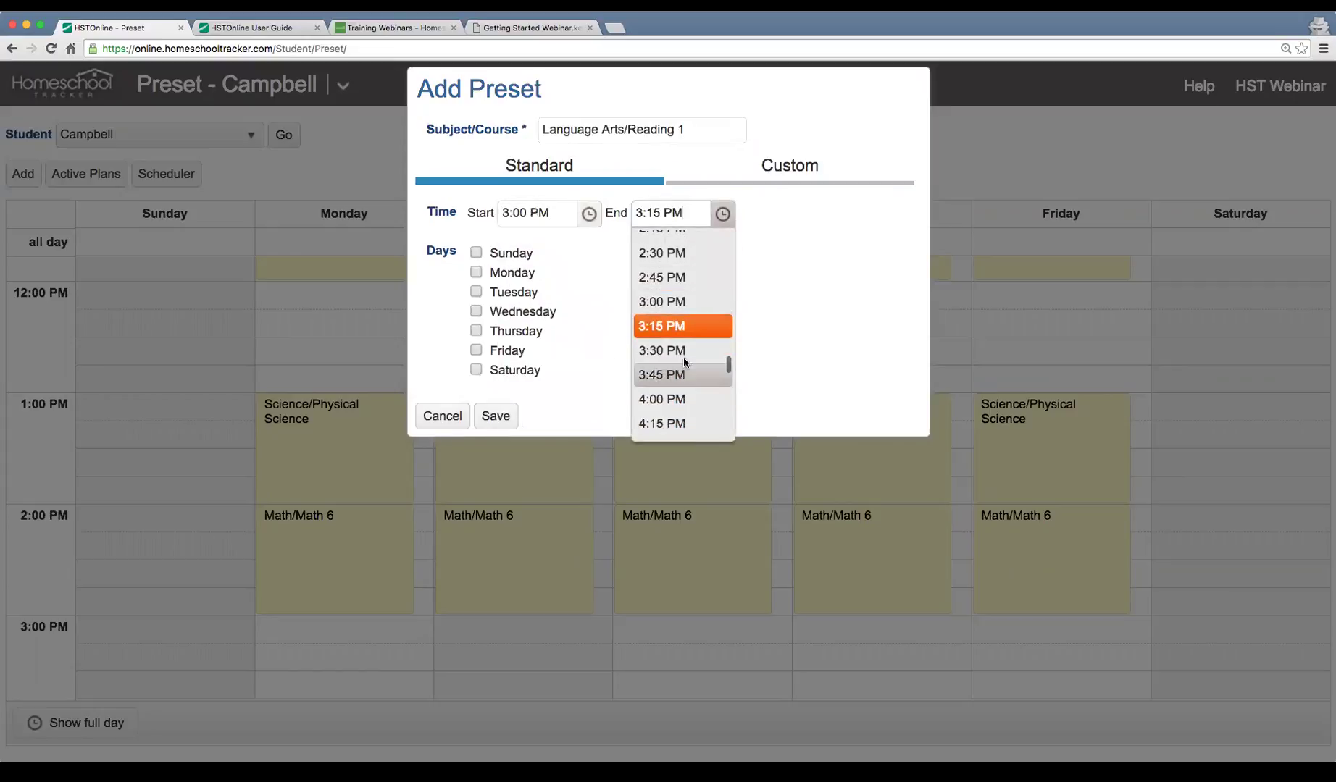
left_click(681, 398)
Assign the Reading 1 preset to Monday through Friday and save it.
left_click(508, 273)
left_click(507, 292)
left_click(507, 312)
left_click(507, 331)
left_click(507, 350)
left_click(495, 415)
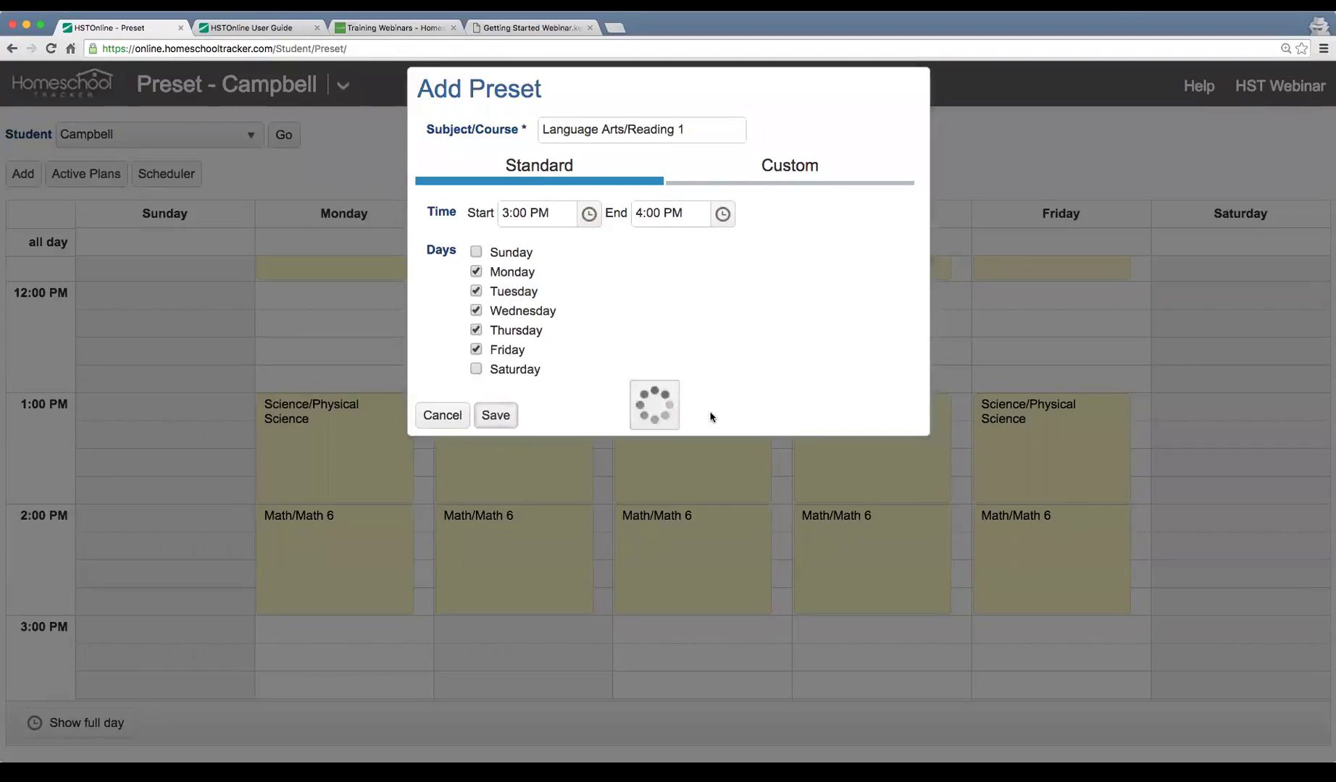
scroll(717, 426, "down", 3)
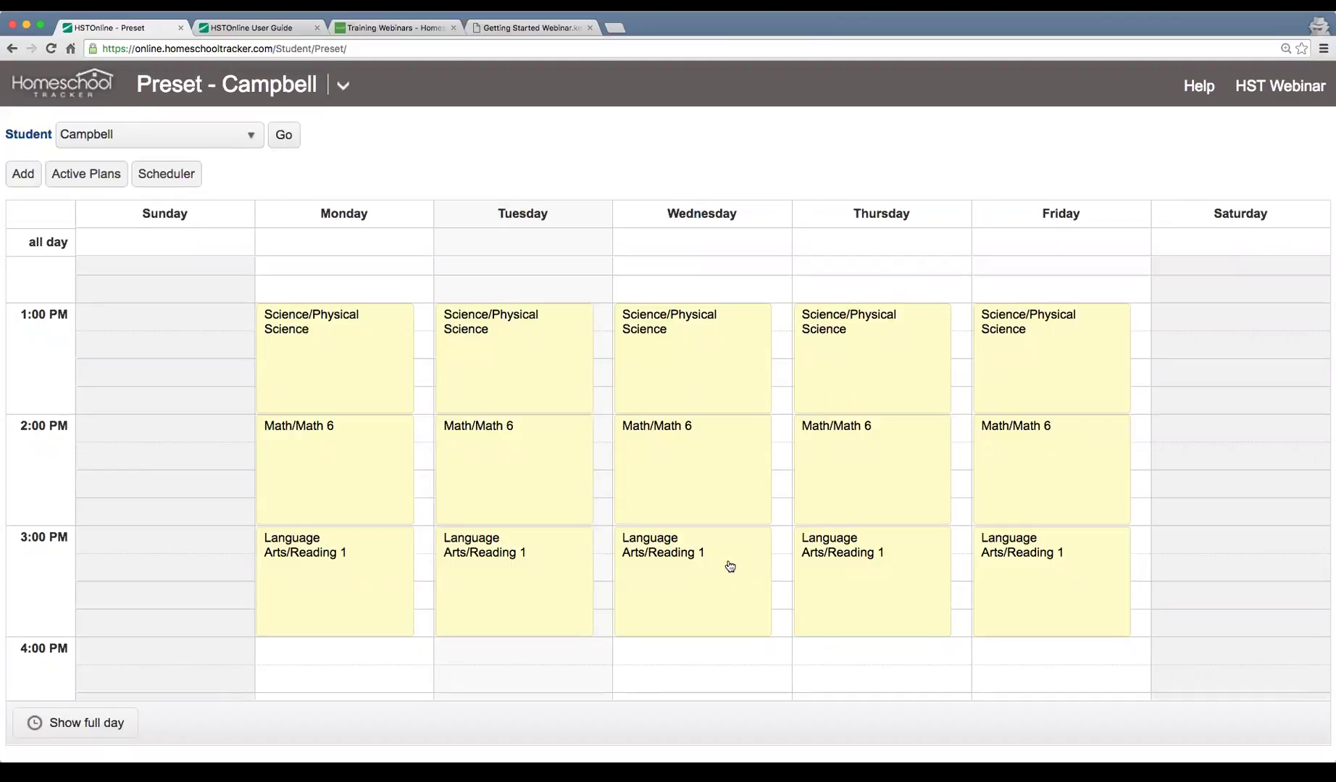
Open the Scheduler with all listed lesson plans kept selected and choose Preset as the day option.
left_click(166, 175)
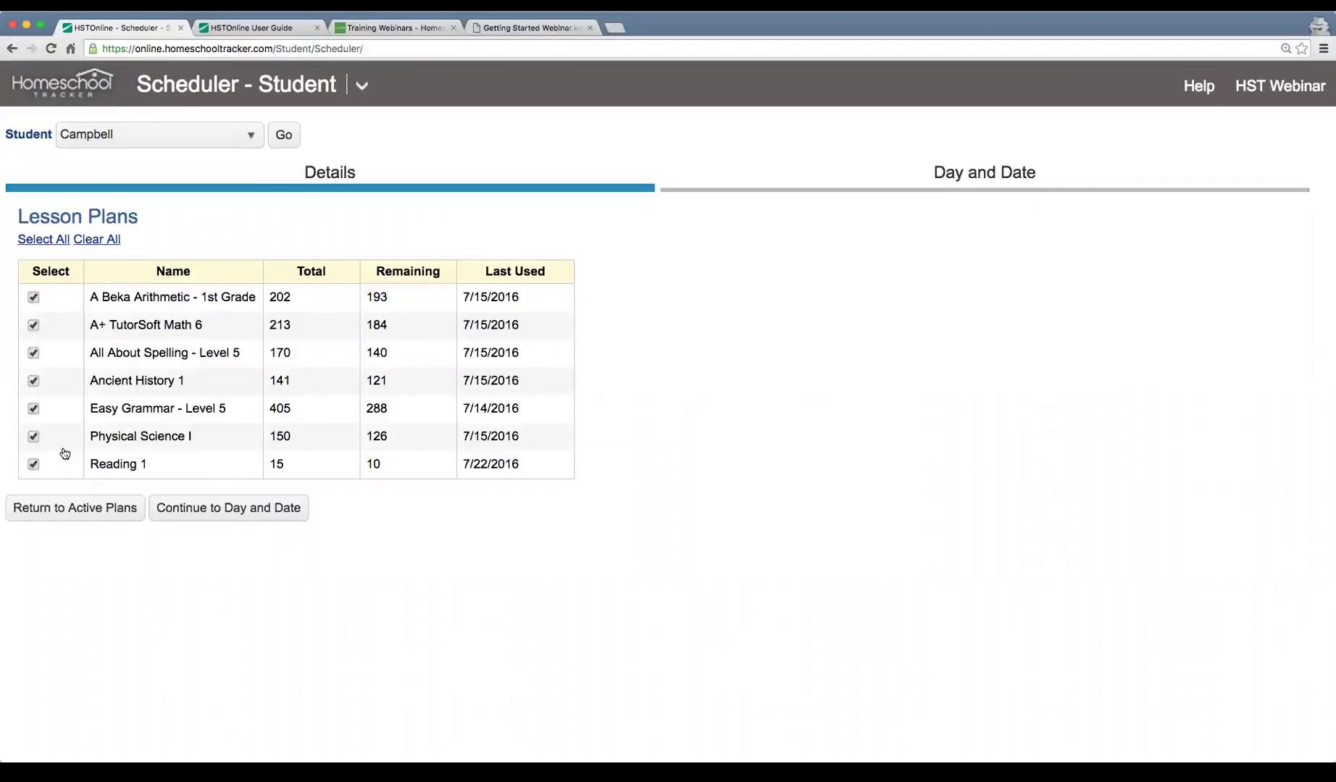
left_click(230, 516)
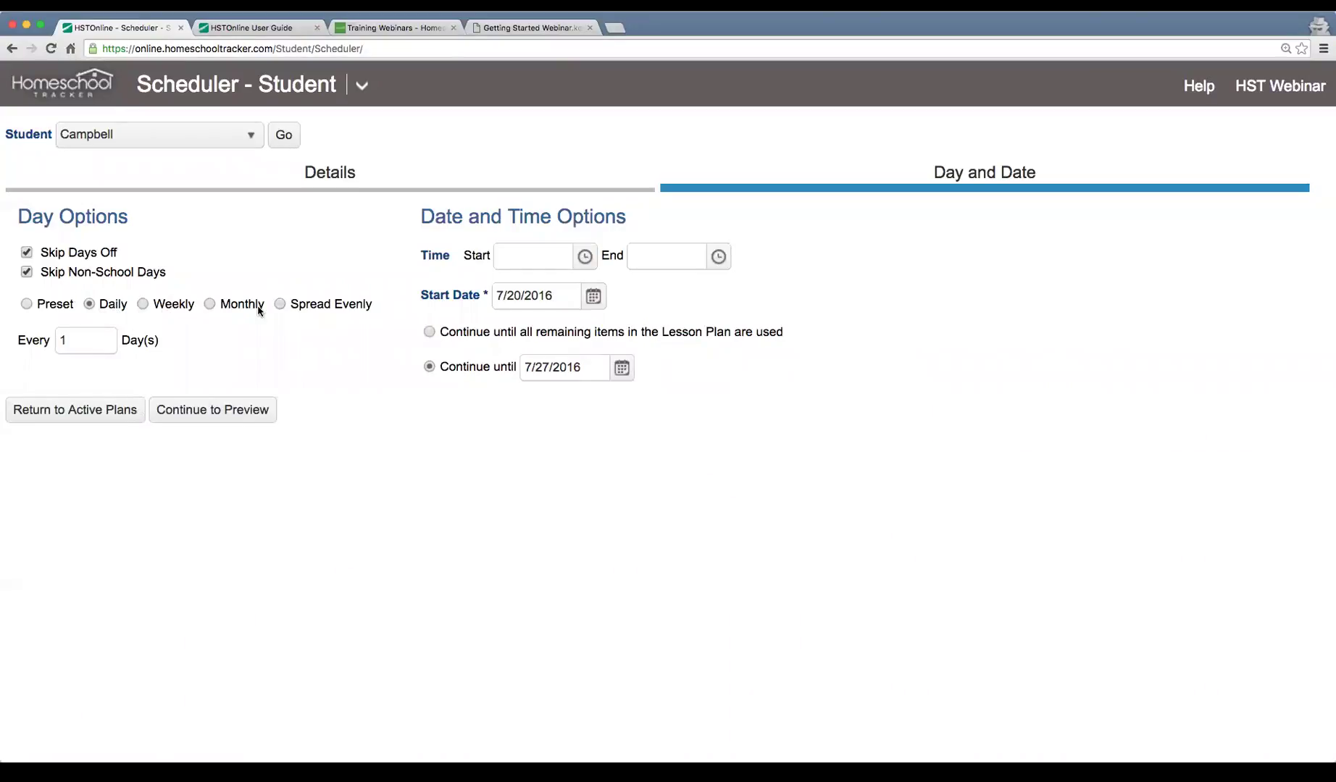
left_click(51, 310)
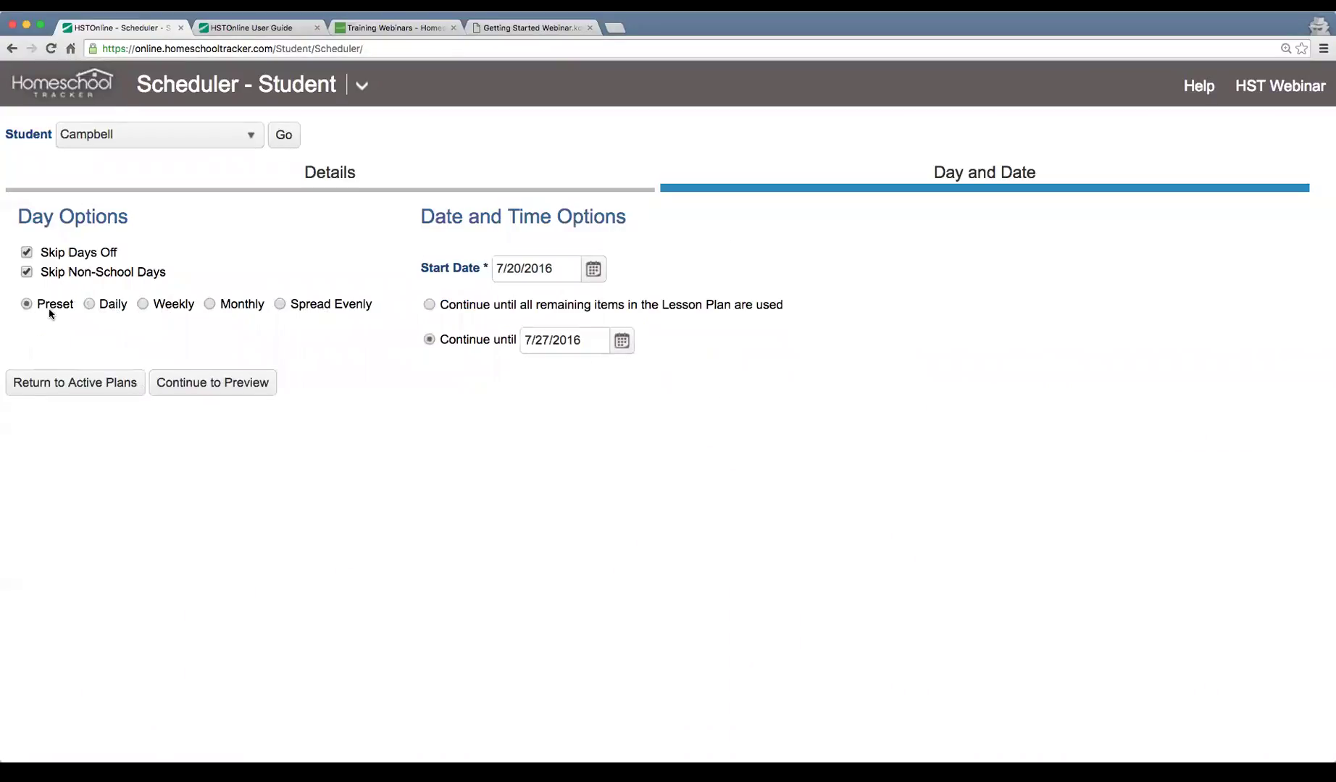
Schedule from 7/25/2016 and continue until 7/29/2016, and generate the assignment preview.
left_click(601, 275)
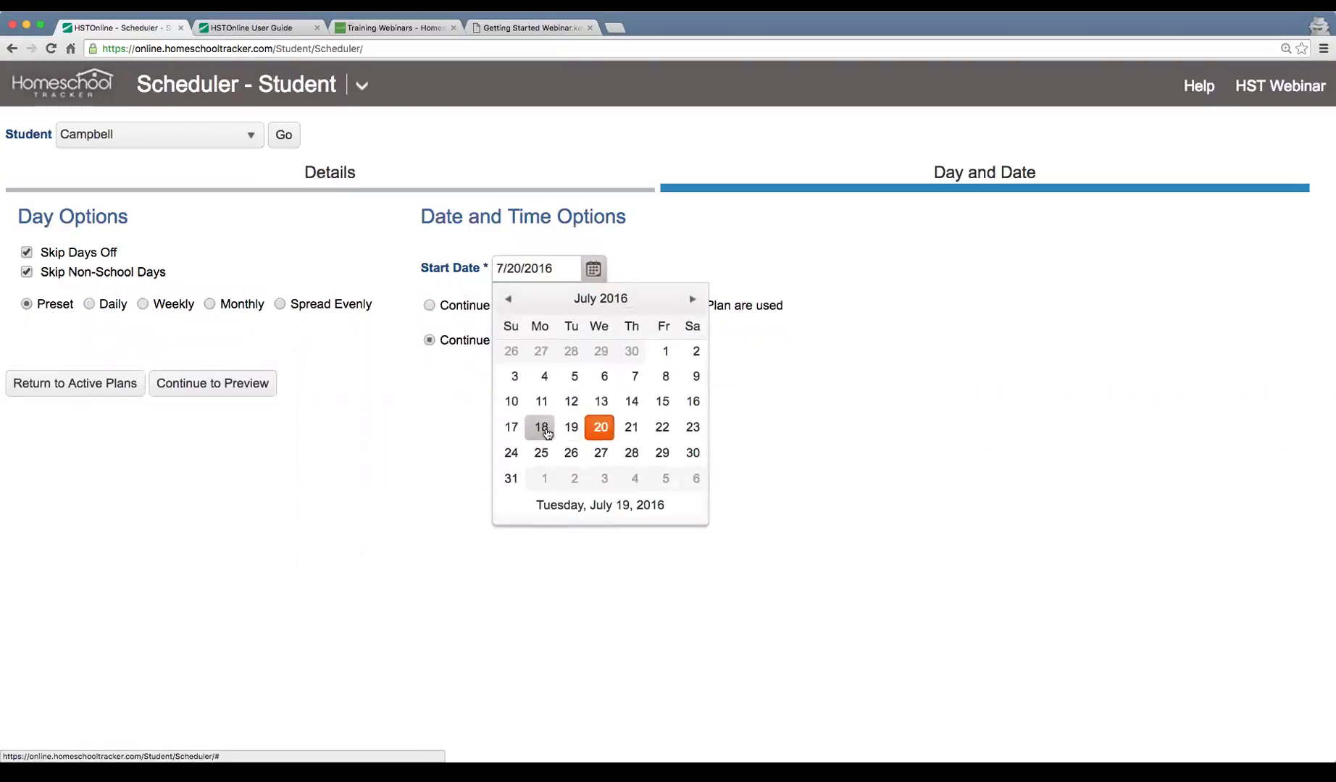
left_click(541, 455)
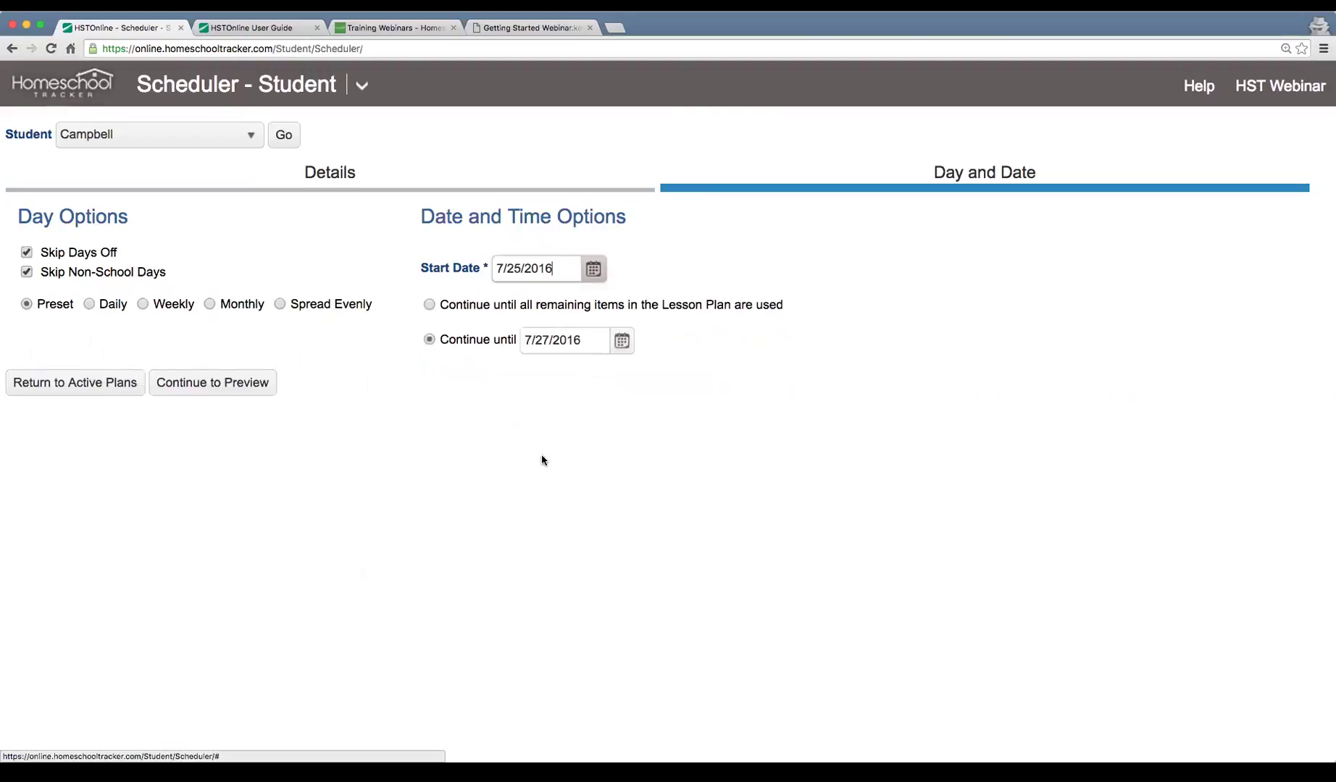
left_click(428, 341)
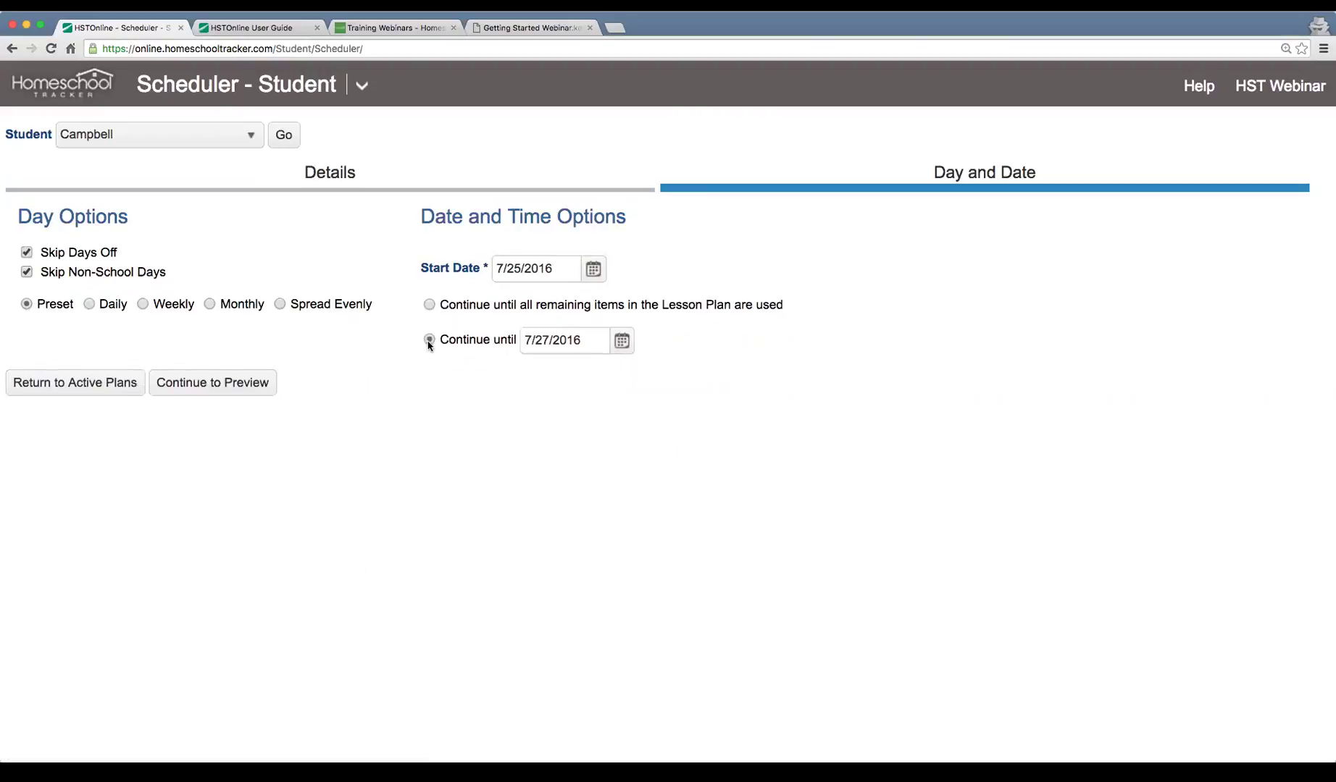
left_click(622, 341)
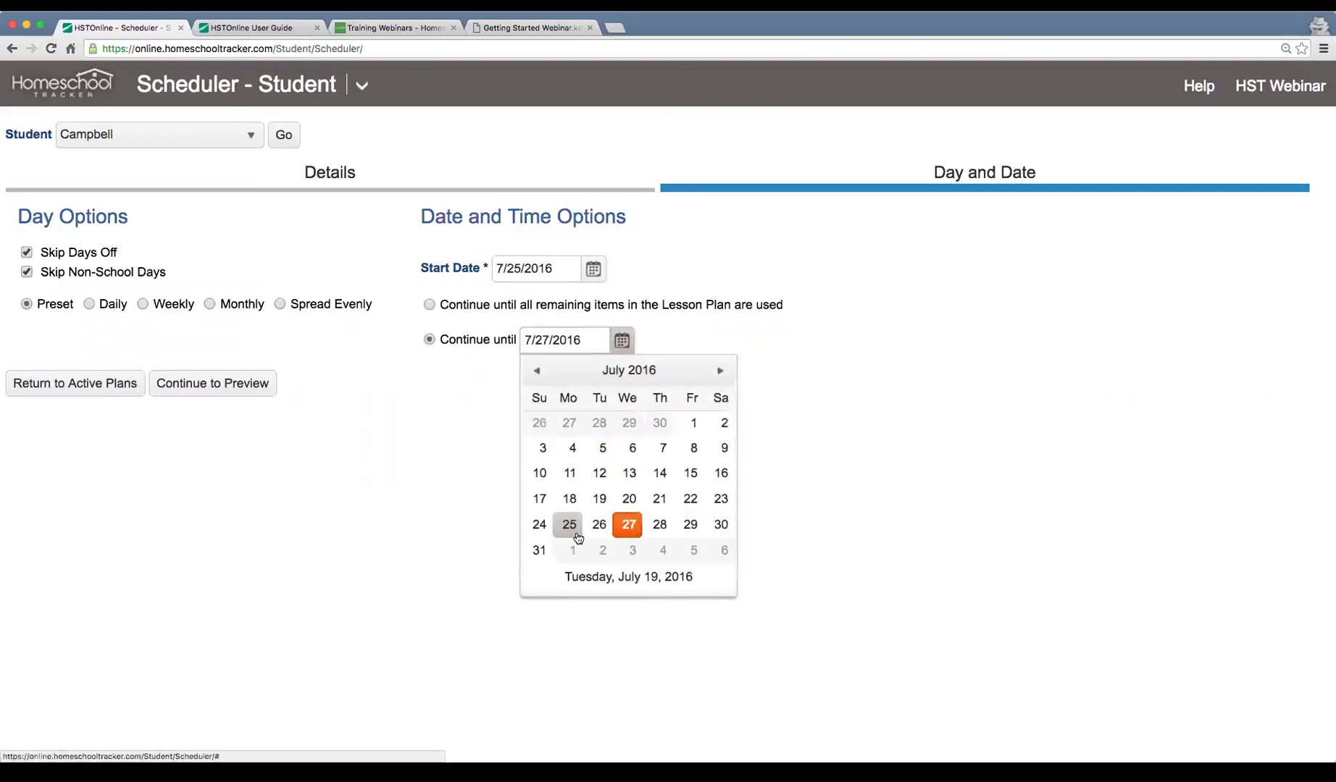
left_click(690, 526)
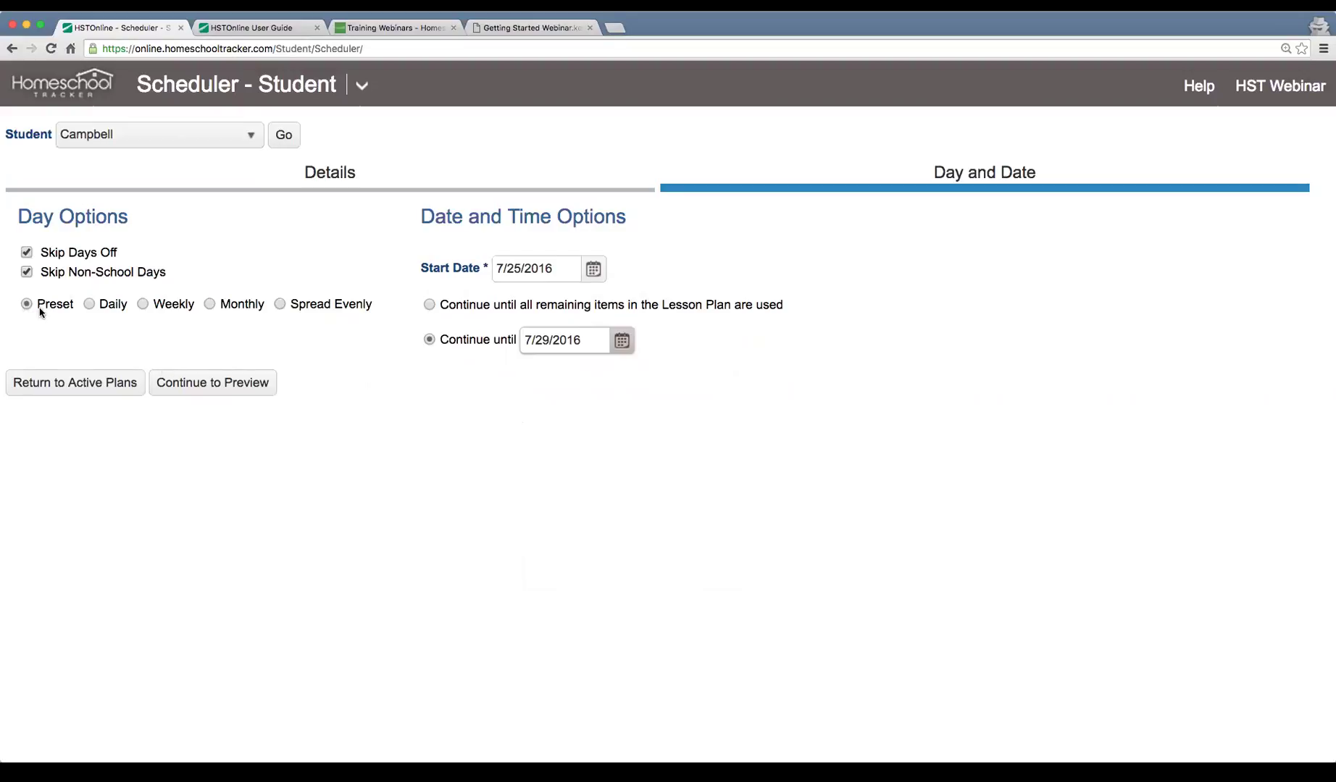
left_click(205, 390)
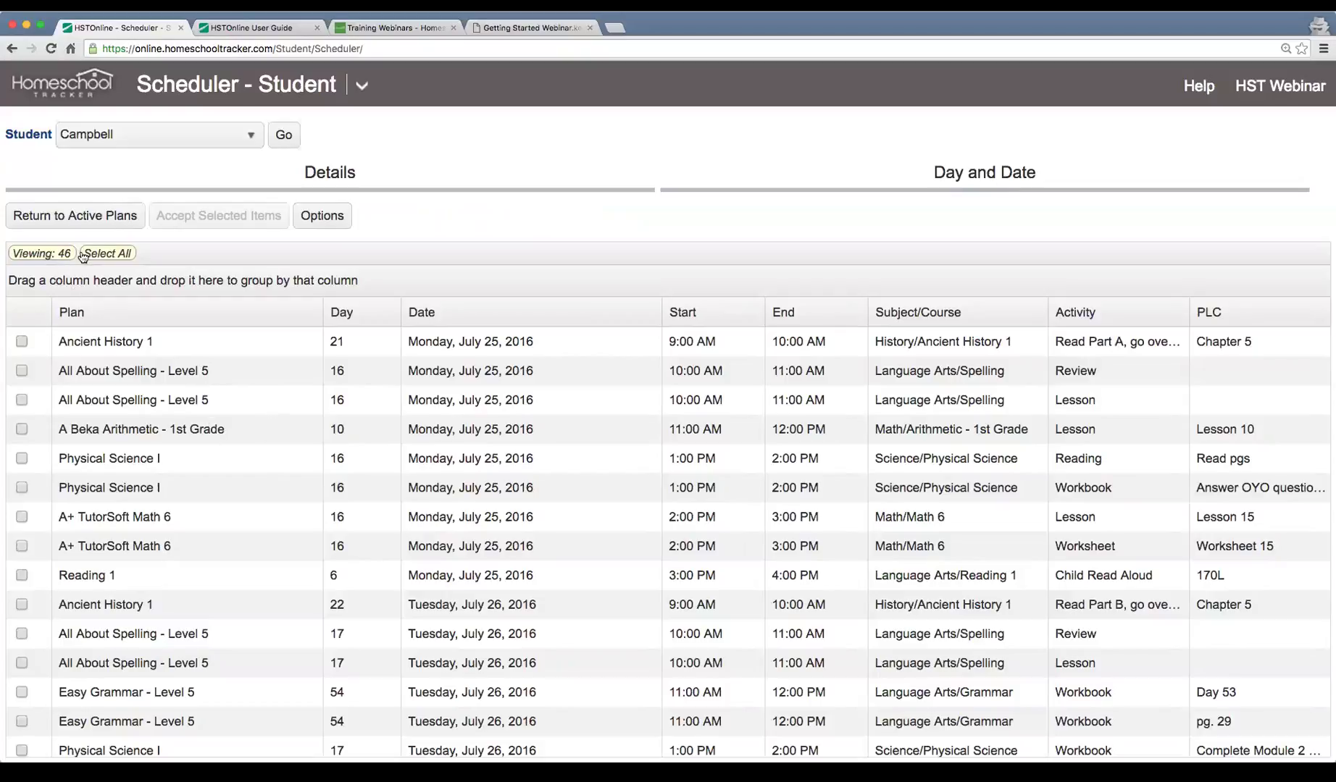
Review the previewed assignments for the week, including Monday's Ancient History 1, All About Spelling - Level 5 and Reading 1 entries.
scroll(490, 482, "down", 5)
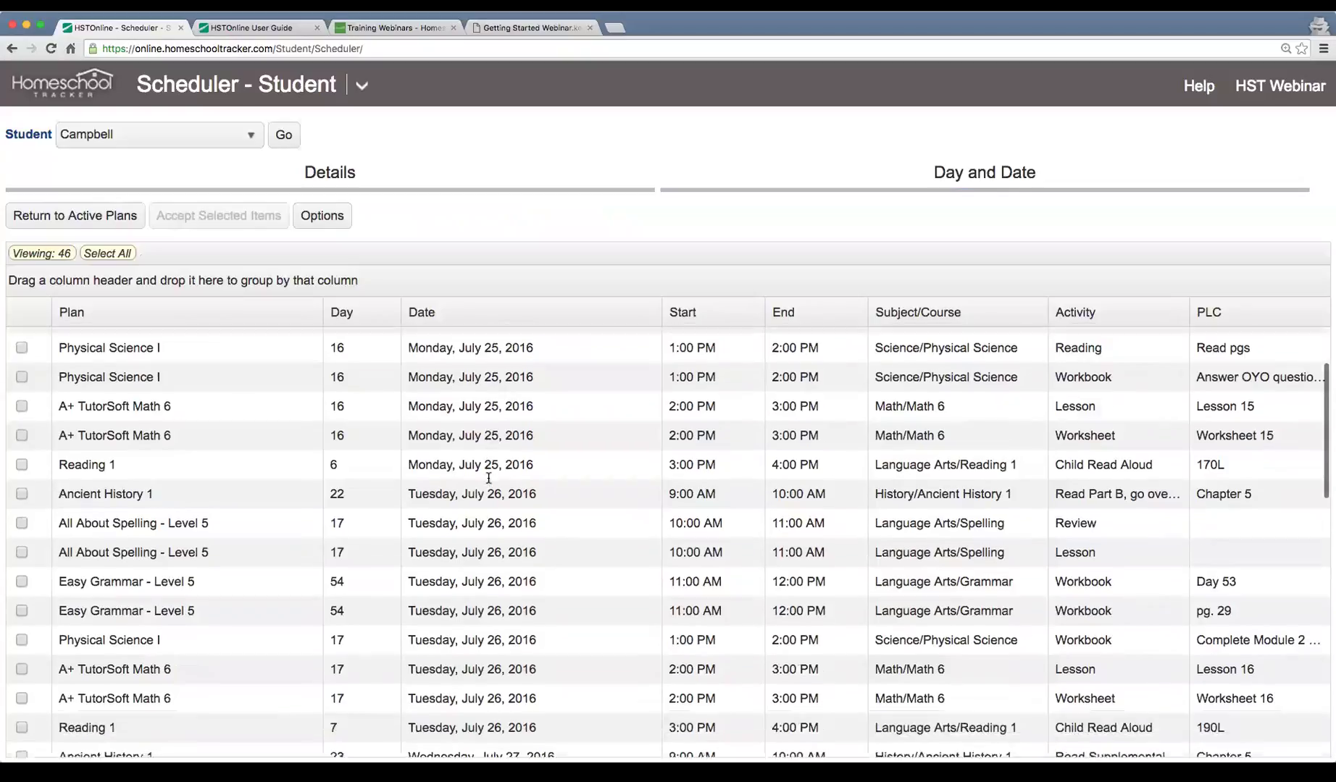
scroll(488, 483, "down", 8)
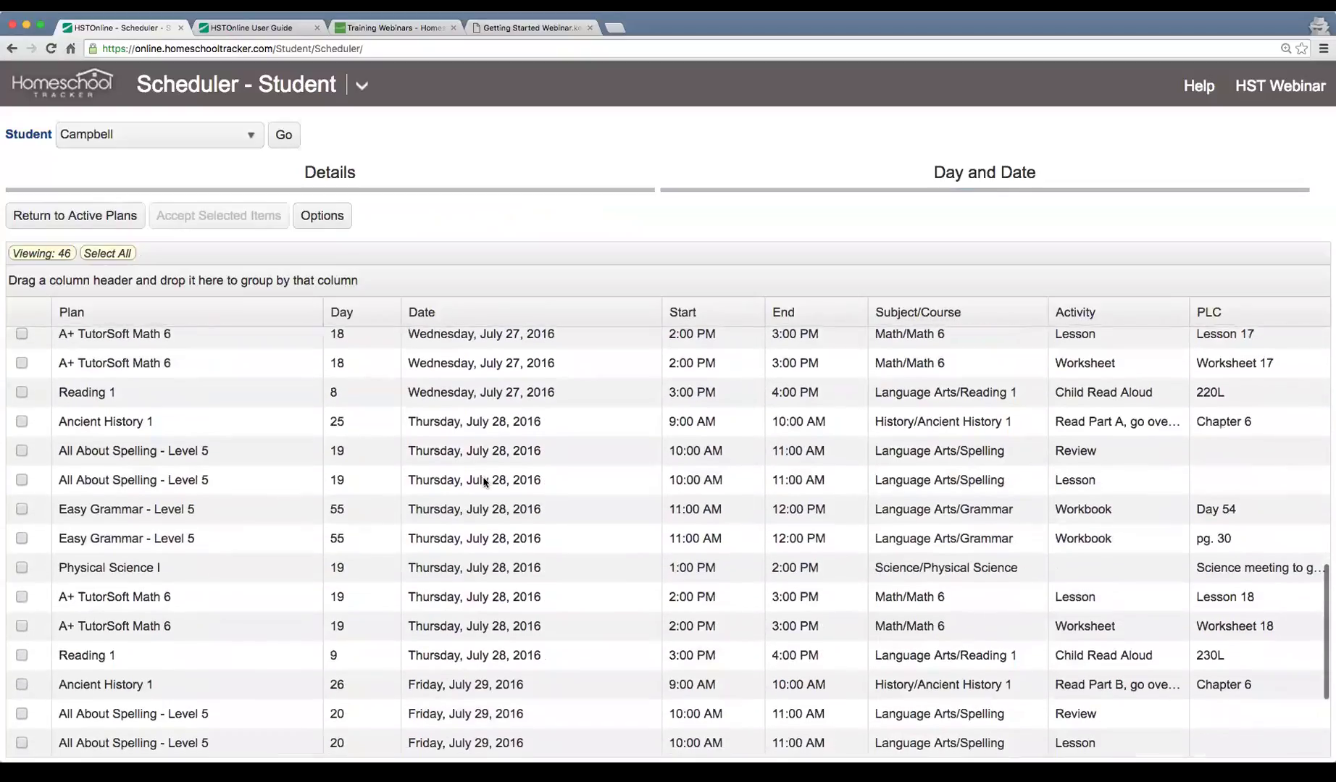
scroll(485, 479, "up", 14)
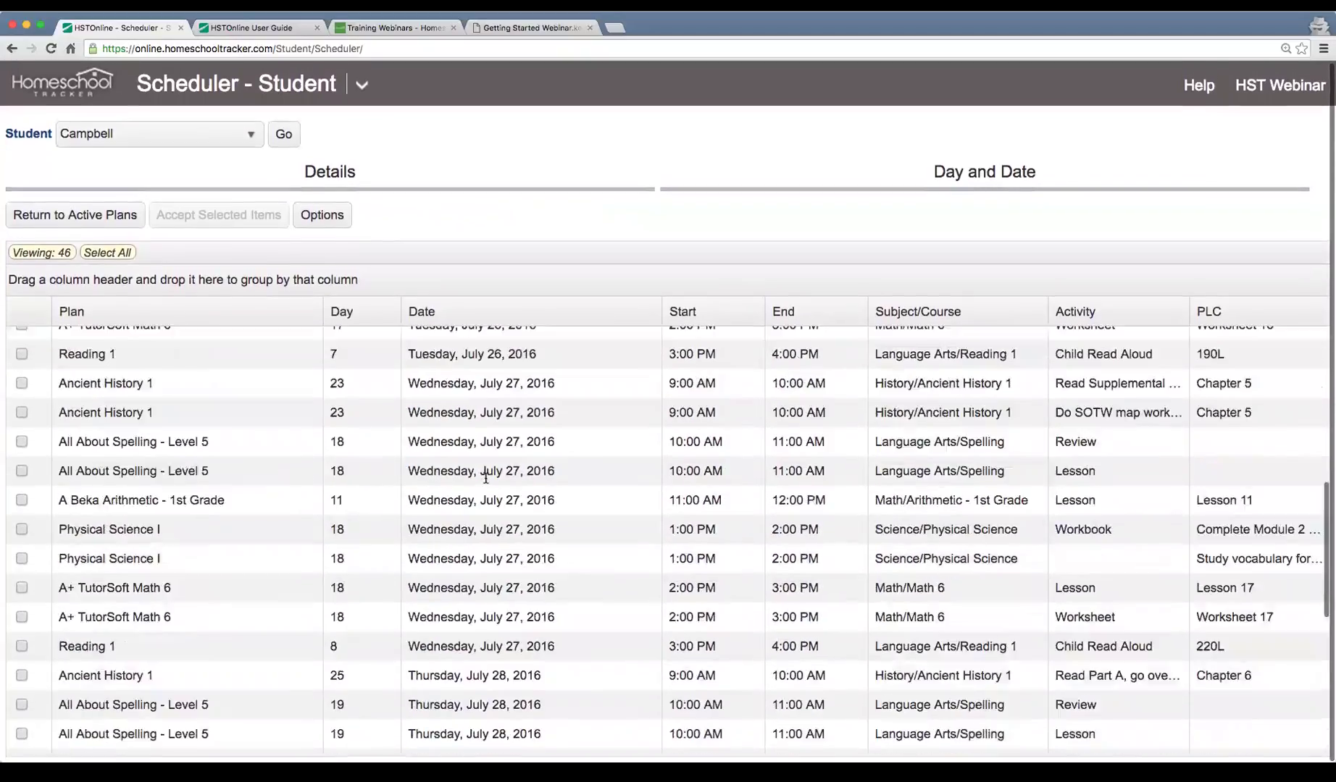
scroll(486, 478, "up", 4)
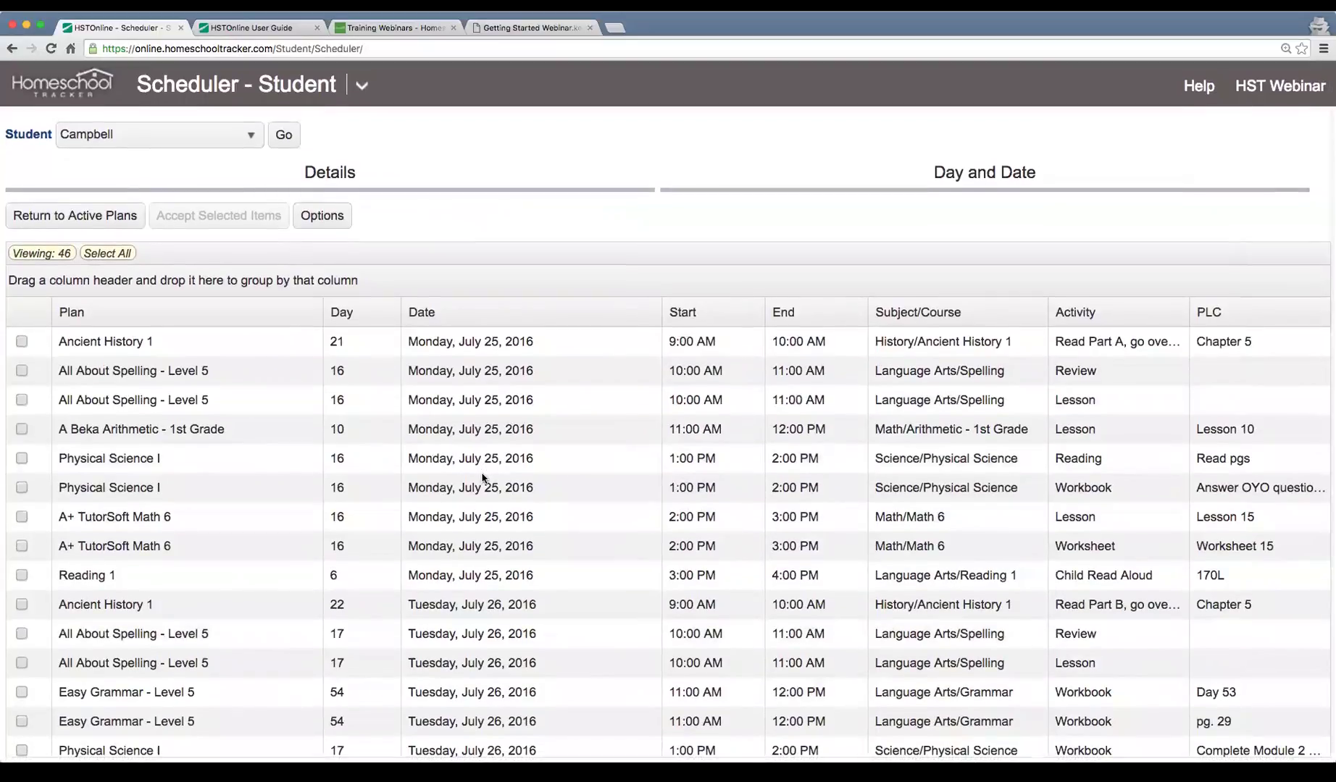
scroll(482, 478, "down", 5)
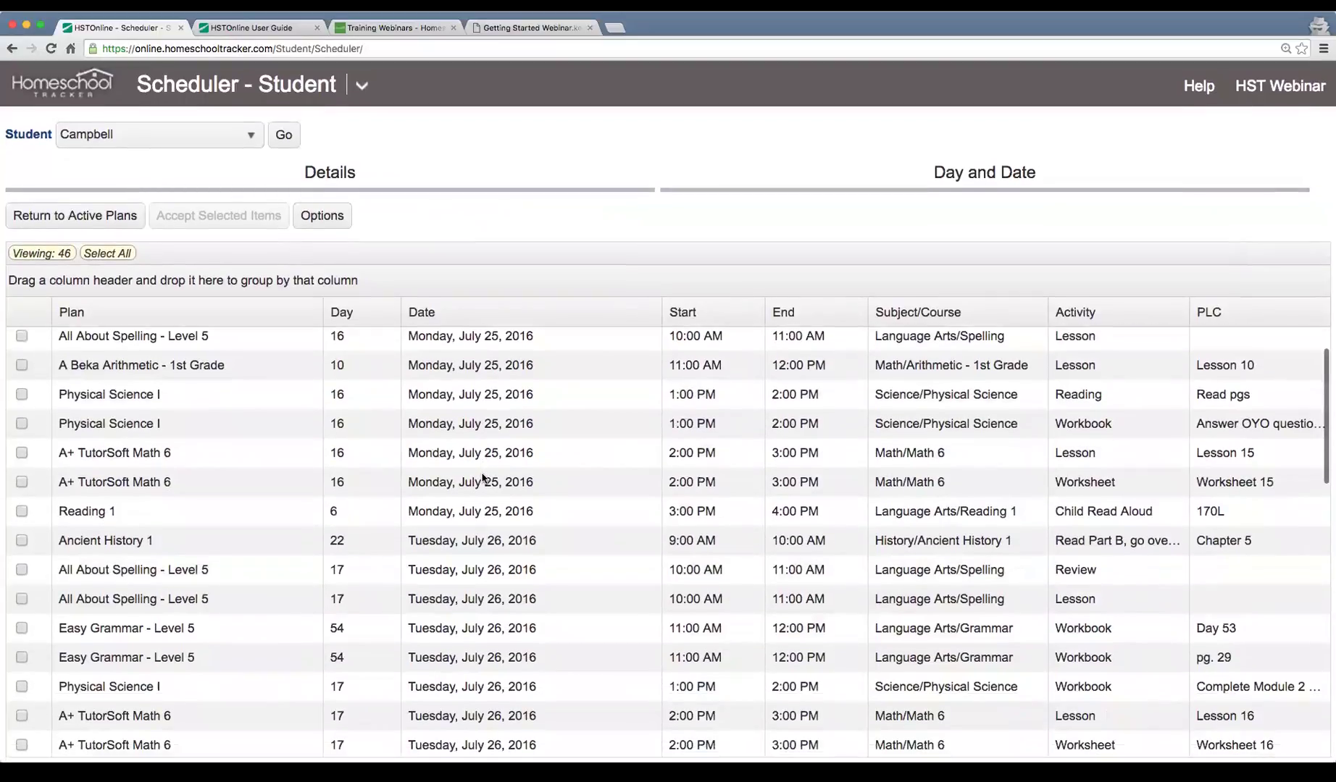
scroll(484, 478, "up", 5)
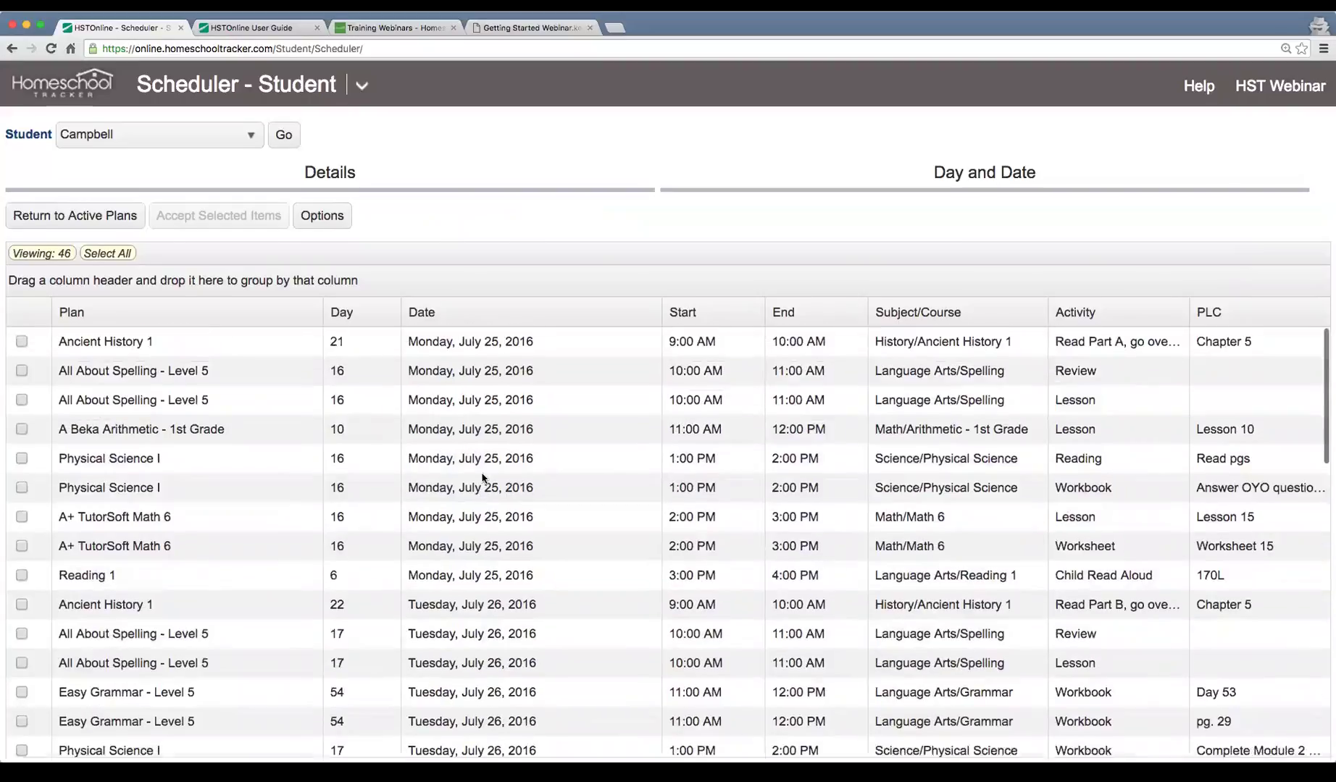
left_click(466, 341)
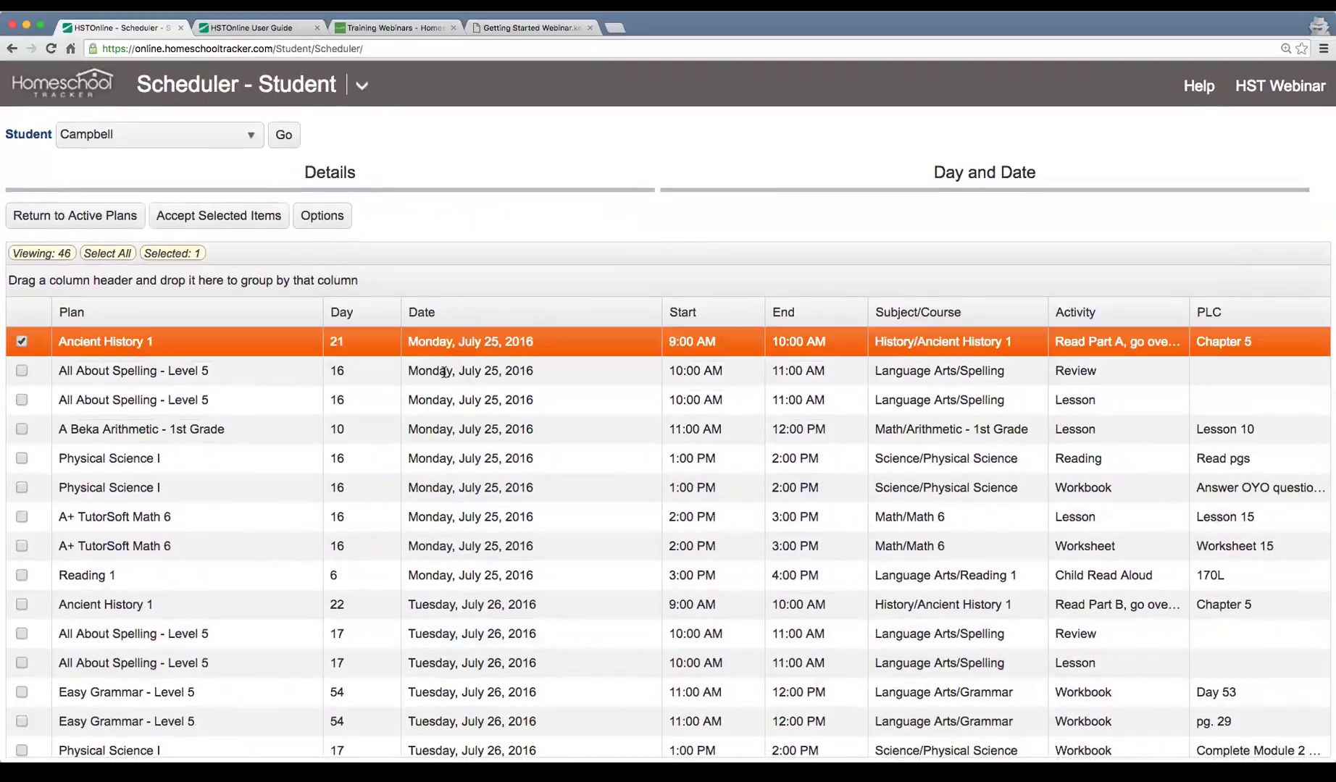
left_click(505, 371)
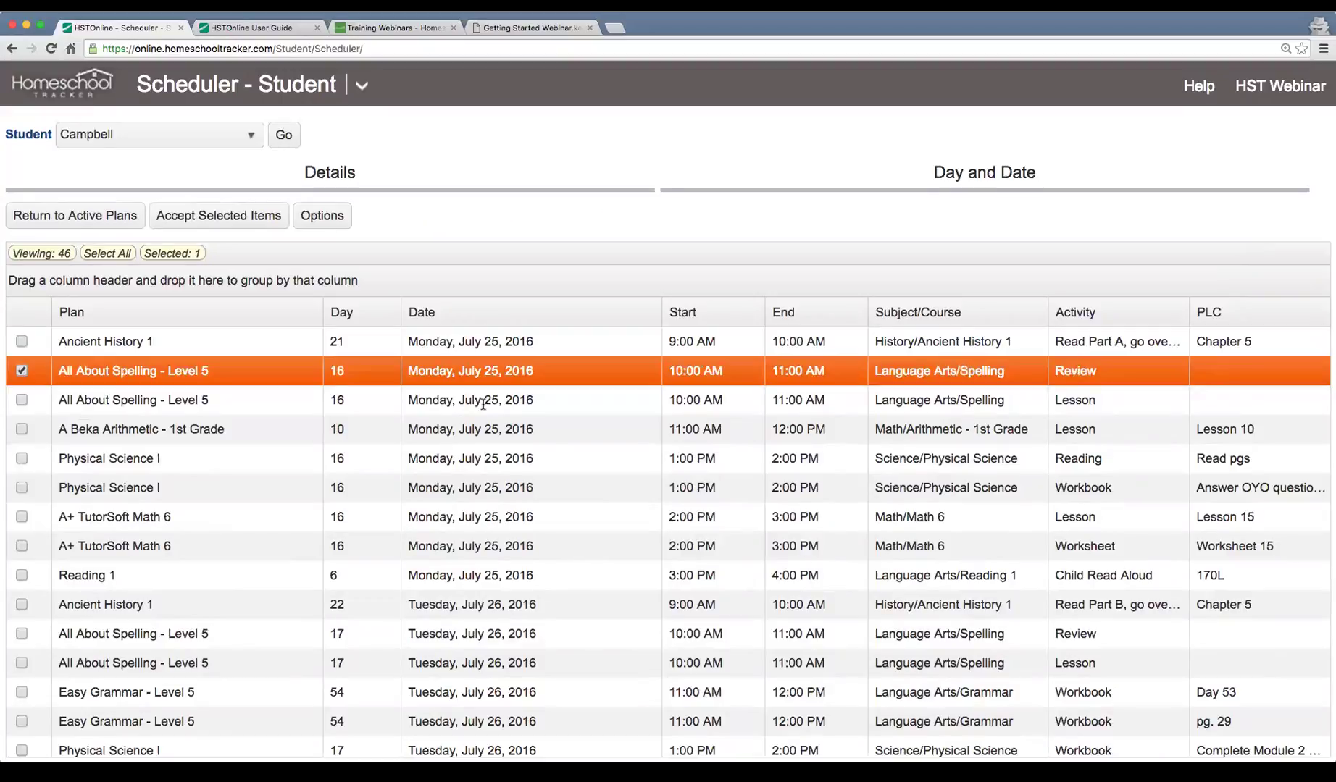
left_click(487, 573)
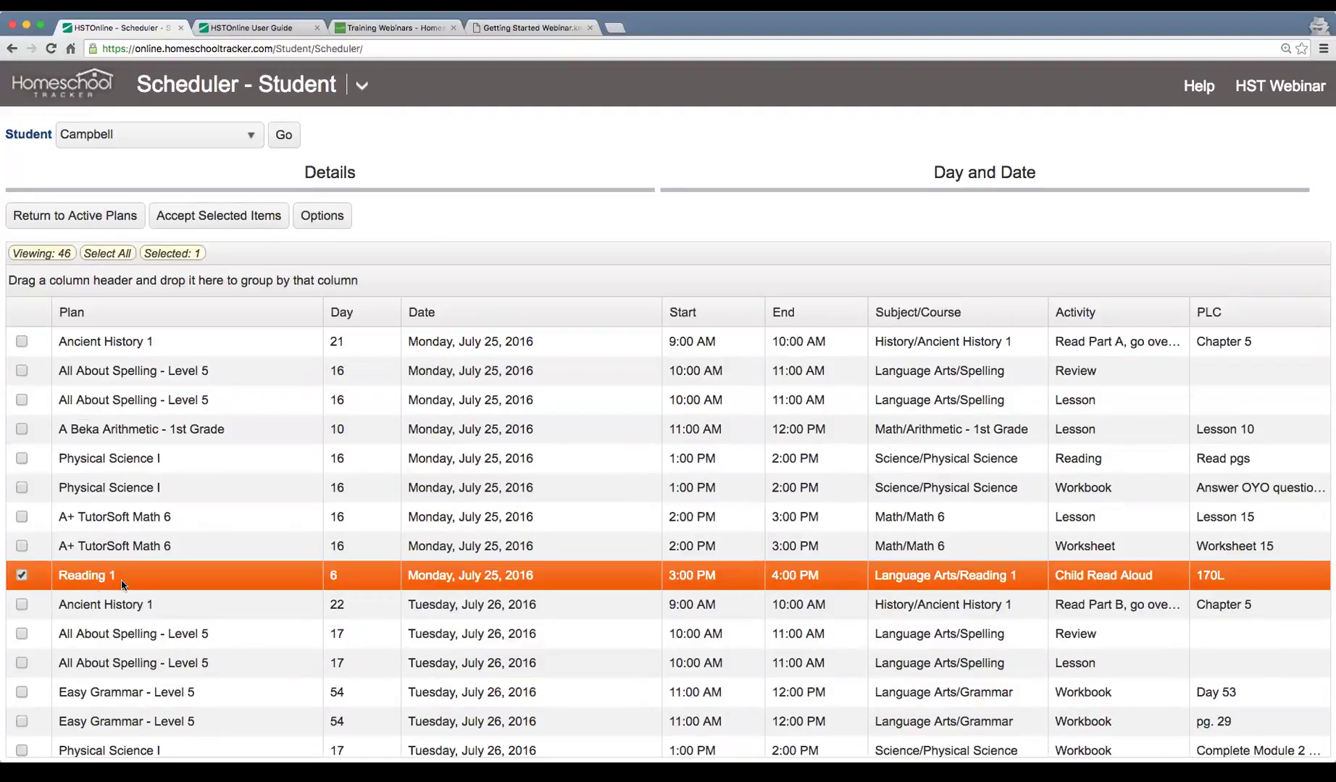
Select all previewed assignments and accept them into the student's schedule.
scroll(476, 580, "down", 3)
scroll(543, 552, "down", 7)
scroll(545, 558, "up", 10)
left_click(119, 255)
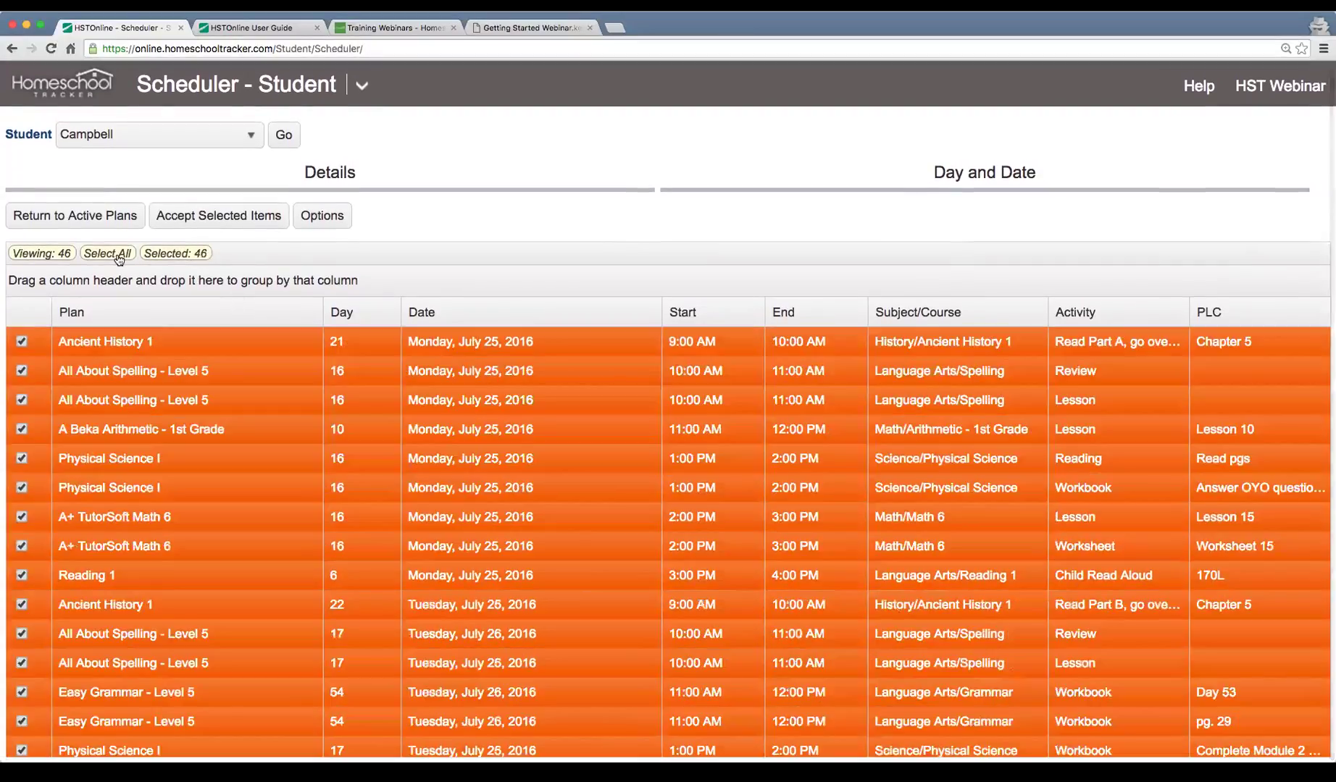
left_click(199, 217)
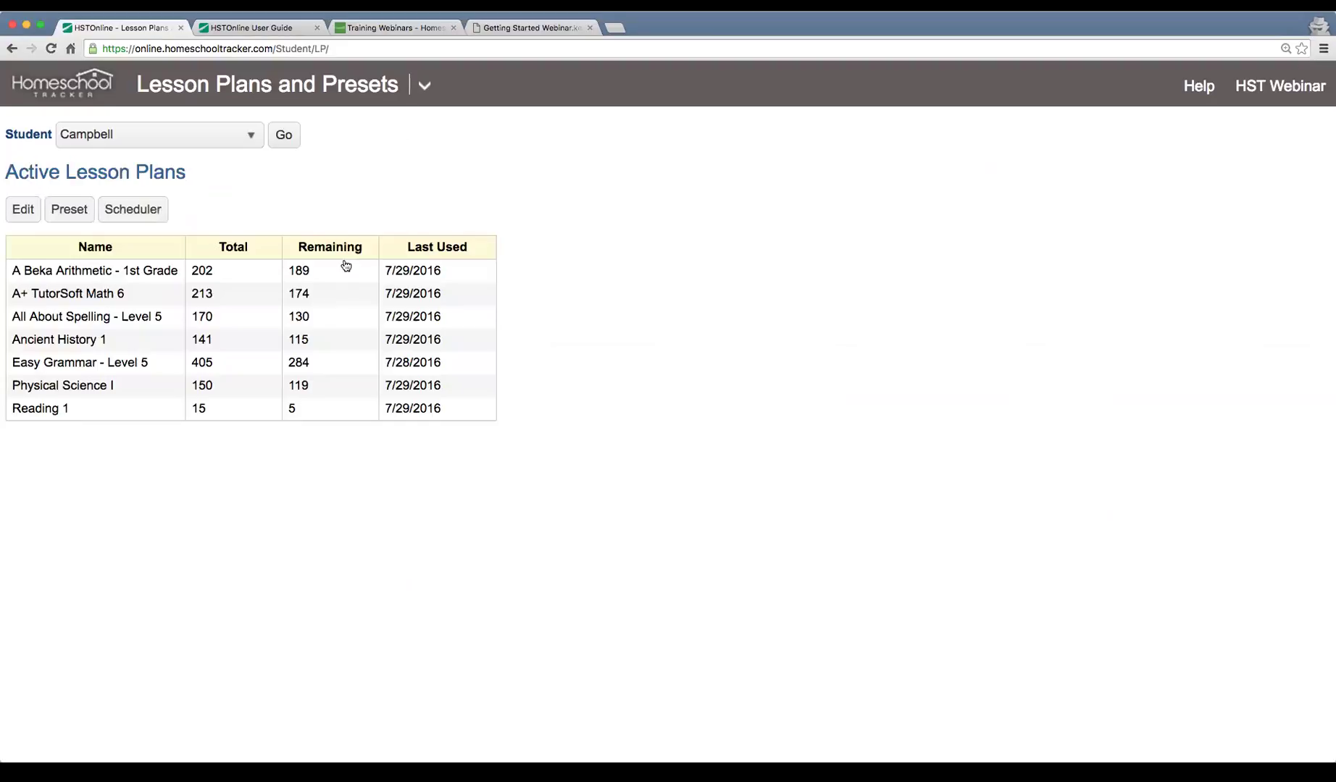
Open the agenda in calendar view and advance it to the work week of July 25–29, 2016.
left_click(424, 85)
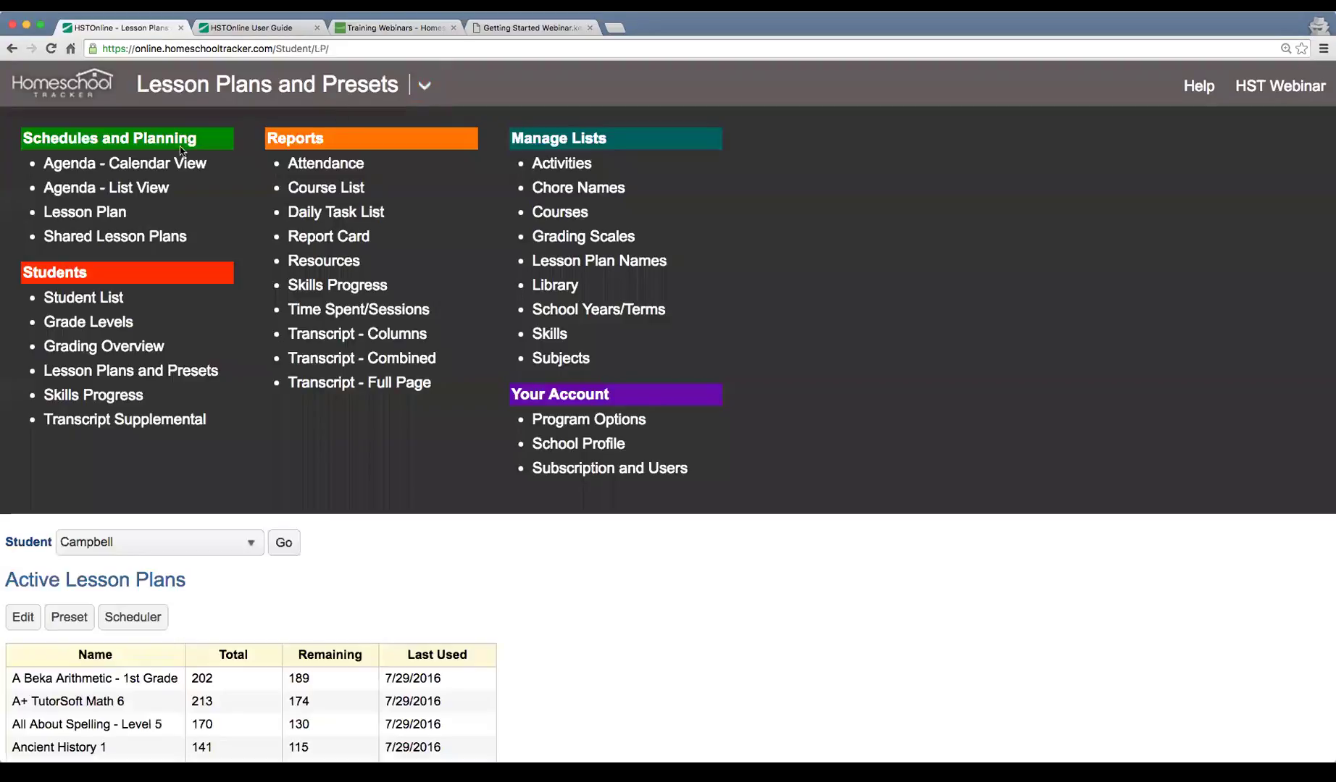
left_click(137, 163)
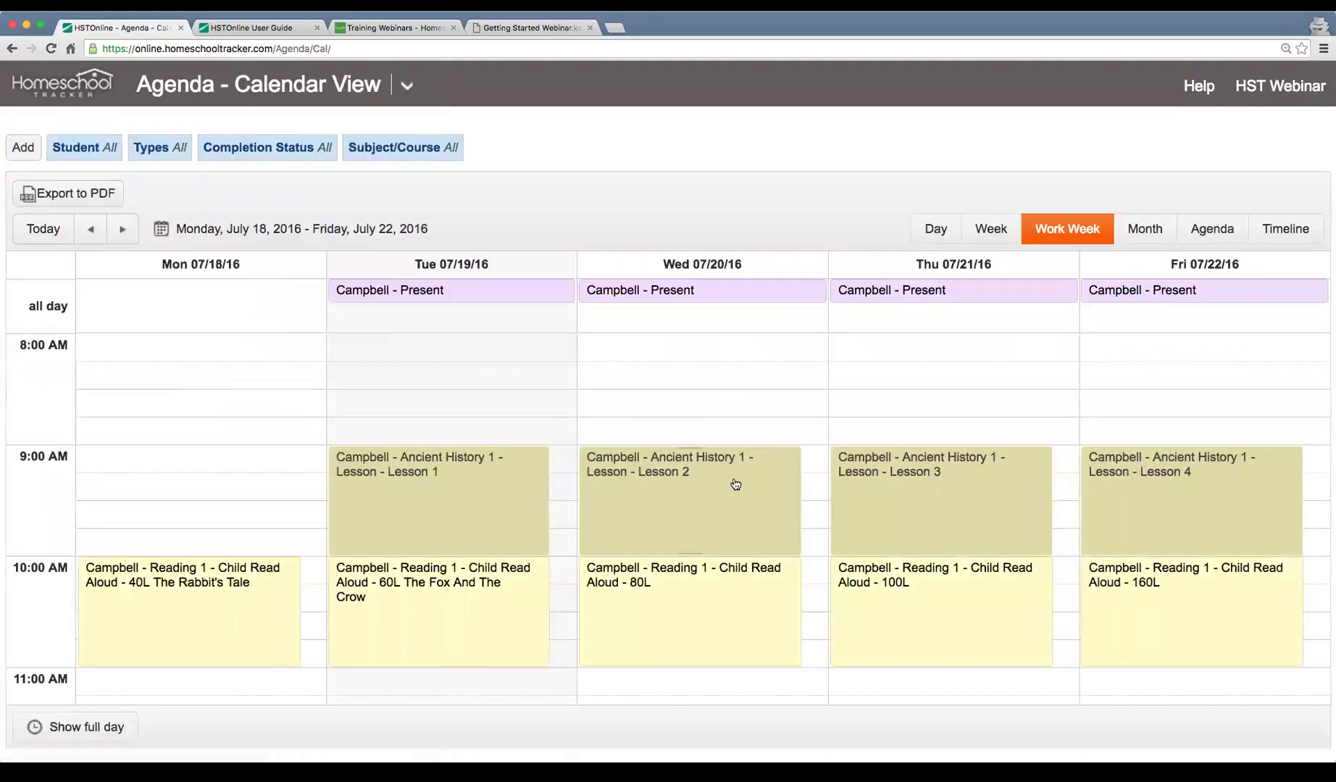
scroll(736, 478, "down", 2)
left_click(122, 229)
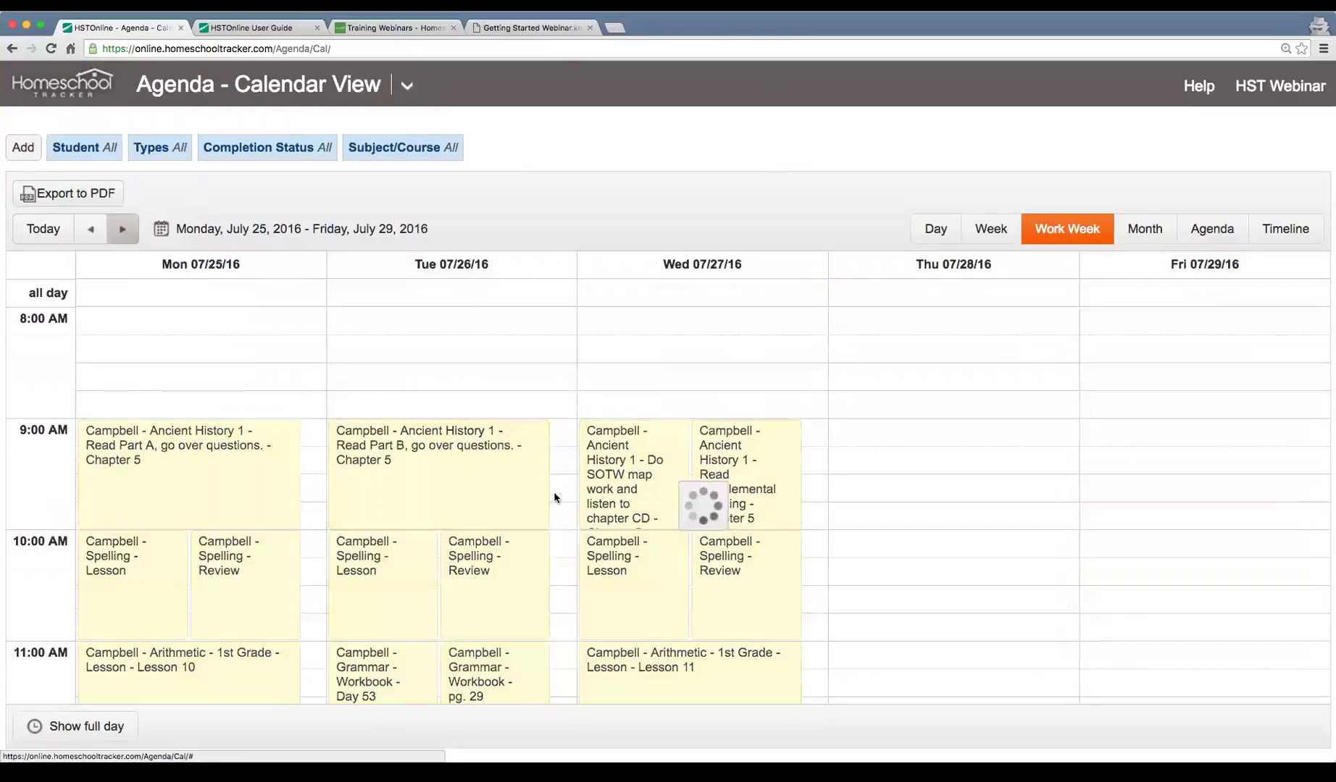
Review the week's scheduled assignments in the calendar, from the 9:00 AM Ancient History blocks through the 3:00 PM Reading 1 blocks.
scroll(879, 606, "down", 7)
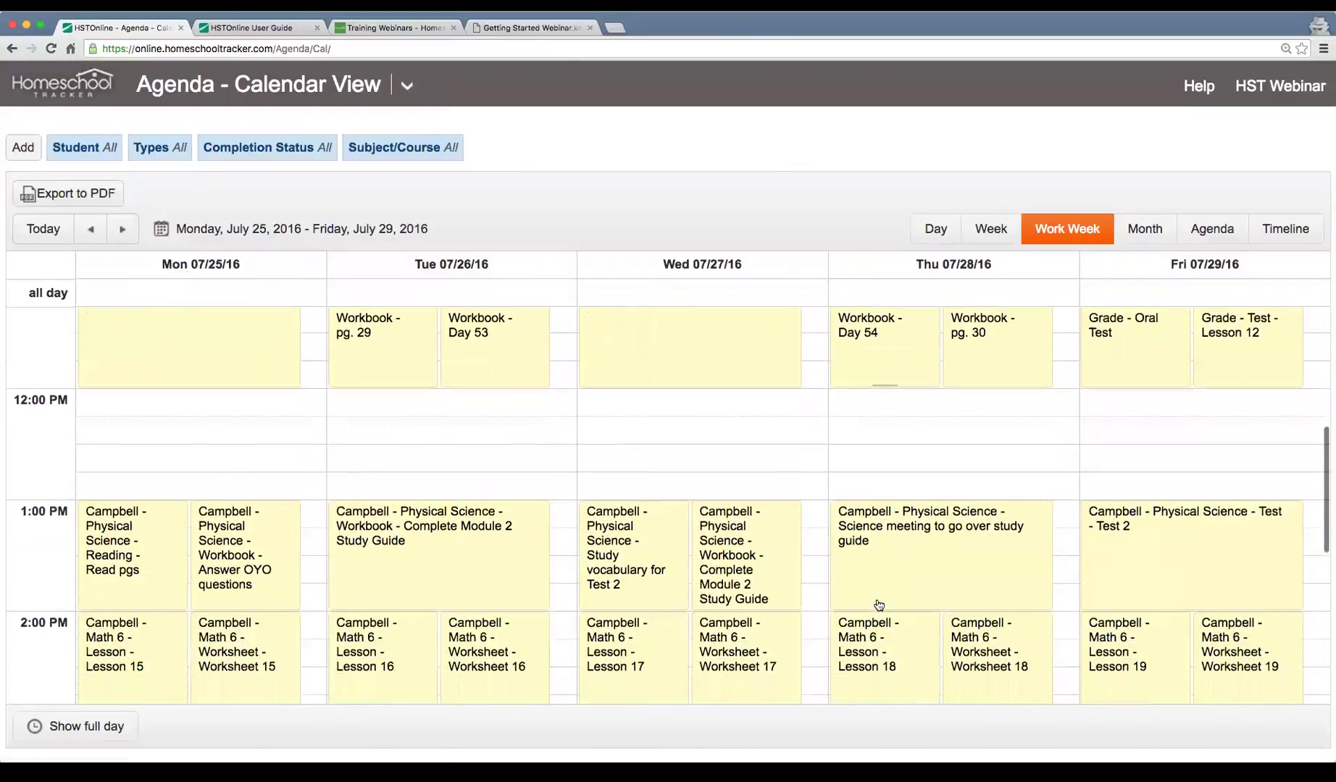
scroll(879, 606, "up", 7)
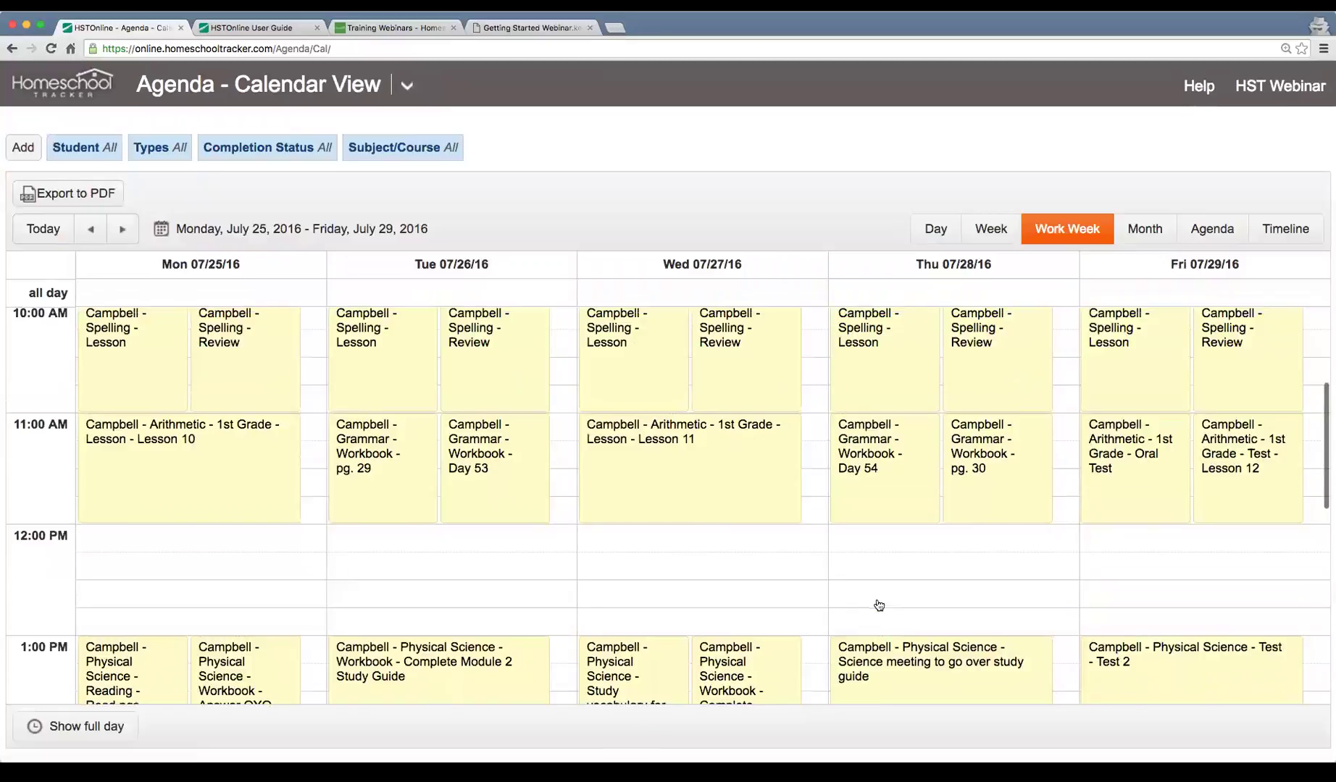
scroll(878, 605, "down", 7)
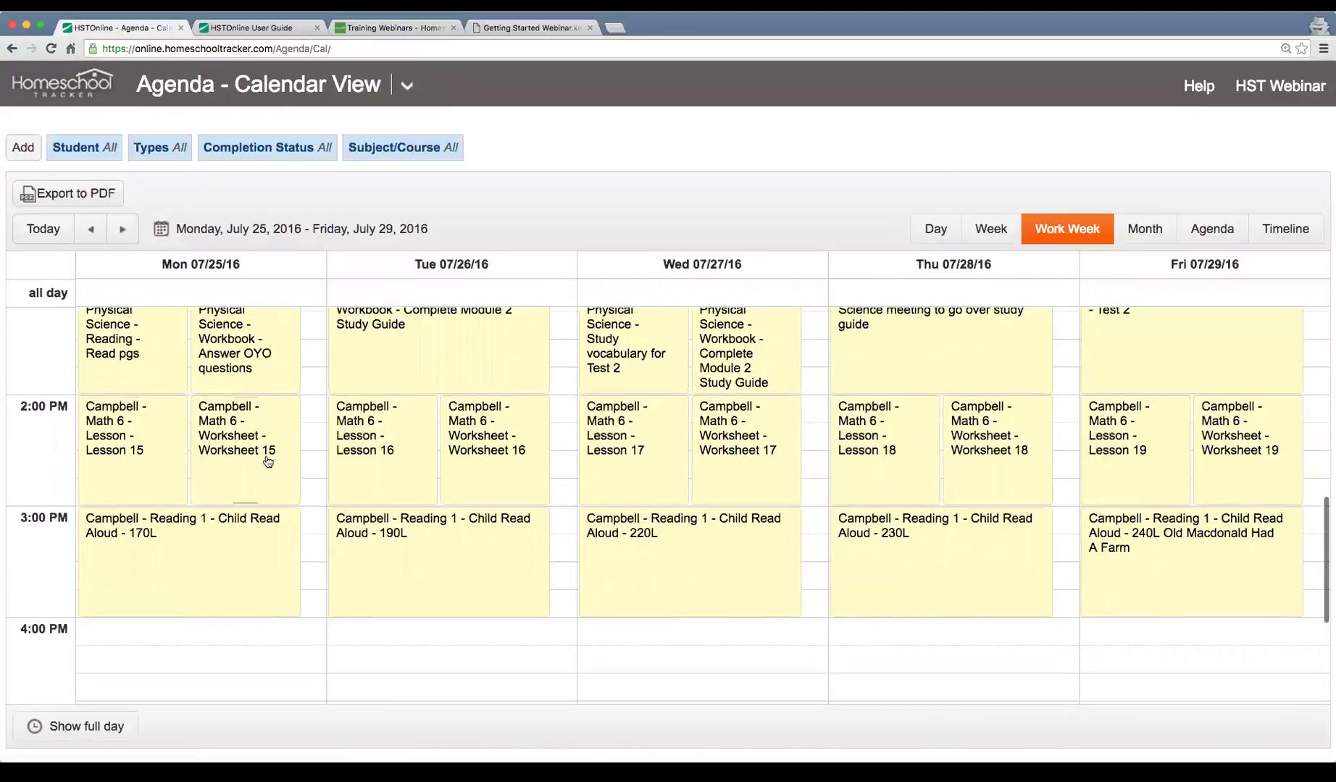
scroll(270, 418, "up", 1)
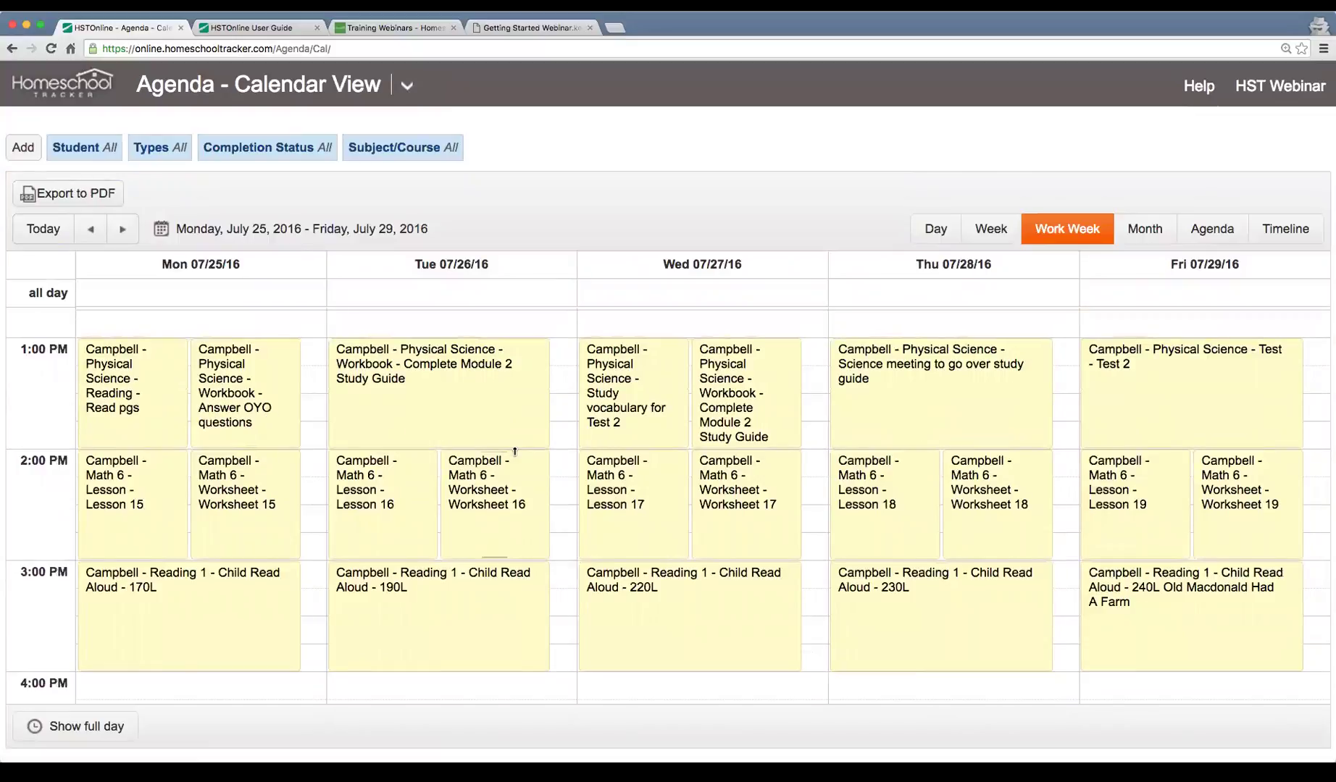
scroll(515, 456, "up", 5)
scroll(515, 456, "up", 2)
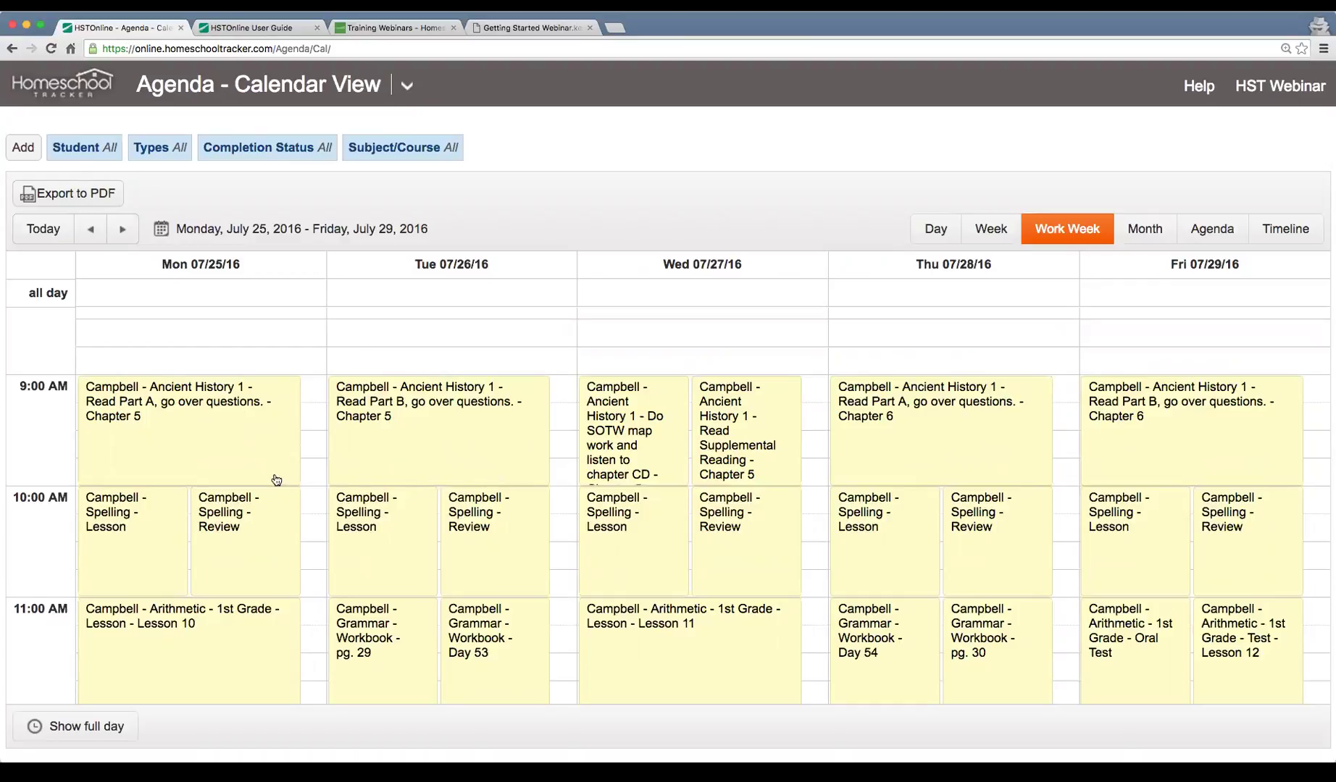
scroll(166, 524, "down", 1)
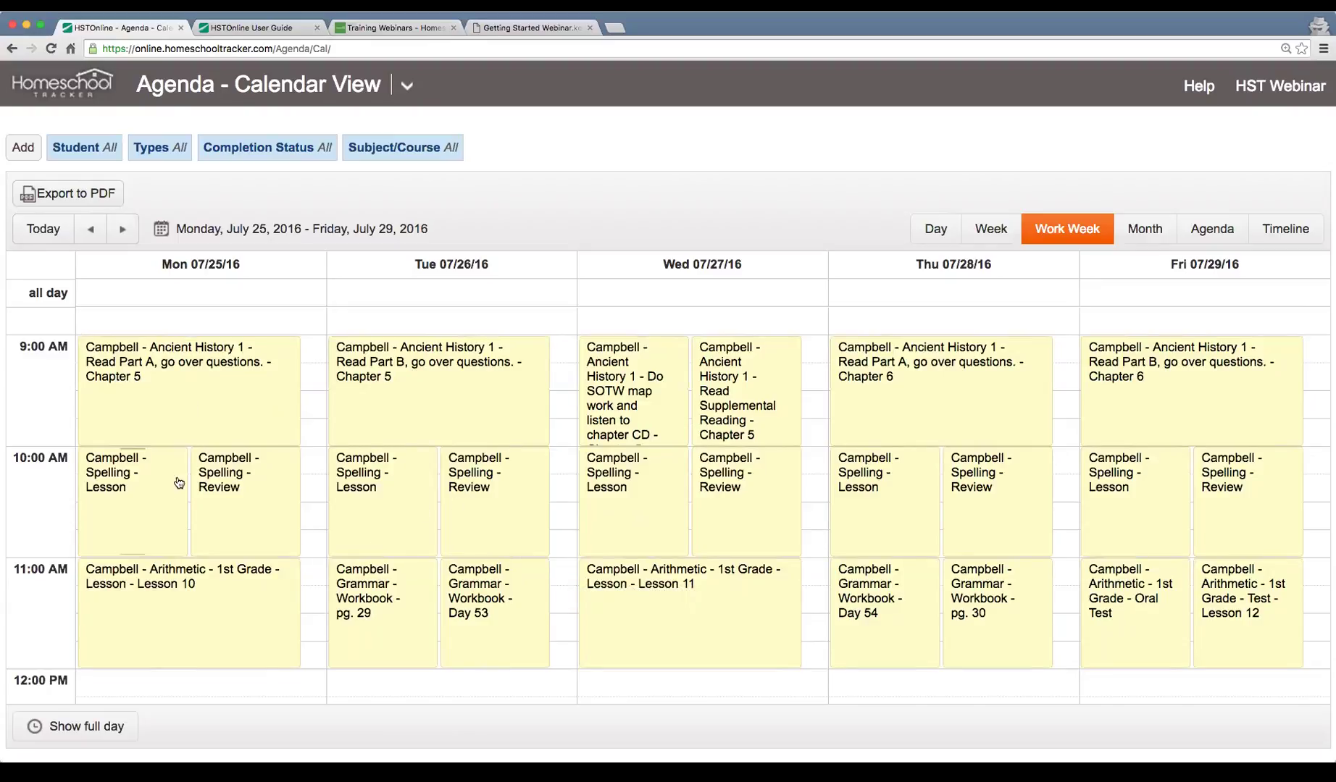
scroll(684, 586, "down", 3)
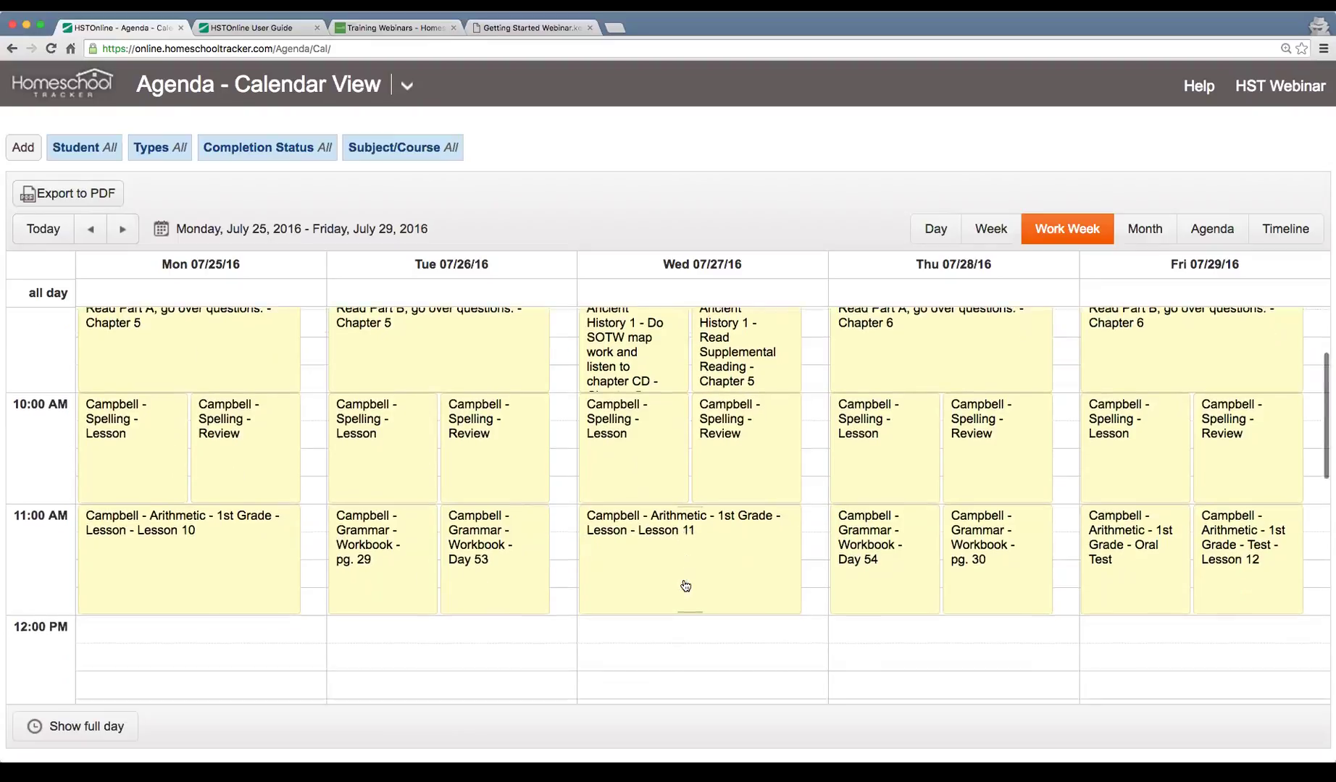
scroll(684, 585, "up", 3)
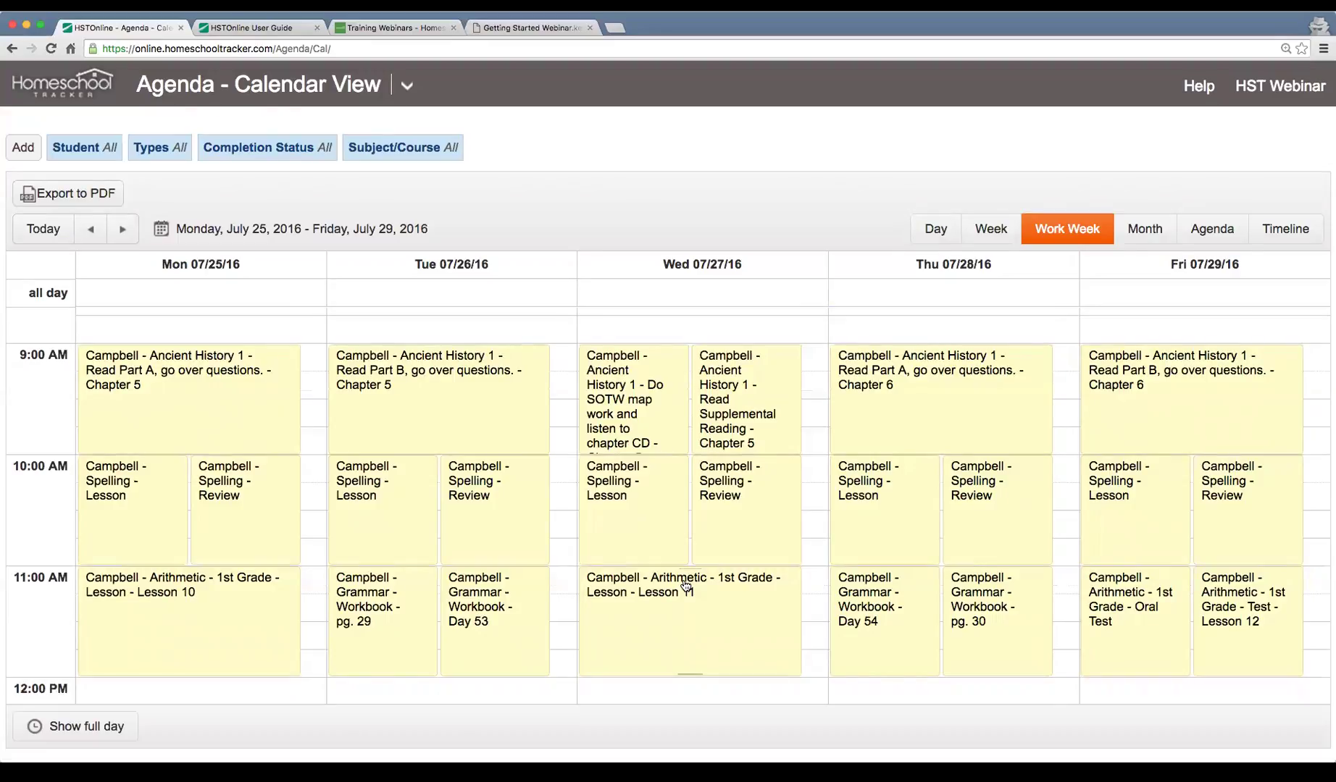
scroll(686, 585, "down", 4)
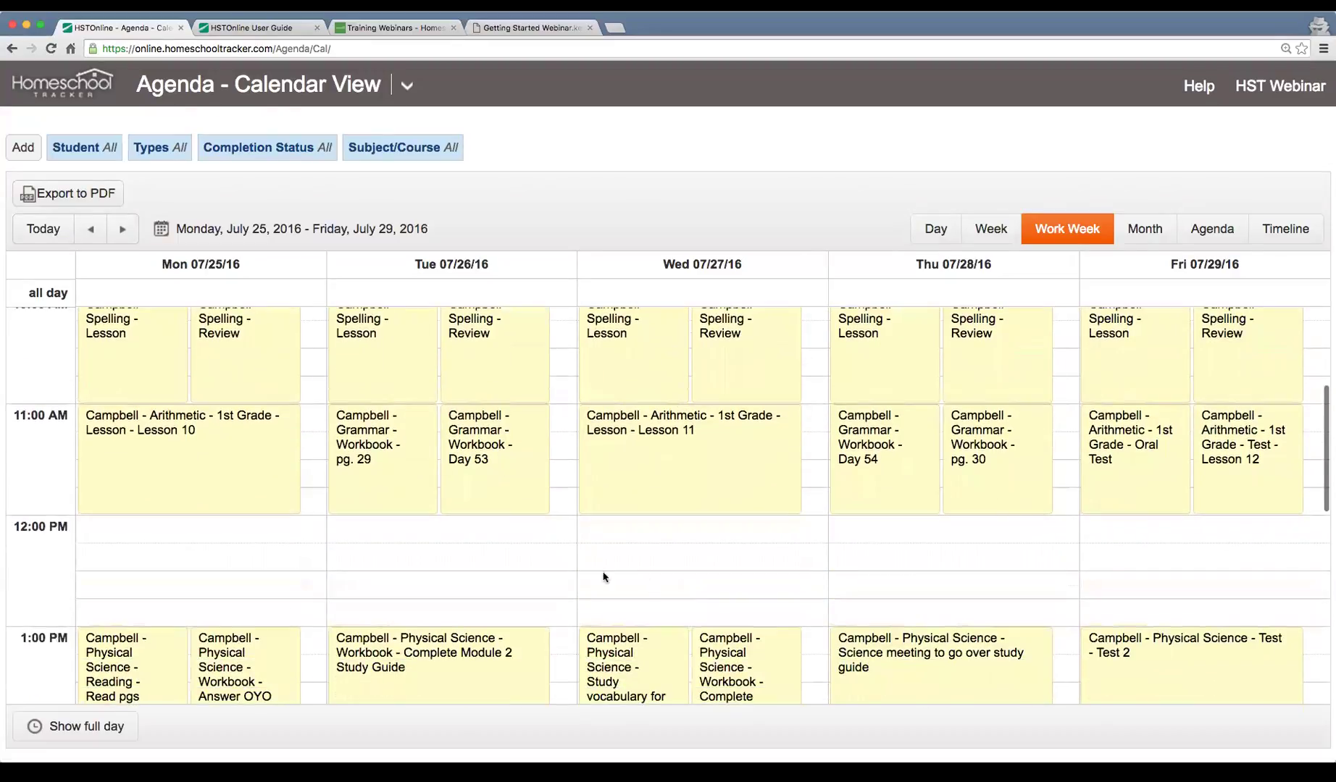
scroll(933, 605, "down", 2)
scroll(934, 606, "up", 6)
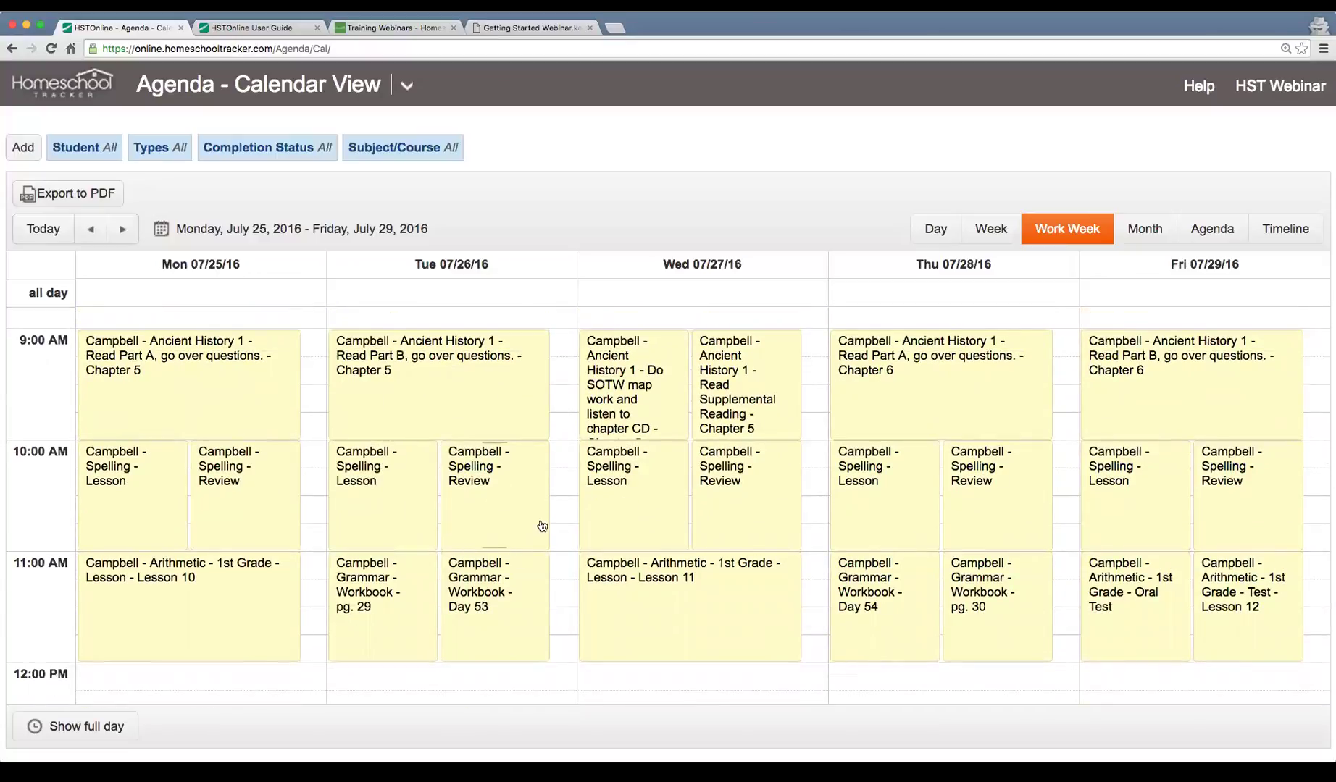
scroll(697, 555, "down", 1)
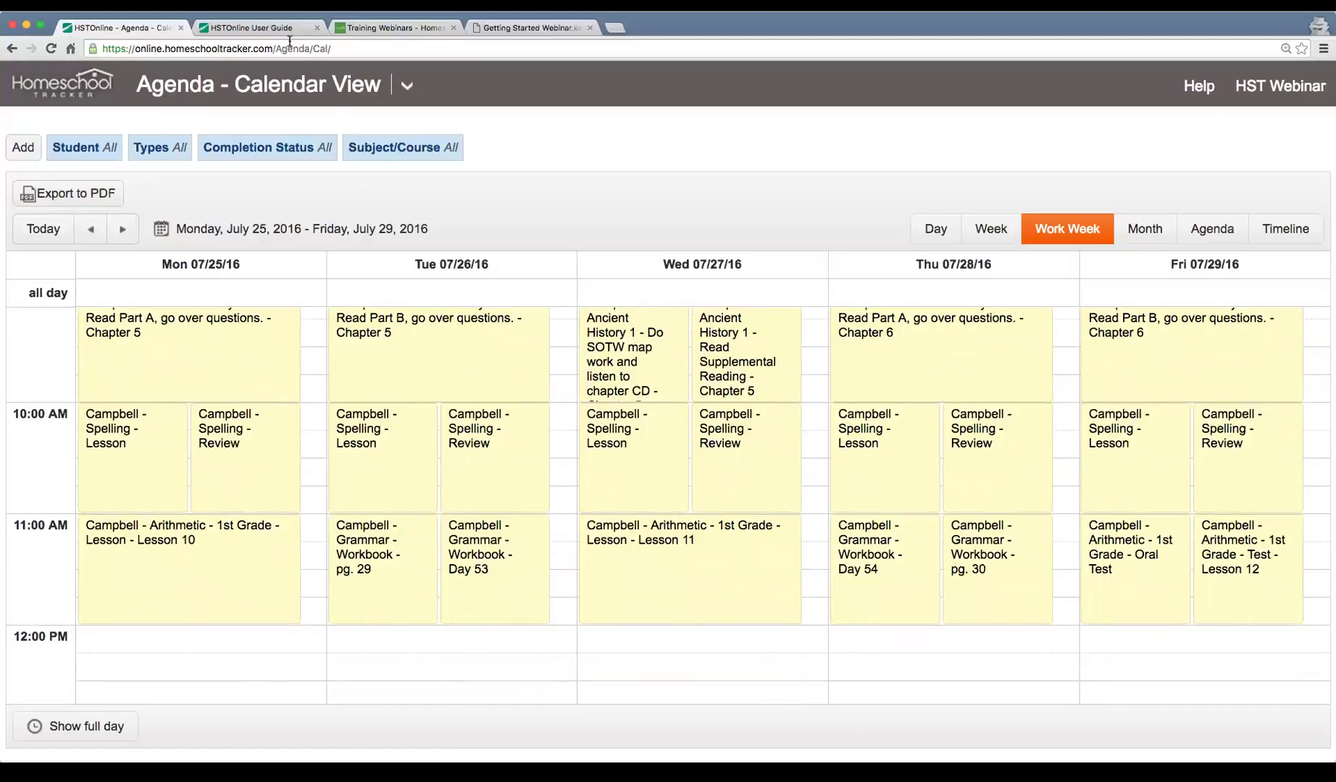
Switch to the Getting Started Webinar PDF and read the Reports slide, including its point about the Daily Task List.
left_click(529, 28)
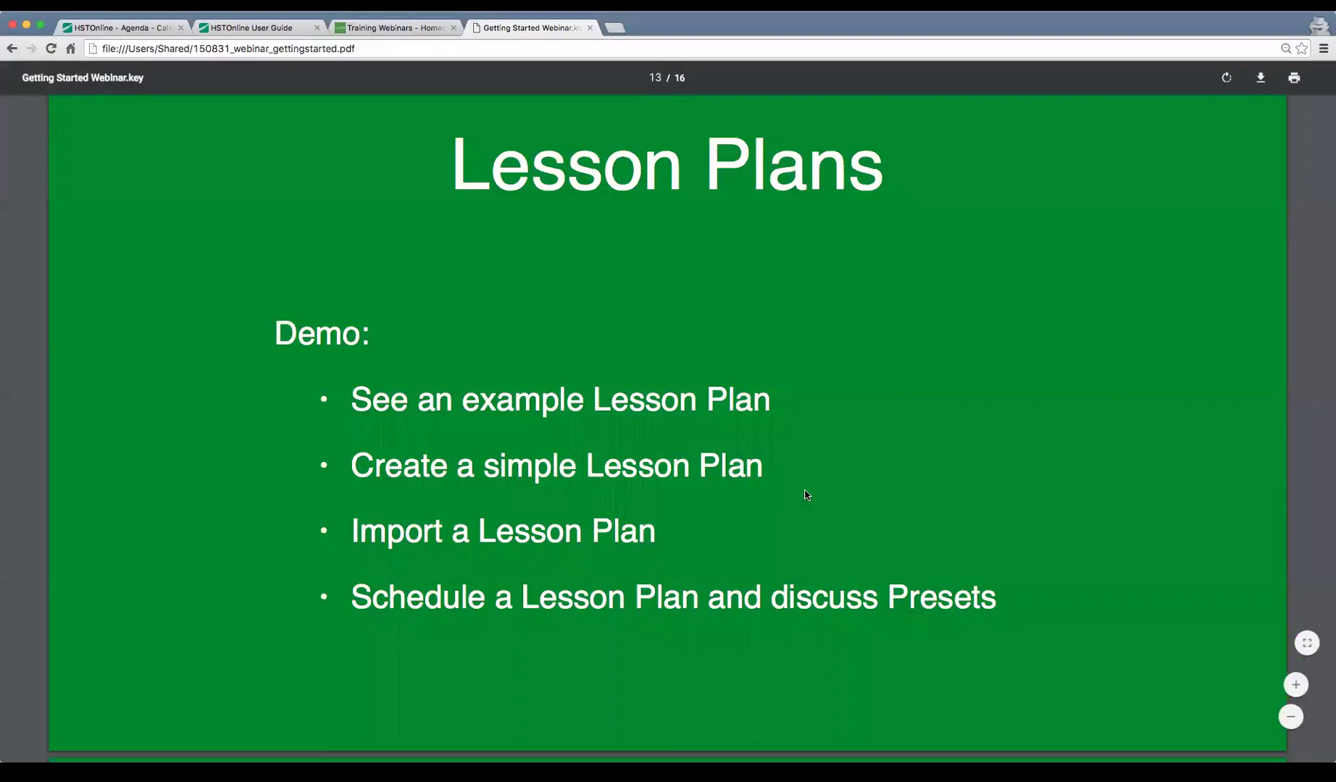
scroll(795, 480, "down", 2)
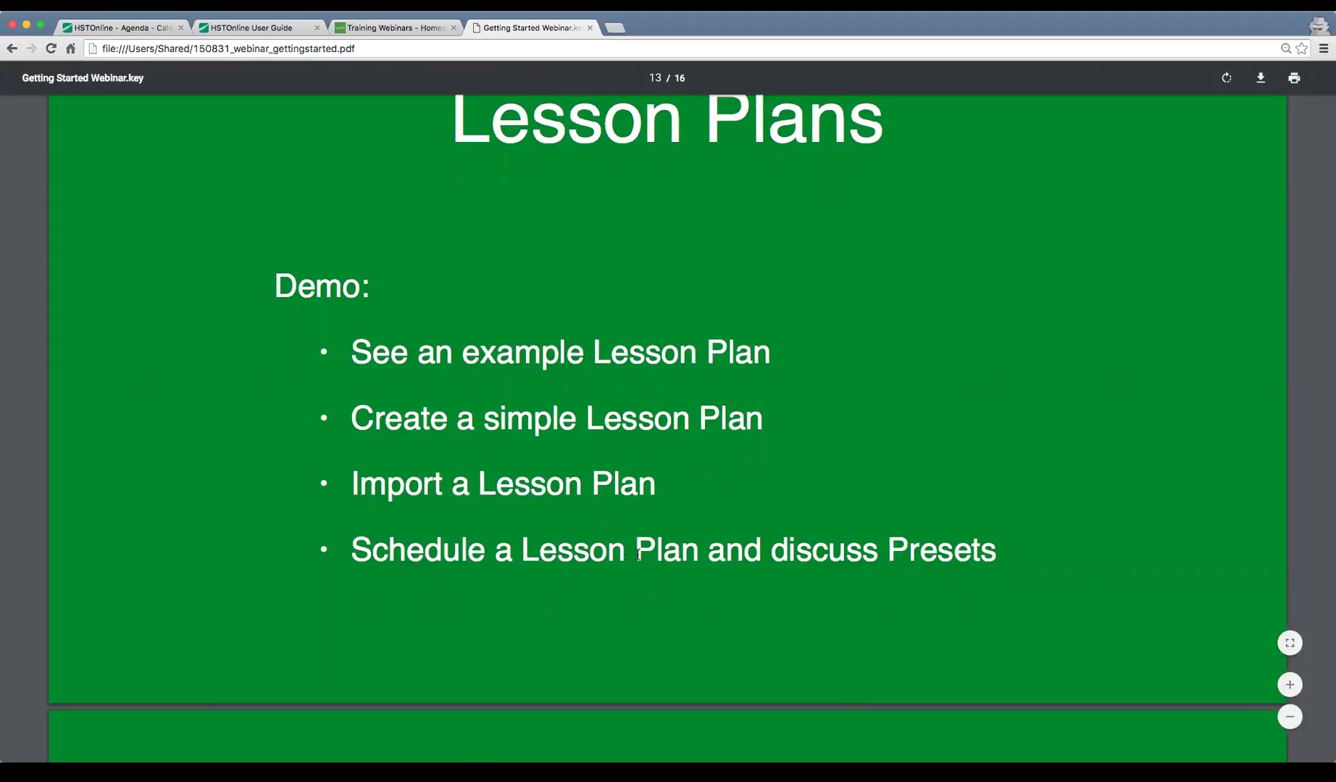
scroll(638, 555, "down", 7)
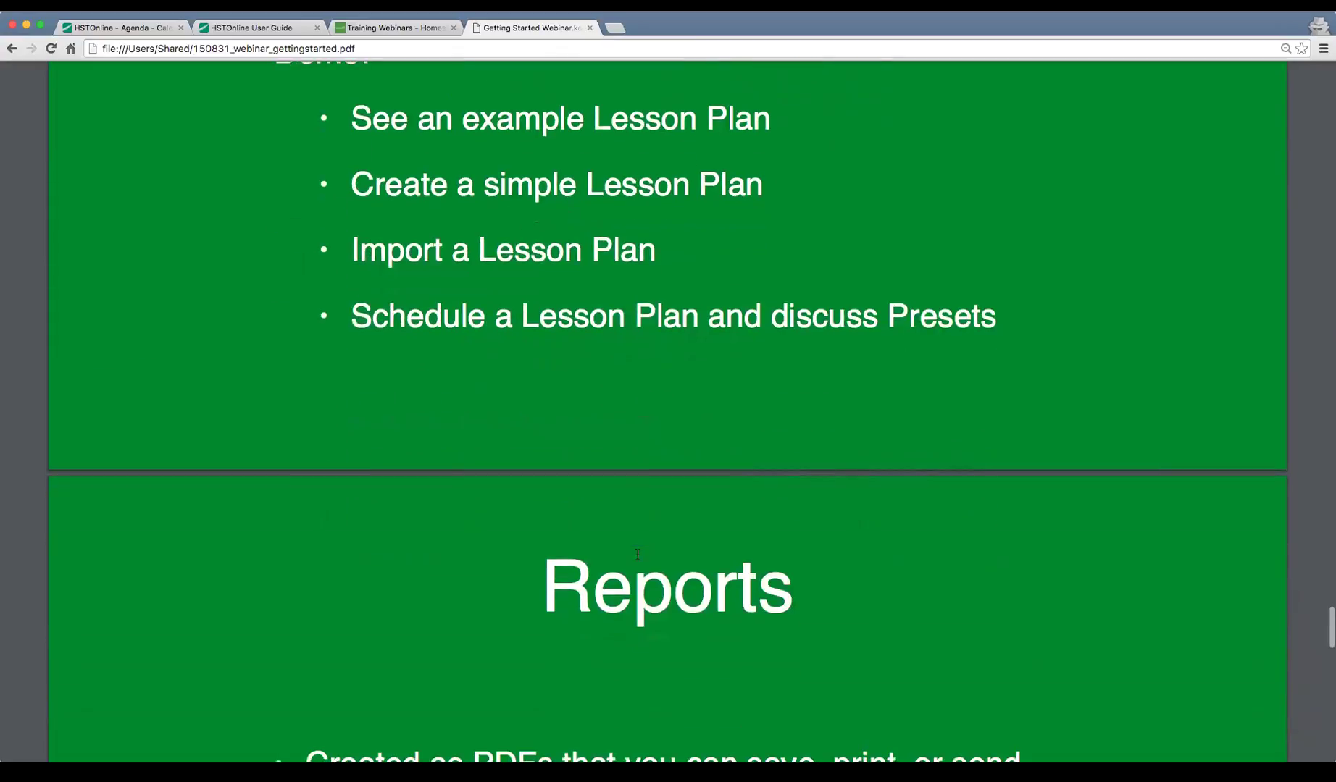
scroll(638, 556, "down", 2)
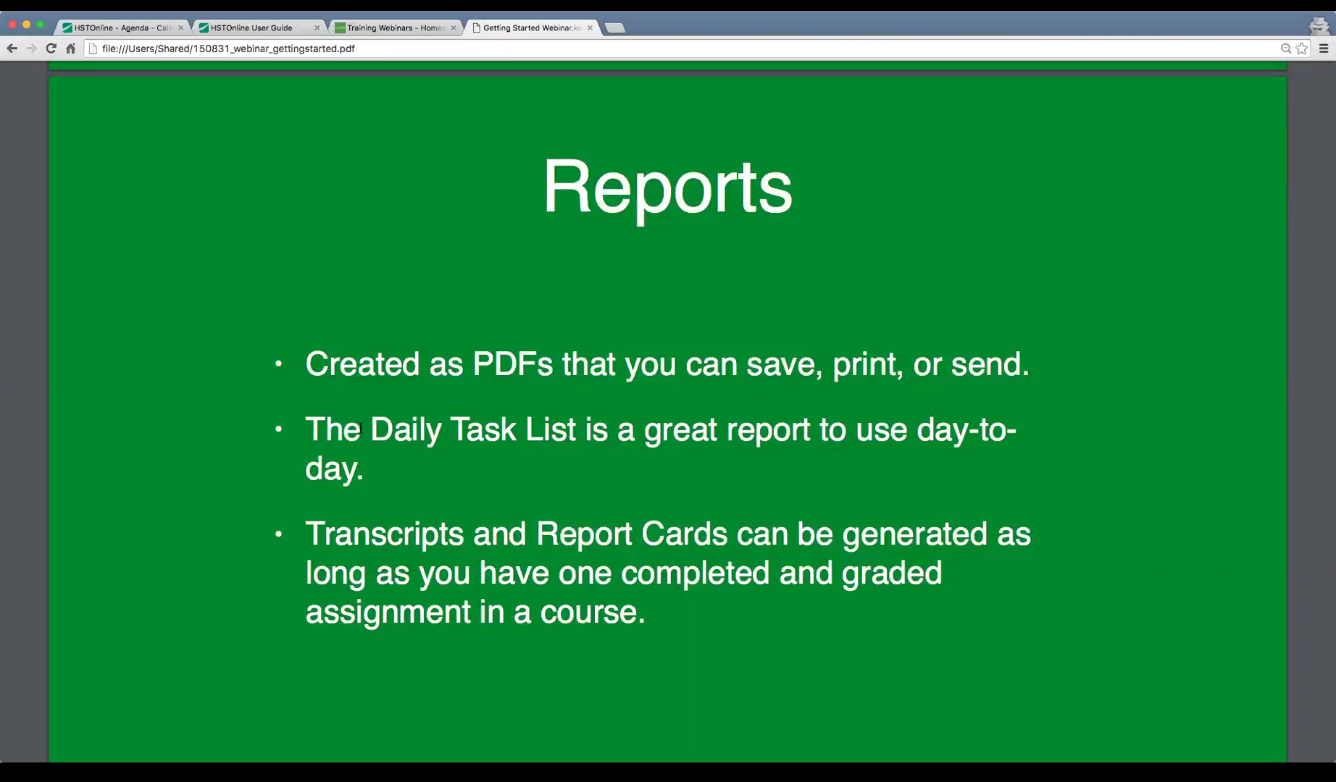
double_click(329, 433)
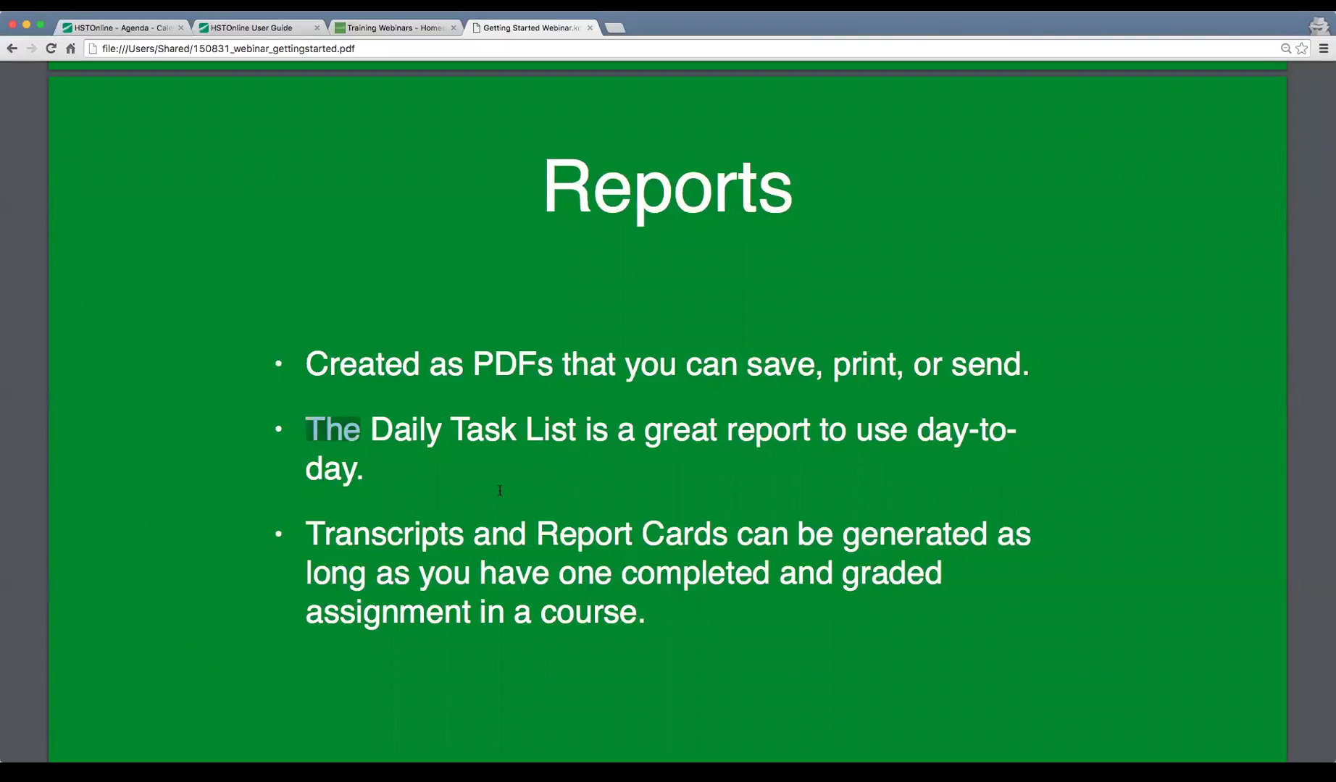
left_click(503, 429)
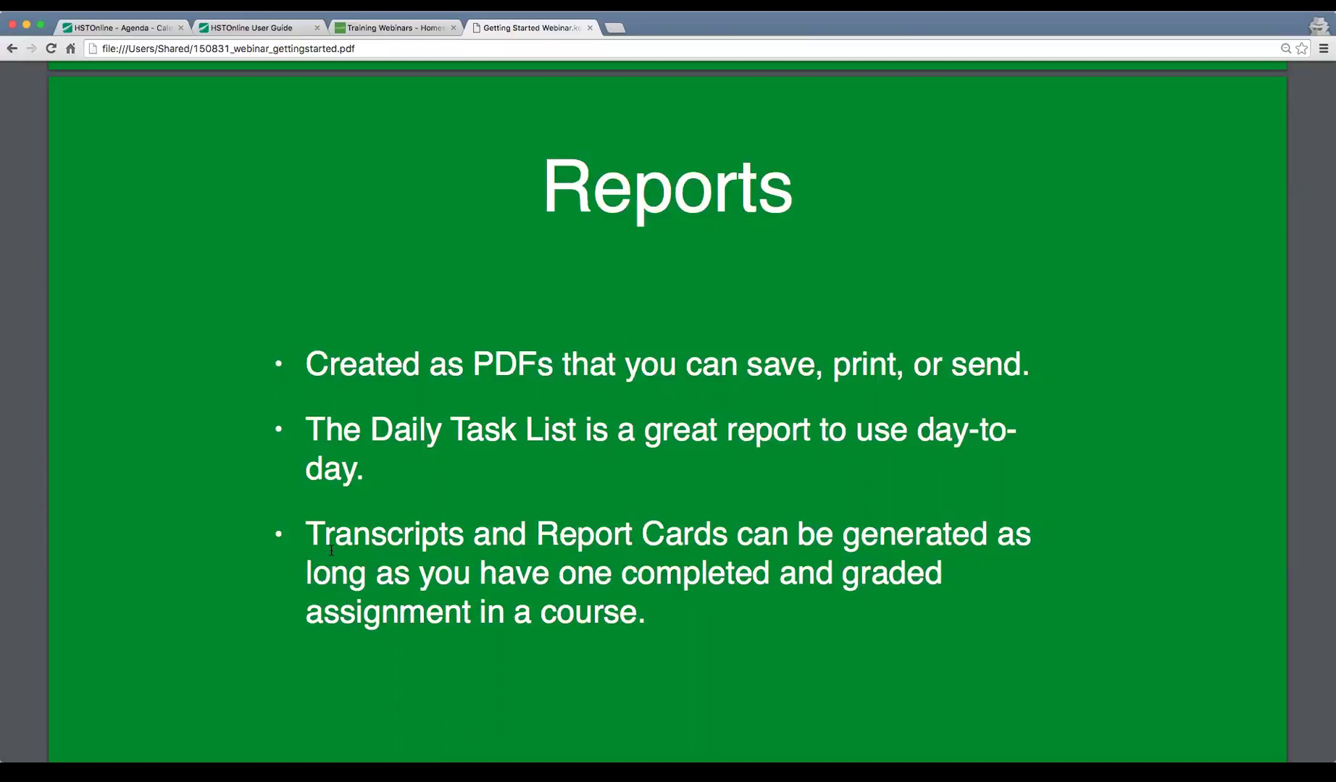
Return to the Homeschool Tracker agenda and open the Daily Task List report.
left_click(391, 28)
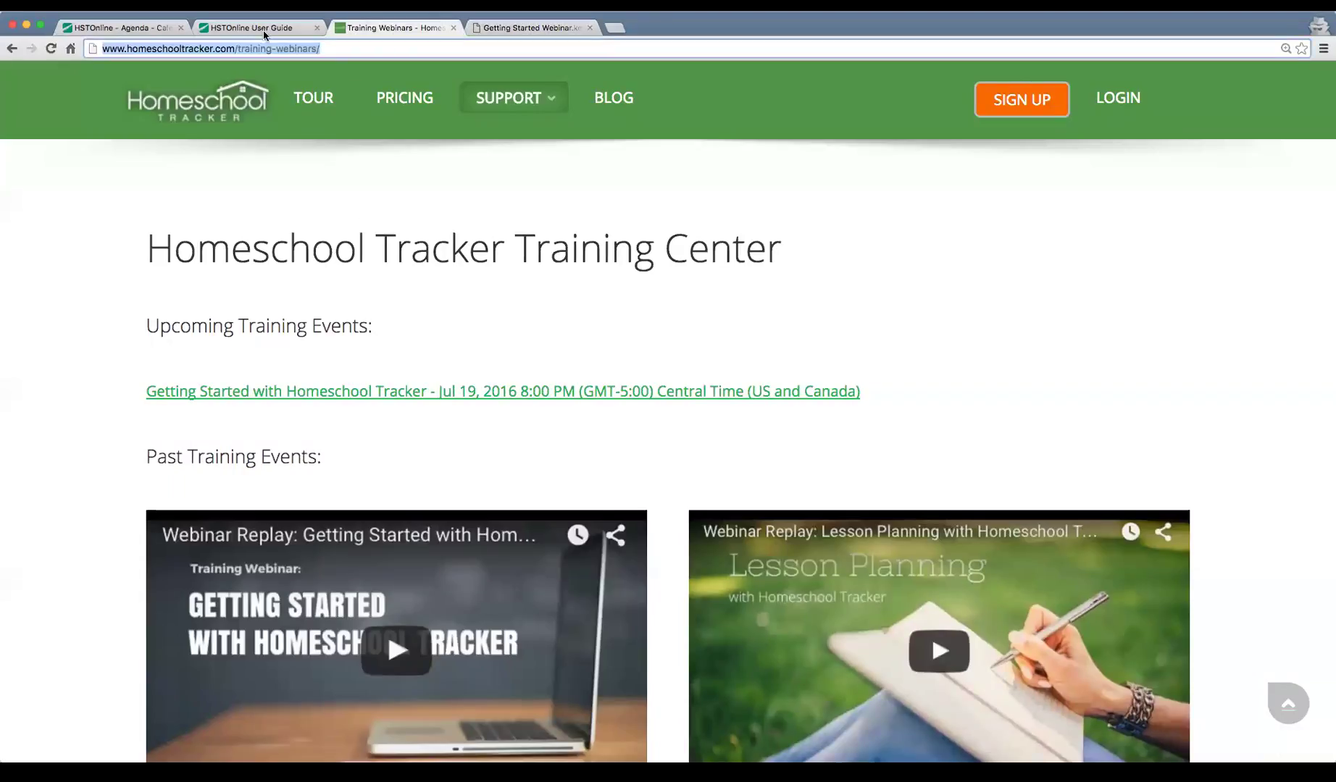
left_click(240, 27)
left_click(122, 27)
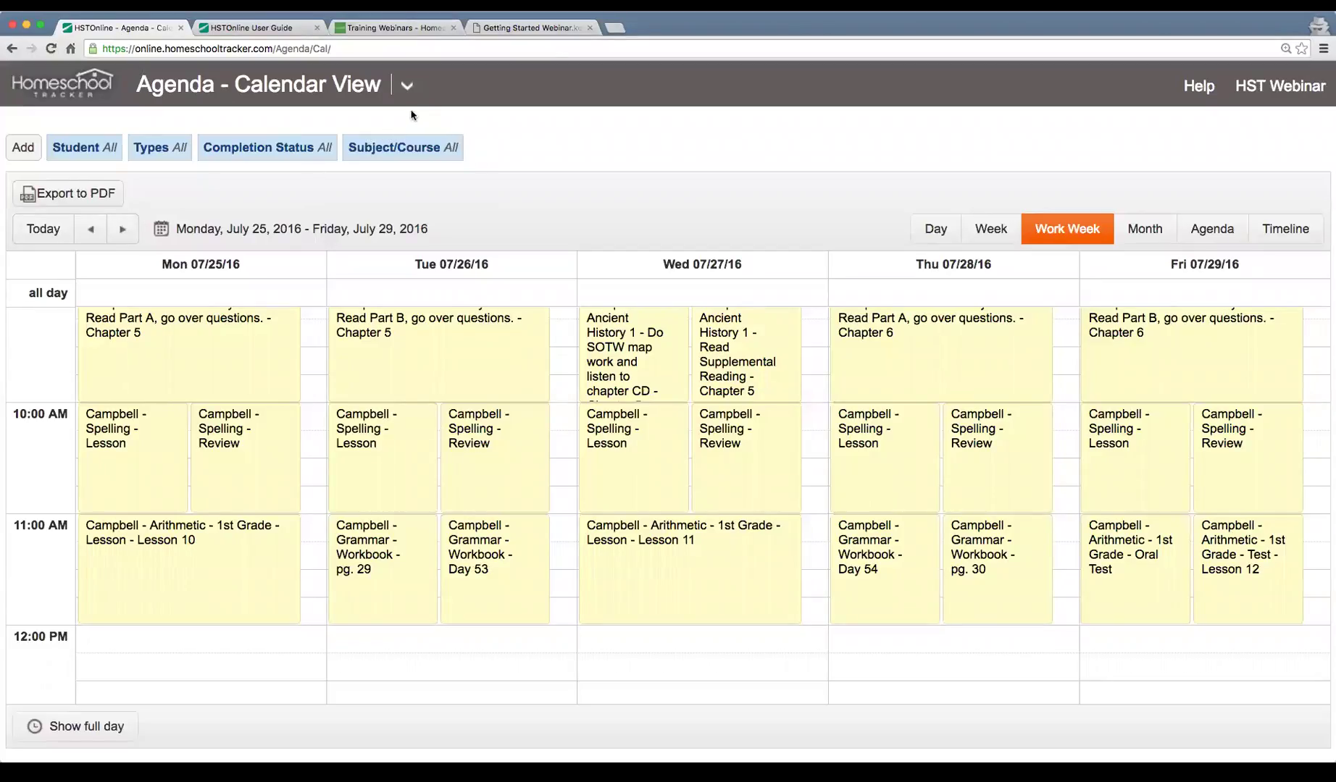
left_click(405, 87)
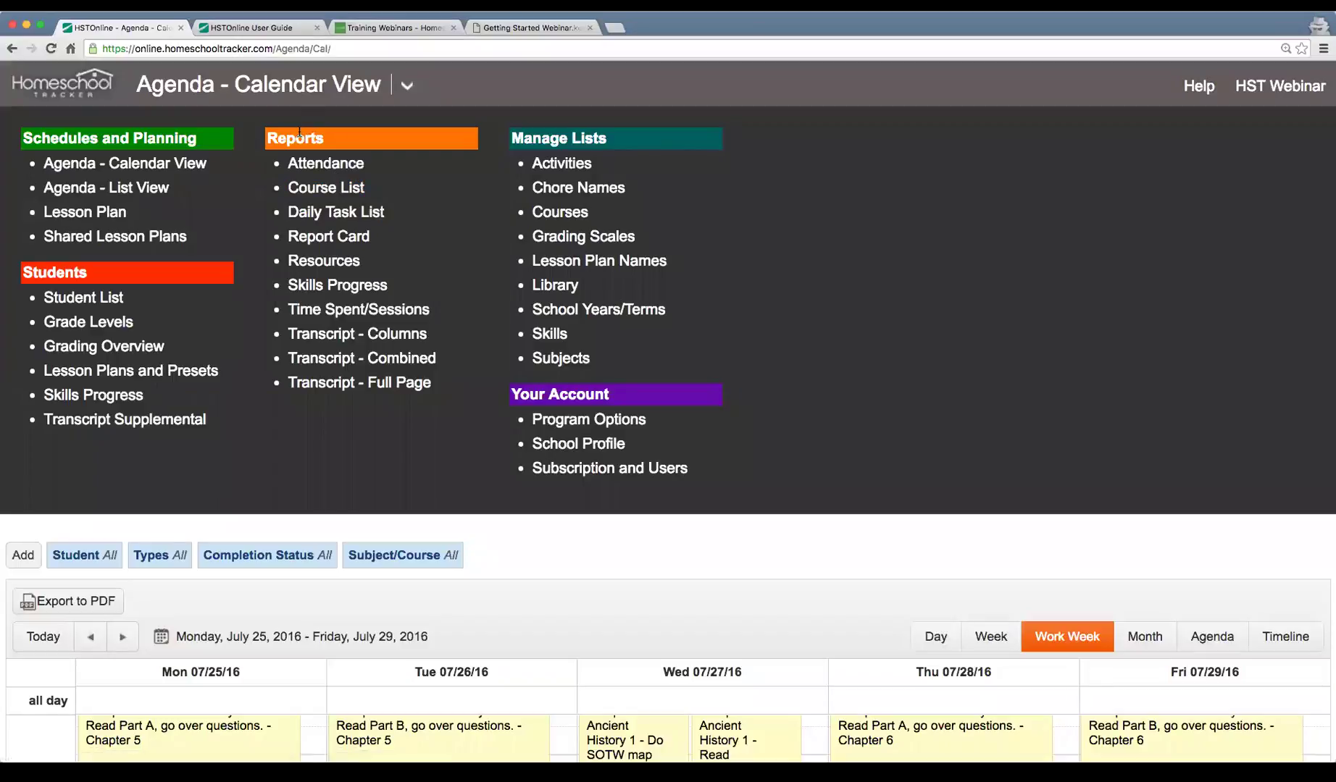
left_click(350, 218)
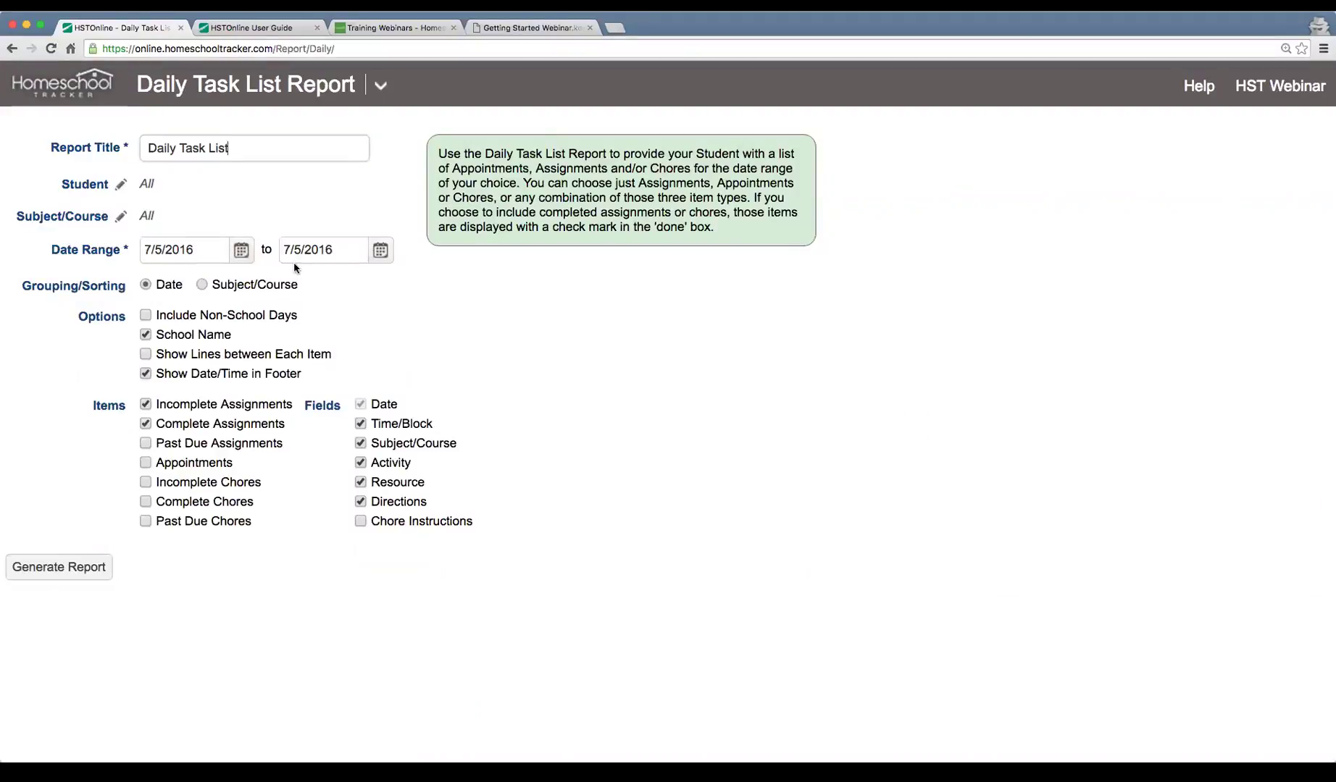
Set the report's date range to 7/25/2016 through 7/29/2016, generate the report, and open the resulting PDF.
left_click(244, 253)
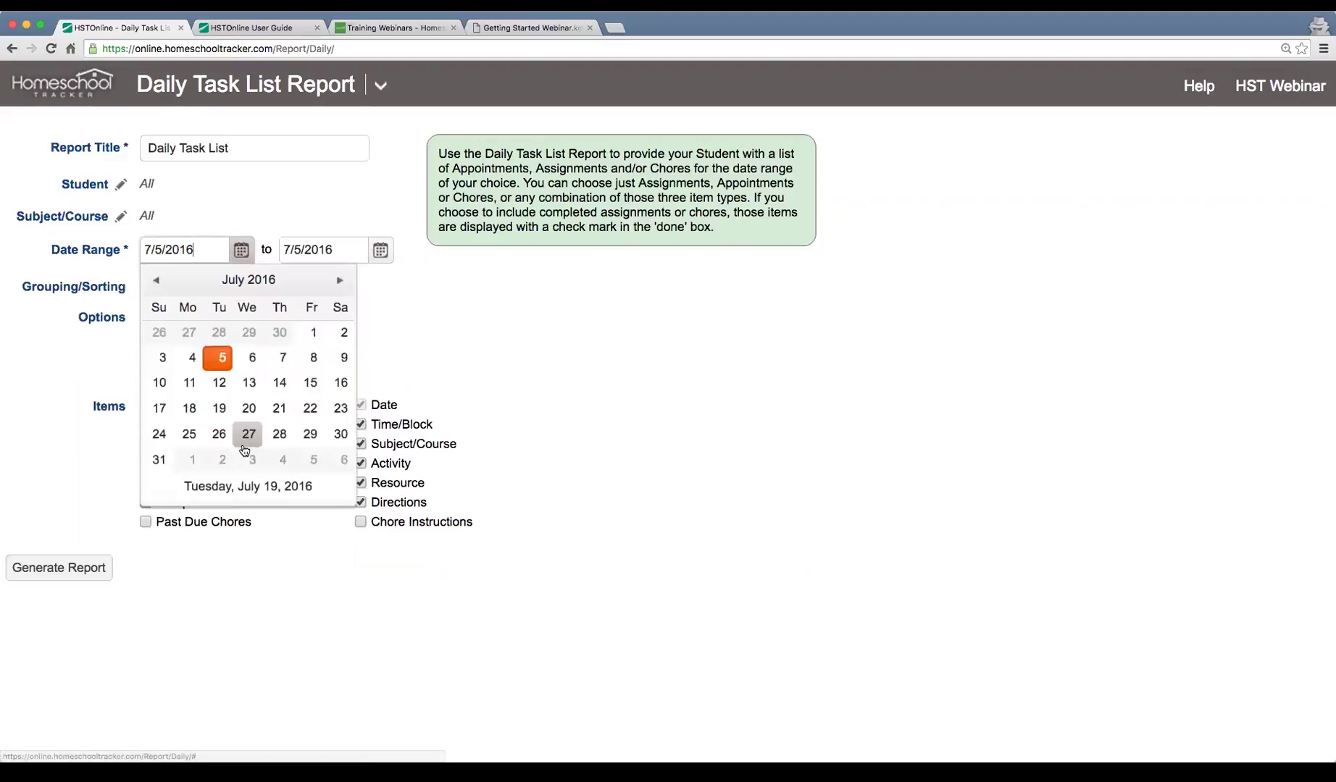
key("Tab")
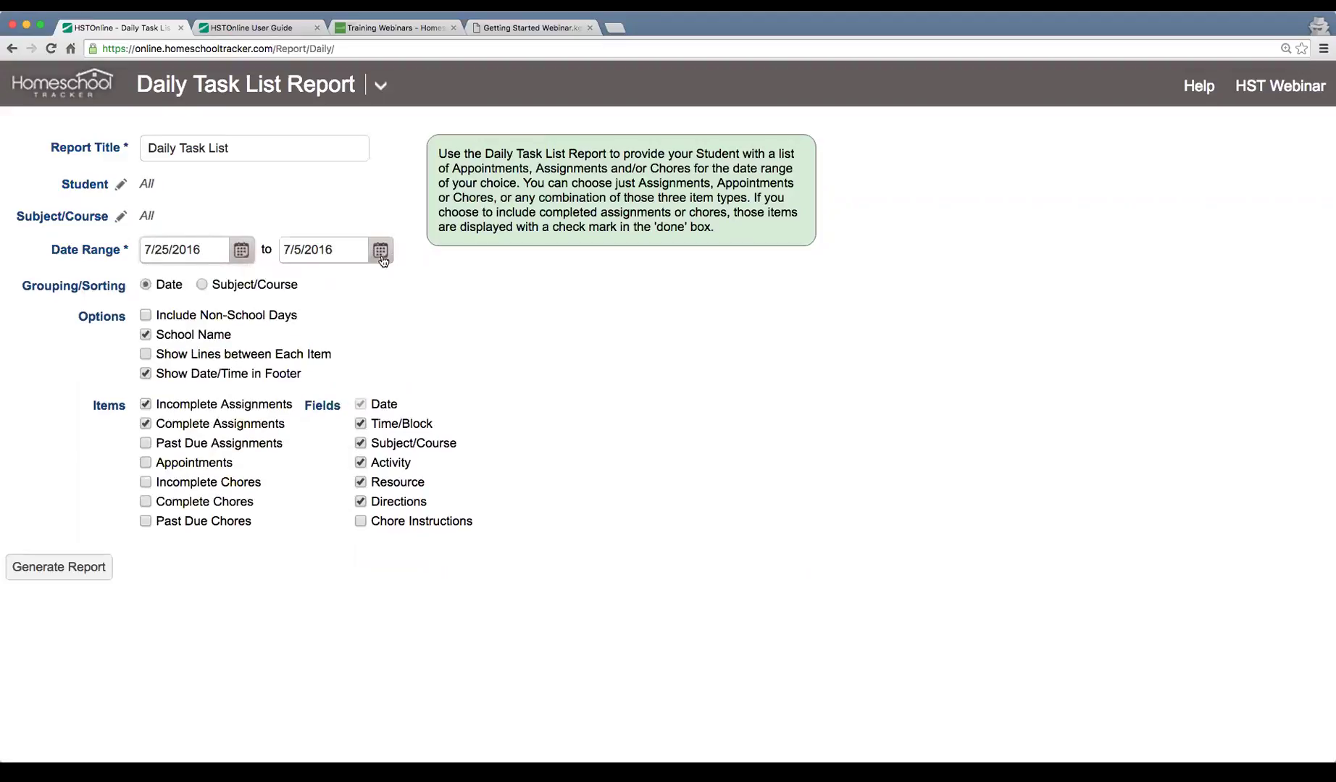
left_click(449, 436)
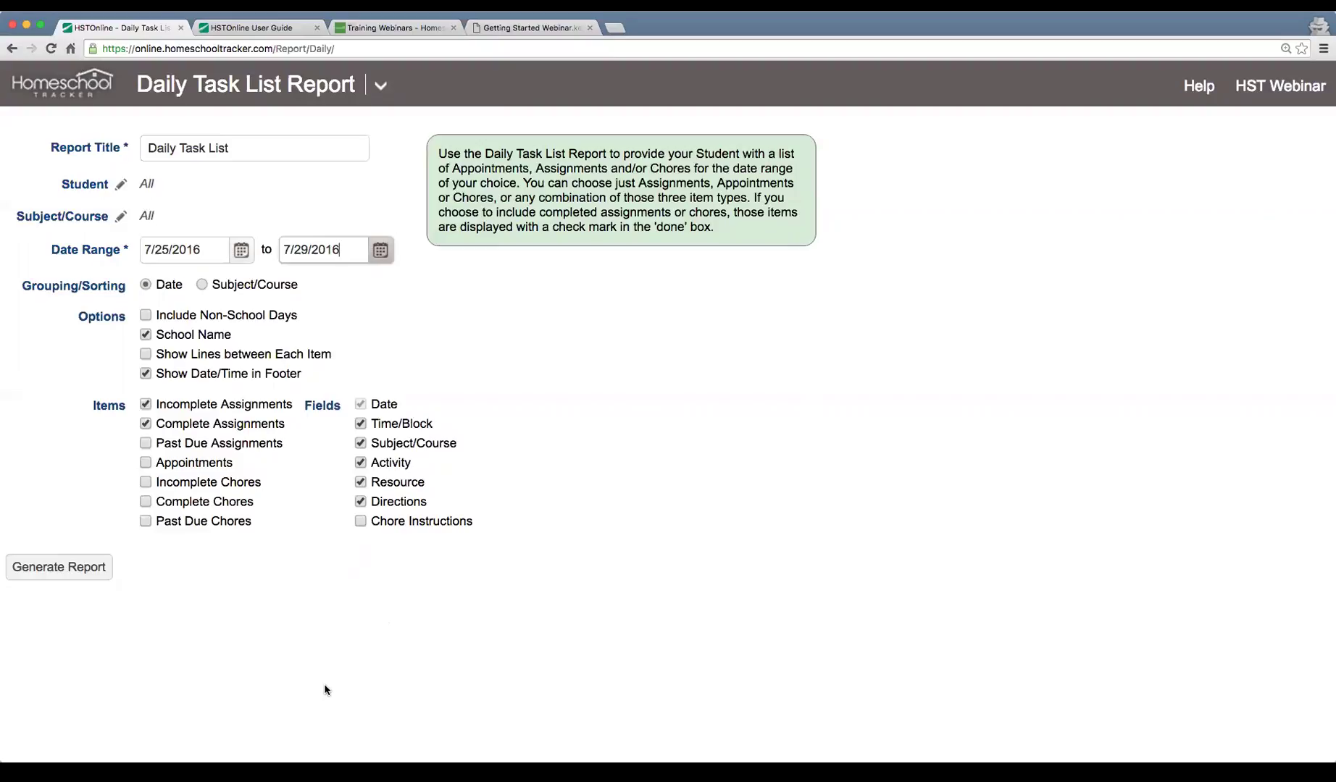
left_click(76, 572)
left_click(167, 566)
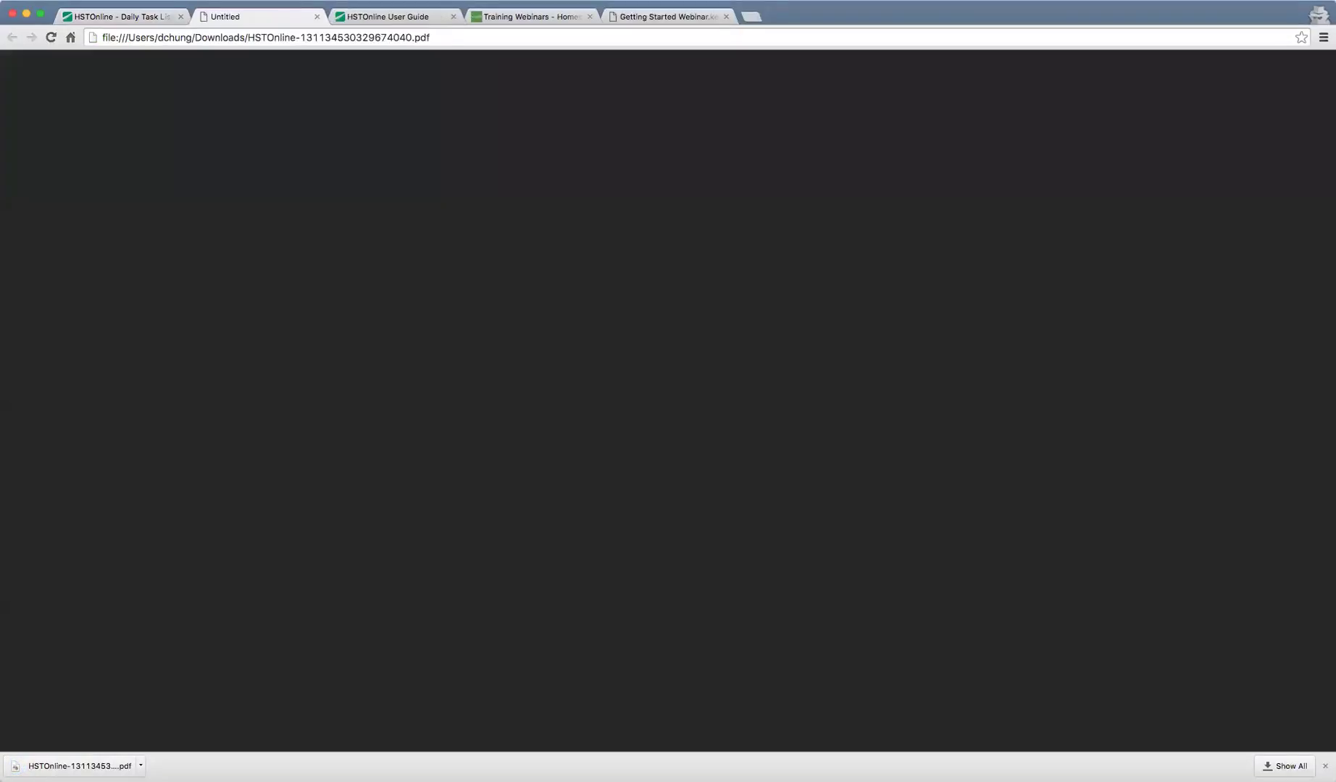
Enlarge the Daily Task List PDF and examine each day's assignments, times and resources through Friday, July 29.
key("super+plus")
key("super+plus")
key("super+plus")
key("super+plus")
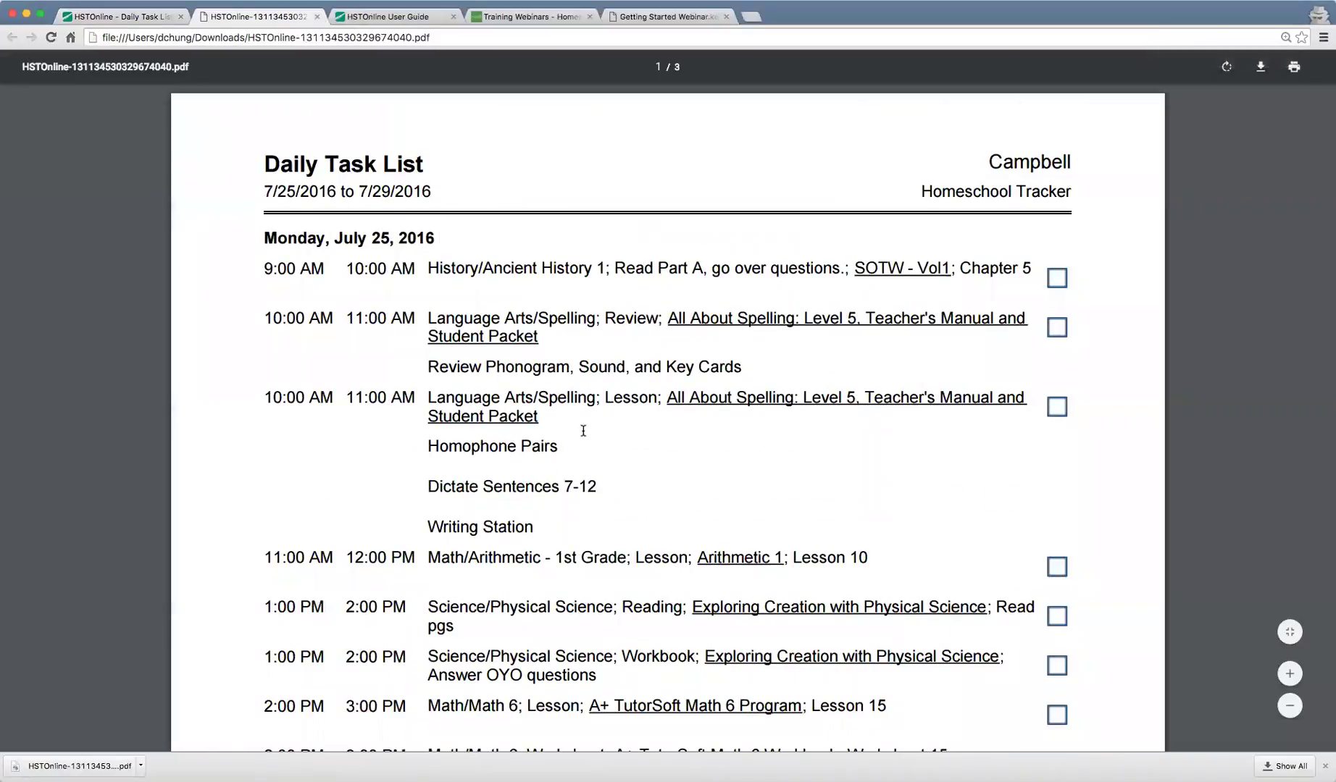
scroll(947, 503, "down", 1)
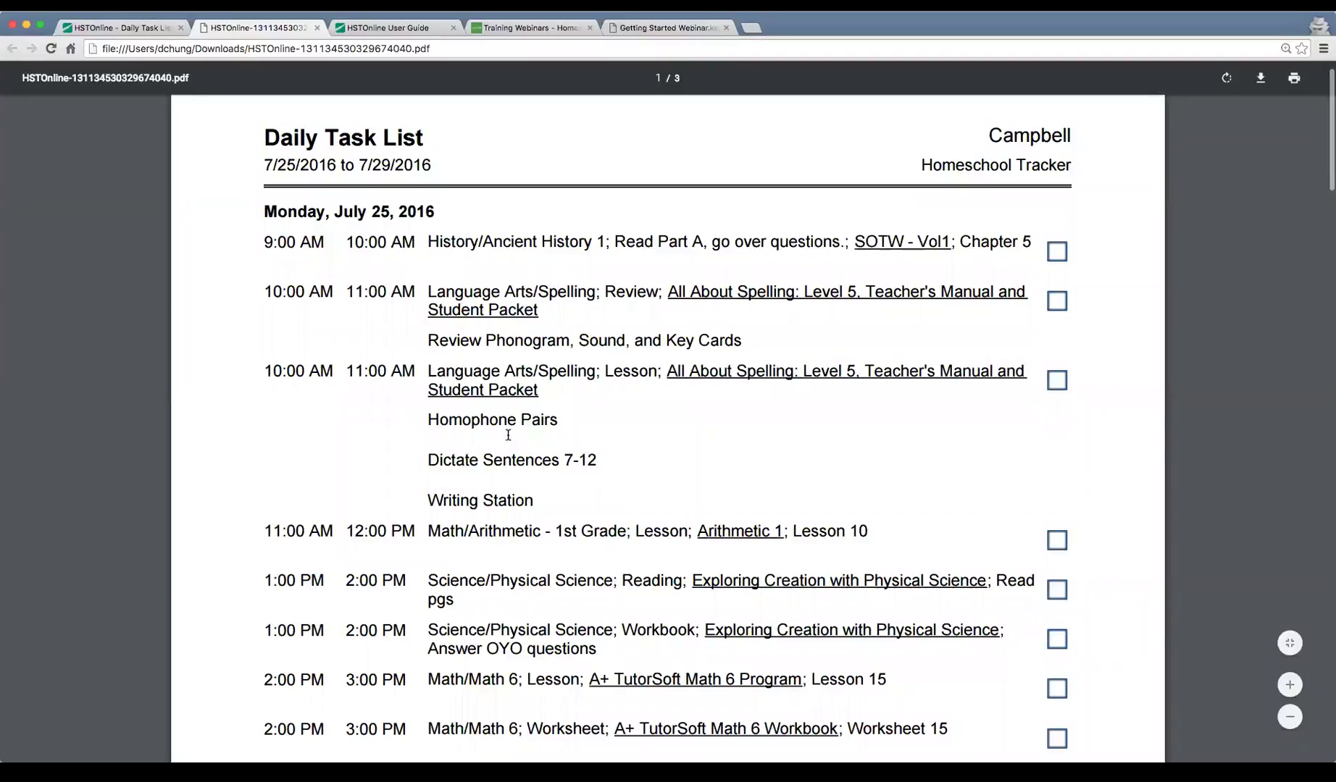
scroll(508, 435, "down", 3)
scroll(511, 439, "up", 3)
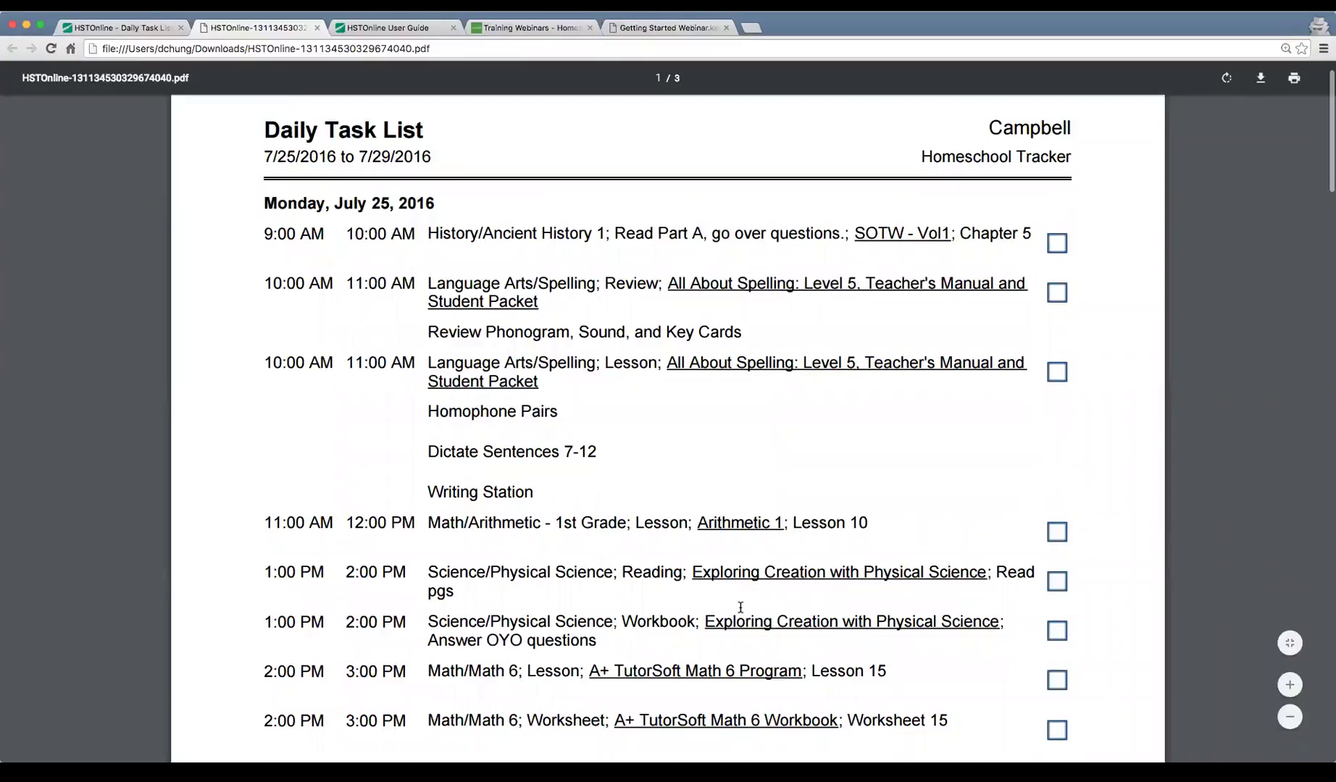
scroll(741, 607, "down", 9)
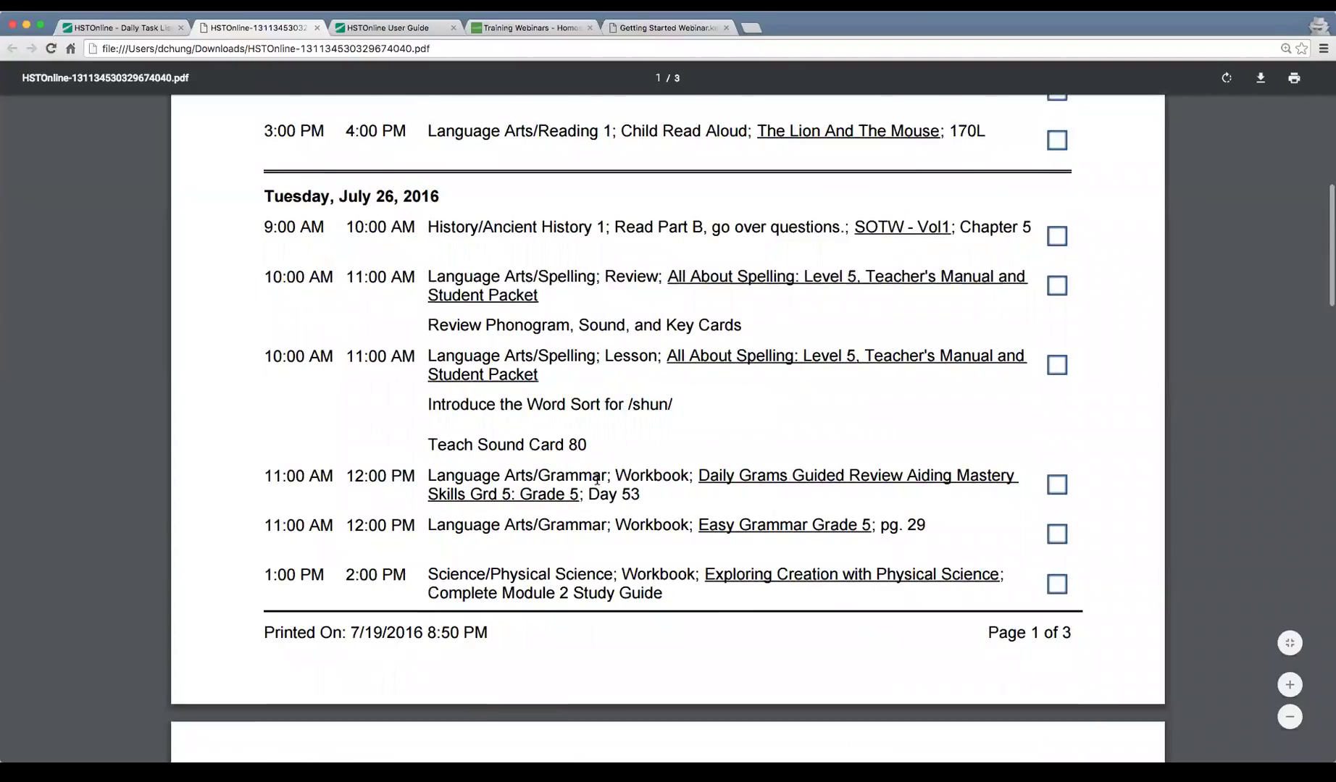
scroll(597, 479, "down", 13)
scroll(600, 486, "down", 18)
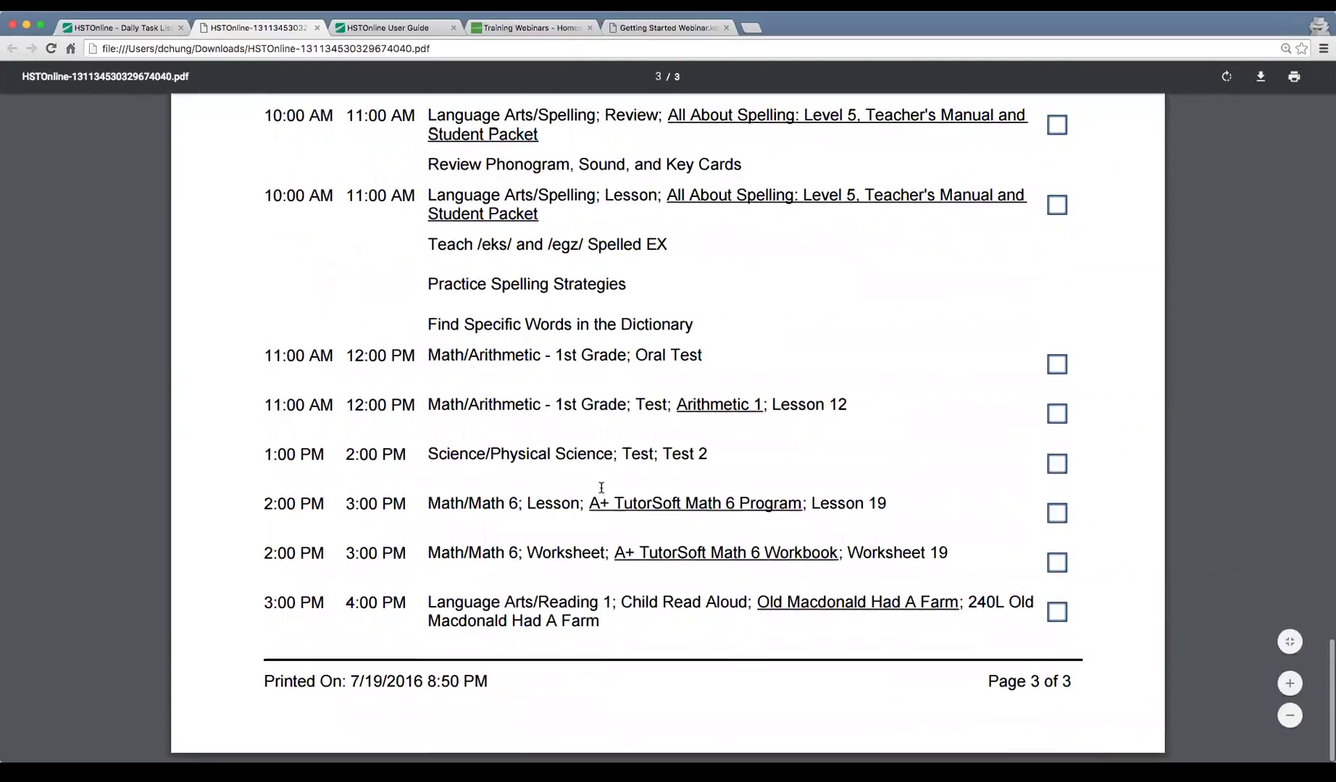
scroll(584, 459, "up", 2)
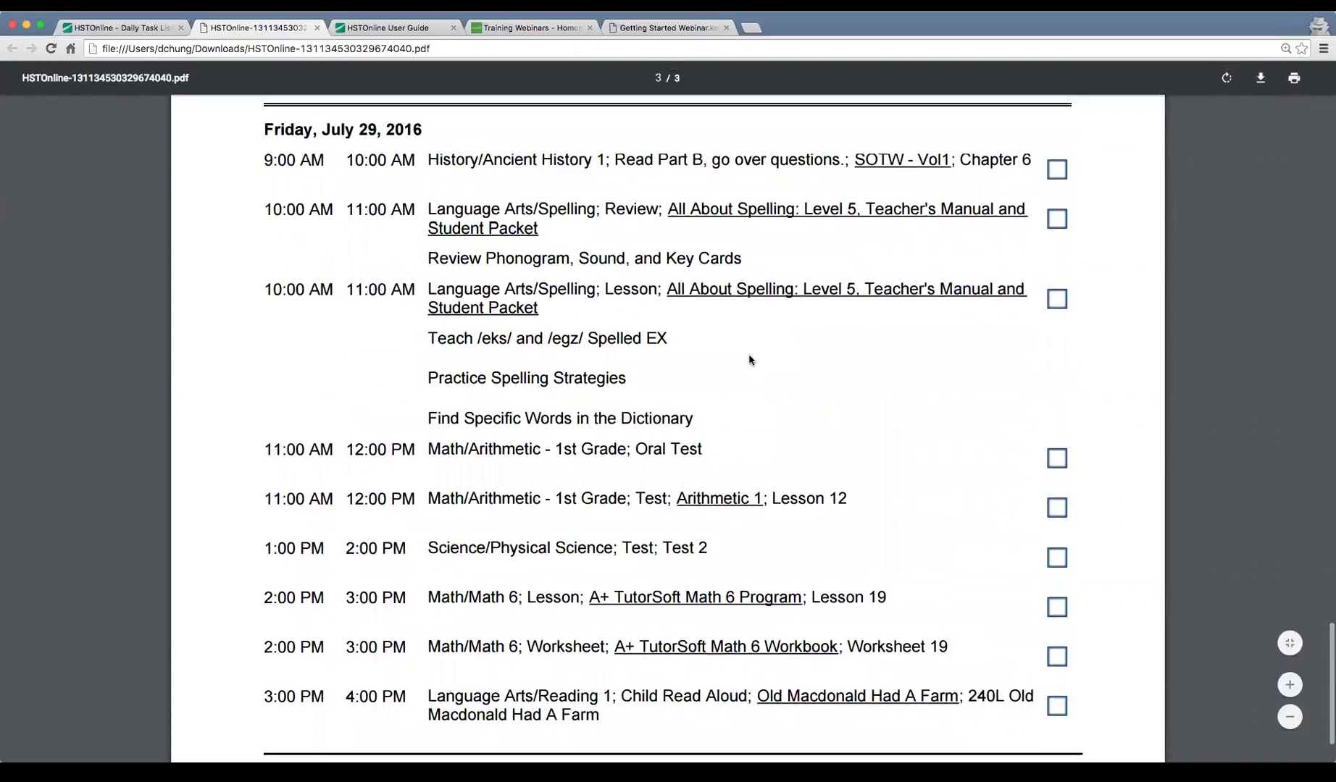
scroll(750, 360, "up", 3)
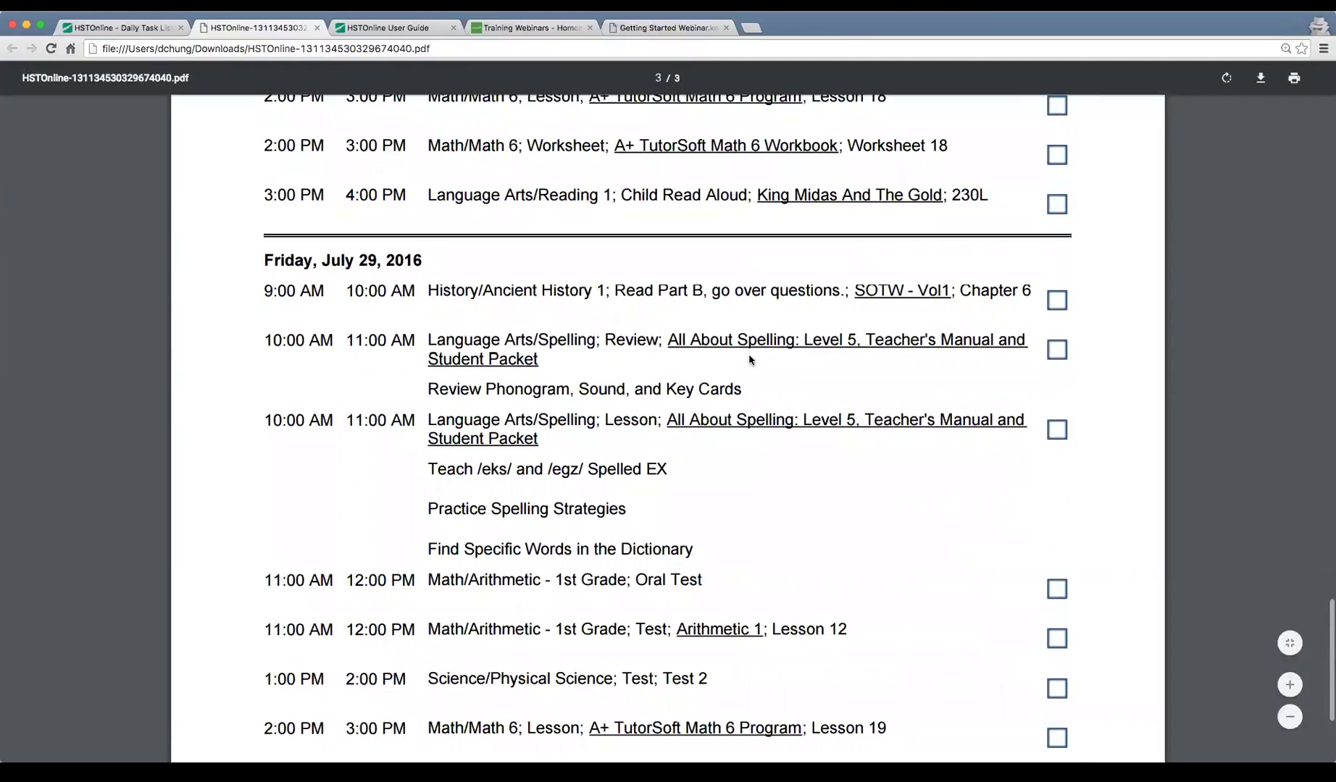
Go back to the start of the Daily Task List PDF, then read the webinar PDF's Reports slide on transcripts and report cards.
scroll(749, 360, "up", 20)
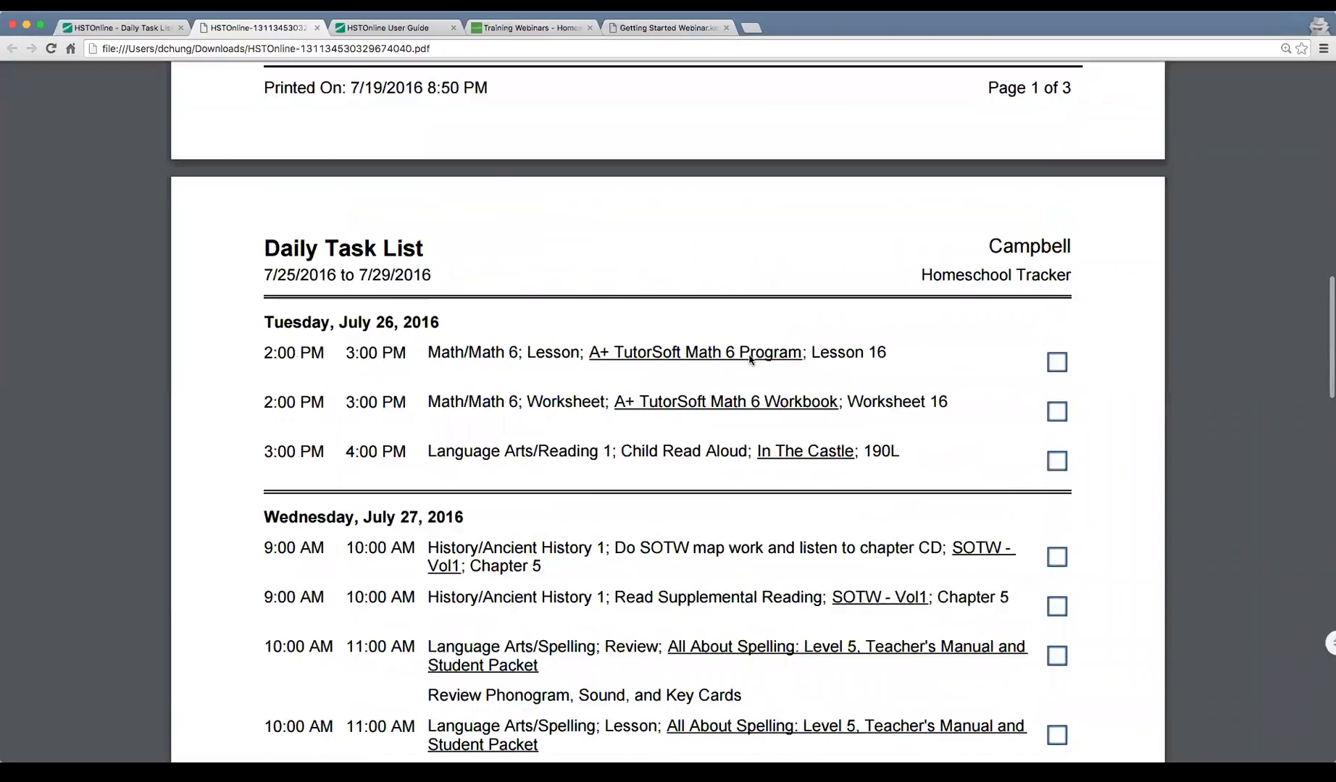
scroll(749, 360, "up", 3)
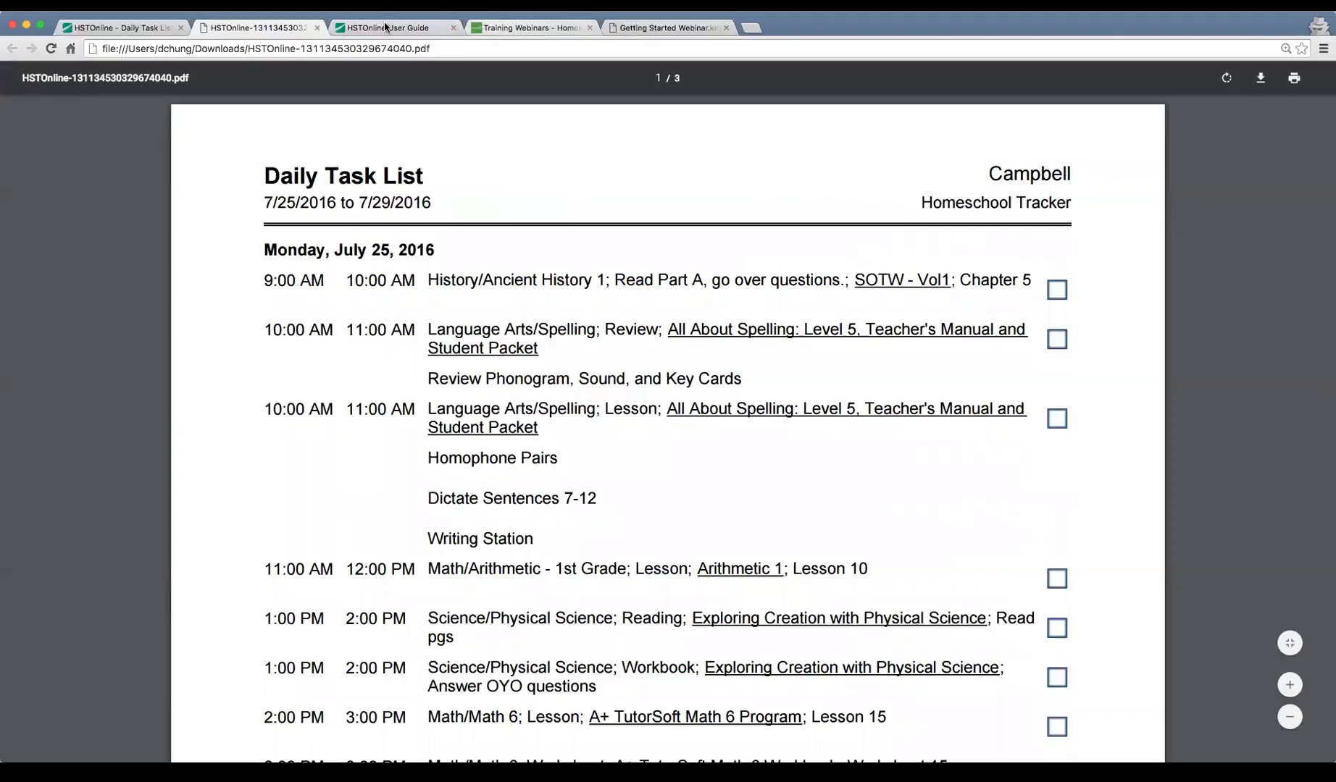
left_click(677, 29)
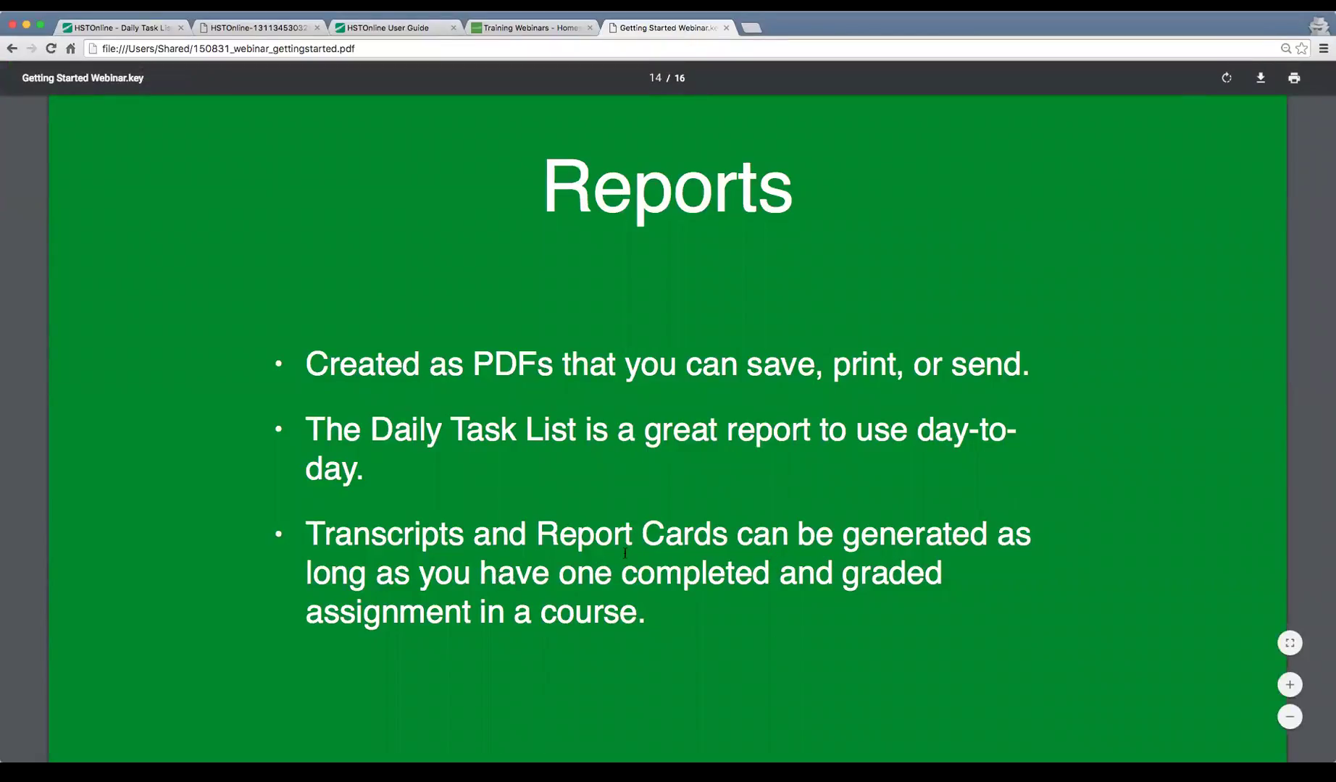
scroll(625, 553, "down", 1)
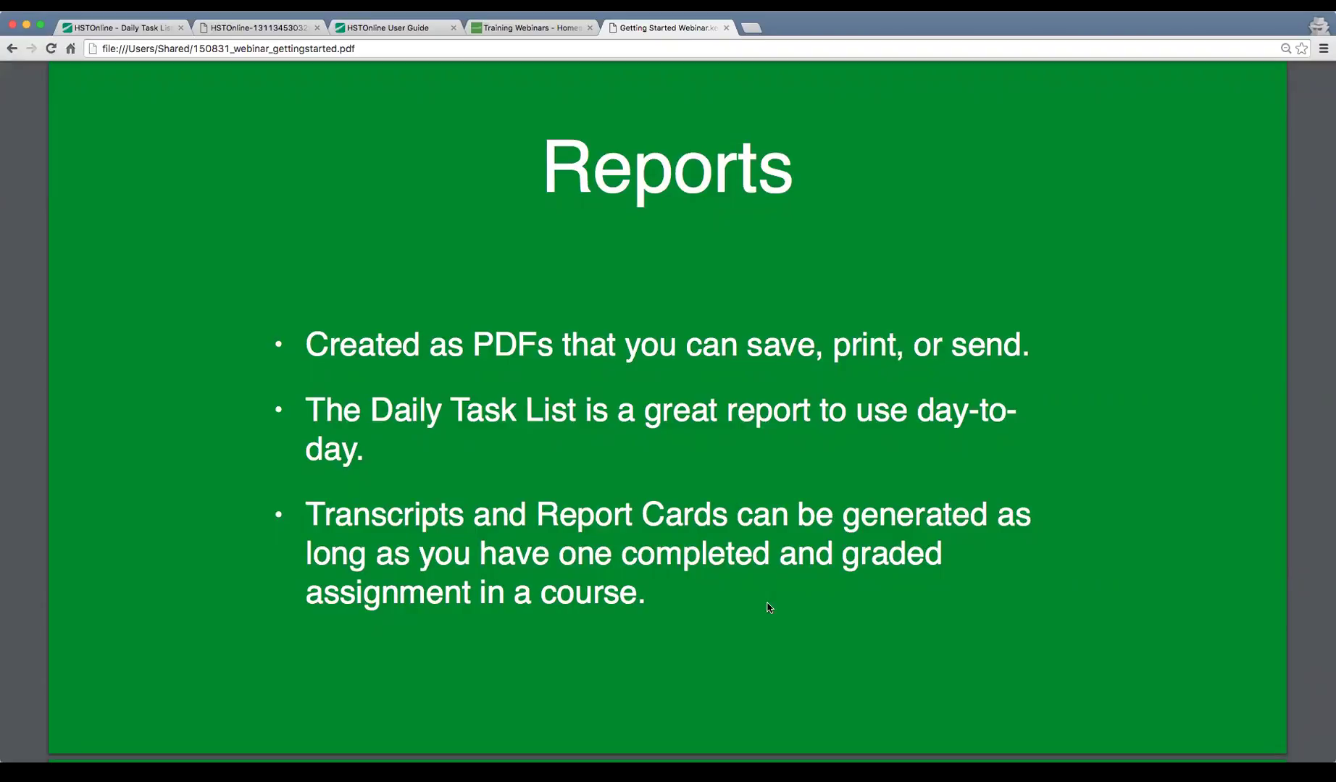
scroll(762, 598, "down", 1)
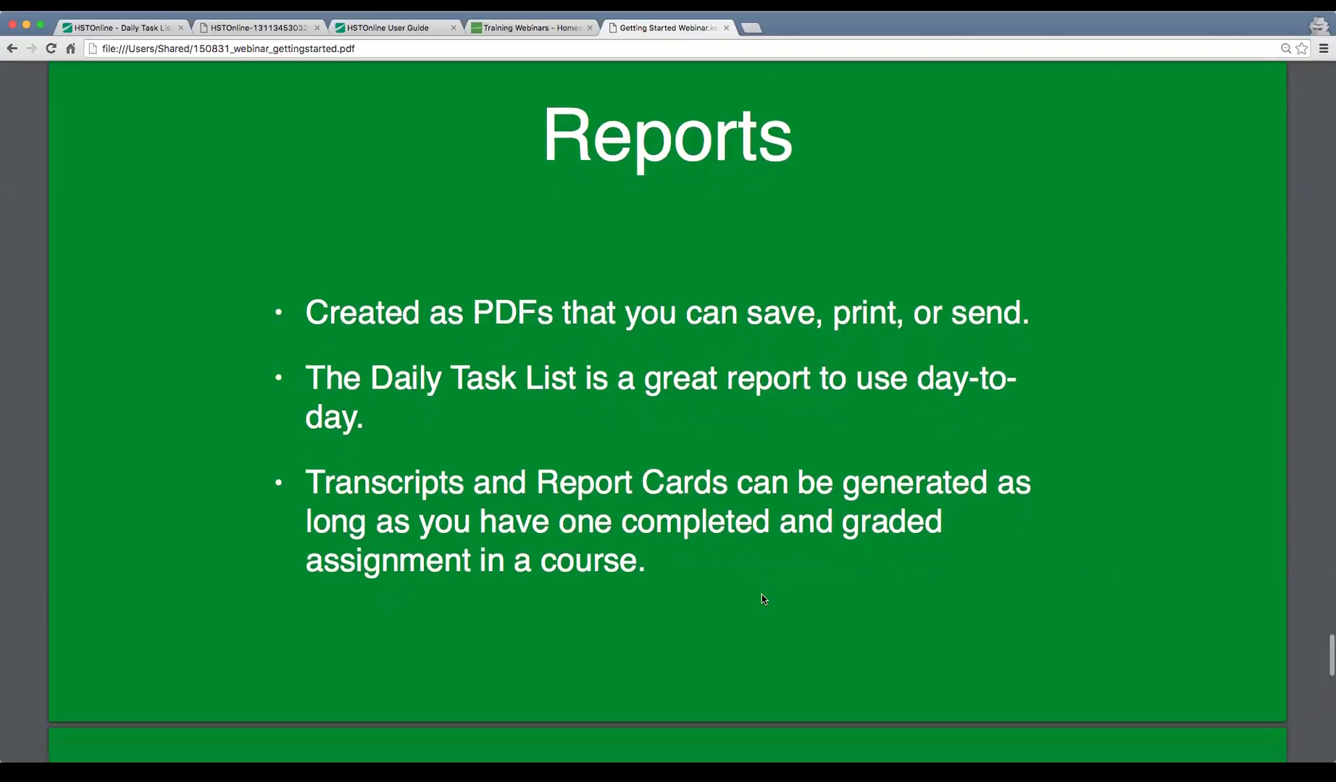
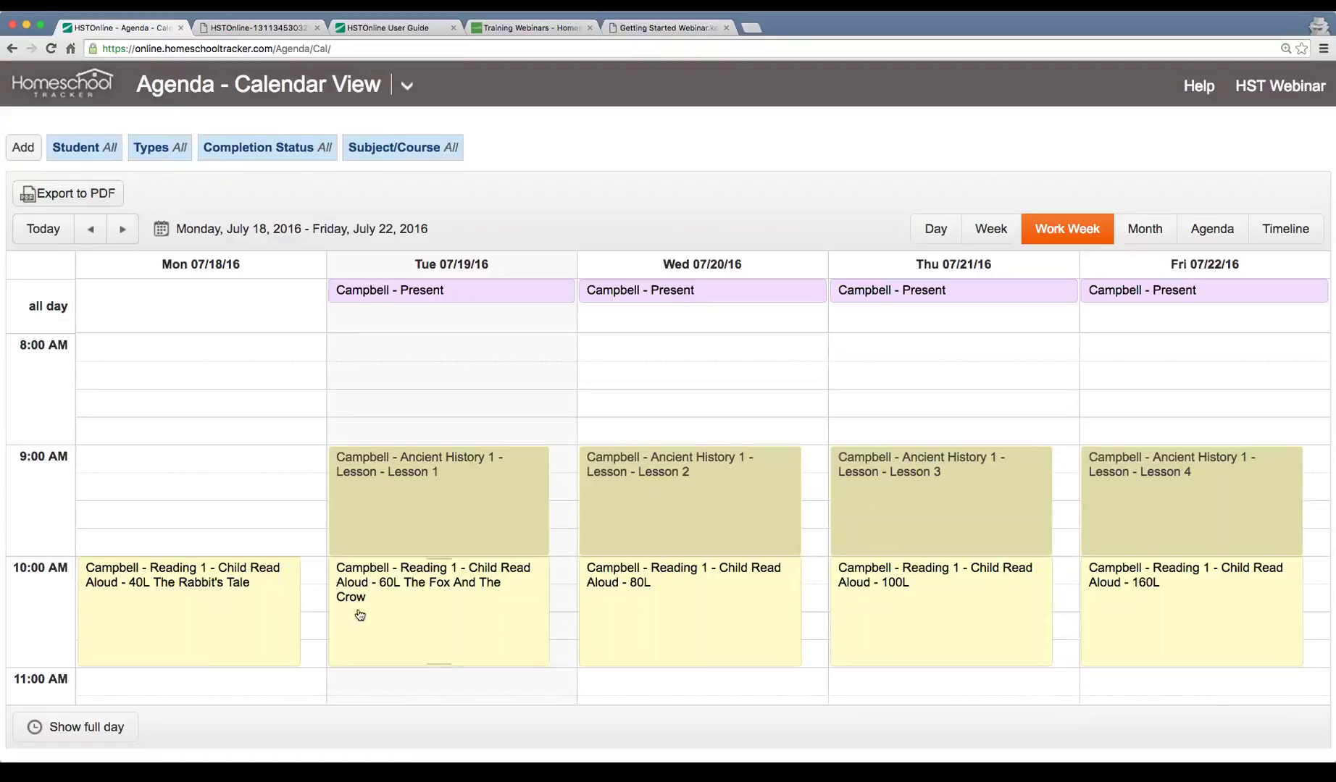
left_click(470, 615)
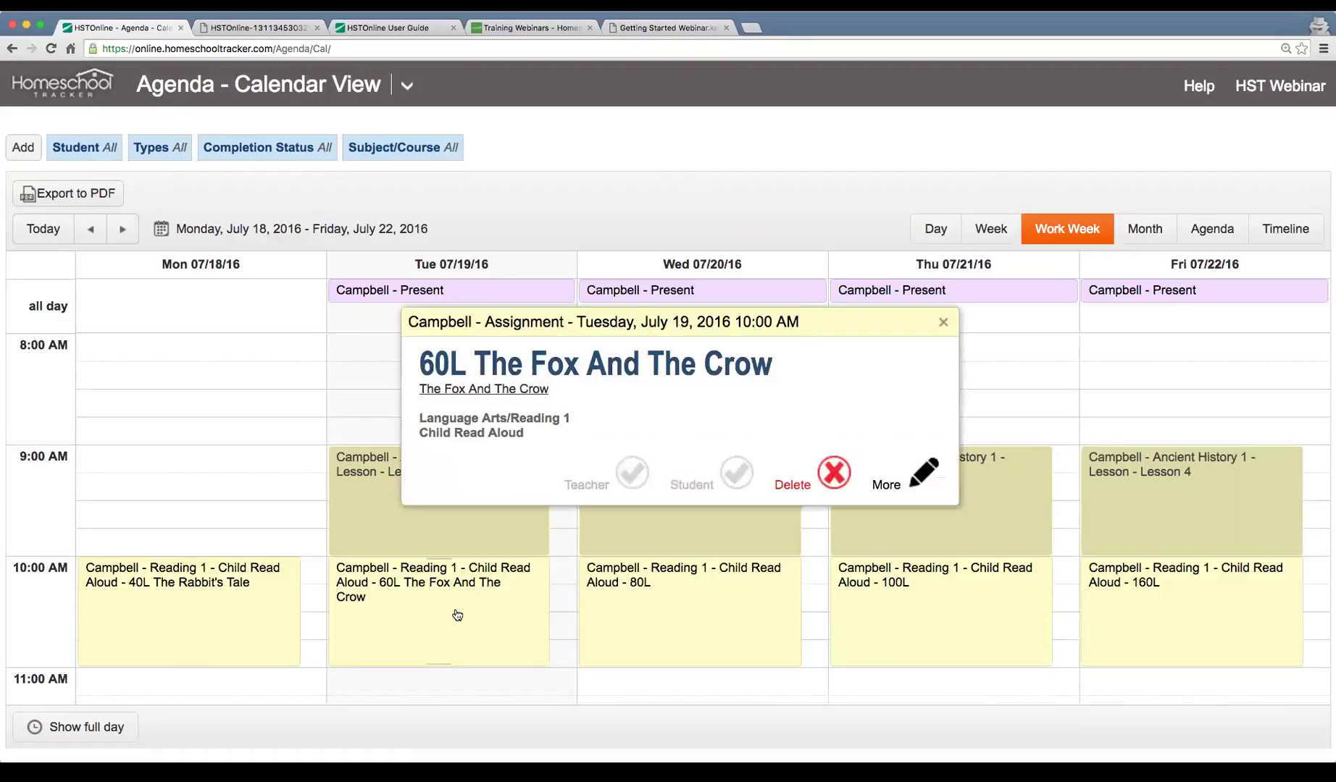
left_click(918, 480)
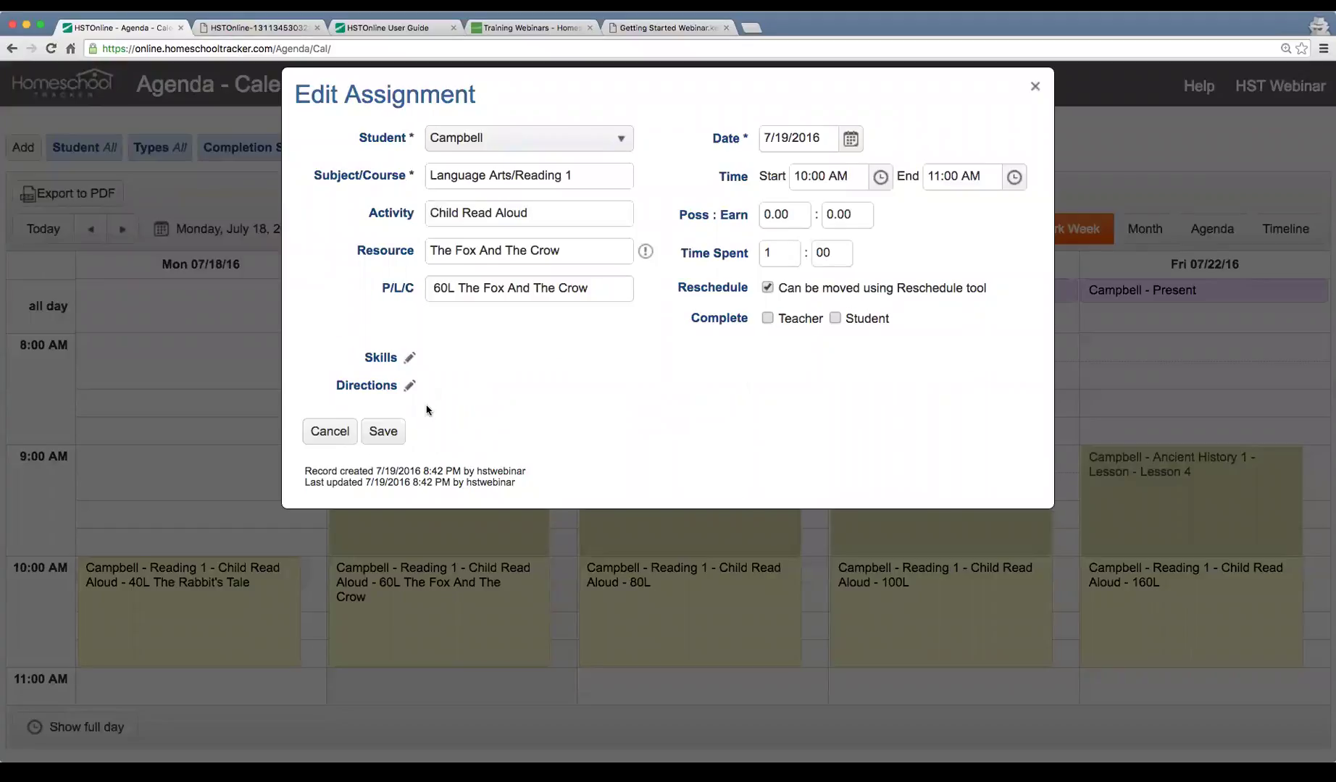
left_click(409, 385)
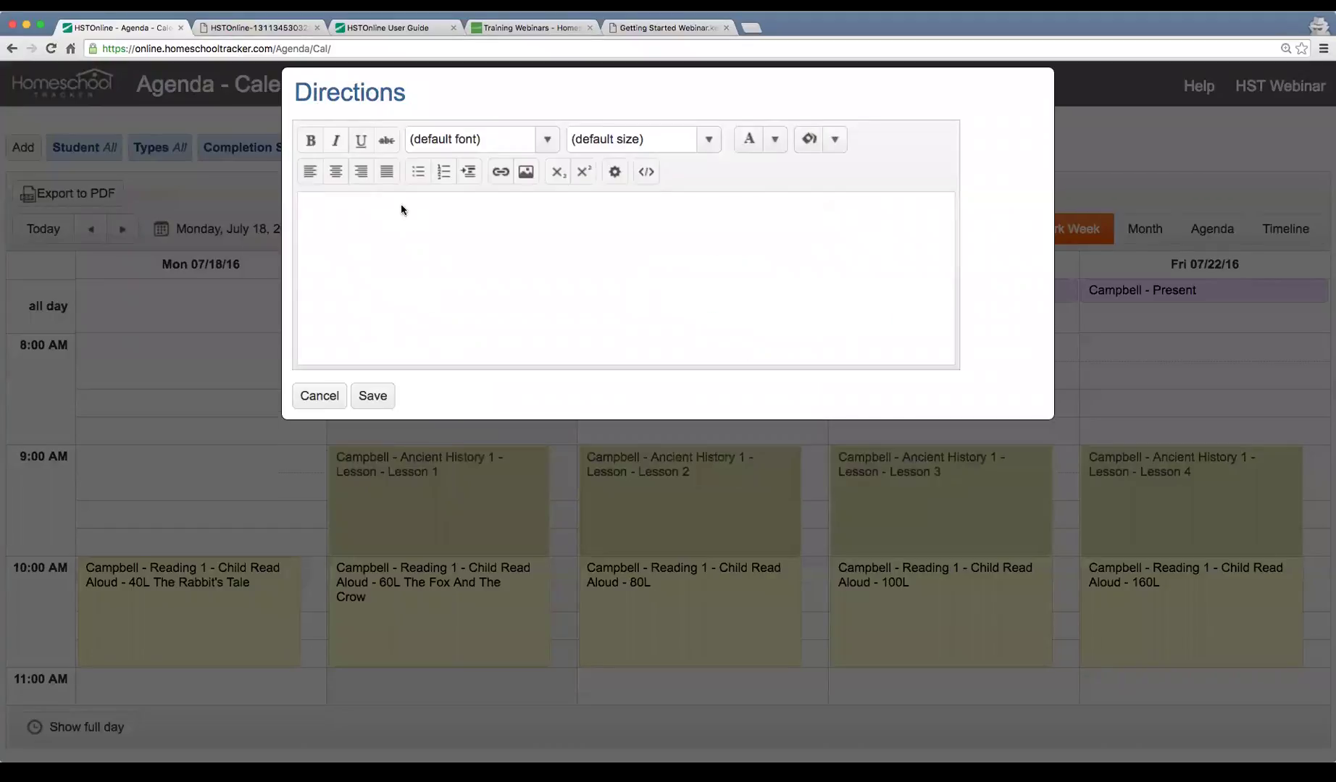
left_click(471, 274)
type("http://www.google.com")
left_click_drag(451, 201, 247, 192)
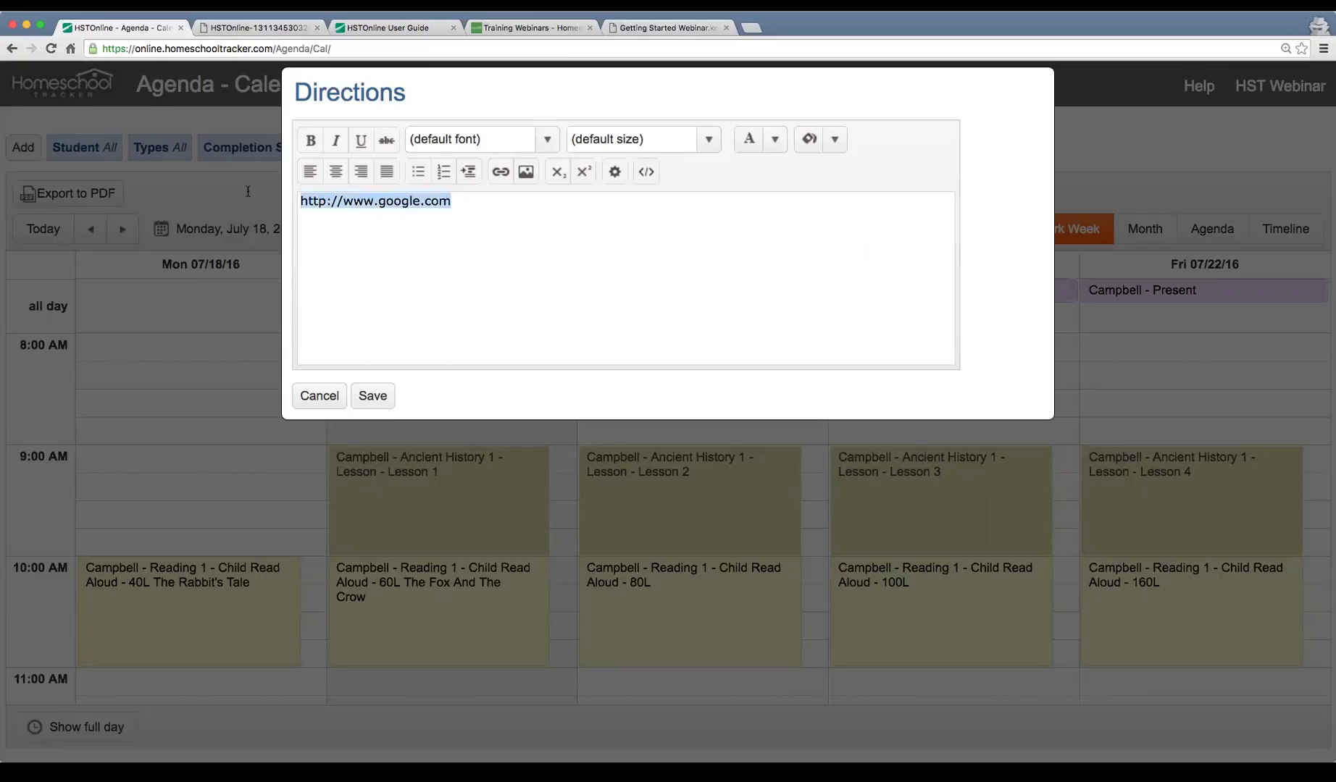
left_click(503, 181)
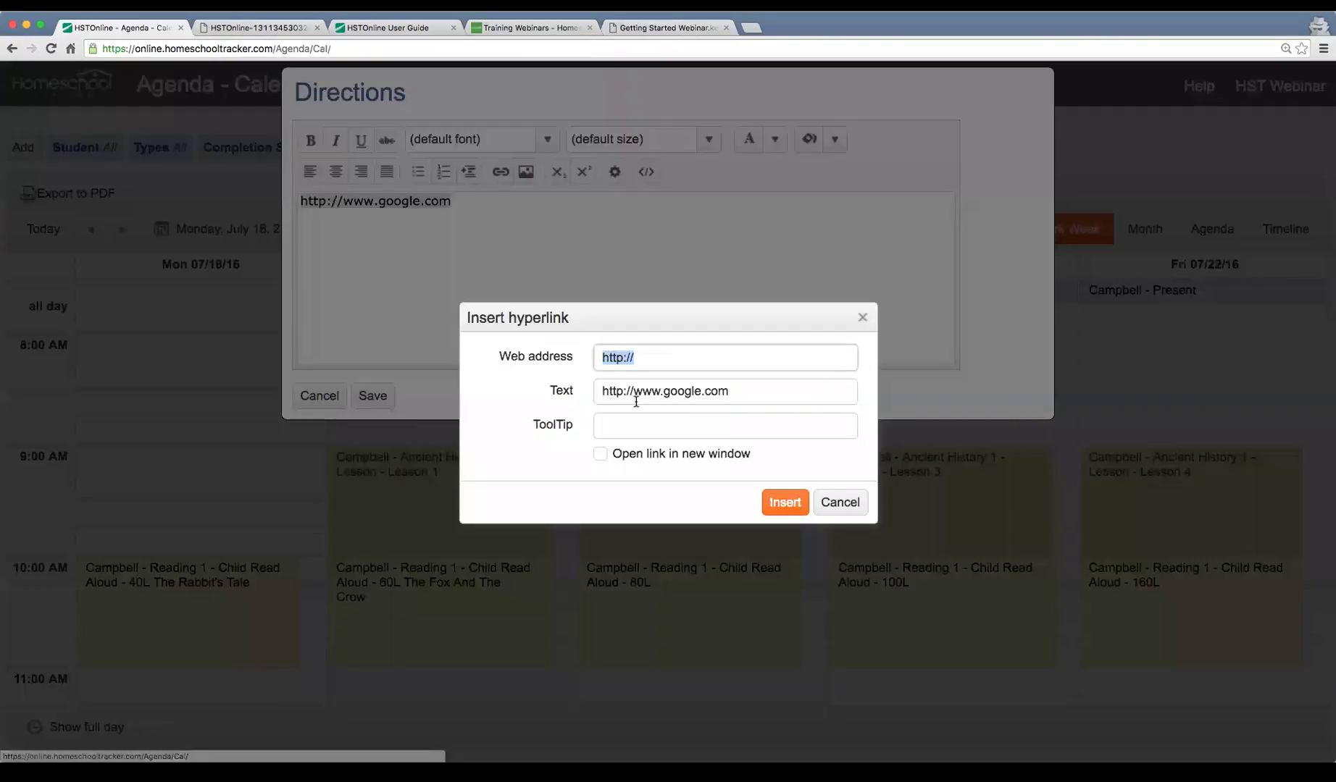
left_click_drag(770, 391, 545, 383)
key("super+c")
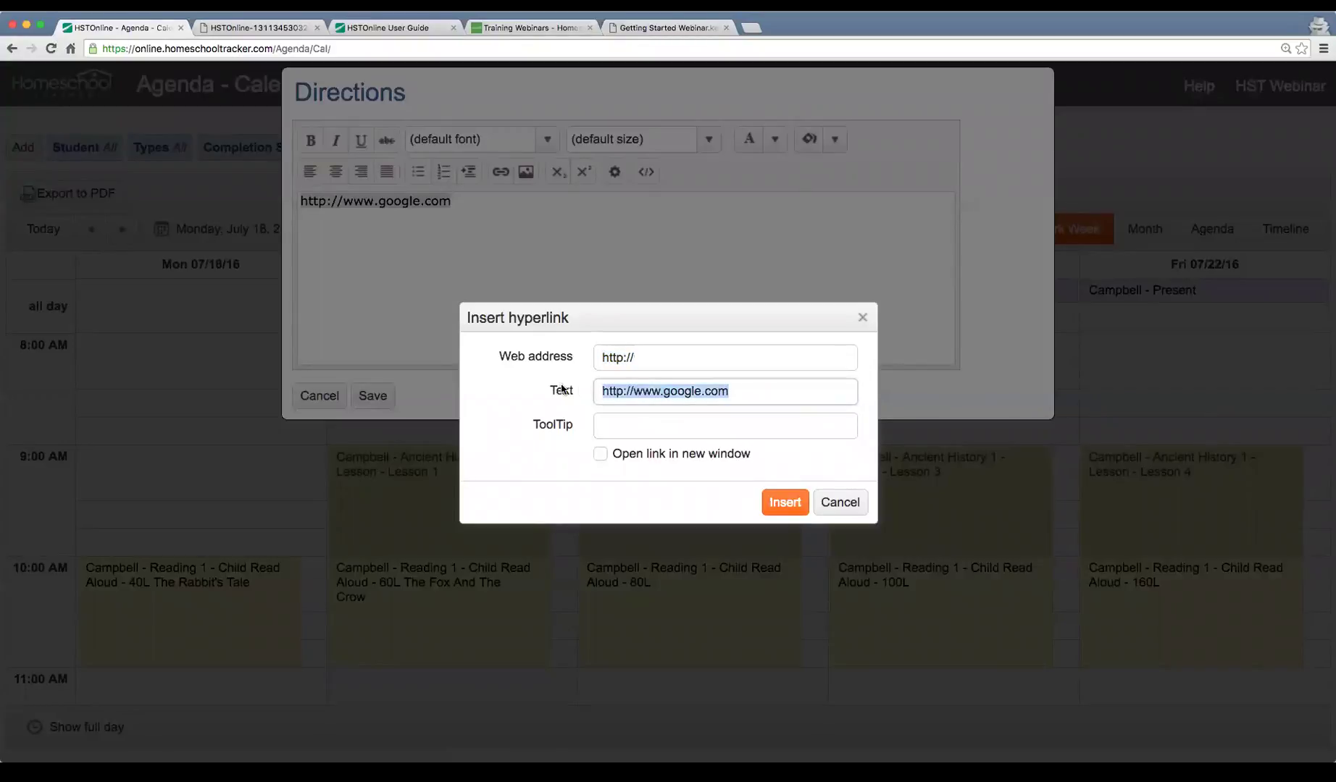
left_click_drag(638, 358, 529, 361)
key("super+v")
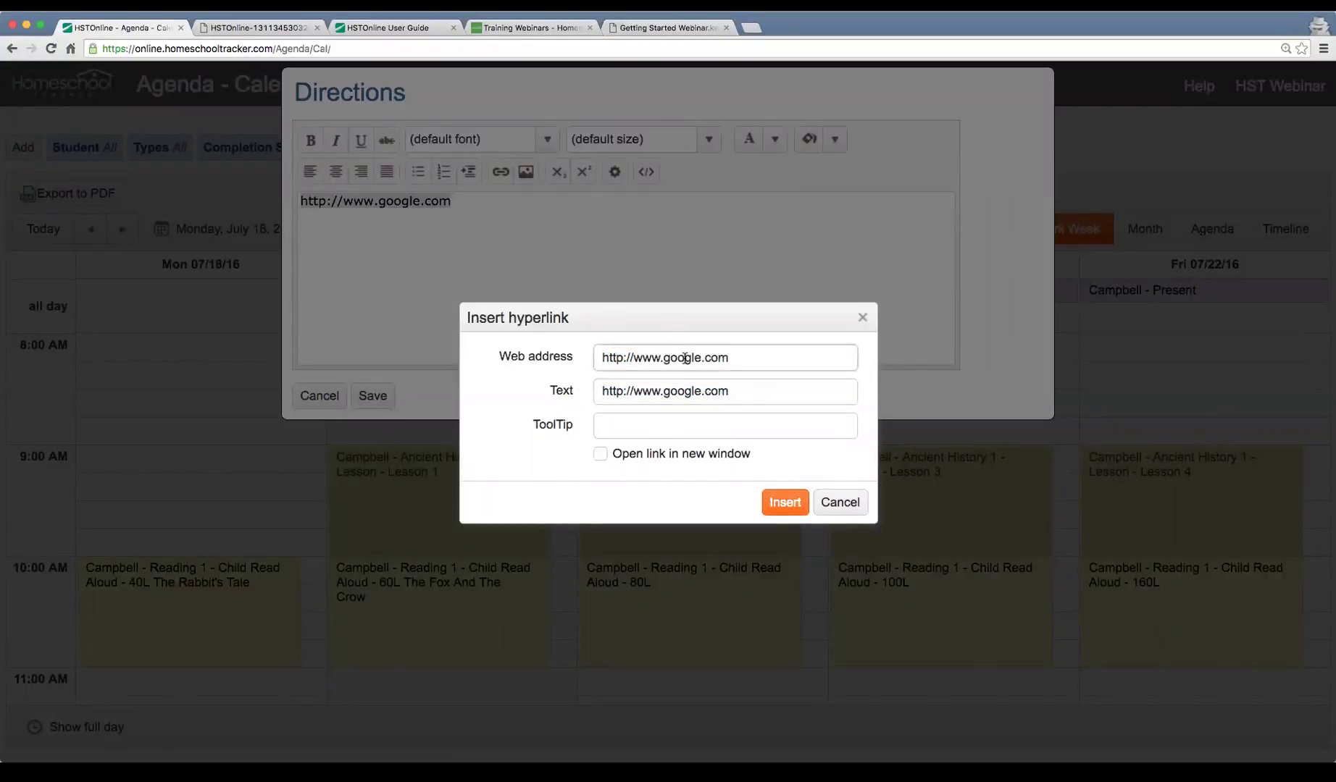
left_click(788, 512)
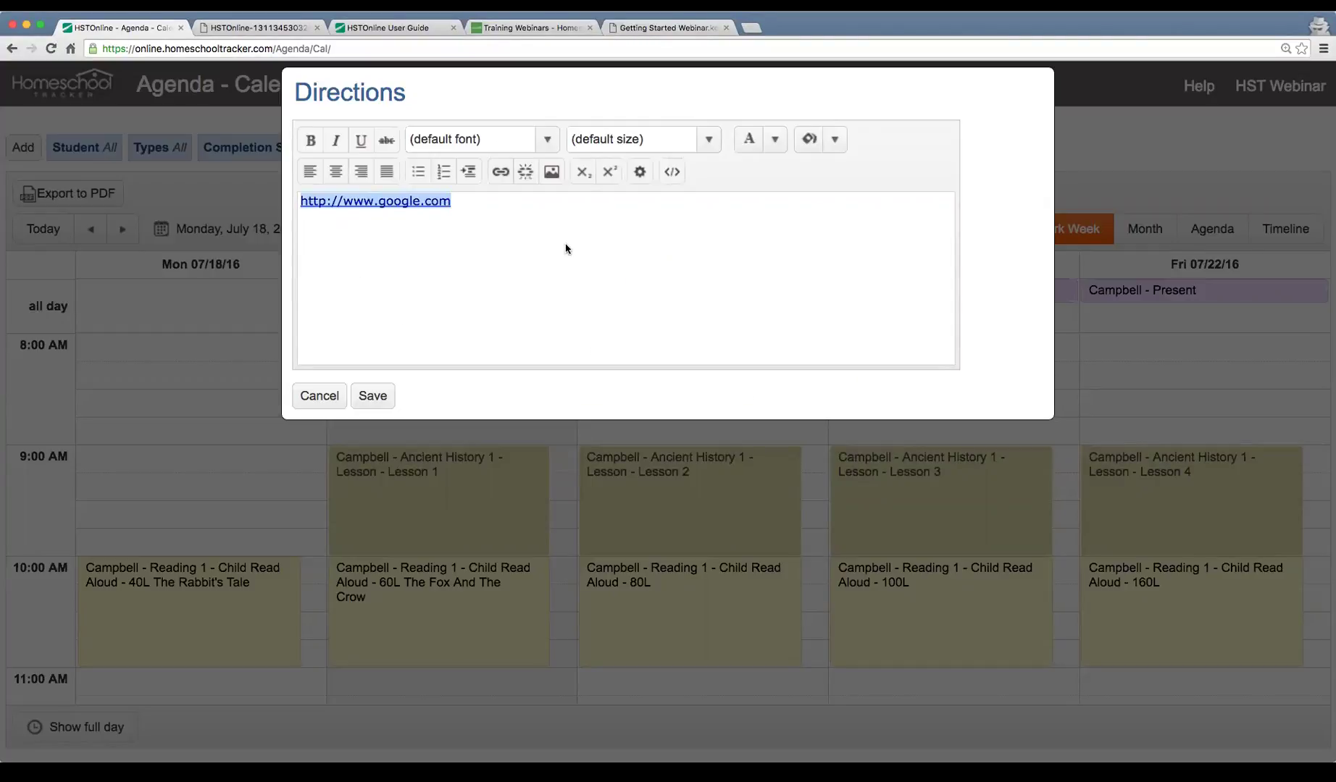
left_click(441, 221)
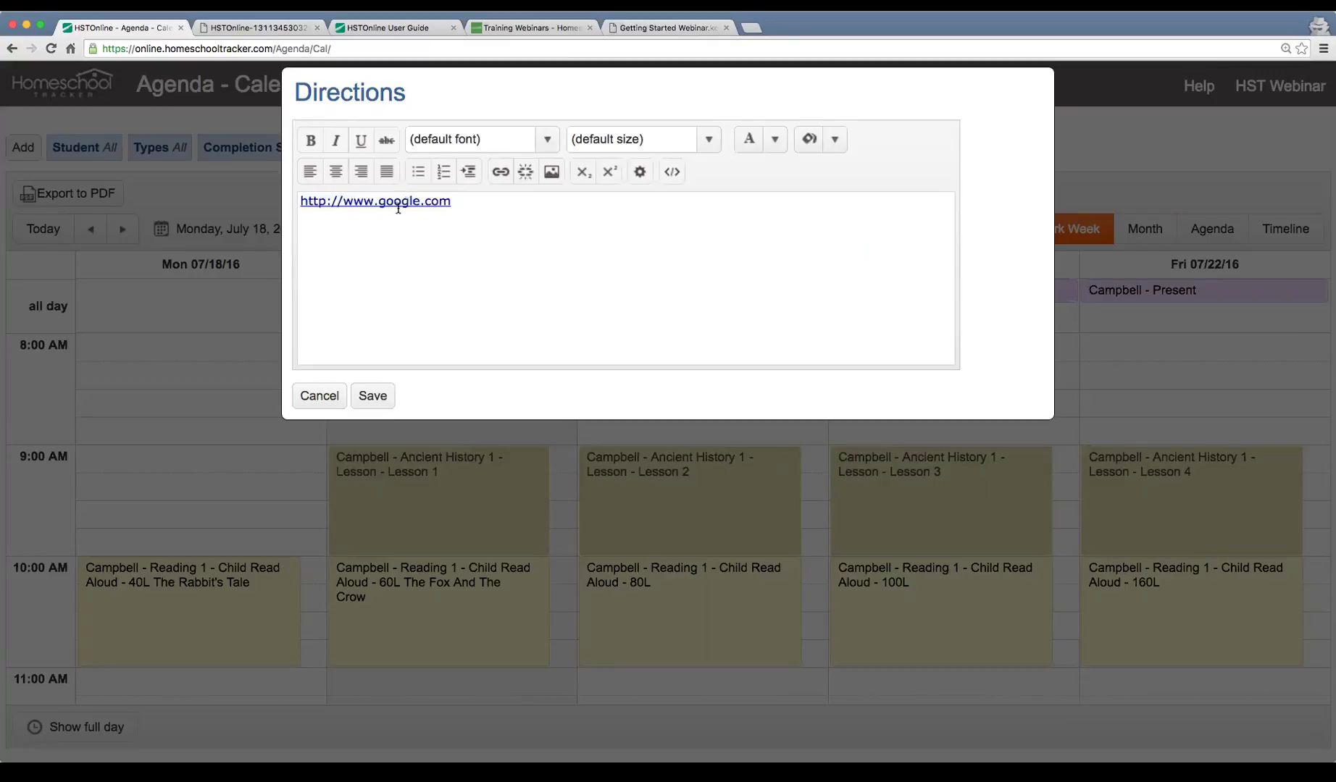
left_click(371, 397)
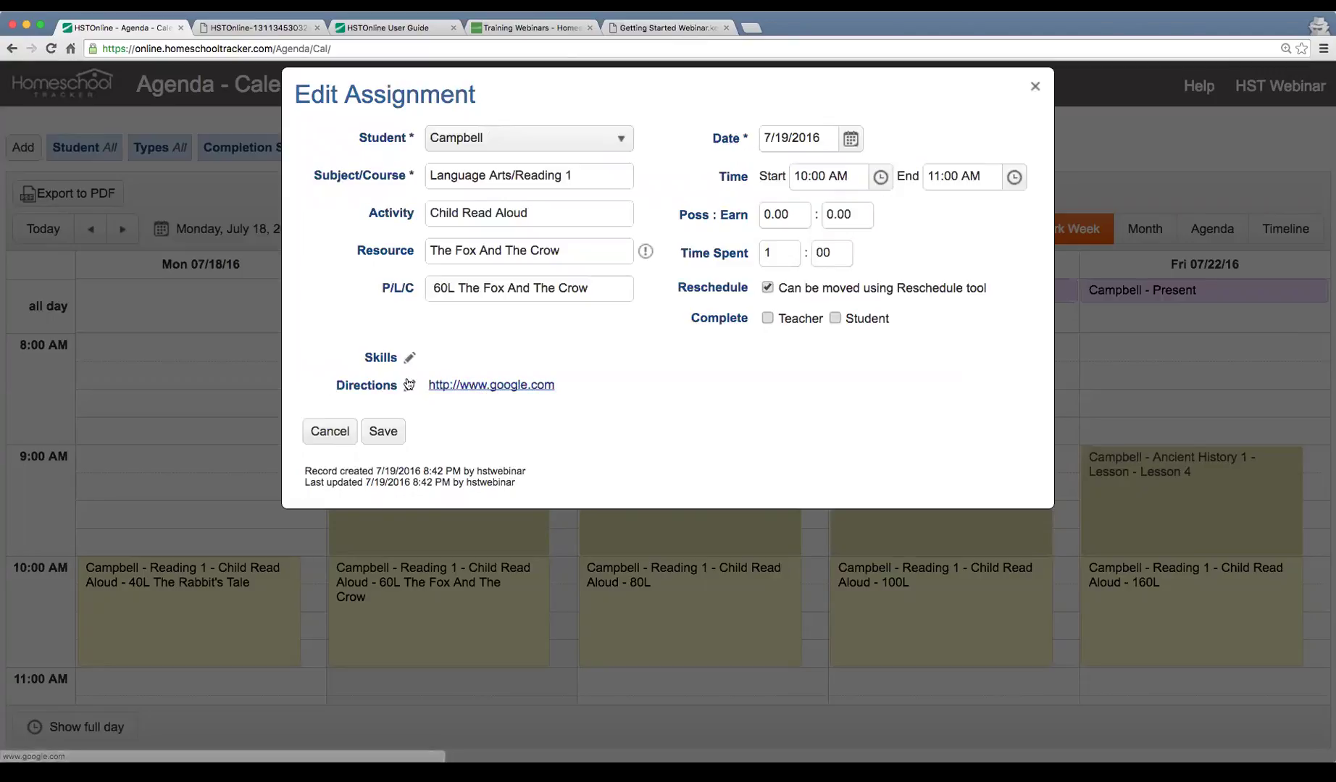
left_click(378, 432)
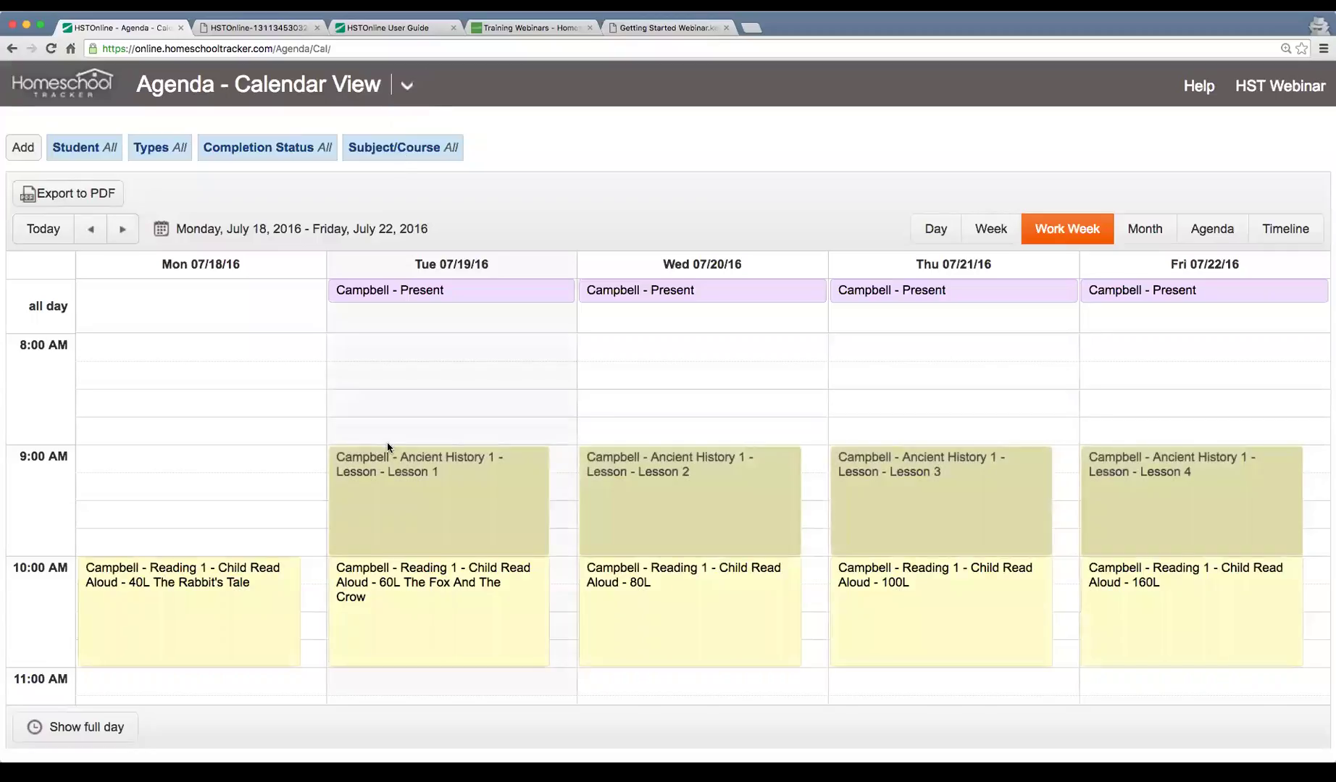
Enable Links among the optional fields in Program Options and save the change.
left_click(409, 98)
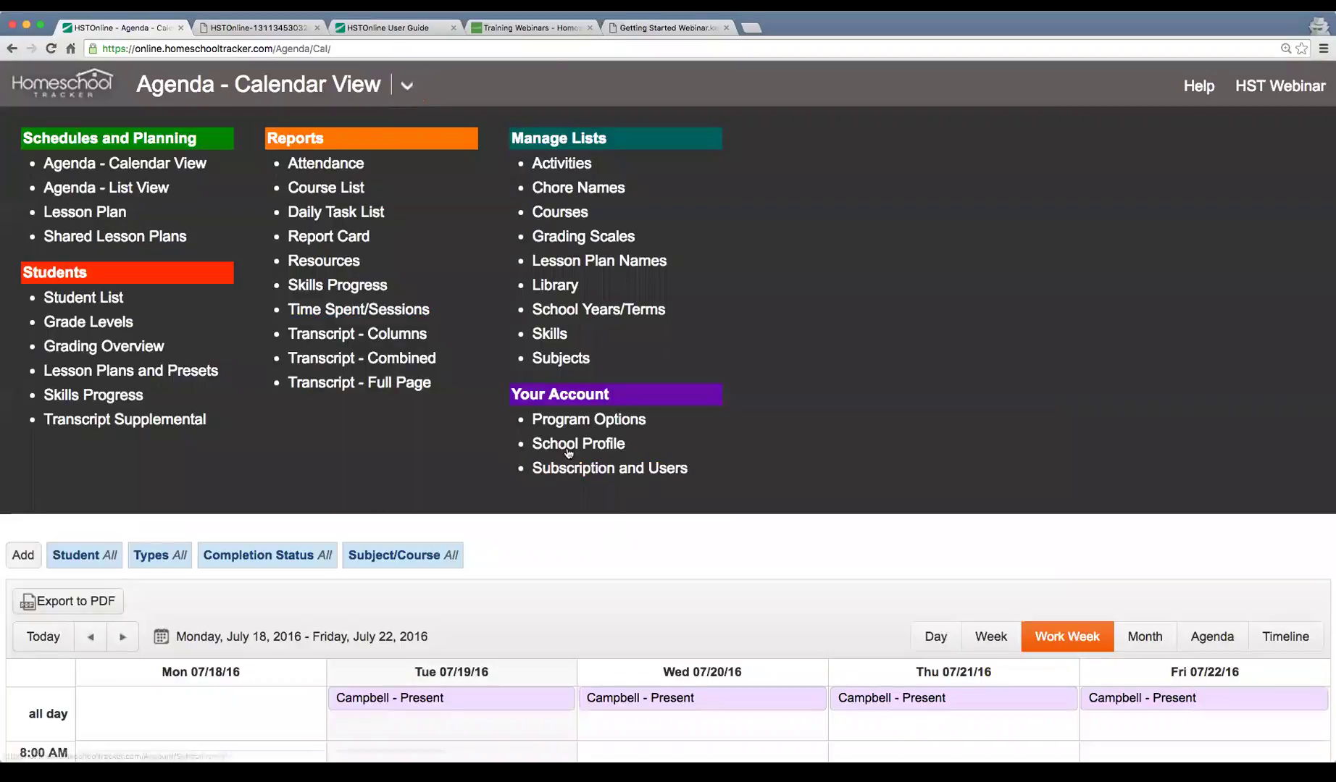
left_click(576, 422)
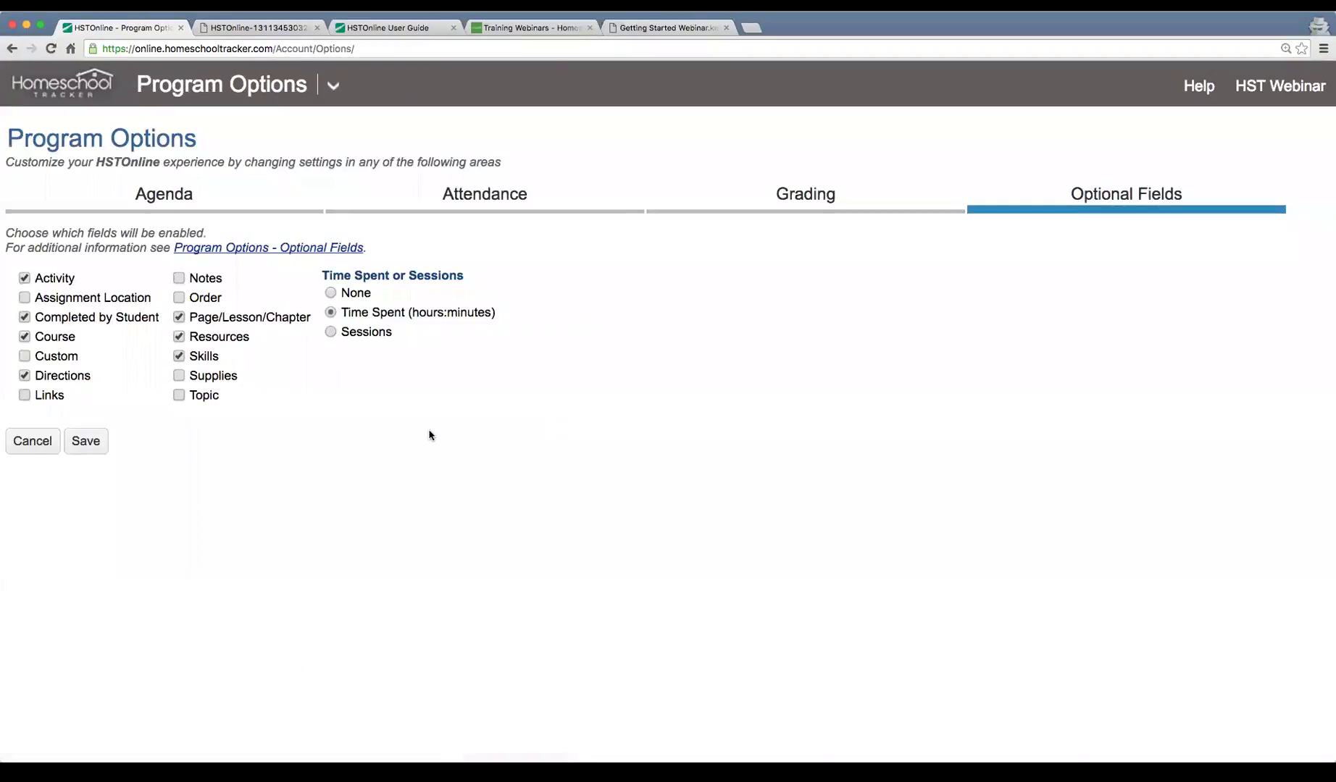
left_click(1124, 203)
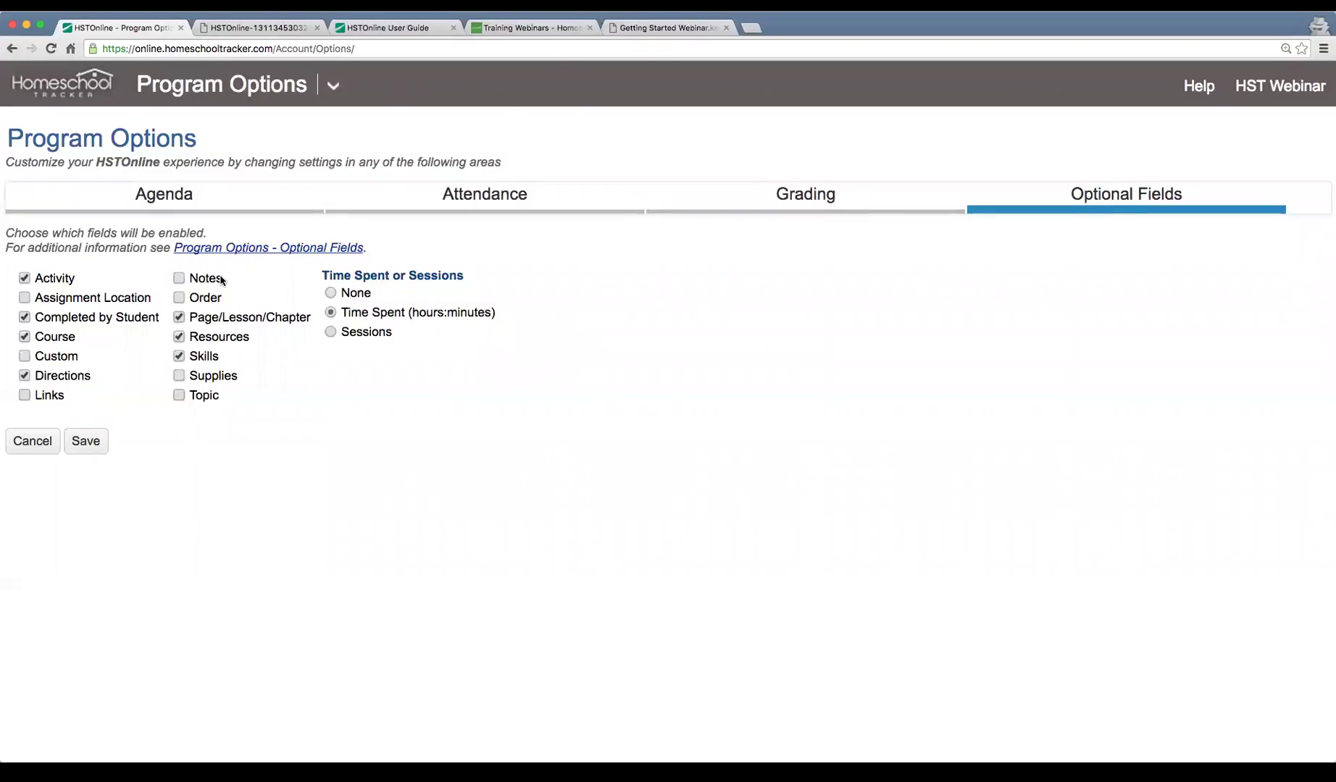
left_click(37, 400)
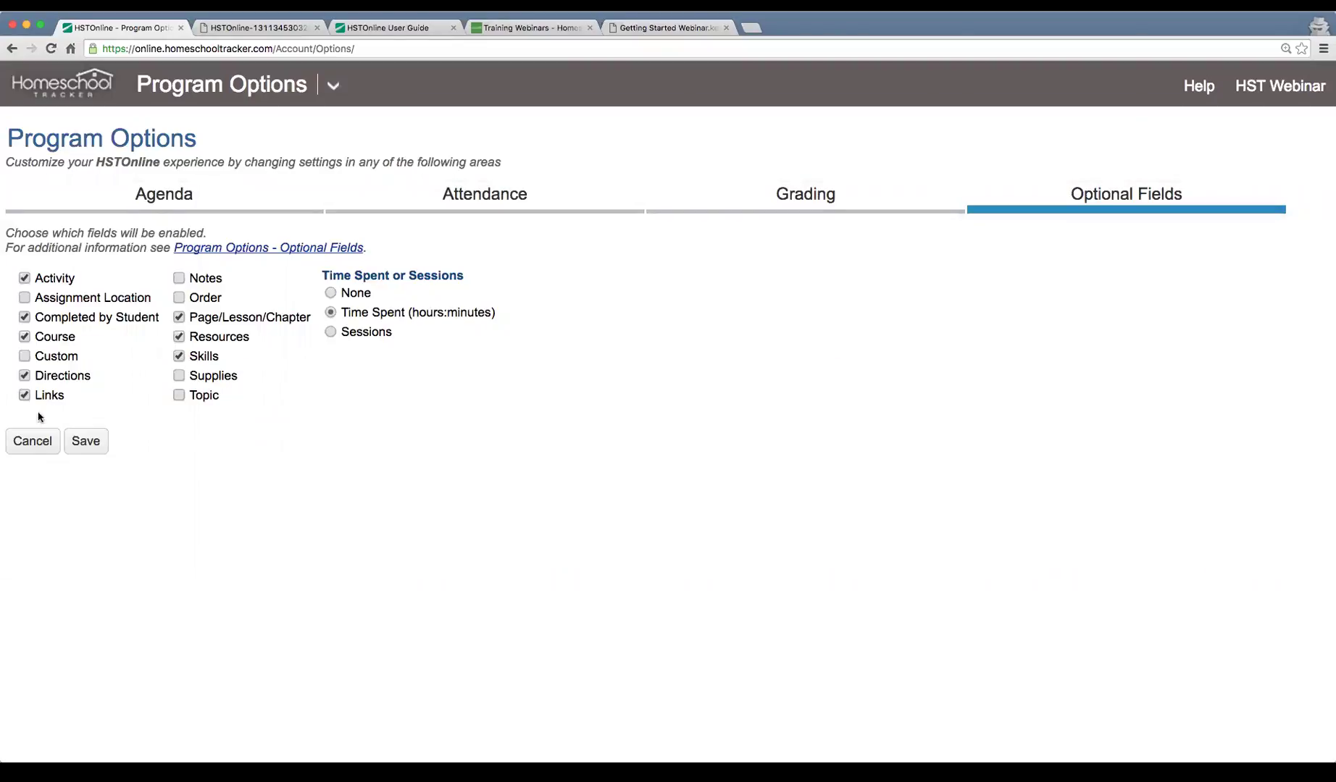
left_click(87, 441)
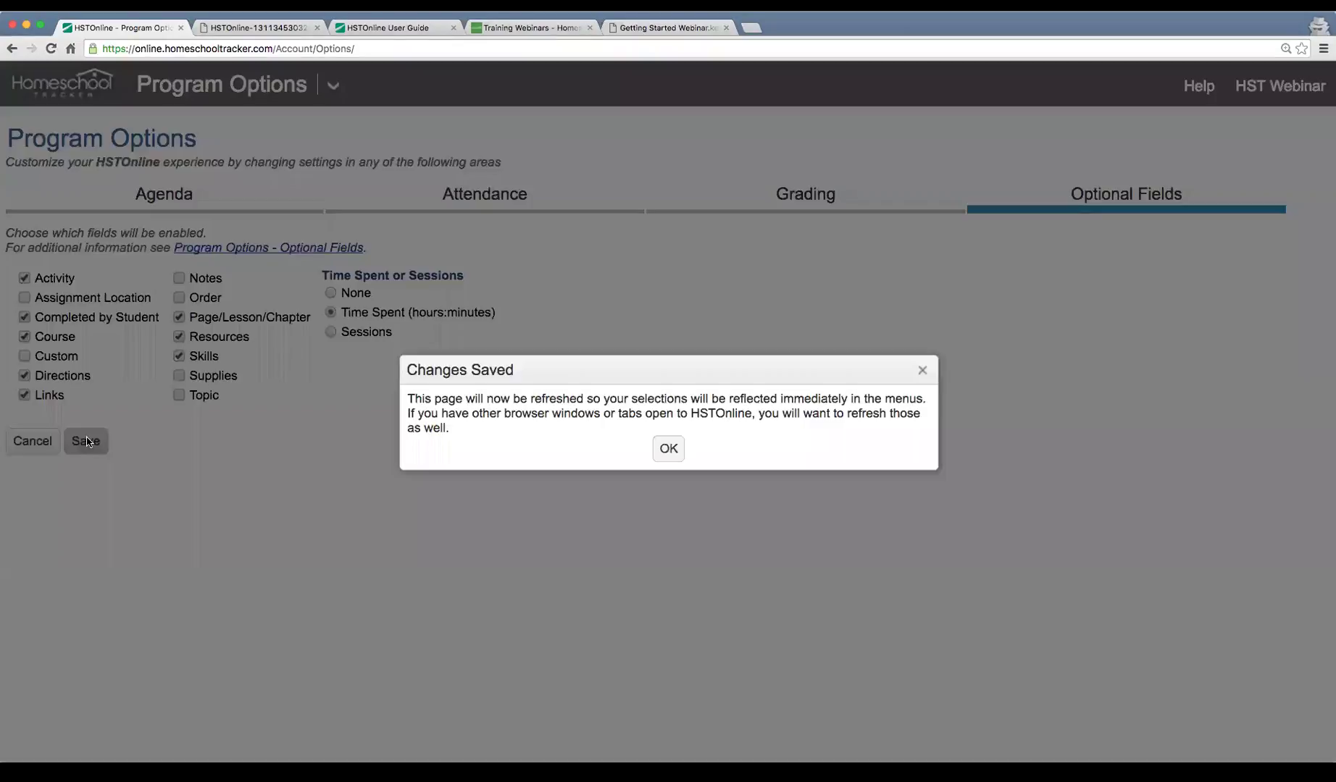
left_click(668, 448)
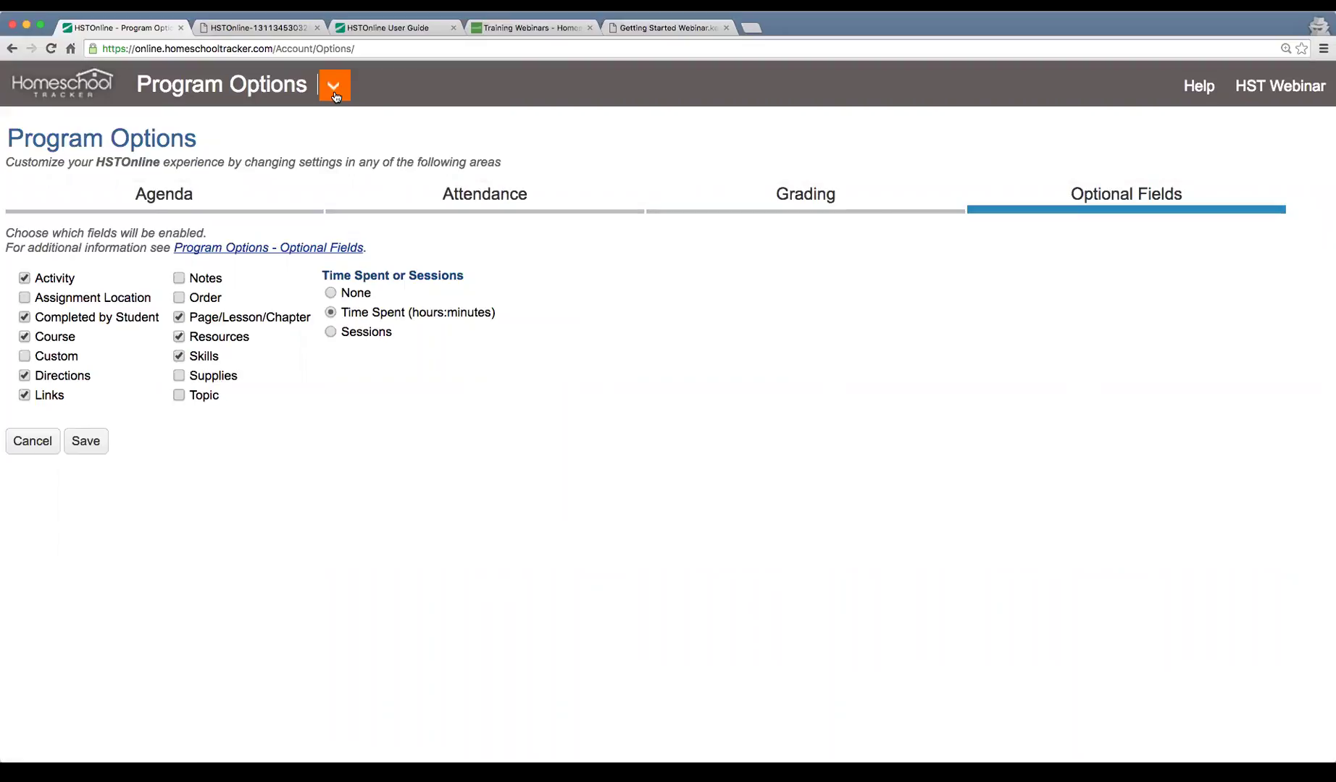
Return to the calendar view of the agenda and open the July 19 "60L The Fox And The Crow" assignment for editing.
left_click(334, 87)
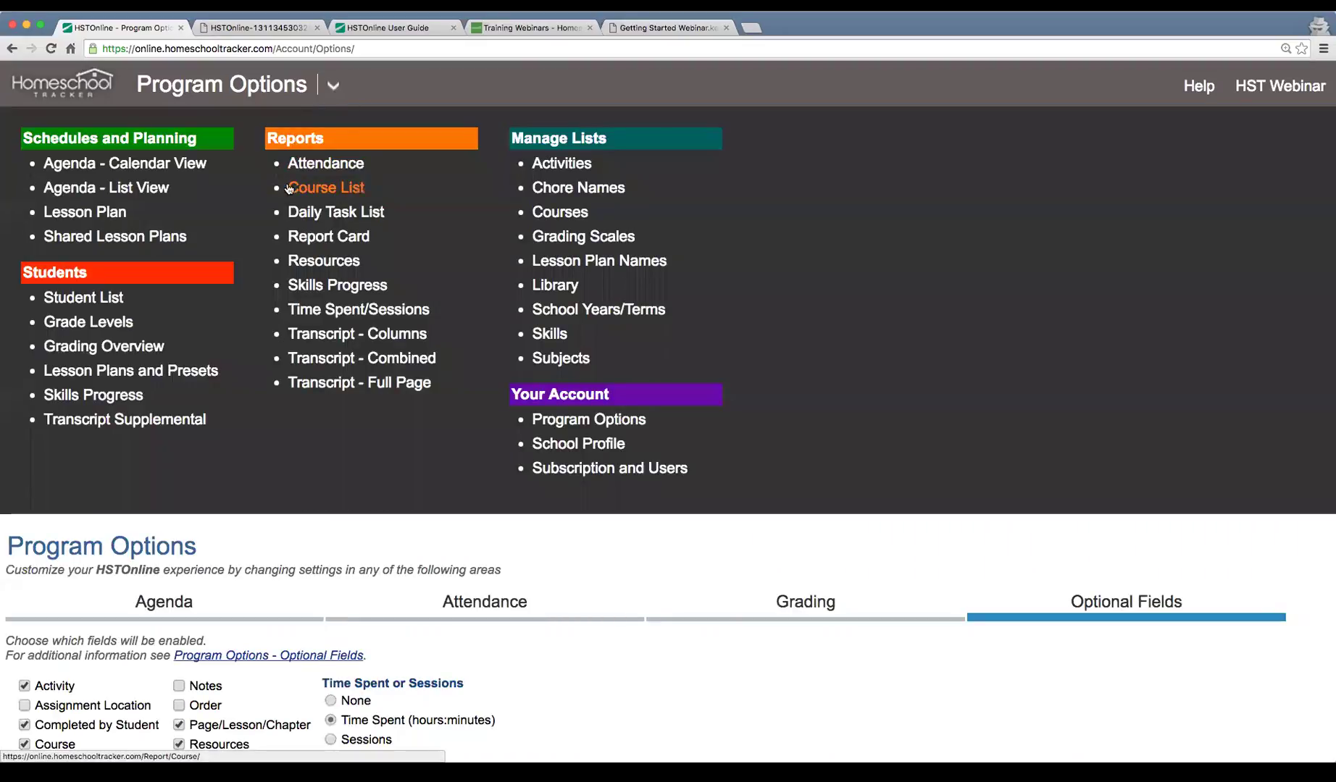
left_click(147, 167)
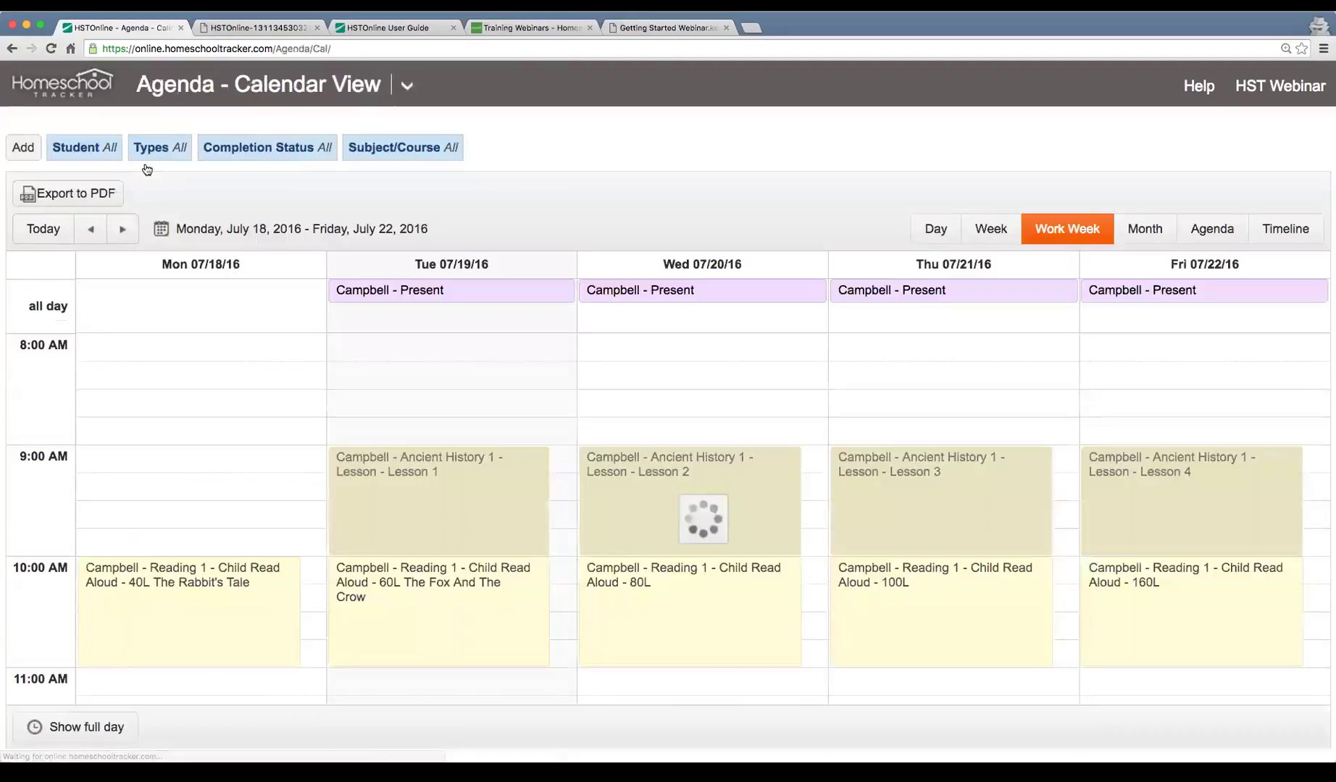
left_click(435, 609)
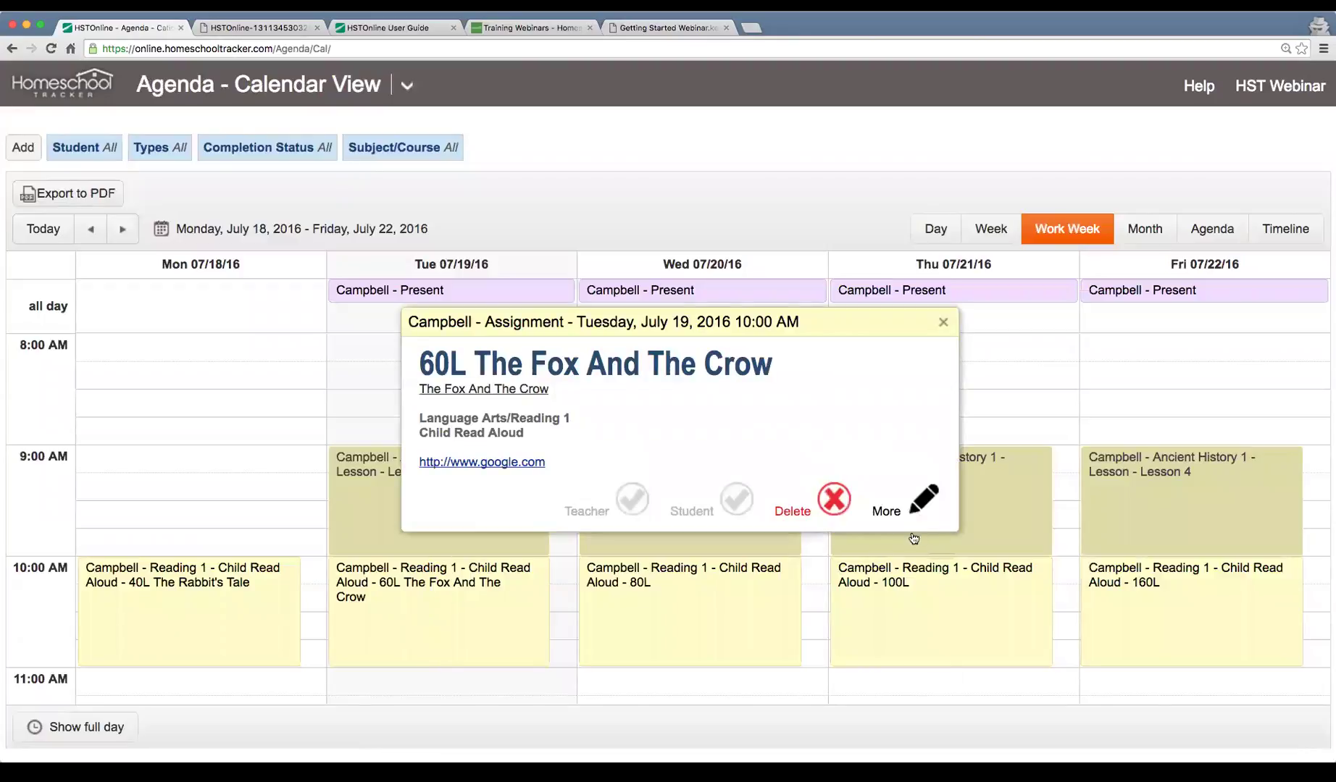
left_click(910, 499)
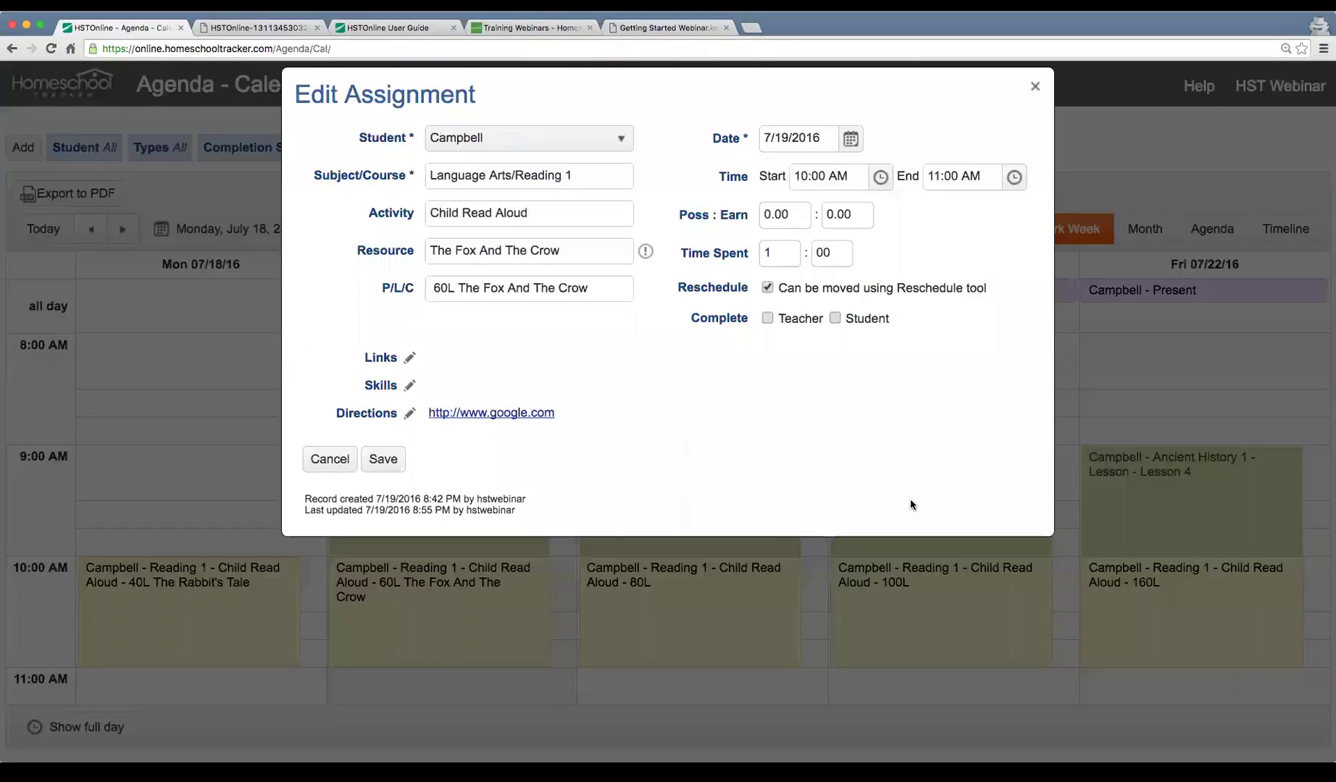
left_click(410, 358)
left_click(387, 141)
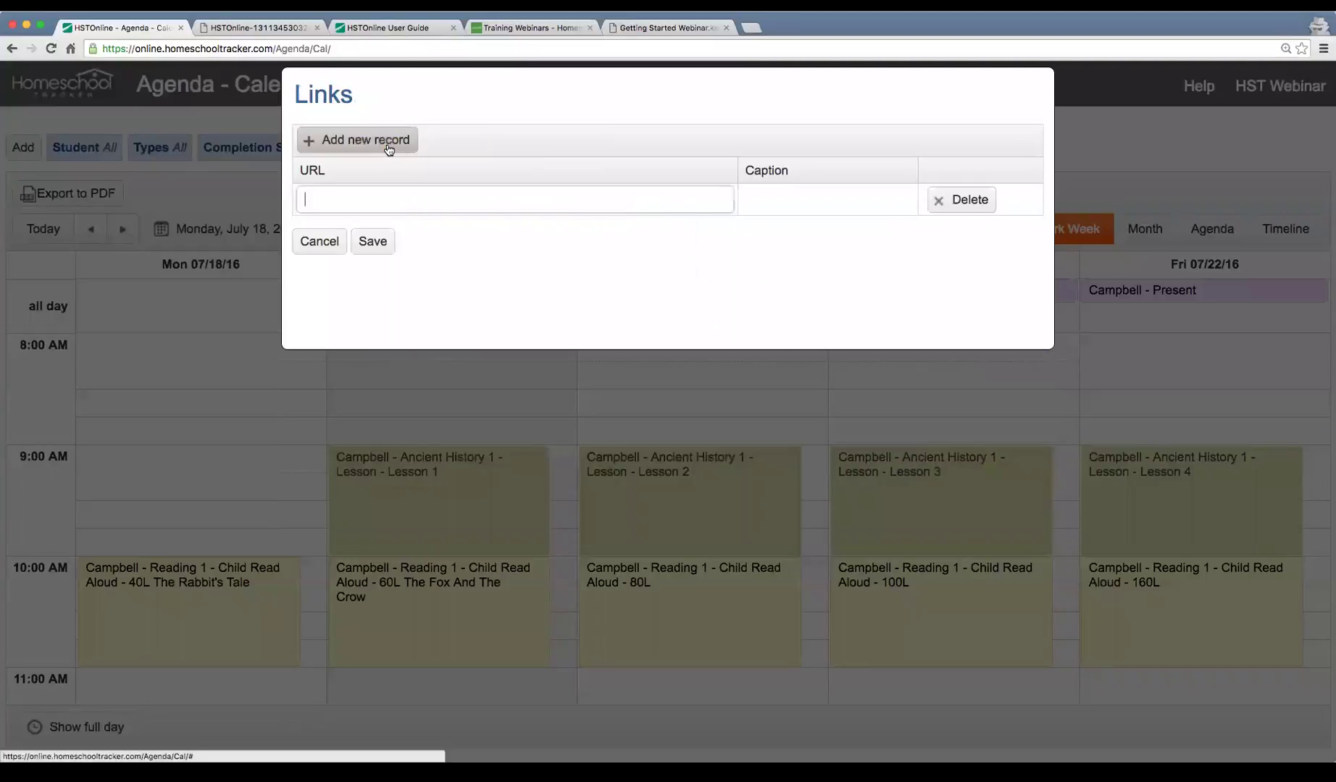
type("http://www.")
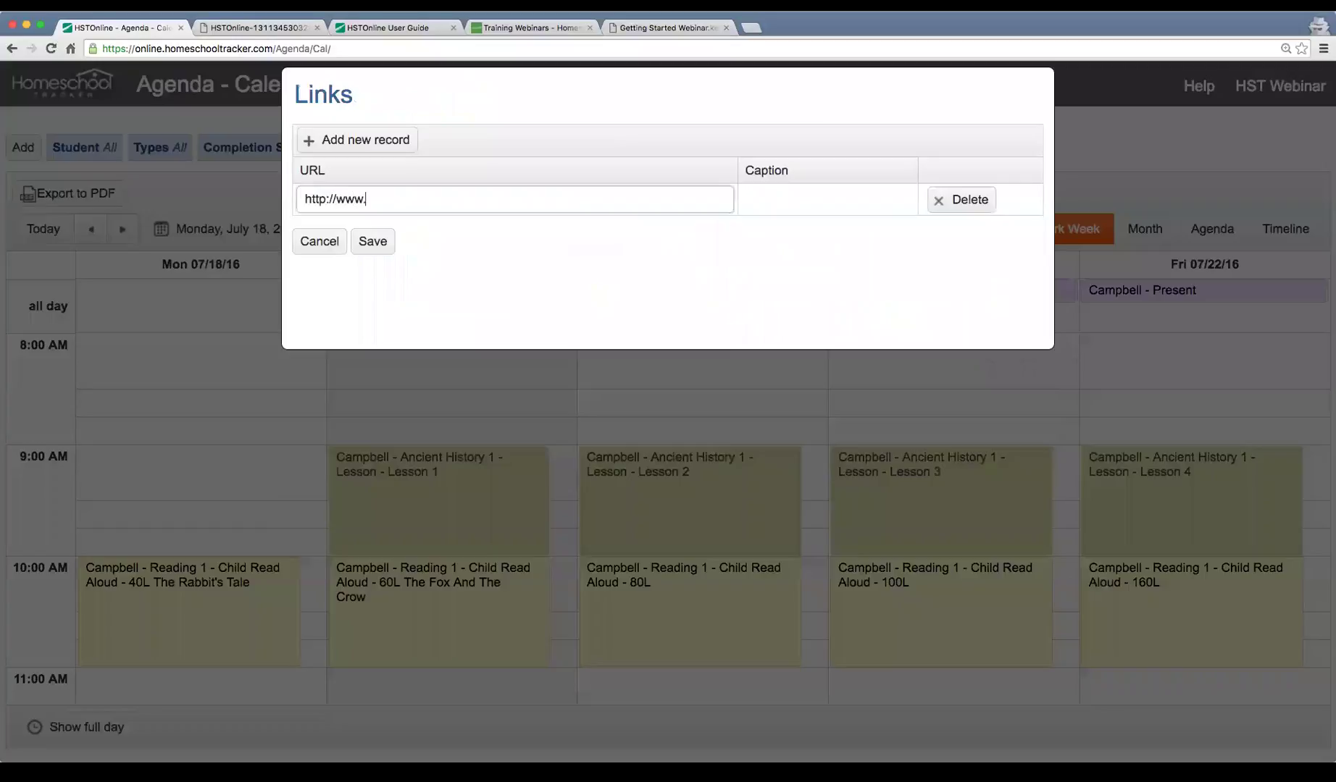
type("google.com")
key("Tab")
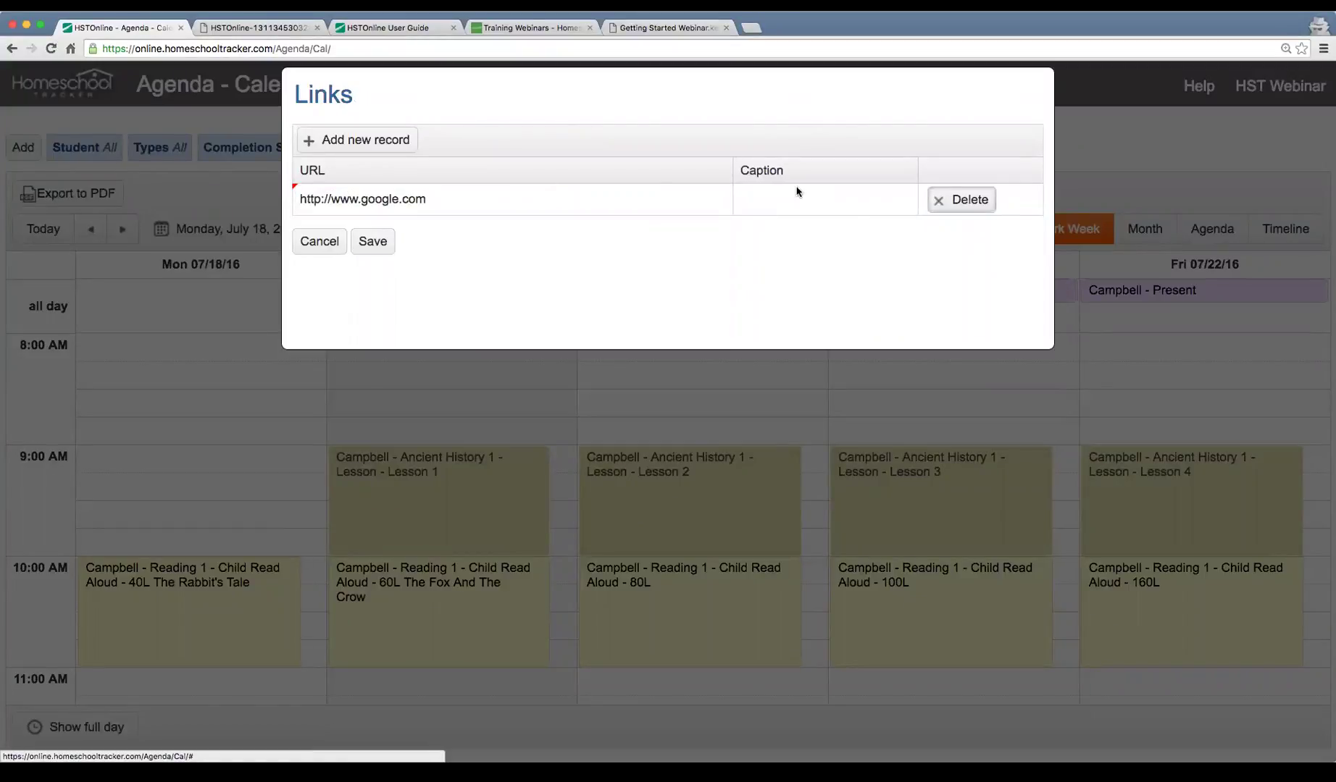
left_click(775, 200)
type("Google")
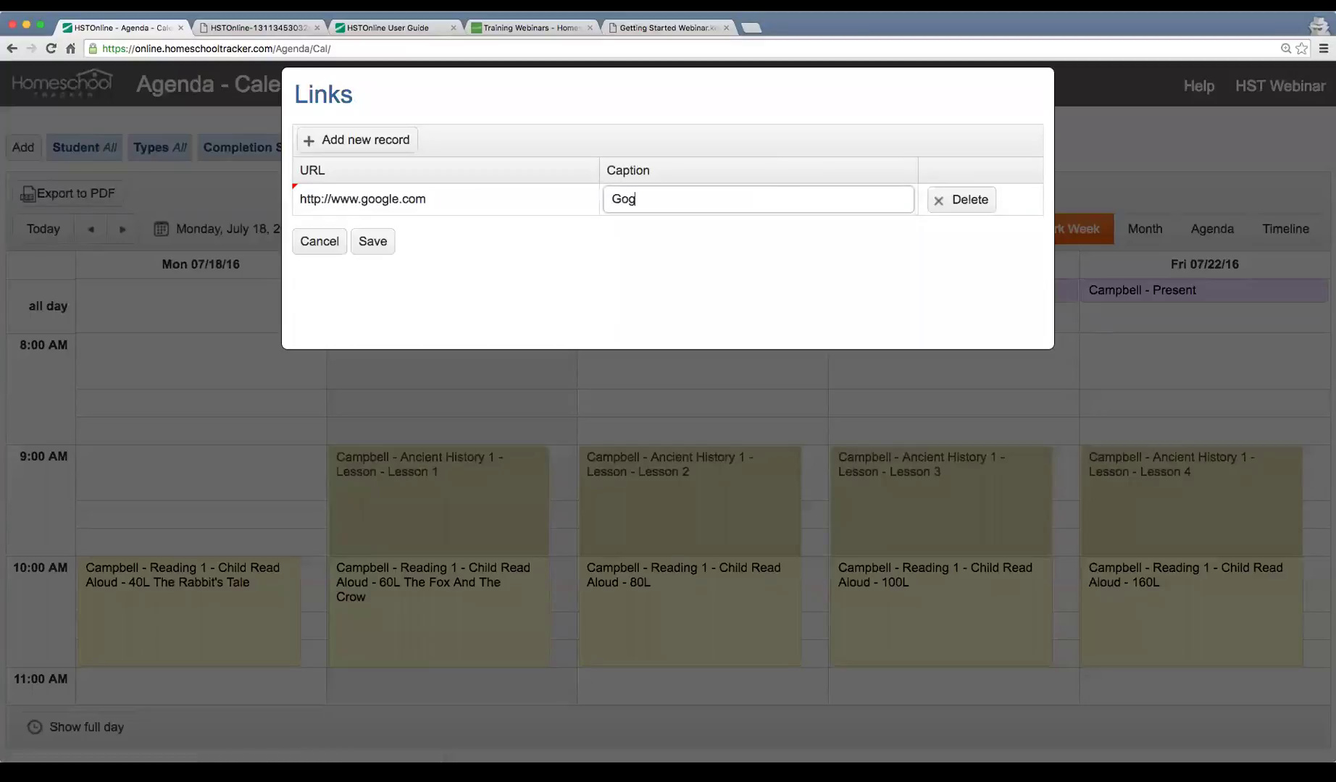
left_click(373, 242)
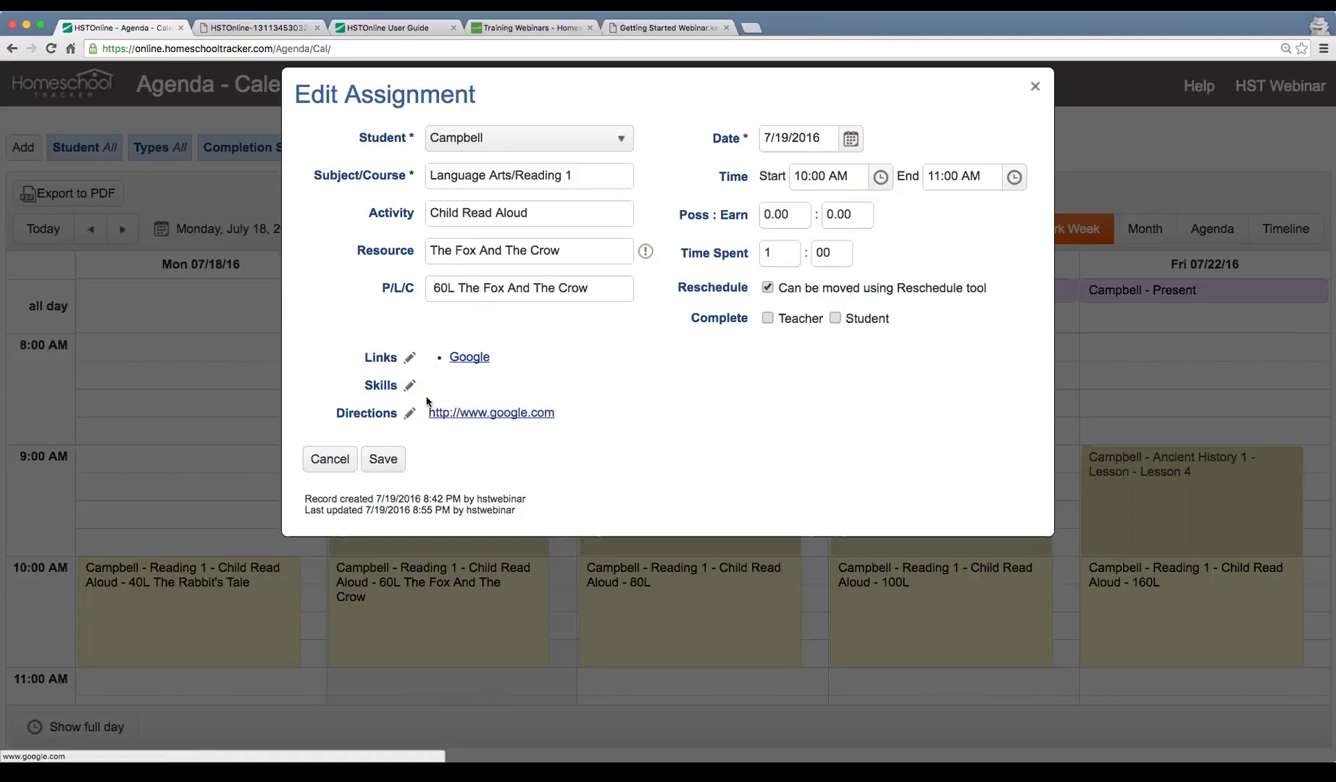
left_click(383, 461)
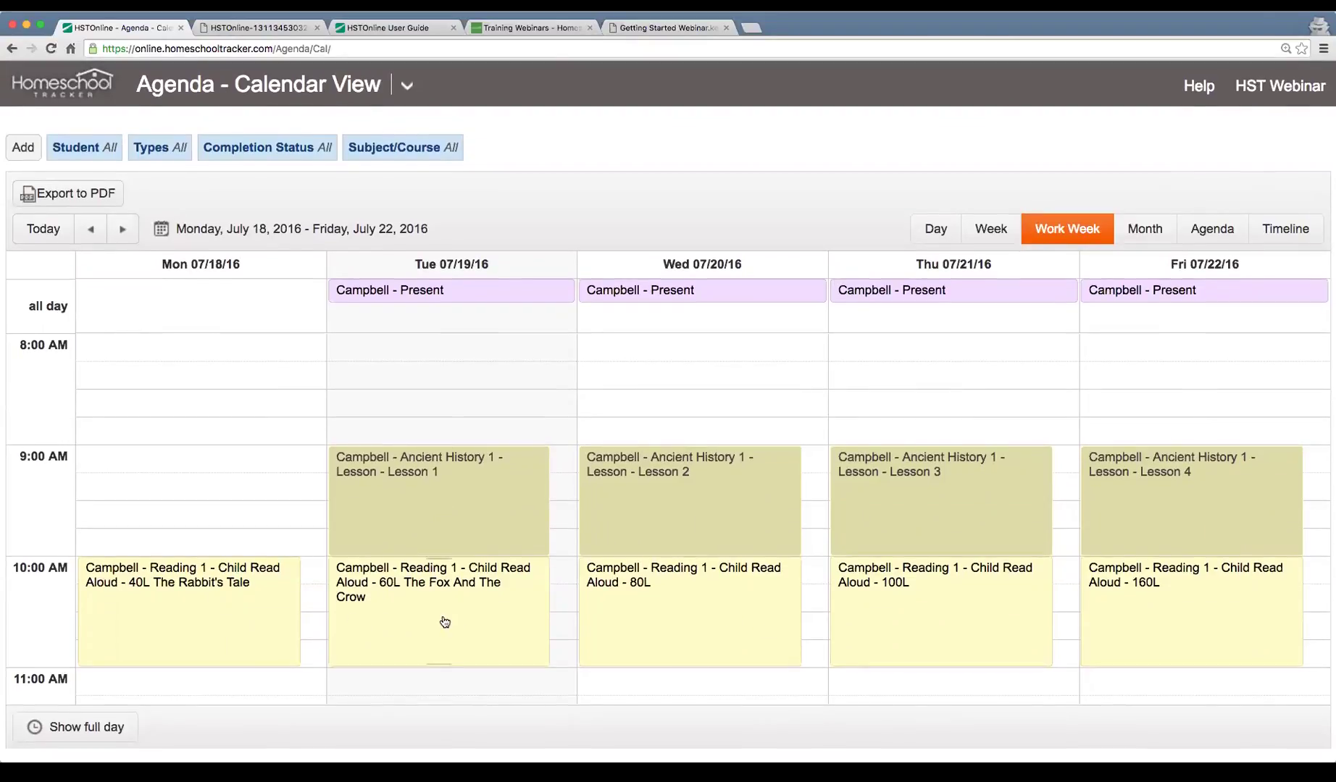
Set the July 19 "60L The Fox And The Crow" assignment's possible points to 100 and earned points to 94.7, and save it.
left_click(487, 617)
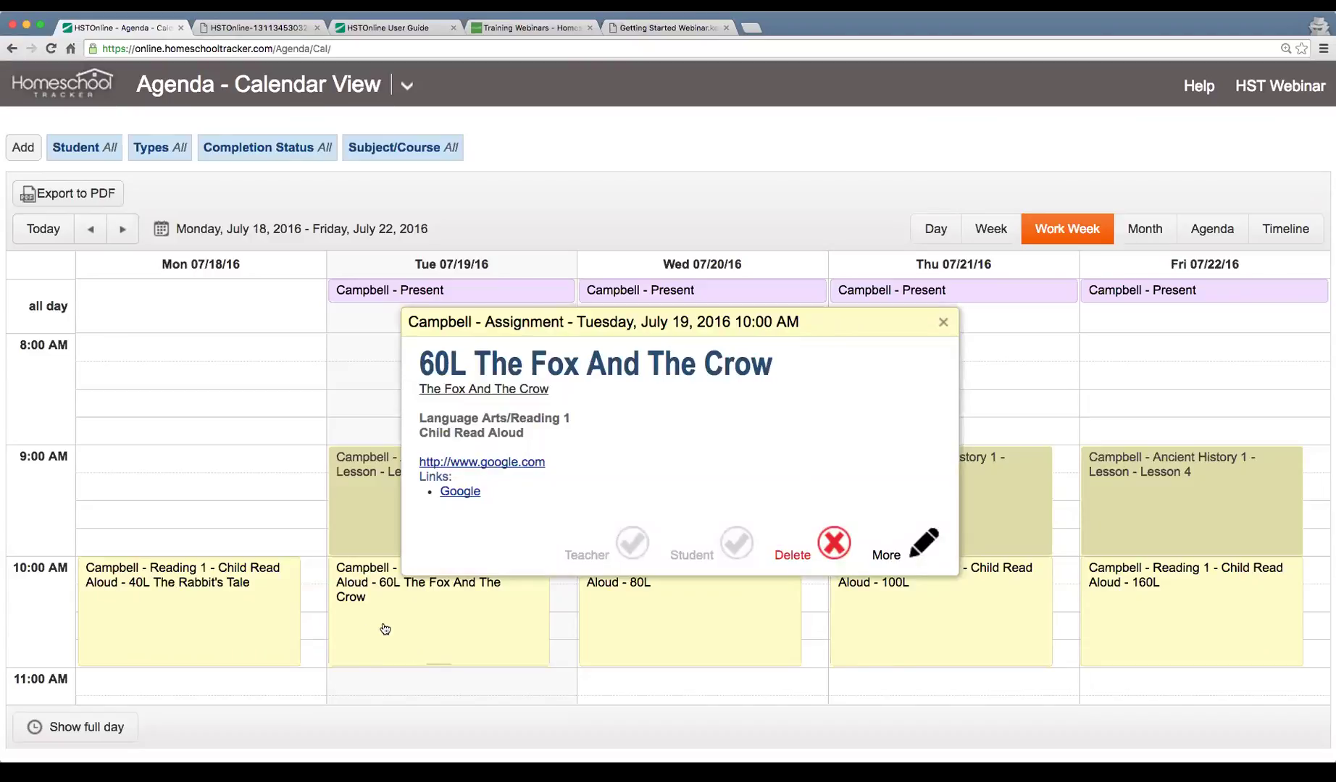
left_click(919, 551)
left_click(795, 225)
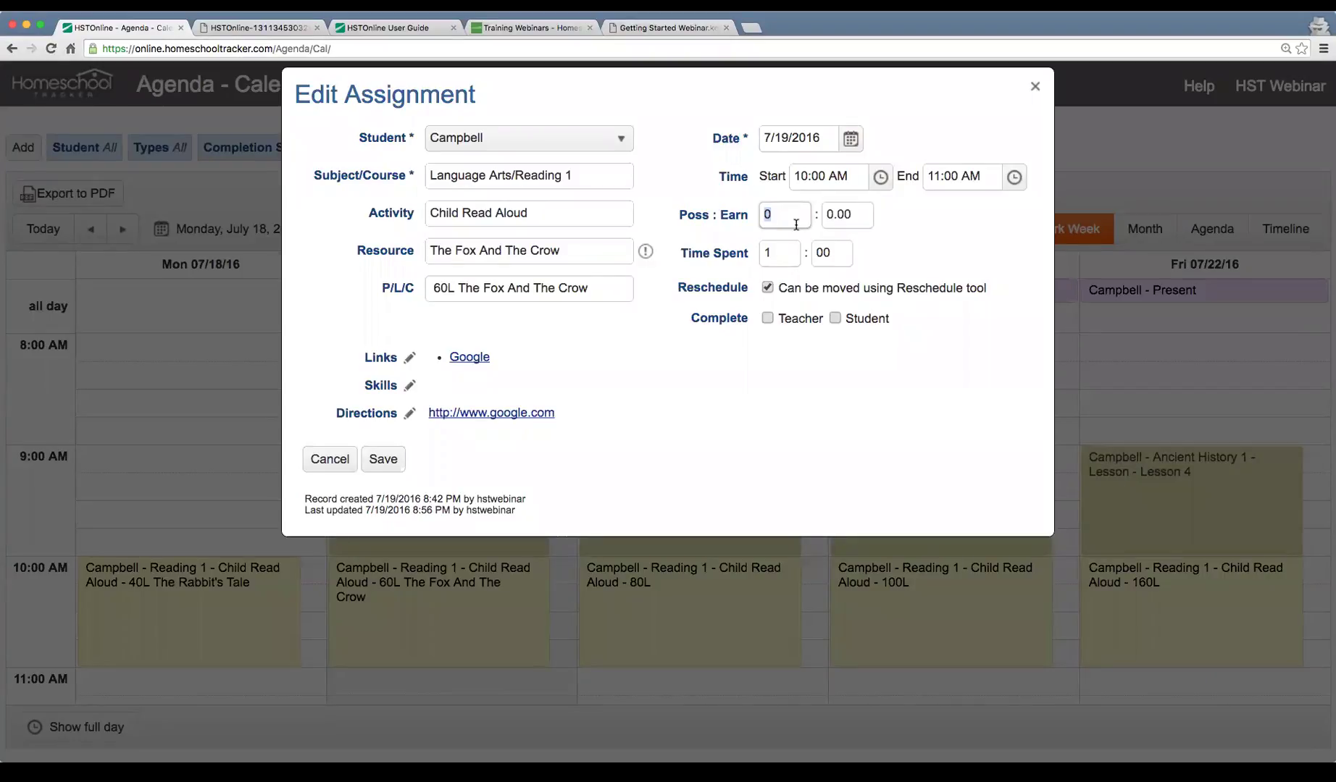
type("100")
key("Tab")
type("94.7")
left_click(382, 458)
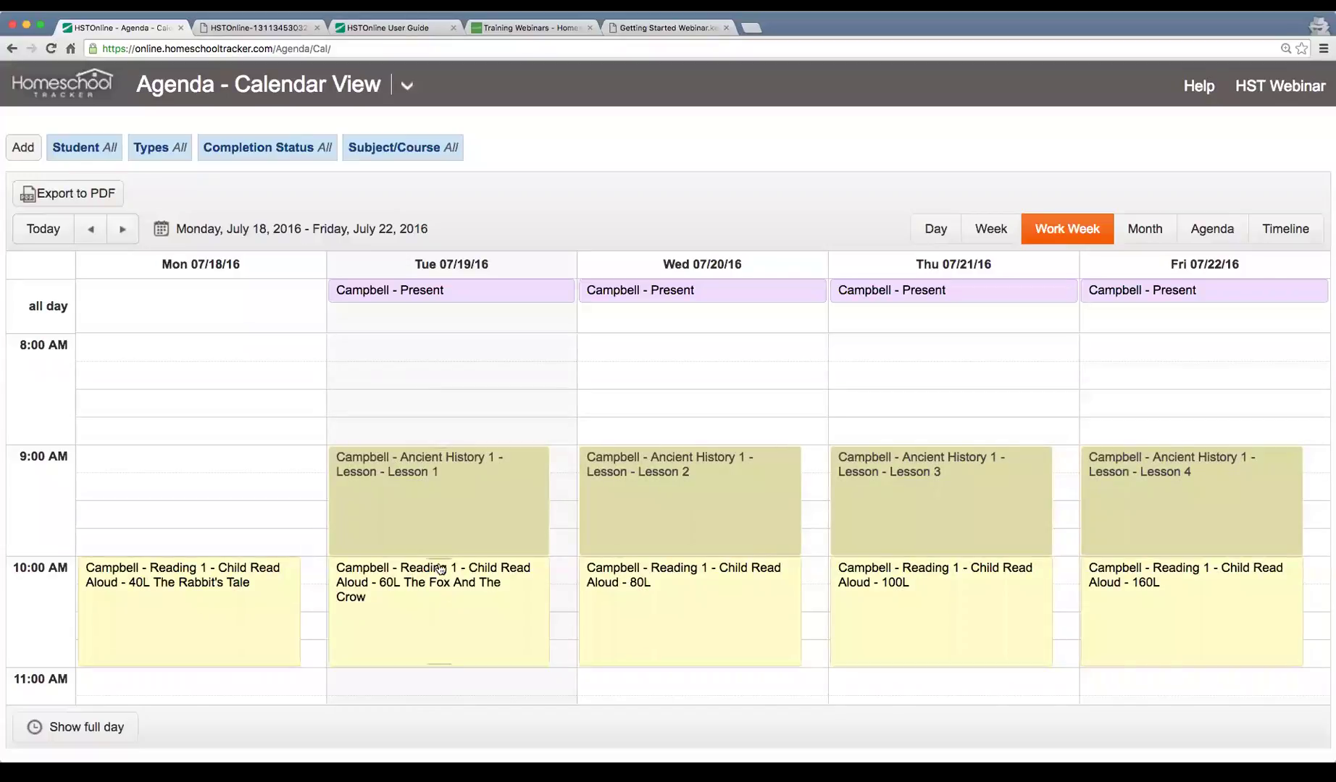
Mark the July 19 "60L The Fox And The Crow" assignment as complete by the teacher and save it.
left_click(450, 607)
left_click(924, 543)
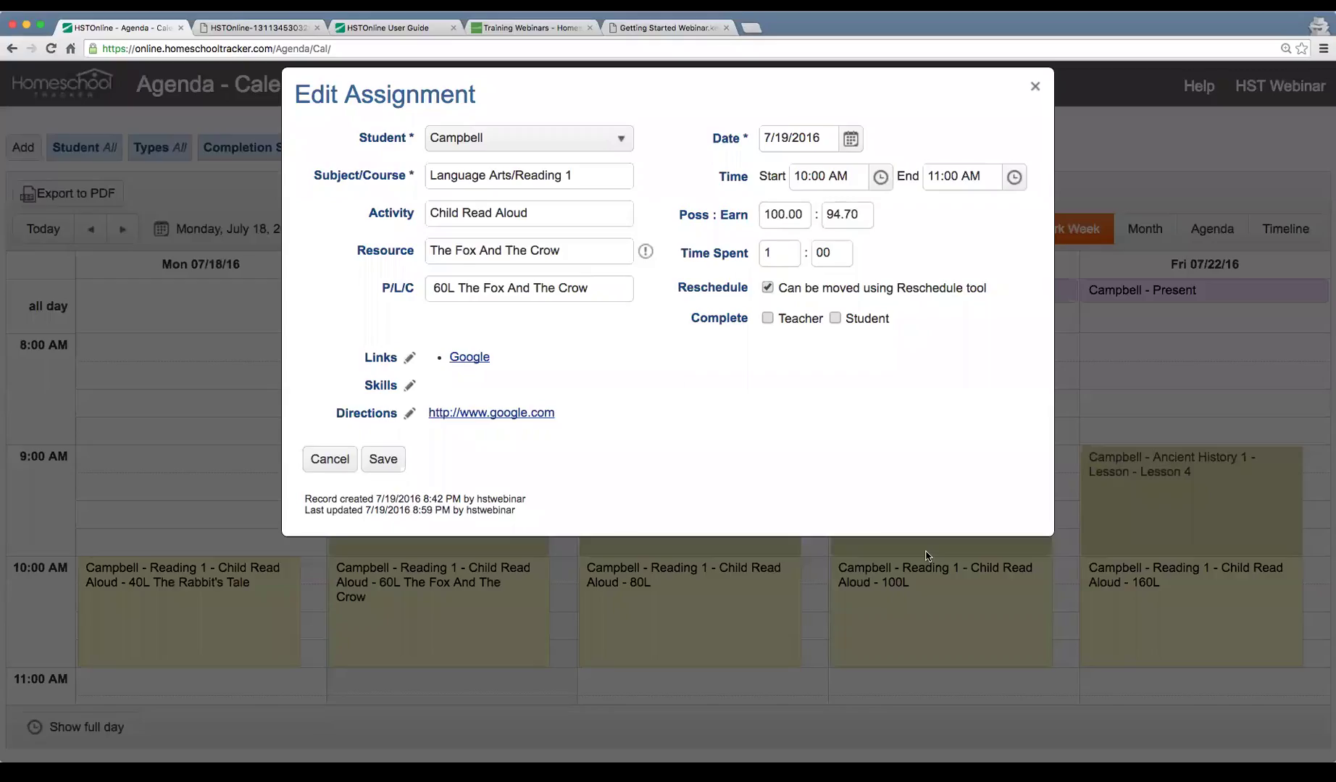
left_click(794, 320)
left_click(383, 459)
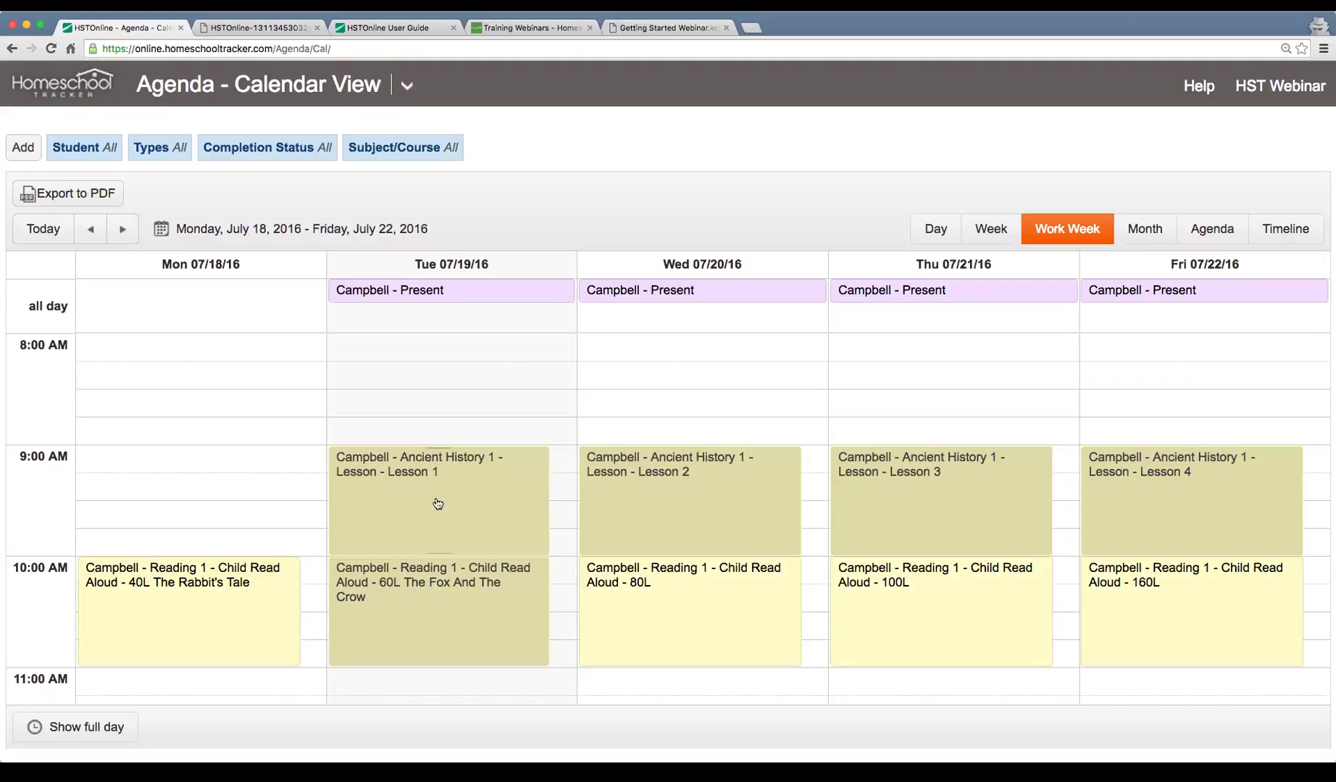
Look at the full-page transcript report options, and check the 2016-2017 entry in the School Years list.
left_click(408, 85)
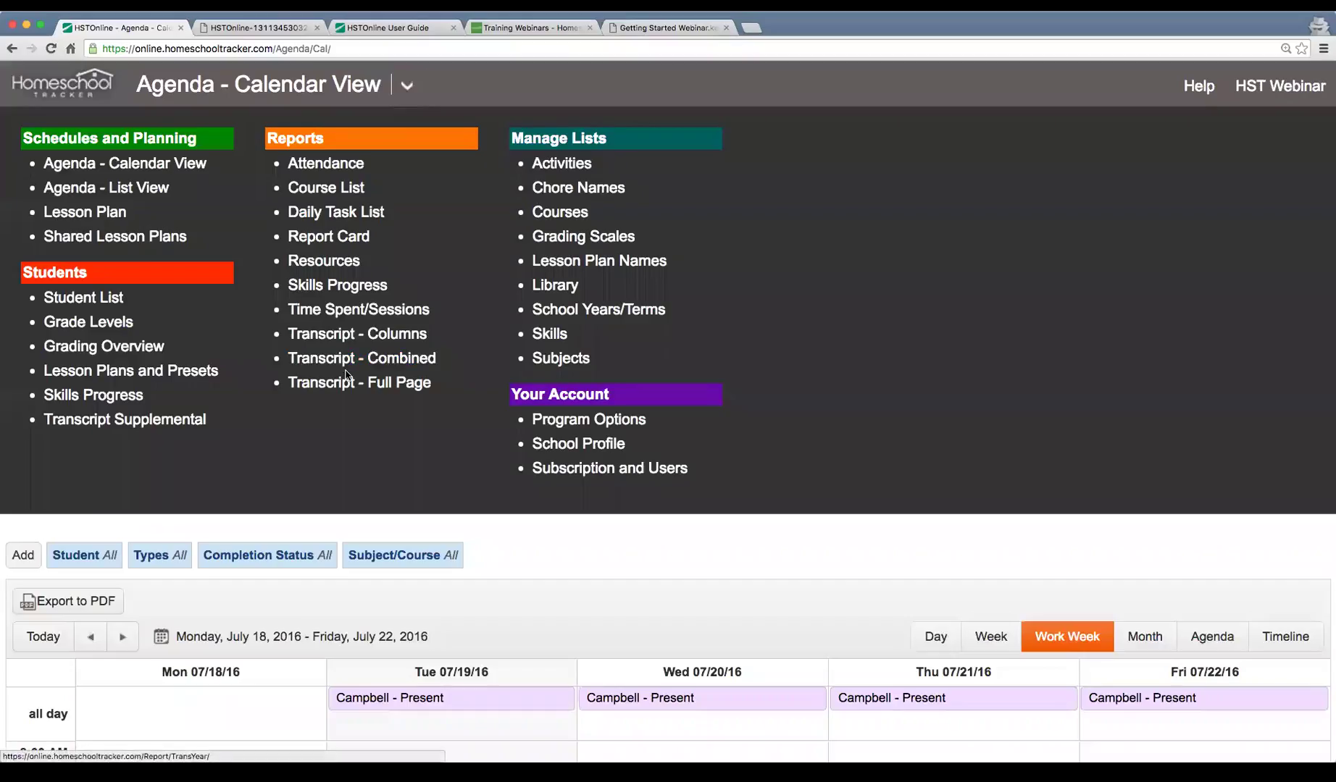
left_click(360, 382)
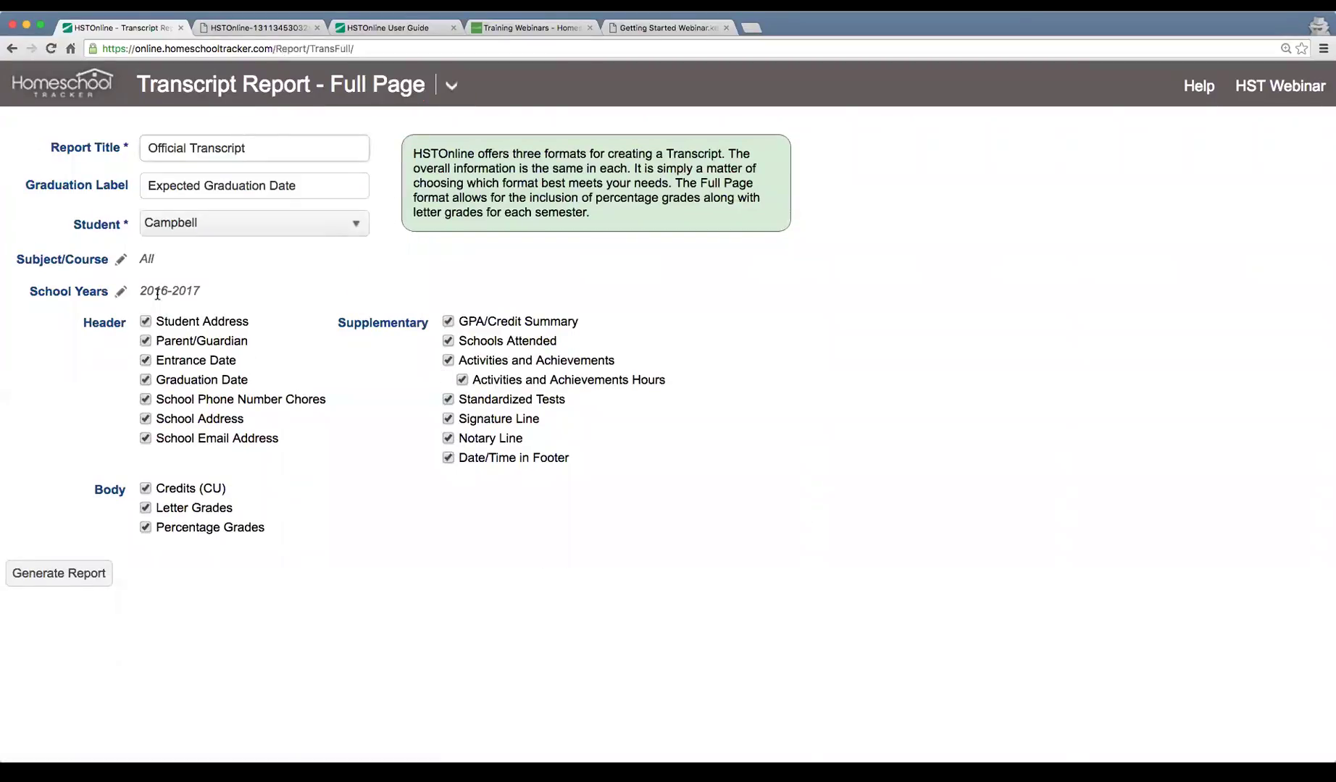
left_click(447, 90)
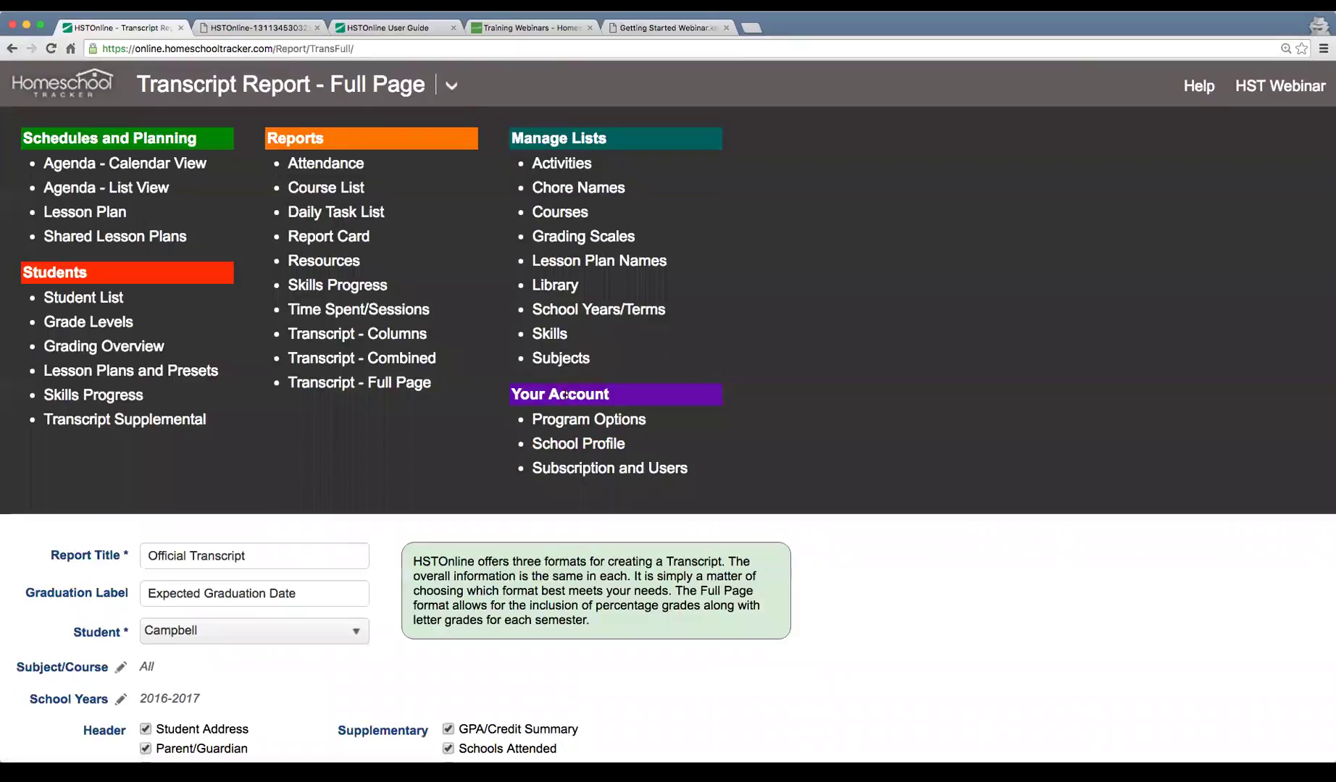
left_click(574, 318)
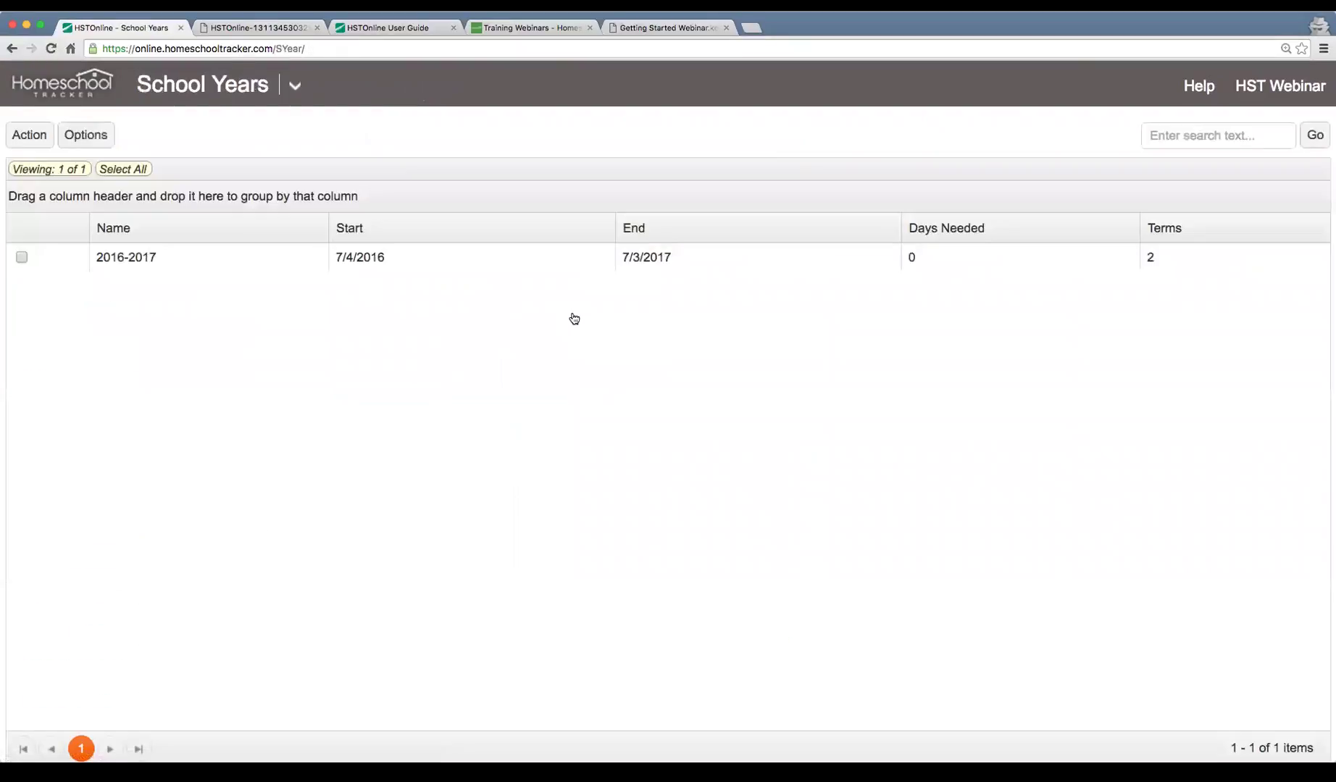
left_click(435, 266)
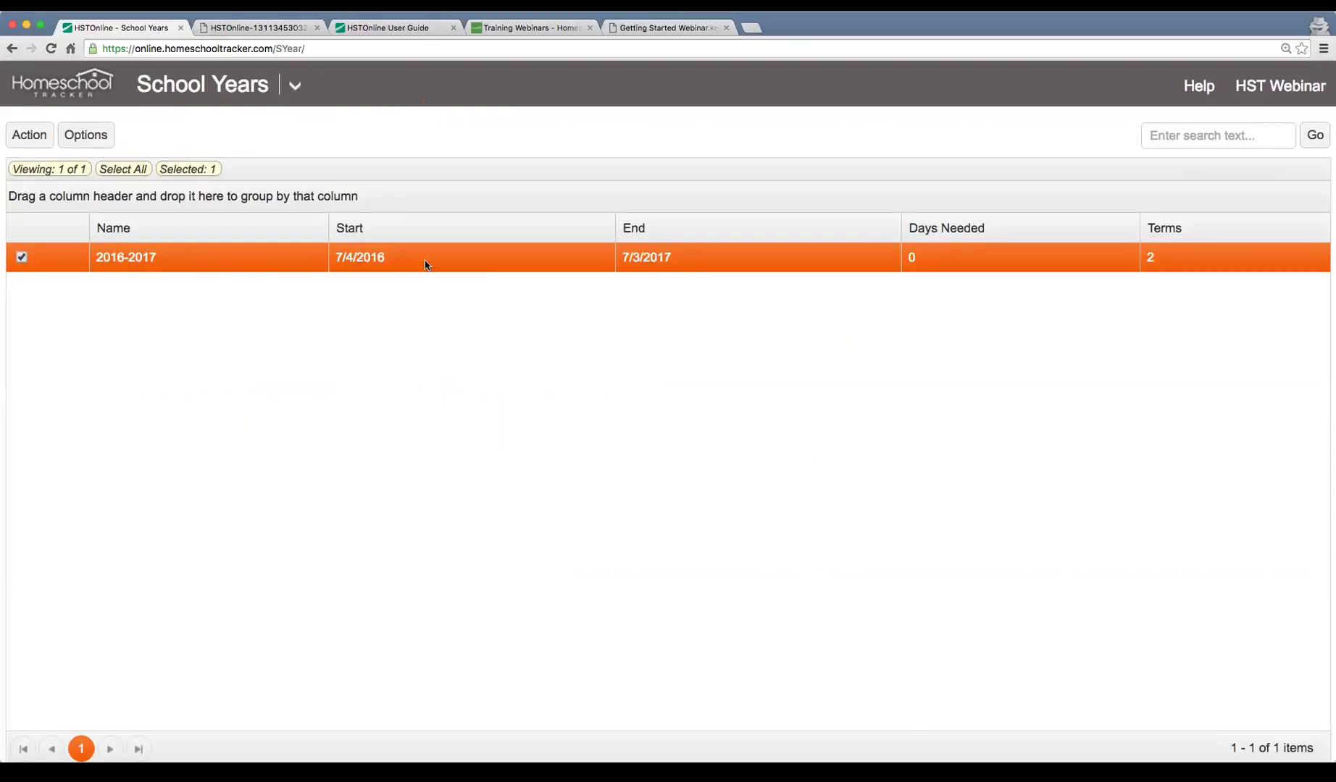
left_click(295, 84)
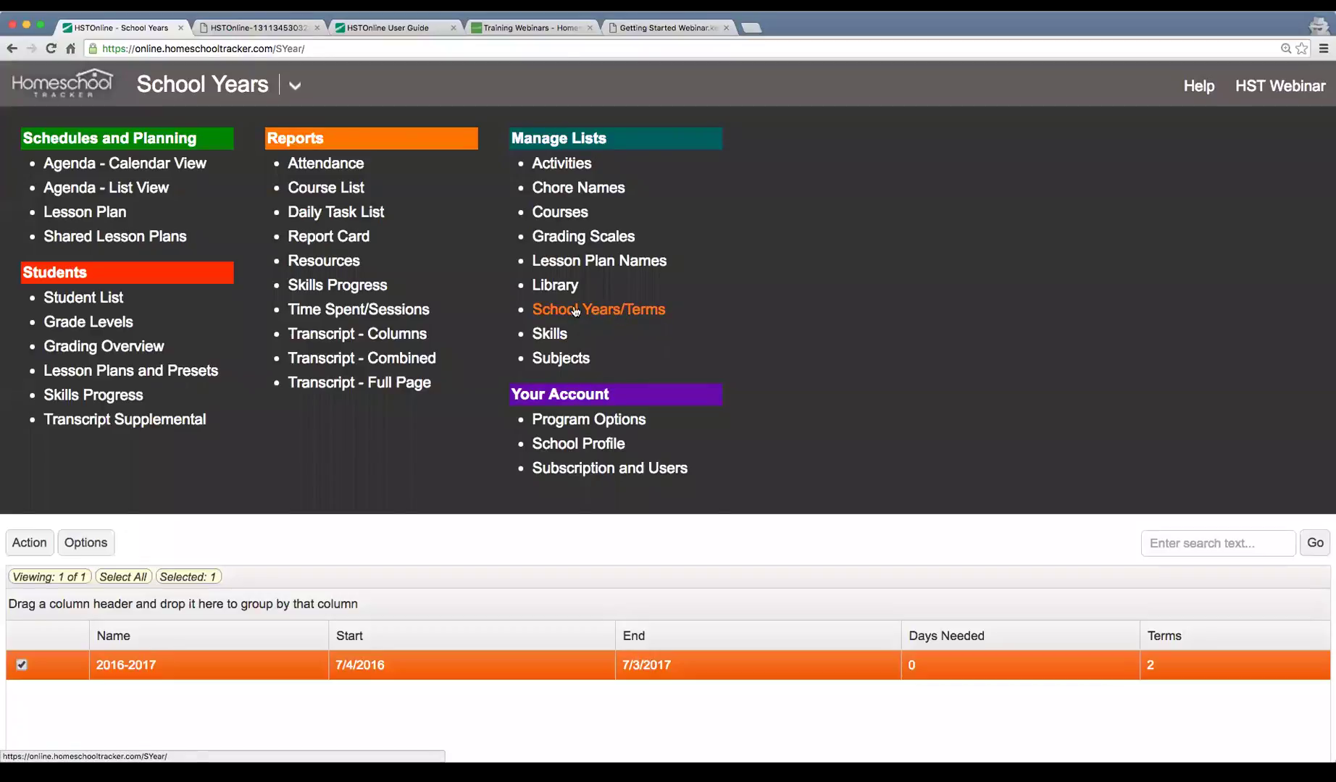
left_click(295, 87)
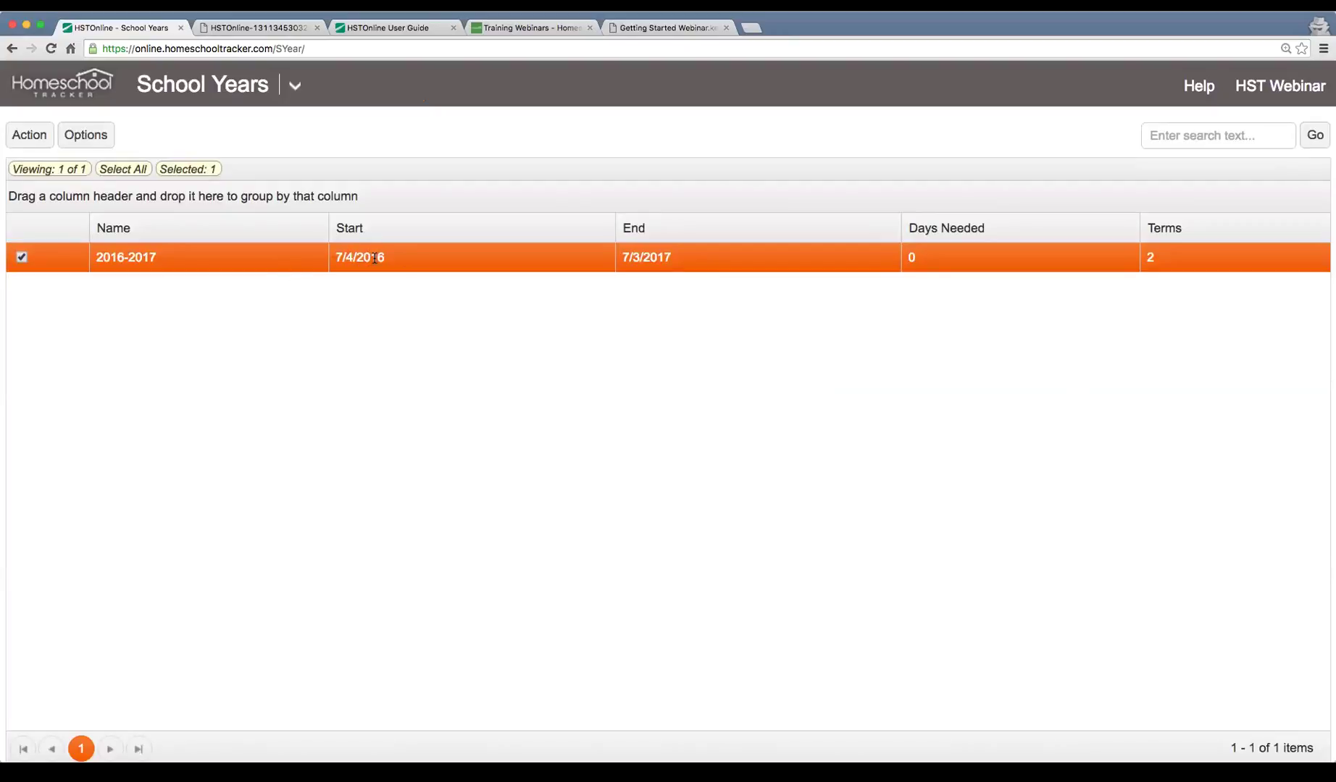
Generate the full-page transcript report for the student, covering all subjects and the 2016-2017 school year.
left_click(295, 86)
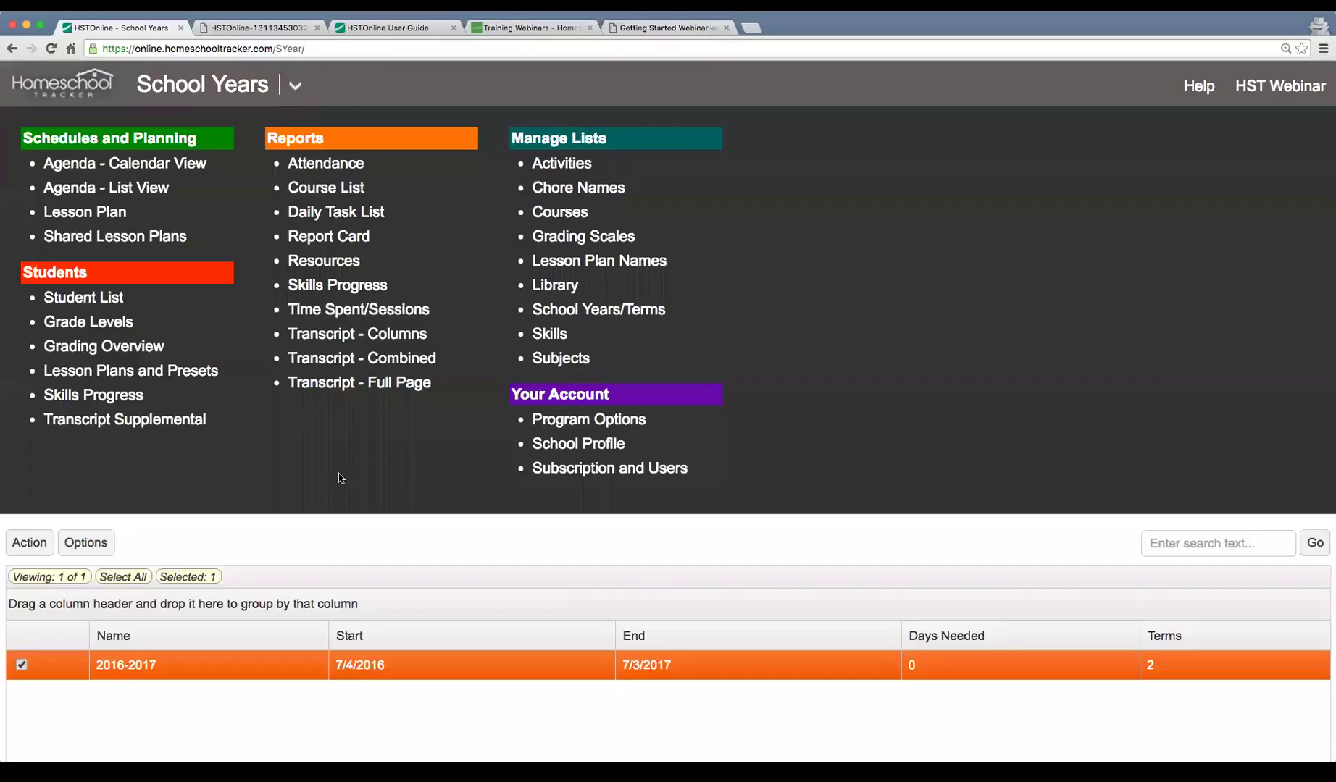
left_click(341, 383)
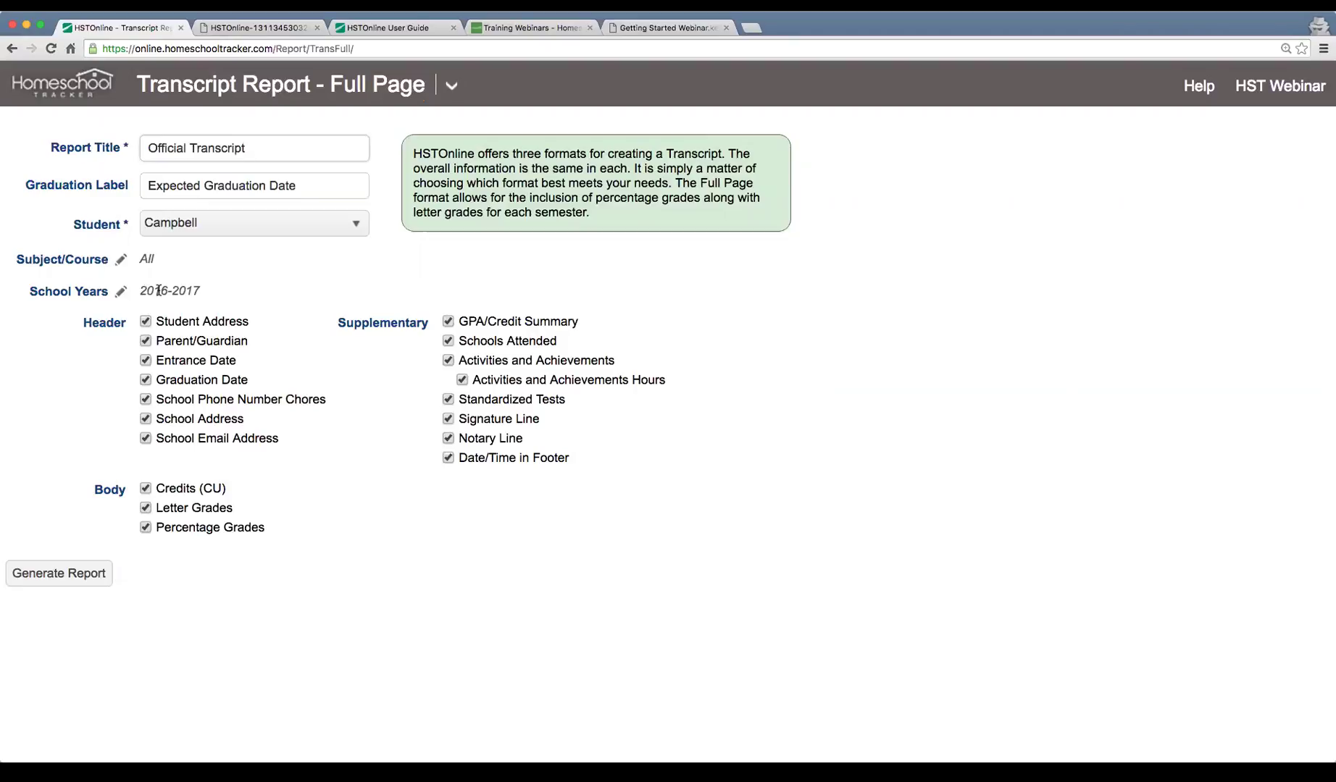
left_click(58, 574)
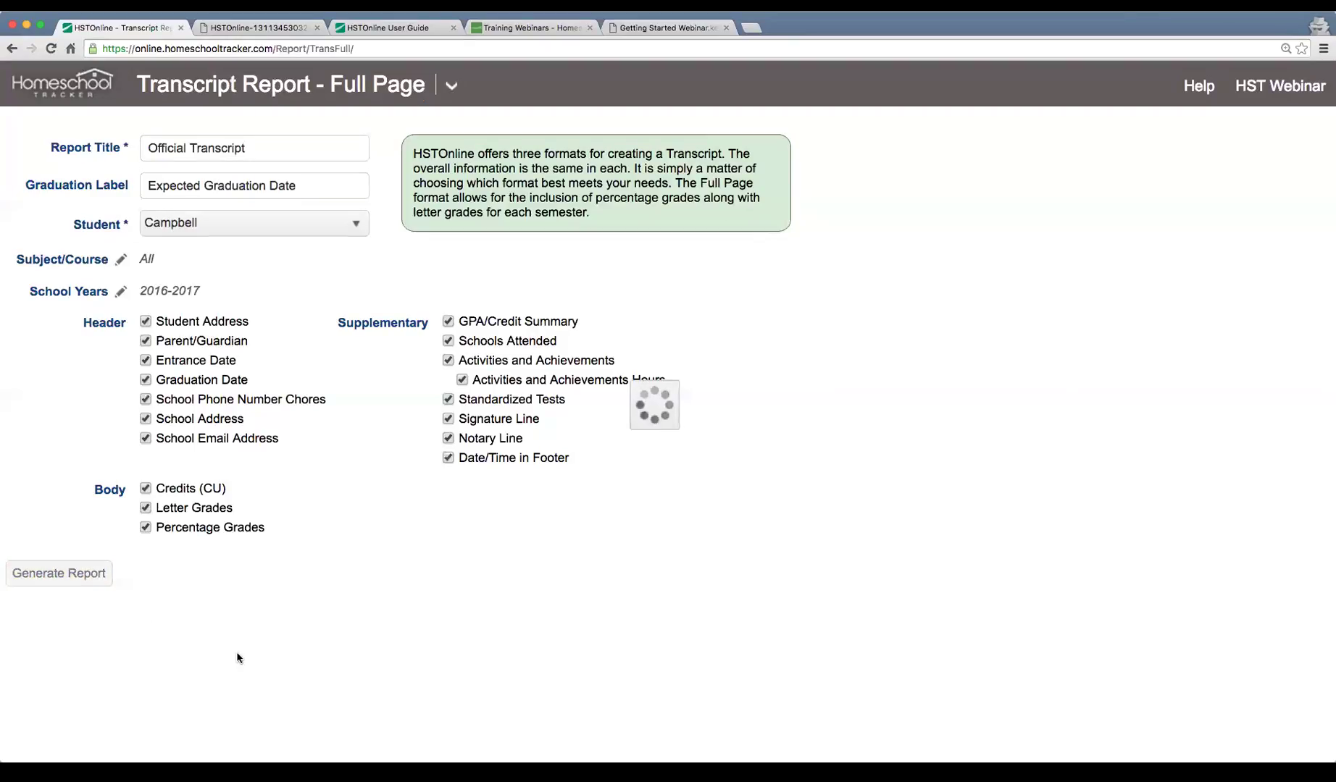
left_click(164, 575)
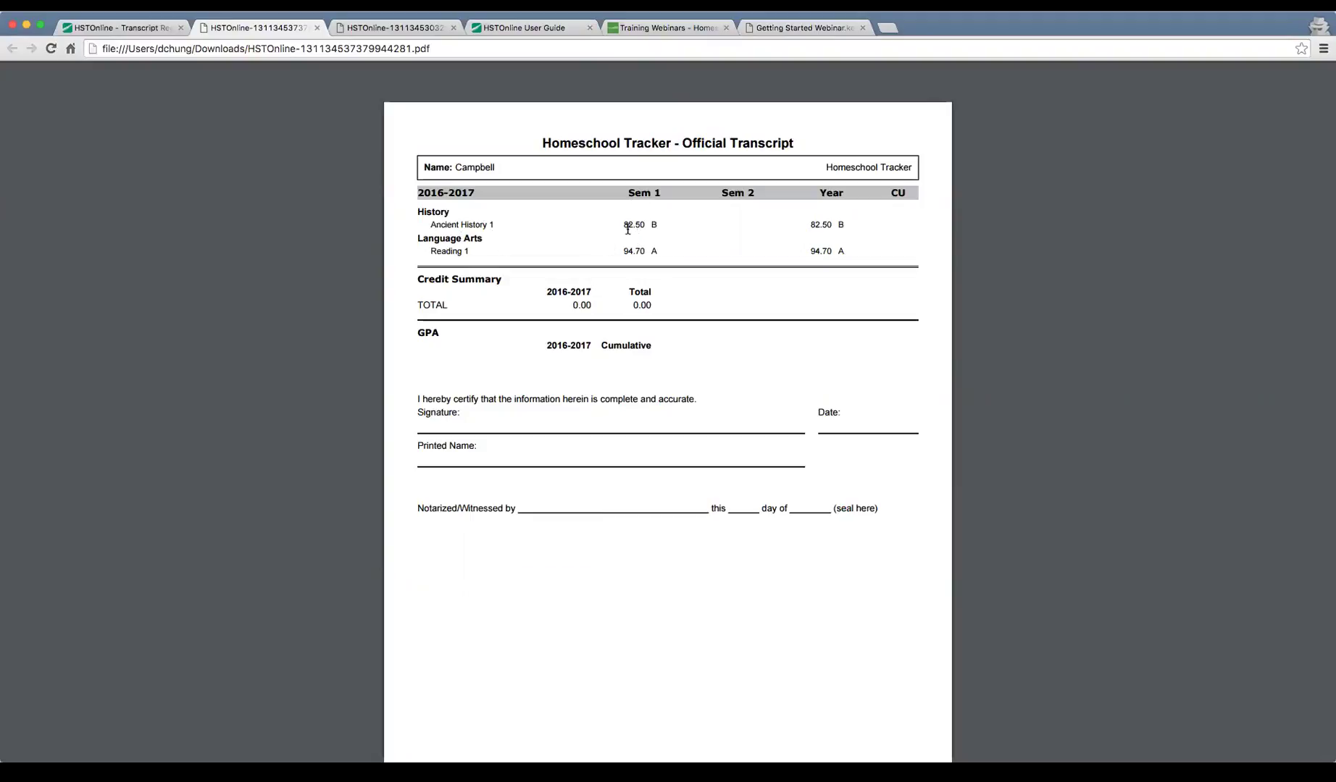
Examine the Sem 1 grades for Ancient History 1 and Reading 1 and the signature section on the generated transcript.
mouse_move(620, 225)
left_mouse_down()
mouse_move(663, 225)
mouse_move(620, 224)
left_mouse_up()
key("super+equal")
key("super+equal")
key("super+equal")
key("super+equal")
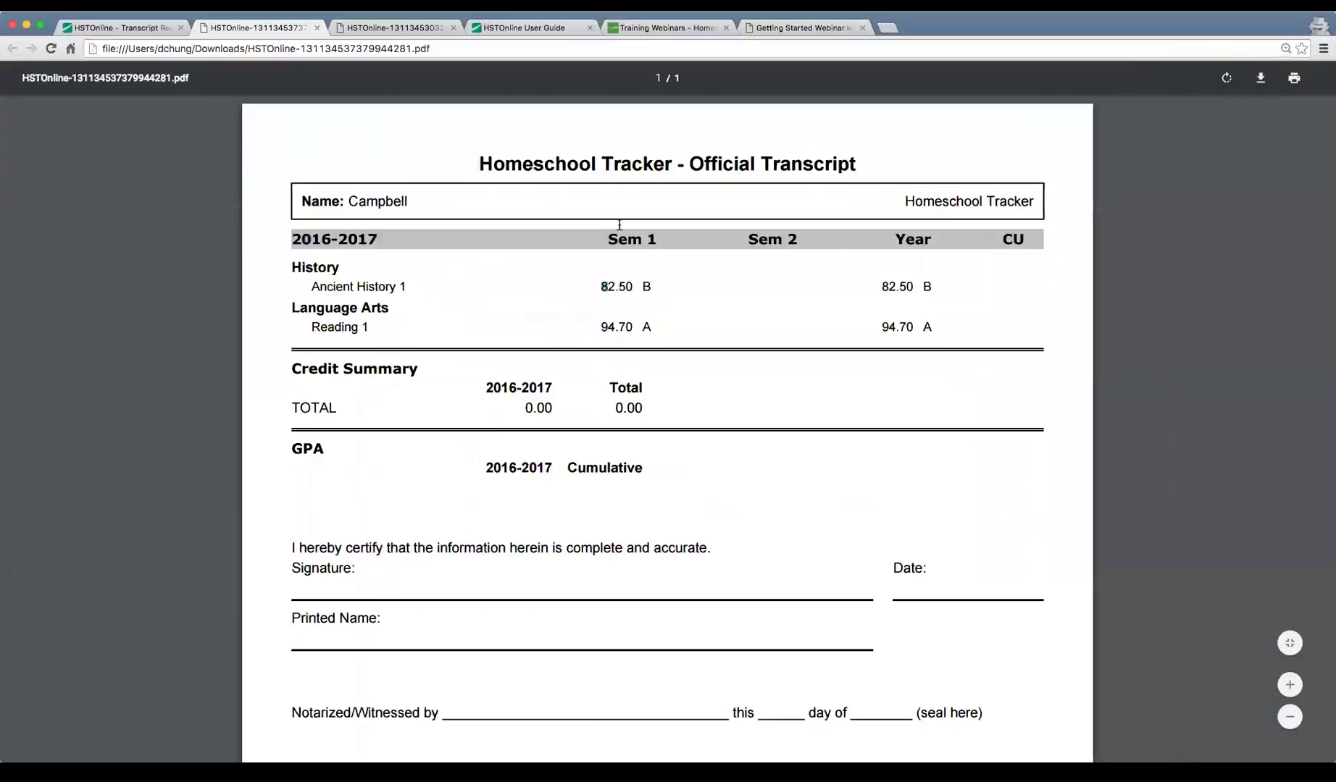
left_click_drag(599, 316, 614, 317)
left_click(645, 318)
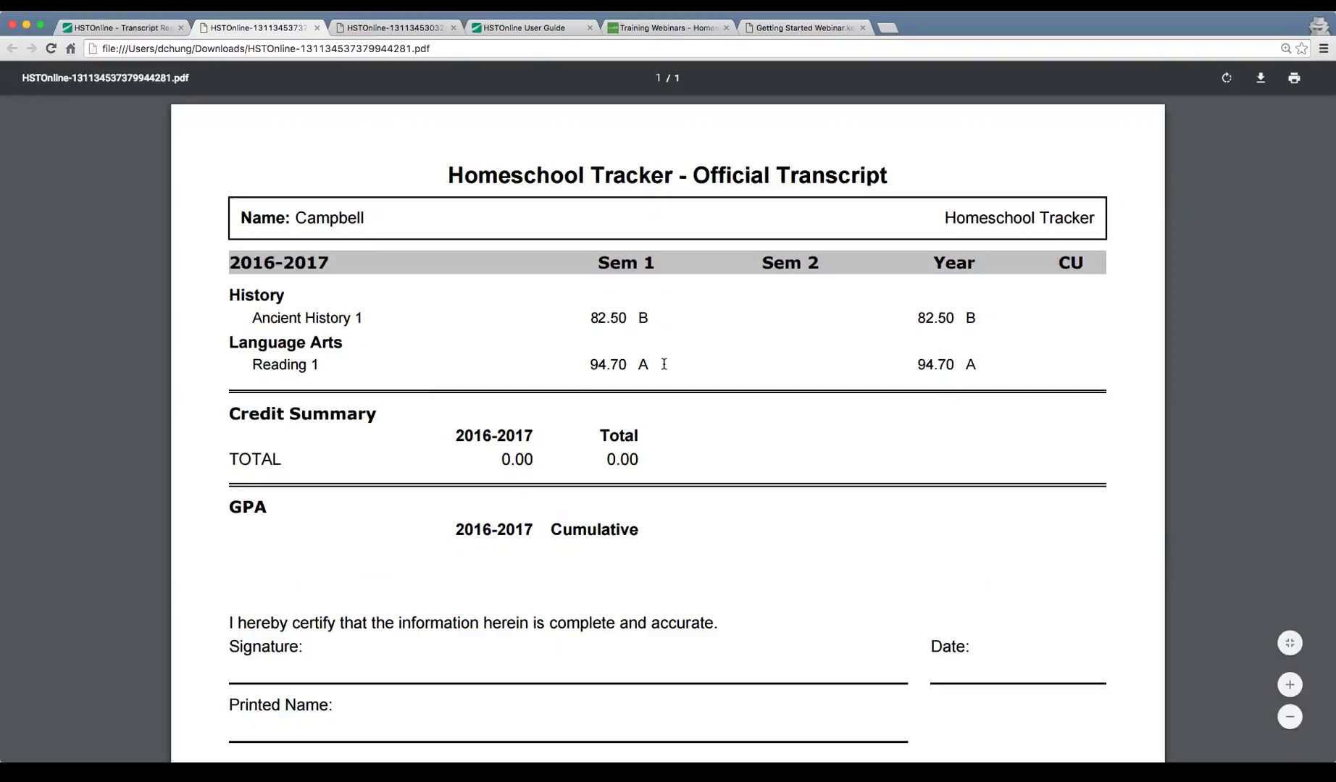
left_click_drag(586, 364, 624, 365)
left_click(629, 365)
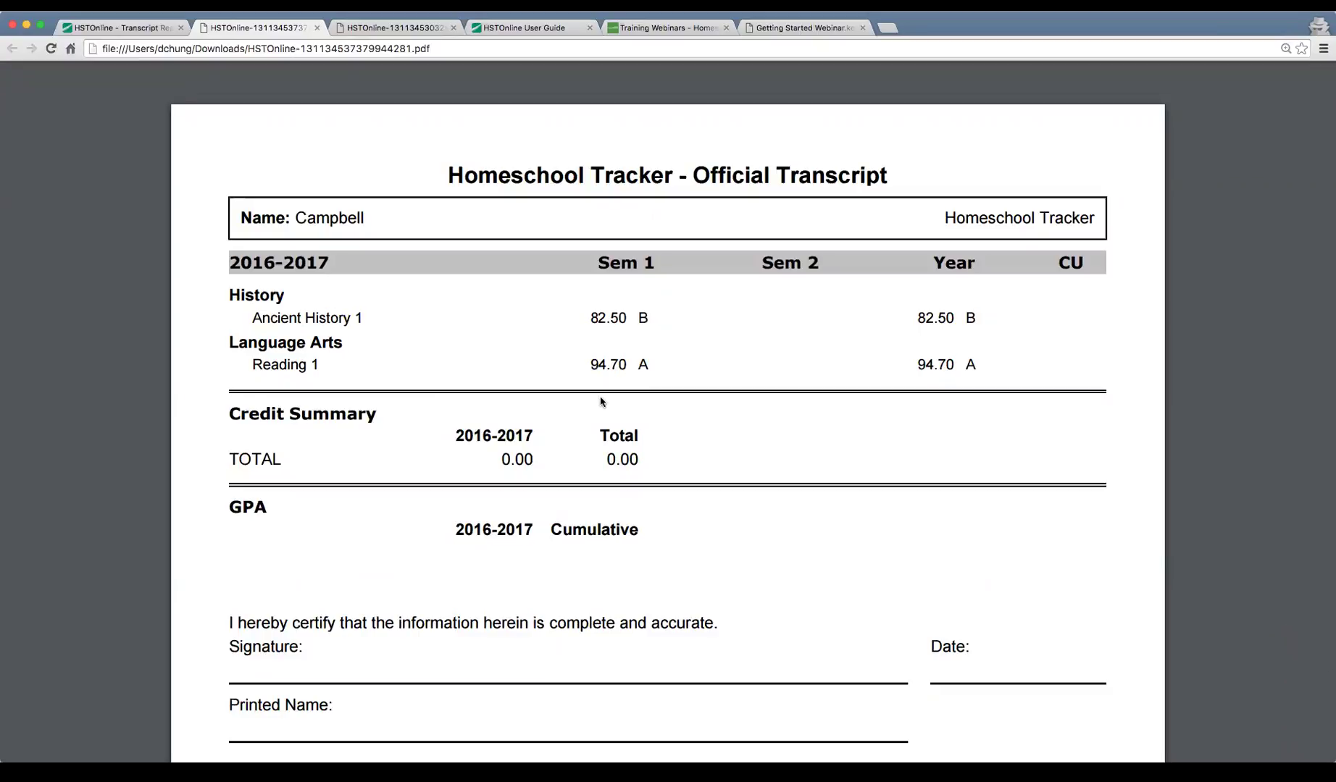
left_click_drag(595, 328, 644, 320)
left_click(615, 320)
left_click(626, 324)
scroll(790, 366, "down", 5)
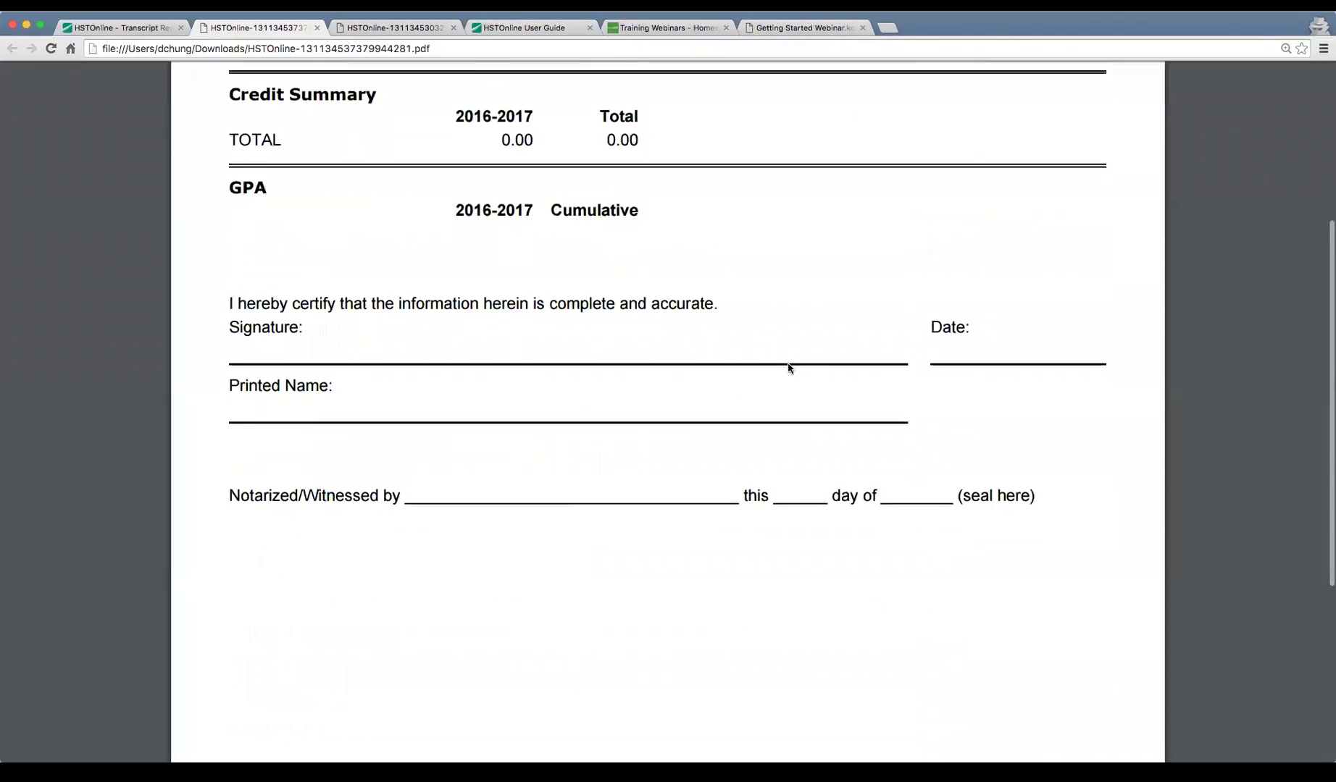
scroll(789, 367, "up", 5)
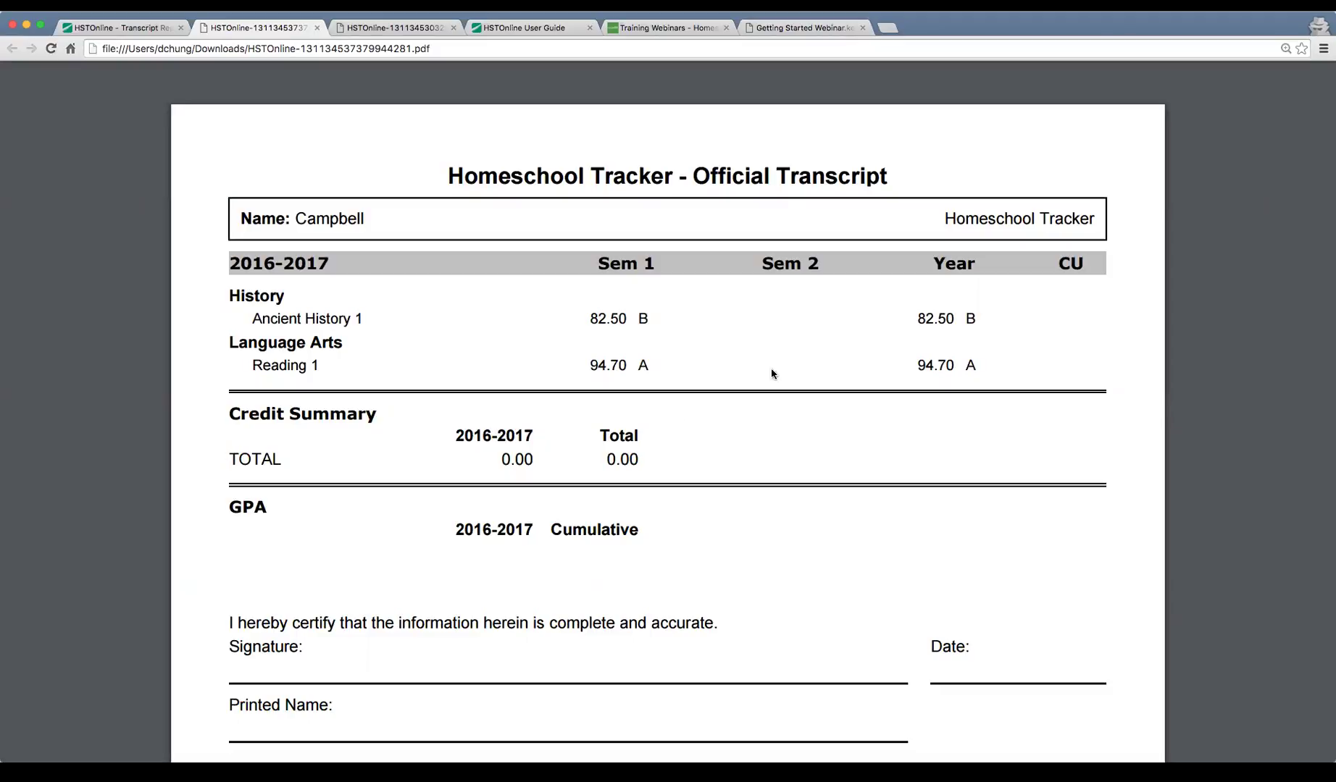
Examine the 2016-2017 school year heading and the Reading 1 course entry on the transcript.
scroll(591, 431, "down", 1)
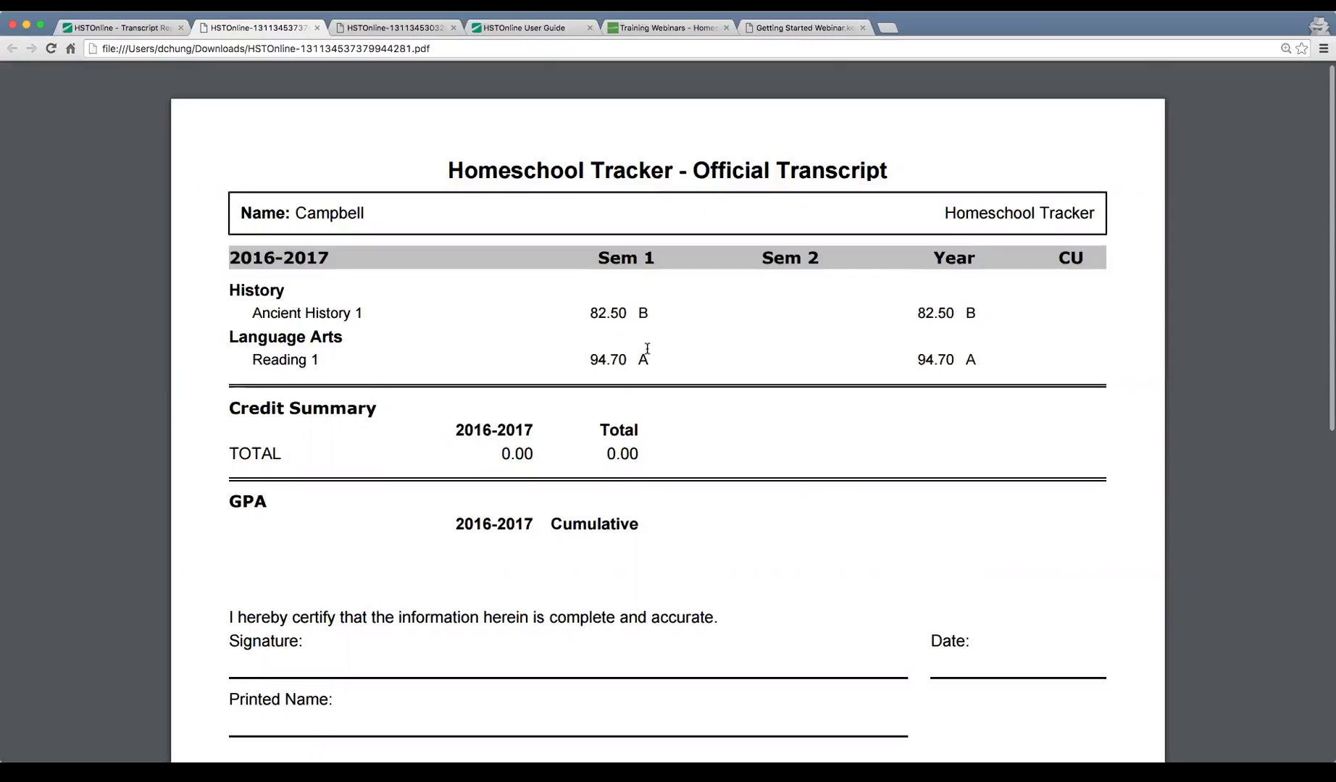
left_click_drag(223, 257, 358, 254)
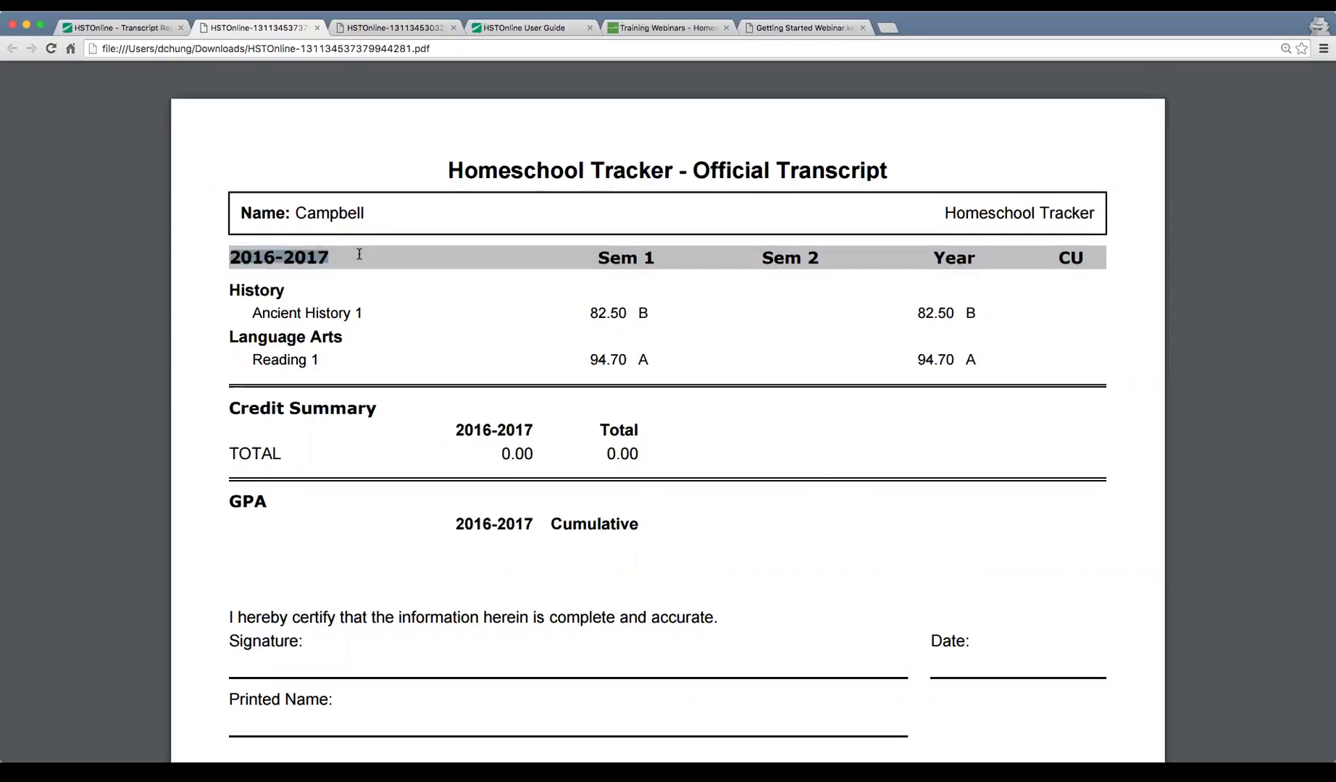
left_click(360, 256)
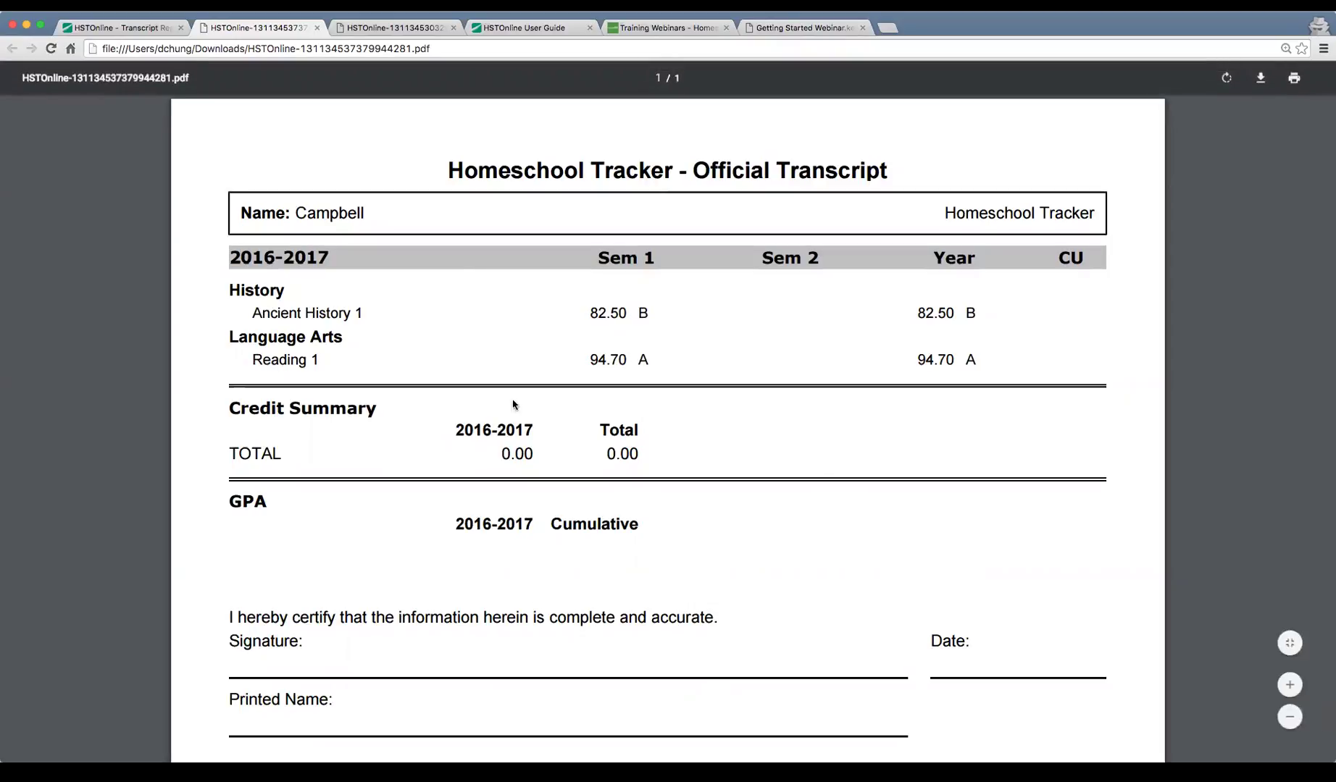
left_click_drag(218, 258, 321, 259)
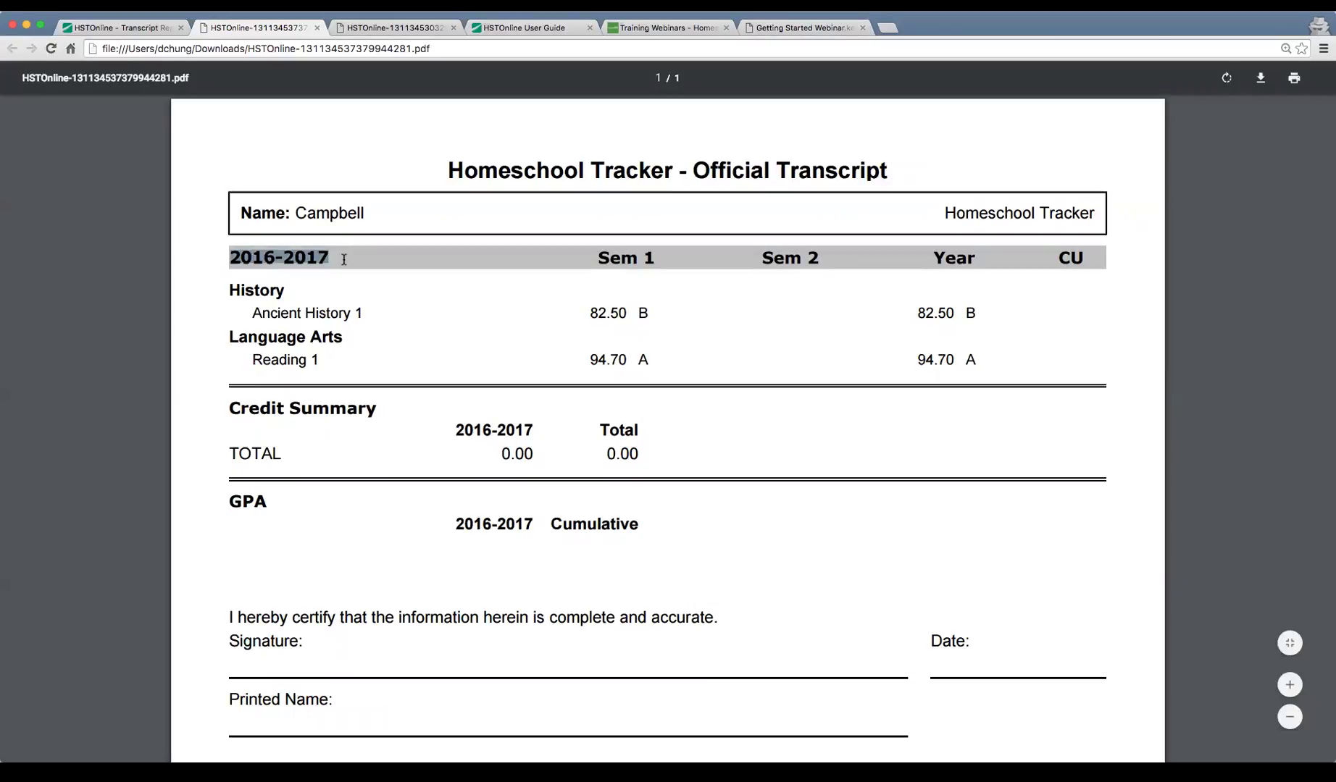
left_click(344, 258)
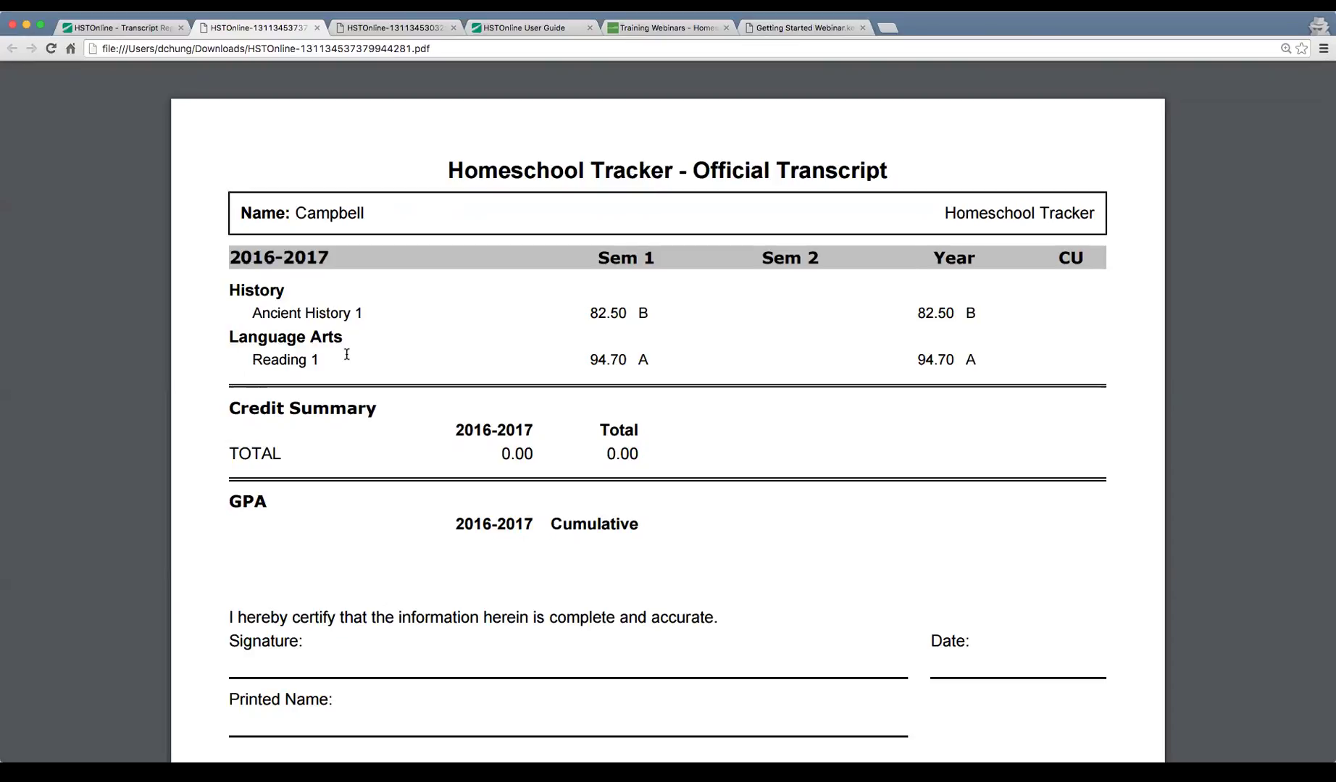
left_click_drag(253, 360, 358, 362)
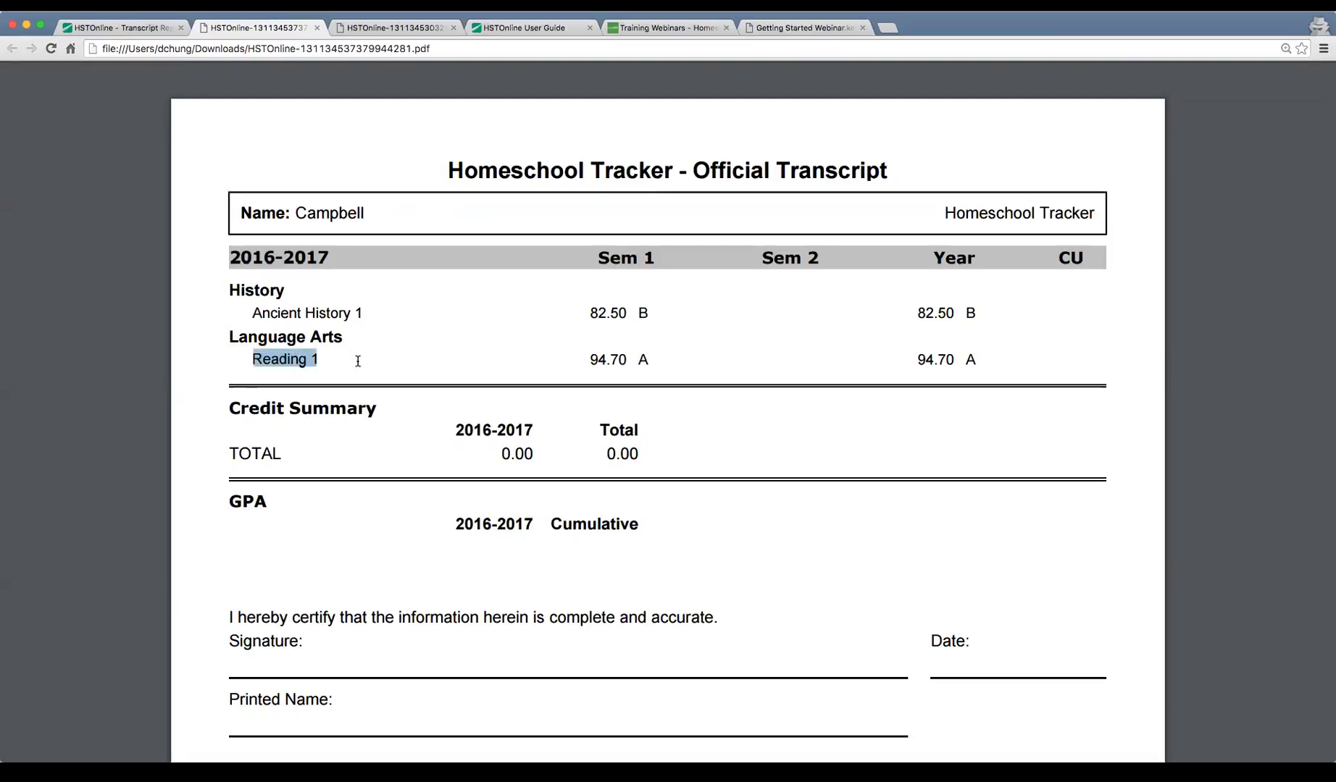
left_click(250, 358)
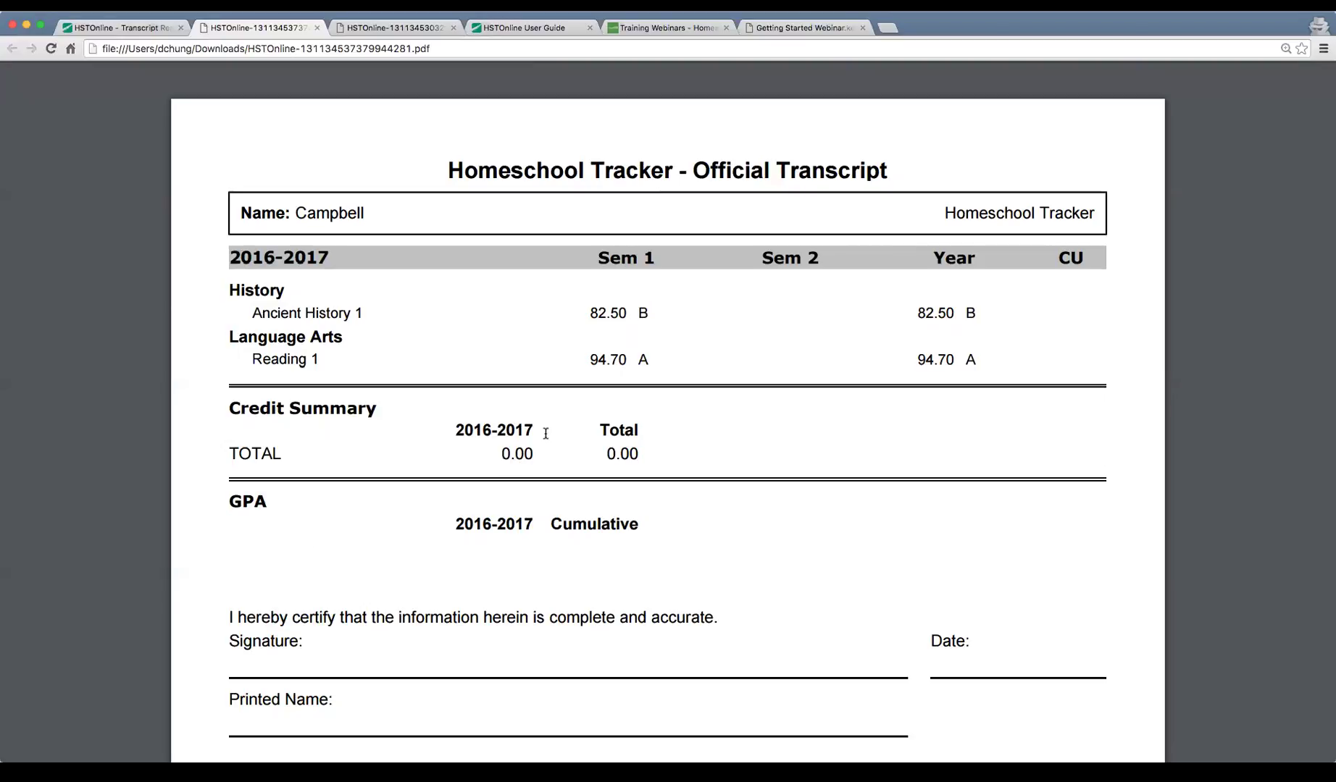
Return to the calendar view of the agenda and open the July 20 "80L" reading assignment for editing.
key("ctrl+shift+Tab")
left_click(451, 85)
left_click(152, 160)
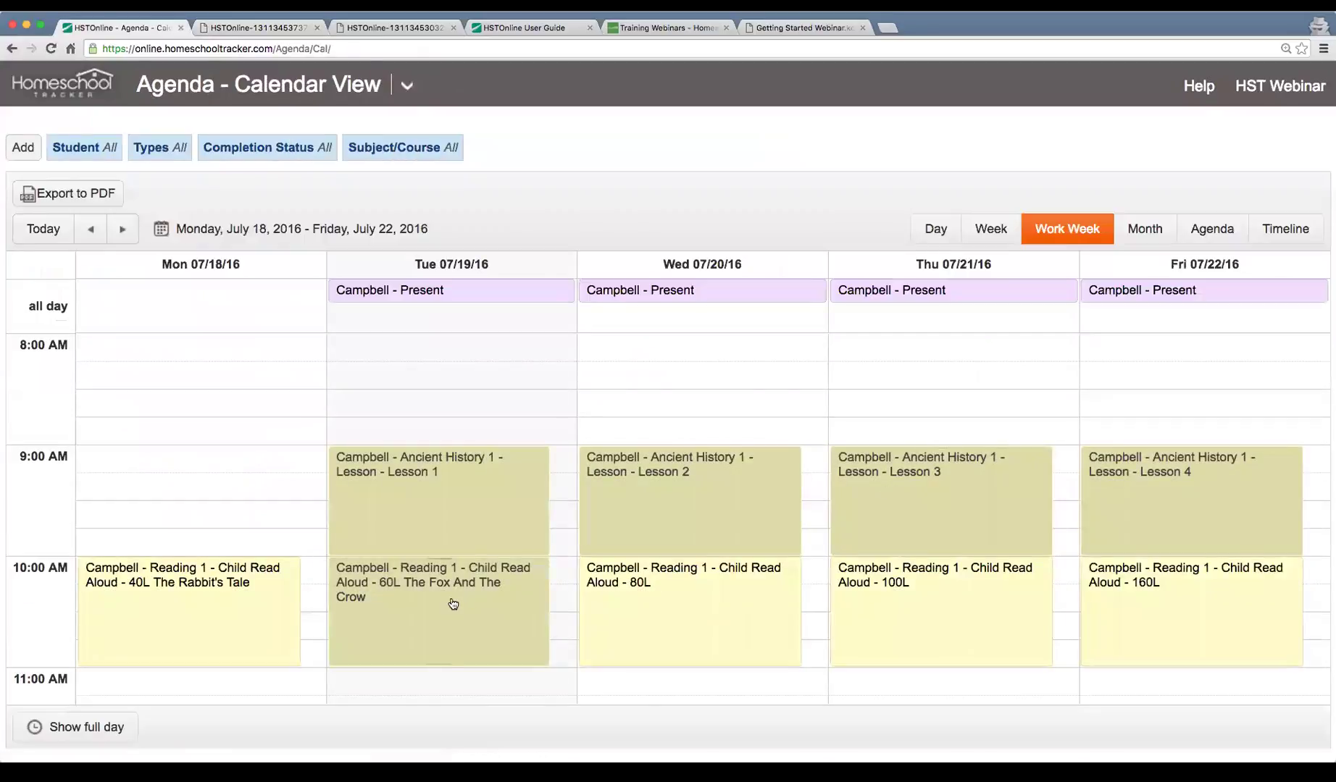
left_click(714, 609)
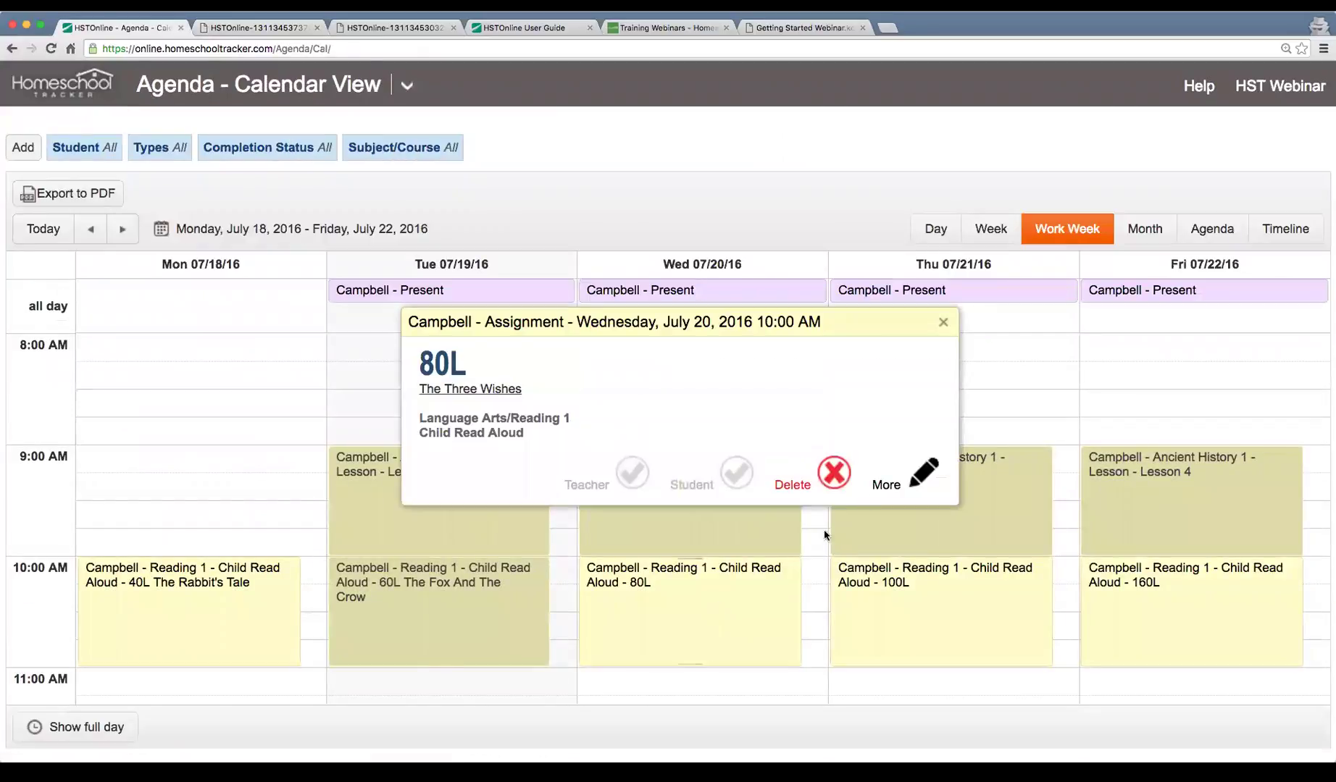
left_click(922, 475)
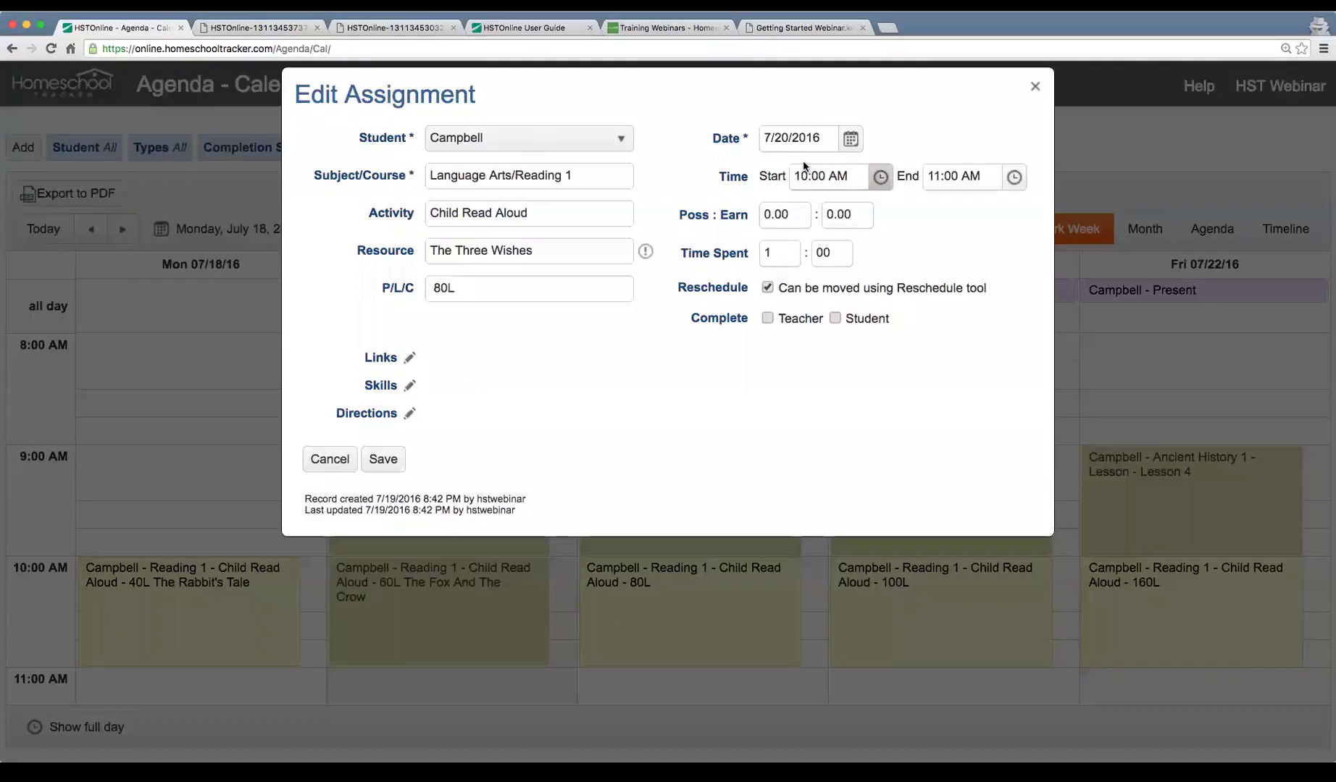
Clear both the start time and the end time of the July 20 "80L" assignment.
left_click(880, 178)
scroll(850, 217, "down", 10)
scroll(850, 213, "up", 10)
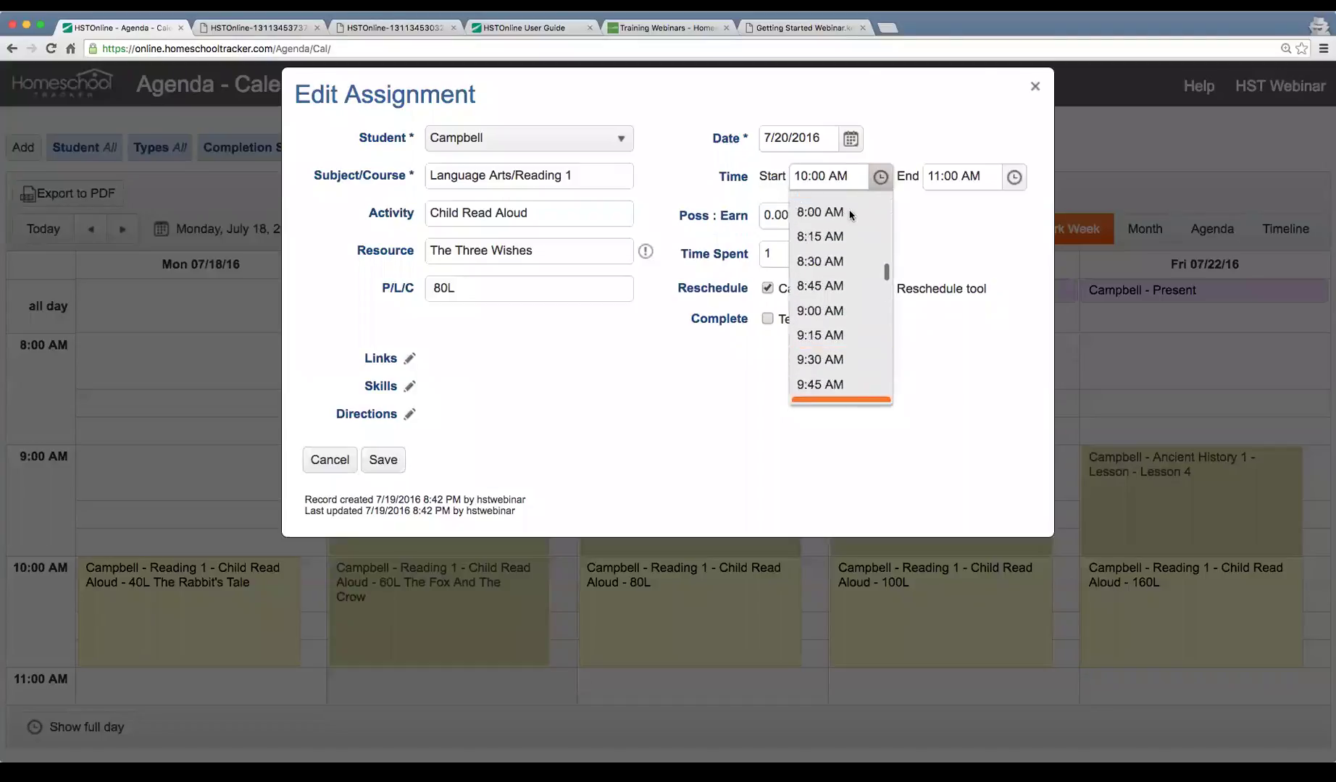
left_click_drag(851, 176, 773, 172)
key("BackSpace")
key("Tab")
key("BackSpace")
key("BackSpace")
key("BackSpace")
key("BackSpace")
key("BackSpace")
key("BackSpace")
key("BackSpace")
key("BackSpace")
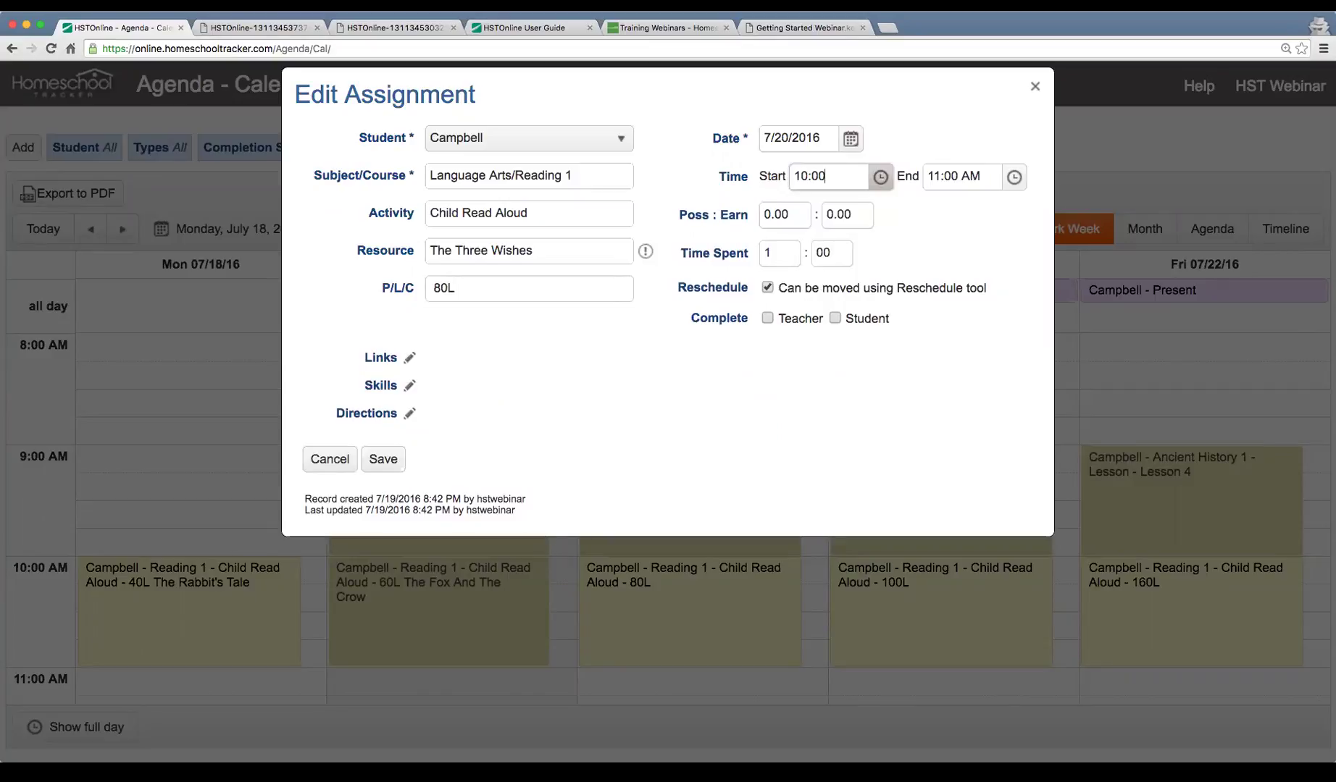
key("Tab")
key("BackSpace")
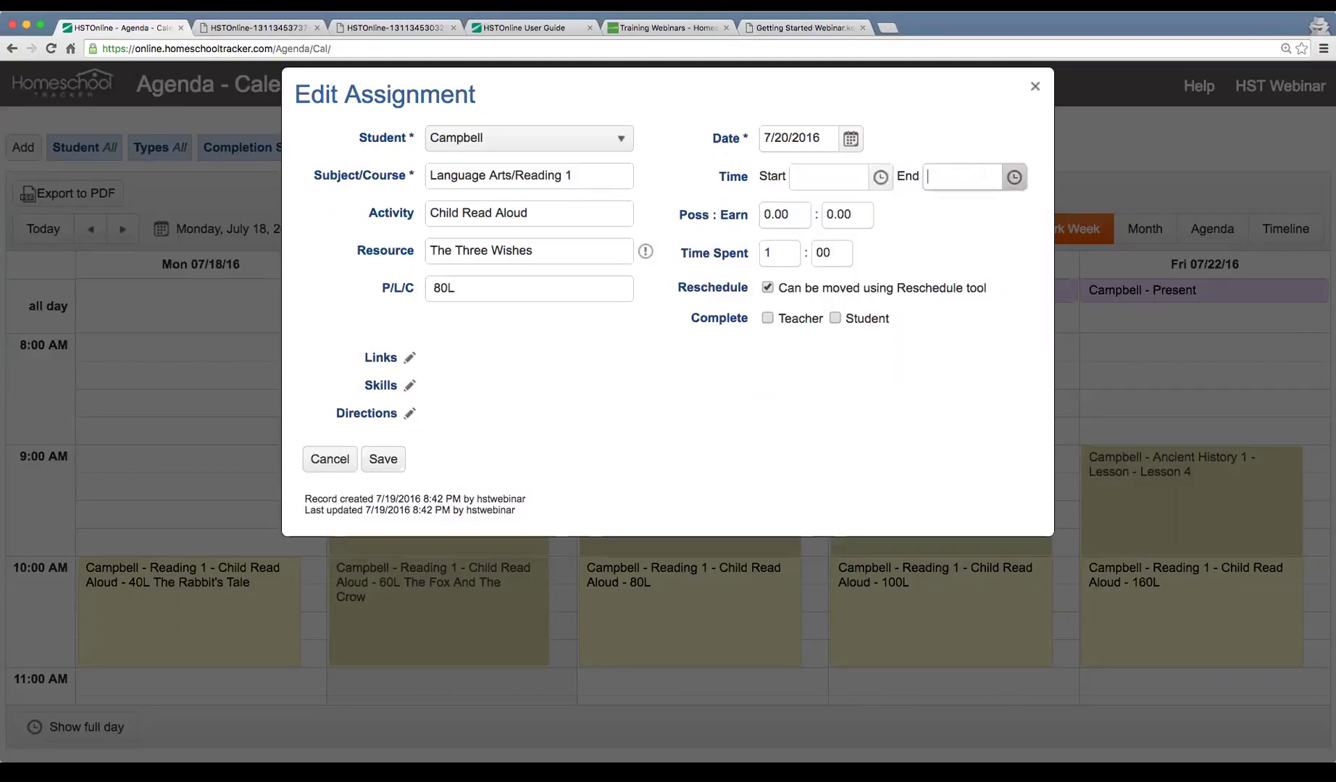
key("Tab")
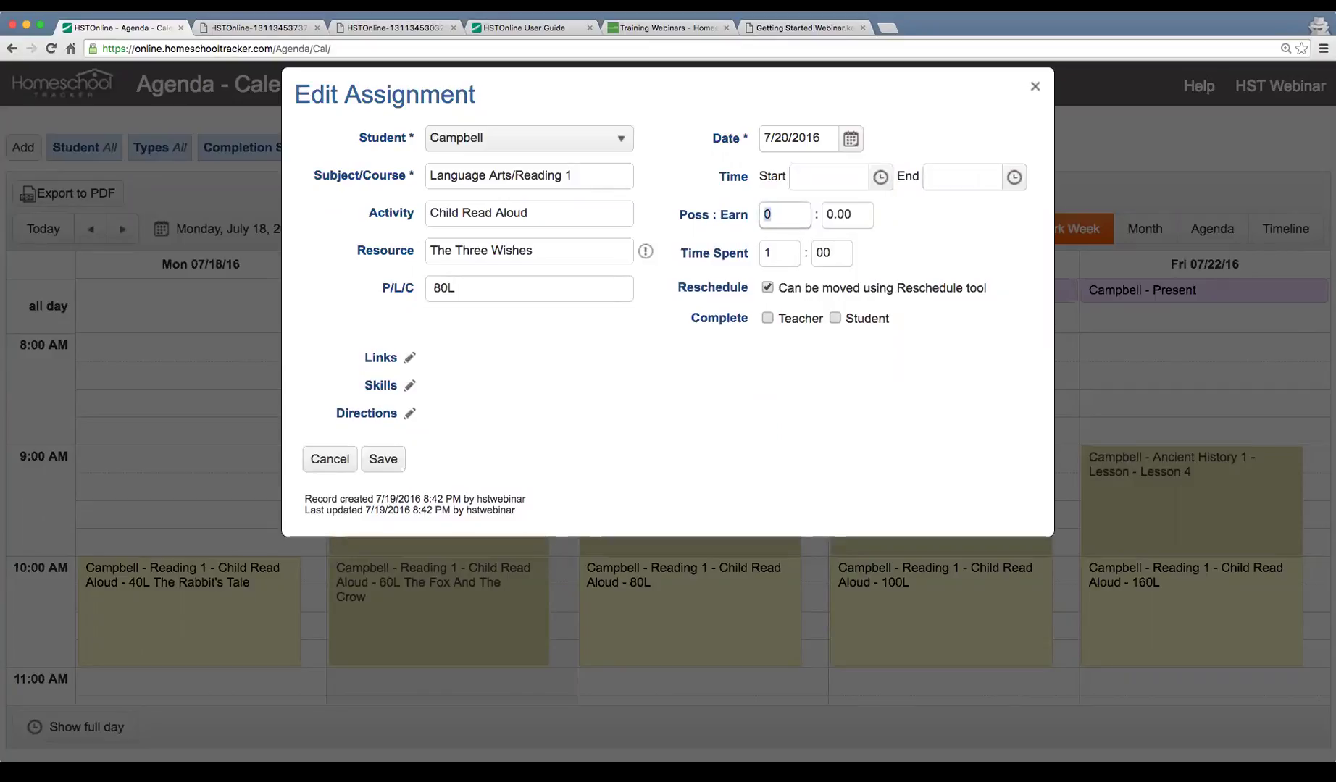
Save the July 20 "80L" assignment and check its placement in the work week calendar.
left_click(384, 461)
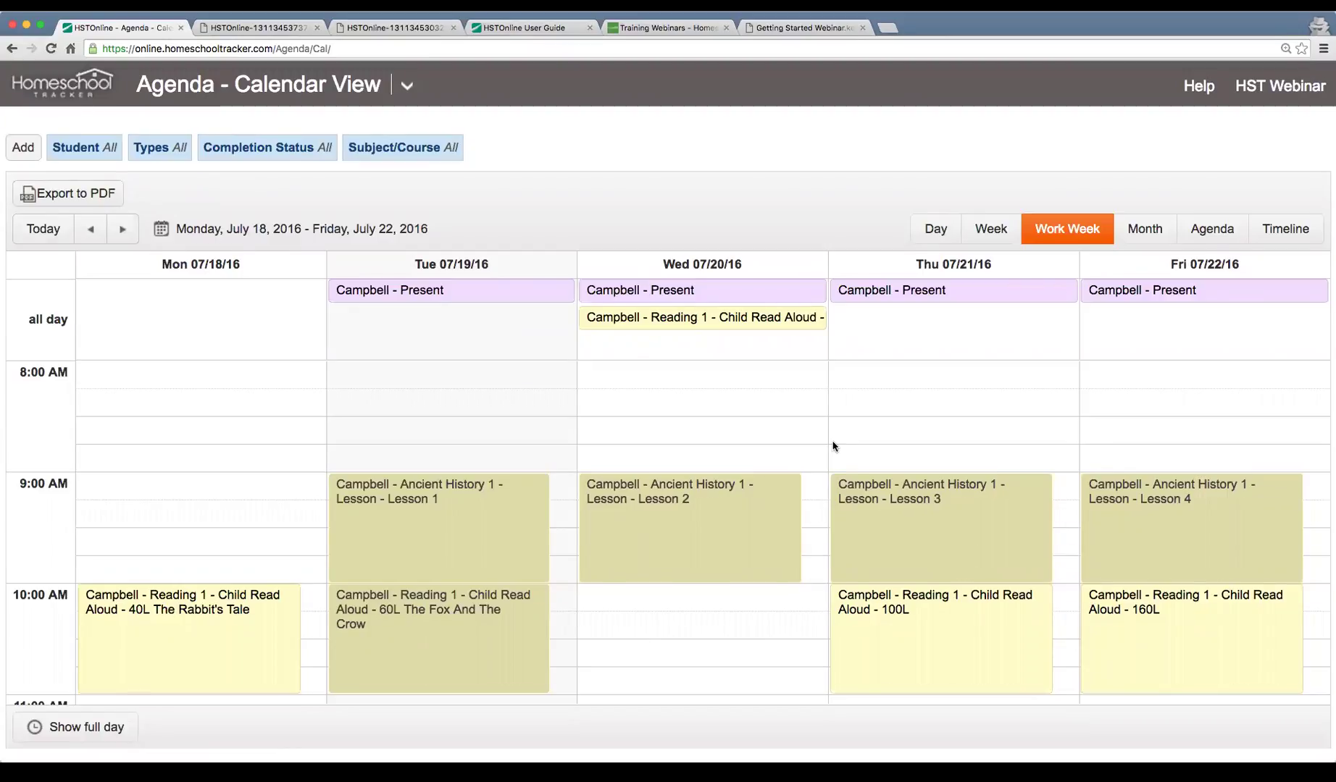
scroll(834, 447, "down", 3)
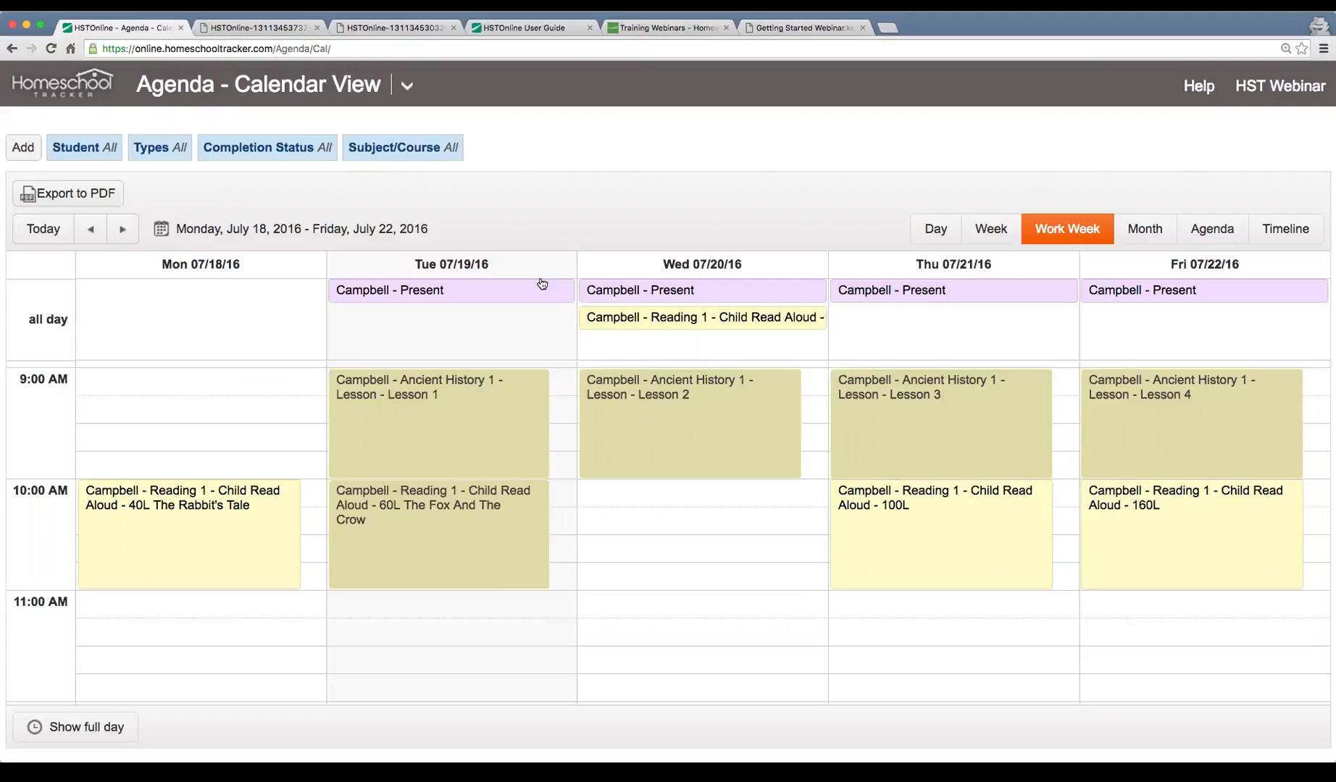
Switch the agenda organization to Blocks in the Program Options and save the change.
left_click(416, 82)
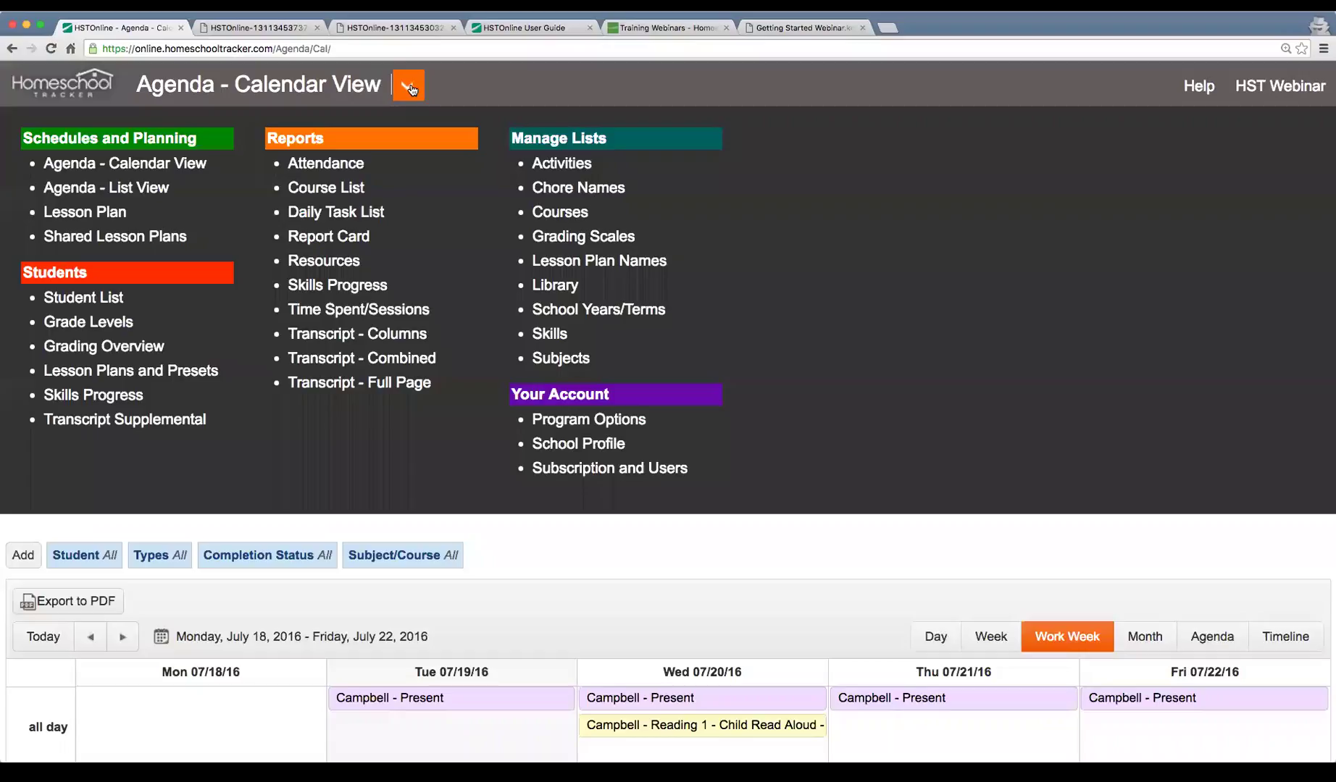
left_click(583, 422)
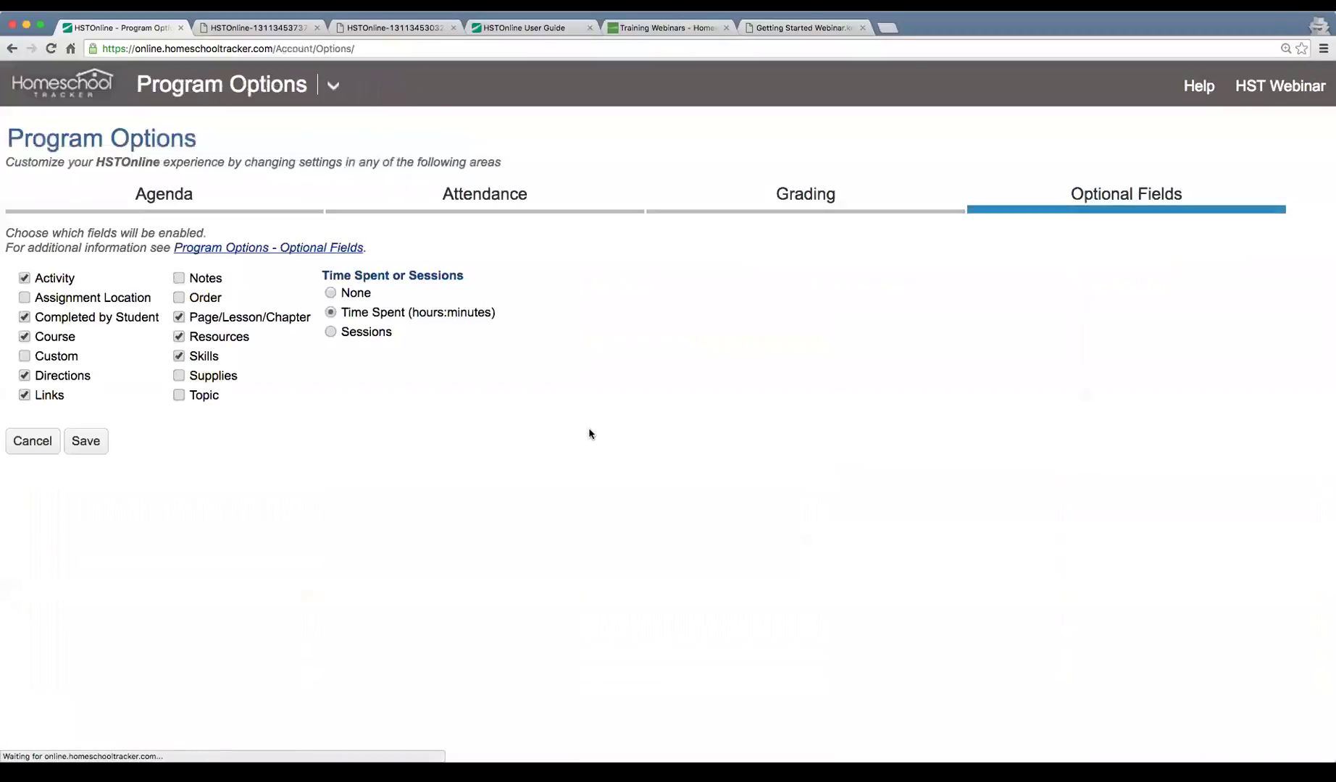
left_click(144, 193)
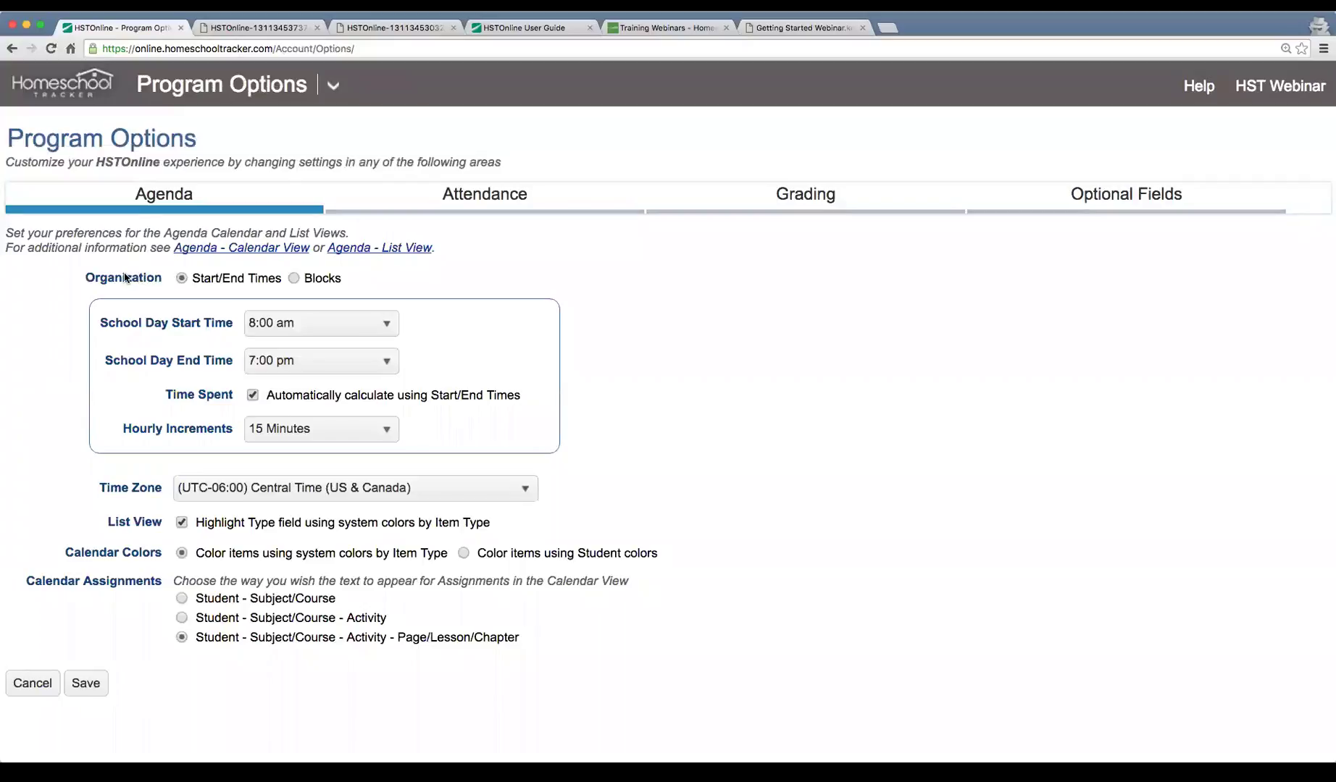
left_click(313, 281)
left_click(86, 507)
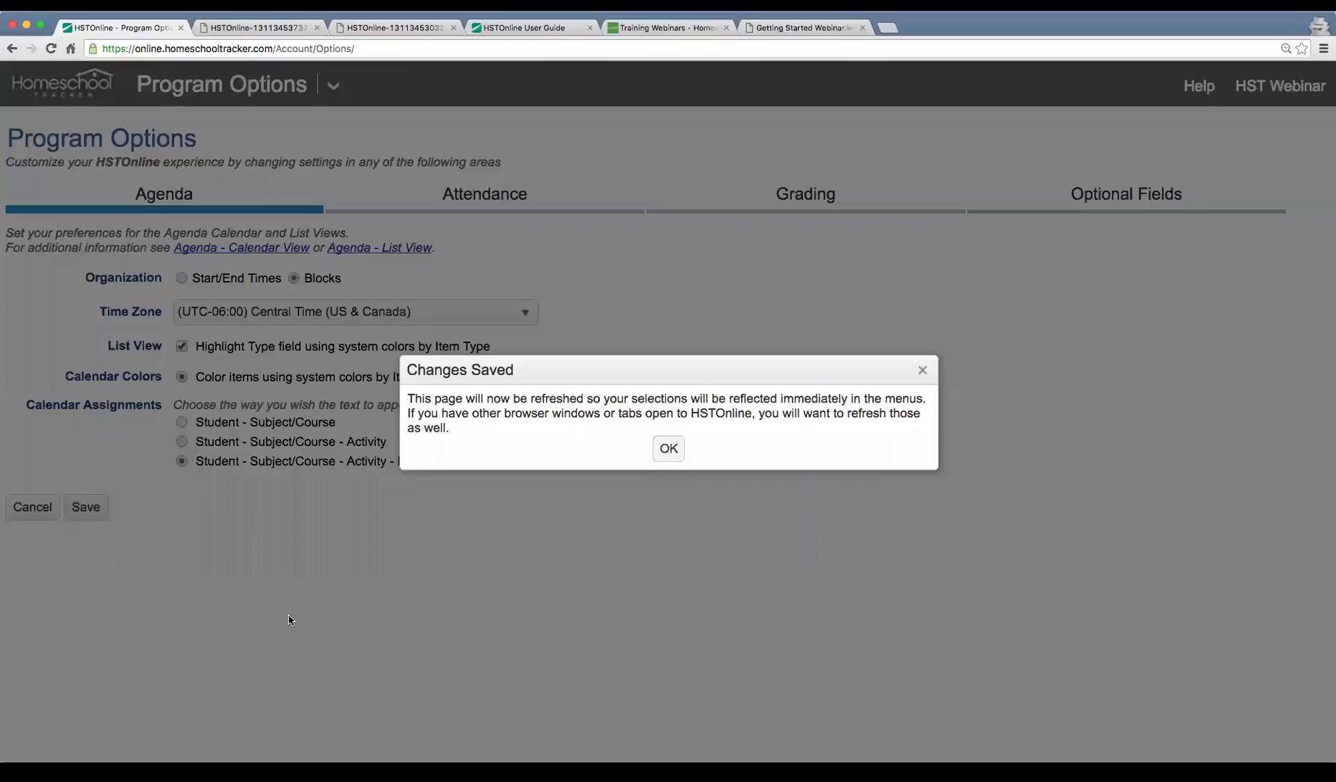
left_click(657, 443)
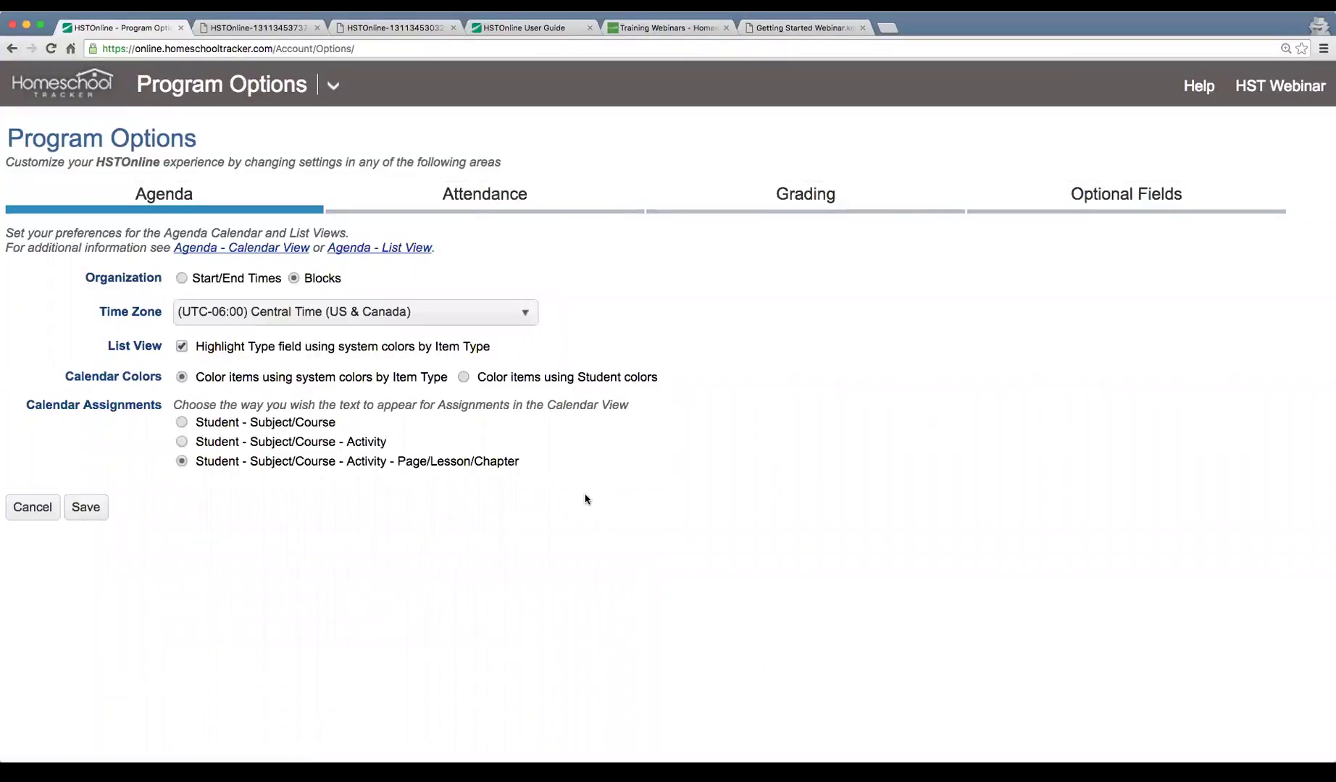
Return to the calendar view of the agenda and look through its numbered blocks.
left_click(329, 82)
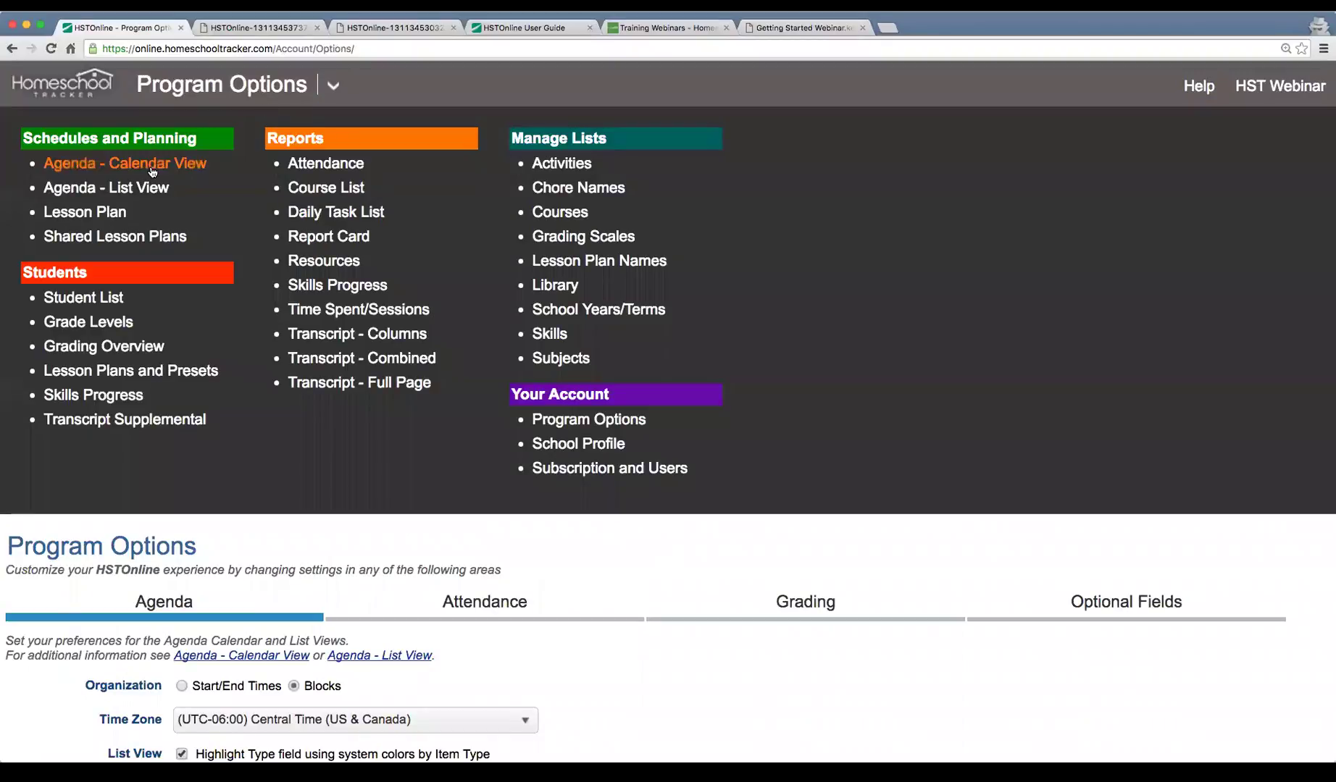
left_click(194, 163)
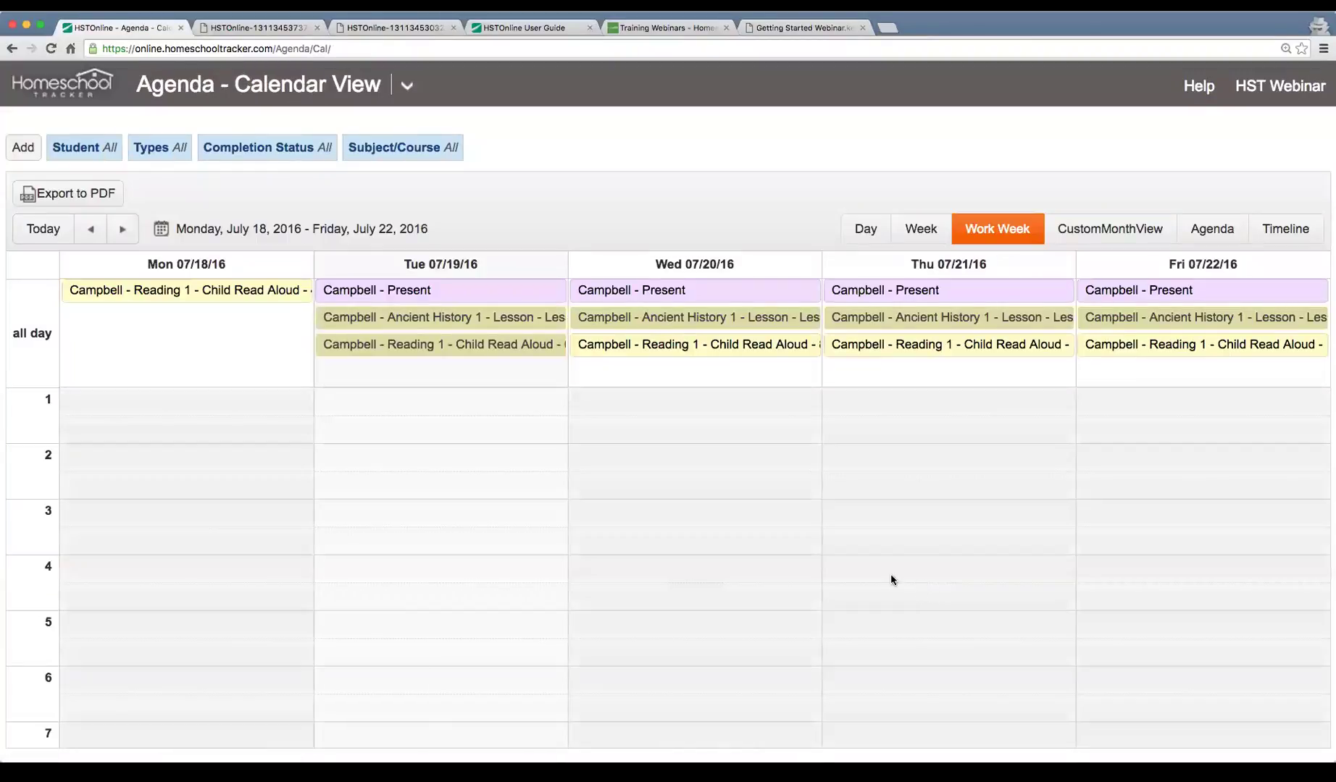
scroll(486, 588, "down", 1)
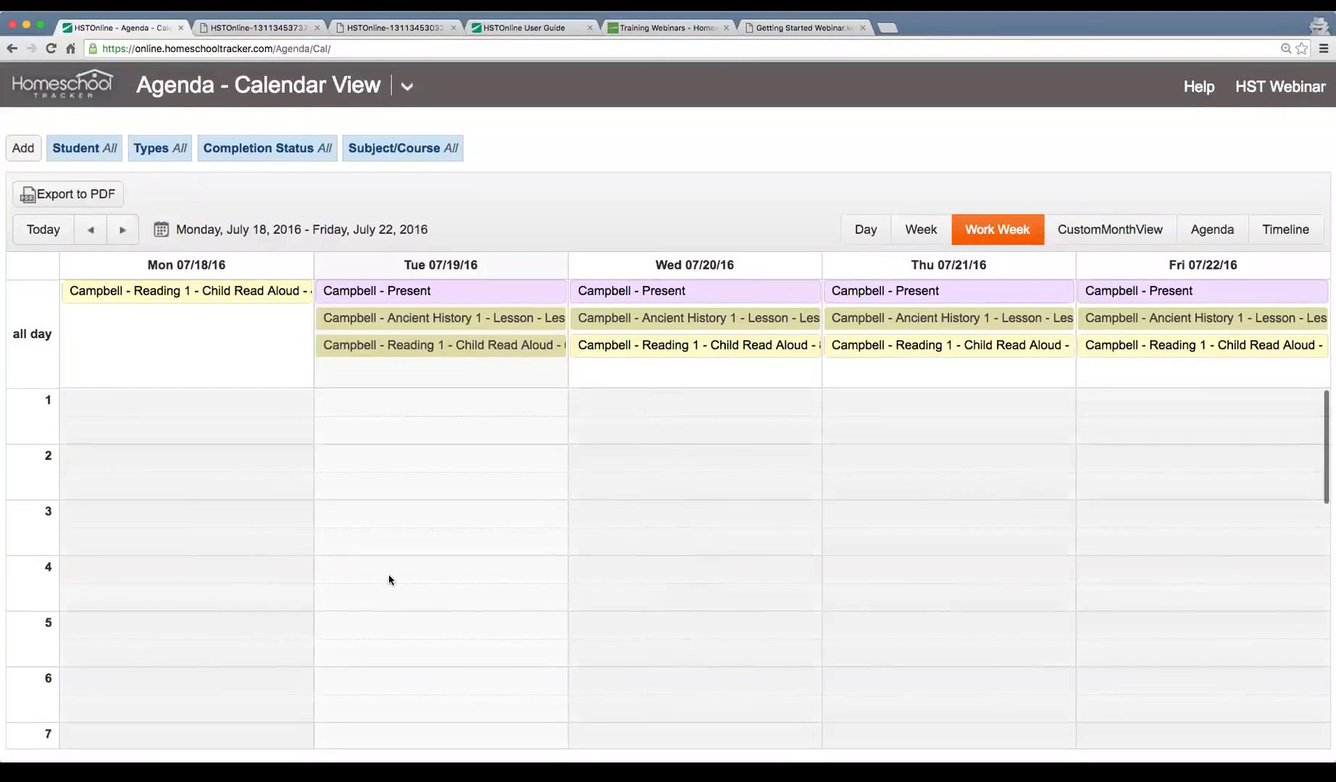
scroll(206, 550, "down", 10)
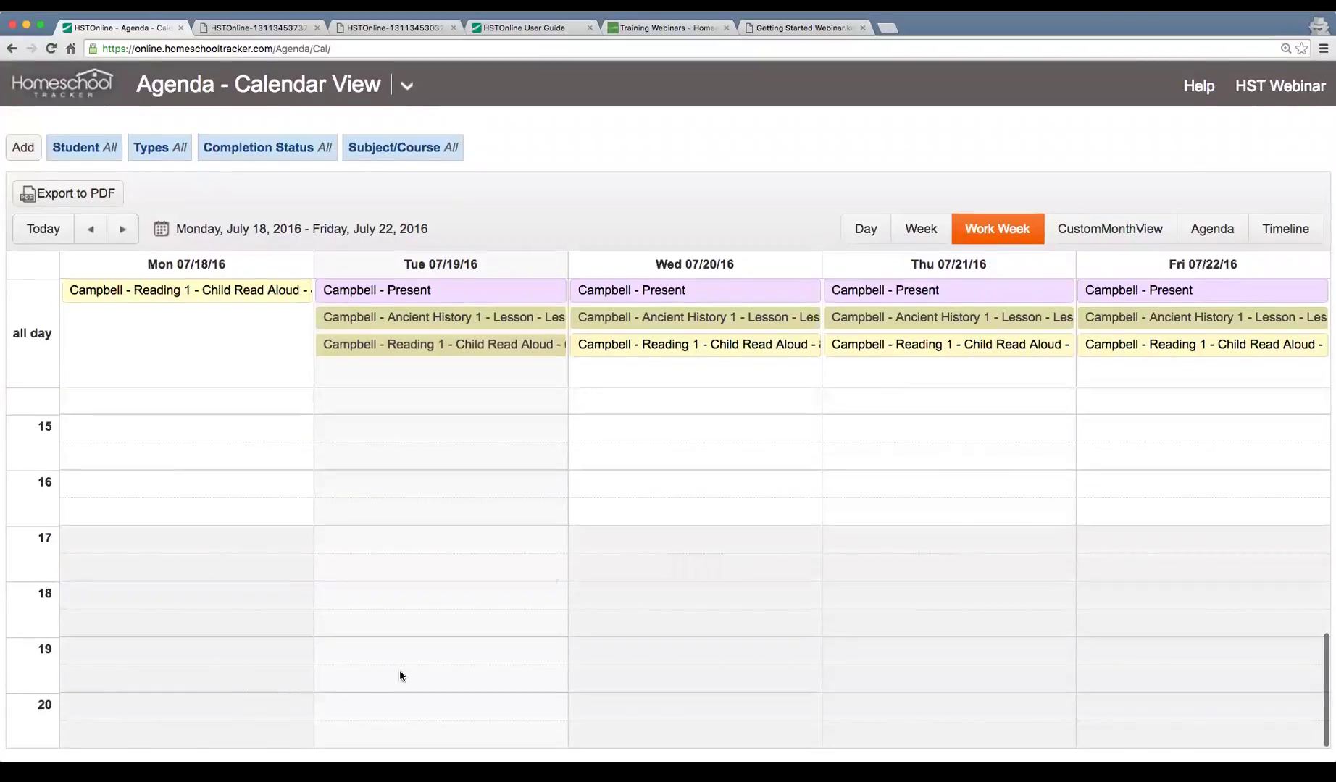
scroll(507, 601, "up", 10)
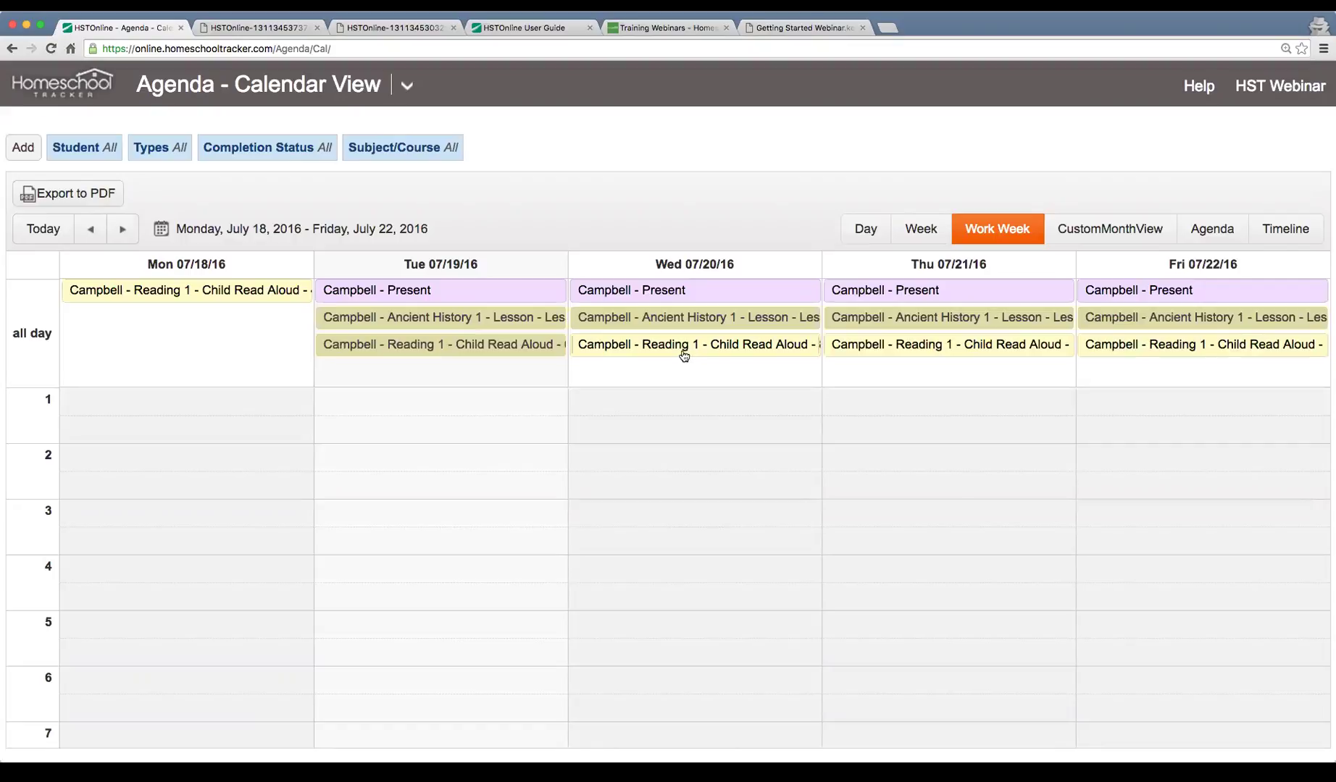
Move the July 20 "80L" reading to block 1, and that day's Ancient History lesson and the July 21 "100L" reading to July 20 block 3.
left_click_drag(684, 355, 674, 403)
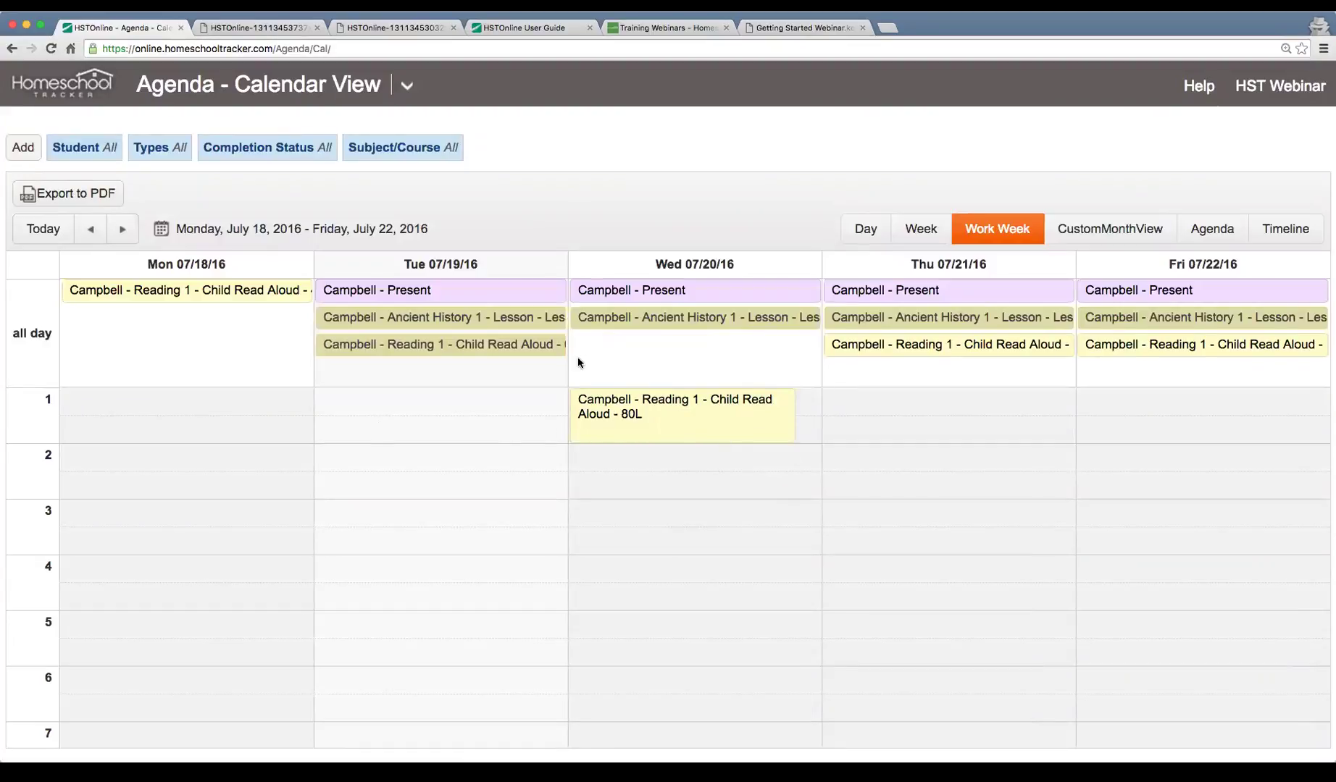
left_click_drag(668, 320, 668, 533)
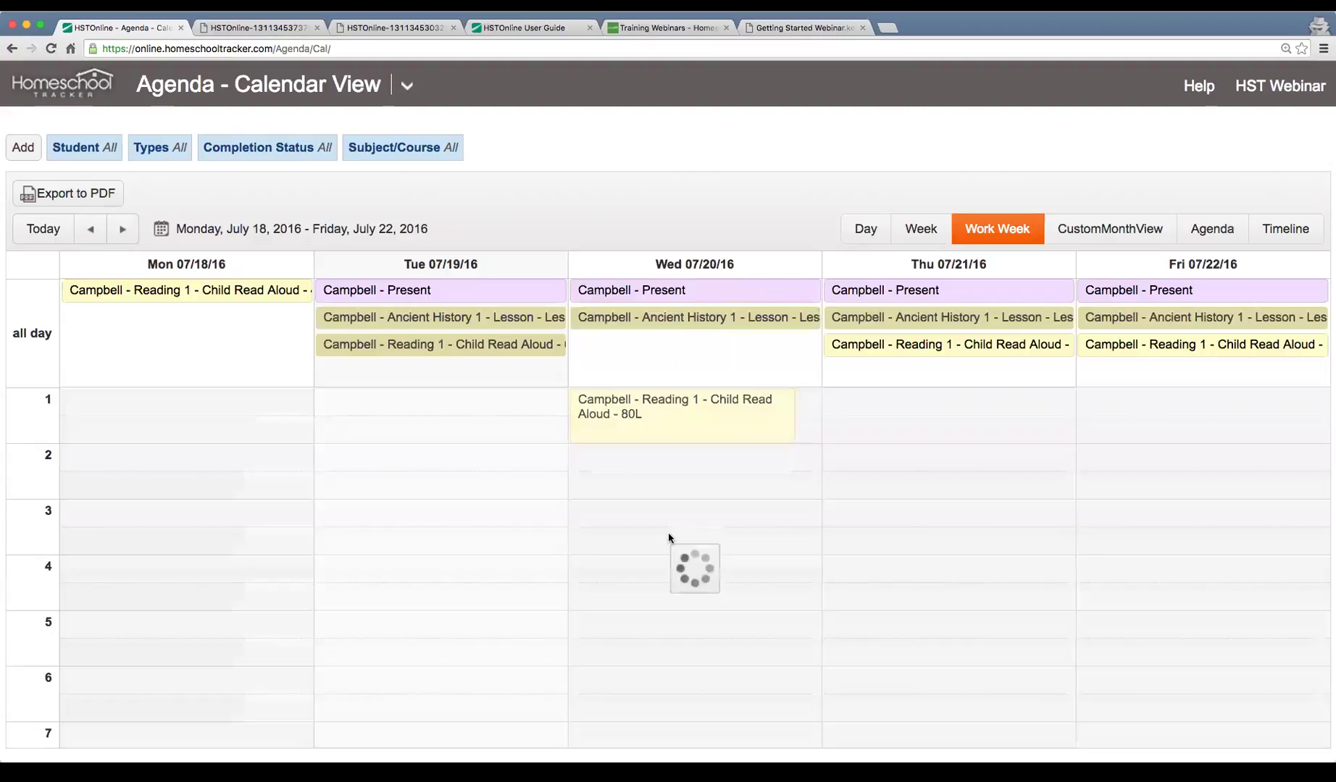
left_click_drag(873, 348, 722, 552)
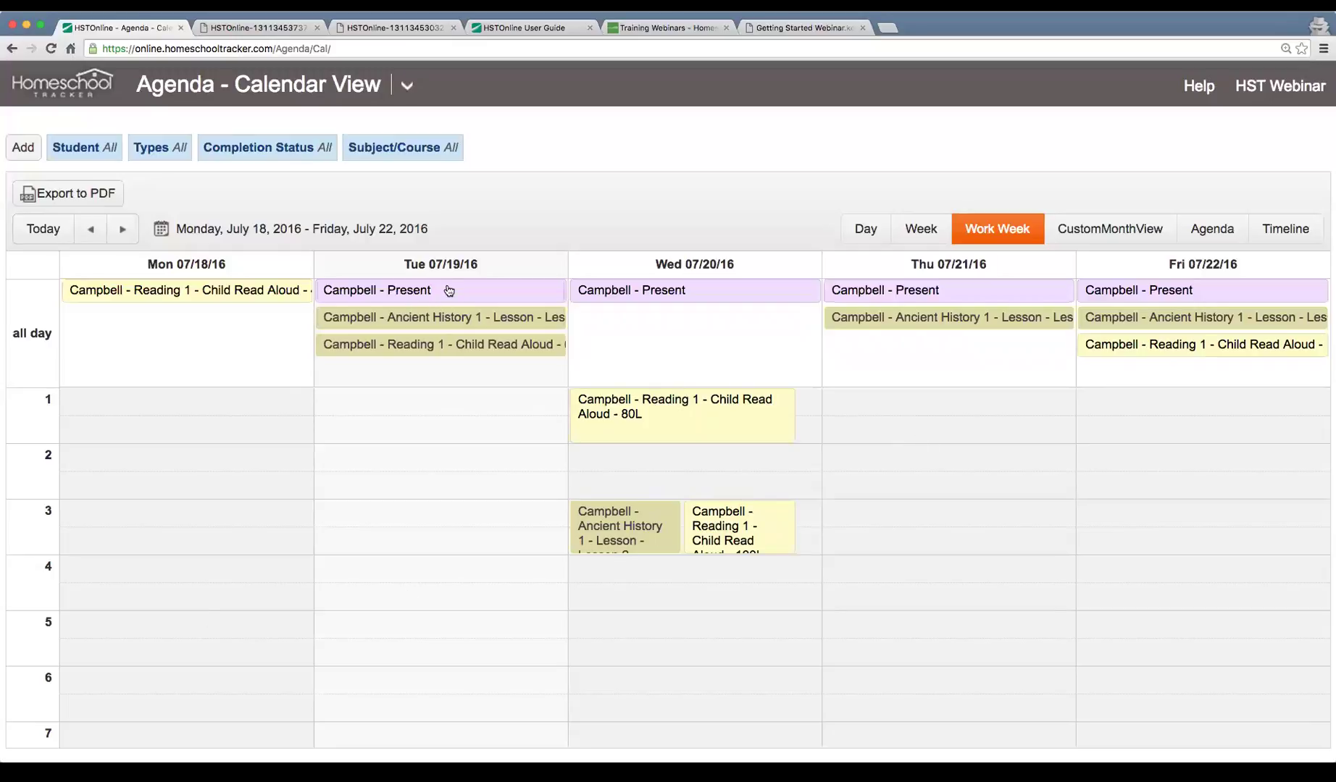
Open the Subscription and Users page and examine the student entries in the user accounts list.
left_click(406, 88)
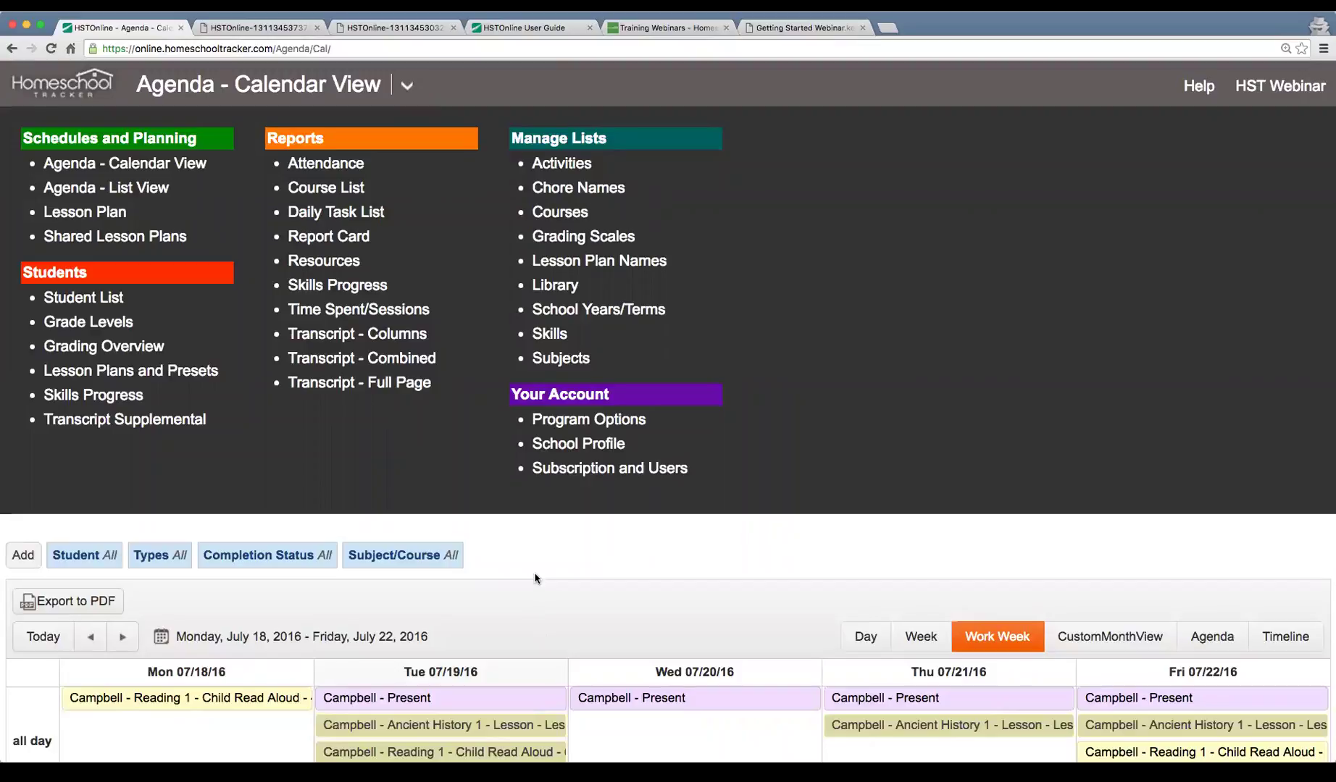
left_click(595, 470)
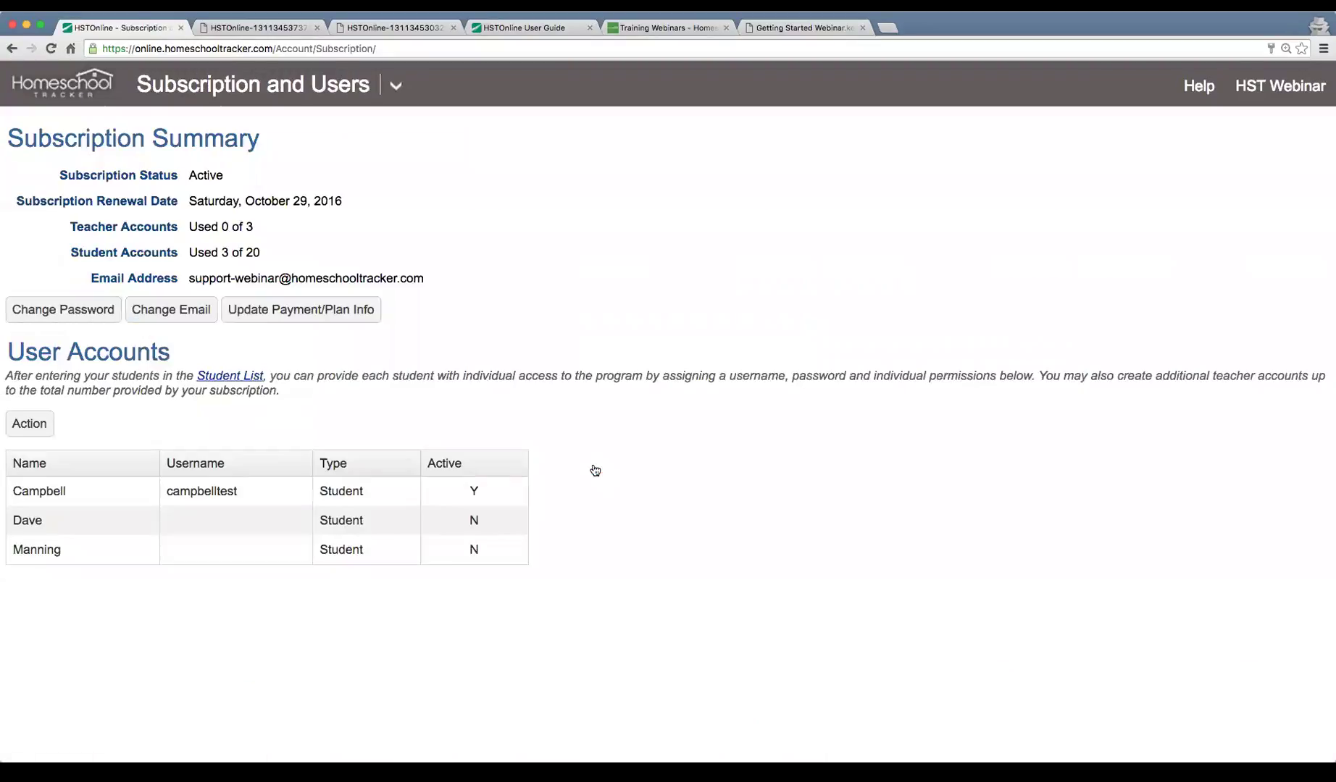
left_click_drag(11, 351, 204, 362)
left_click(395, 391)
left_click(197, 489)
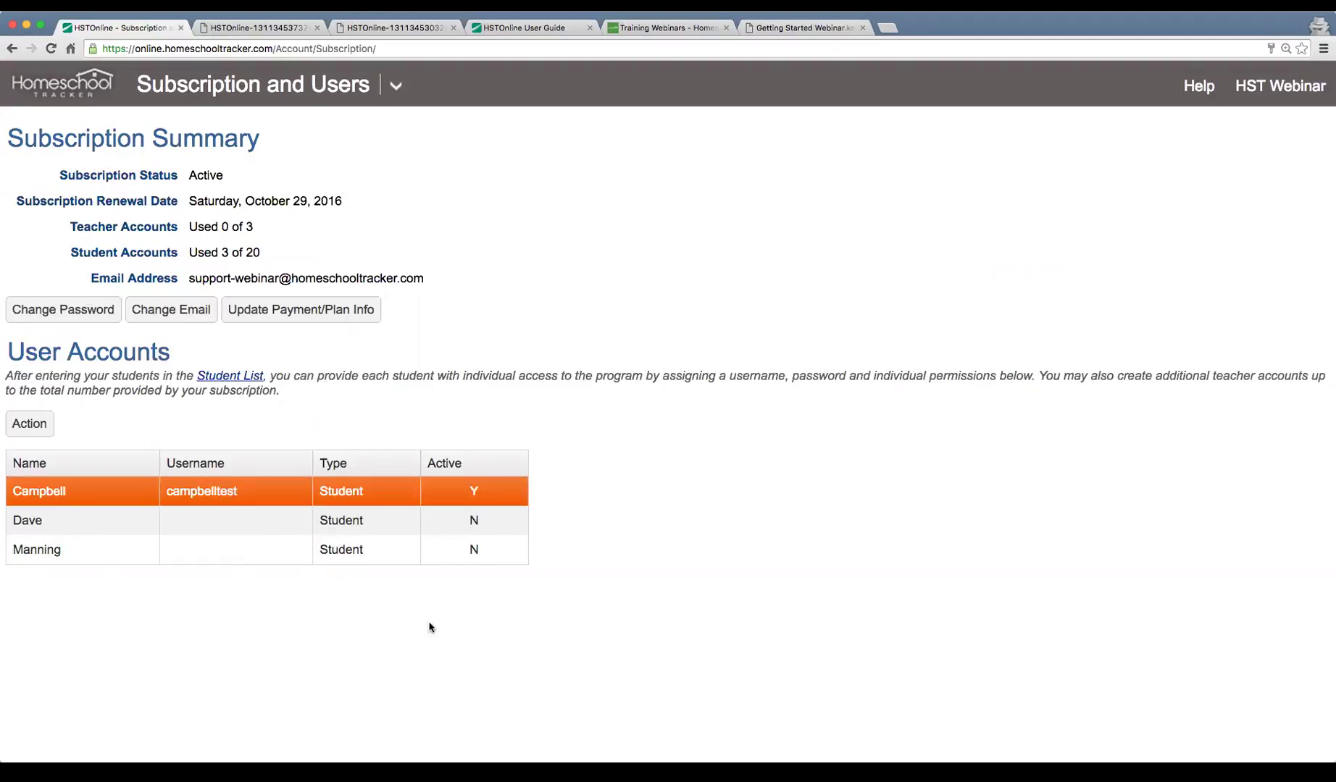
left_click(273, 555)
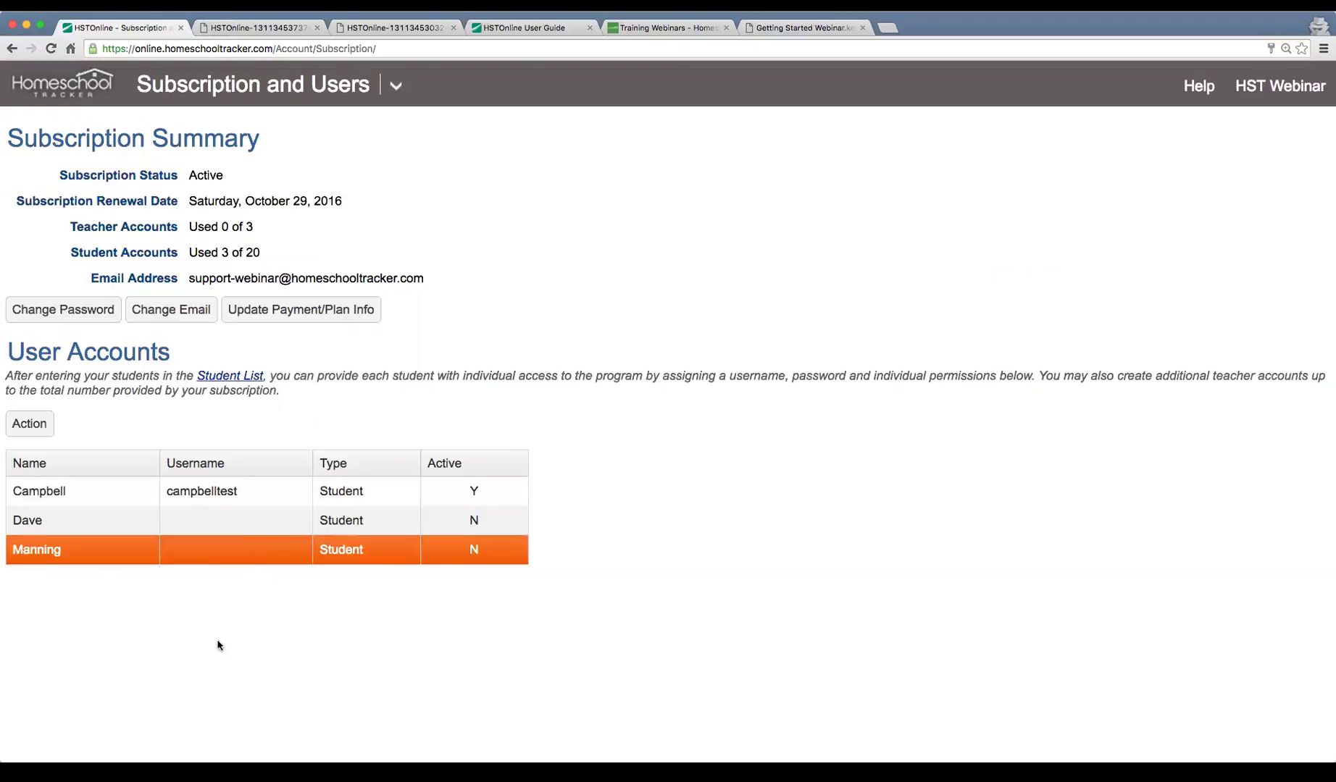
left_click(202, 493)
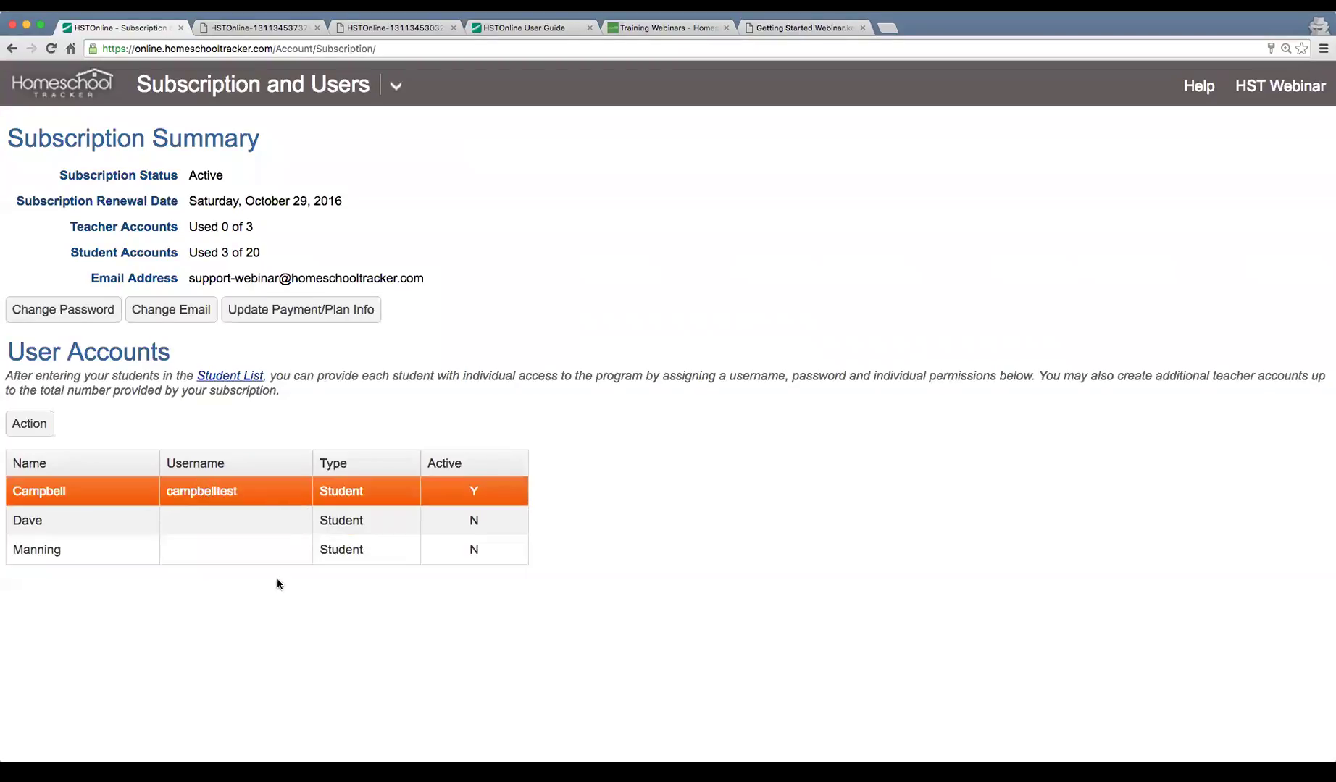
left_click(205, 544)
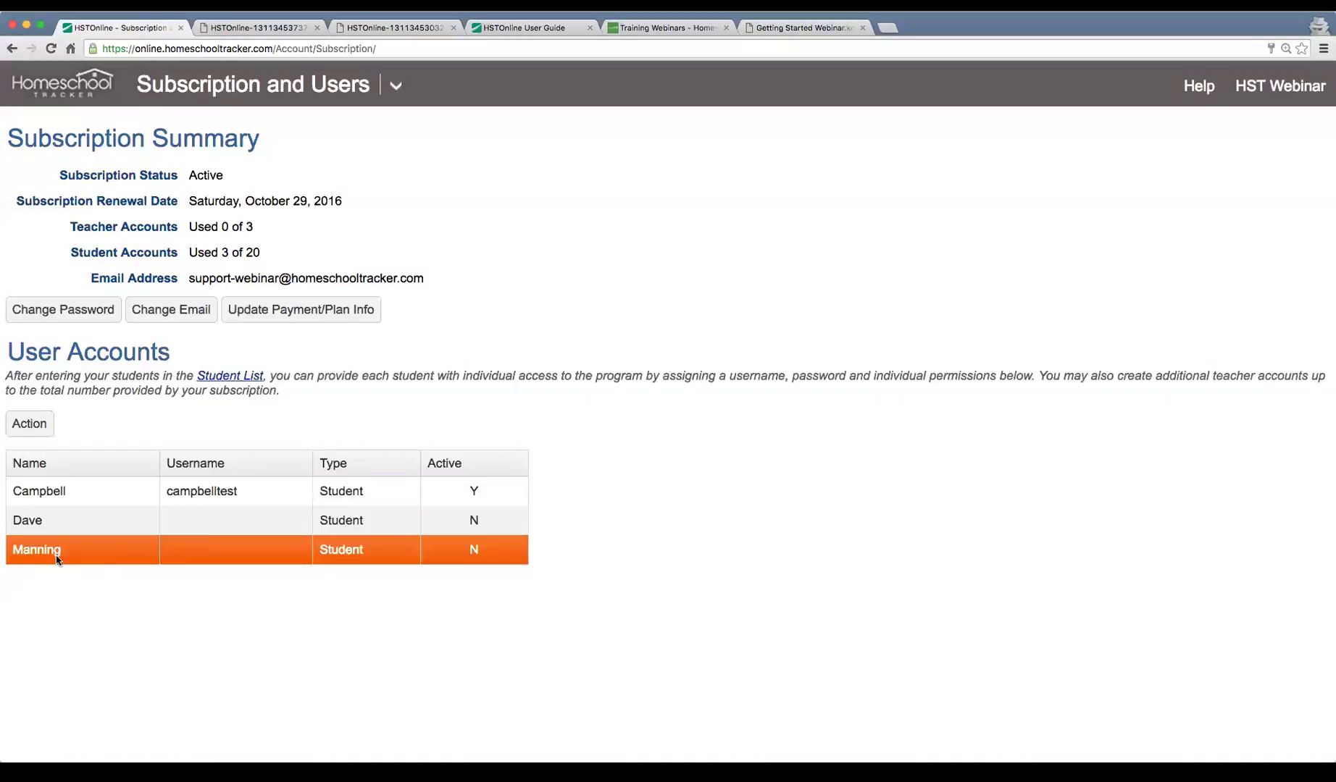
Try activating the last listed student's account, look over its username, password and permission fields, and discard the changes.
double_click(192, 552)
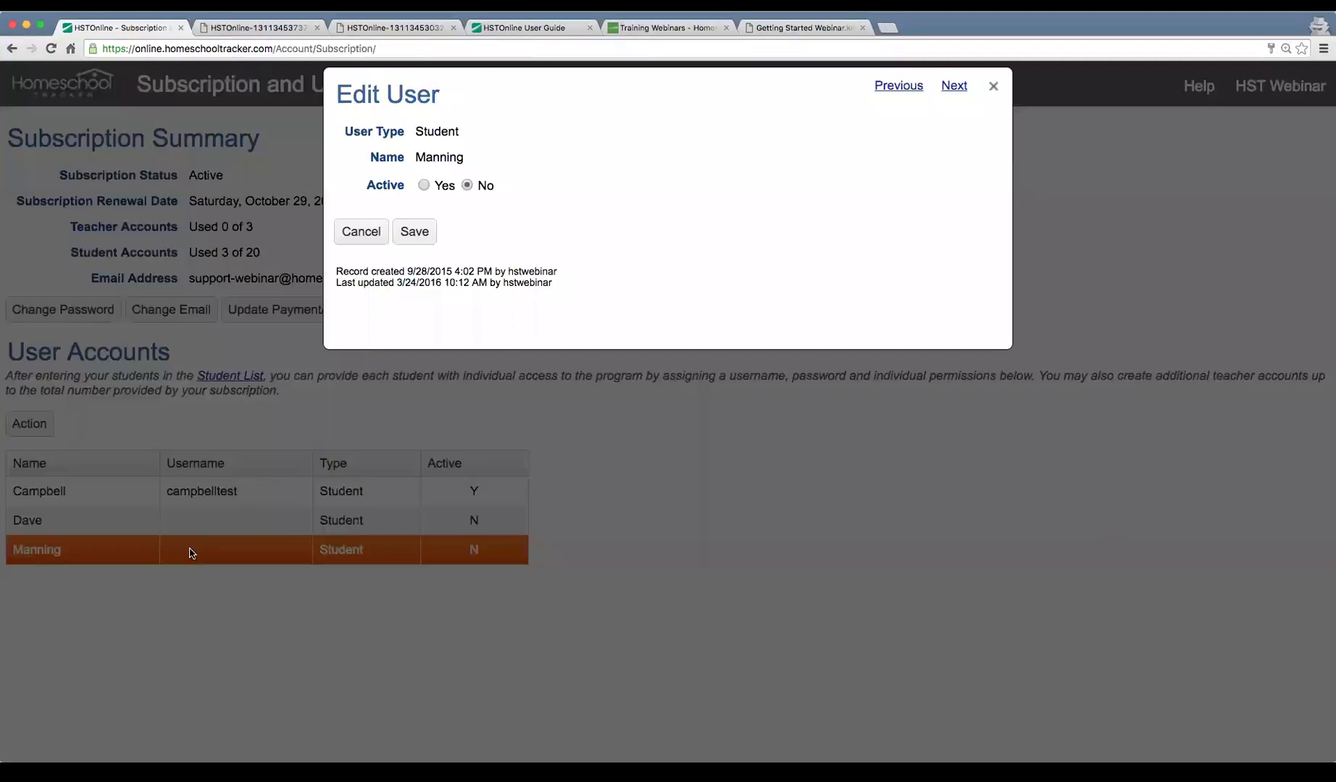
left_click(423, 187)
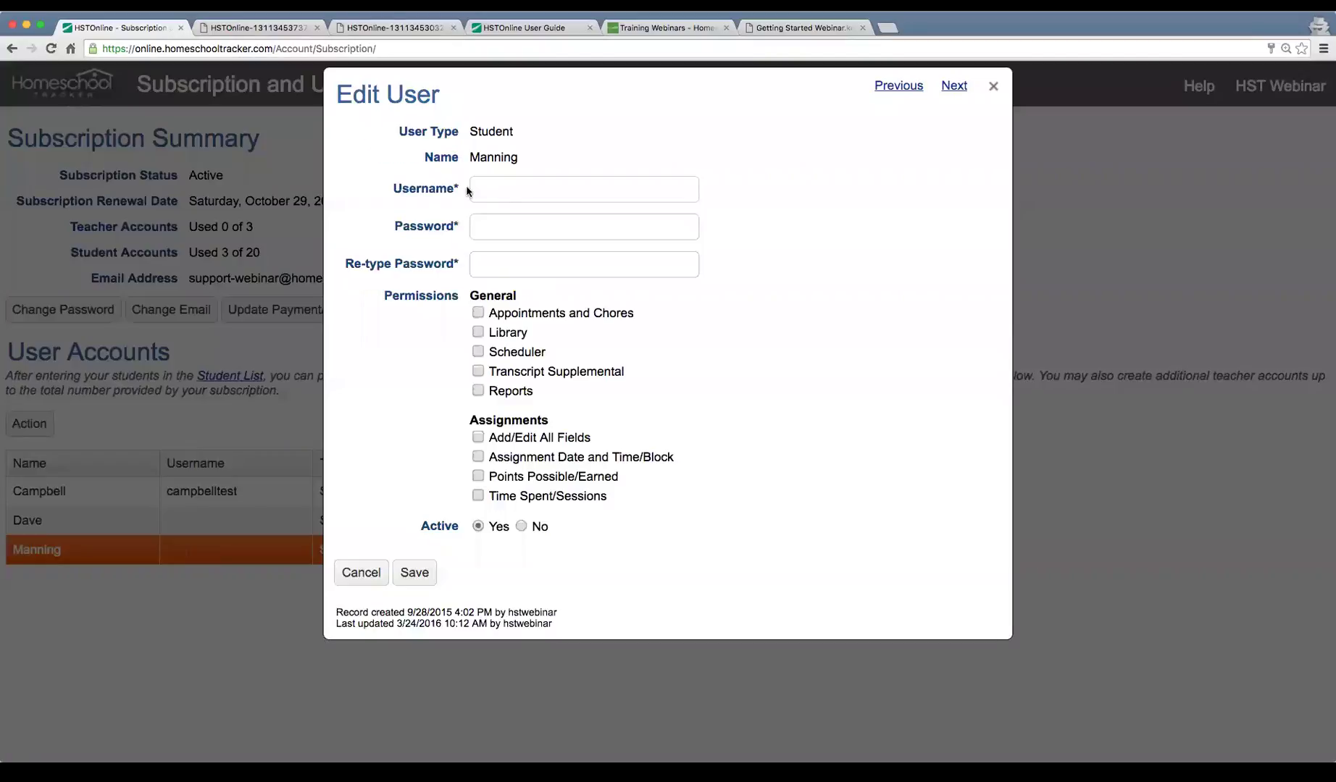
left_click(507, 191)
left_click(501, 266)
left_click(413, 251)
left_click(361, 572)
Review the active student's account permissions, save the account, and sign out of the teacher login.
double_click(203, 492)
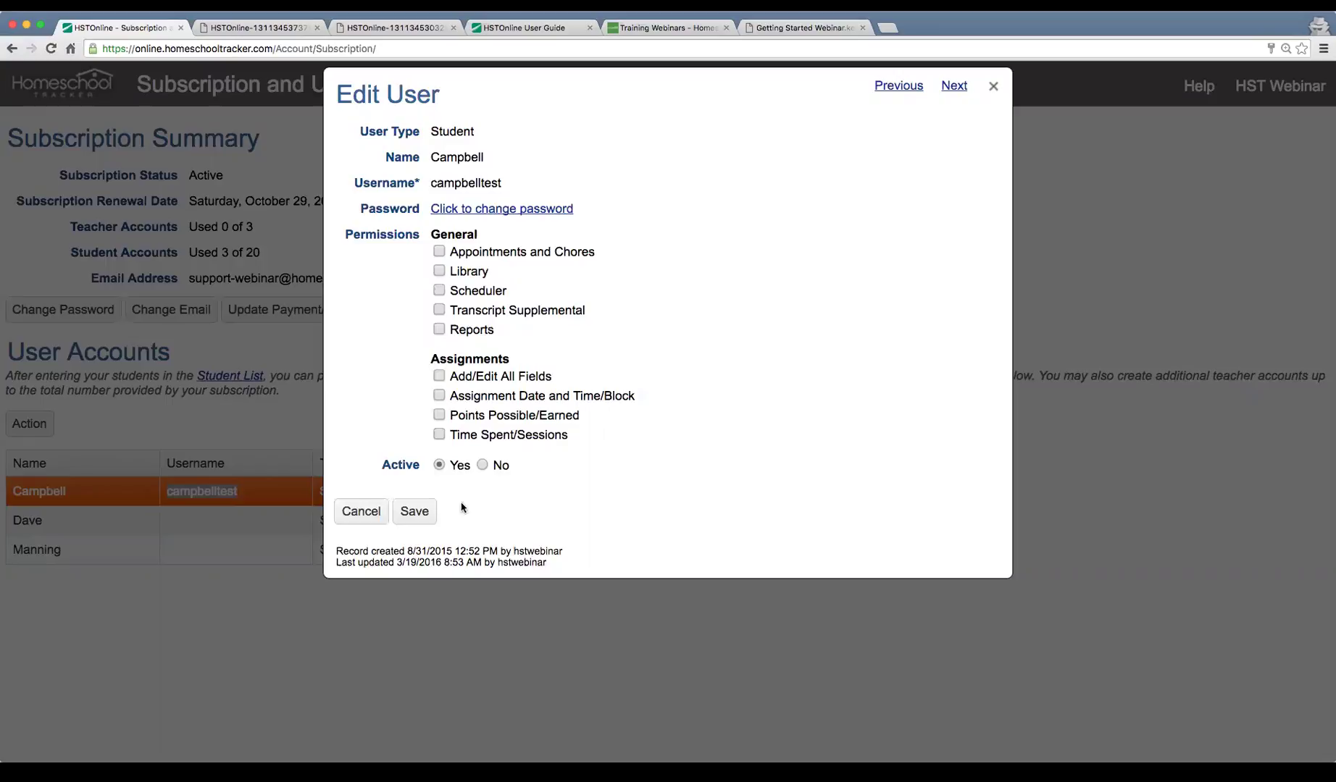
left_click(417, 514)
left_click(1260, 88)
left_click(1195, 122)
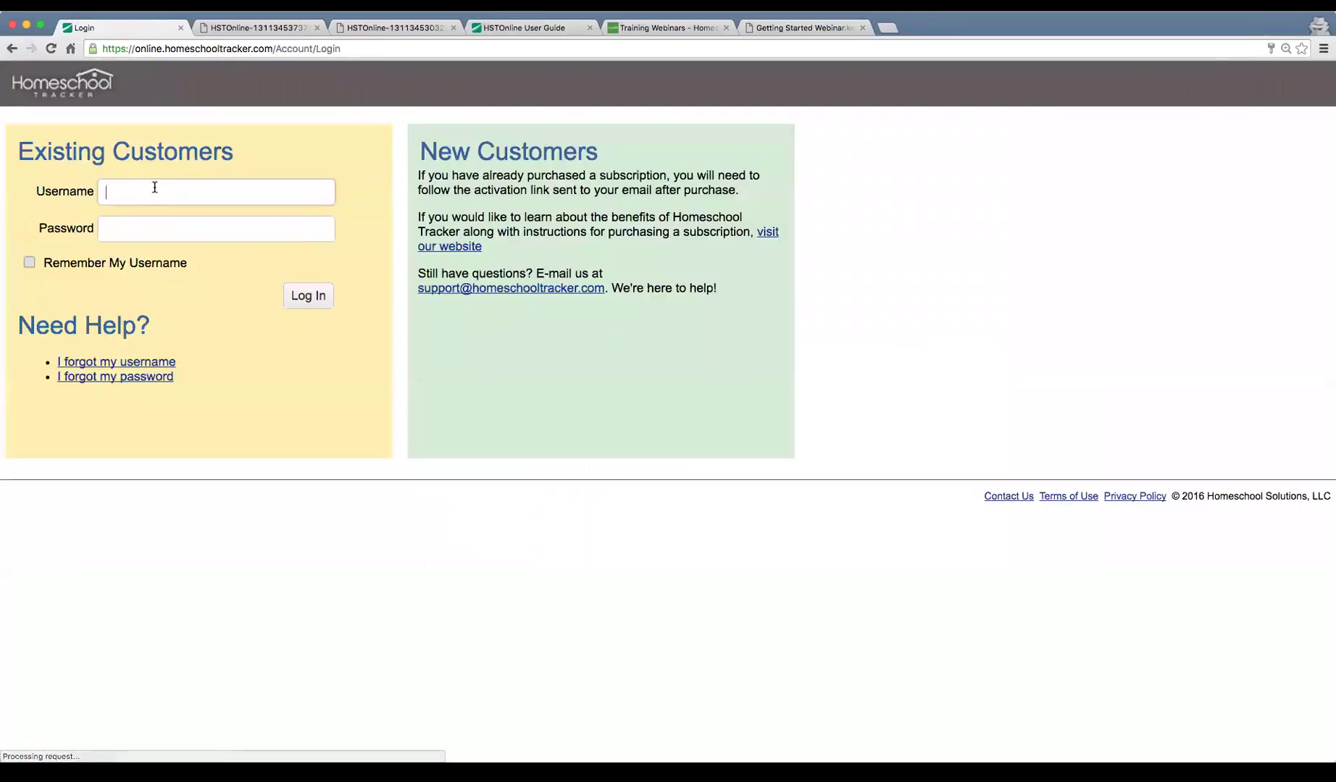
Sign in to the student account with the student's username and password.
type("campbelltest")
key("Tab")
type("•••••••")
key("Return")
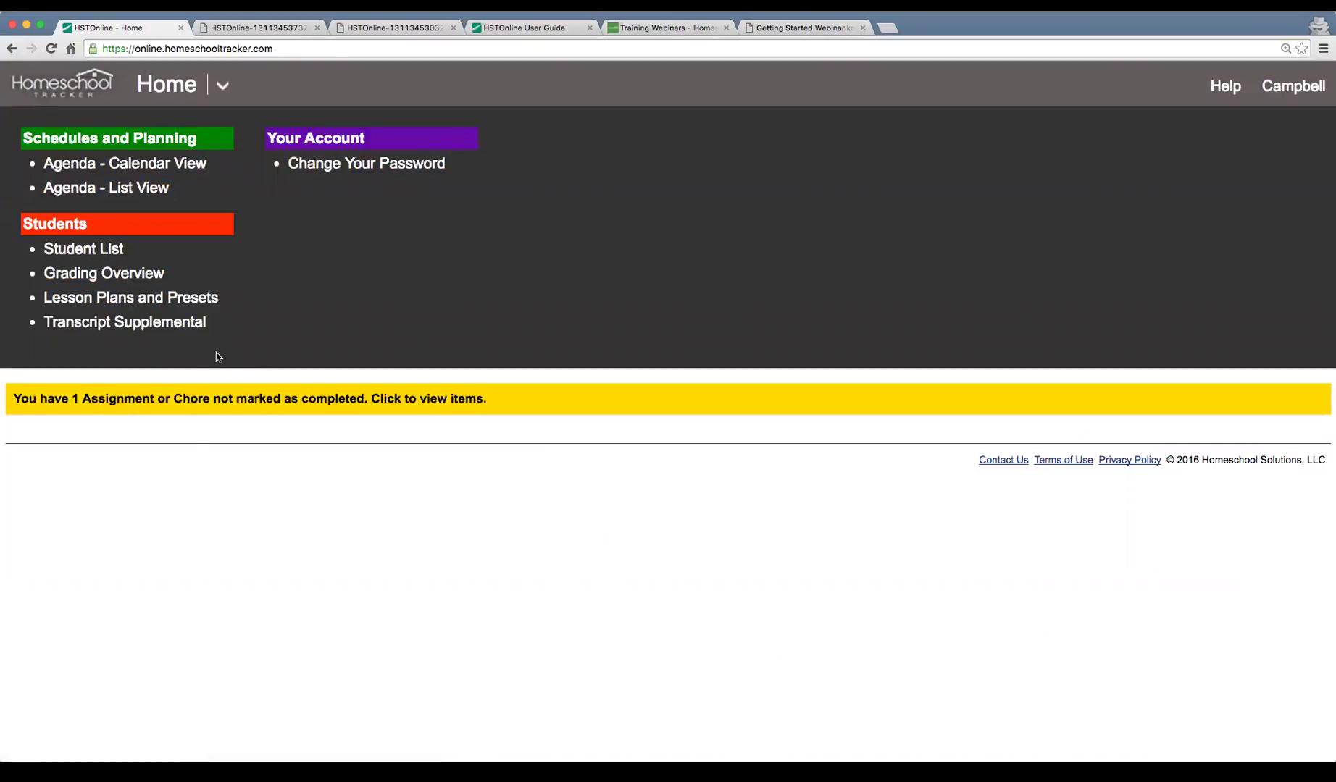
In the student's calendar, mark the July 20 block 1 "80L" reading assignment as completed by the student and save it.
left_click(142, 163)
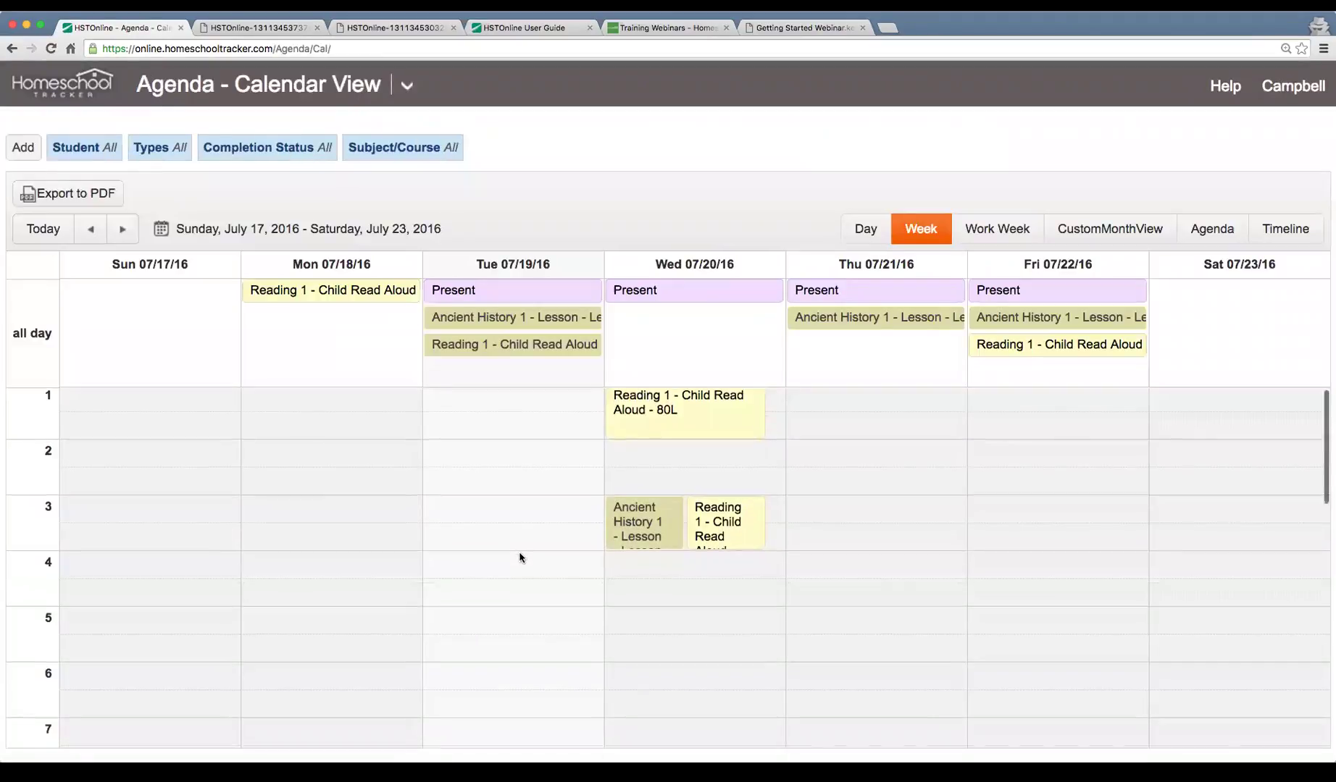
left_click(666, 411)
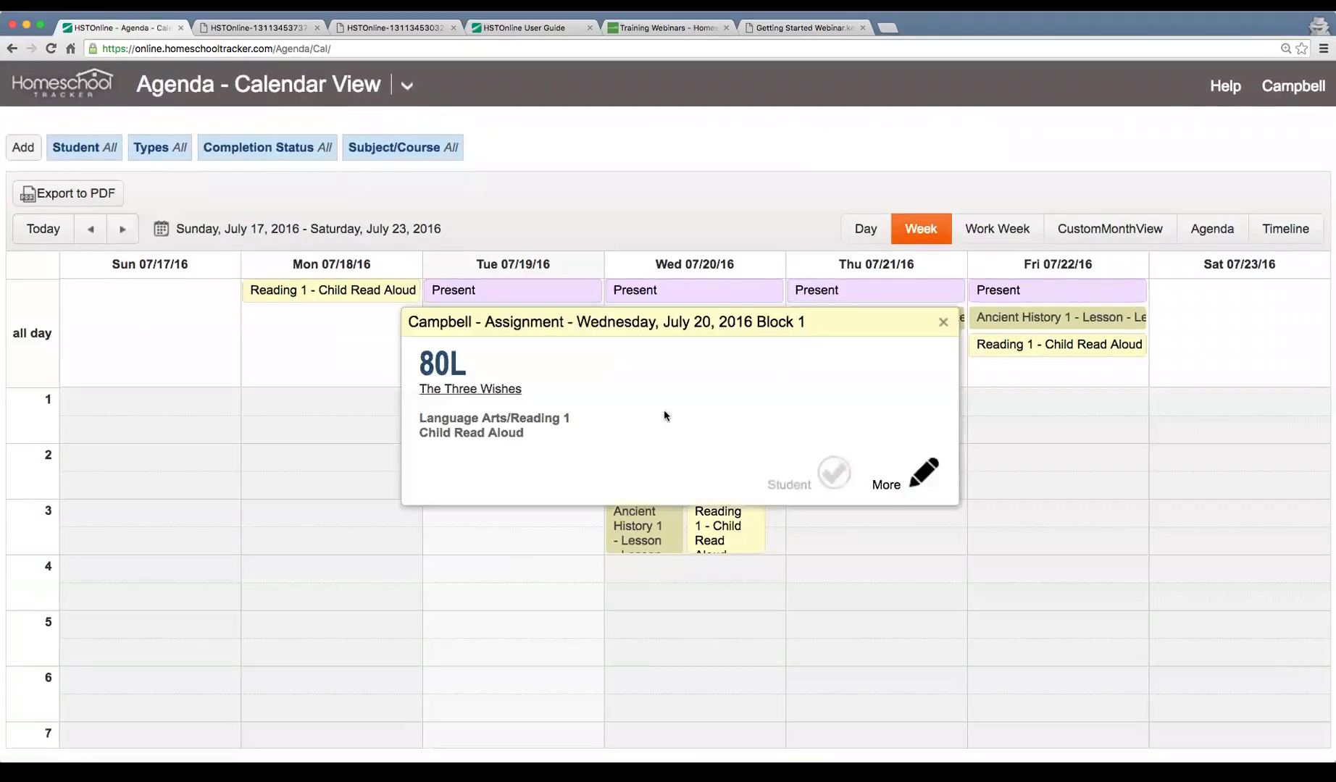
left_click(927, 475)
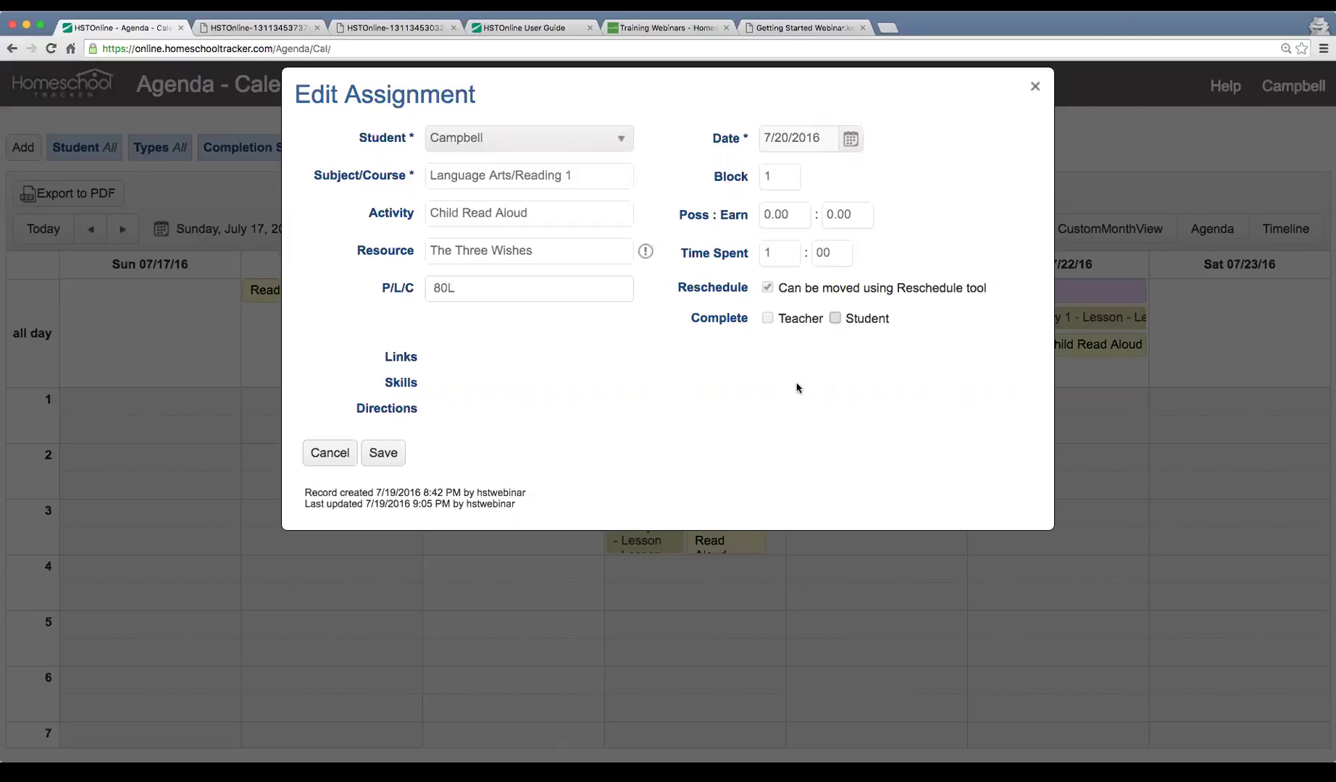
left_click(833, 319)
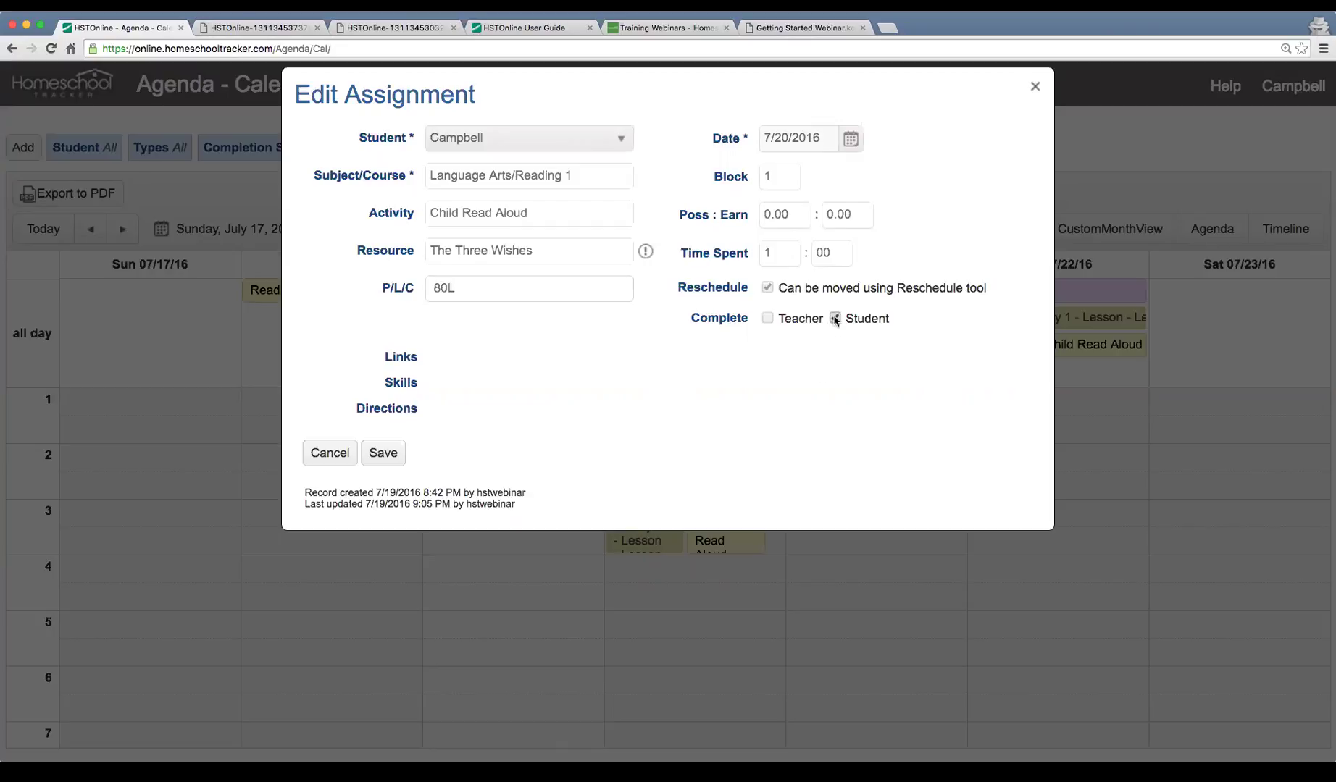
left_click(380, 453)
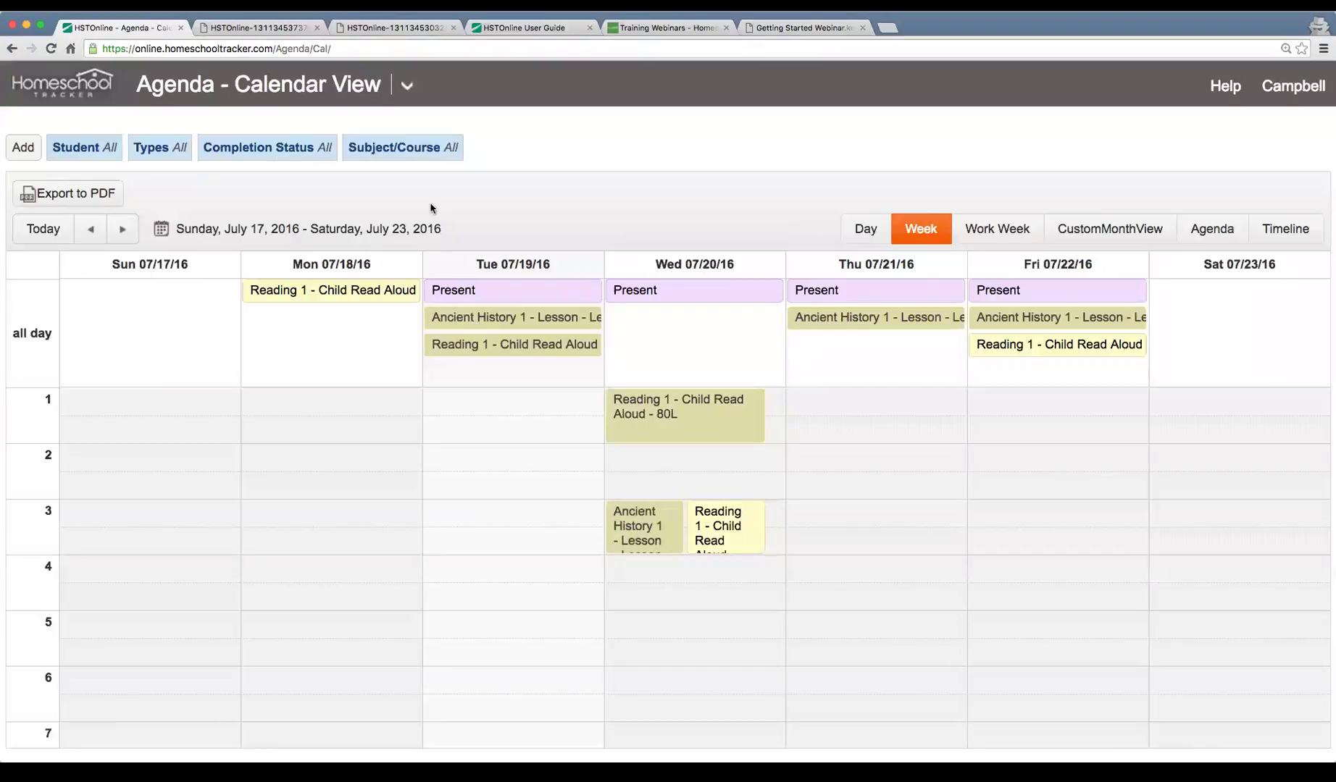
Sign out of the student account and sign back in with the teacher's username and password.
left_click(1293, 86)
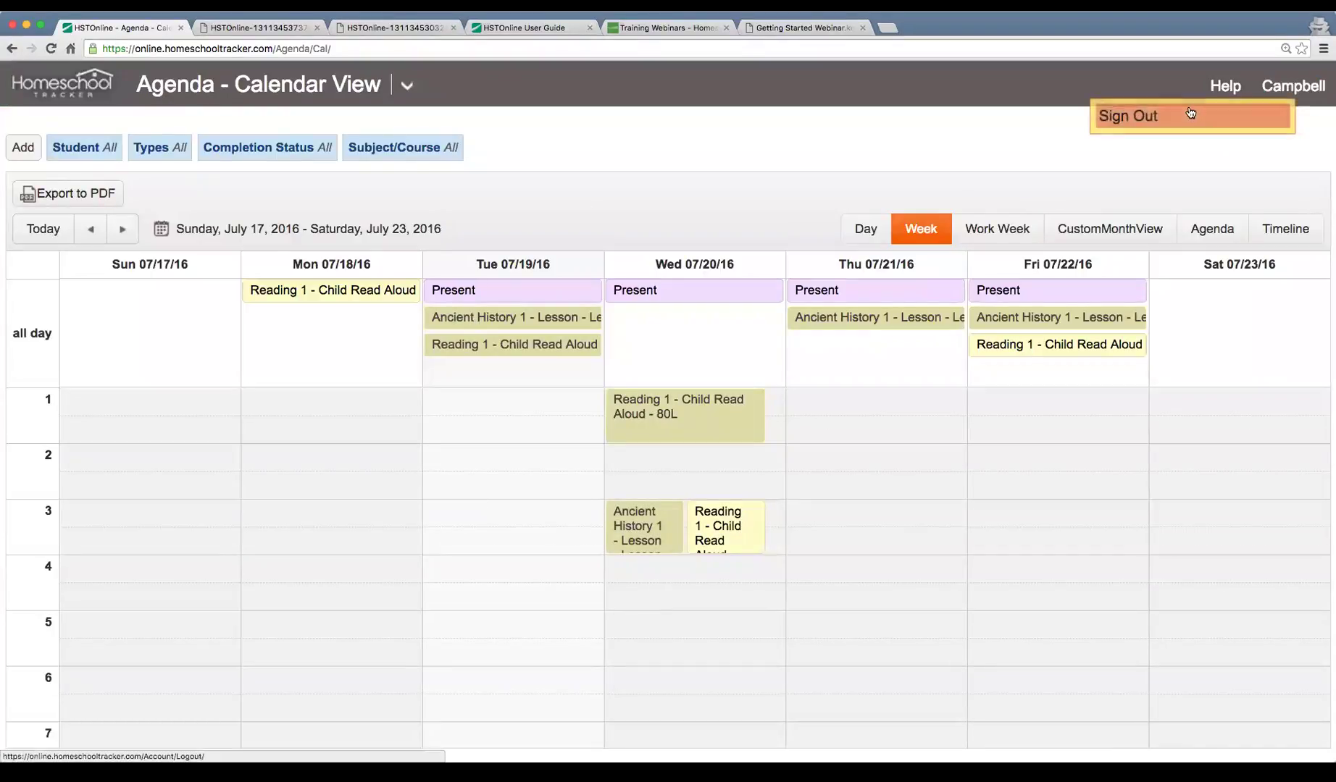
left_click(1192, 114)
type("hstwebinar")
key("Tab")
type("•••••")
key("Return")
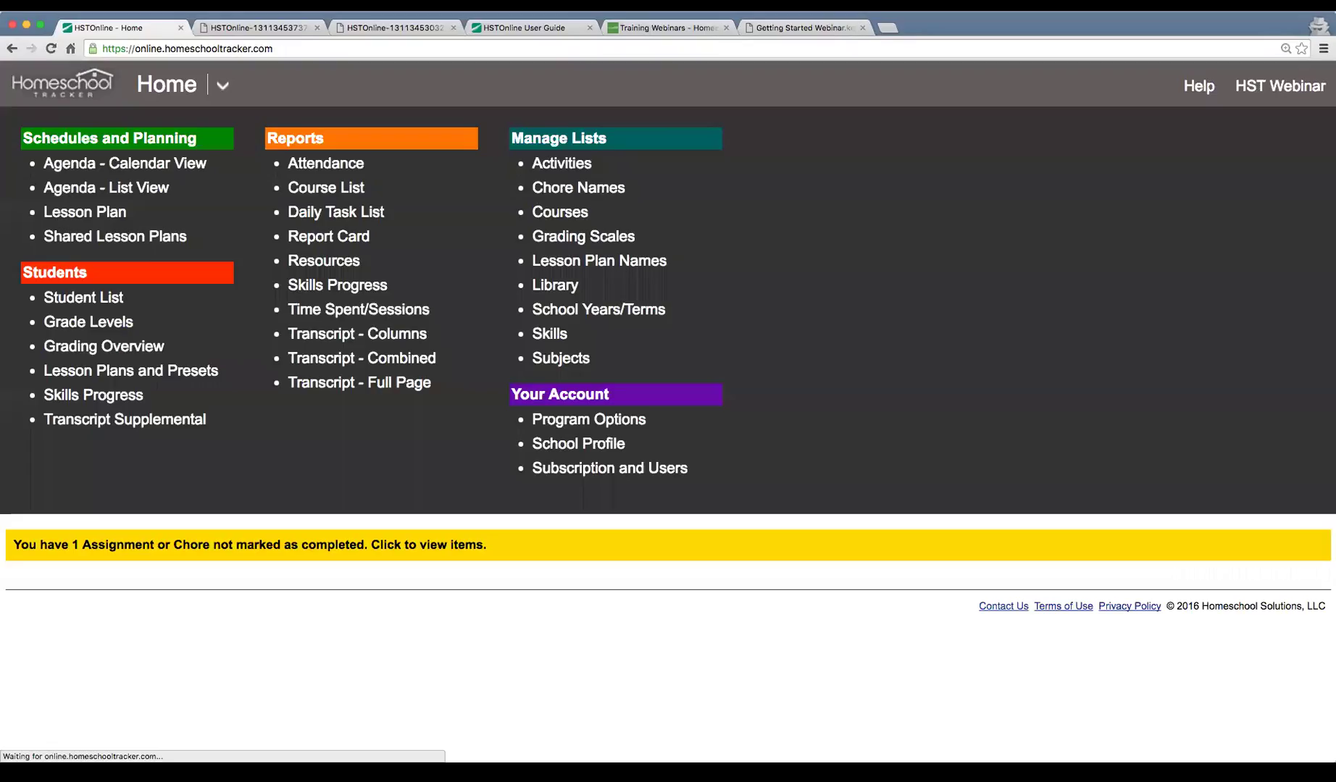
Open the agenda's calendar view and filter it to show only assignments with the completion status "Complete - Student".
left_click(171, 165)
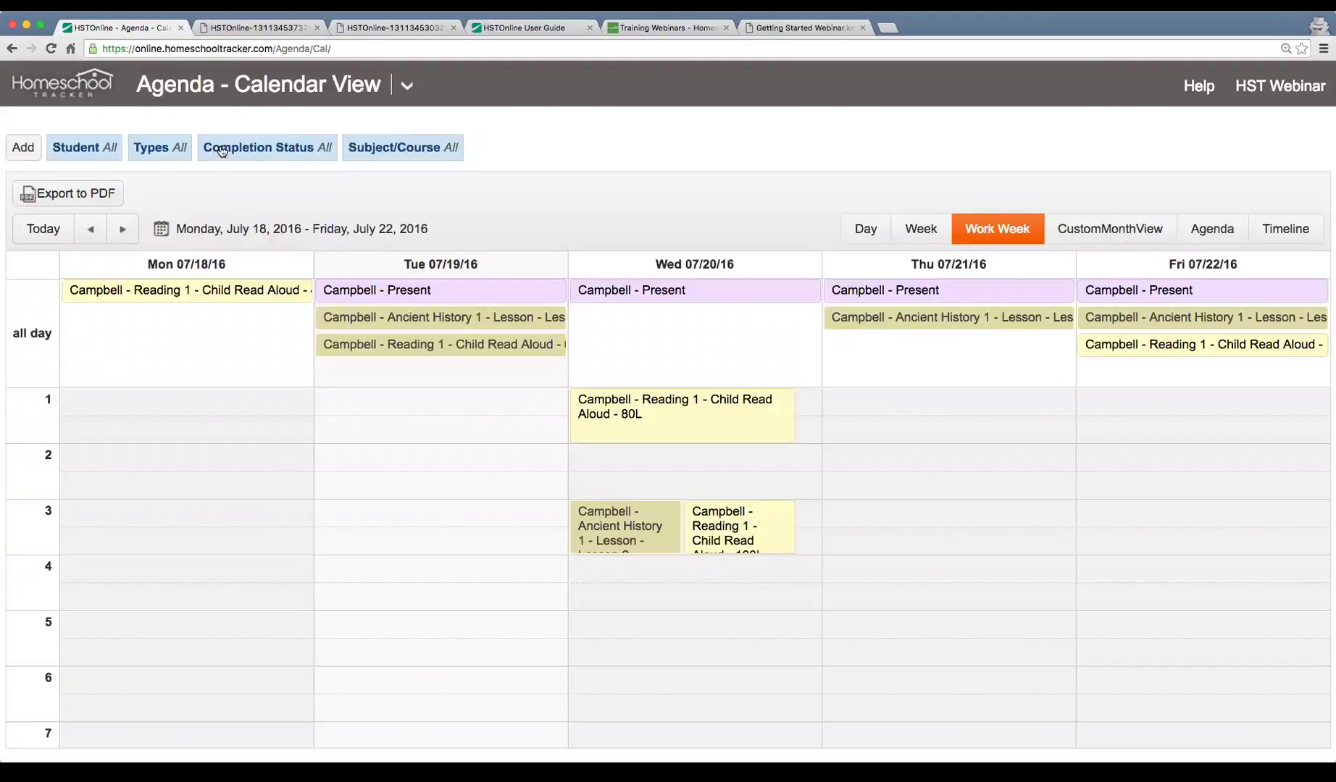
left_click(258, 150)
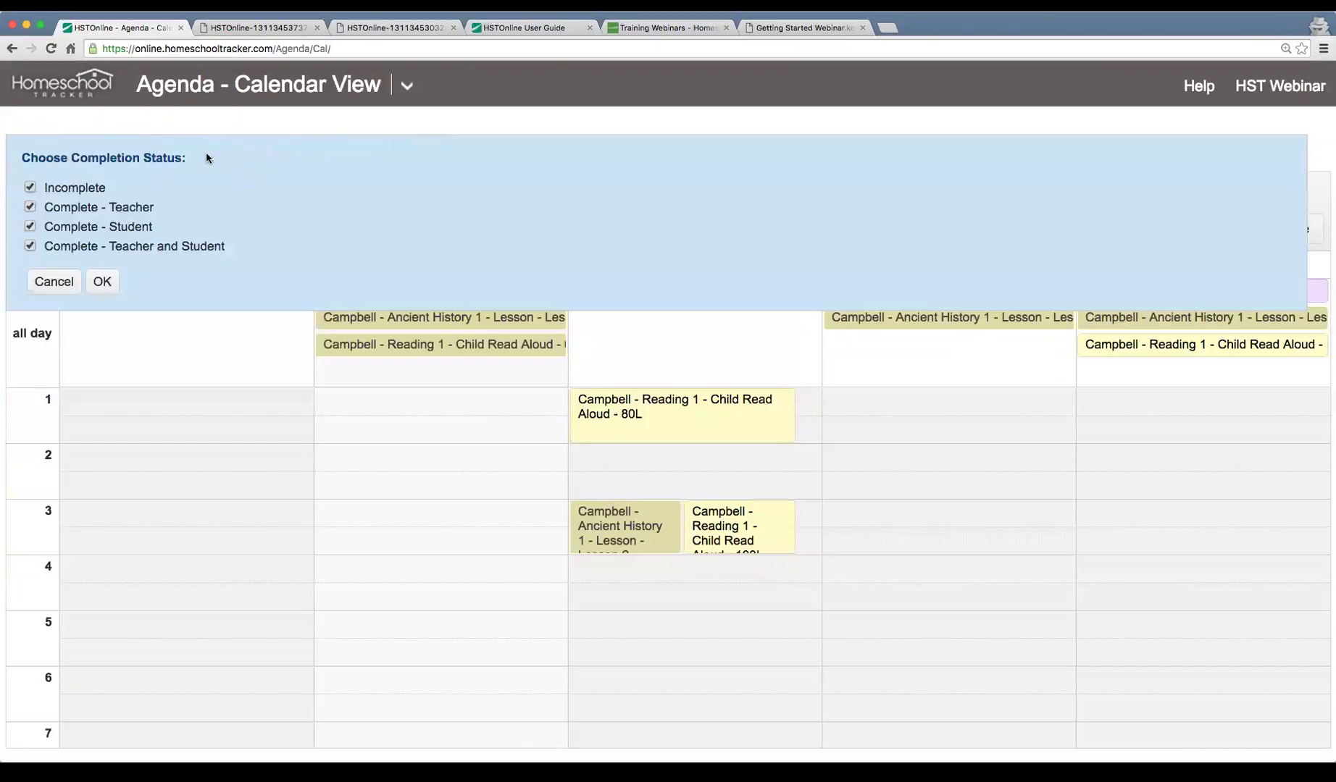
left_click(79, 191)
left_click(76, 212)
left_click(61, 245)
left_click(102, 281)
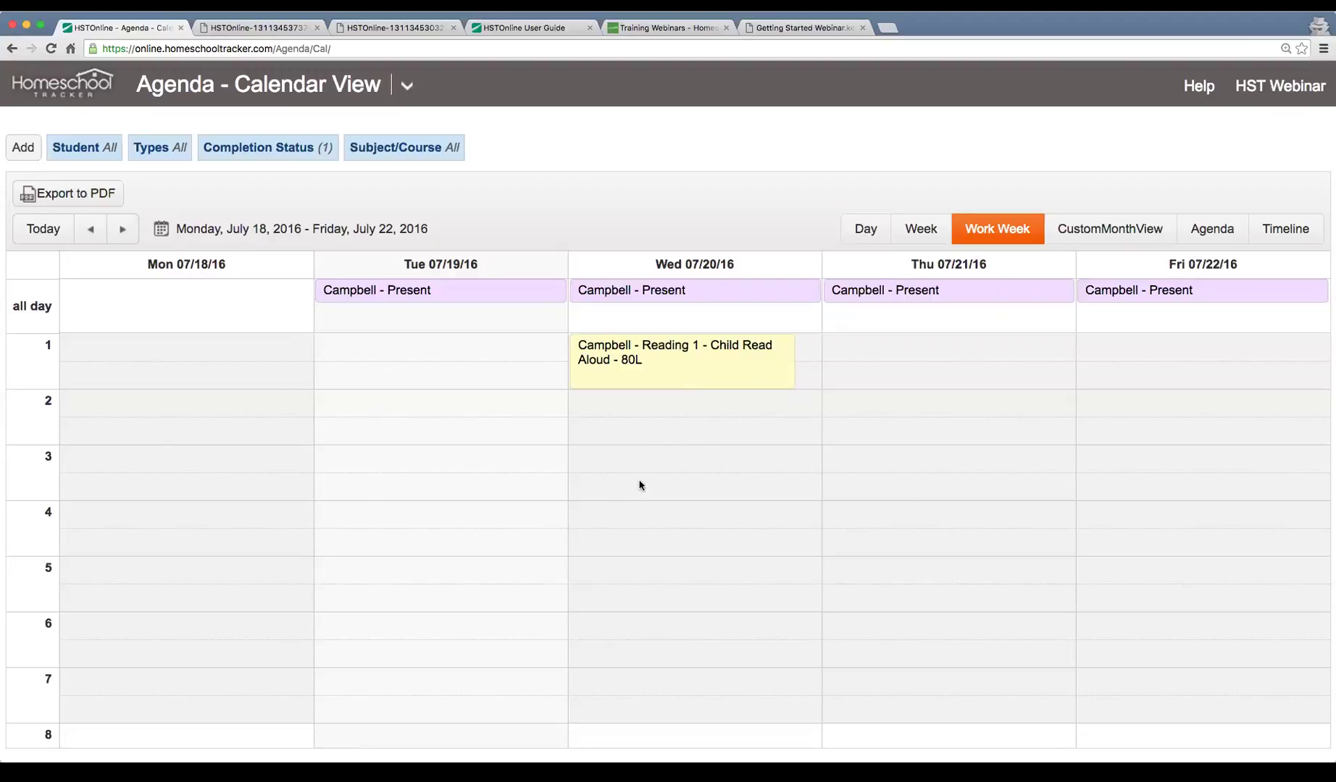
Mark the July 20 block 1 "80L" reading assignment as completed by the teacher and save it.
left_click(644, 354)
left_click(924, 472)
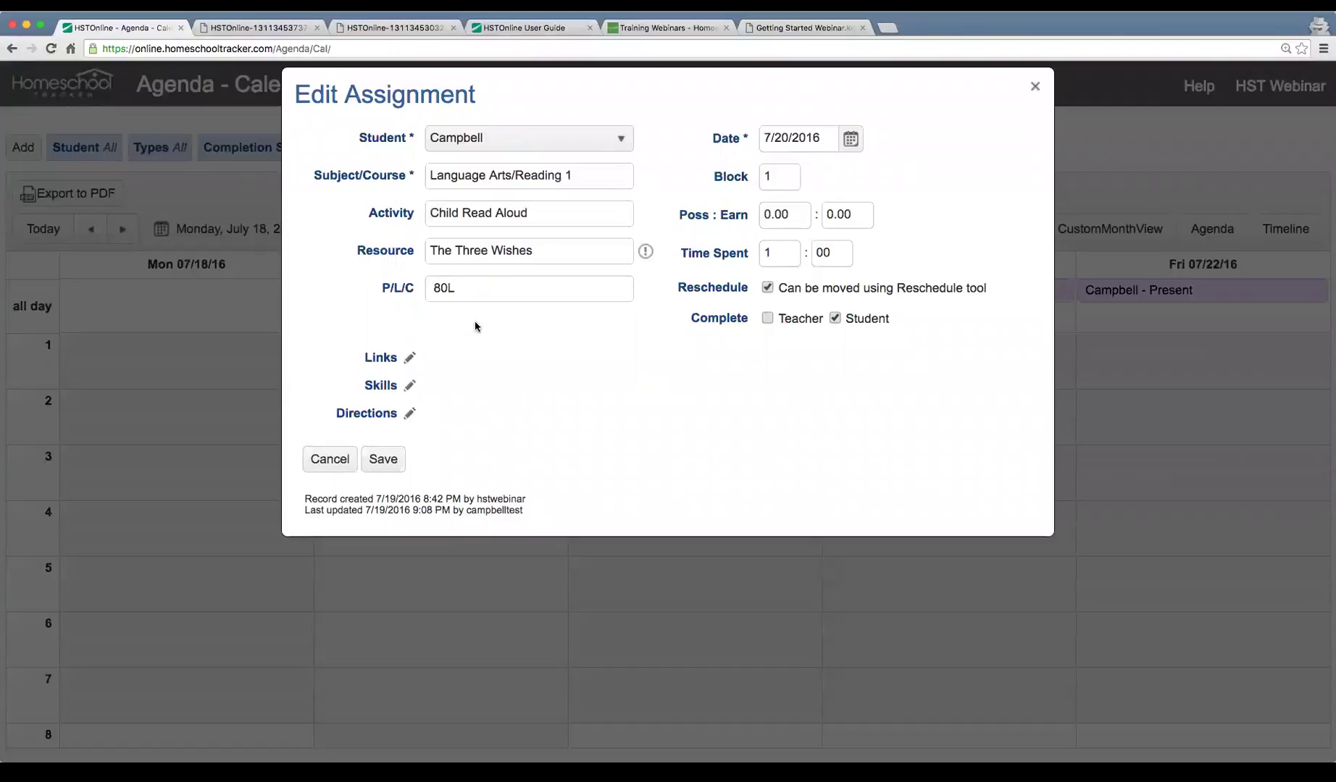
left_click(767, 319)
left_click(383, 460)
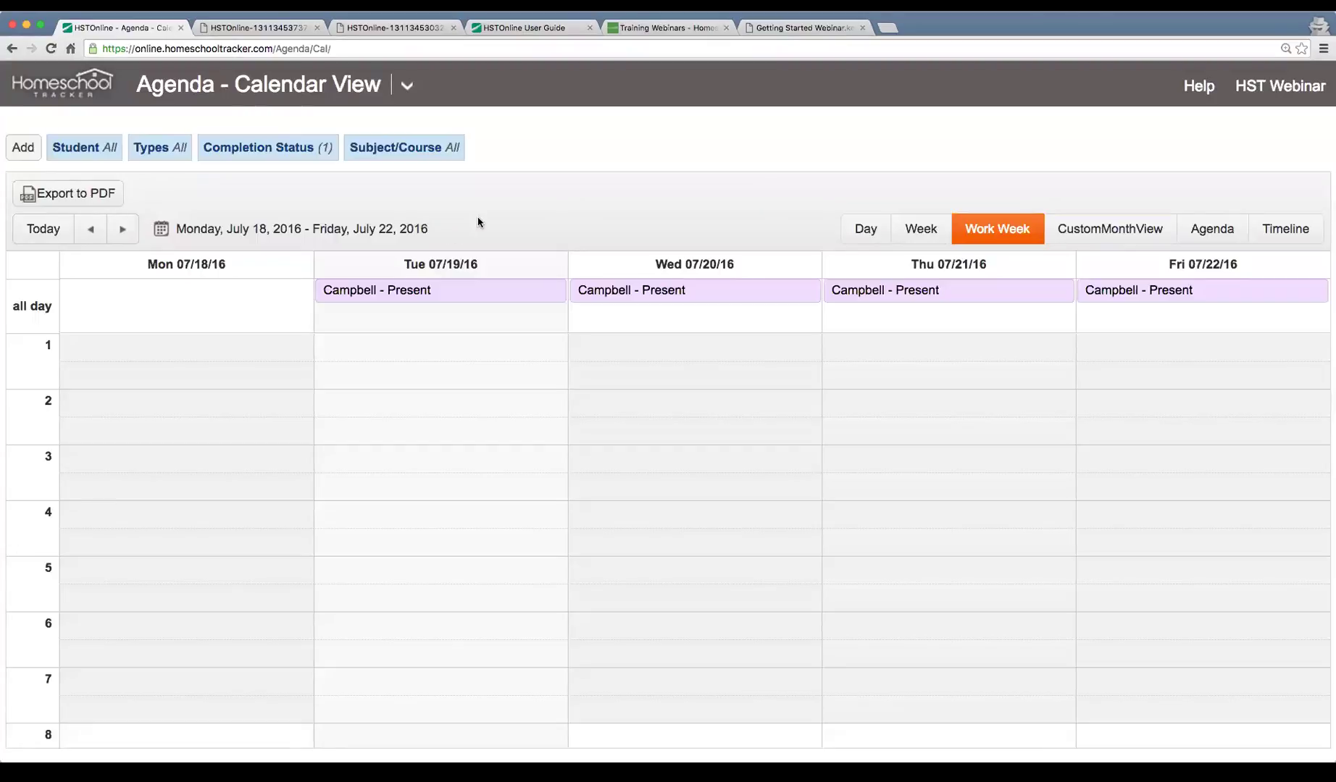
In the course list, rename the Reading 1 course to "Reading 1 (High School Level)" and save it.
left_click(407, 85)
left_click(564, 212)
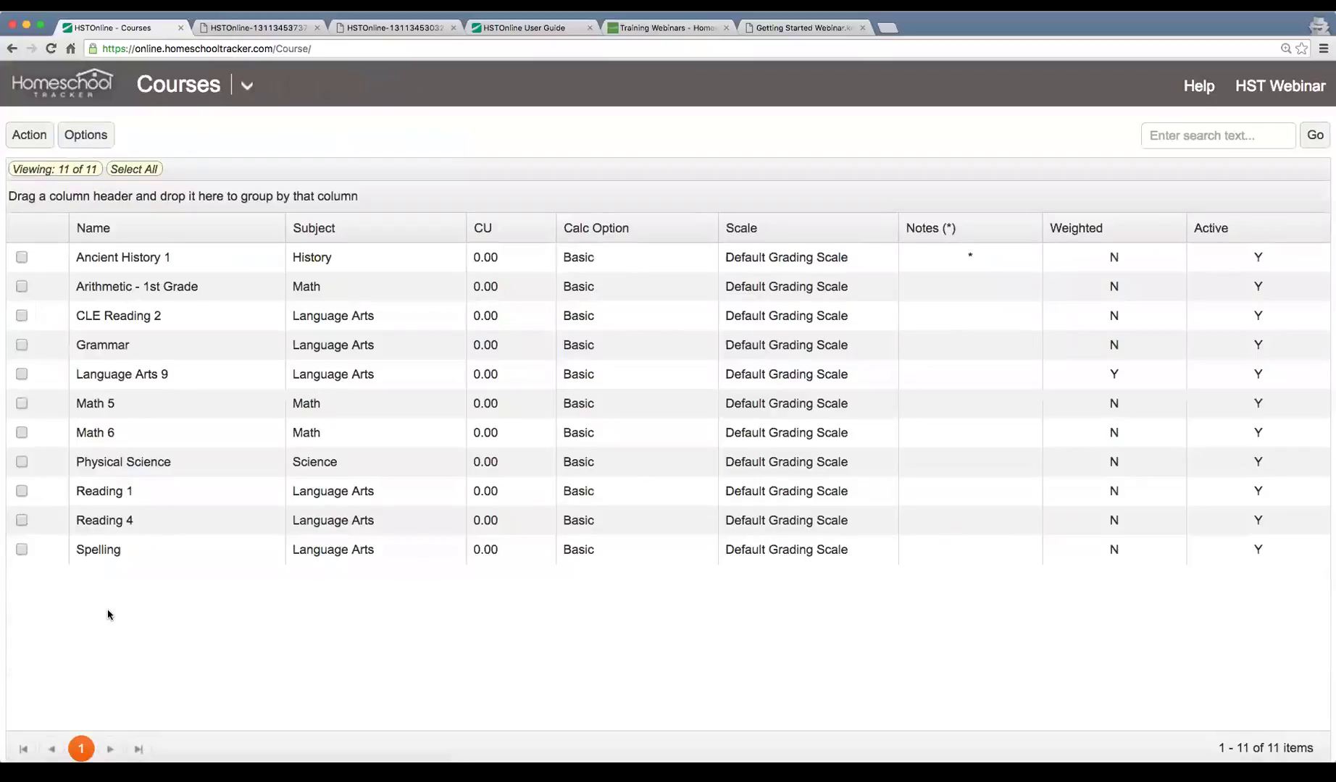
double_click(149, 493)
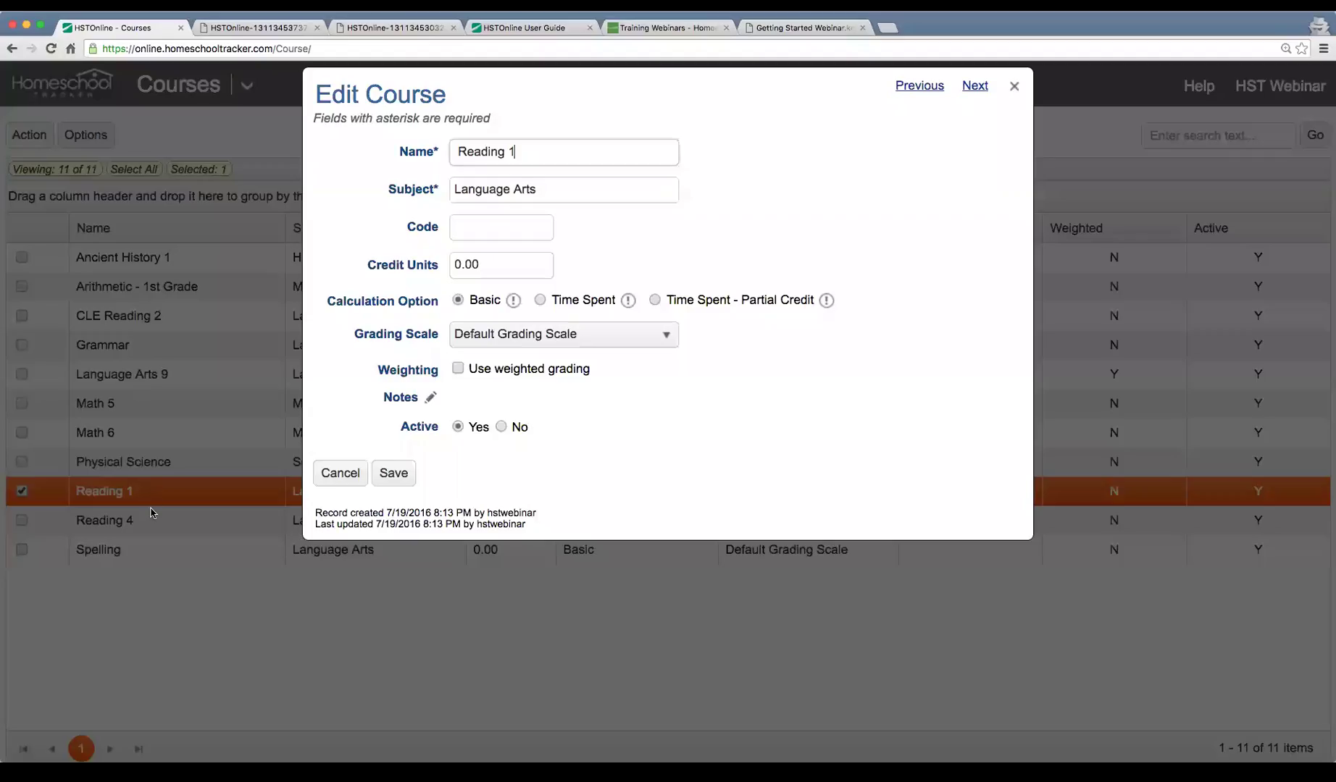
left_click(551, 151)
type("(High School)")
key("BackSpace")
type("Level)")
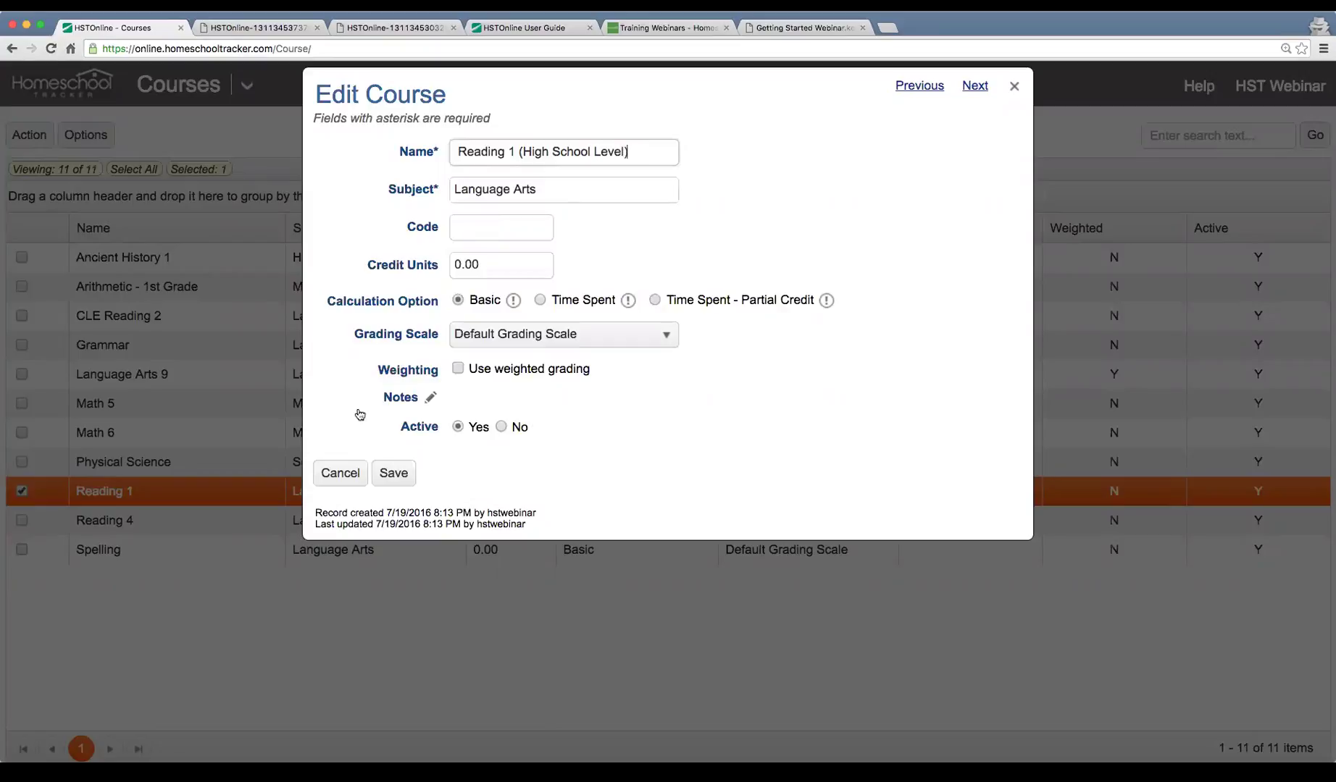
left_click(394, 474)
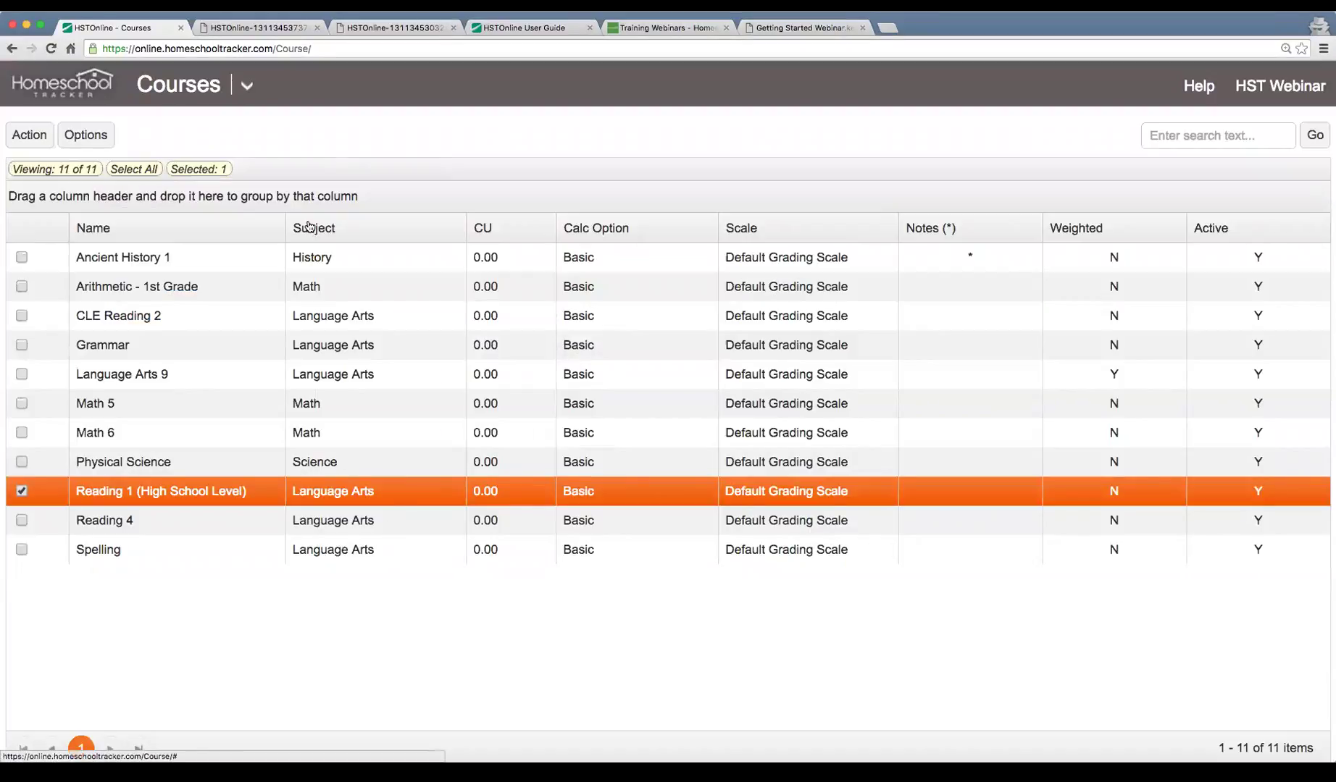
Generate the full-page transcript report for the student.
left_click(247, 85)
left_click(342, 384)
left_click(97, 573)
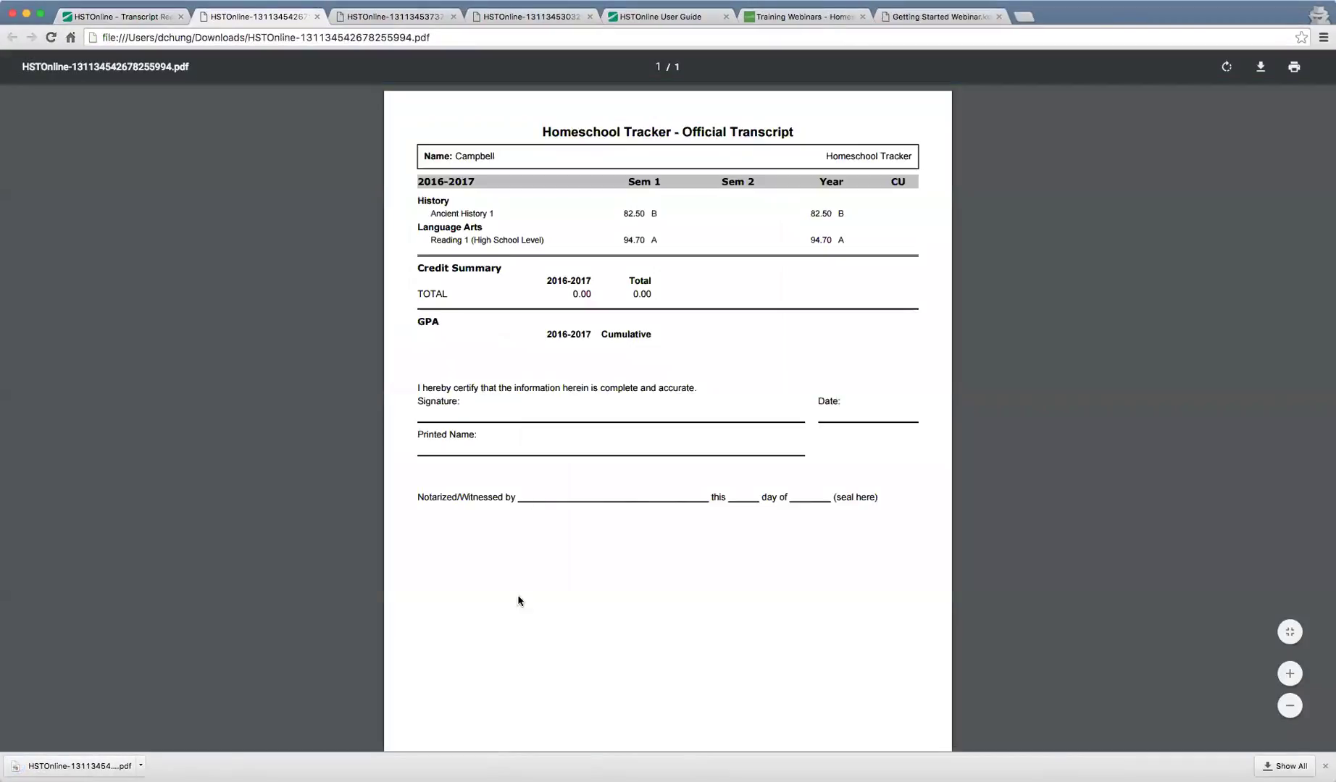
Examine the transcript's Reading 1 course name, year grade and credit units column at a larger size.
mouse_move(432, 240)
left_mouse_down()
mouse_move(555, 239)
mouse_move(430, 243)
left_mouse_up()
left_click(441, 240)
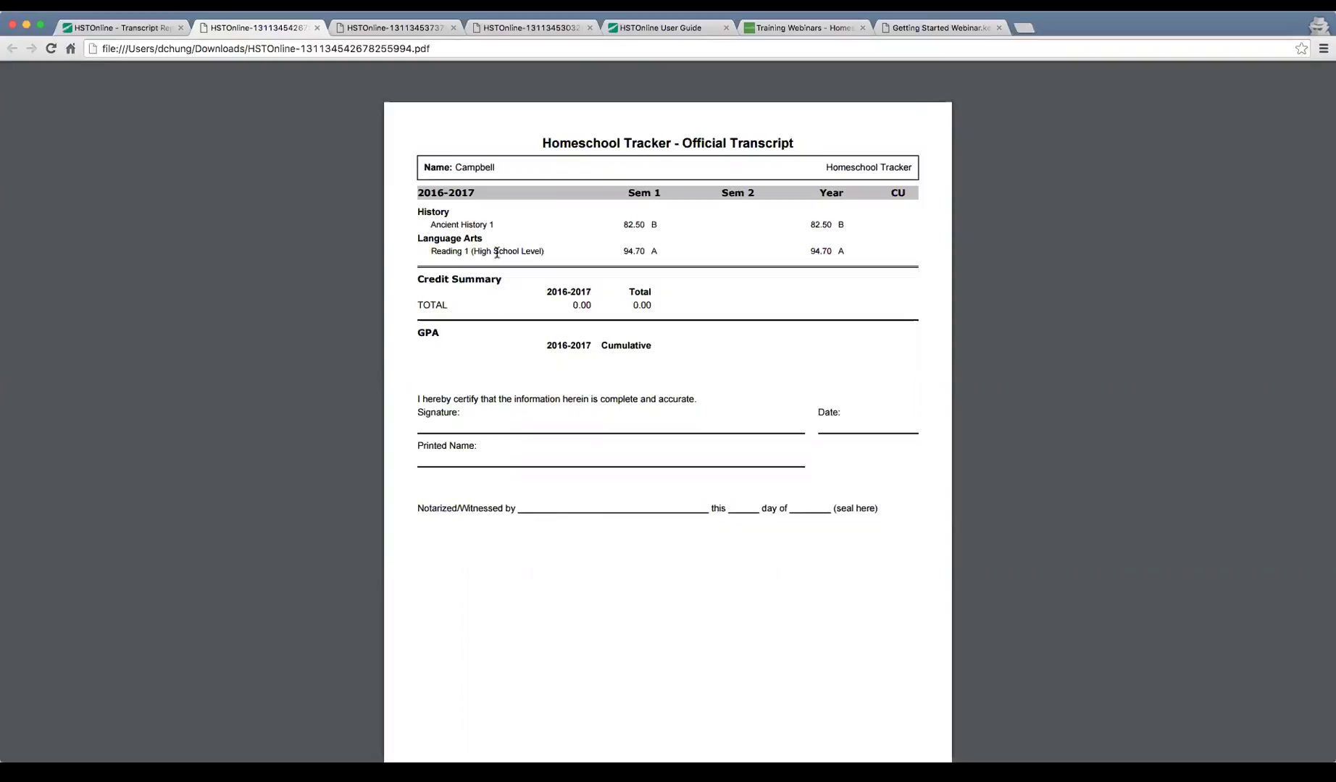
left_click_drag(466, 252, 550, 251)
left_click(837, 253)
key("super+equal")
key("super+equal")
key("super+equal")
key("super+equal")
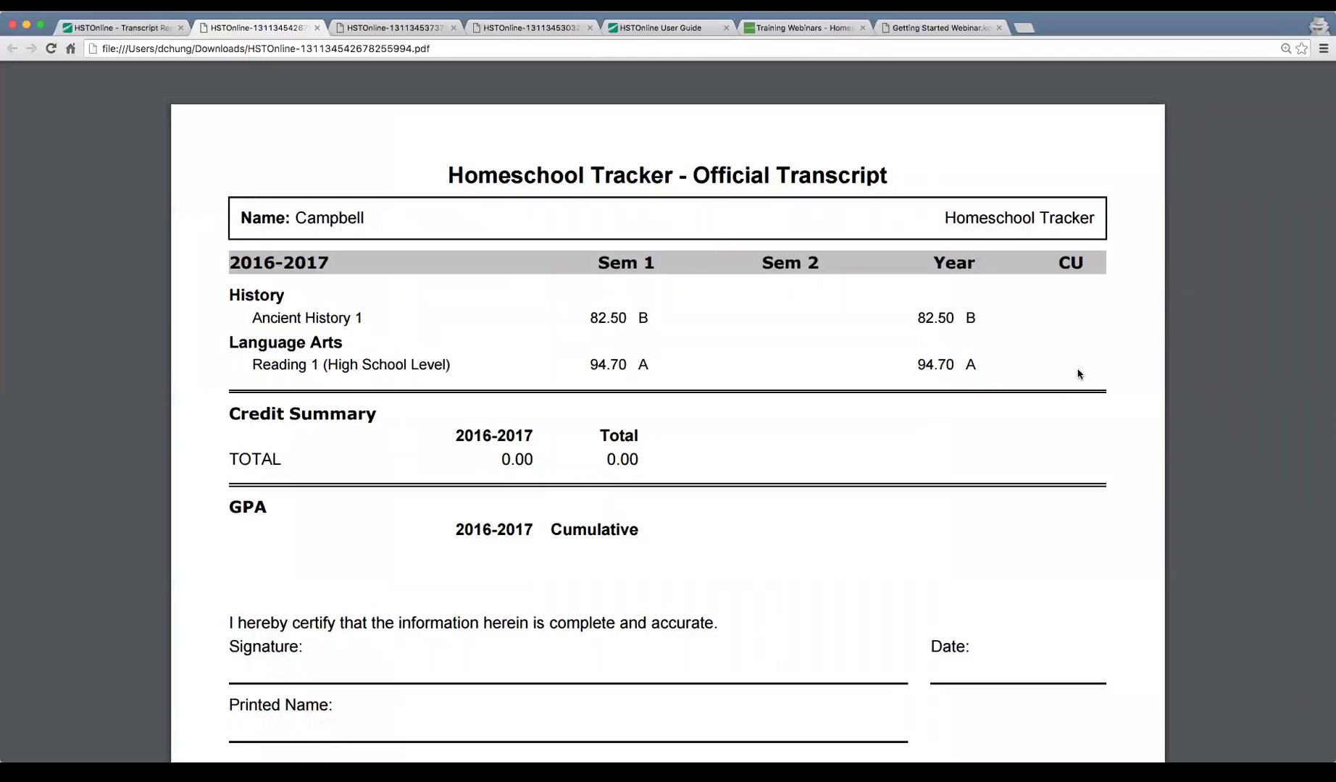
Return to the course list, set the credit units of "Reading 1 (High School Level)" to 1.00 and save the course.
key("ctrl+shift+Tab")
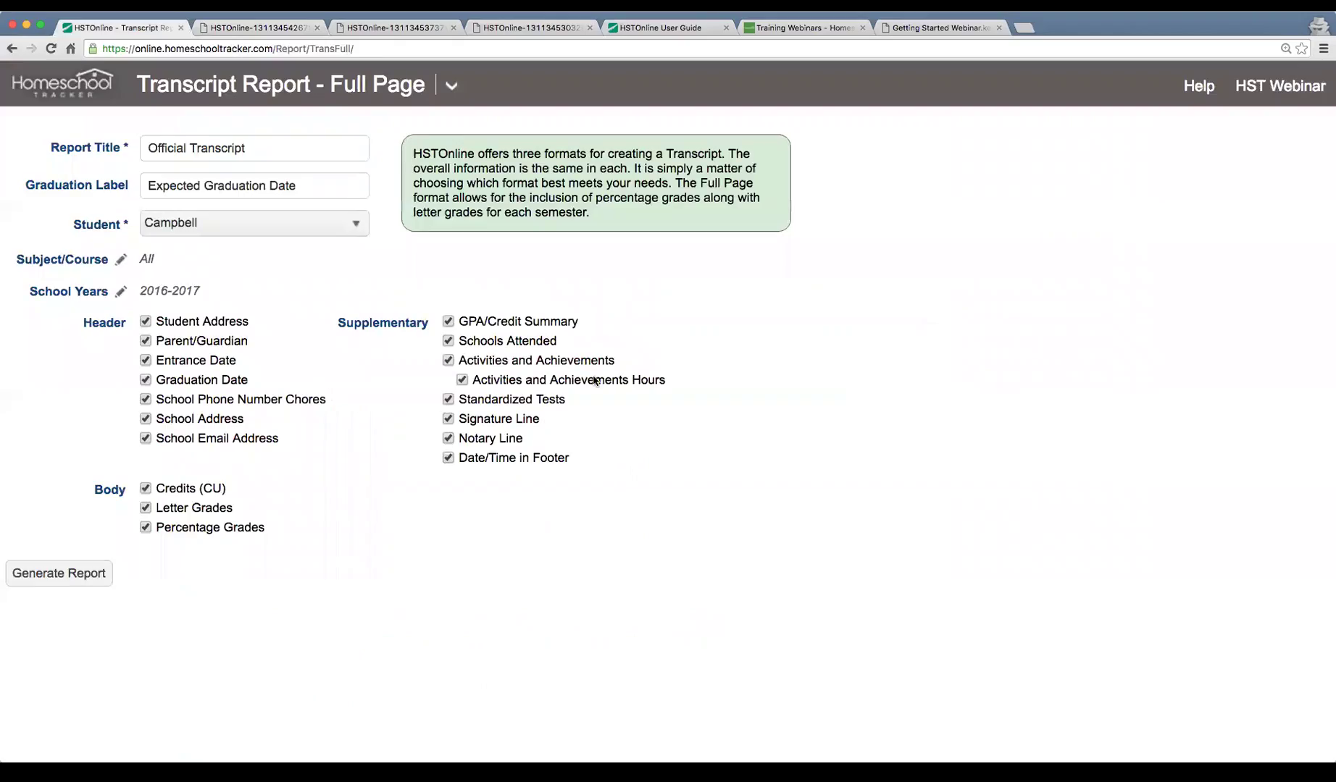
left_click(451, 86)
left_click(566, 213)
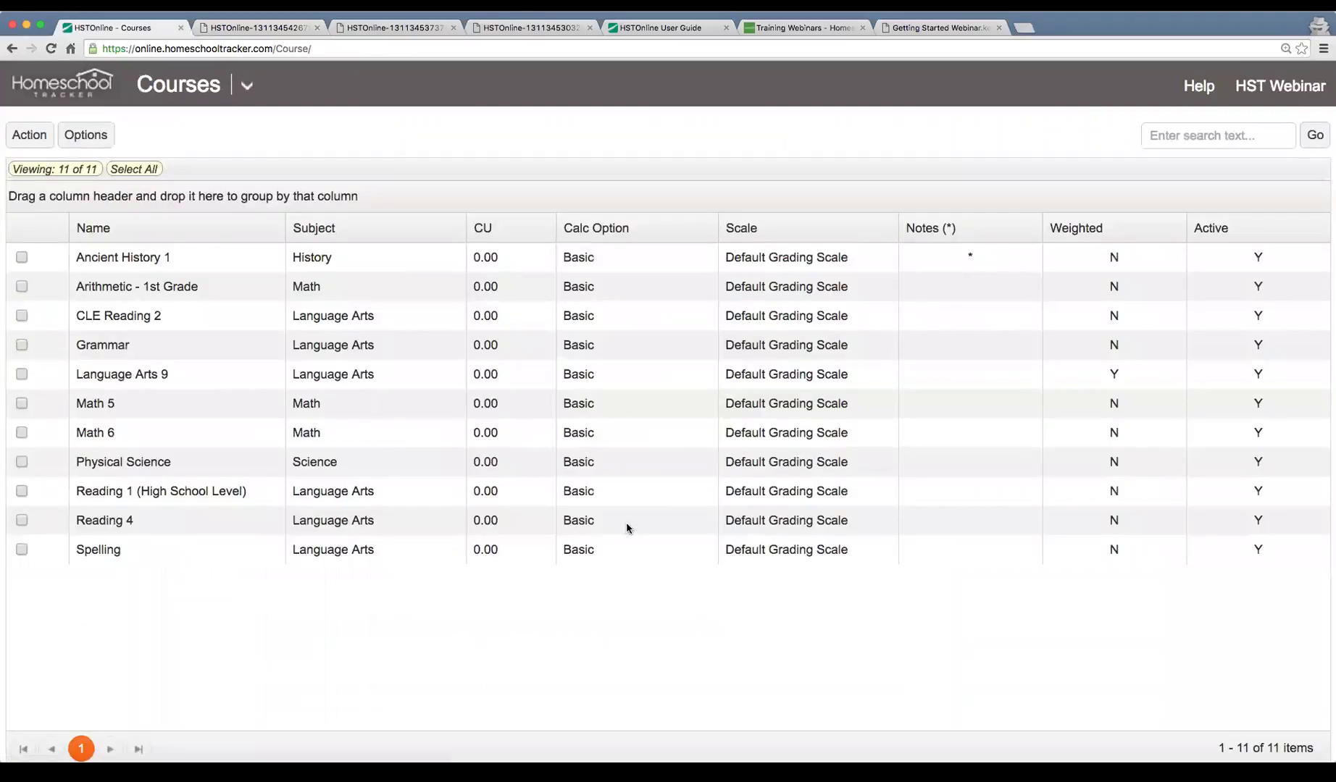
double_click(179, 490)
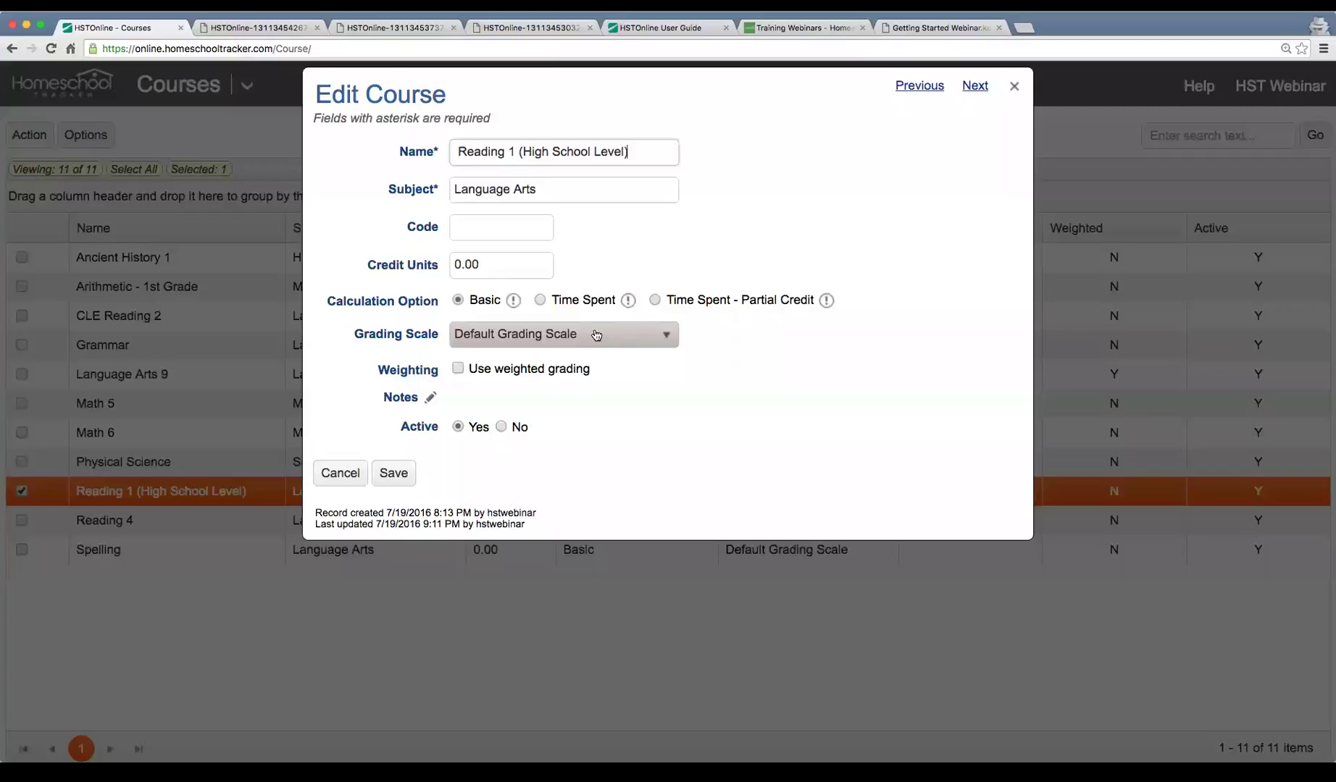
left_click(502, 261)
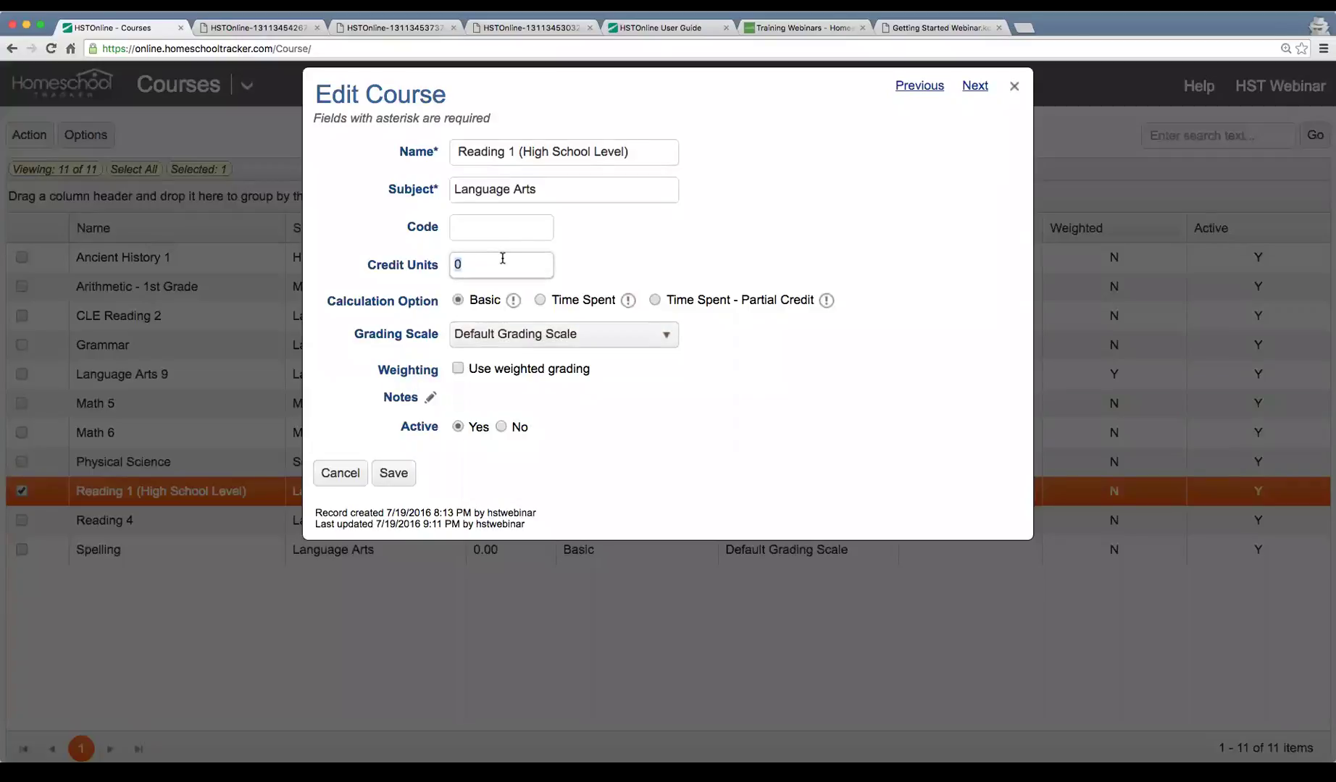
type("1")
key("Tab")
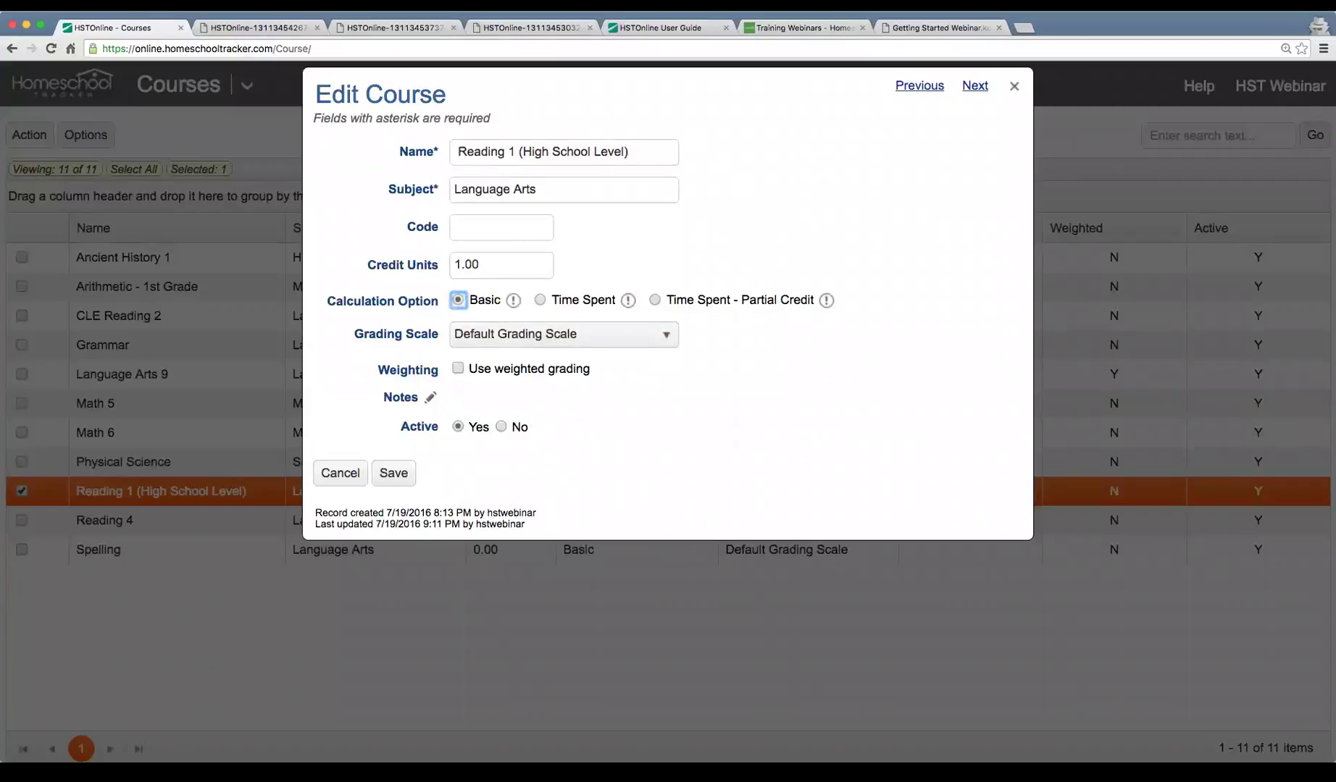
left_click(394, 480)
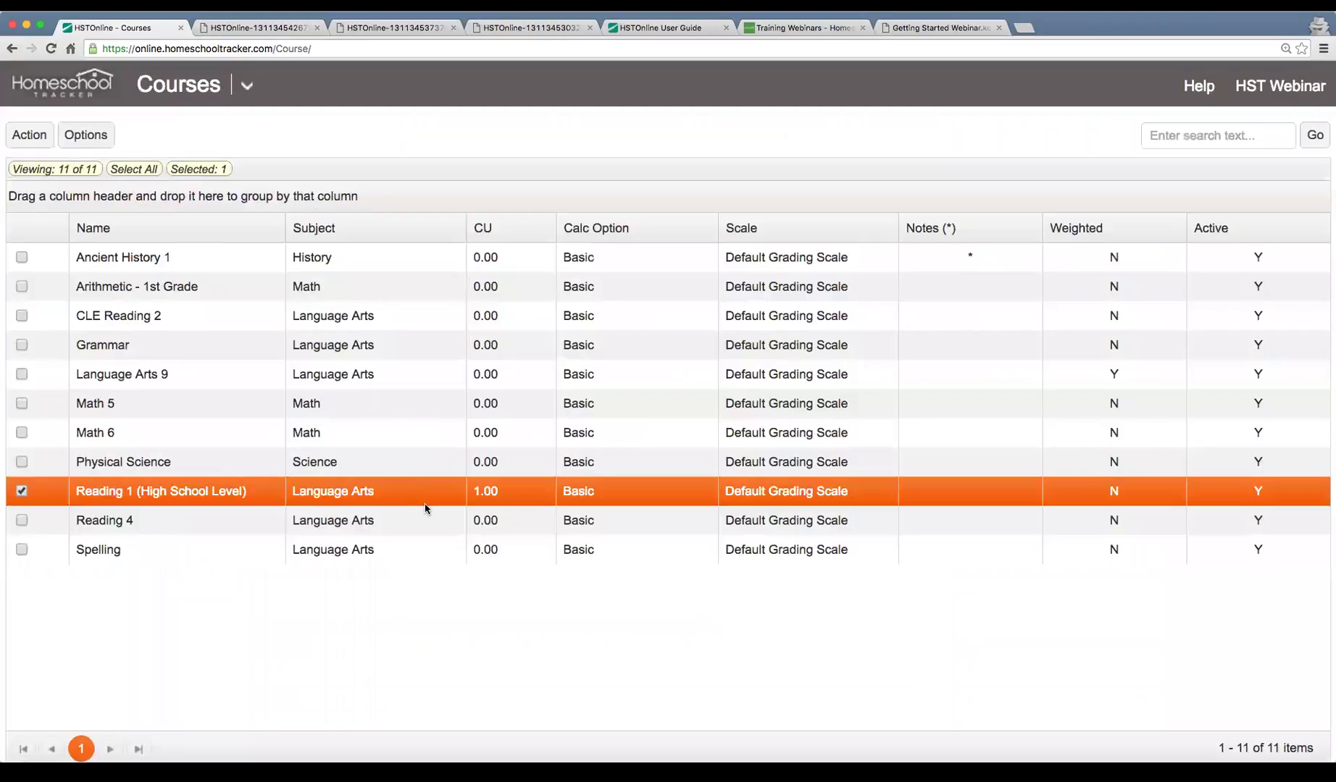
Generate the full-page transcript report again with the updated course credit.
left_click(247, 85)
left_click(332, 385)
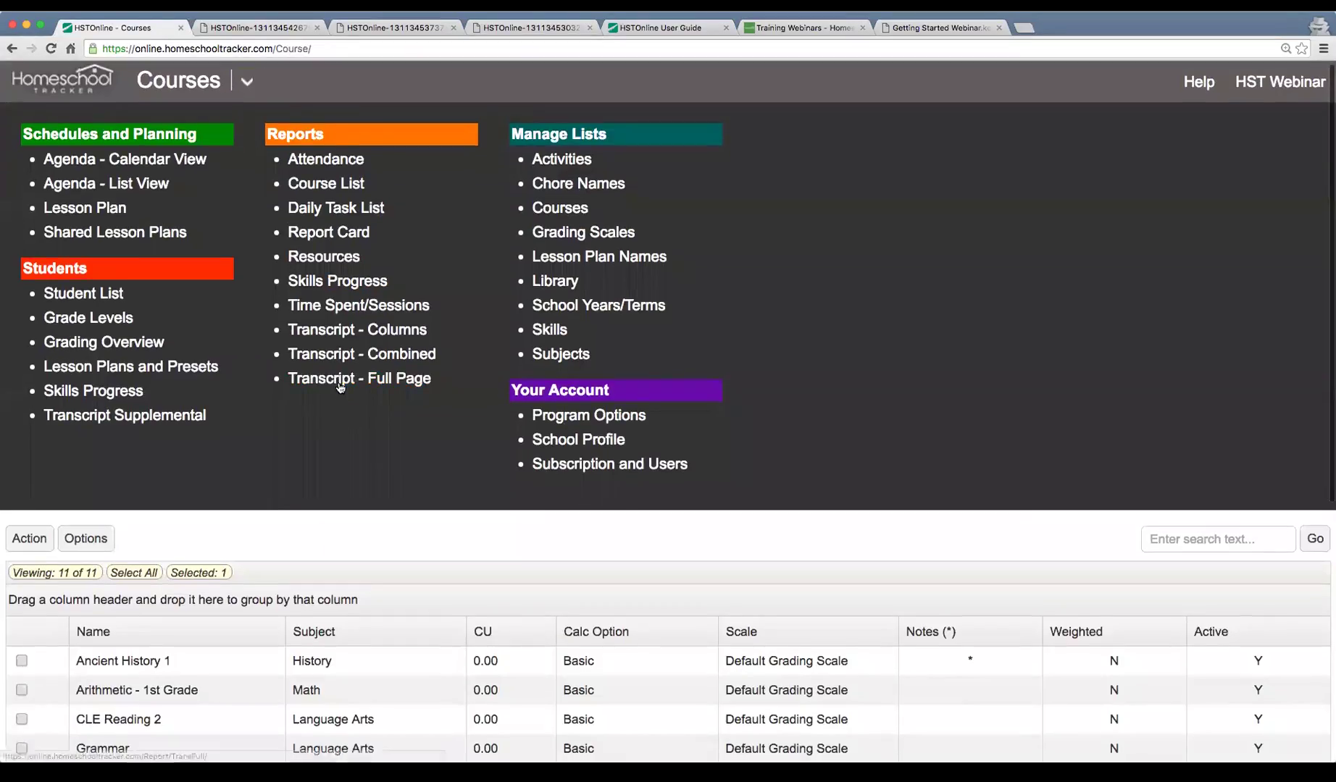
left_click(77, 579)
left_click(149, 575)
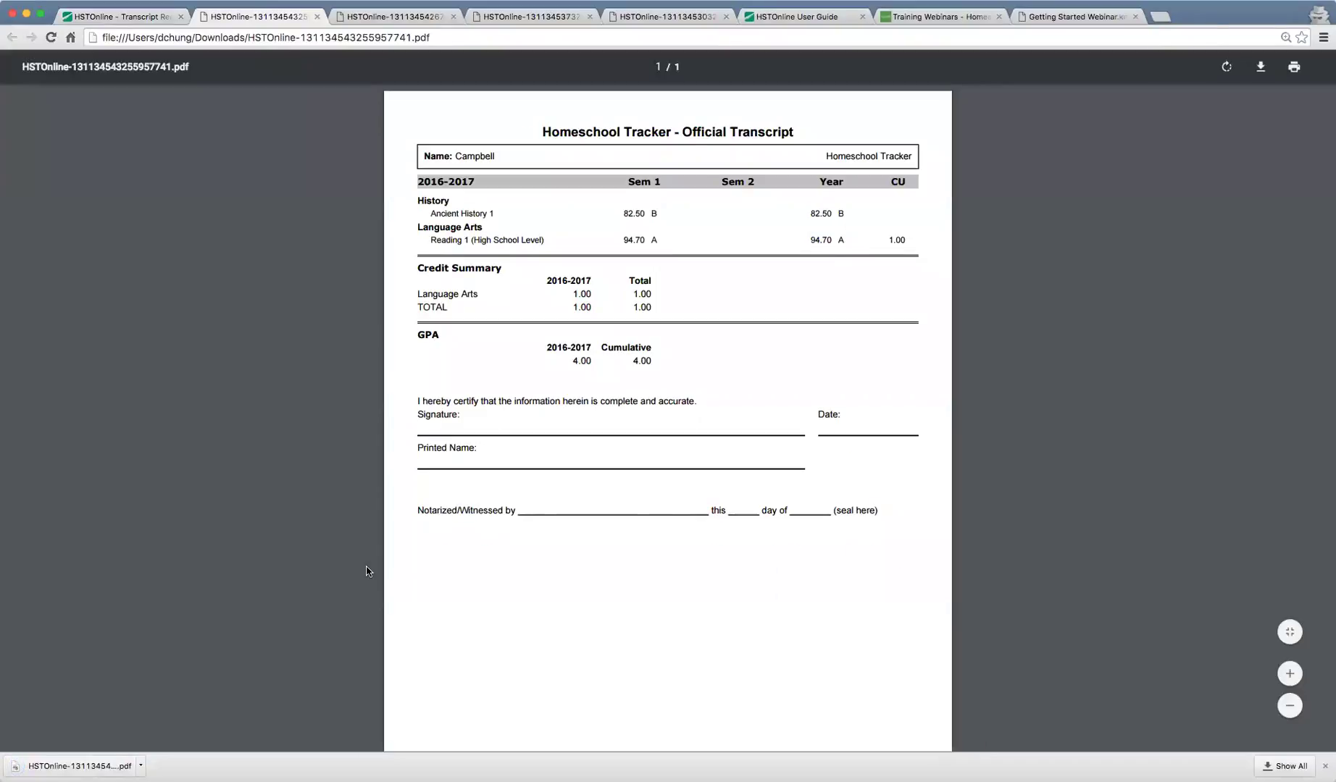
Examine the new transcript's course names and the Reading 1 credit units at a larger size.
key("super+plus")
key("super+plus")
key("super+plus")
key("super+plus")
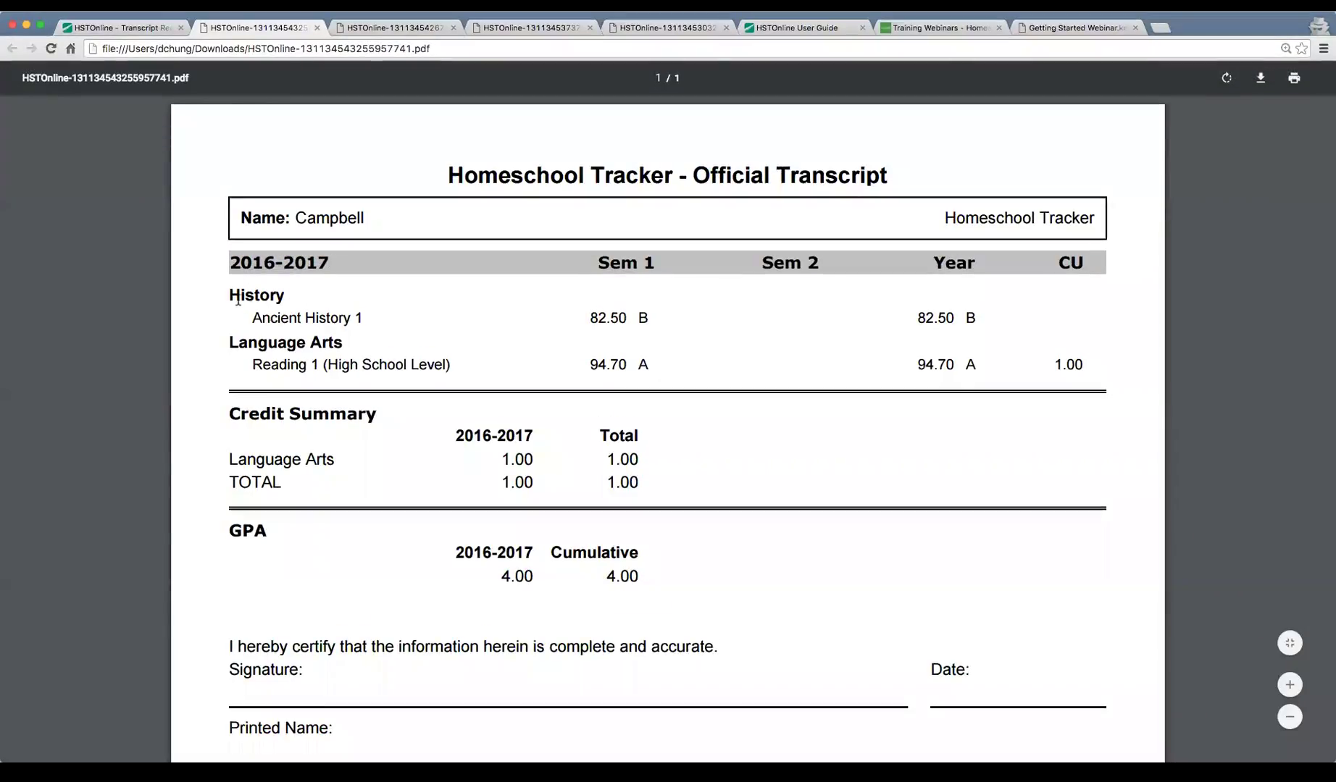
left_click_drag(253, 319, 413, 320)
left_click(407, 324)
left_click_drag(320, 364, 460, 365)
left_click(456, 364)
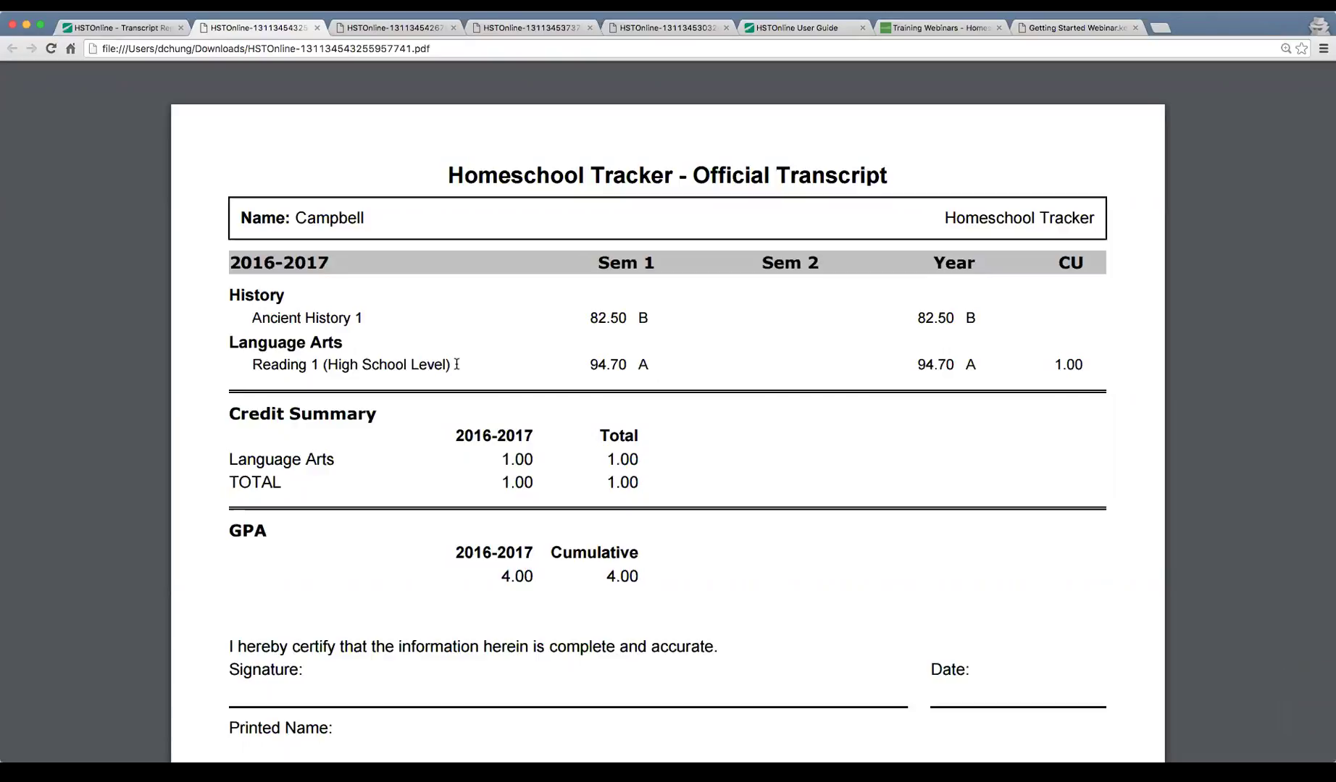
left_click_drag(324, 364, 453, 369)
left_click_drag(1051, 364, 1097, 364)
left_click(1081, 366)
Reopen the "Reading 1 (High School Level)" course from the course list and enable weighted grading for it.
key("ctrl+shift+Tab")
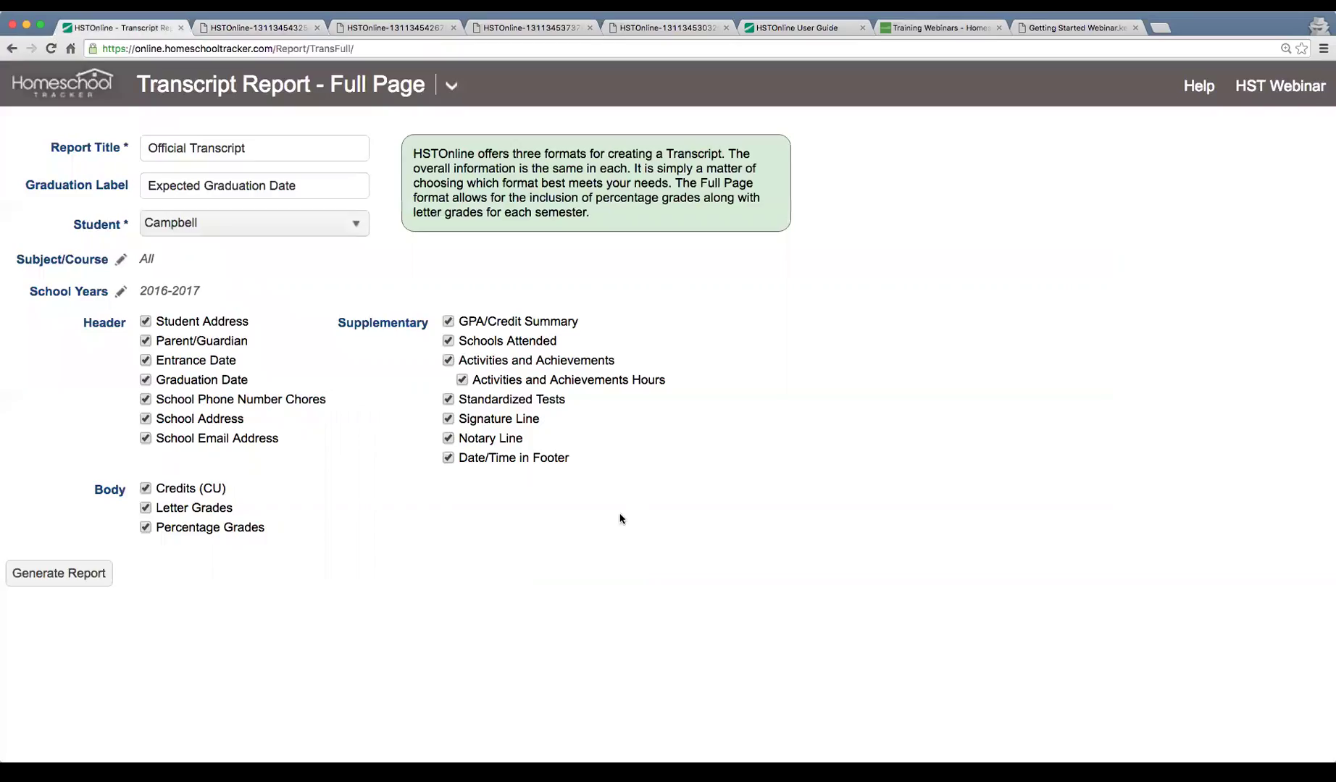
left_click(453, 85)
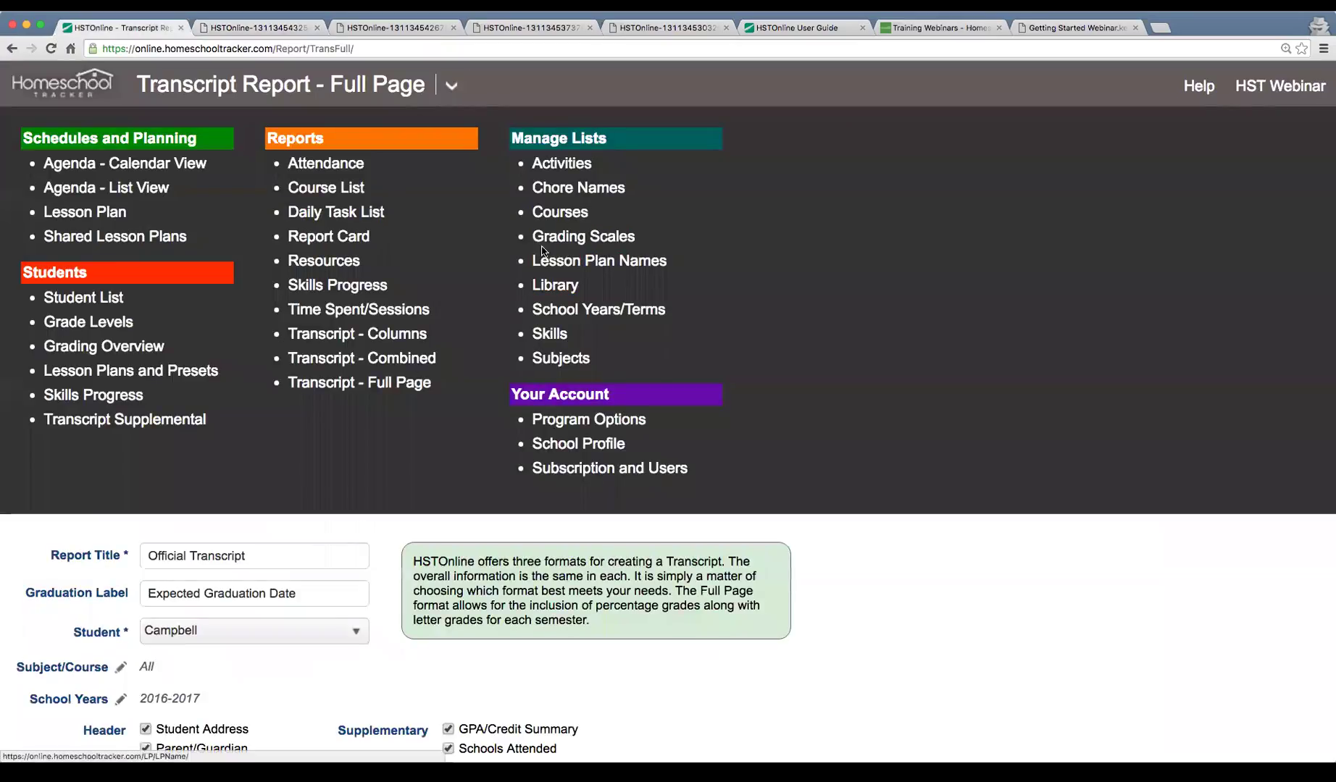
left_click(544, 217)
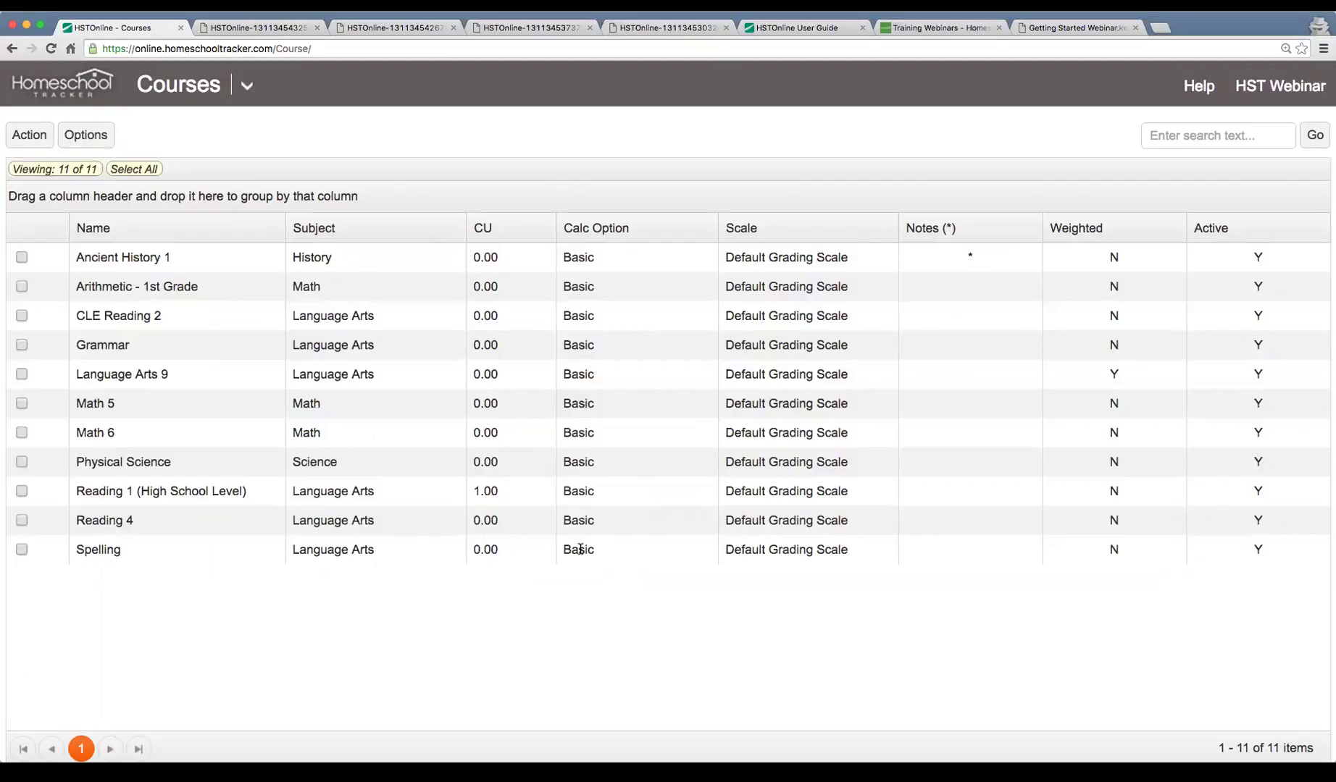
double_click(308, 493)
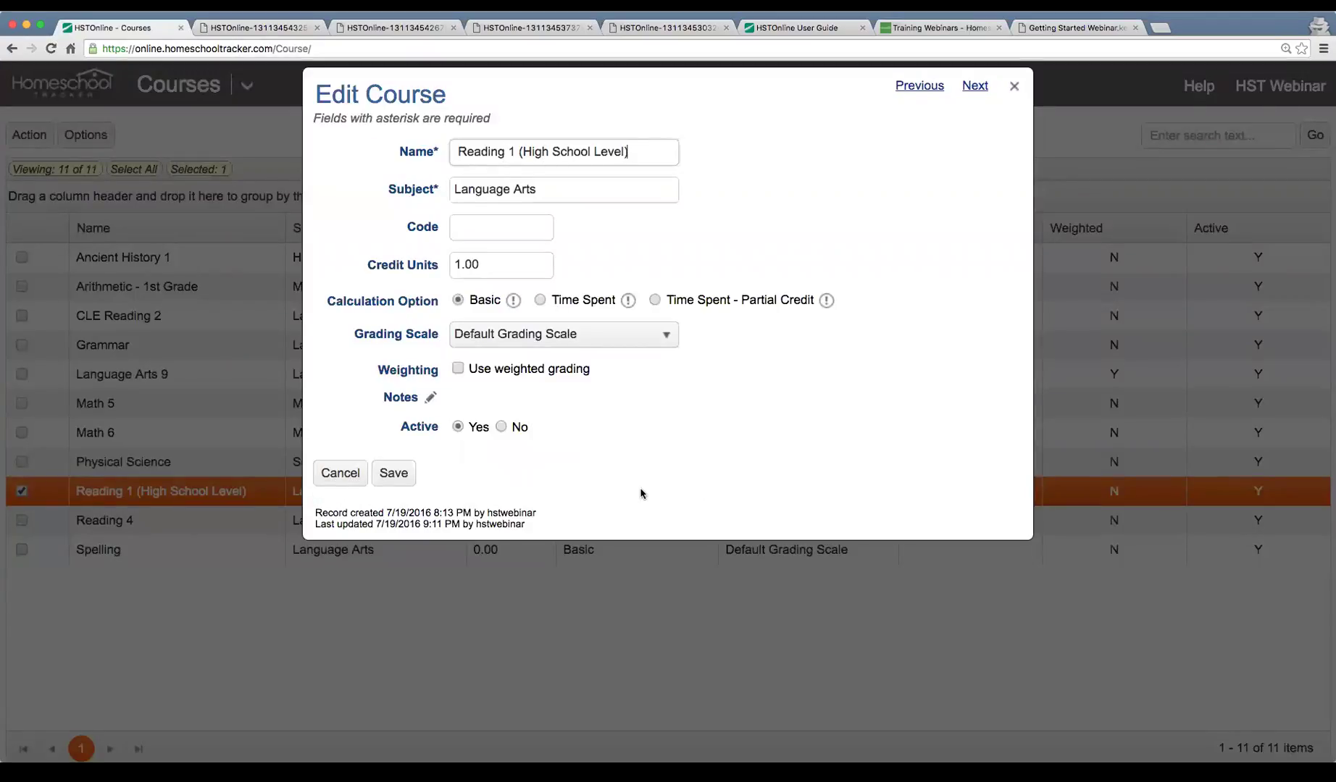
left_click(476, 374)
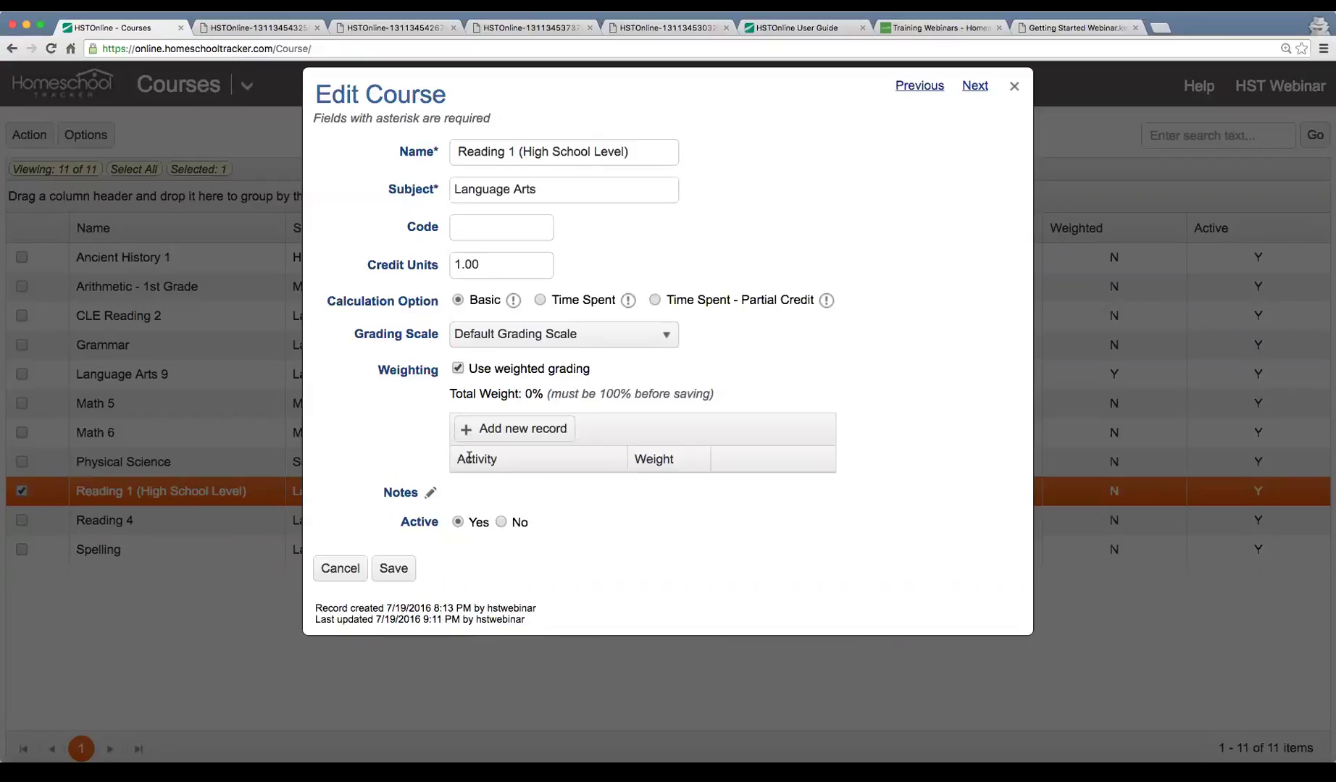
Add the Lesson activity to the course's weighting with a weight of 50.
left_click(539, 431)
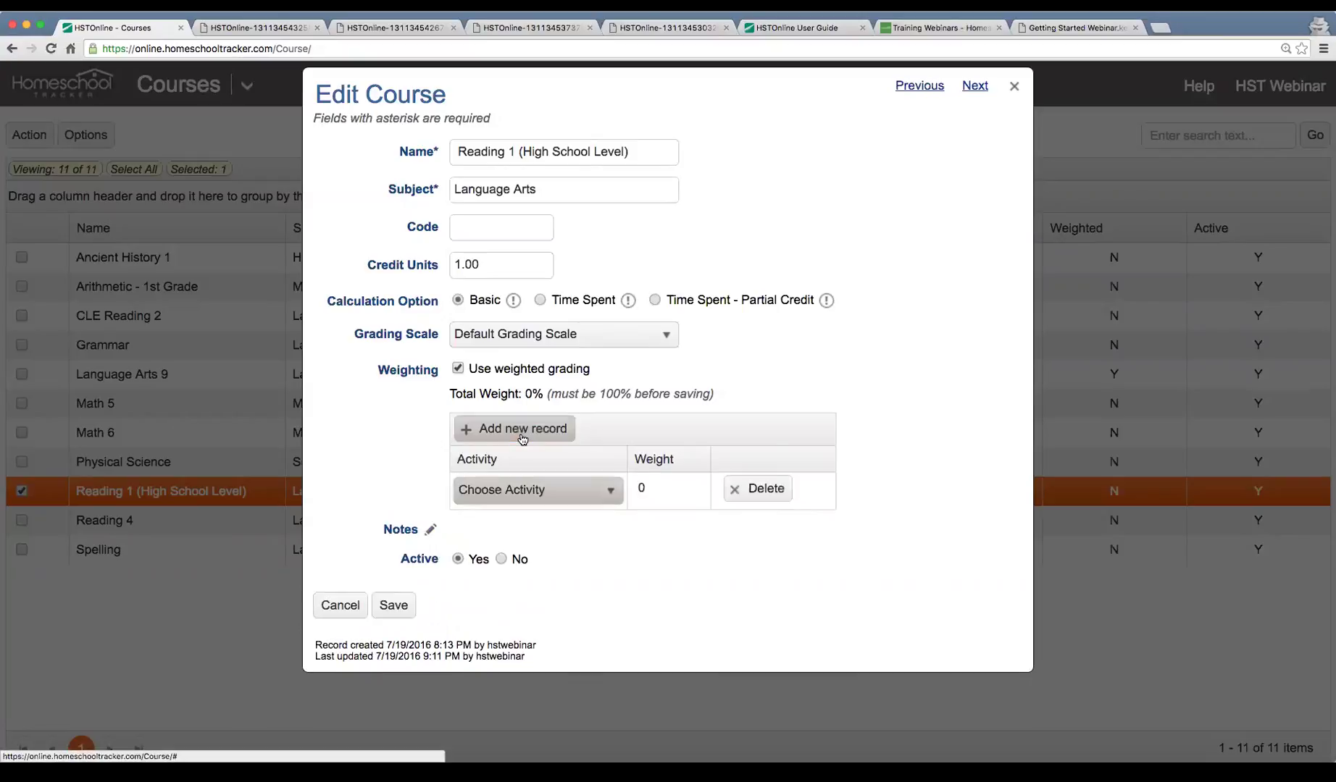
left_click(582, 491)
scroll(572, 562, "down", 2)
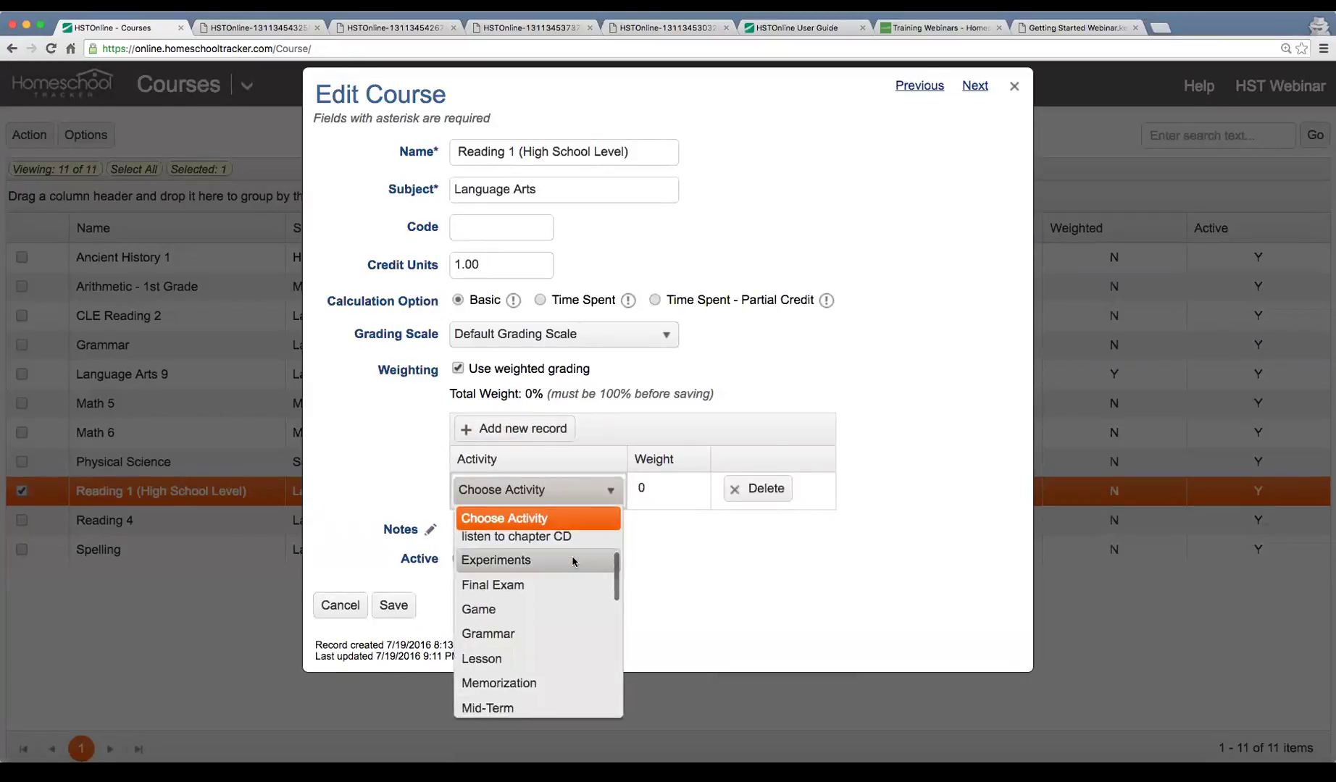
scroll(574, 612, "down", 2)
left_click(527, 584)
left_click(662, 487)
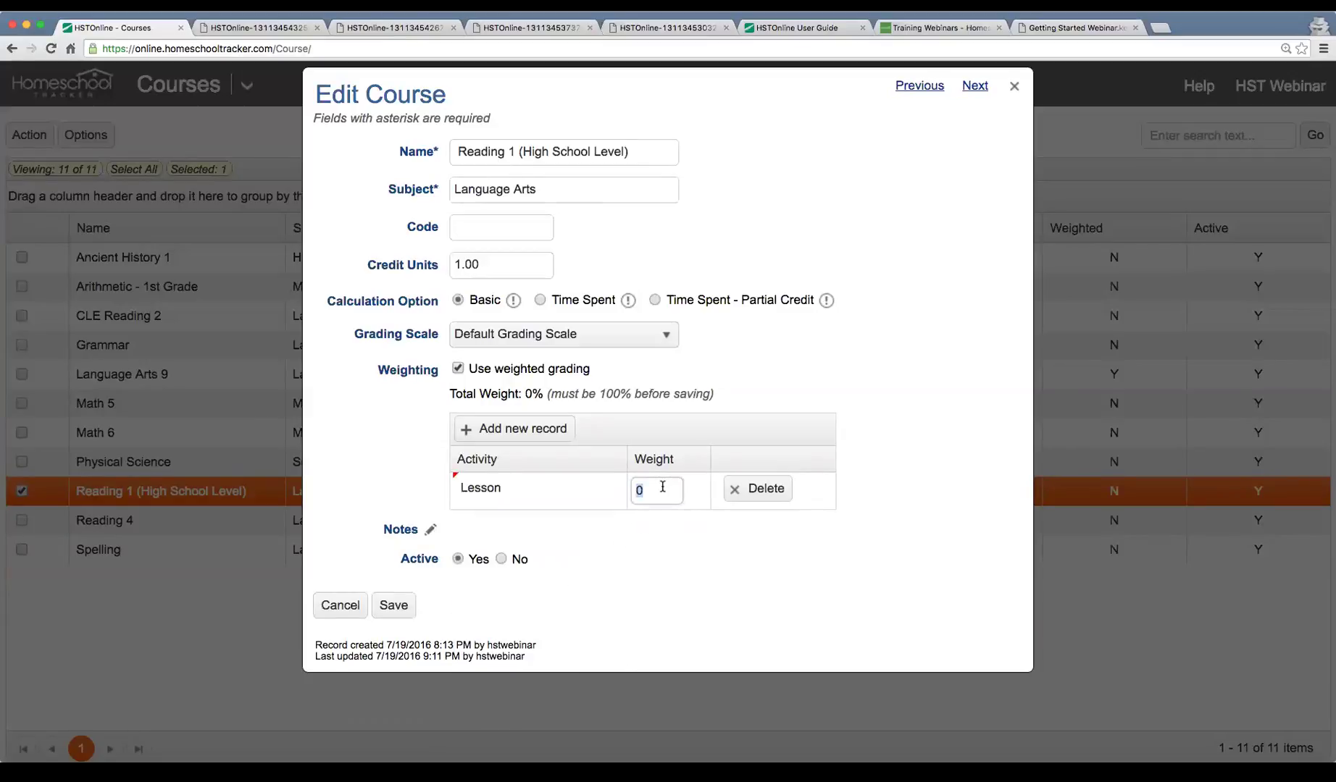
type("50")
key("Tab")
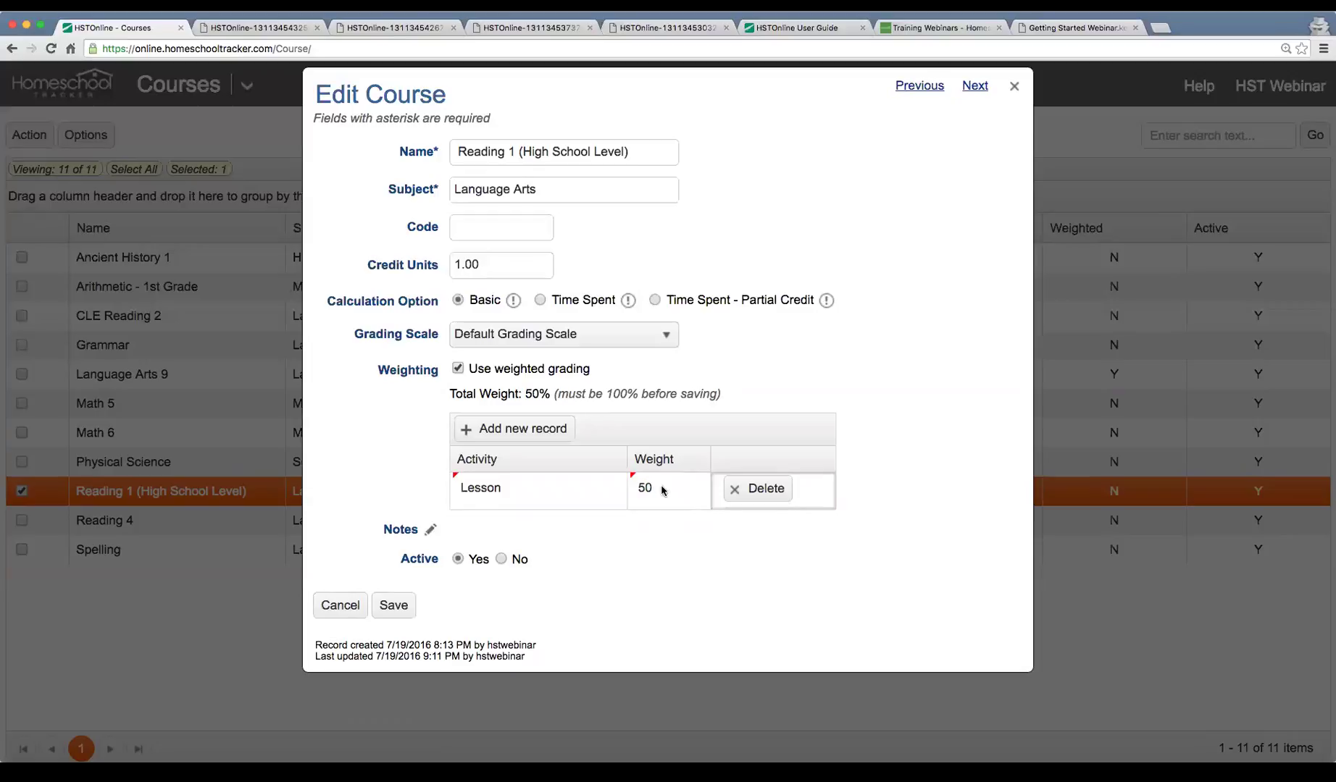
Add the Final Exam activity to the course's weighting with a weight of 30.
left_click(487, 429)
left_click(578, 490)
scroll(585, 549, "down", 5)
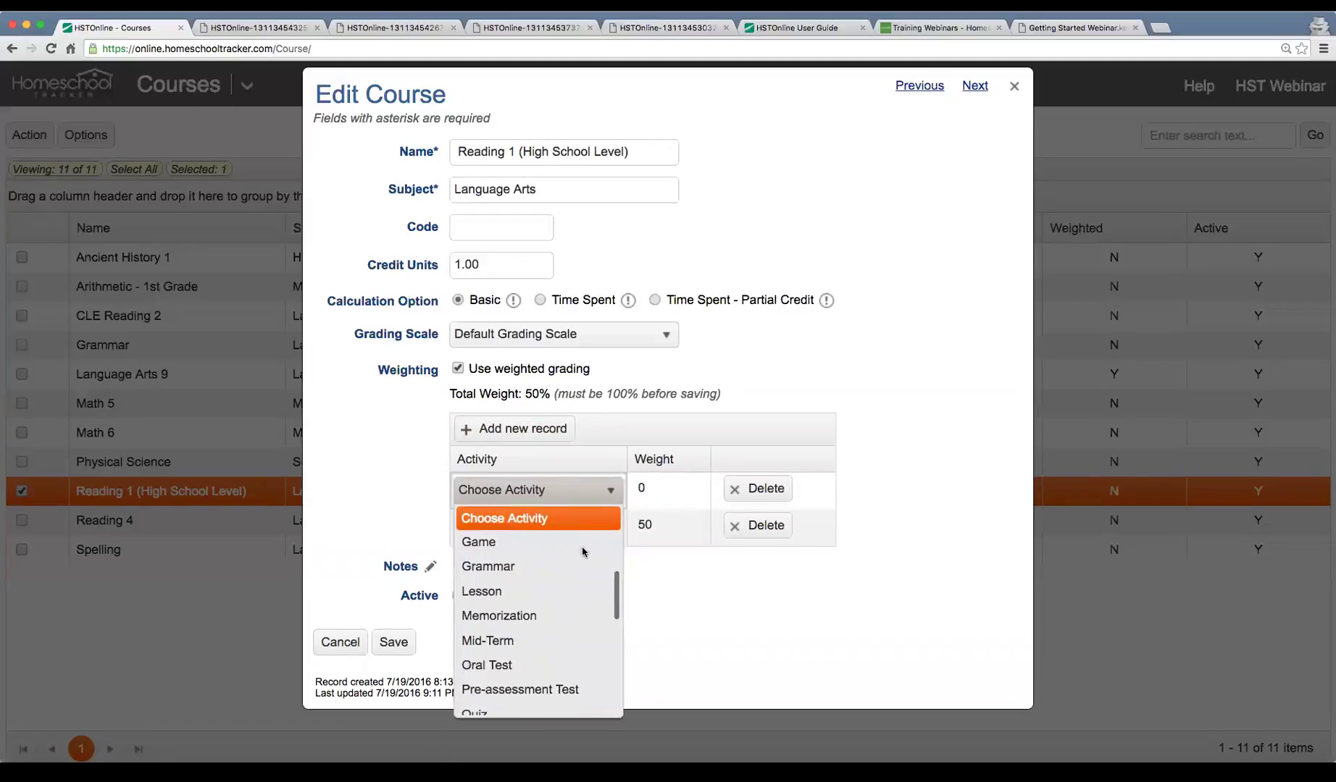
scroll(583, 552, "up", 1)
left_click(525, 554)
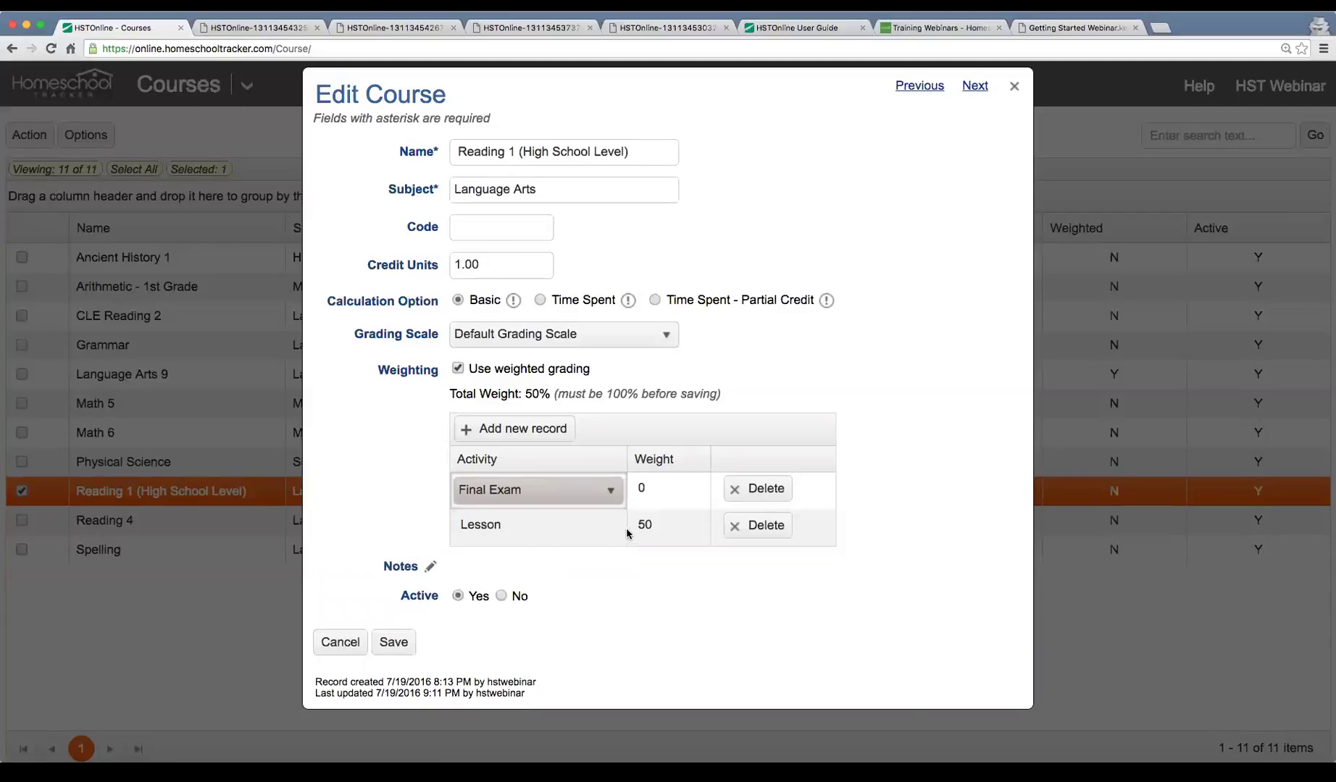
left_click(645, 490)
type("30")
key("Tab")
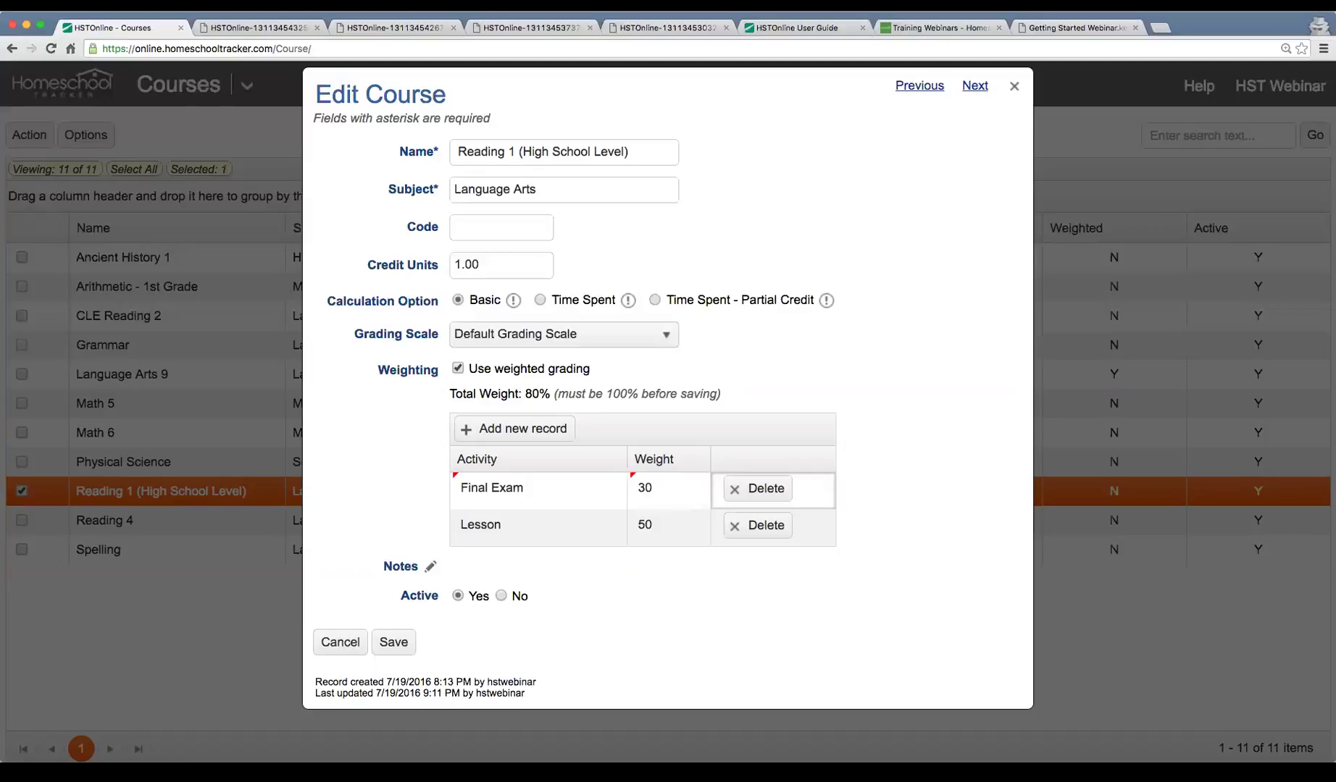
Add the Mid-Term activity to the course's weighting with a weight of 20 and save the course.
left_click(536, 438)
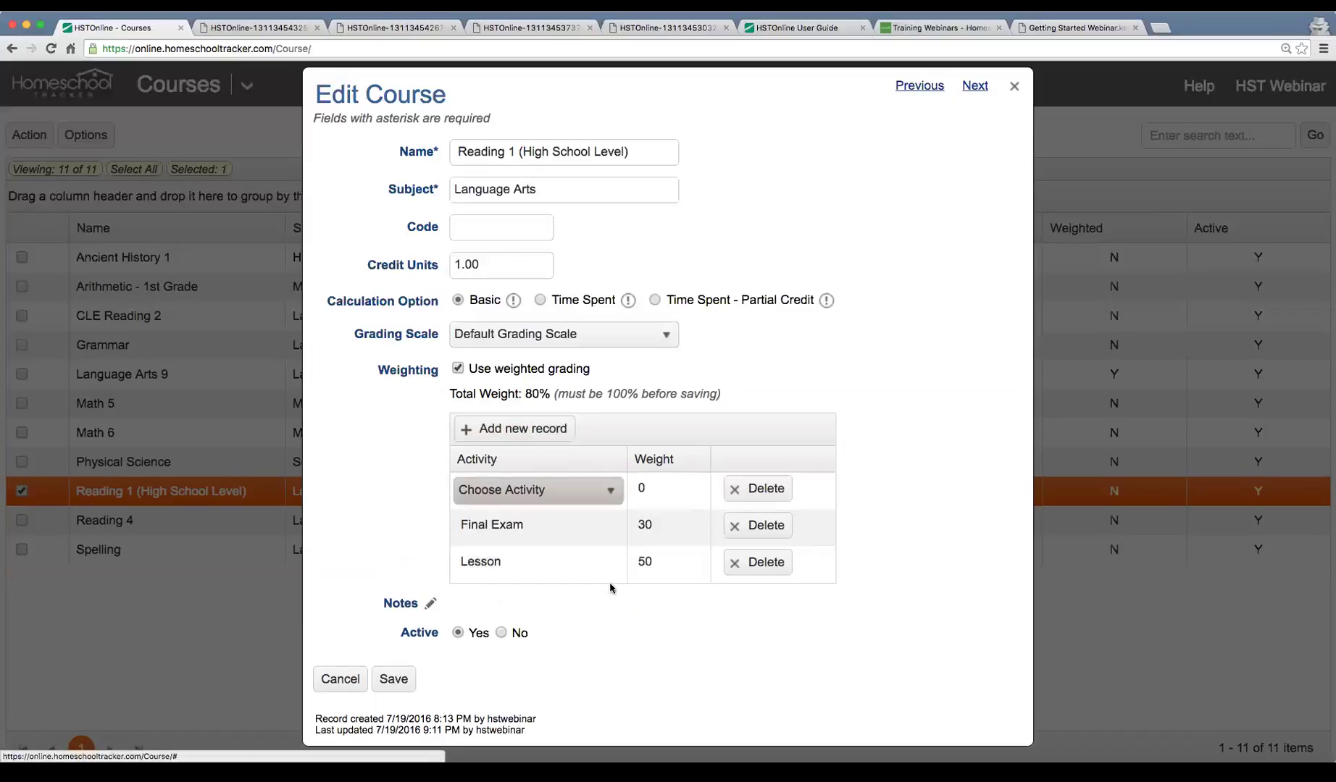
left_click(547, 488)
scroll(576, 589, "down", 2)
scroll(576, 589, "down", 3)
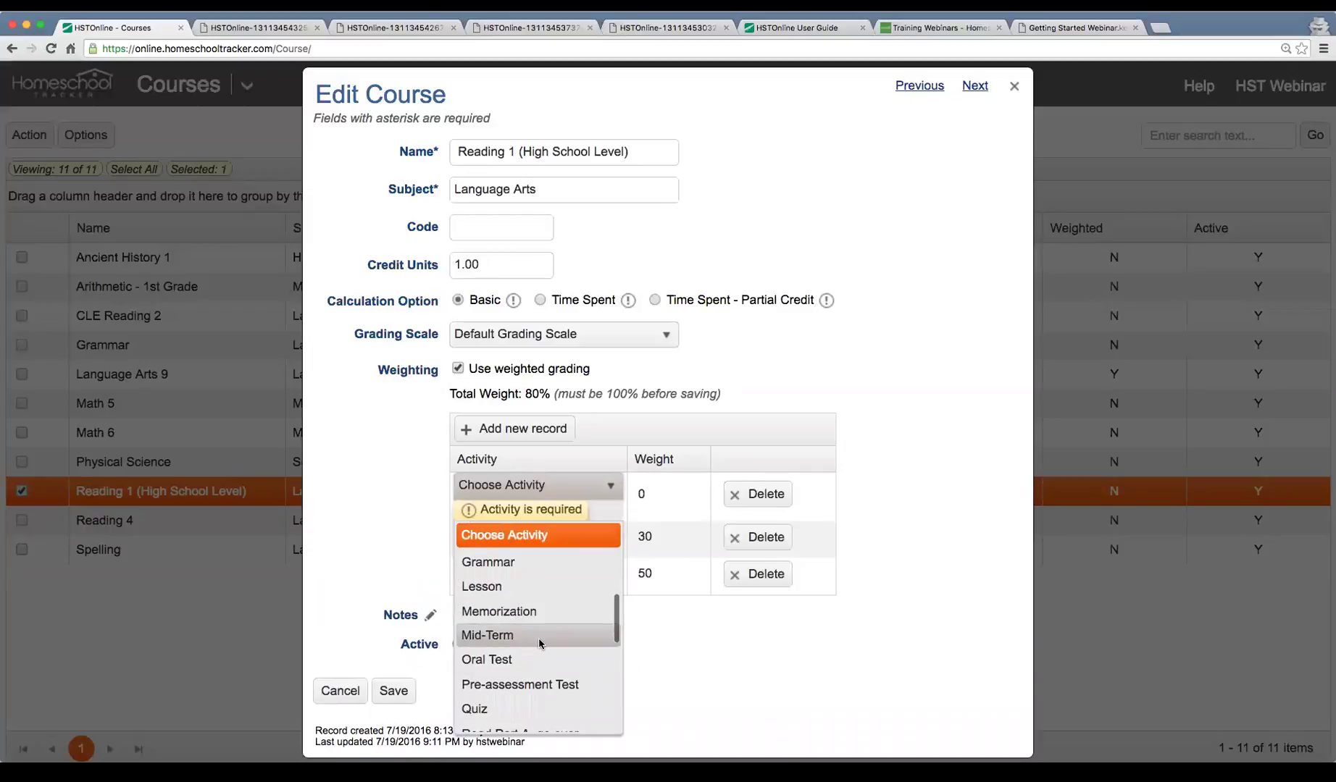
left_click(551, 634)
left_click(655, 488)
type("20")
key("Tab")
left_click_drag(526, 397, 570, 393)
left_click(657, 390)
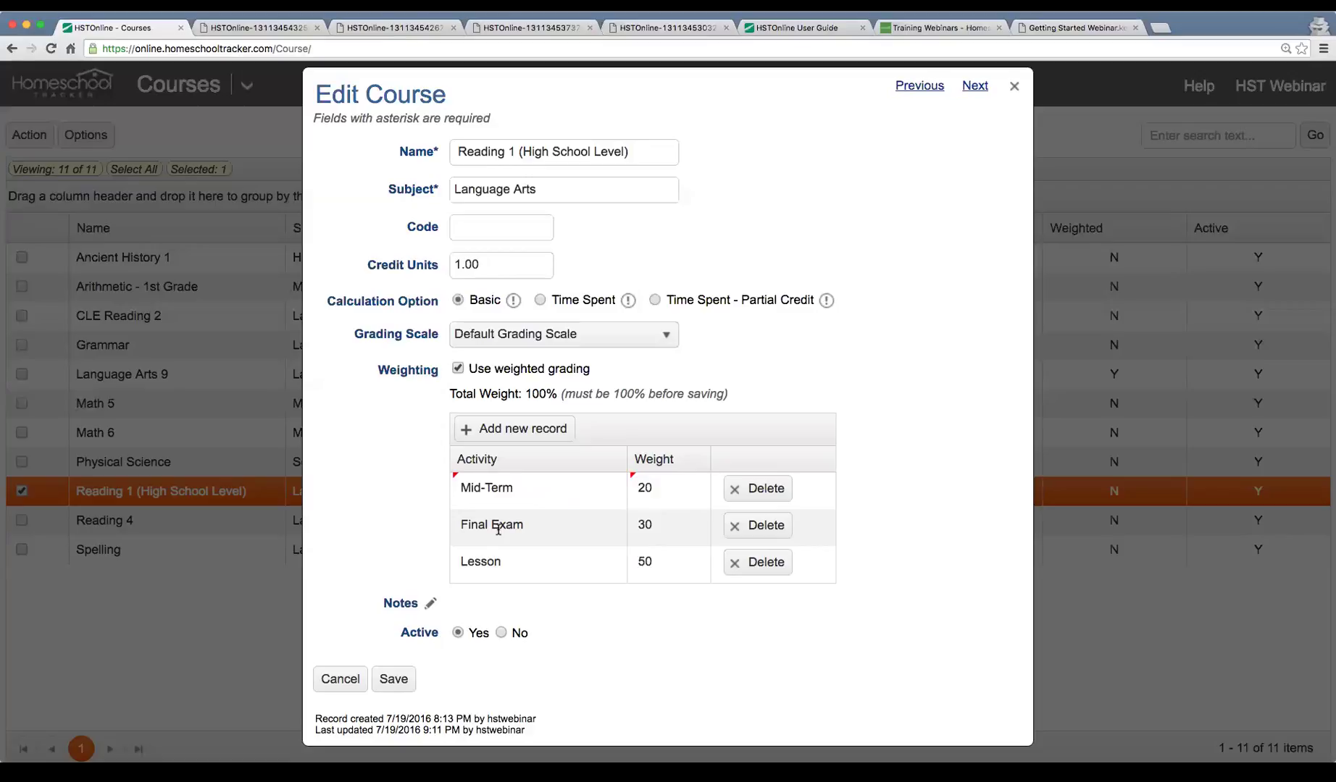
left_click(397, 681)
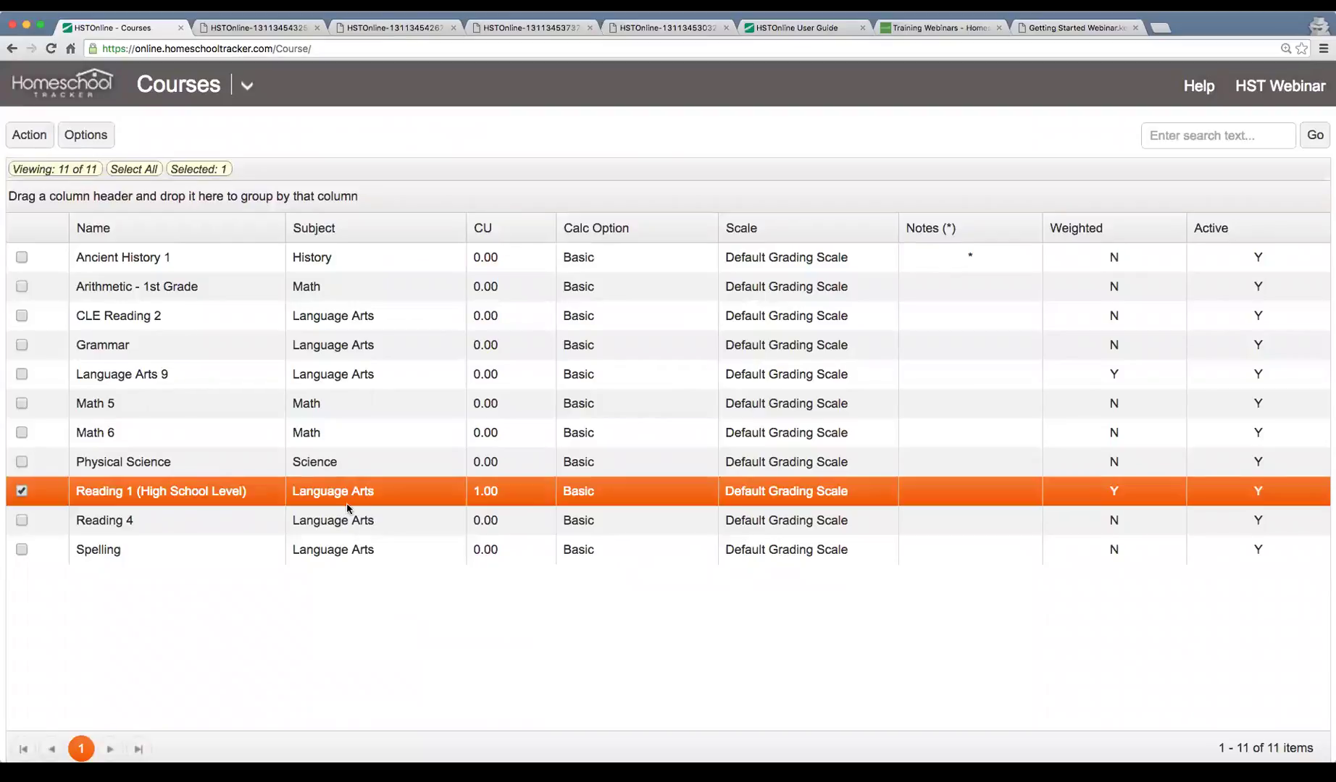
Open the calendar view of the agenda and include the Incomplete, Complete - Teacher, and Complete - Teacher and Student statuses in its completion filter.
left_click(247, 85)
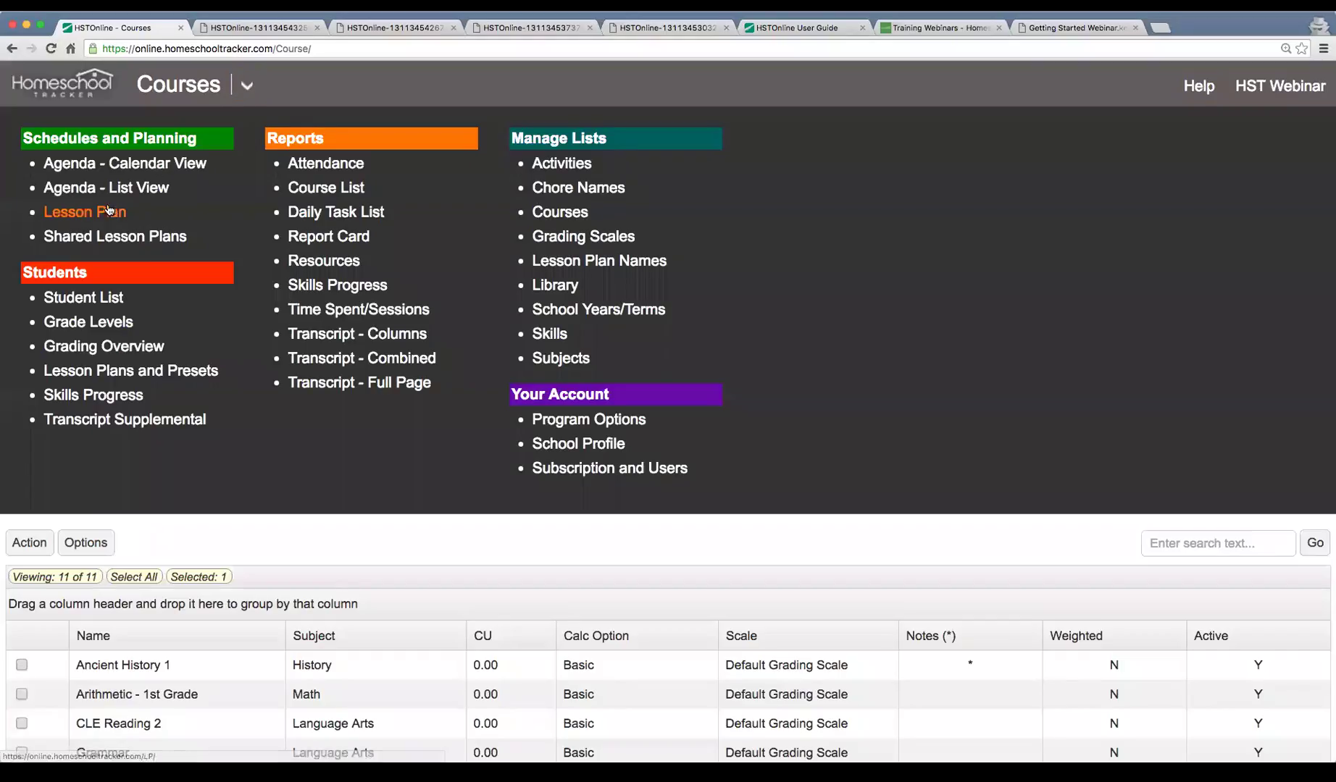
left_click(108, 165)
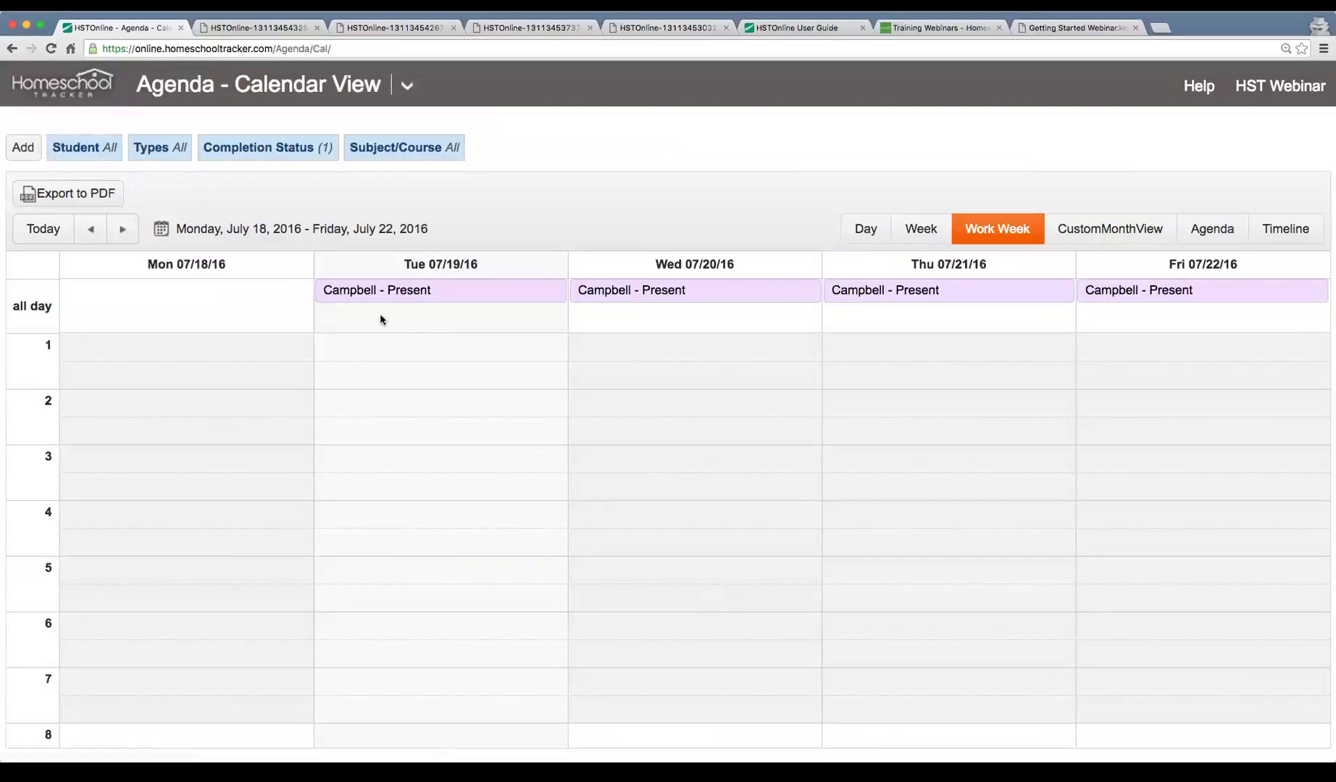
left_click(243, 152)
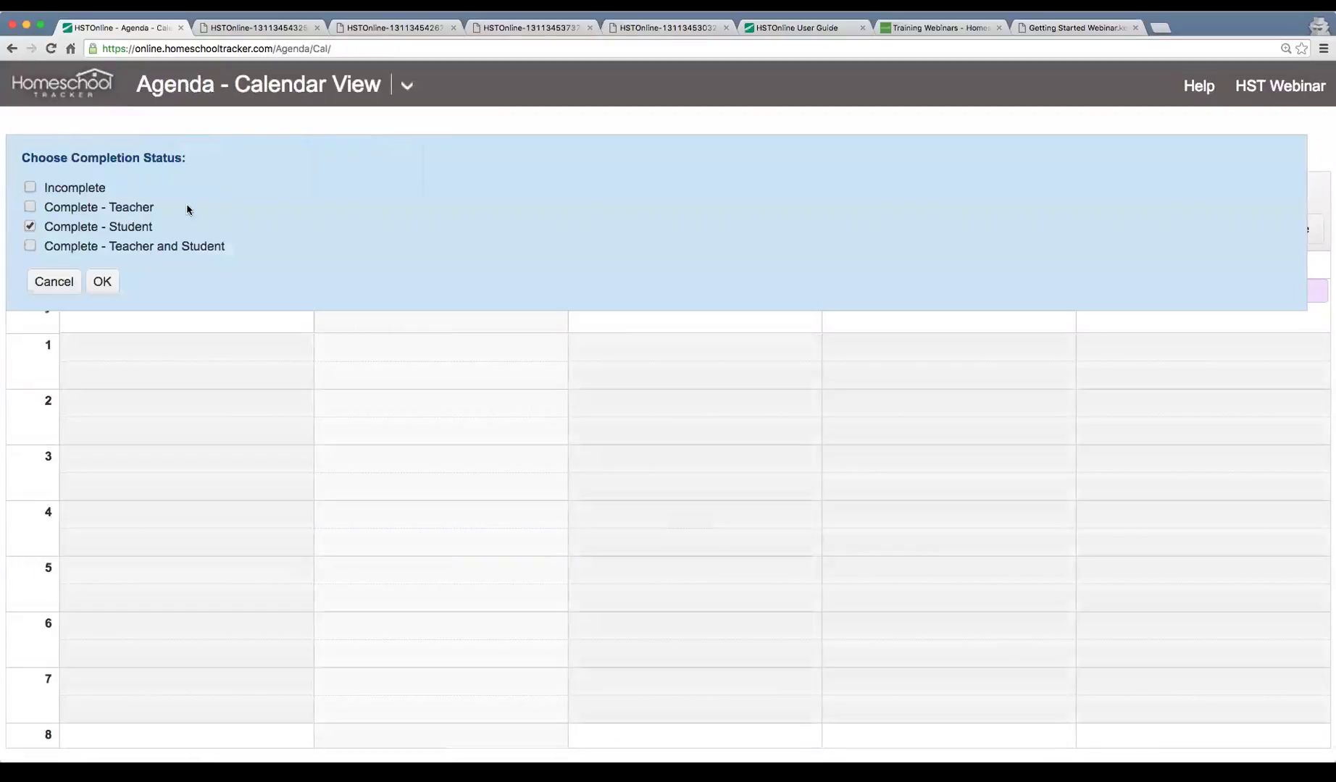
left_click(70, 206)
left_click(60, 190)
left_click(71, 246)
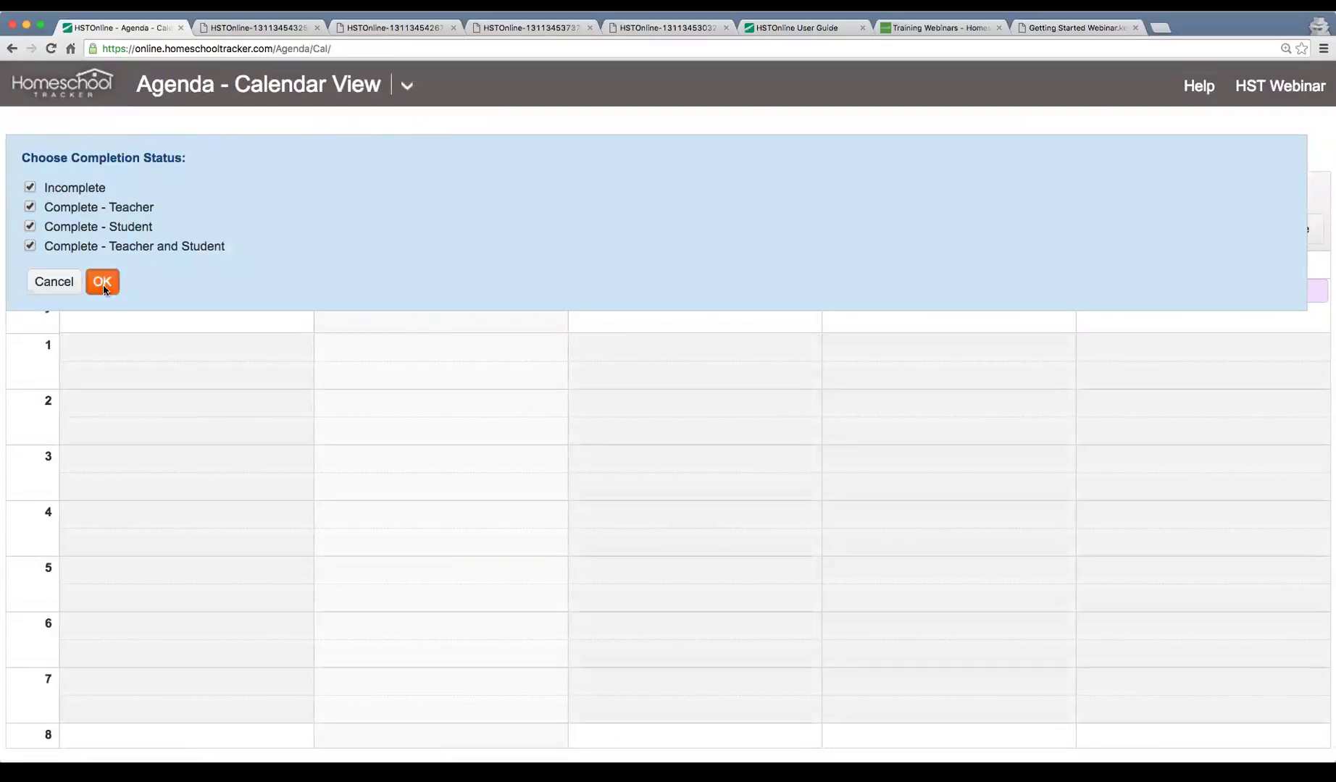
left_click(101, 281)
Set the agenda organization to Start/End Times in the program options and save the change.
left_click(407, 85)
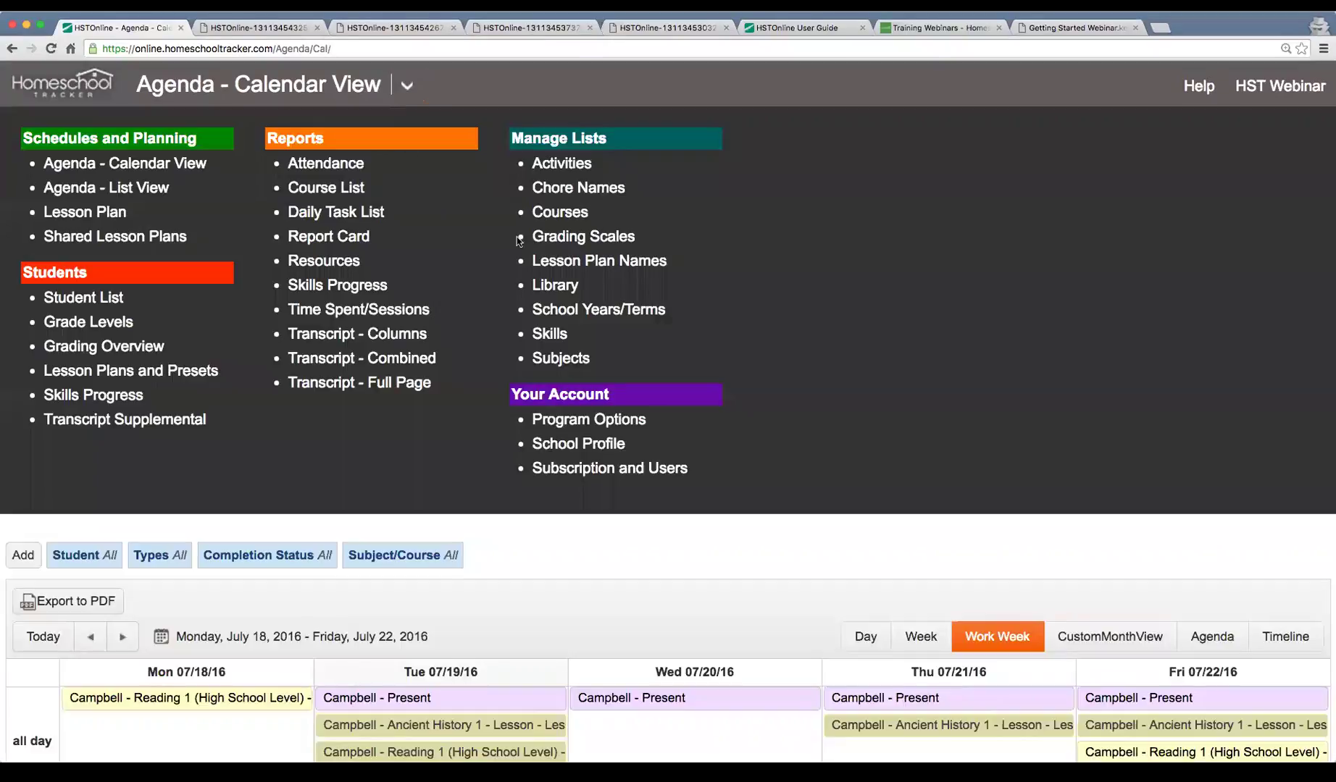
left_click(590, 426)
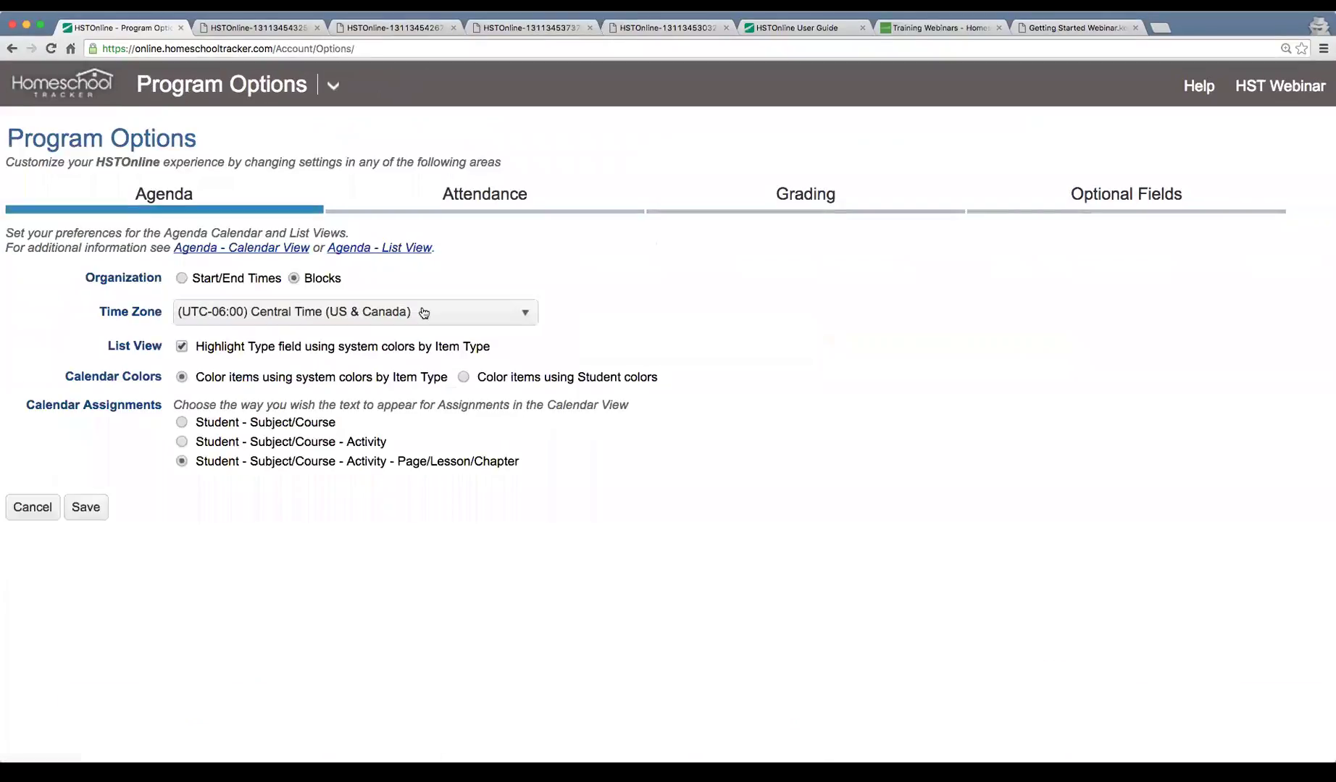
left_click(214, 279)
left_click(86, 683)
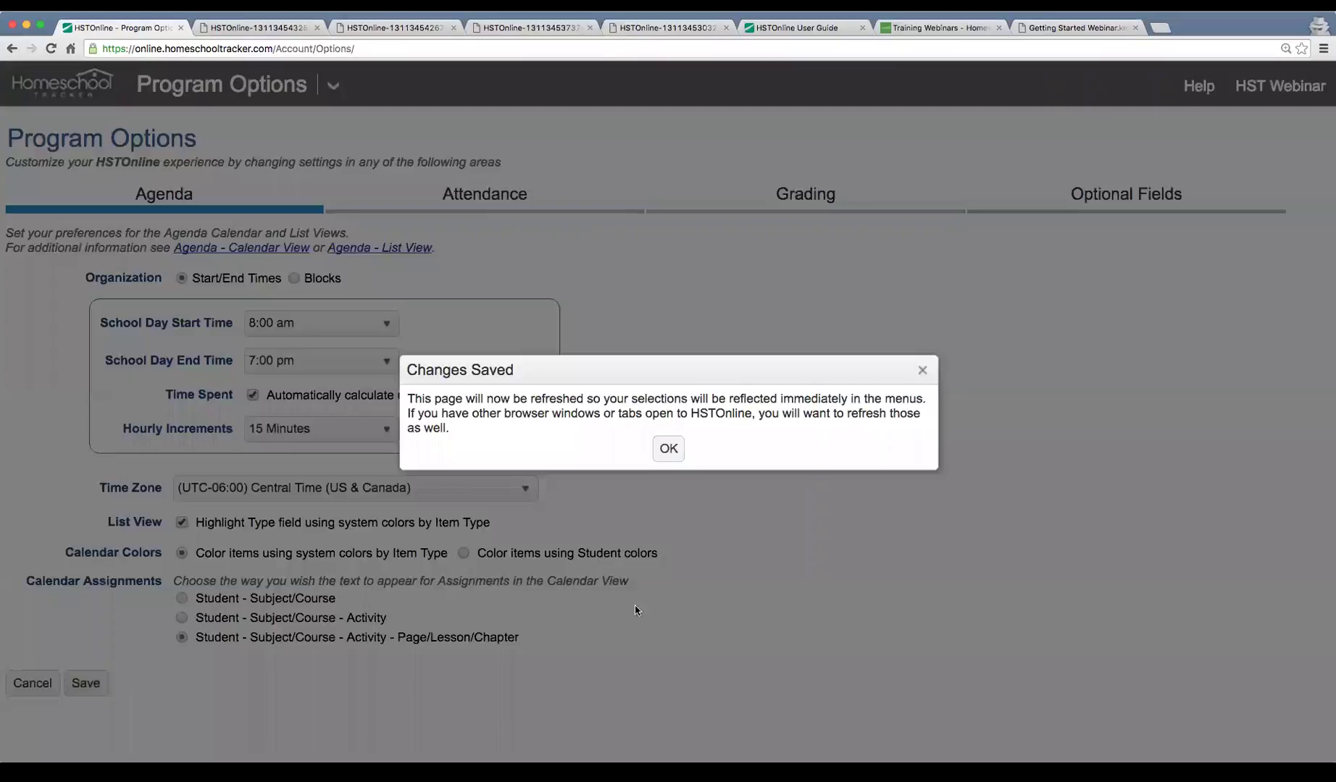
left_click(668, 449)
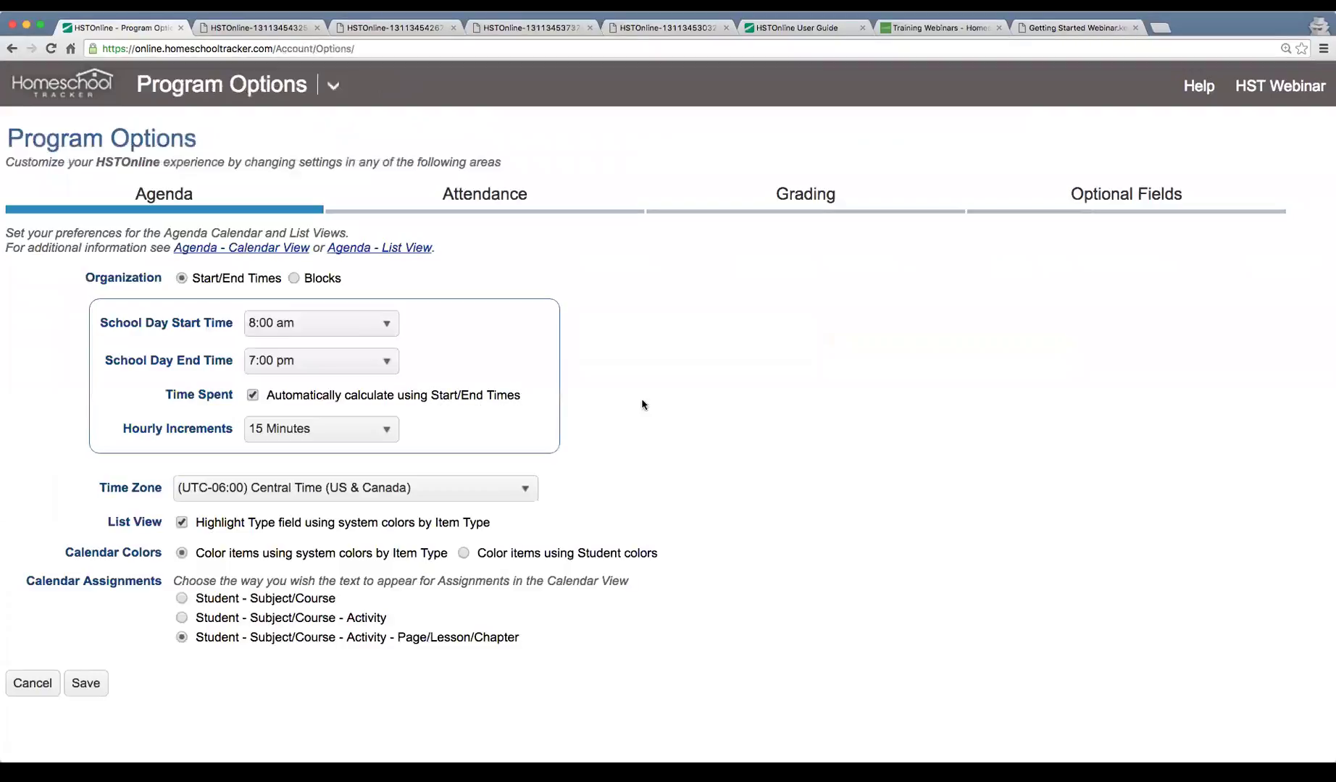
In the agenda calendar, change the activity of the July 19 Reading 1 assignment "60L The Fox And The Crow" to Lesson and save it.
left_click(333, 85)
left_click(50, 163)
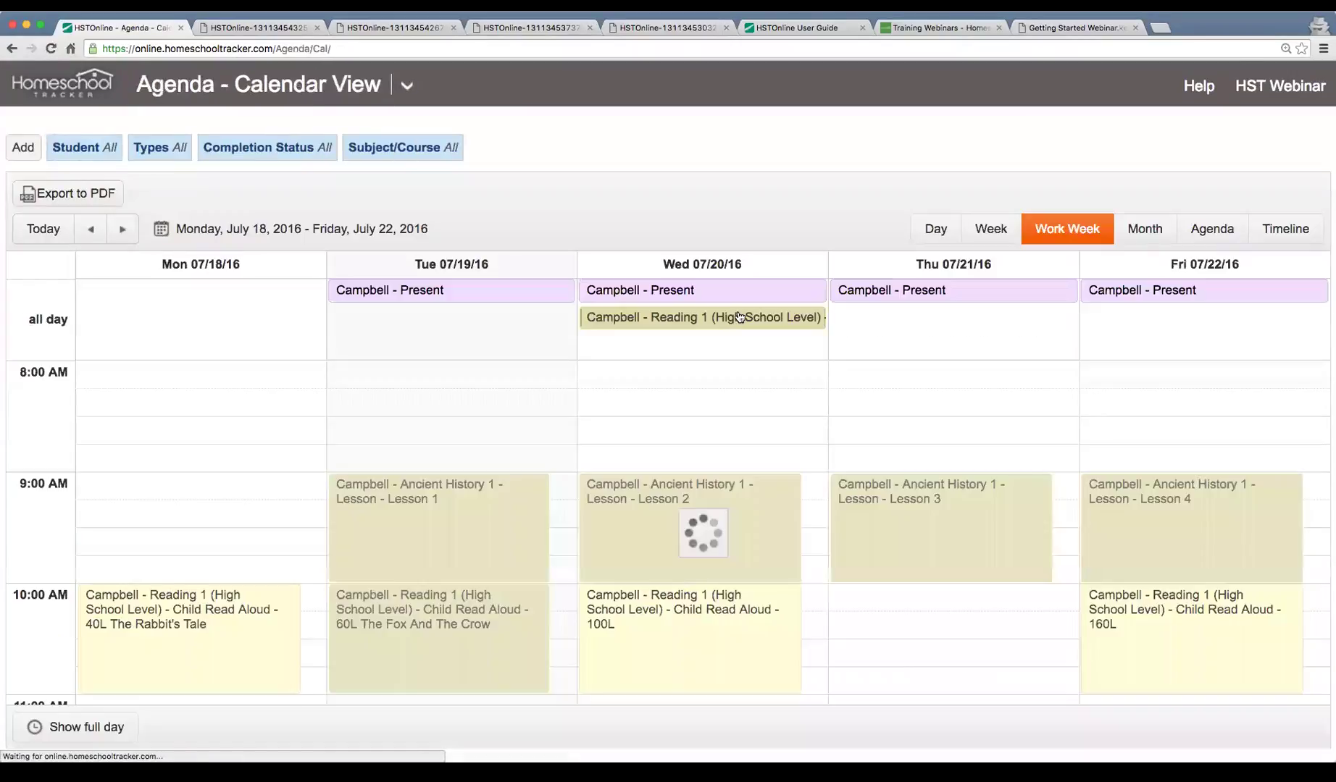
scroll(902, 572, "down", 2)
scroll(730, 537, "down", 1)
scroll(737, 541, "up", 1)
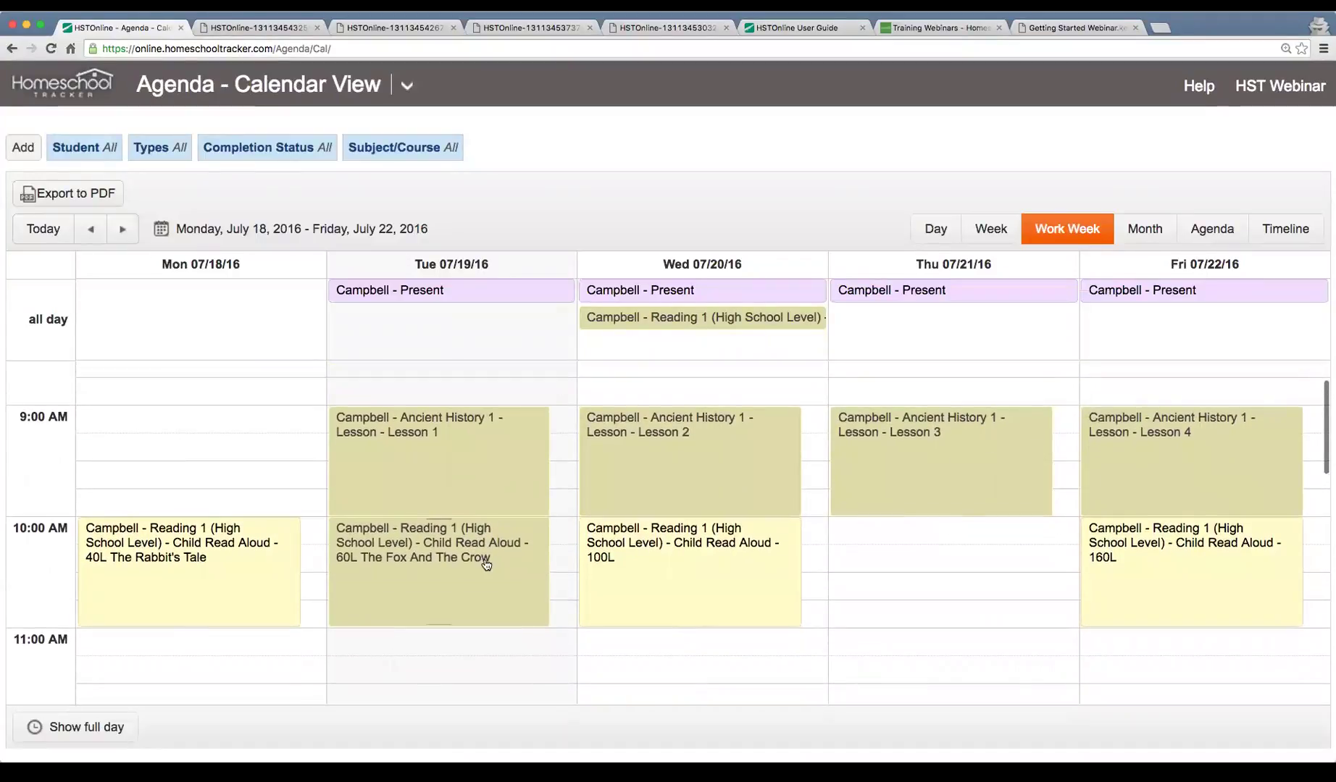
left_click(475, 565)
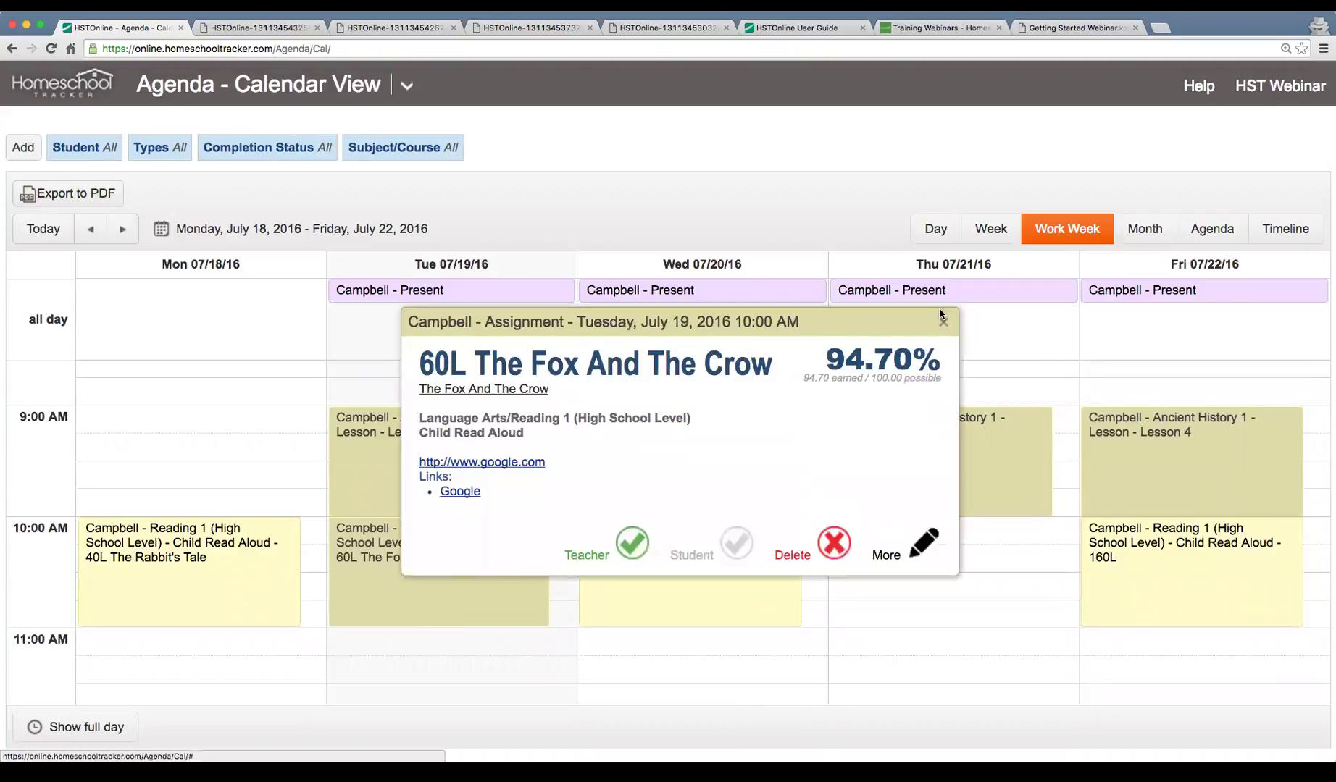
left_click(927, 542)
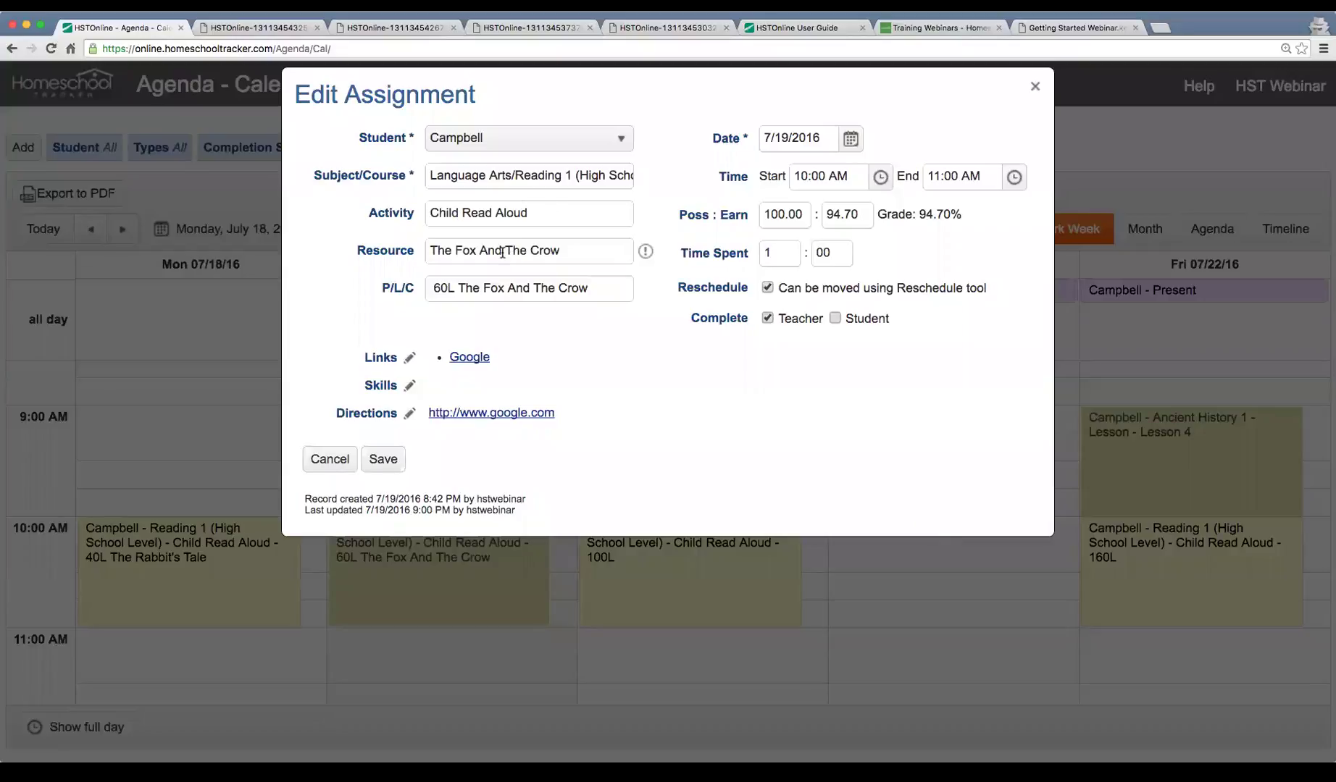
triple_click(552, 213)
key("BackSpace")
type("Lesso")
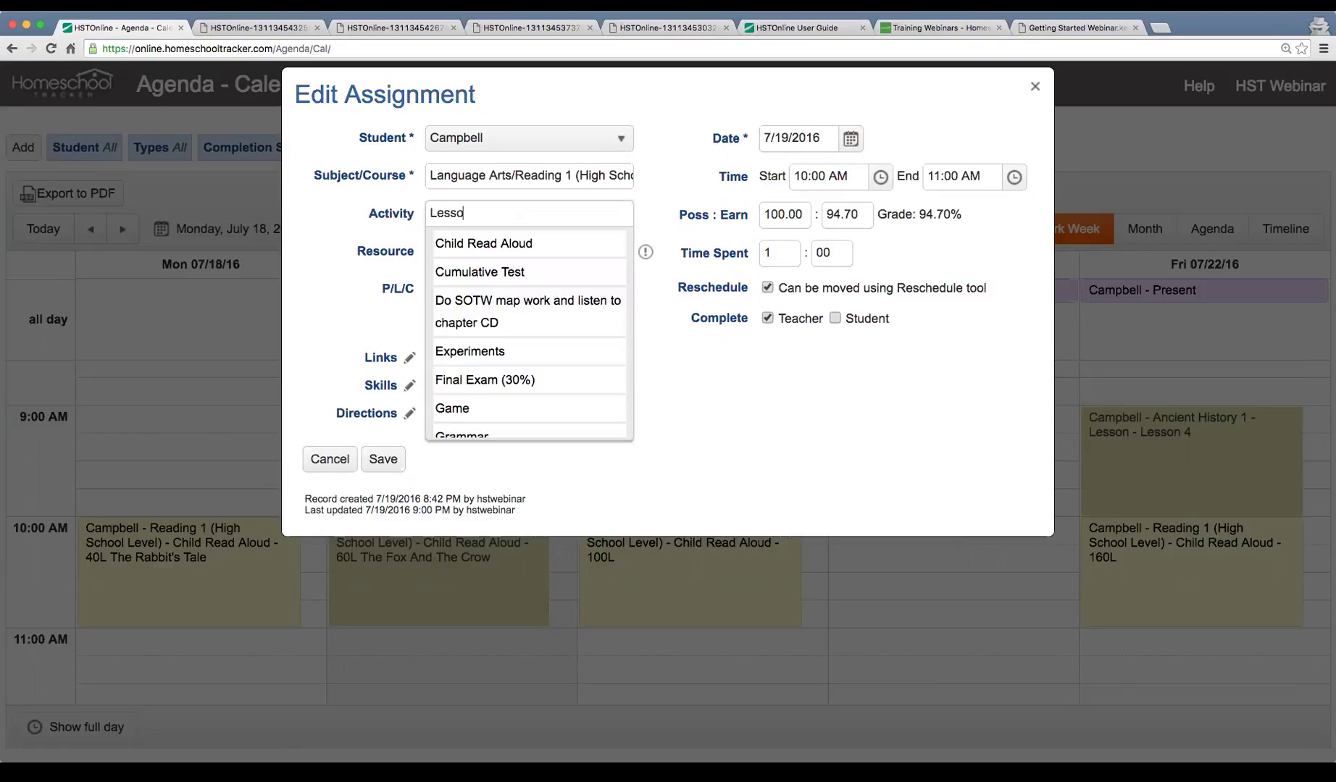
type("n")
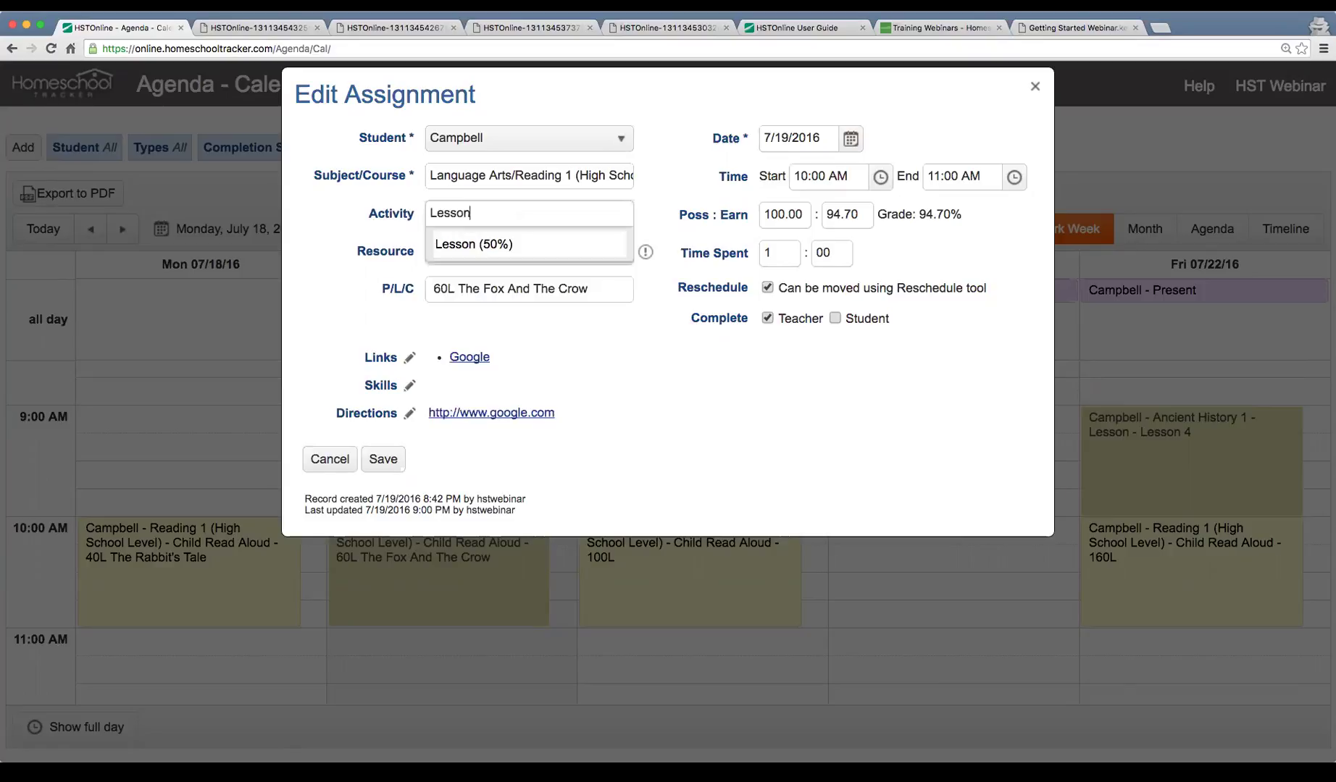
left_click(510, 250)
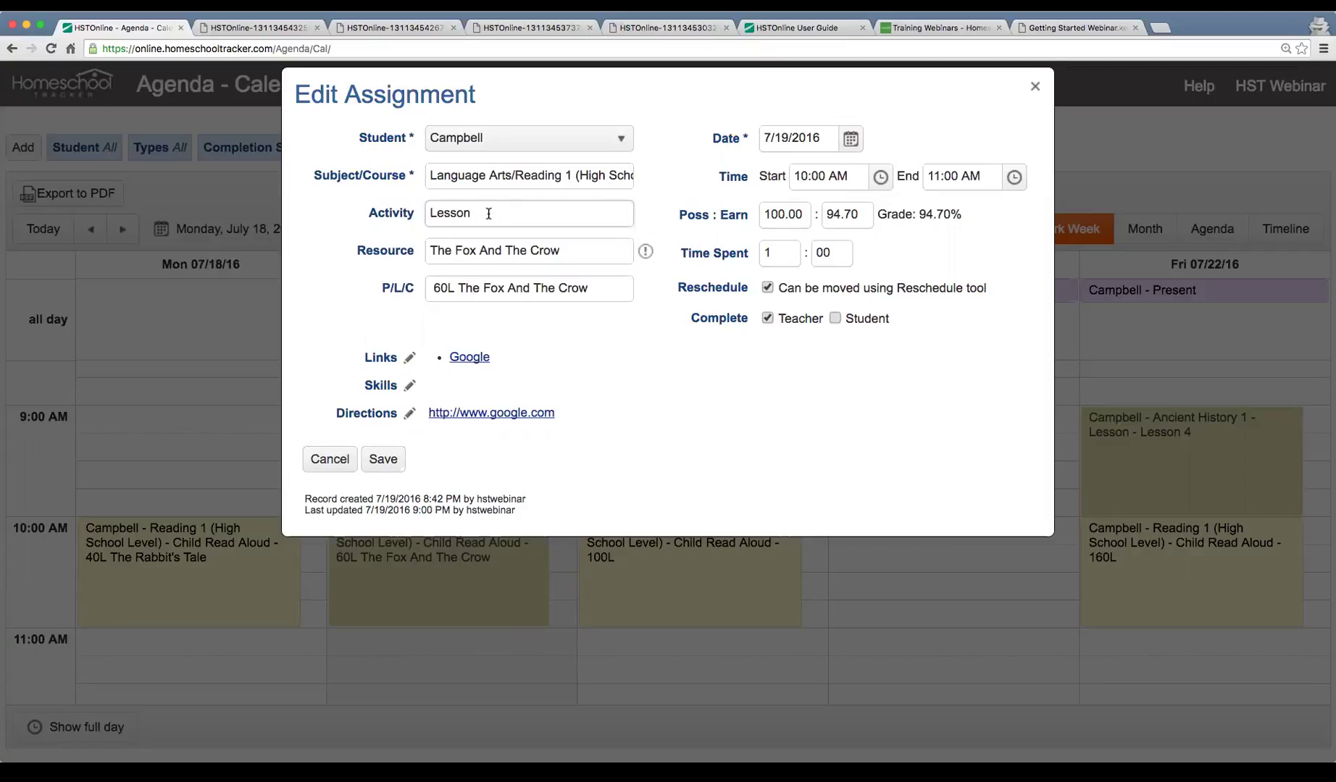
left_click(382, 457)
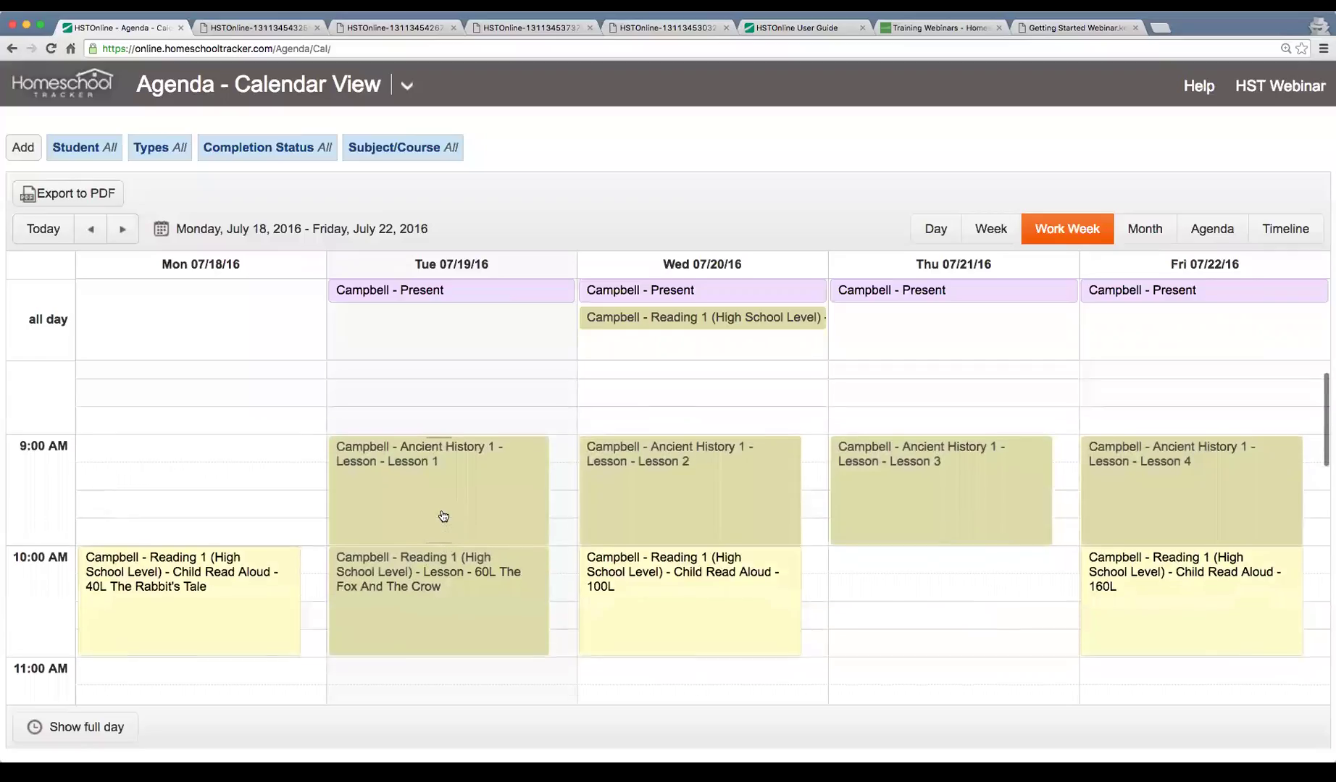
Change the activity of the July 20 Reading 1 assignment "100L" to Mid-Term and save it.
scroll(724, 623, "down", 2)
left_click(679, 606)
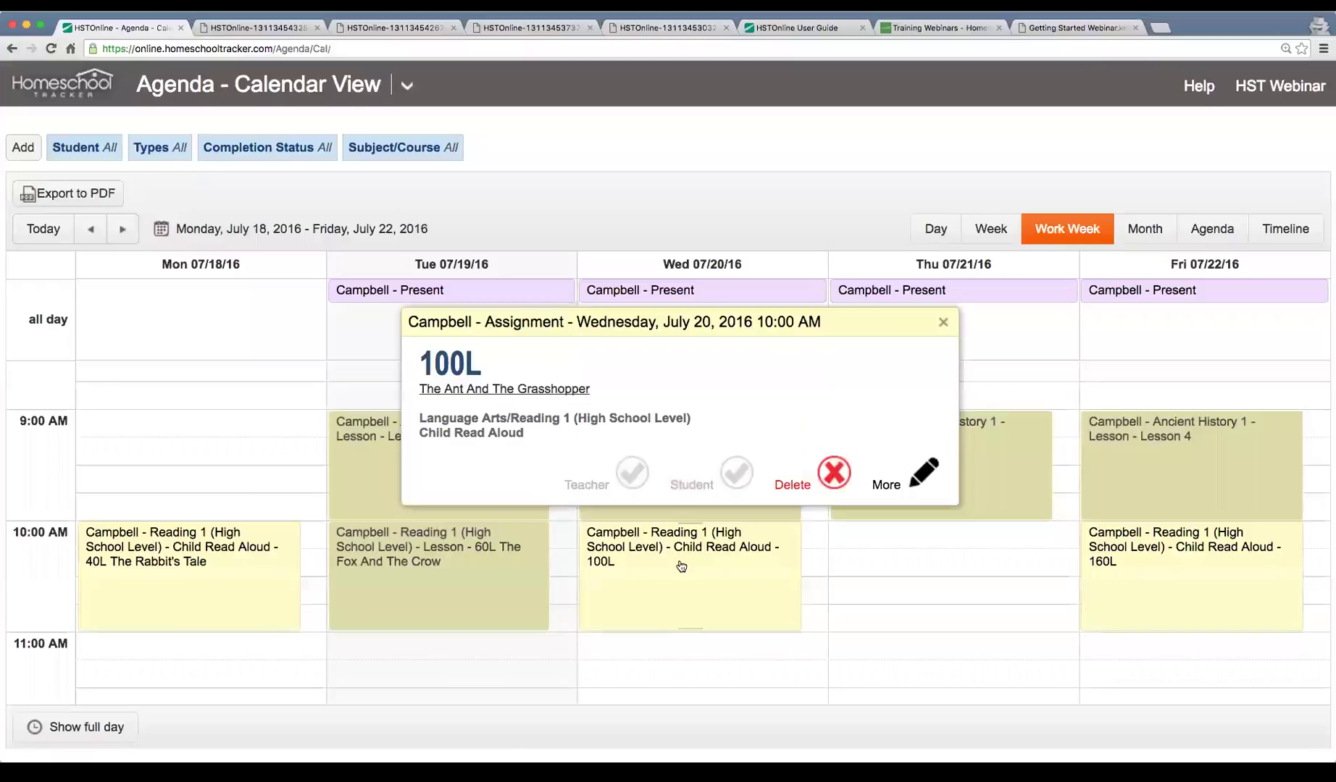
left_click(926, 473)
key("super+a")
type("mid")
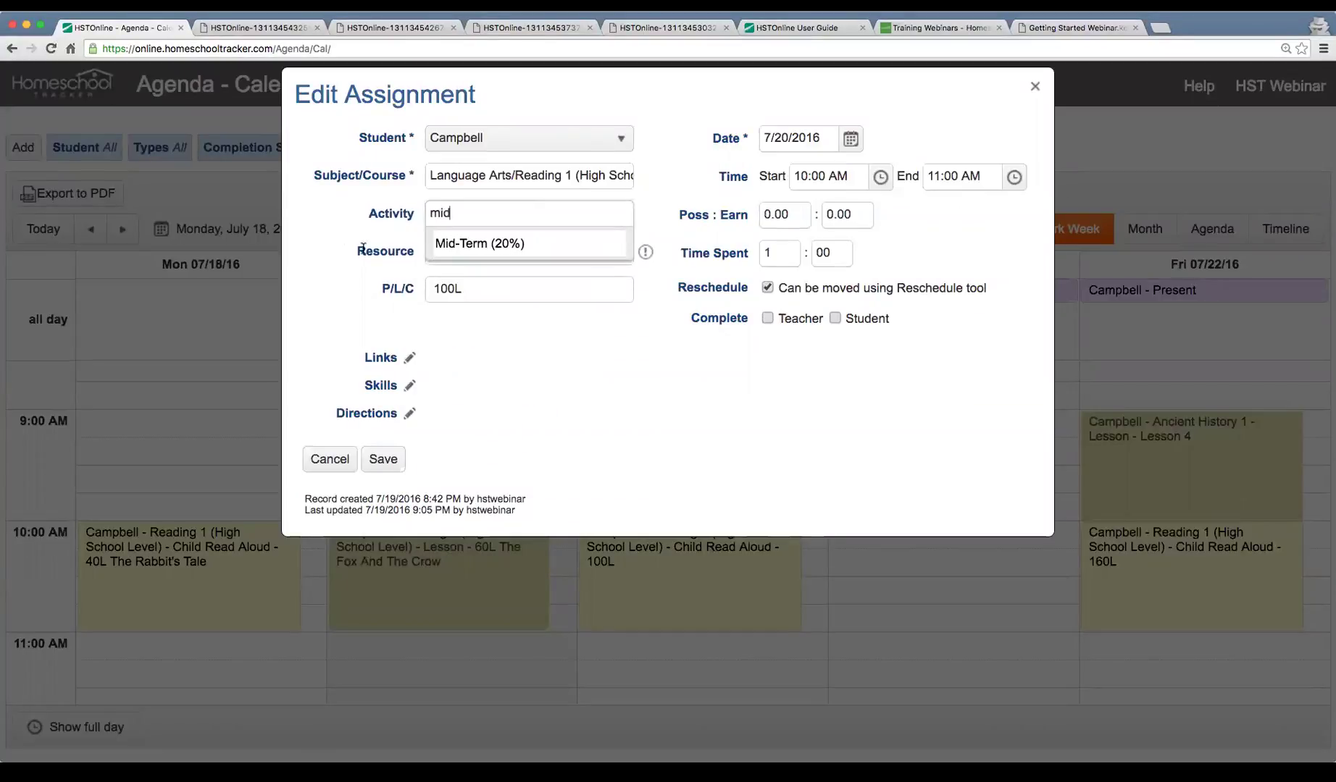
left_click(504, 244)
left_click(384, 460)
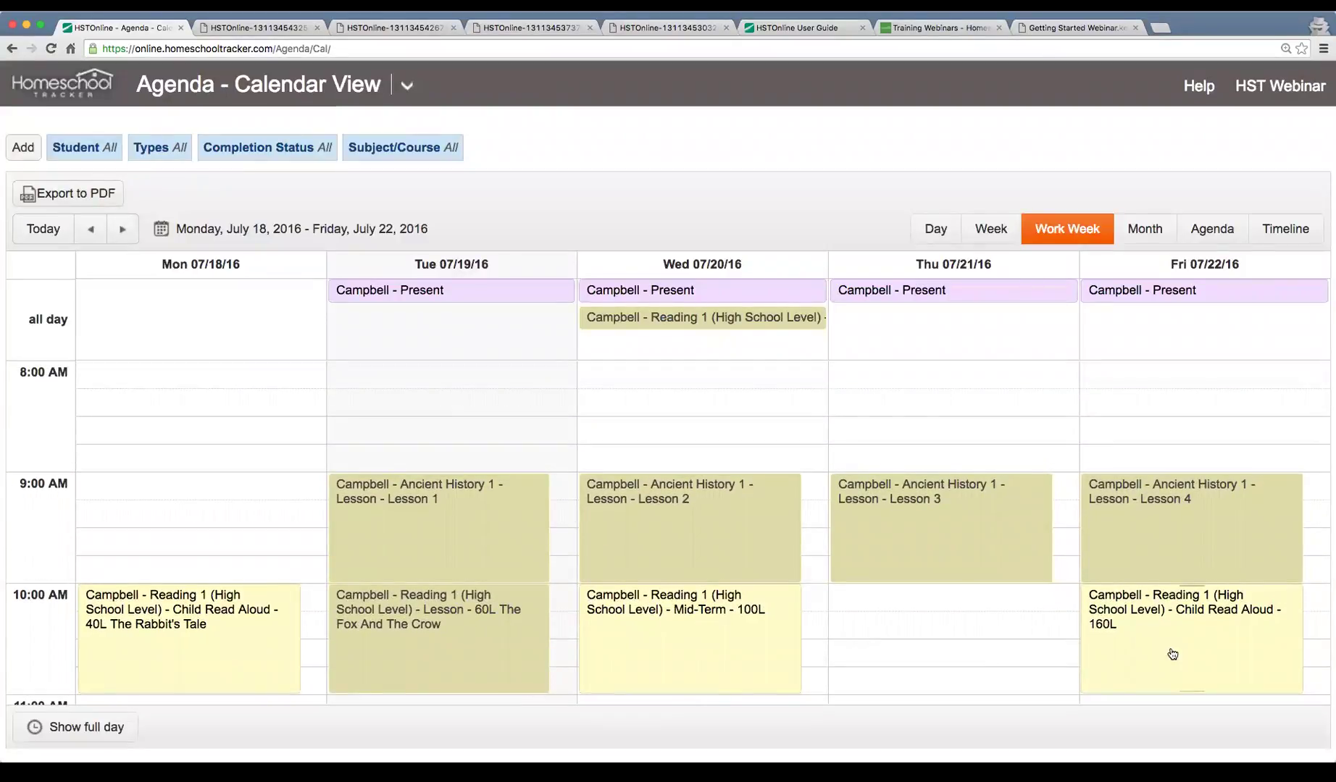
Change the activity of the July 22 Reading 1 assignment "160L" to Final Exam and save it.
left_click(1172, 654)
left_click(928, 476)
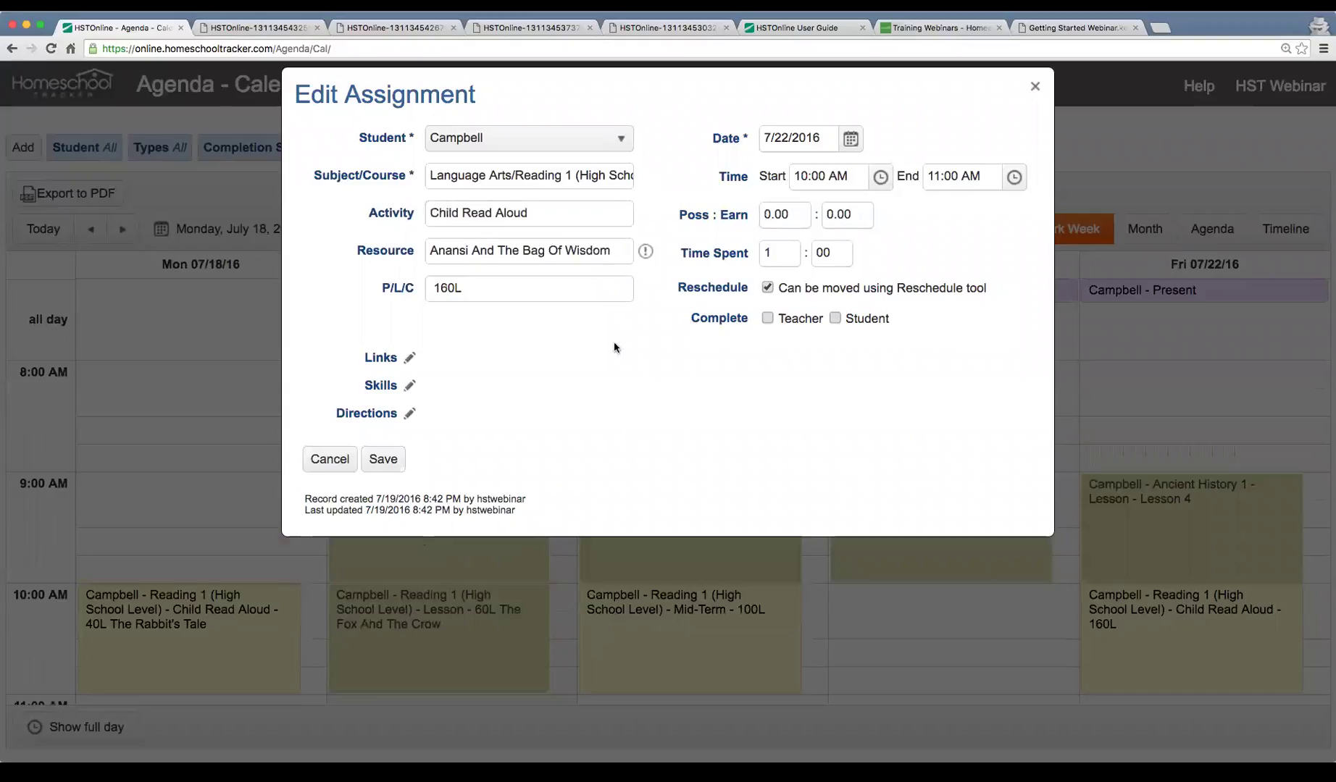
left_click_drag(545, 212, 428, 210)
type("f")
left_click(485, 244)
left_click(383, 459)
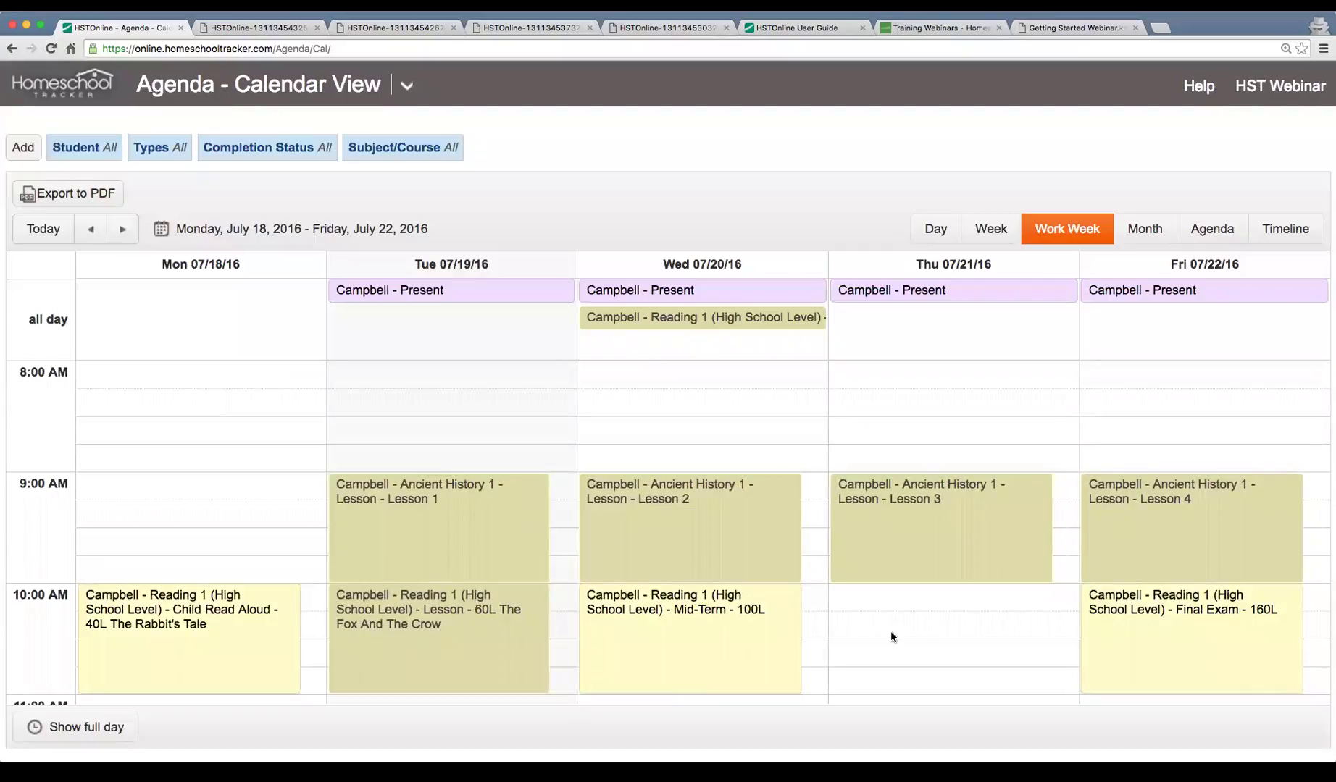
Grade the July 20 Mid-Term assignment with 100 points possible and 70 earned, mark it teacher-complete, and save it.
scroll(897, 636, "down", 2)
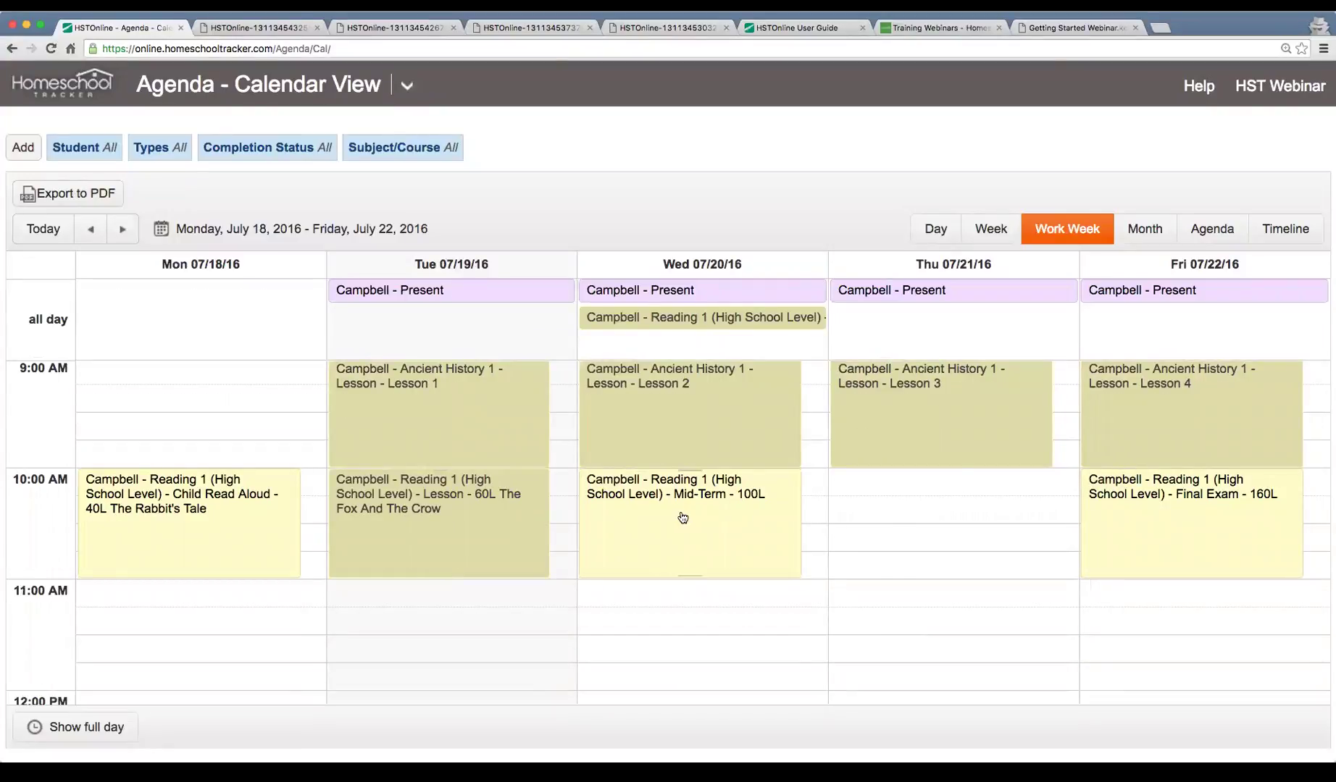
left_click(678, 521)
left_click(924, 474)
left_click(790, 215)
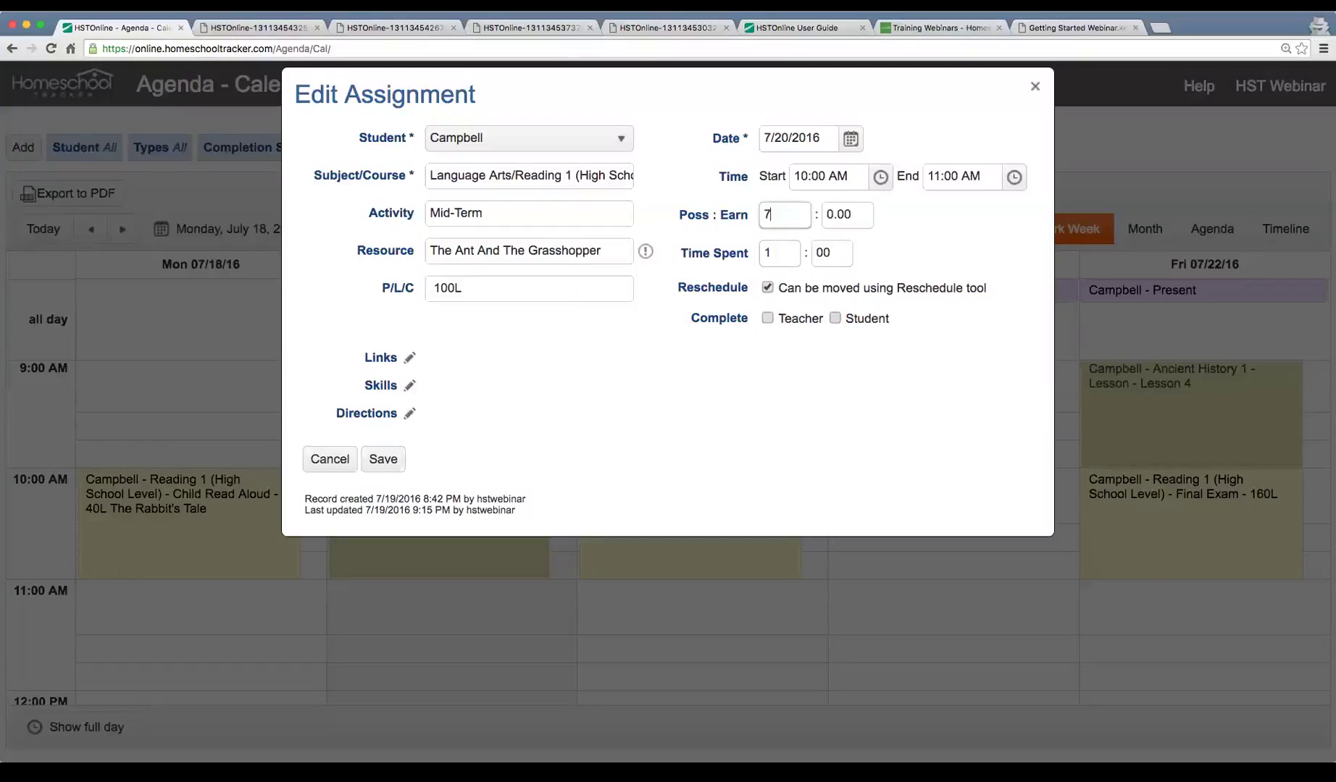
type("100")
key("Tab")
type("70")
key("Tab")
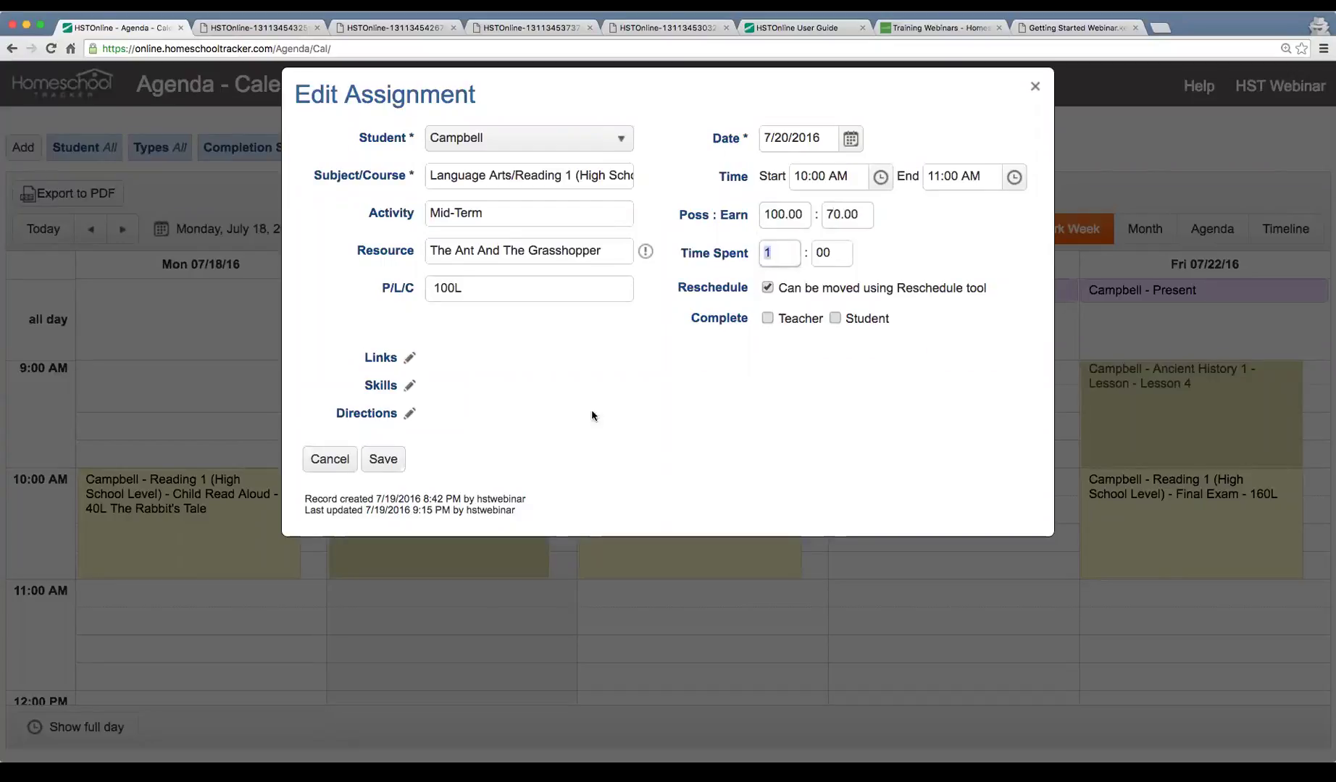
left_click(798, 319)
left_click(382, 460)
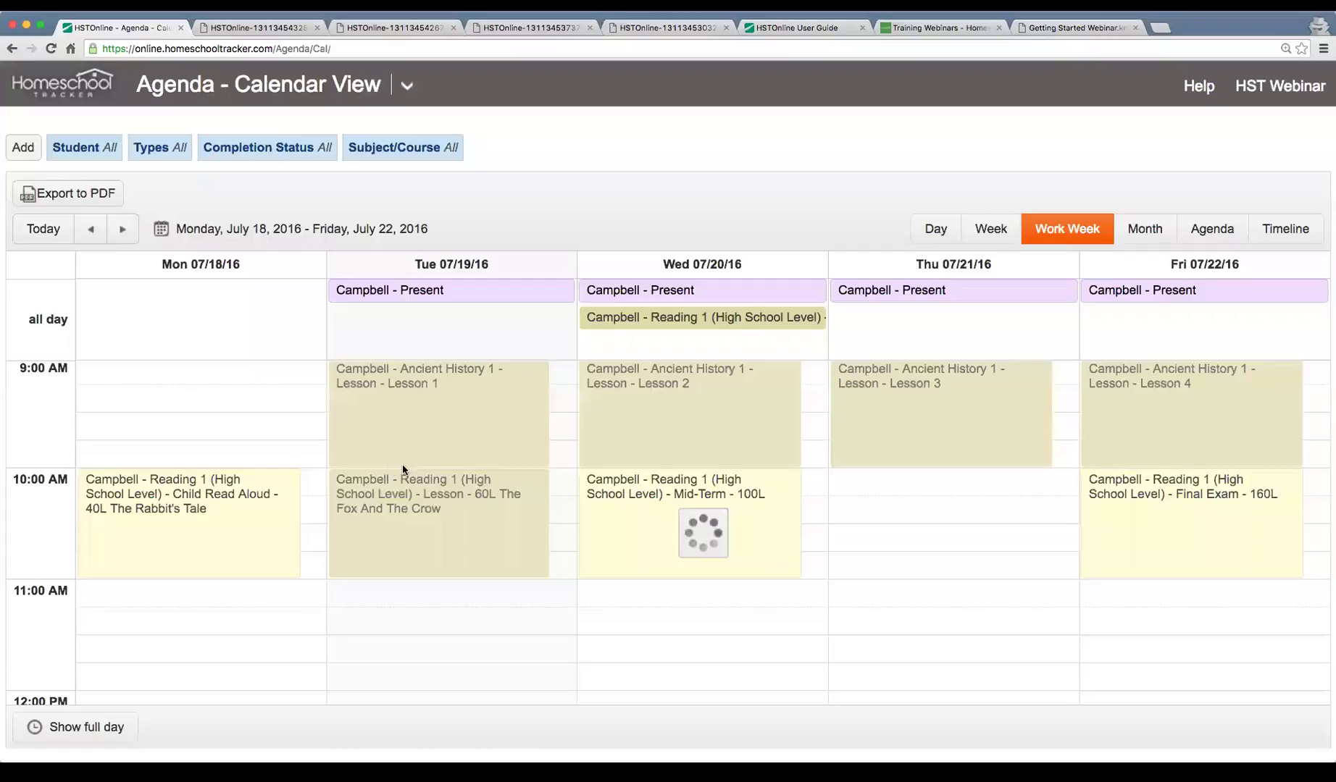
Grade the July 22 Final Exam assignment with 100 points possible and 96 earned, mark it teacher-complete, and save it.
left_click(1159, 645)
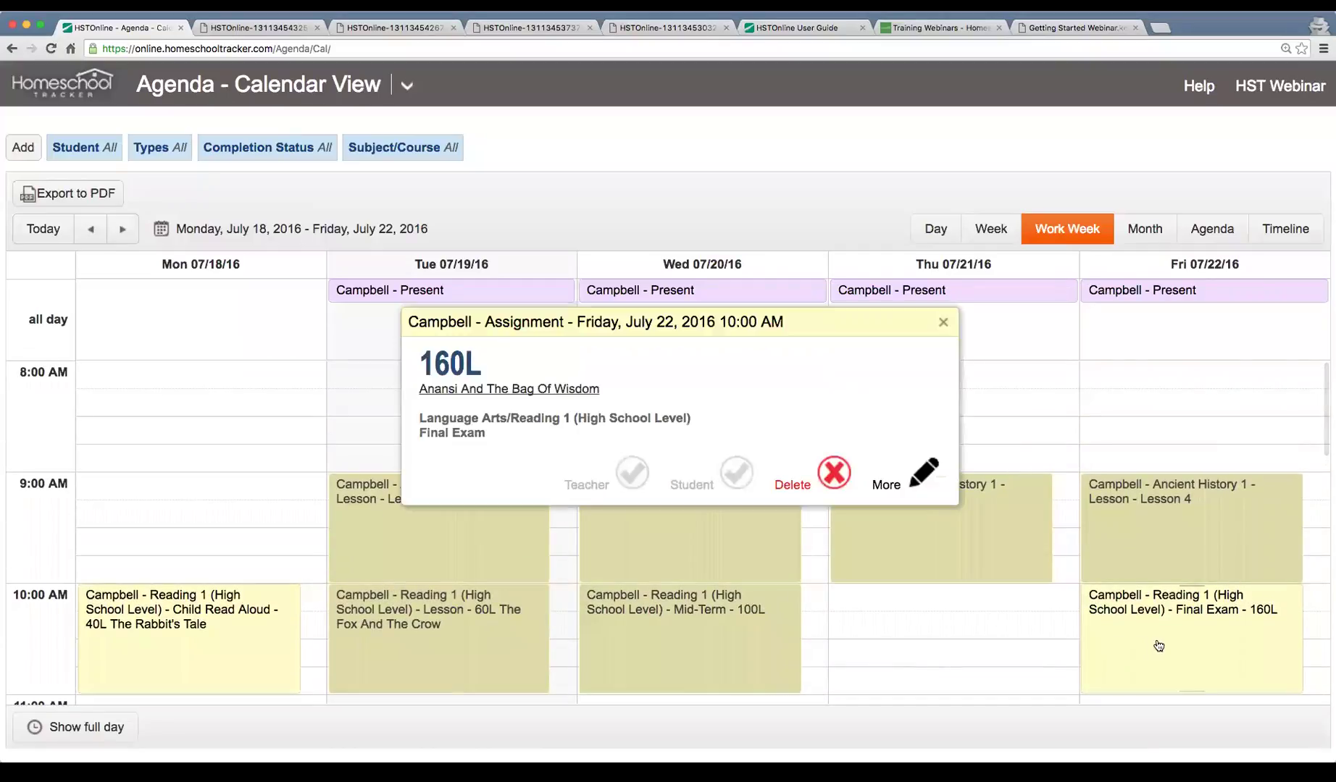
left_click(913, 471)
left_click(801, 214)
type("1")
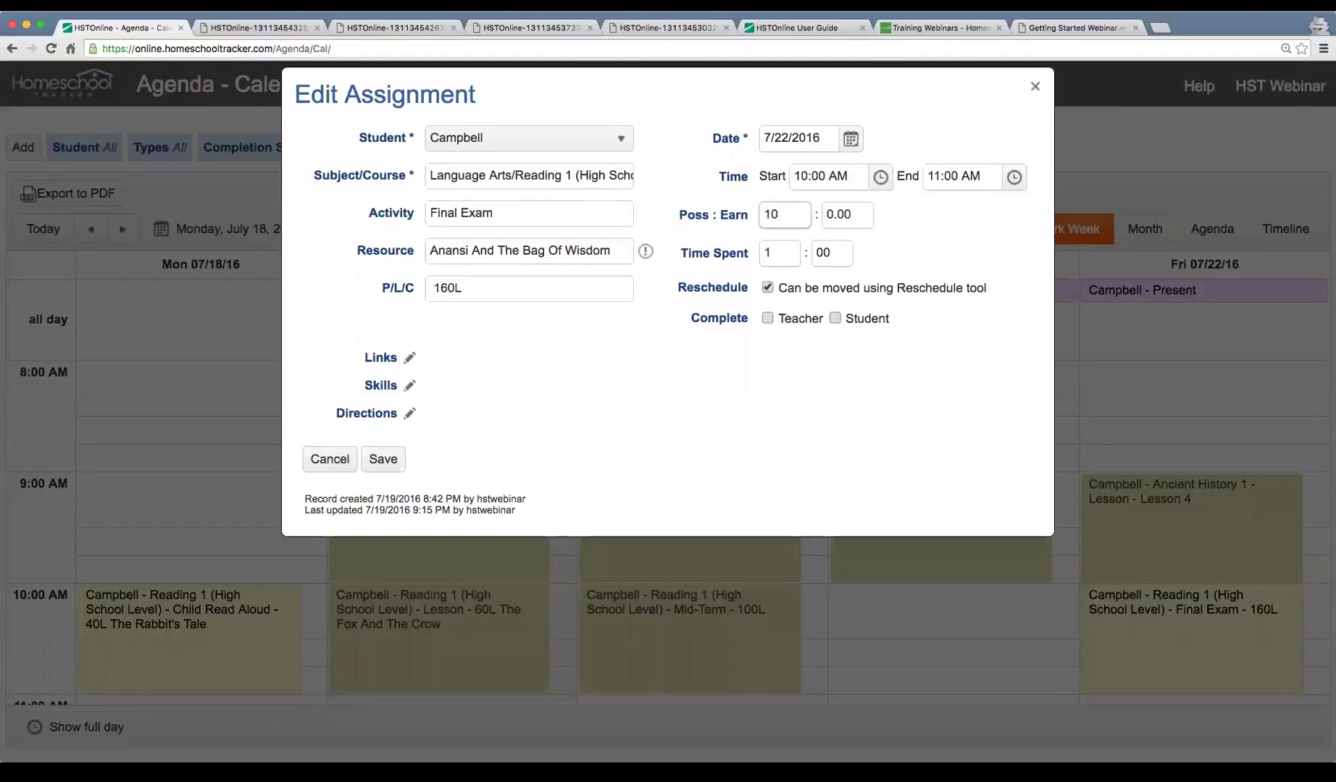
type("0")
key("Tab")
left_click(790, 322)
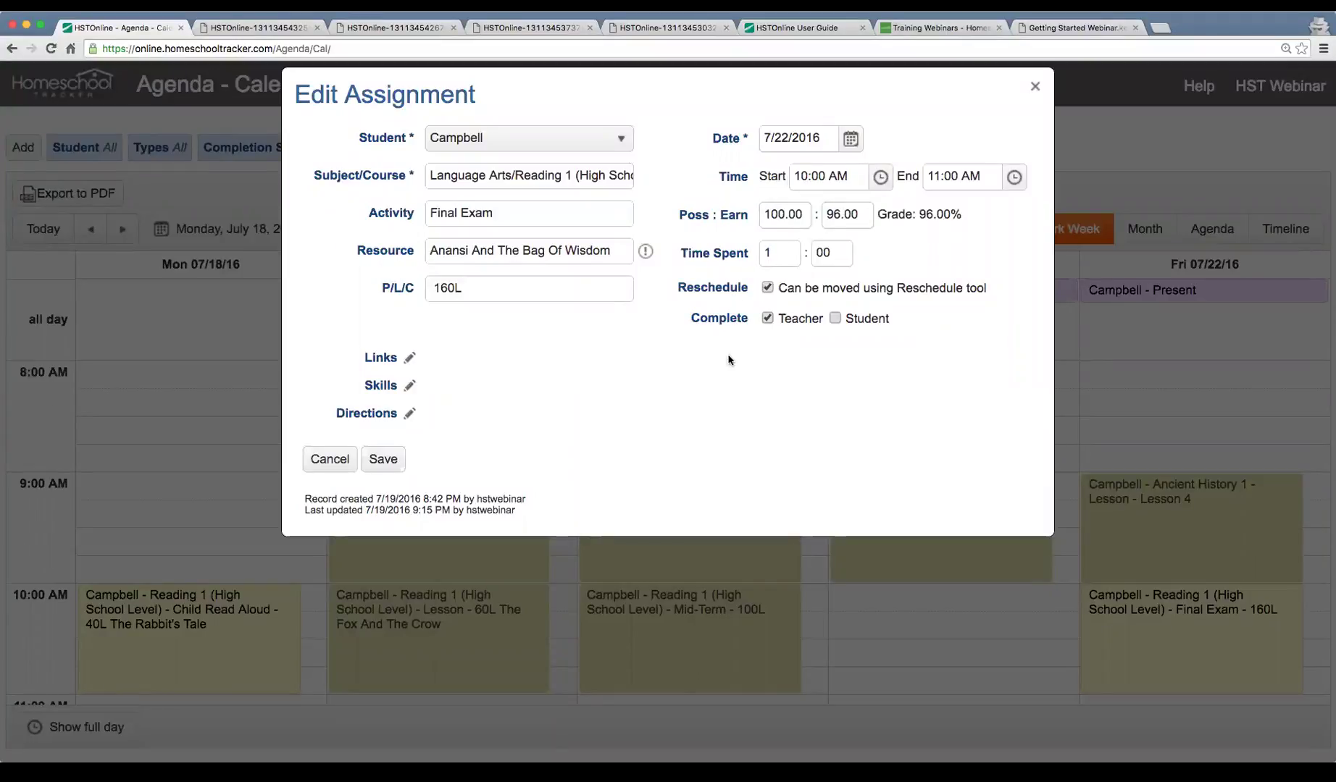
left_click(383, 460)
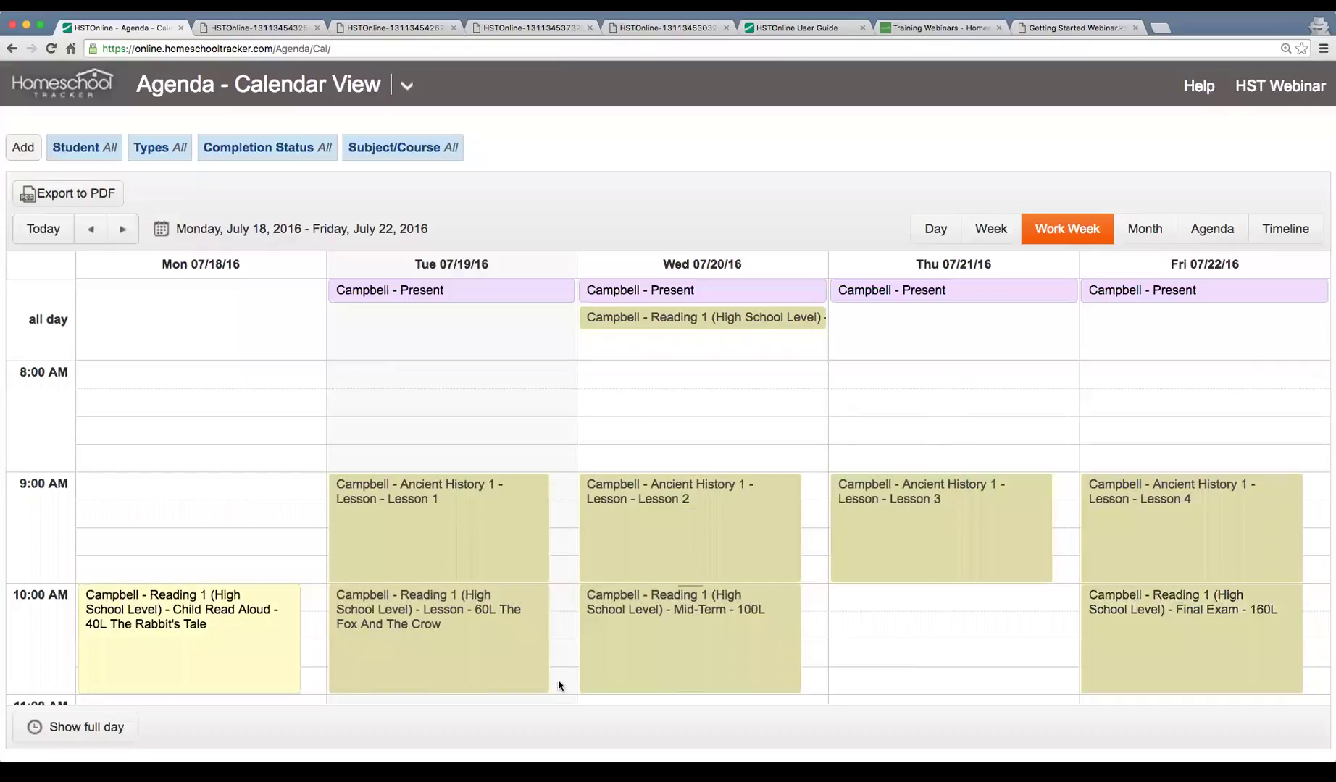
Change the points earned on the July 19 Reading 1 lesson "60L The Fox And The Crow" to 90 and save it.
scroll(855, 636, "down", 2)
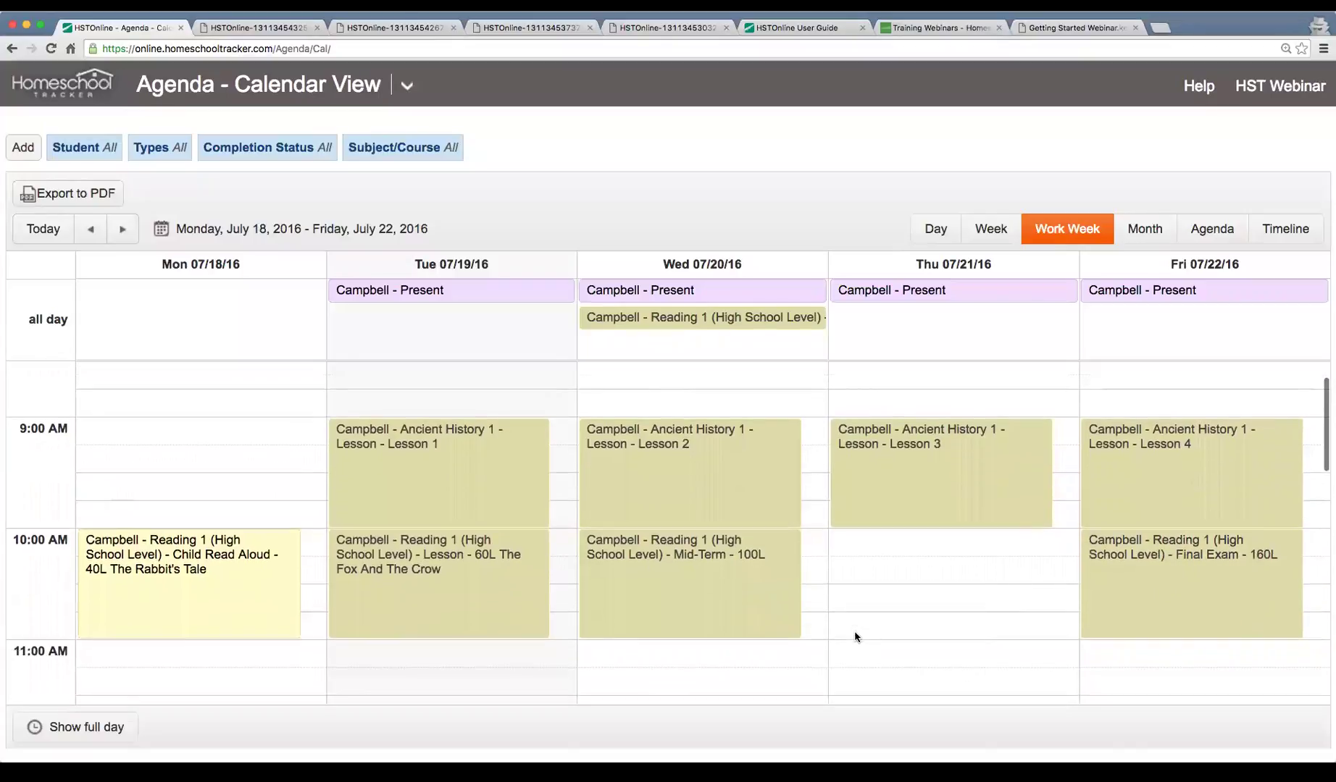
left_click(472, 583)
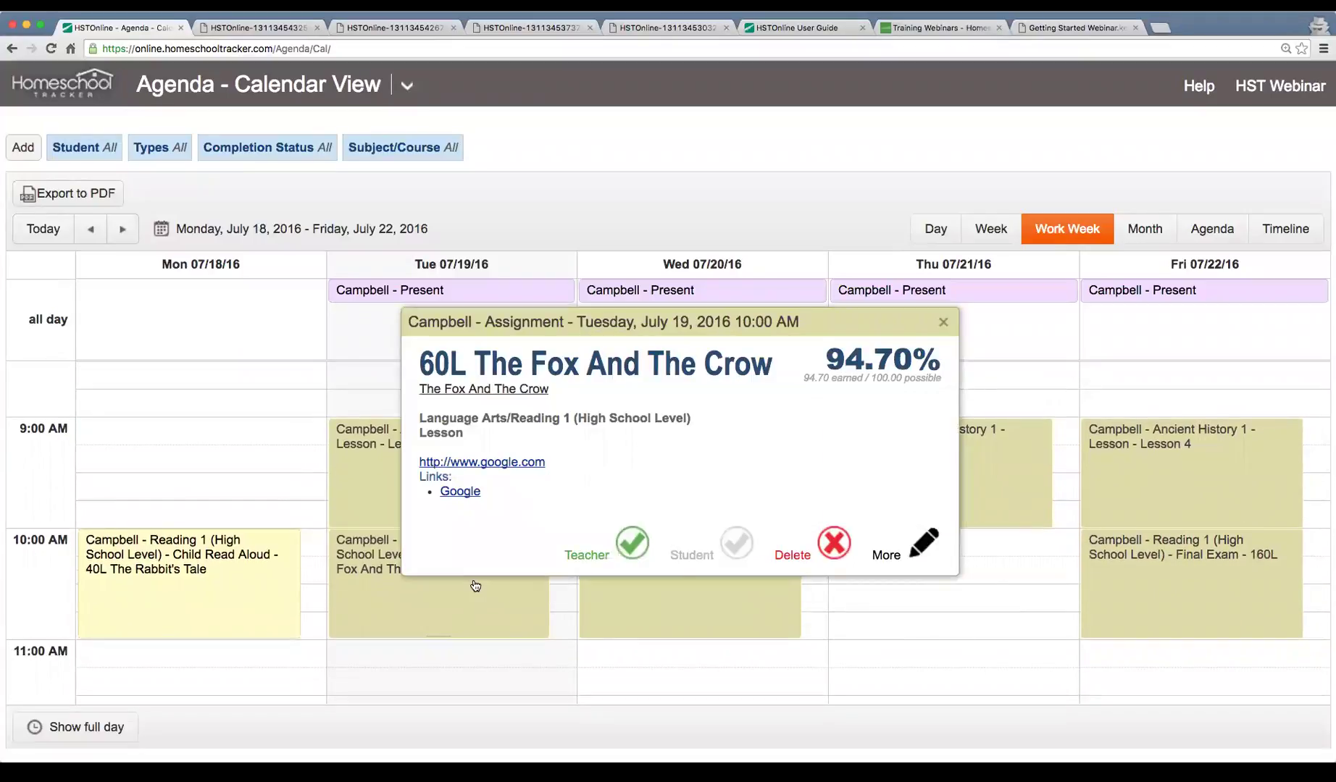
left_click(924, 545)
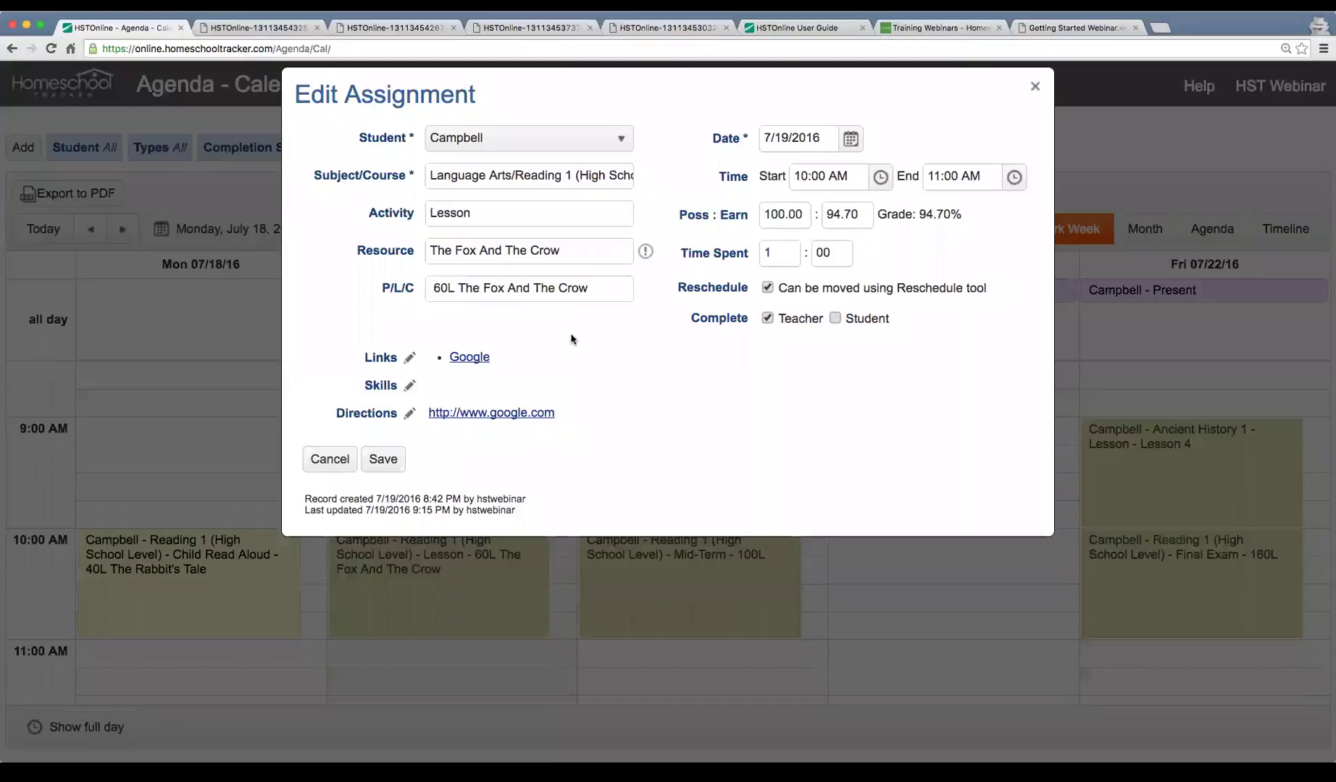
left_click(827, 214)
double_click(849, 212)
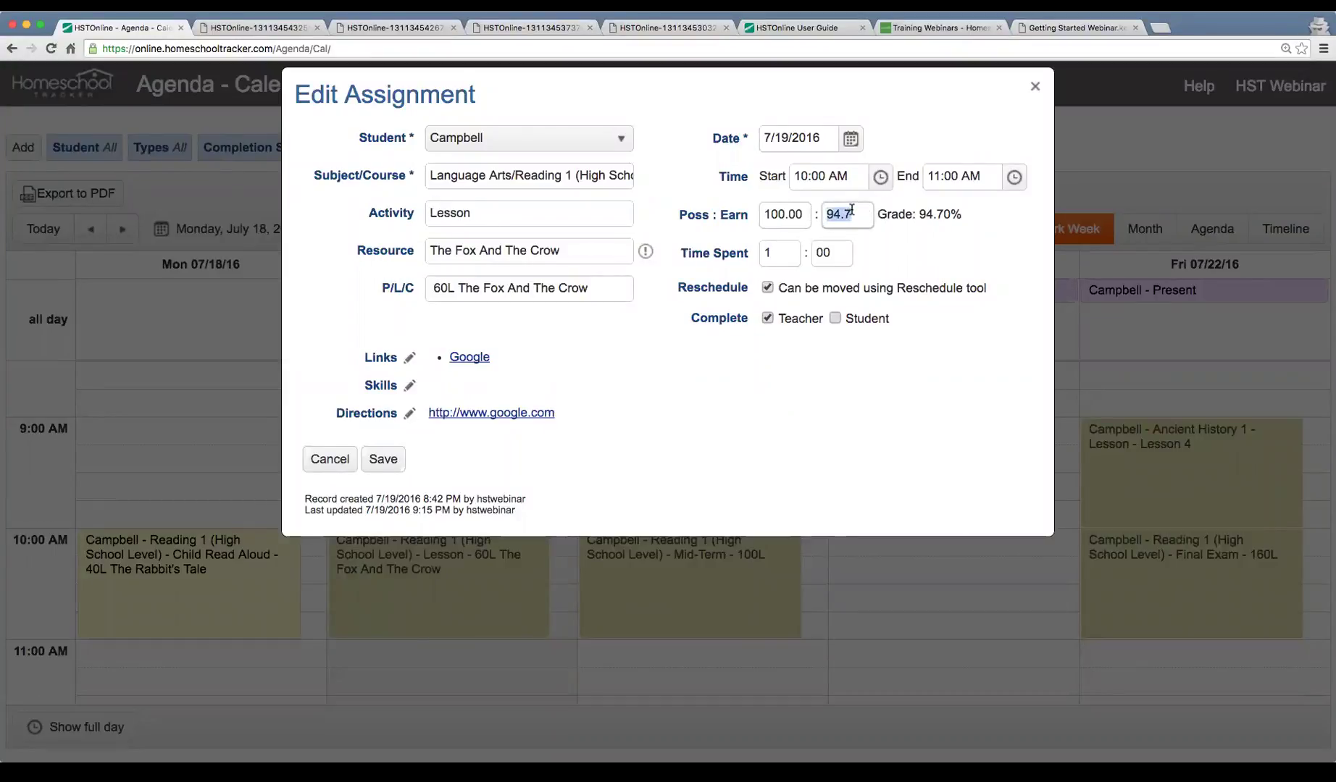
type("90")
key("Tab")
left_click(393, 462)
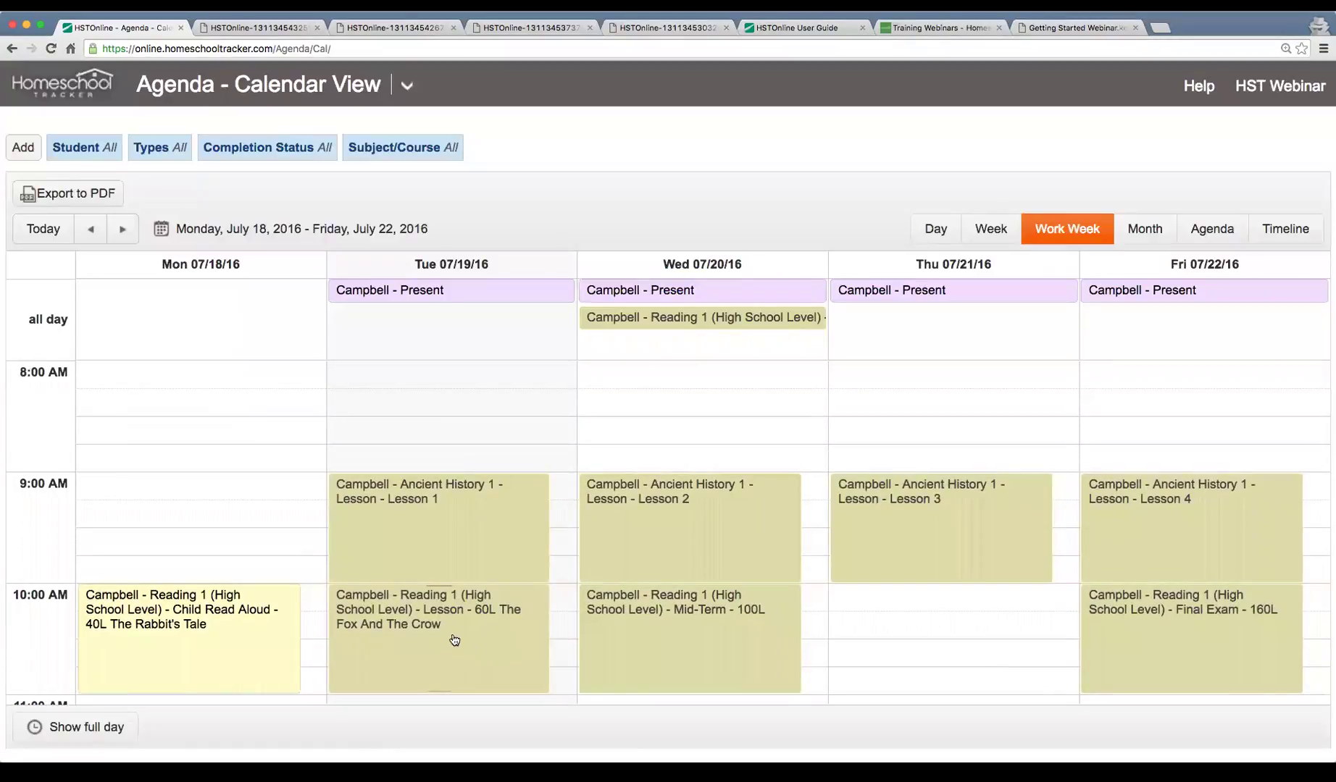
Review the grade details of the July 20 Mid-Term and July 22 Final Exam Reading 1 assignments.
left_click(722, 638)
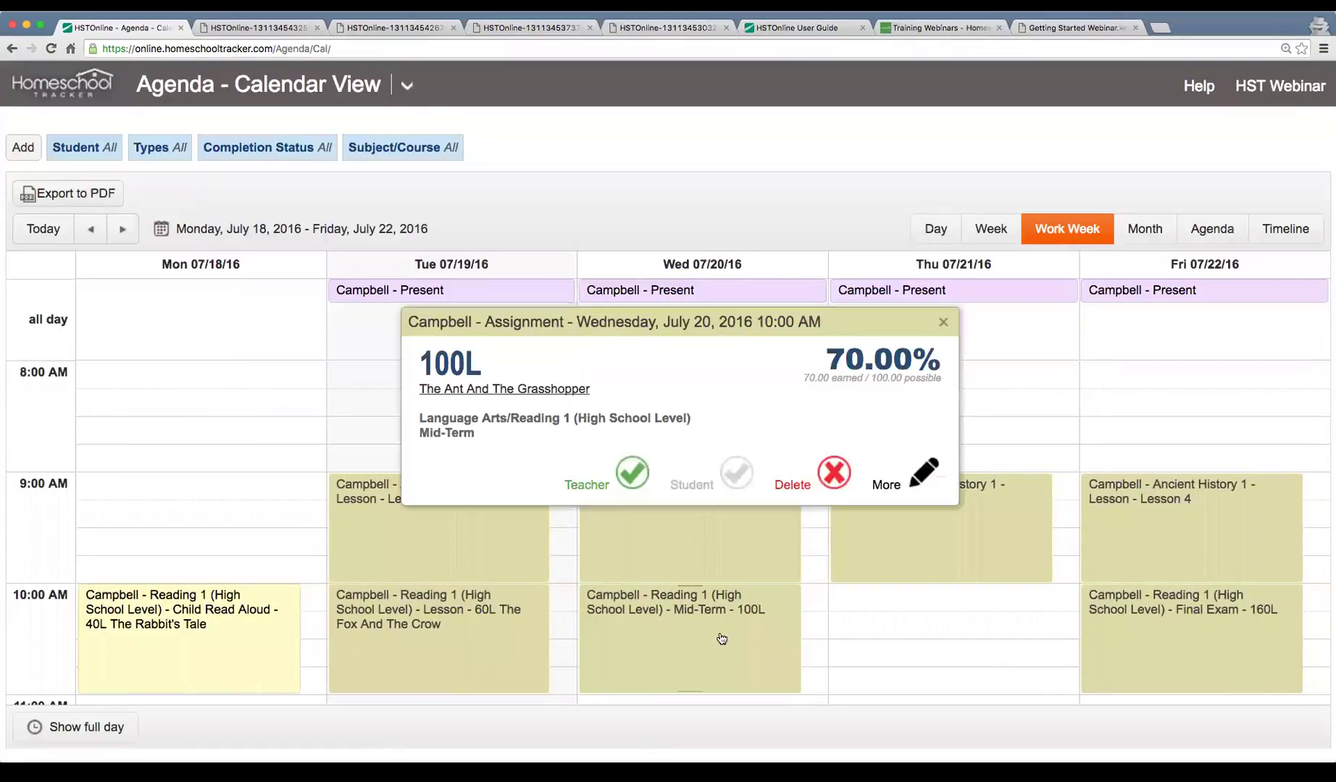
left_click(1165, 626)
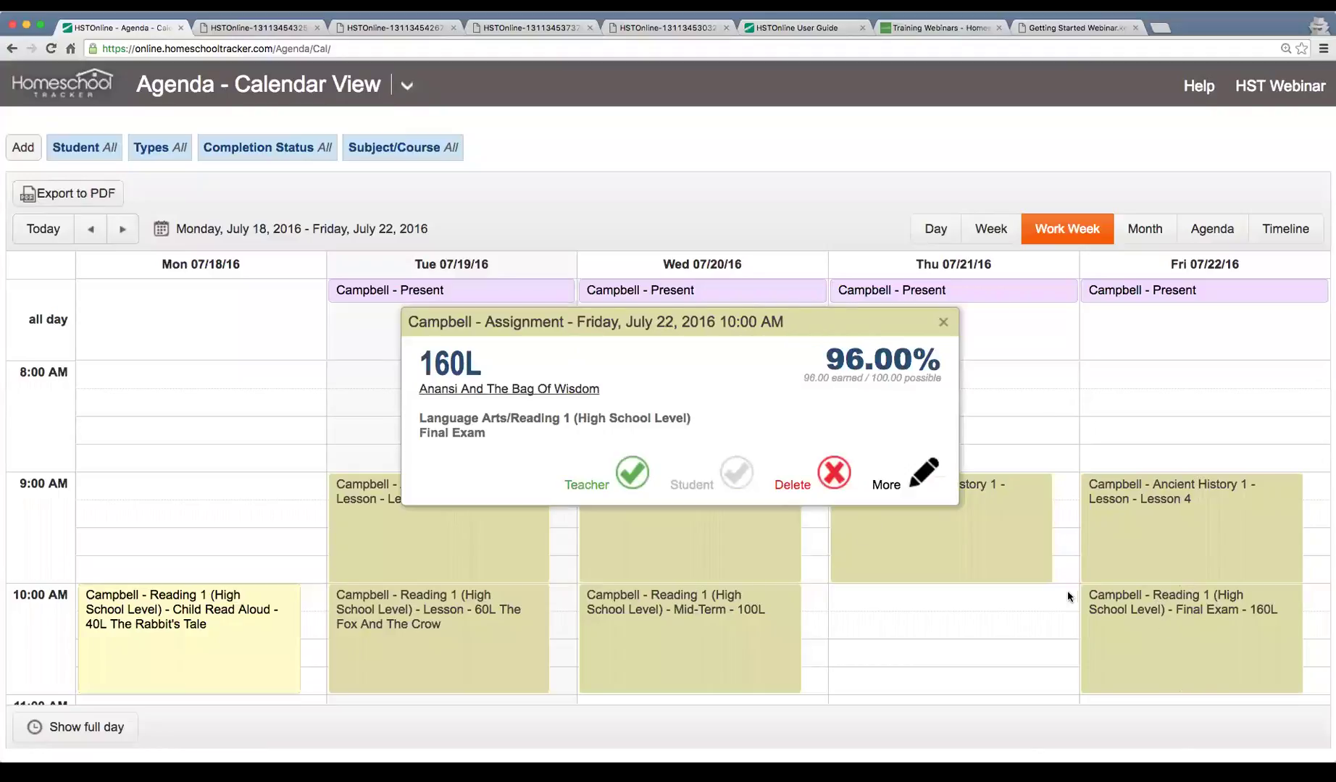
left_click(944, 322)
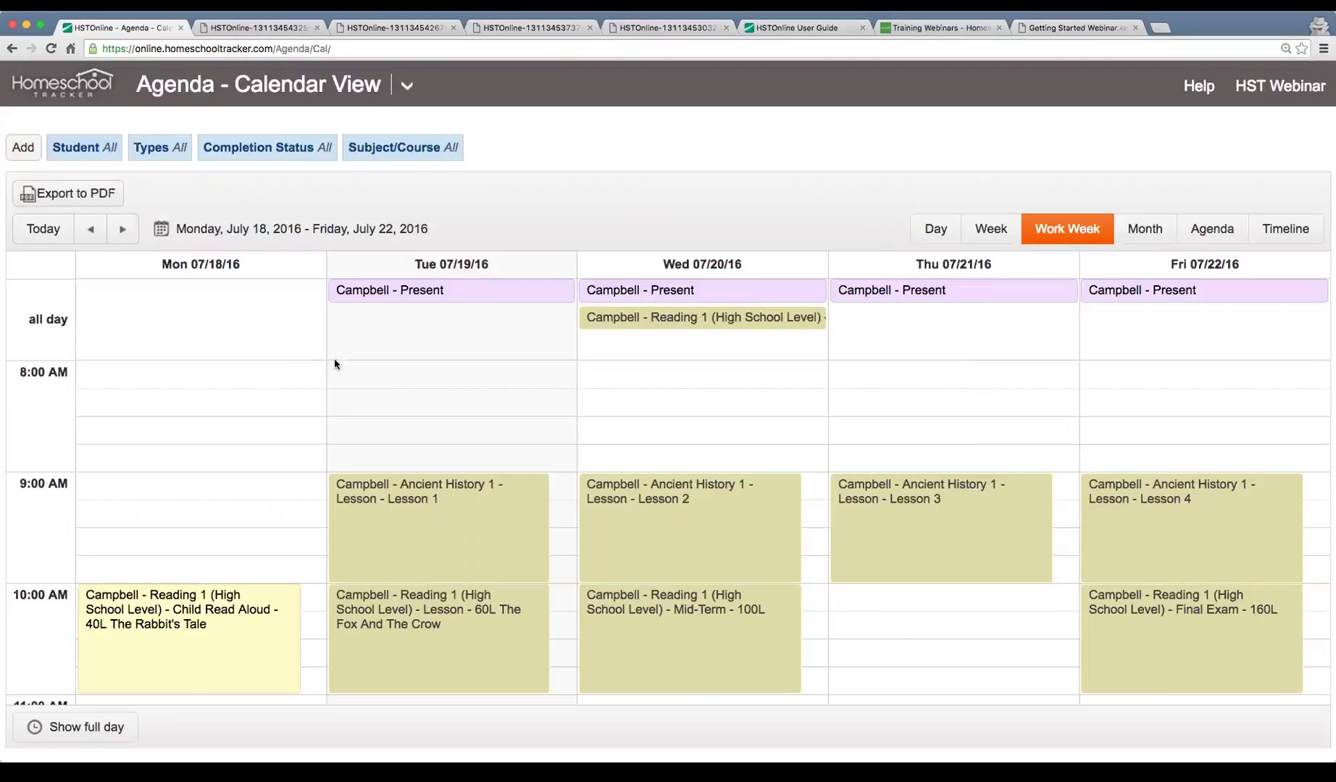
Generate the Full Page transcript report for 2016-2017 with its current options and open the resulting PDF.
left_click(407, 85)
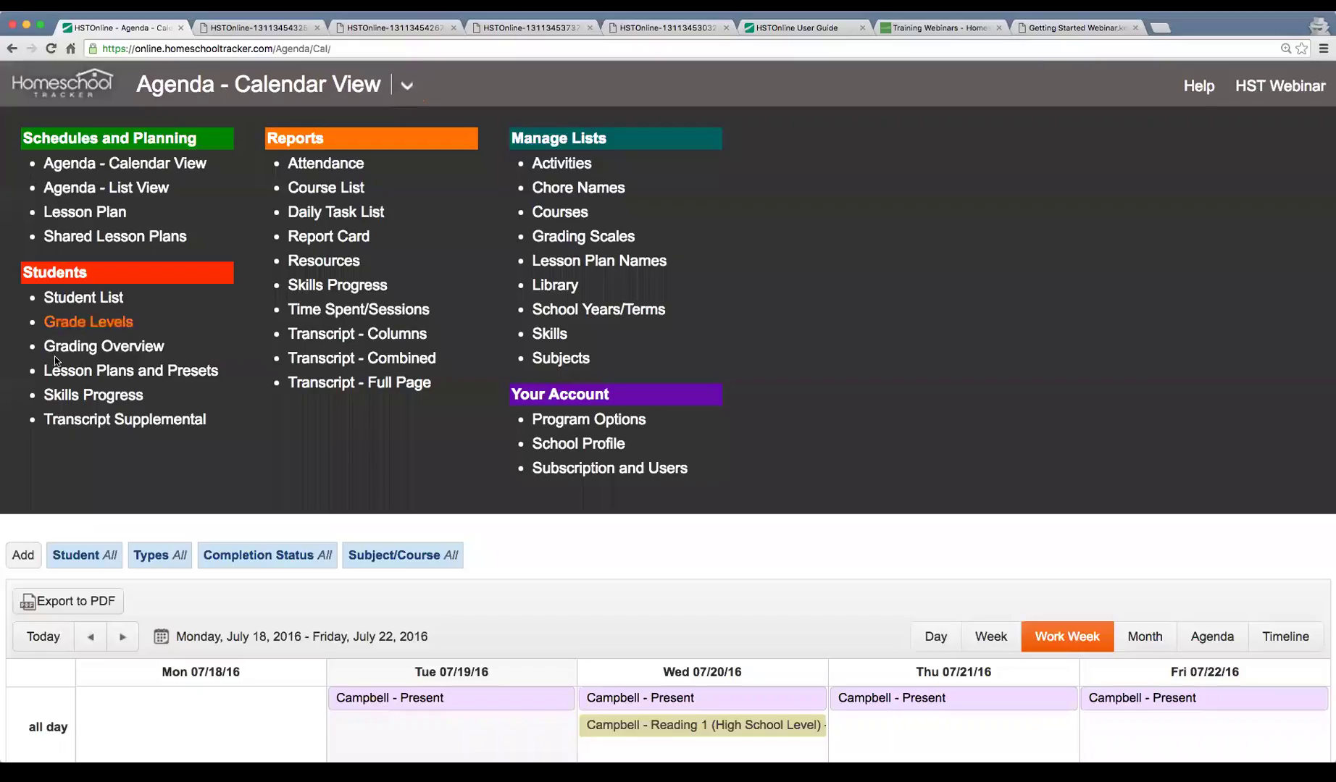
left_click(365, 384)
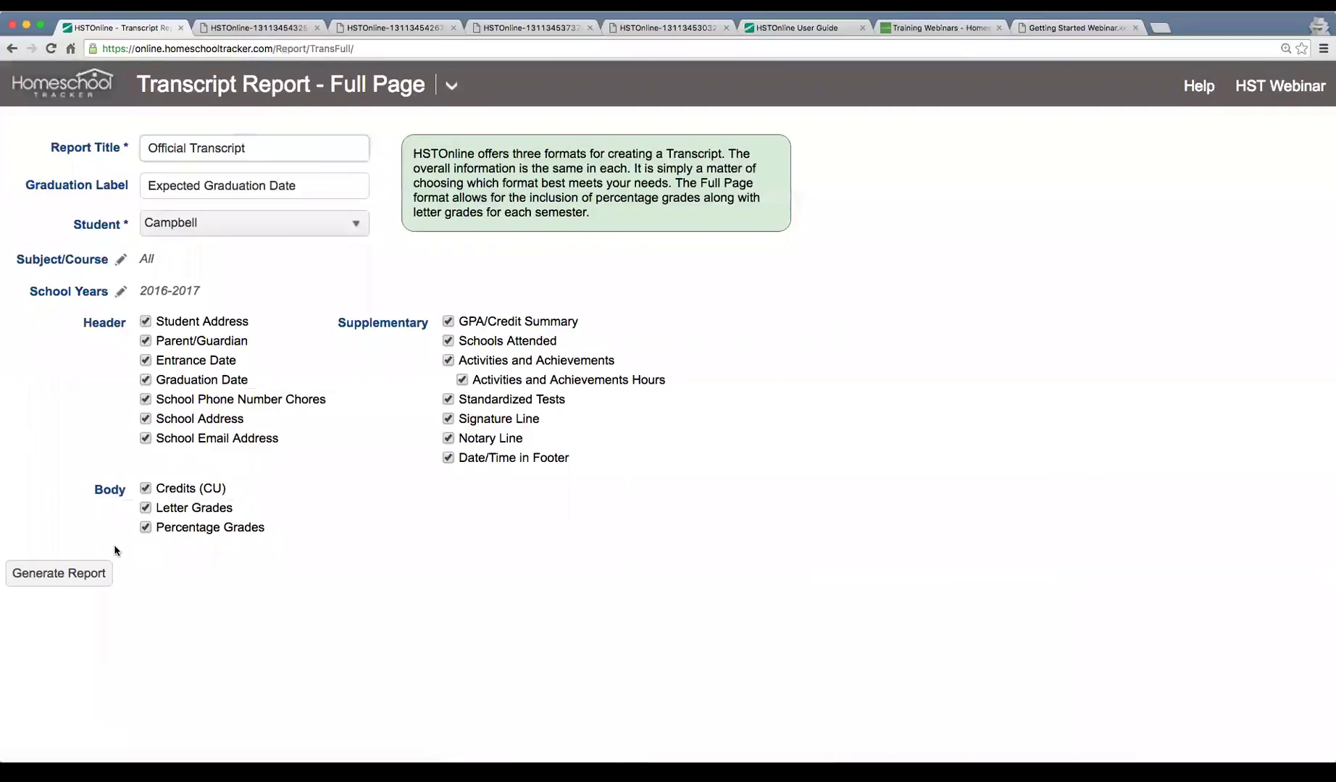
left_click(61, 573)
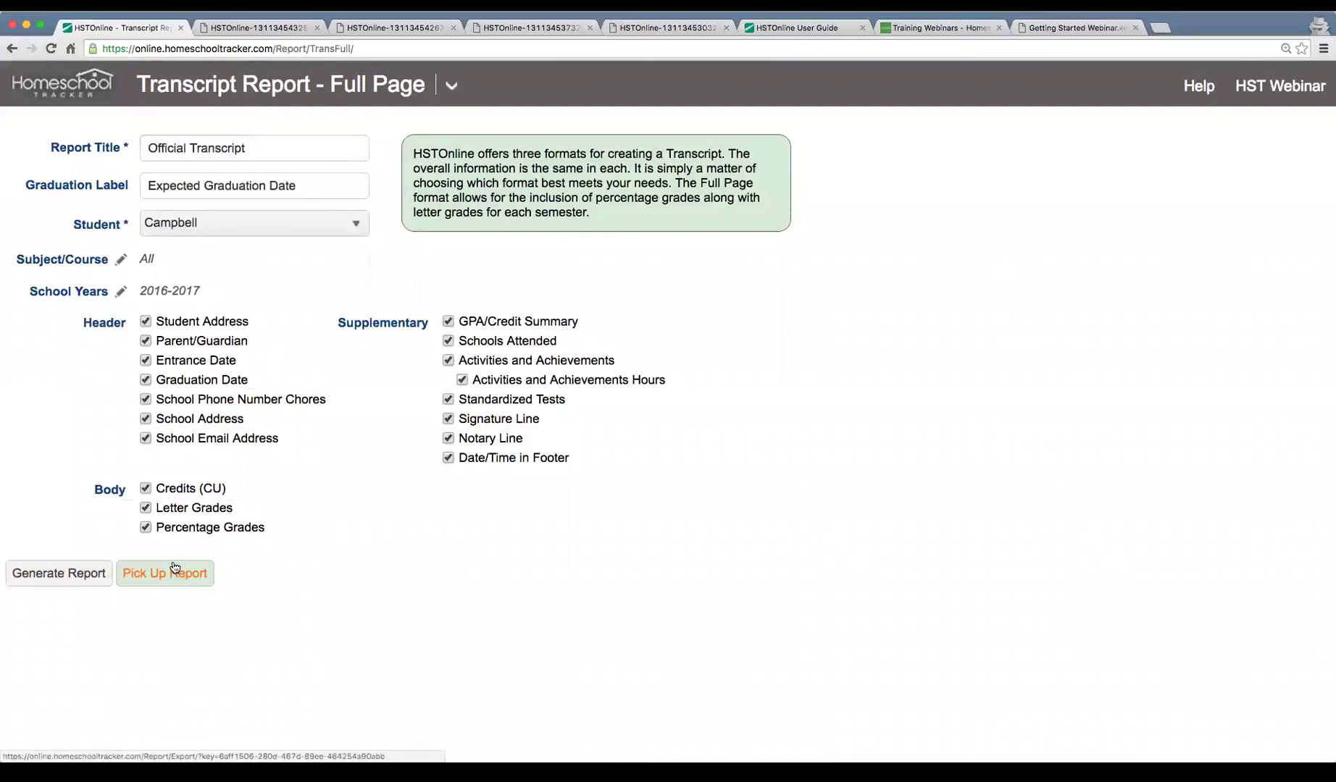
left_click(173, 571)
left_click(73, 766)
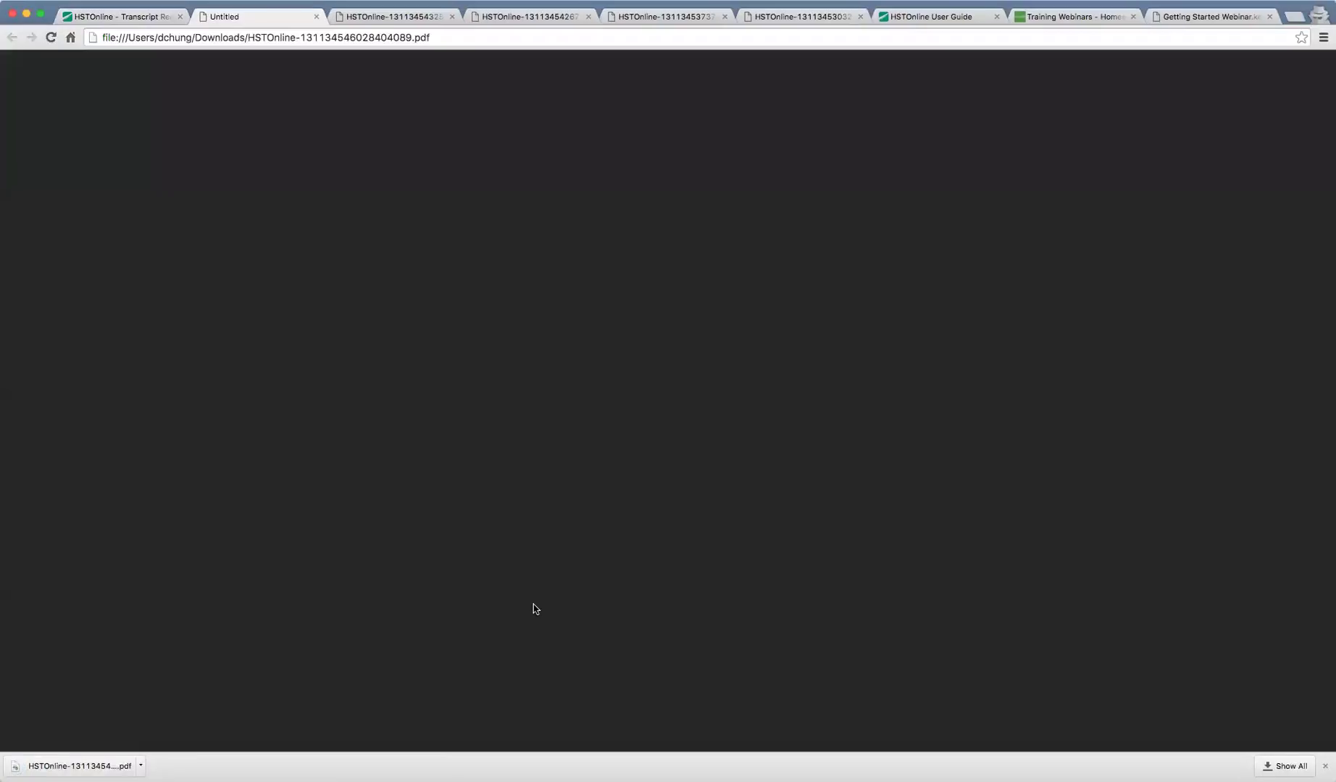
Enlarge the transcript PDF to 200% and examine the semester 1 percentage and letter grade for Reading 1 (High School Level).
key("super+equal")
key("super+equal")
key("super+equal")
key("super+equal")
key("super+equal")
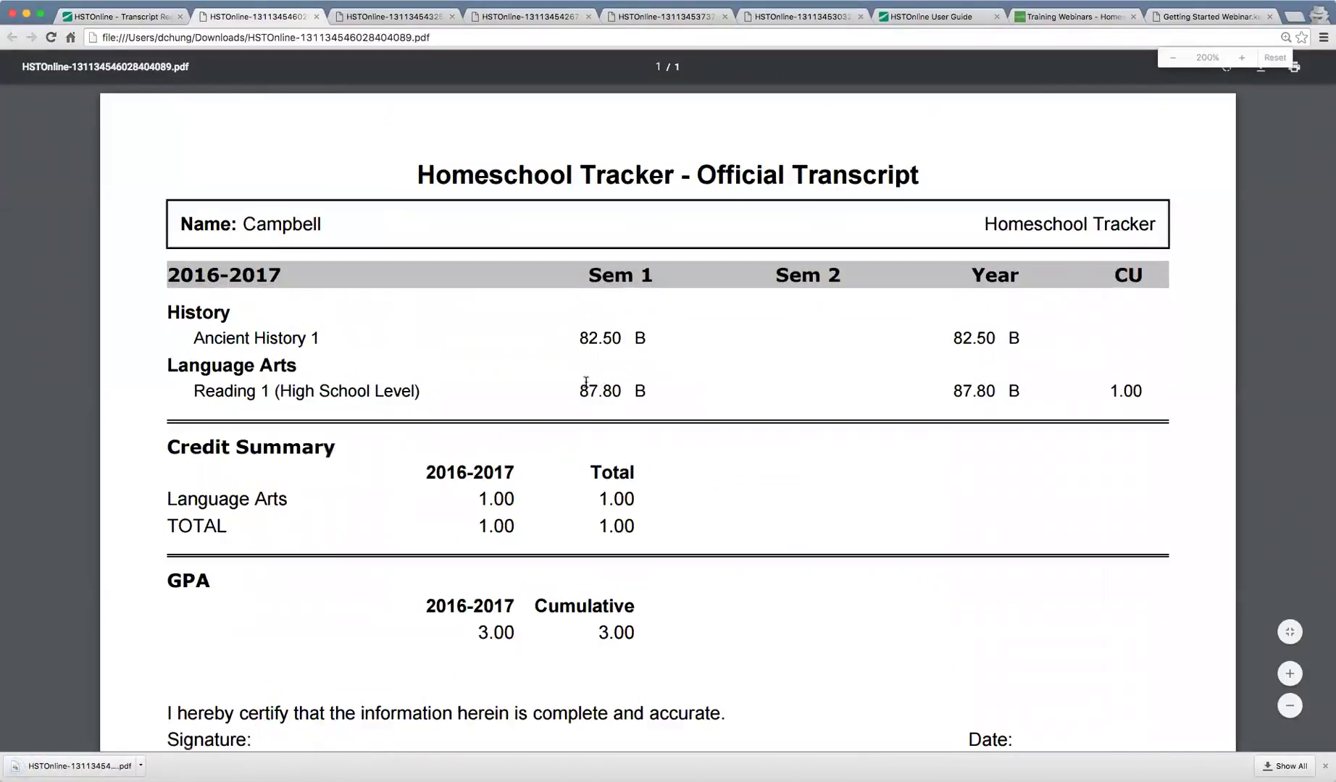
left_click_drag(580, 391, 627, 392)
left_click(650, 392)
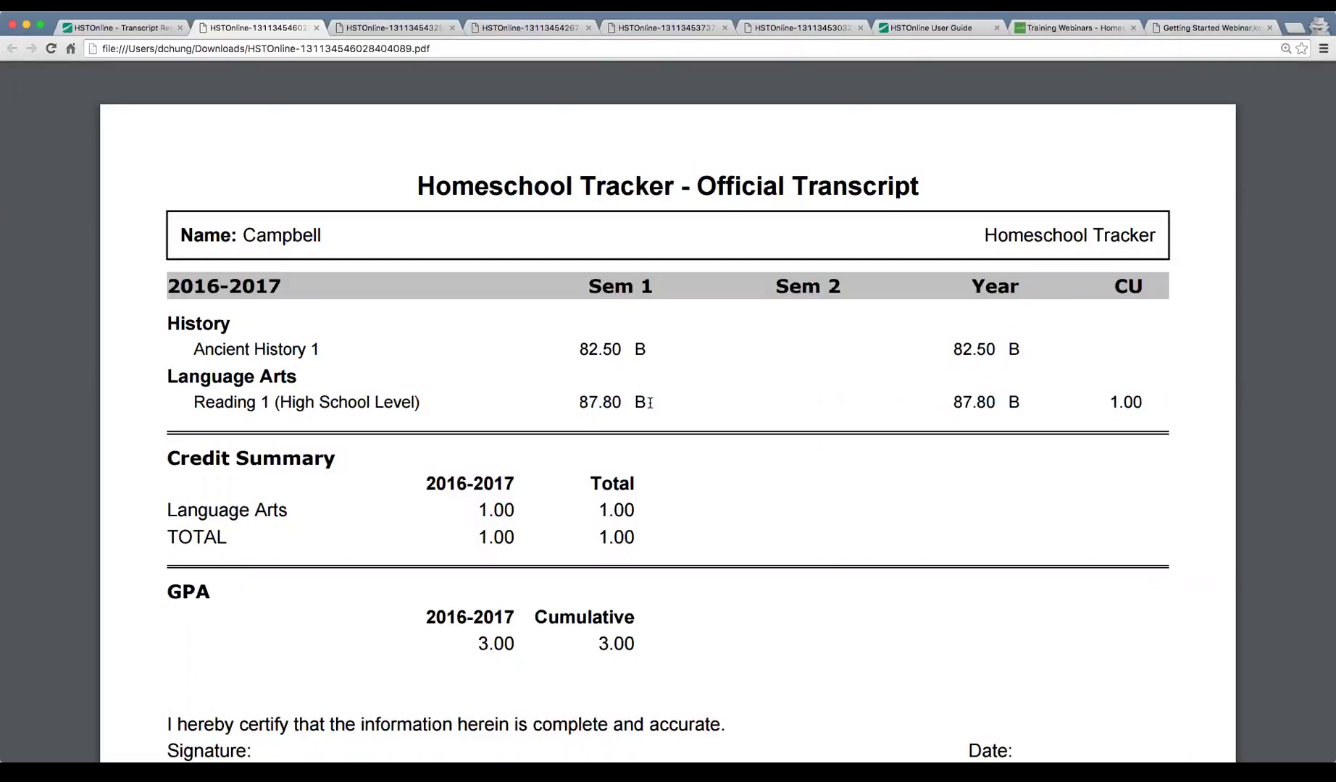
Return to HSTOnline and open the Term 1 grading calculation for Reading 1 (High School Level) from the Grading Overview.
key("ctrl+shift+Tab")
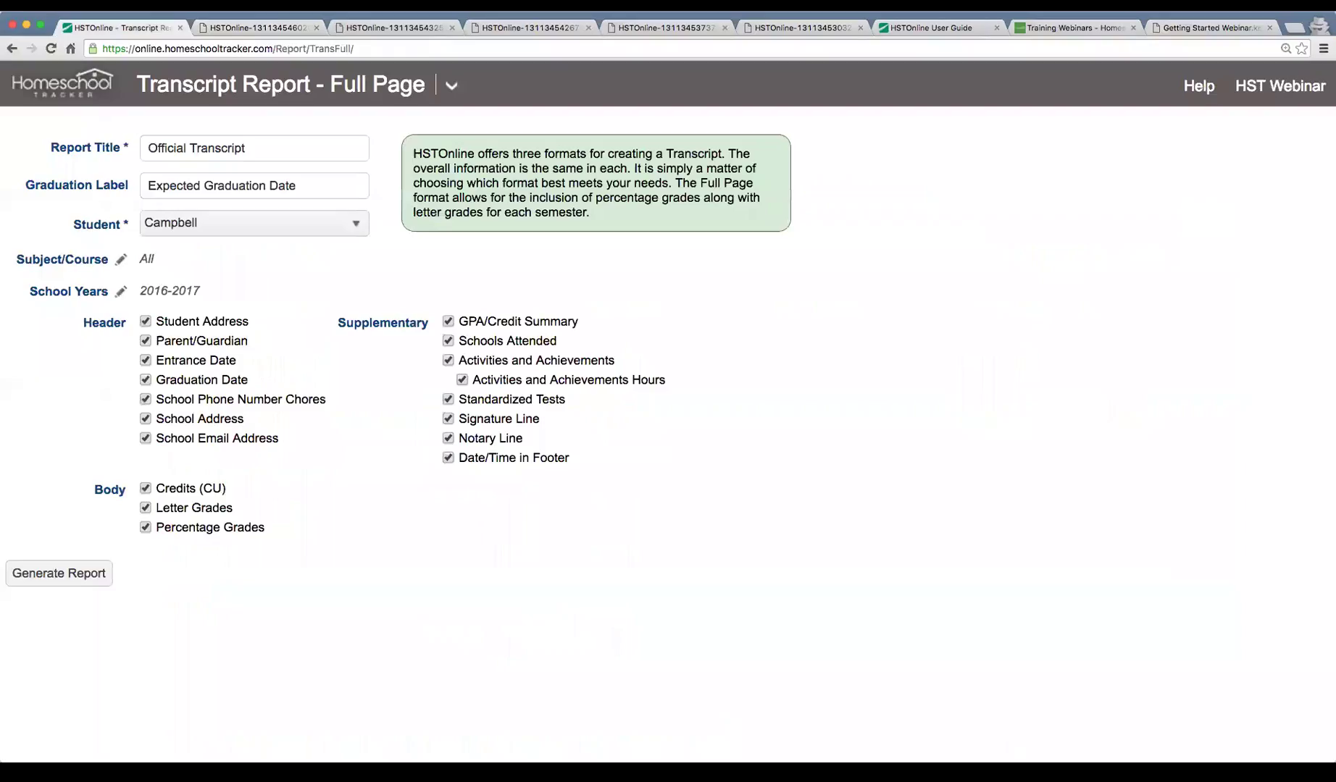
left_click(449, 87)
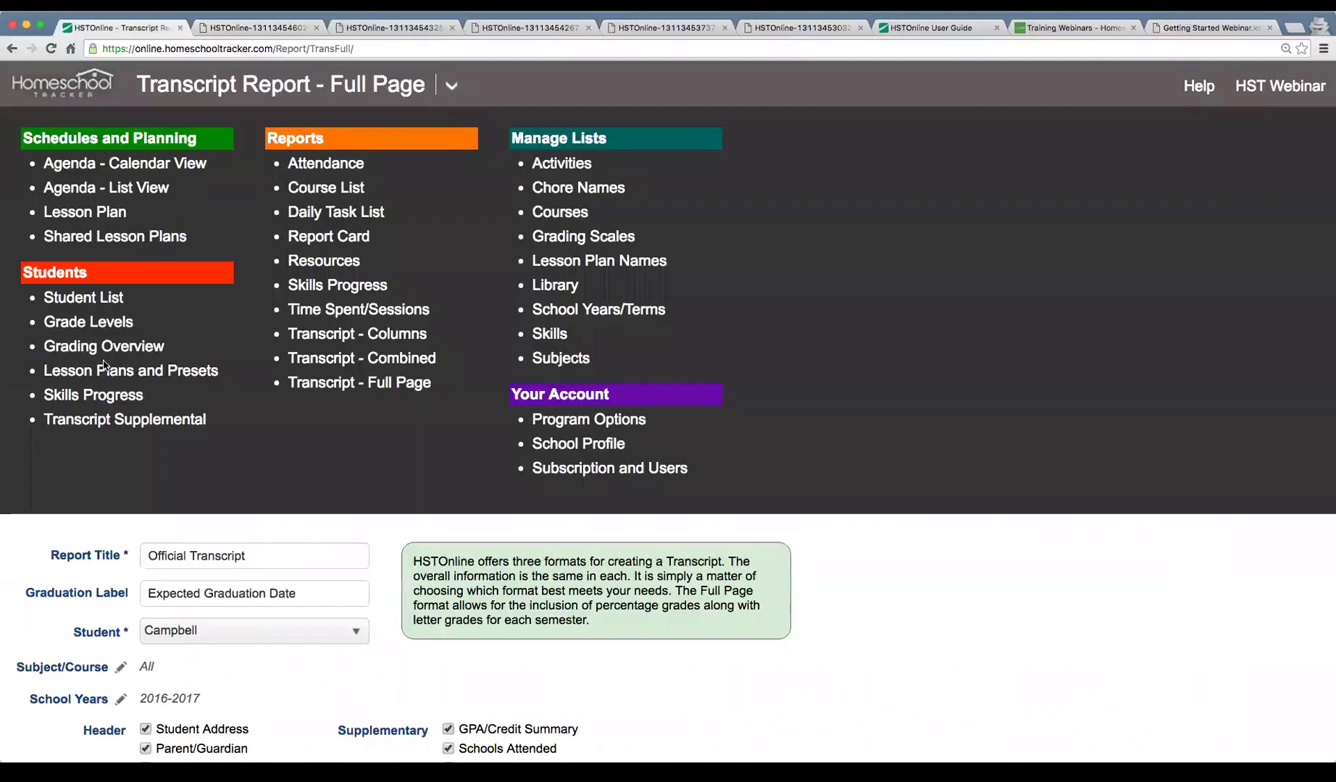
left_click(105, 347)
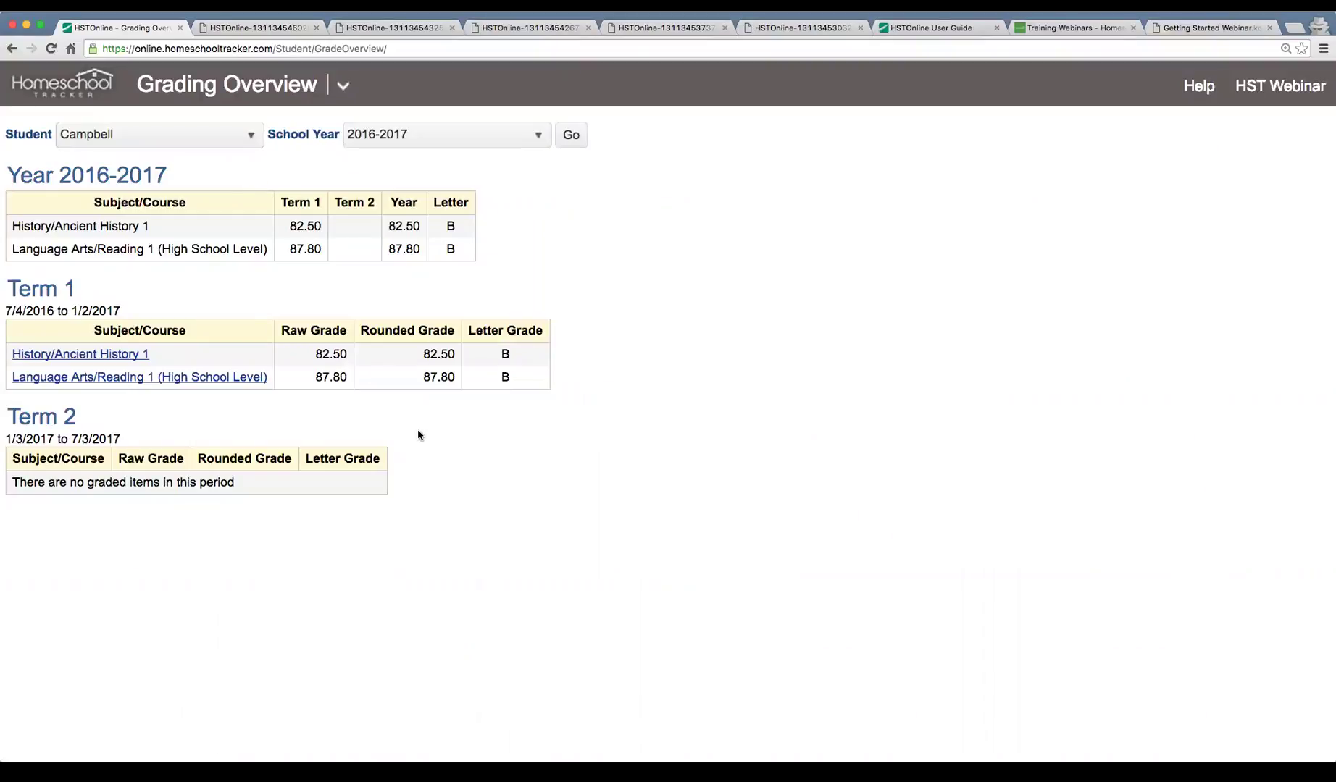
left_click(128, 383)
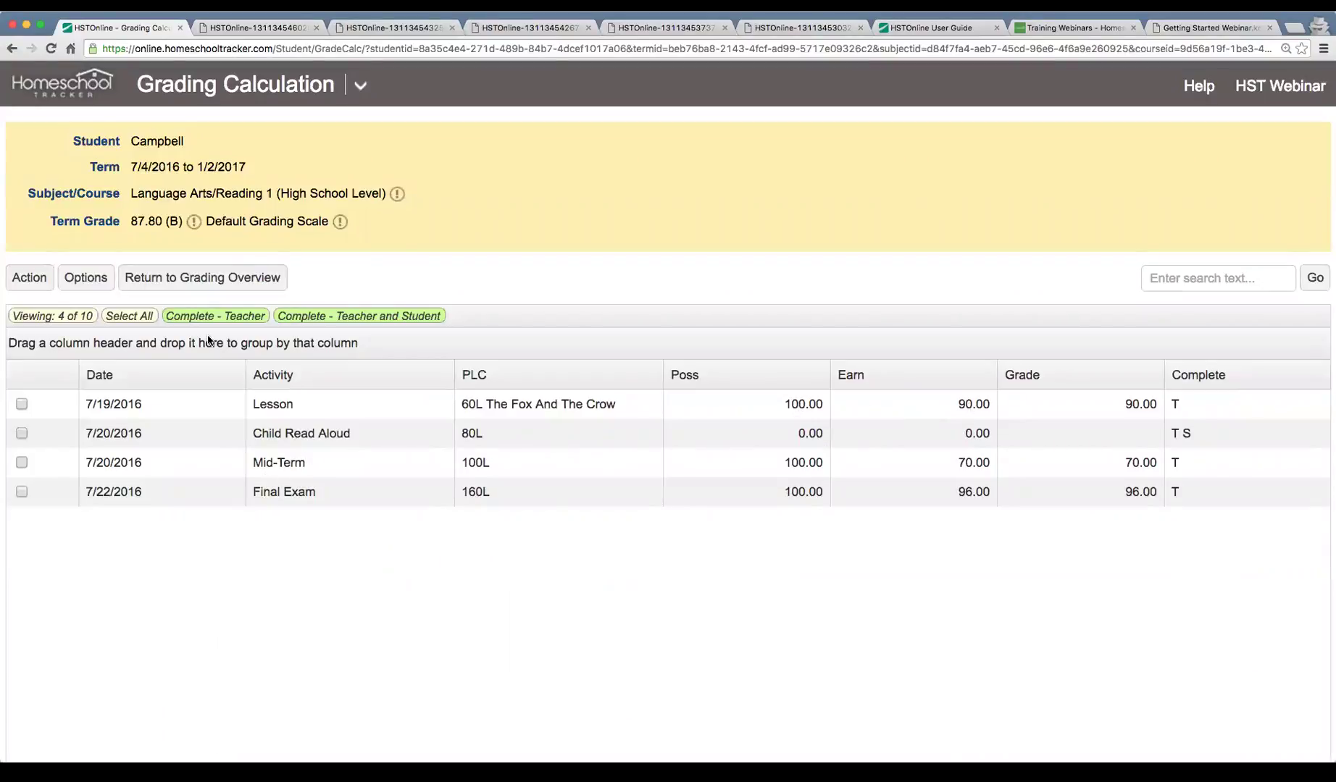
Check the default grading scale and the weighted breakdown by activity behind the Reading 1 term grade.
left_click(341, 223)
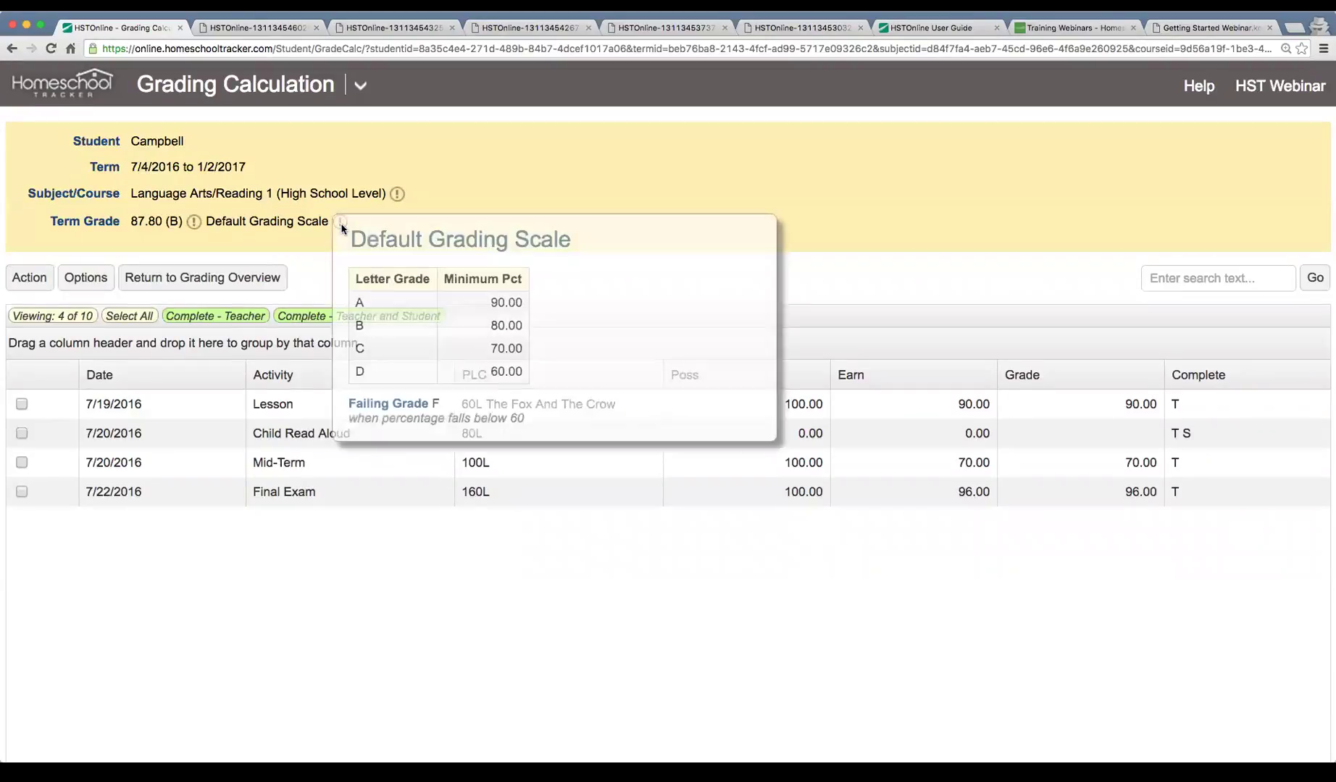
left_click(192, 221)
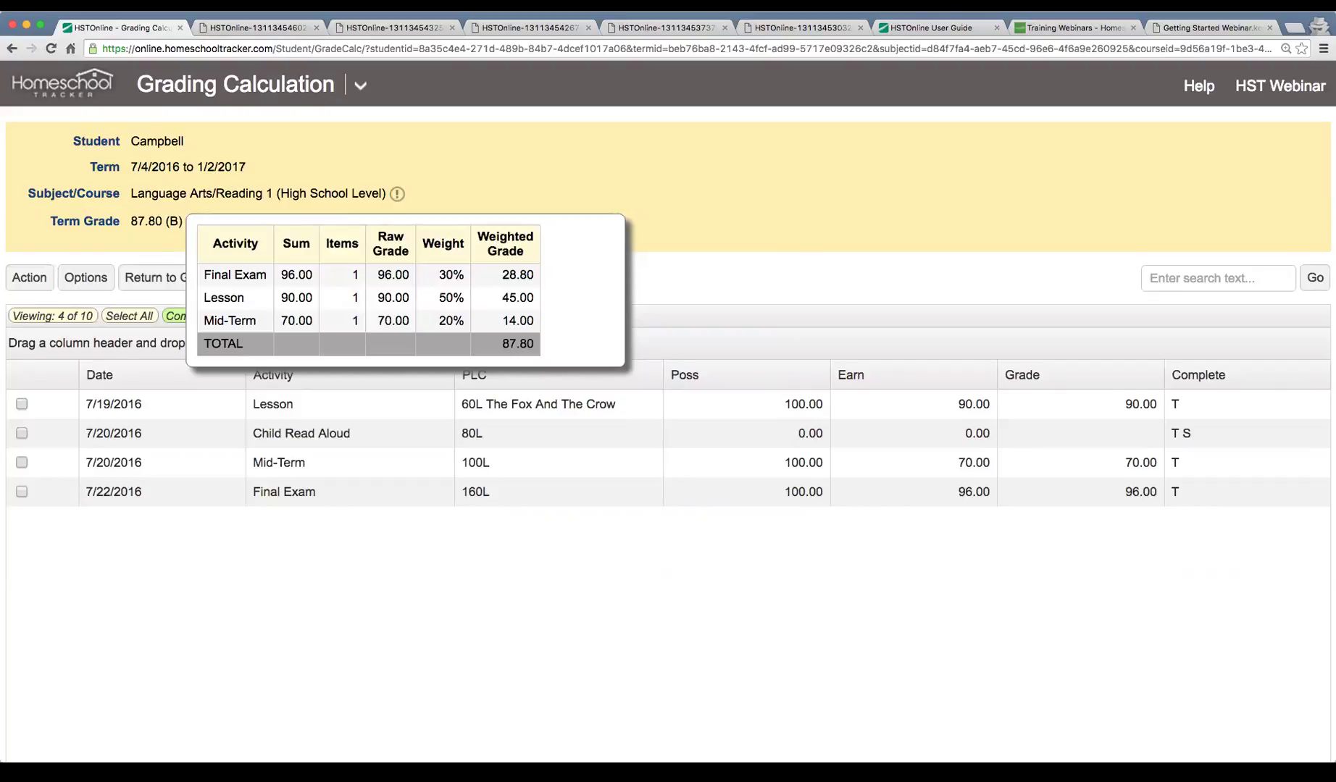
left_click(464, 621)
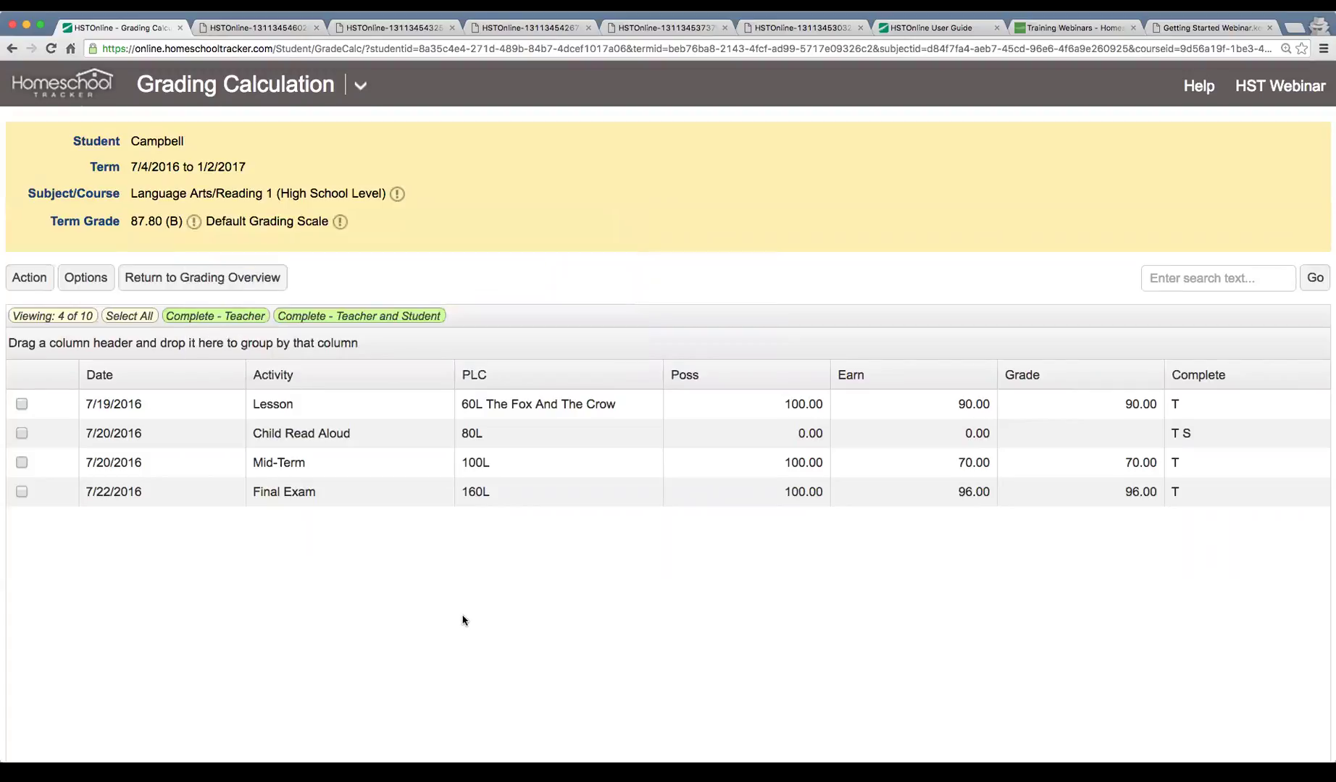